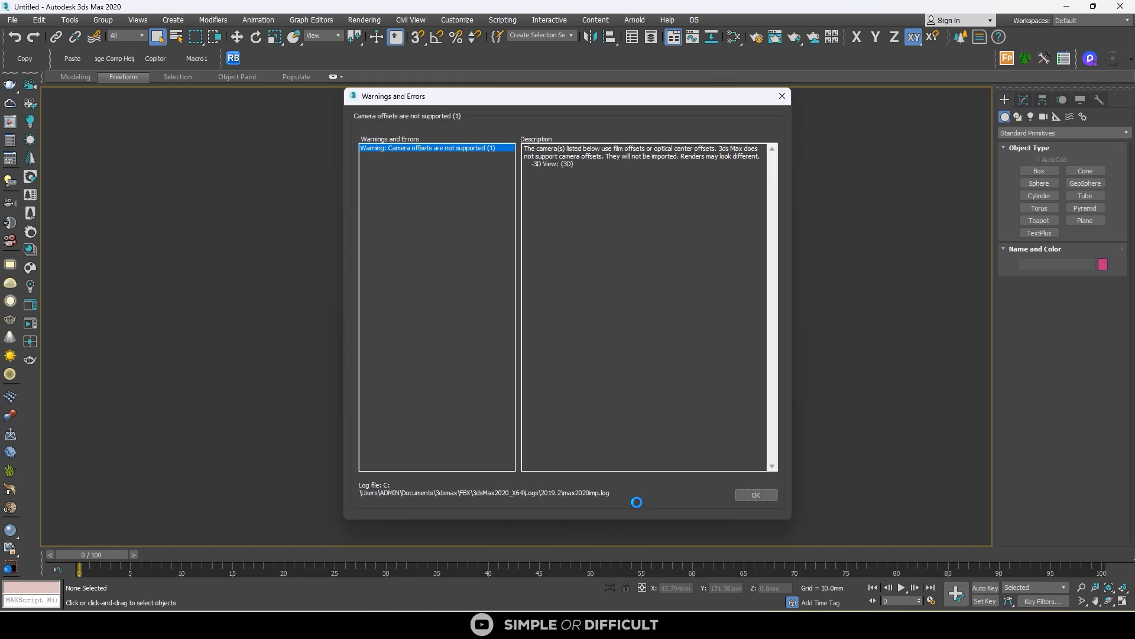
Step: Dismiss the import warning and delete the two stray wall pieces standing on the road
click(756, 494)
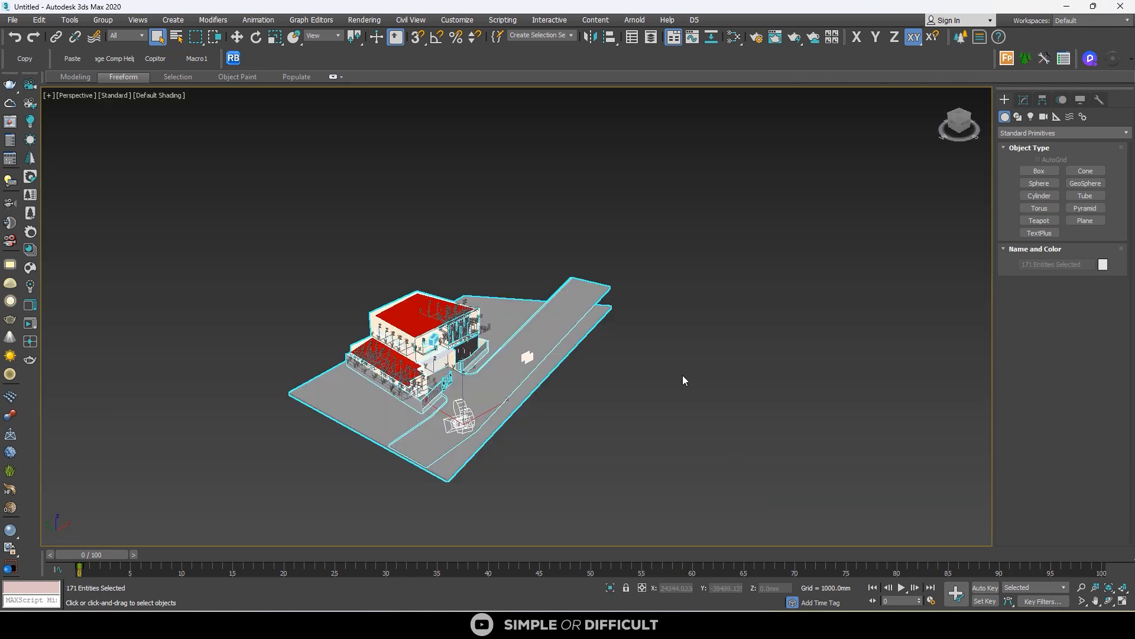
scroll(527, 390, up, 5)
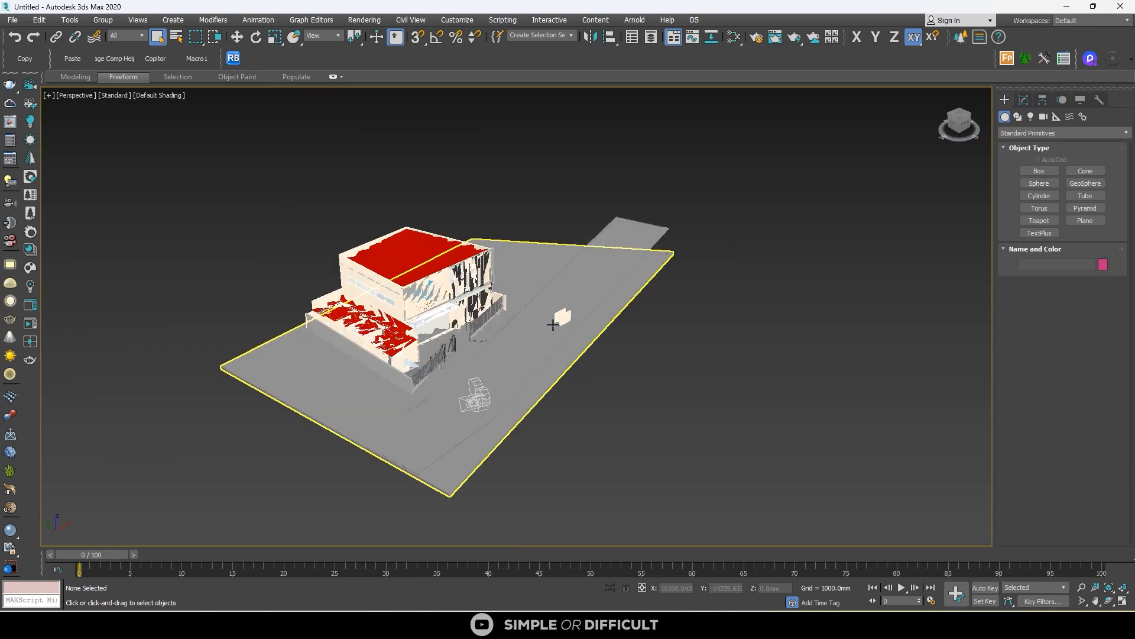
scroll(553, 325, up, 5)
click(576, 302)
scroll(576, 302, down, 3)
key(Delete)
click(594, 291)
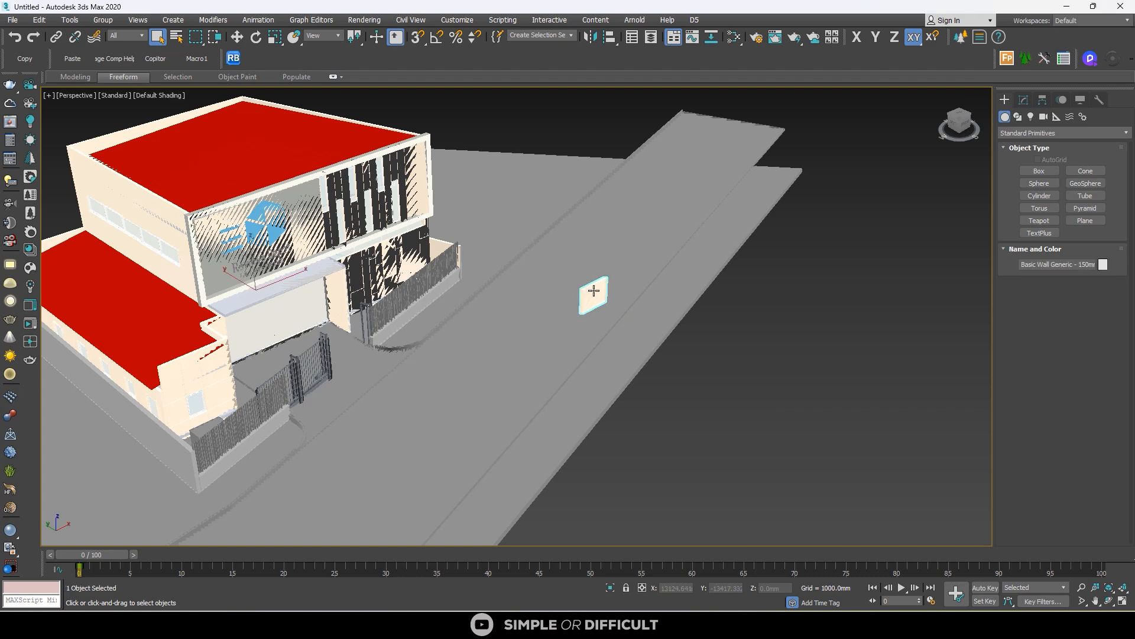
scroll(594, 291, down, 3)
key(Delete)
scroll(585, 322, up, 6)
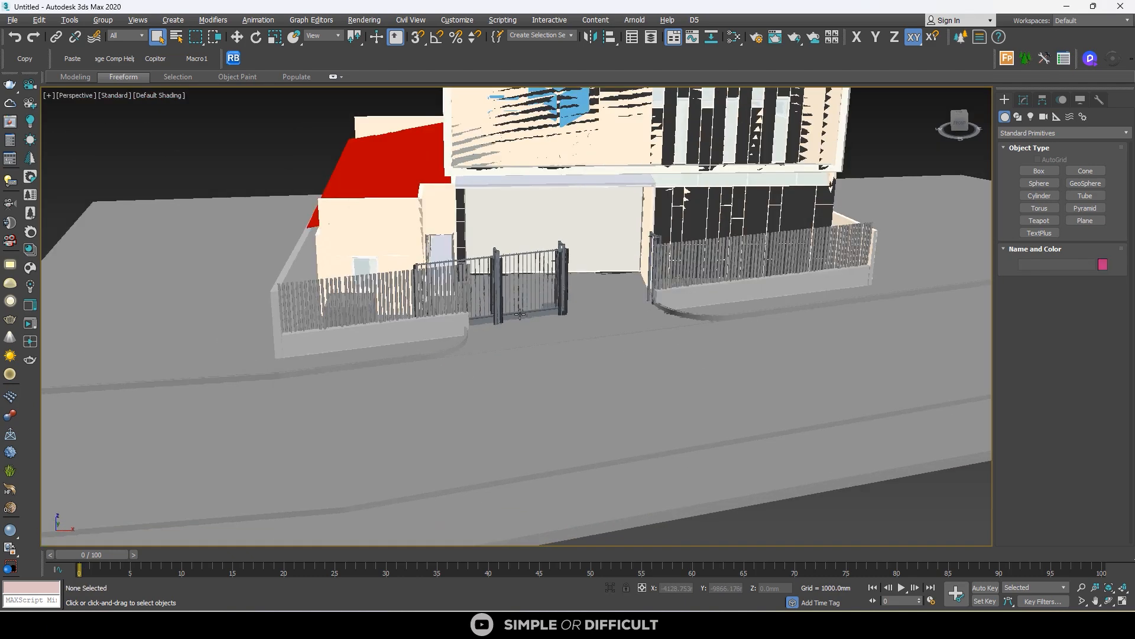
Step: Change the viewport layout to two side-by-side views, Top and Front
scroll(519, 314, down, 5)
mouse_move(520, 314)
alt+middle_down()
mouse_move(497, 323)
mouse_move(514, 304)
alt+middle_up()
scroll(593, 319, up, 6)
scroll(593, 320, down, 4)
alt+middle_drag(594, 320, 638, 336)
right_click(1124, 602)
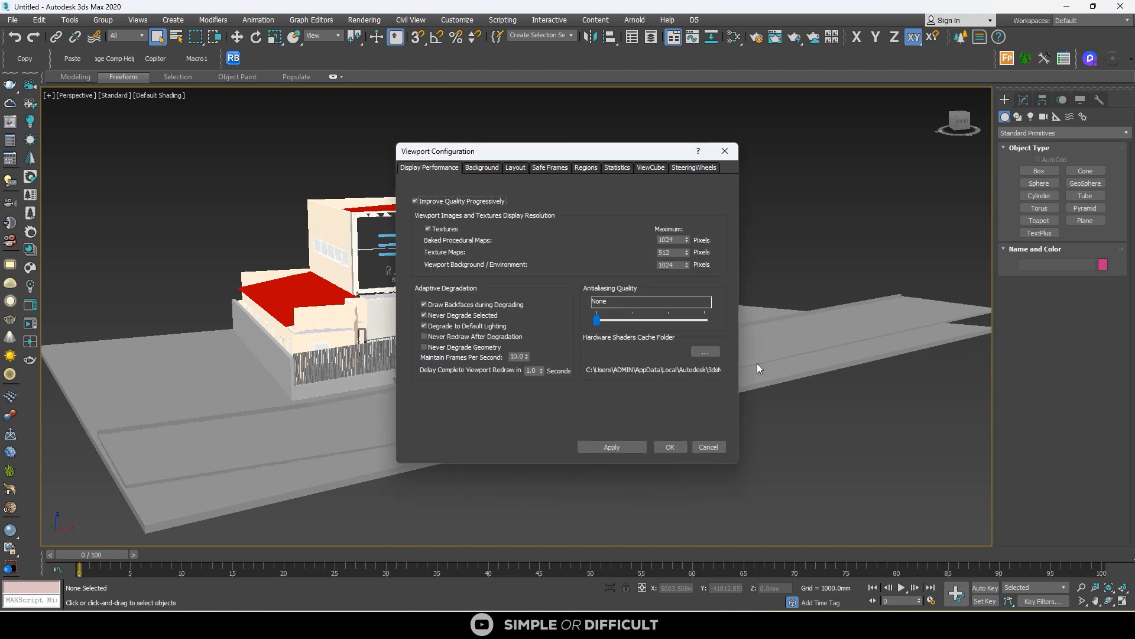
click(515, 168)
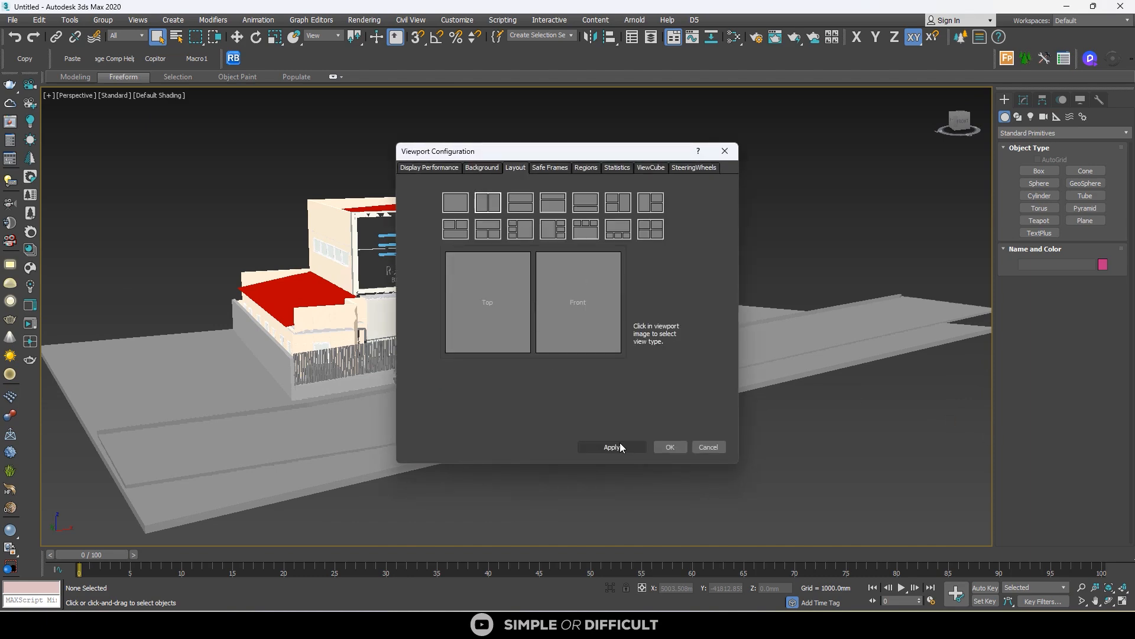
click(670, 447)
Step: Frame the building in the Top and Front views and hide the grid in both
scroll(739, 418, down, 12)
middle_drag(740, 417, 766, 377)
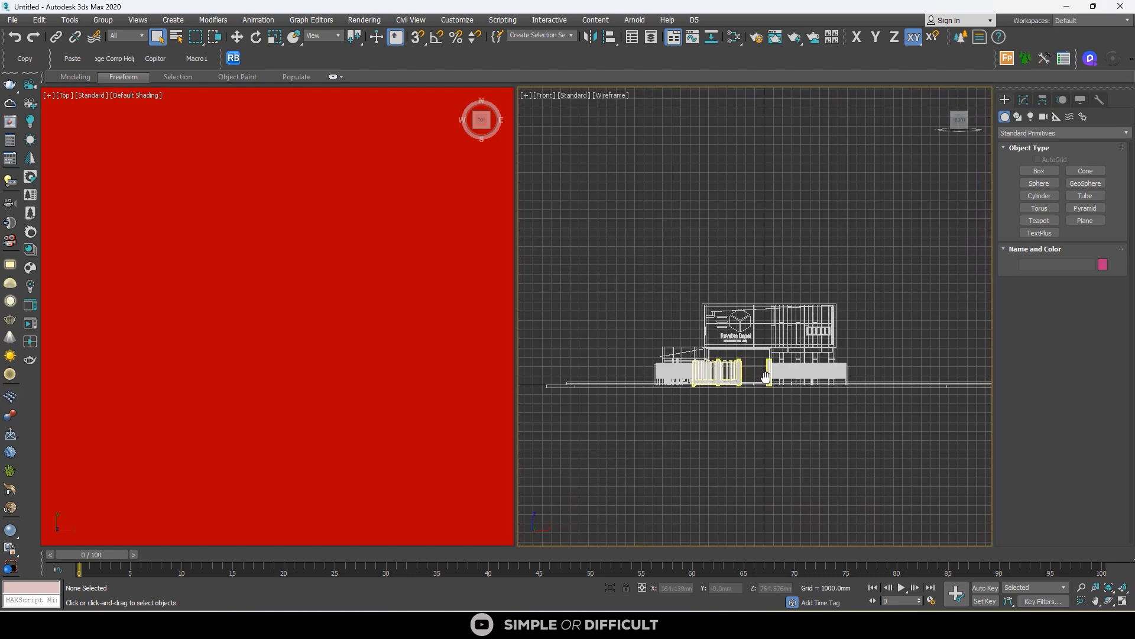
scroll(765, 378, up, 5)
click(374, 352)
scroll(374, 352, down, 8)
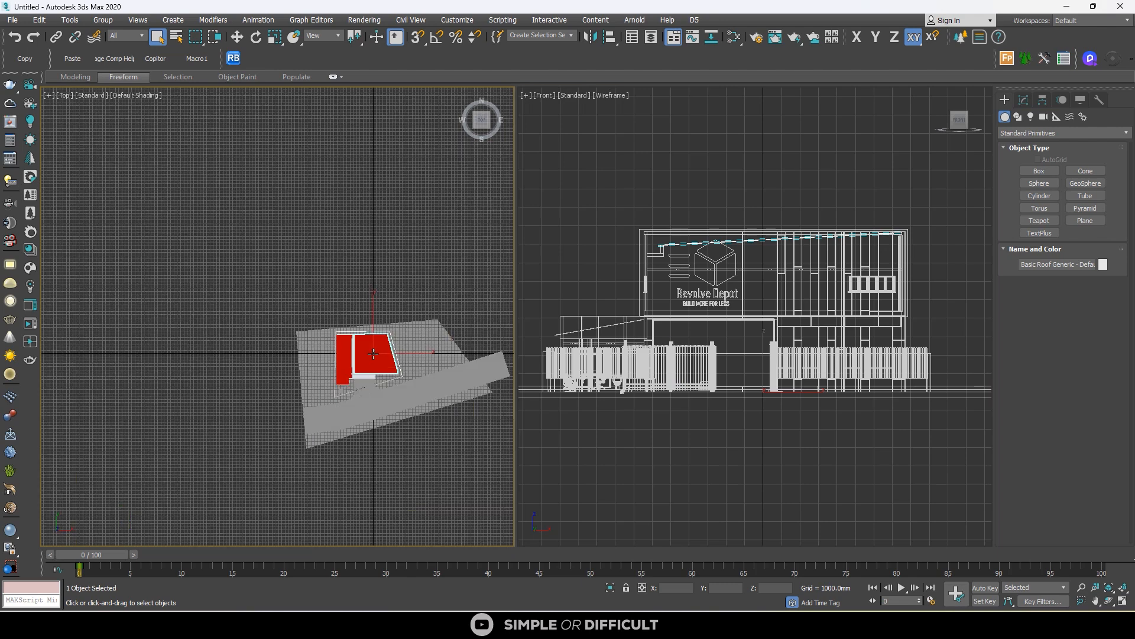
middle_drag(373, 354, 356, 324)
key(g)
click(572, 367)
key(g)
scroll(334, 362, down, 5)
scroll(353, 385, up, 5)
click(286, 169)
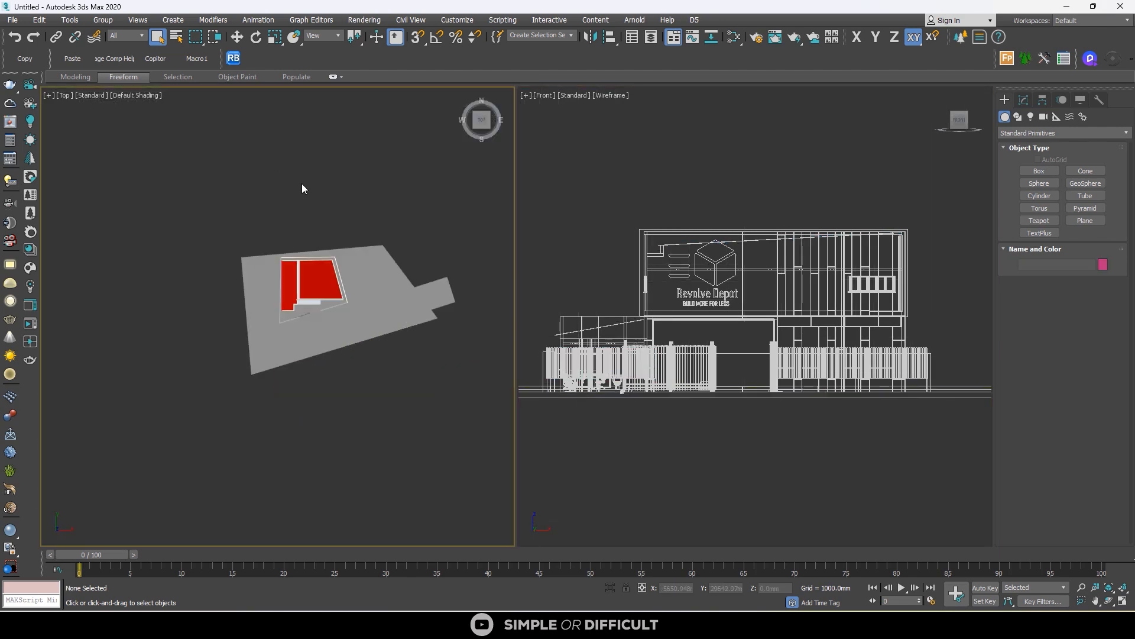
scroll(307, 278, up, 5)
middle_drag(262, 253, 278, 213)
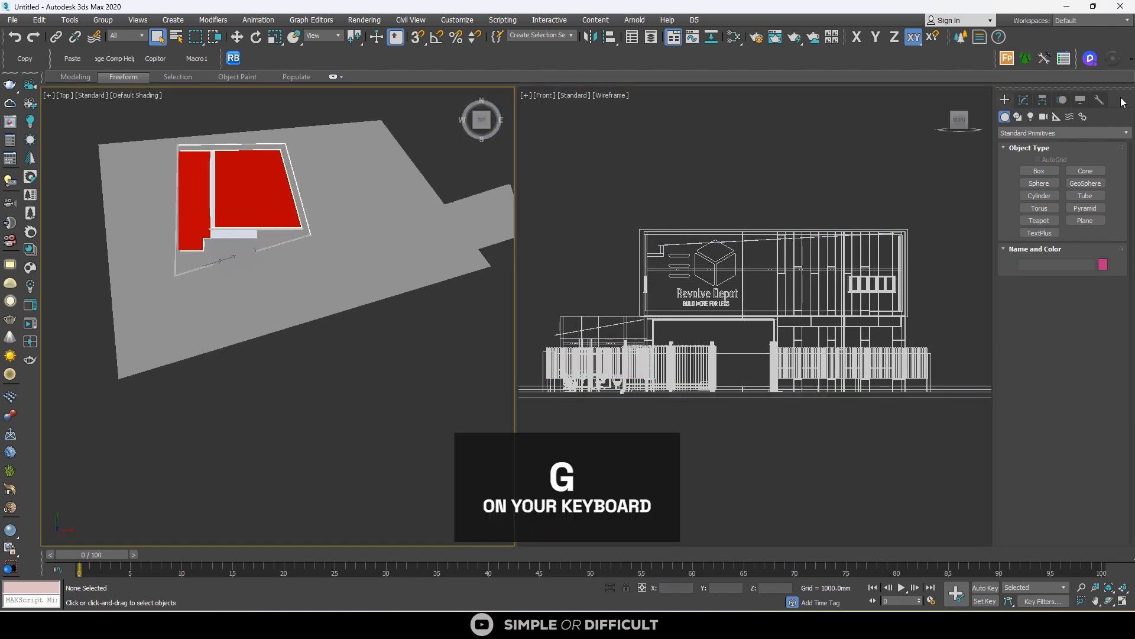
Step: Switch the production renderer to Corona in the render setup
click(1044, 116)
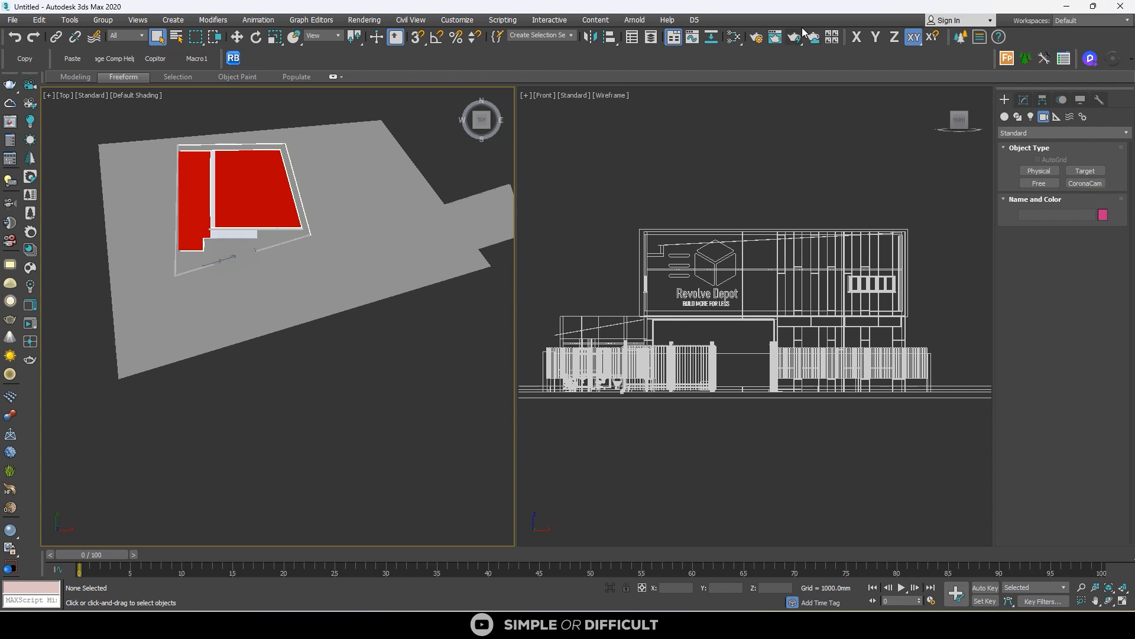
click(756, 37)
click(438, 169)
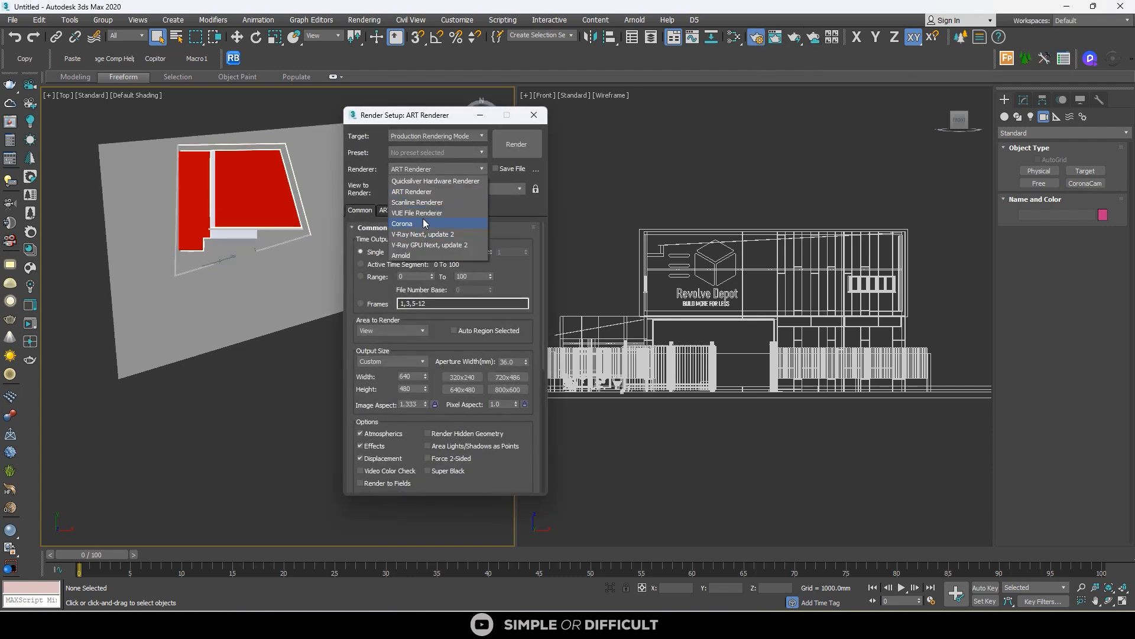
click(424, 224)
Step: Show safe frames in the Front view and center the building inside them
click(761, 156)
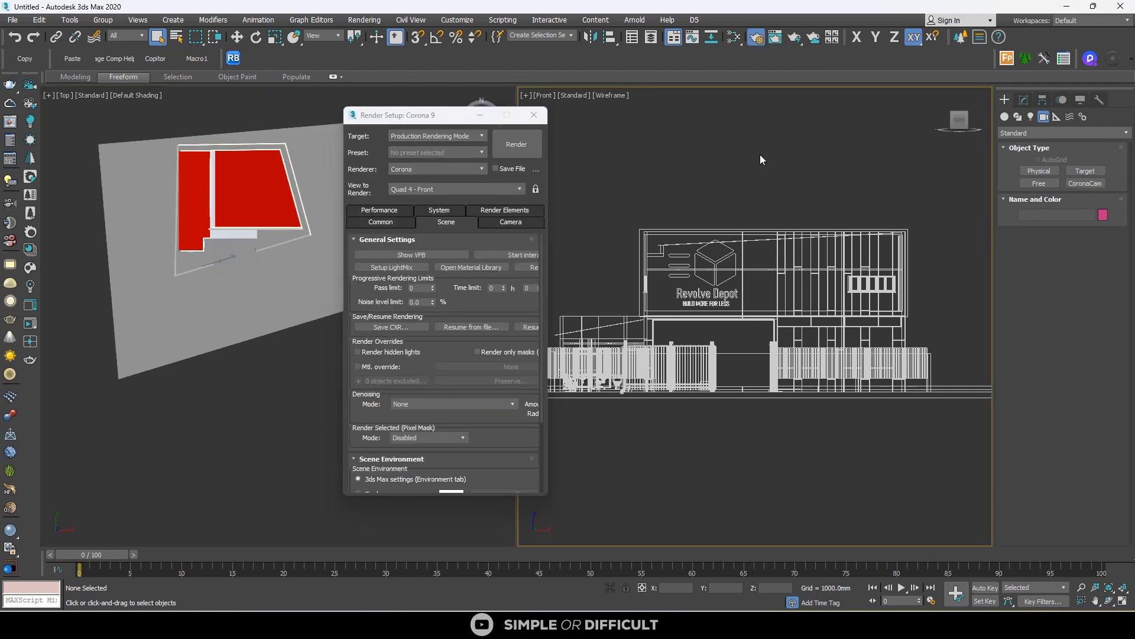
key(shift+f)
scroll(766, 286, down, 3)
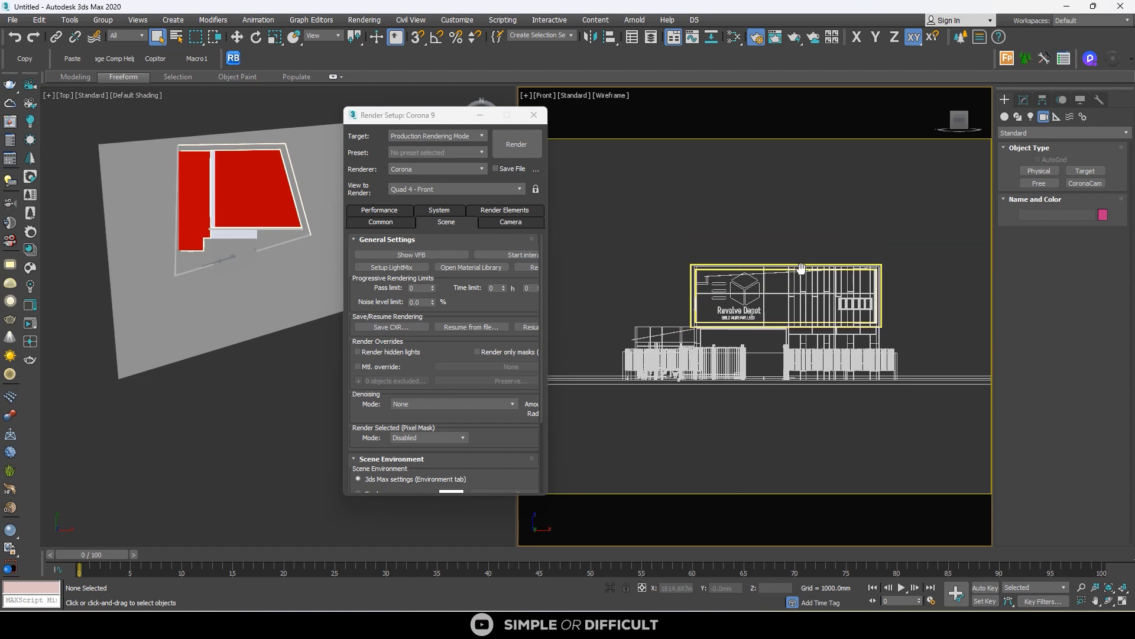
middle_drag(731, 246, 714, 224)
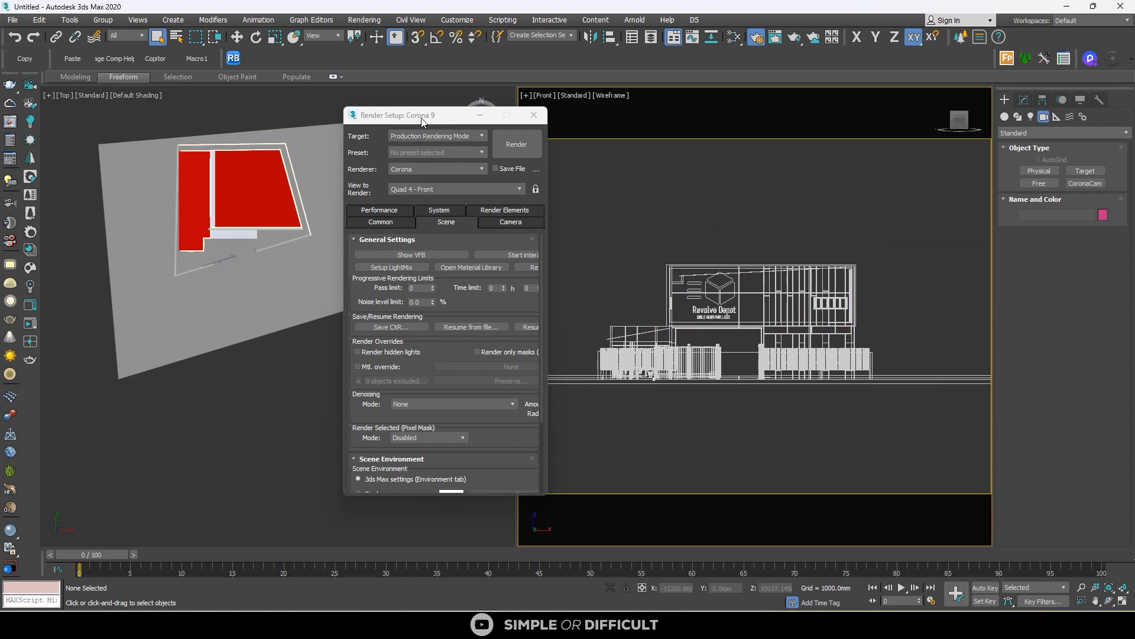
Step: Place a targeted CoronaCam in the Top view, in front of the building and facing it, with a target distance of about 7614 mm
drag(422, 122, 362, 119)
click(1085, 183)
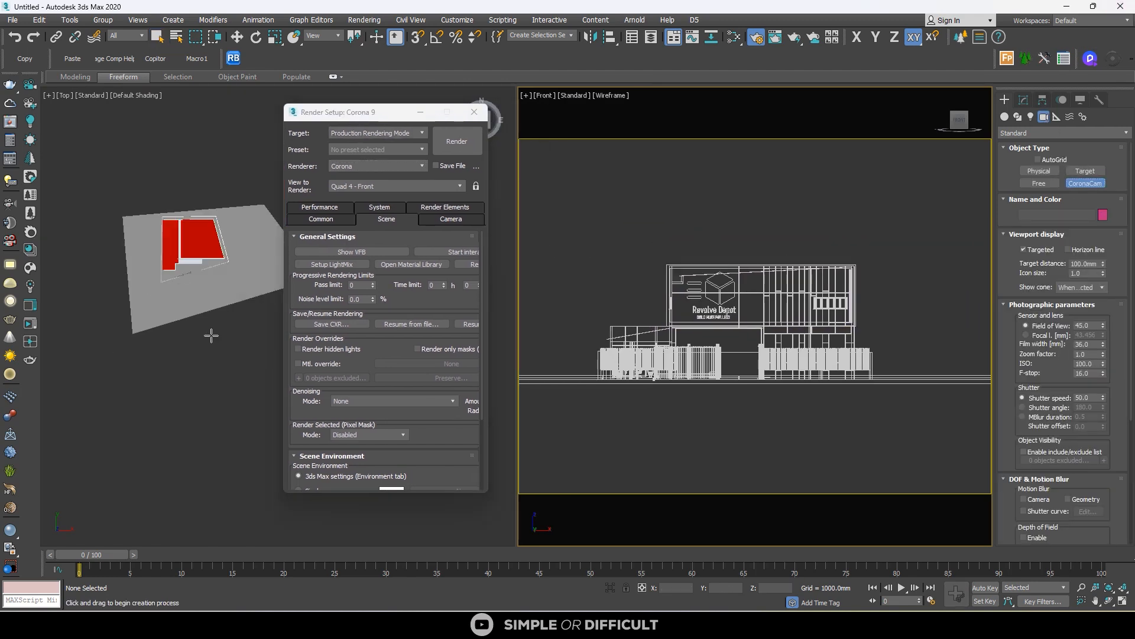
drag(191, 322, 191, 295)
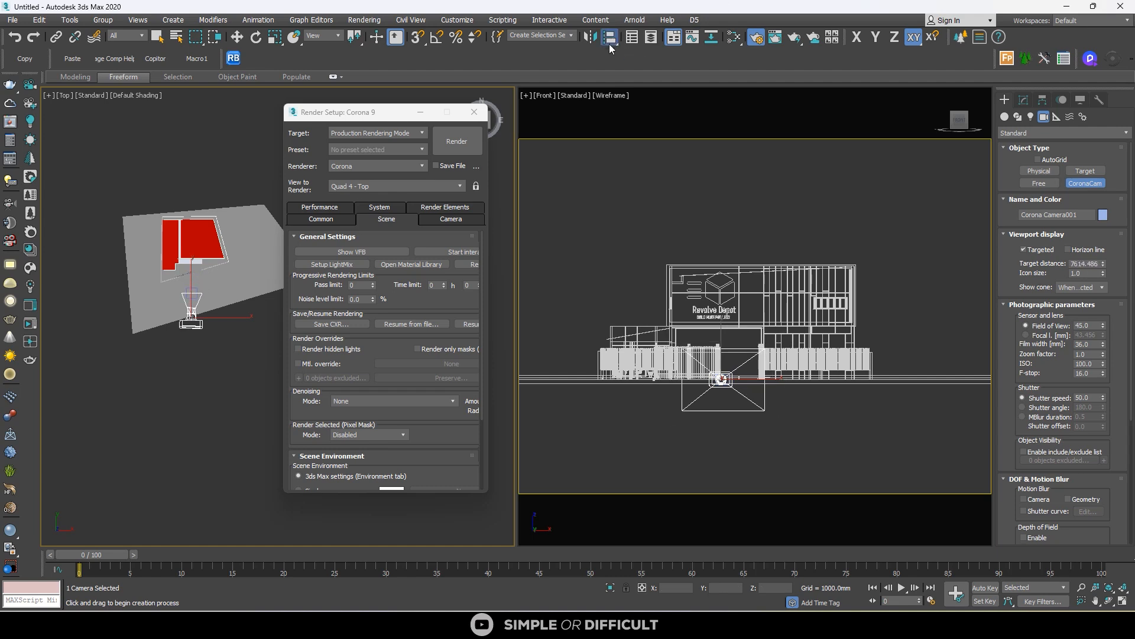
Step: Align the Corona camera to its target in X position only, with Y and Z position turned off
click(610, 45)
scroll(160, 322, up, 5)
click(252, 242)
click(571, 238)
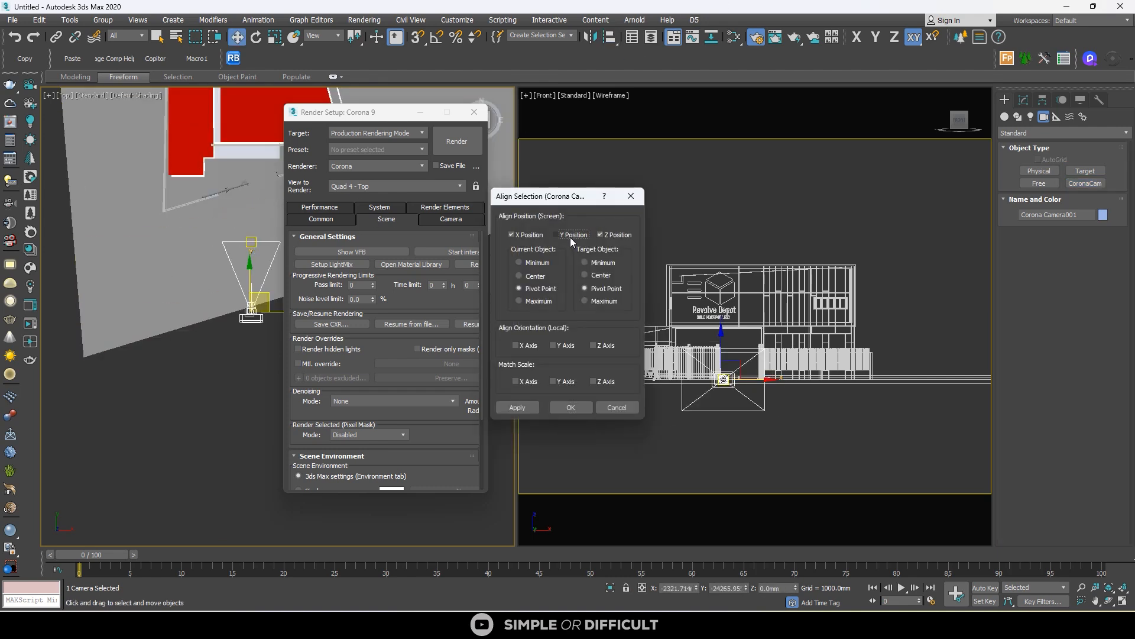
click(619, 235)
click(571, 407)
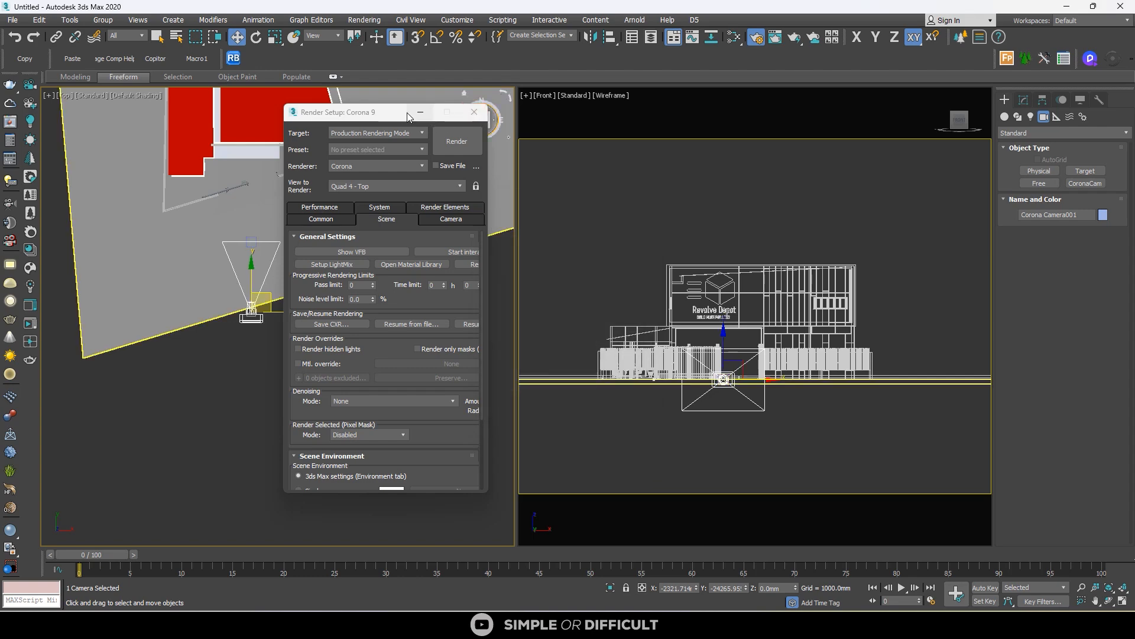
Step: Close the render setup and switch the Front view to the Corona camera
drag(414, 113, 586, 136)
click(646, 135)
right_click(731, 236)
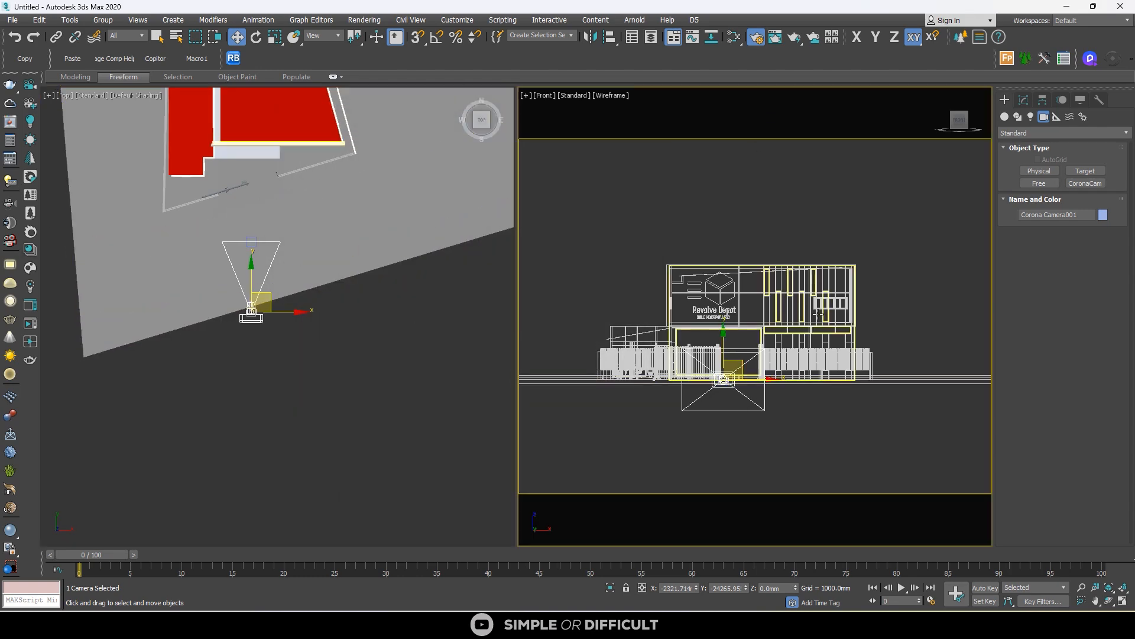
key(c)
Step: Raise the camera and dolly it back to a target distance of about 16975 mm so the whole facade is framed
middle_drag(730, 236, 736, 360)
click(1082, 587)
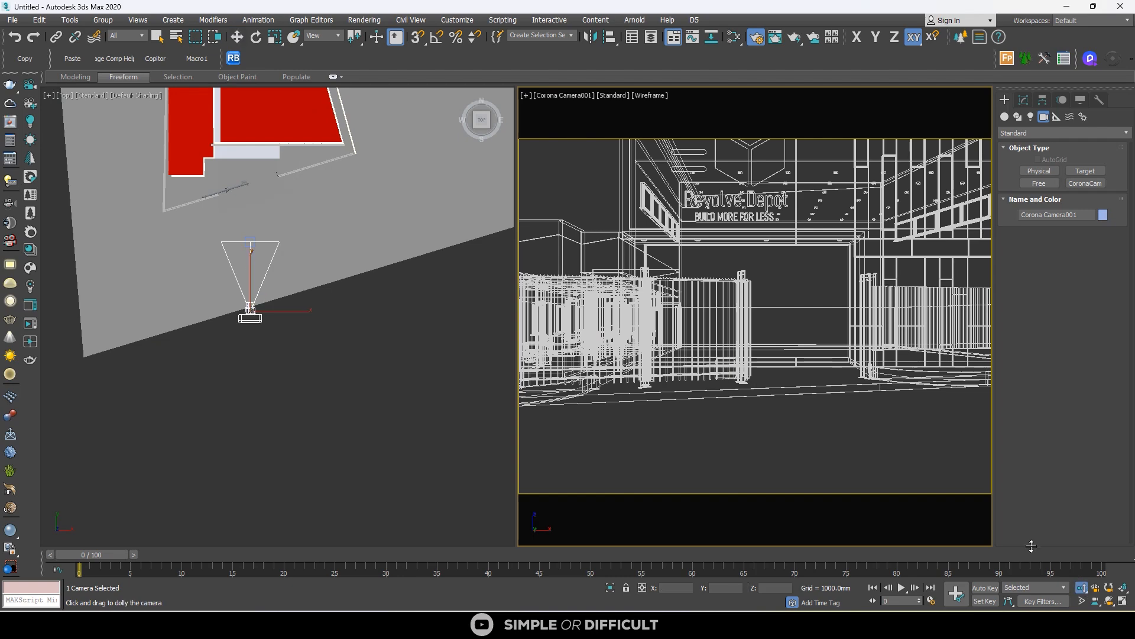
drag(743, 269, 759, 327)
Step: Try field of view values of 179 and 25 on the Corona camera
click(1024, 100)
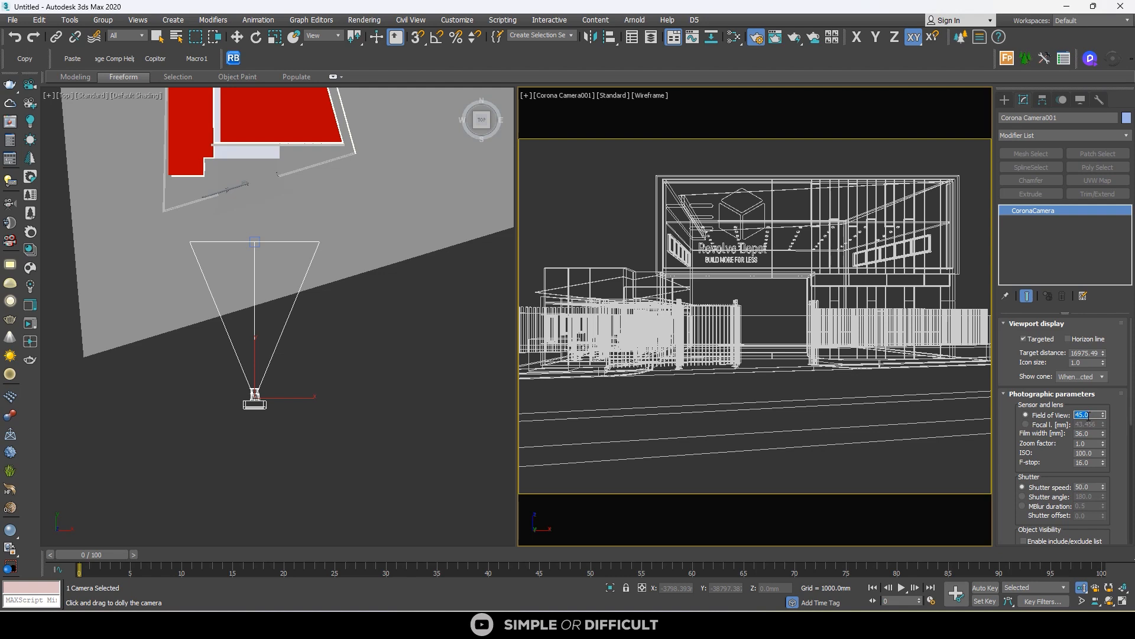
text(179)
key(Return)
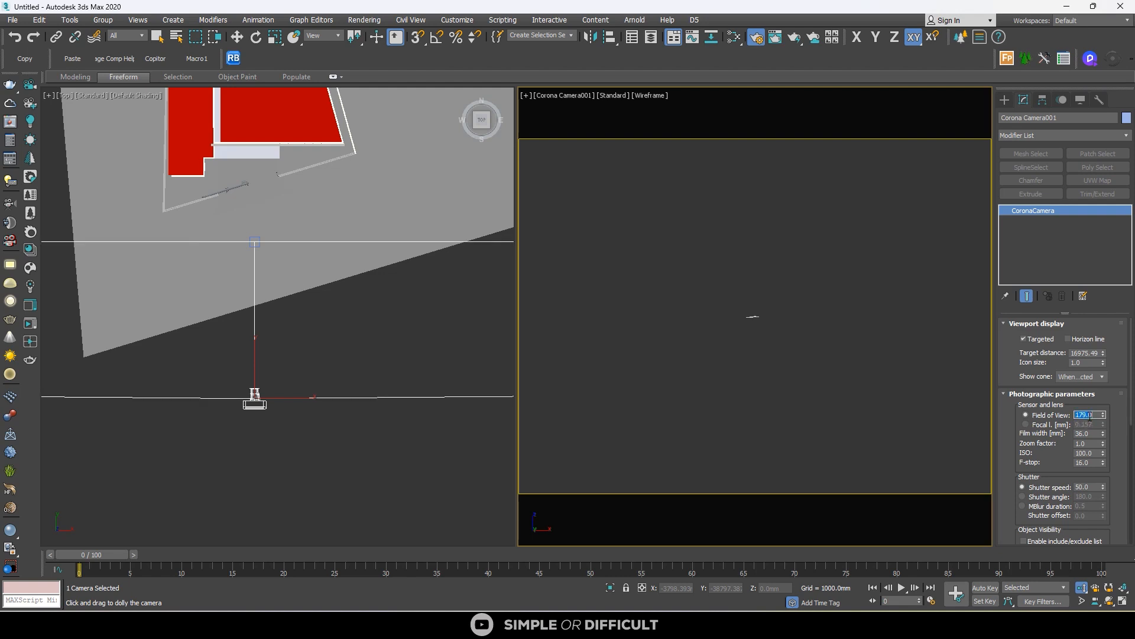
key(Return)
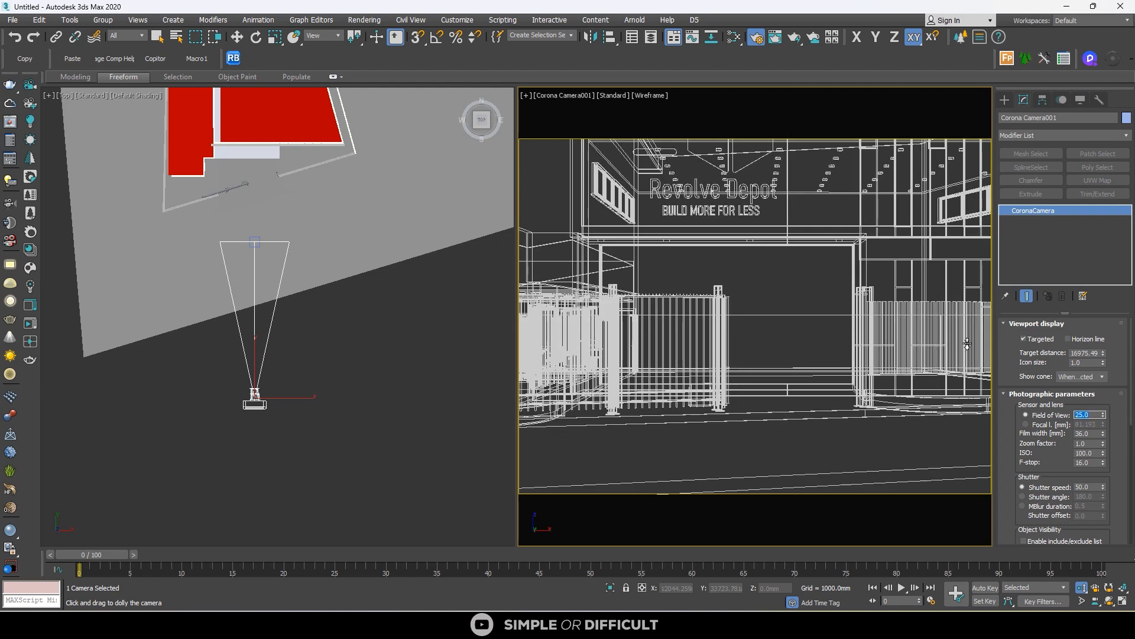
Step: Control the camera's lens by focal length and set it to 25 mm
click(1026, 424)
double_click(1087, 424)
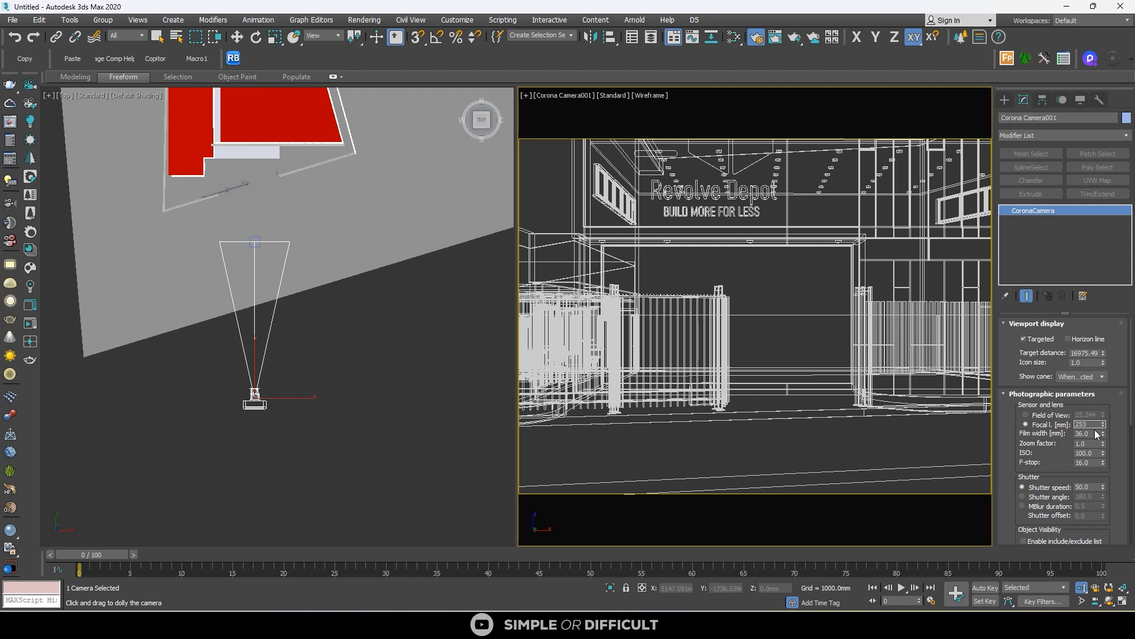
text(25)
key(Return)
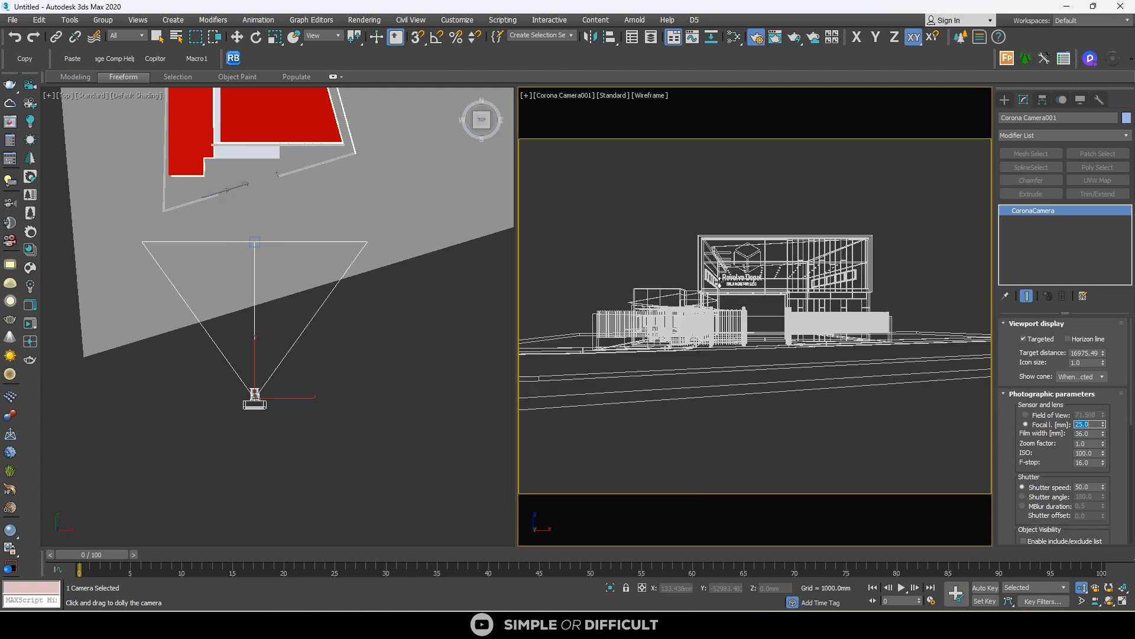
Step: Turn off the camera's Targeted option and move the camera closer and sideways to frame the building
click(1027, 340)
drag(680, 316, 662, 293)
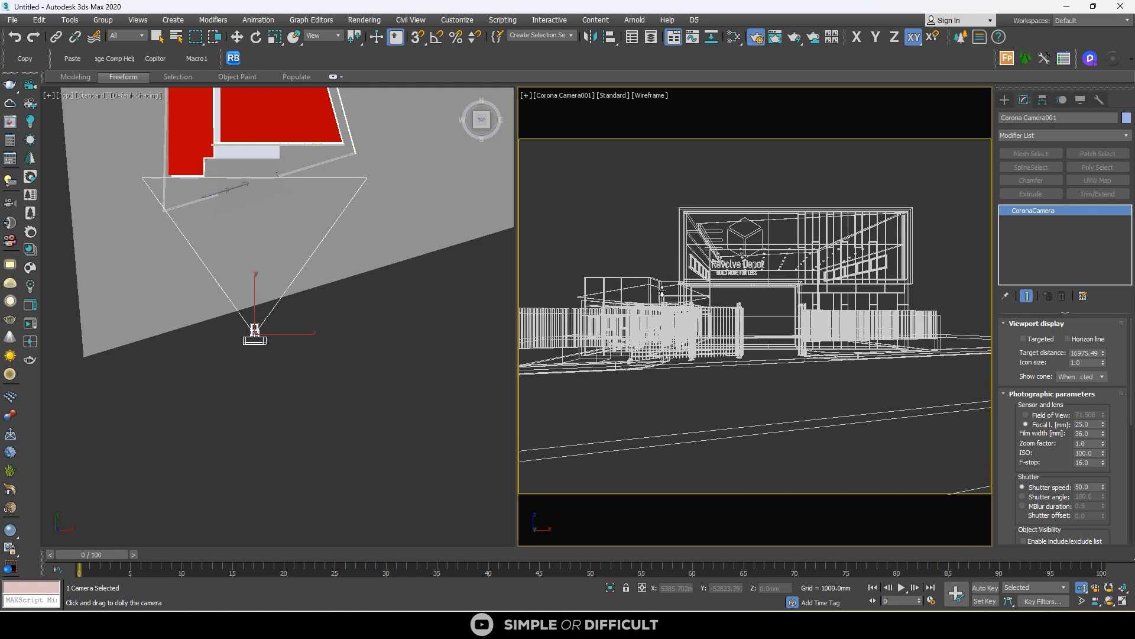
middle_drag(671, 301, 705, 299)
drag(705, 299, 707, 296)
Step: Display the camera view shaded and set the camera's Z position to 1350 mm
key(F3)
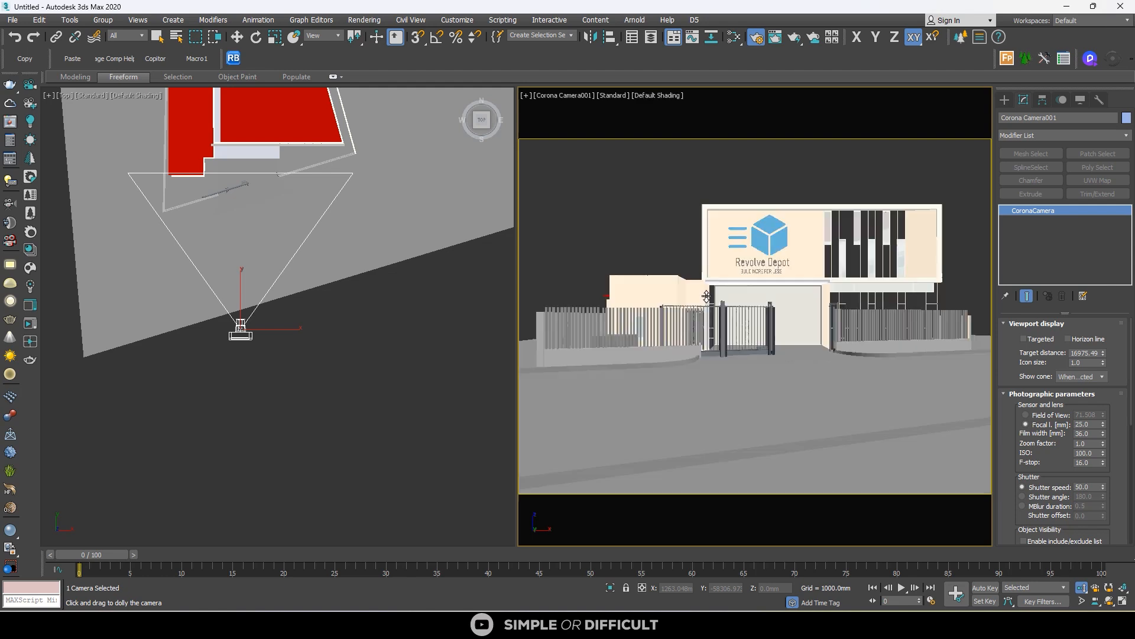
click(556, 96)
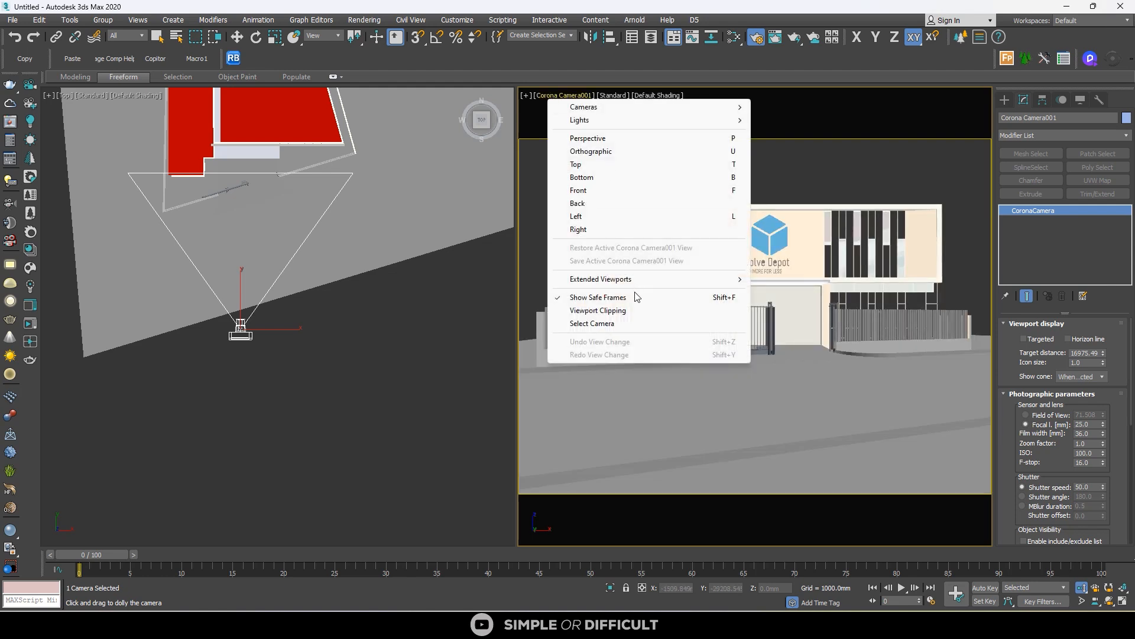
click(591, 323)
key(w)
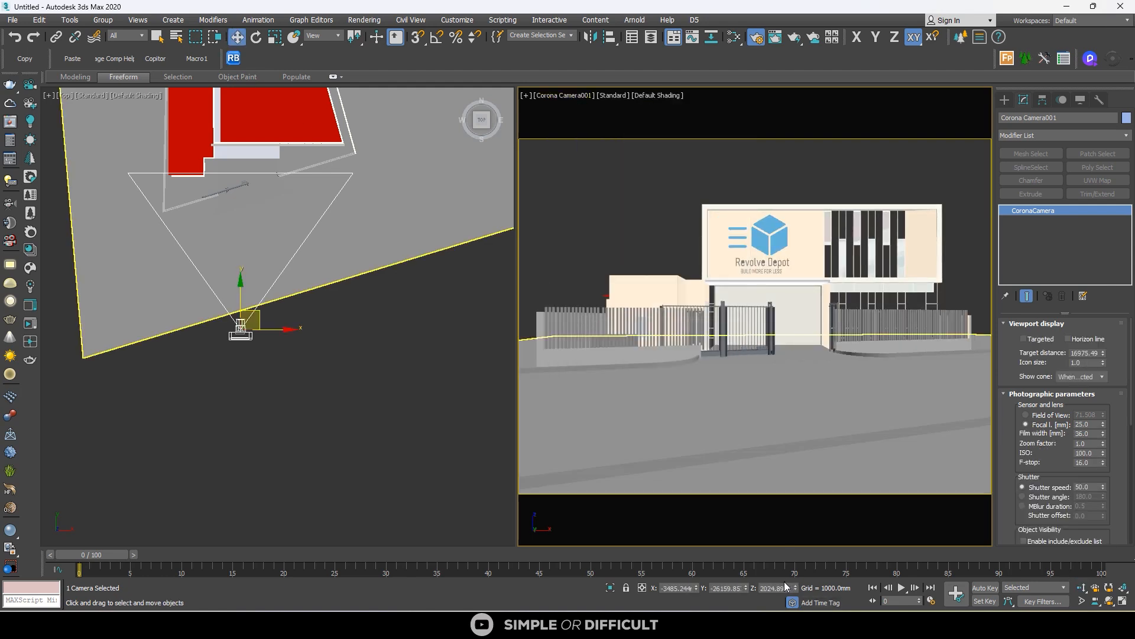
double_click(781, 587)
text(1350)
key(Return)
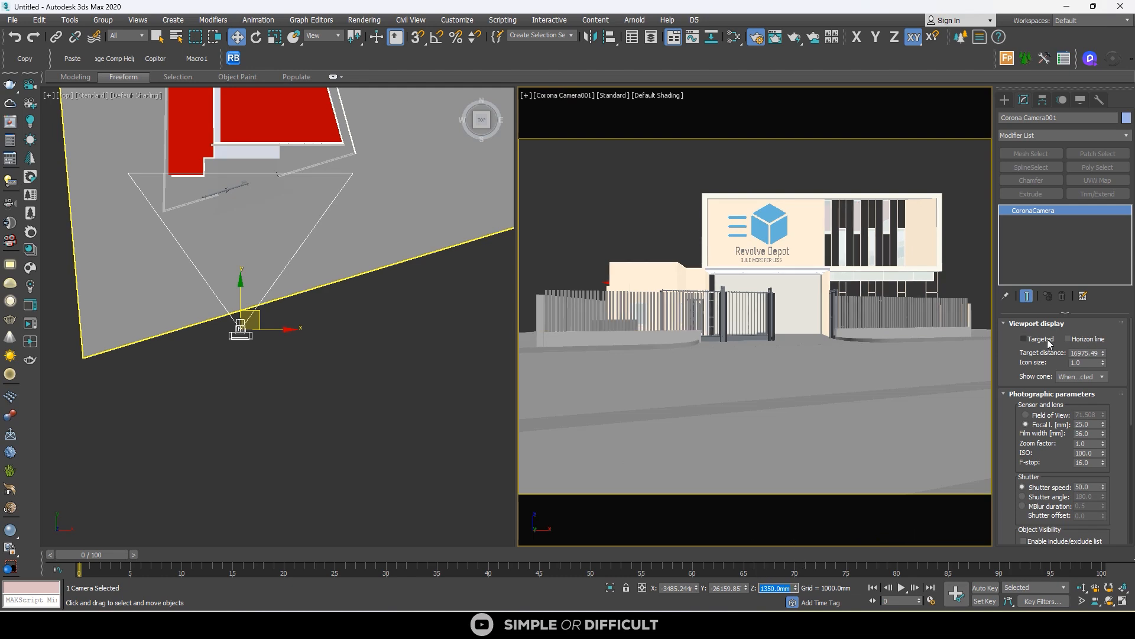
Step: Turn the camera's Targeted option back on and raise its target to a Z position of about 2850 mm
click(1045, 340)
click(564, 95)
click(618, 338)
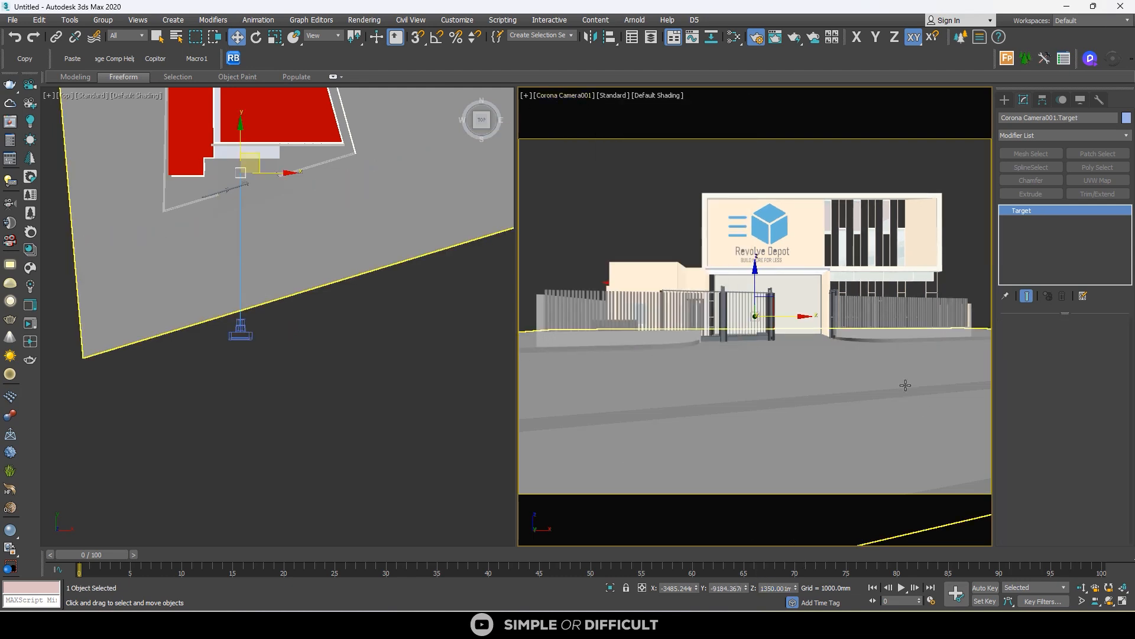
drag(755, 276, 751, 247)
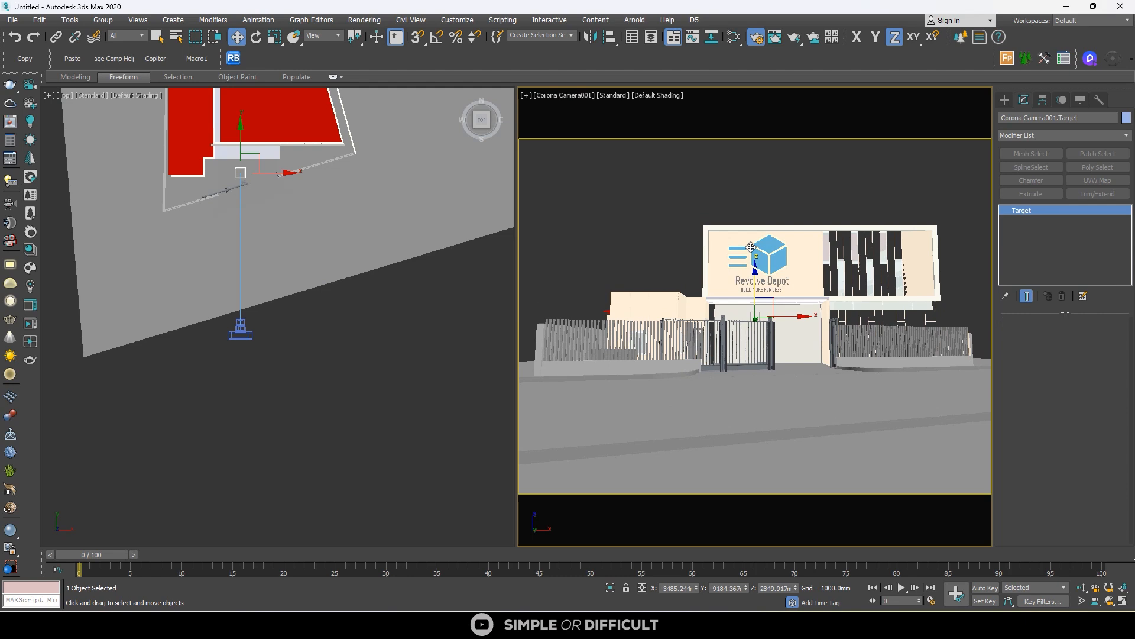
Step: Select the Corona camera again and enable Automatic vertical tilt in its Tilt & Shift settings
click(567, 96)
click(615, 324)
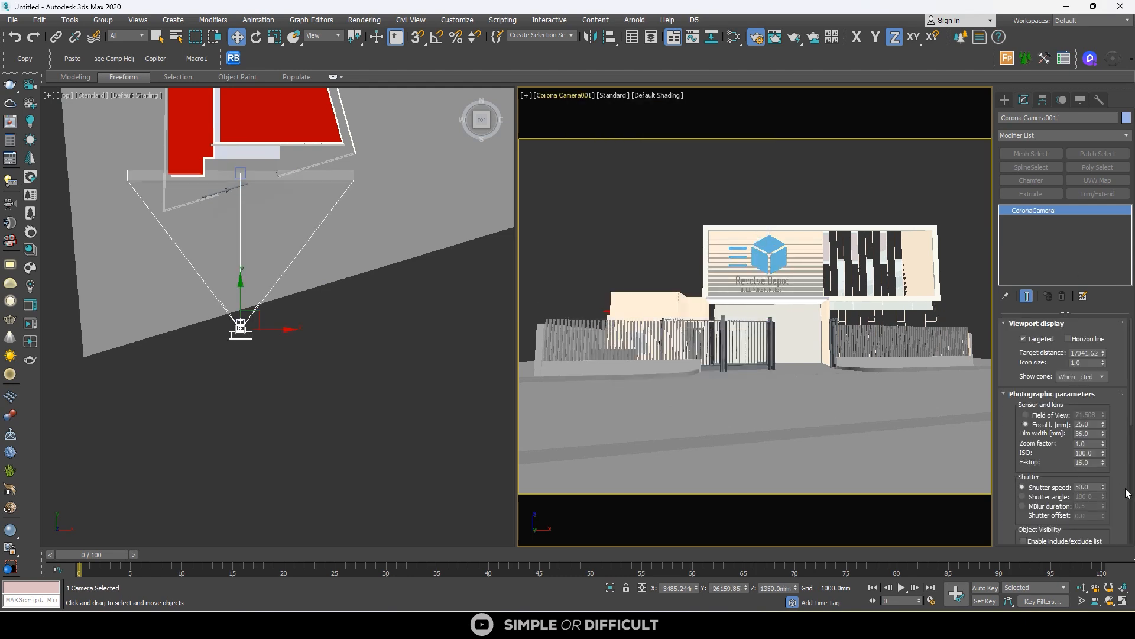
scroll(1126, 493, down, 5)
scroll(1025, 537, down, 1)
click(1026, 524)
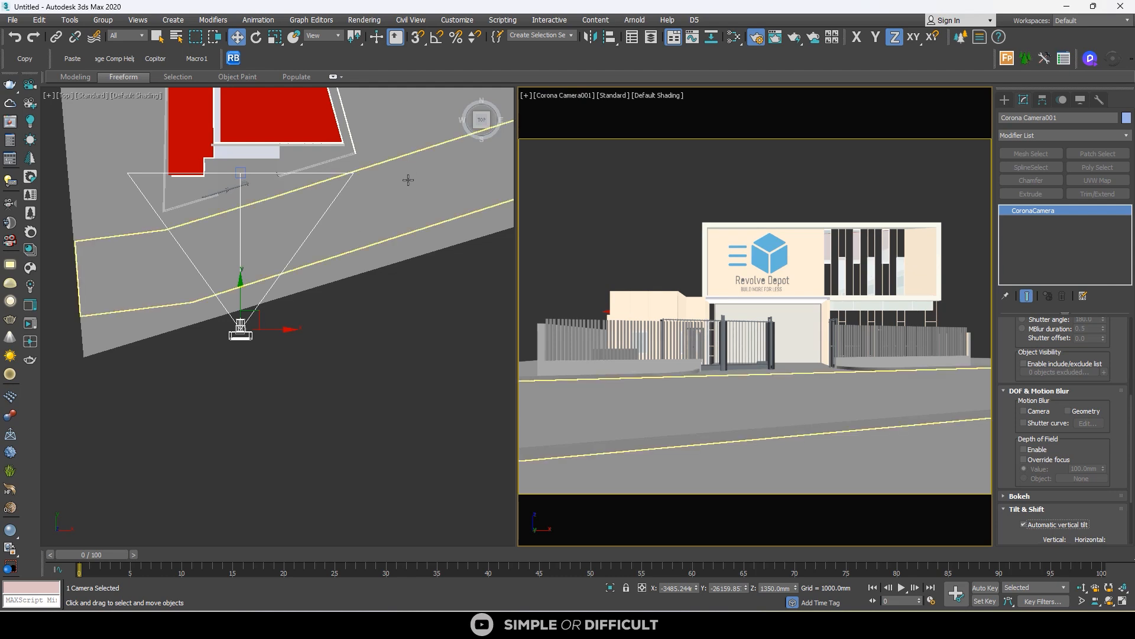
Step: Show the model from the left side, raise the Corona camera's target vertically and dolly the camera closer to the building
scroll(395, 271, down, 2)
alt+middle_drag(396, 276, 506, 175)
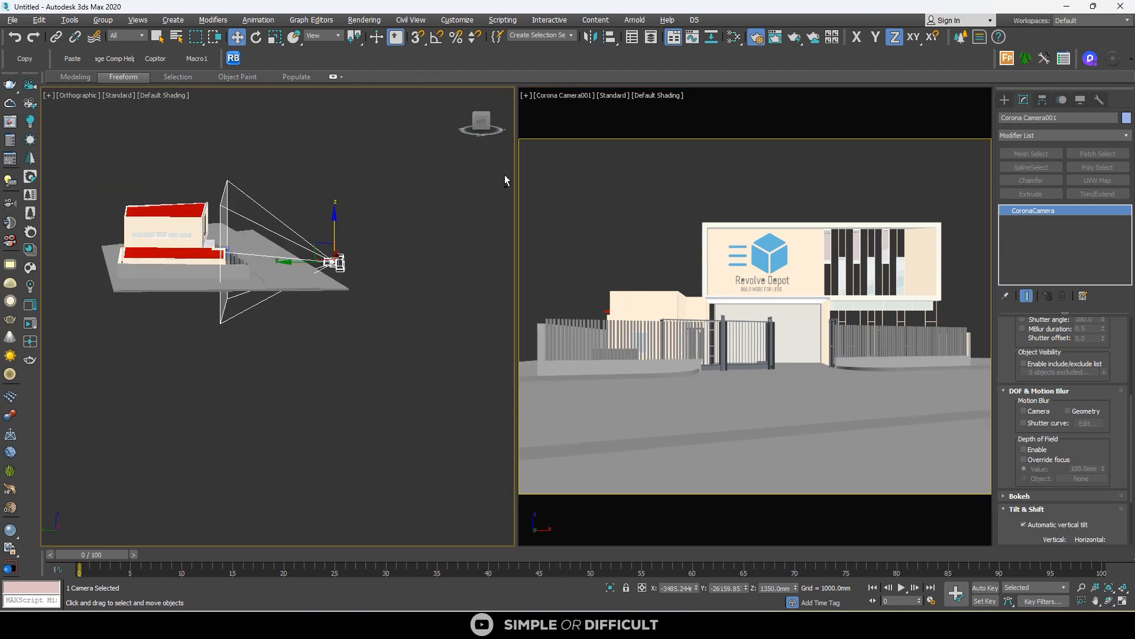
click(475, 124)
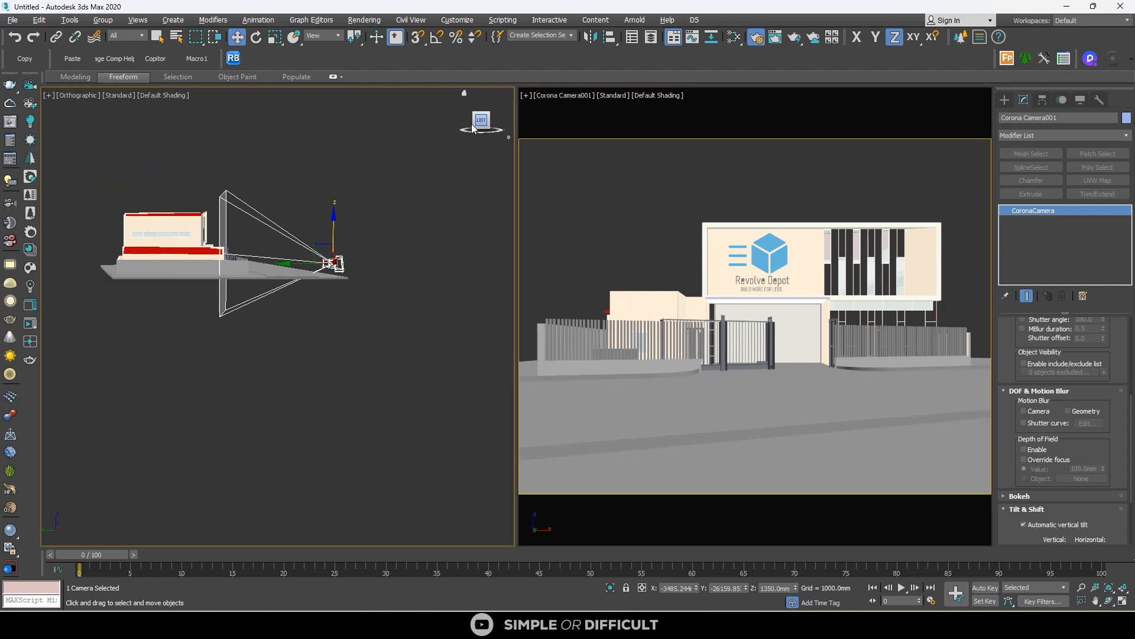
click(558, 103)
click(633, 337)
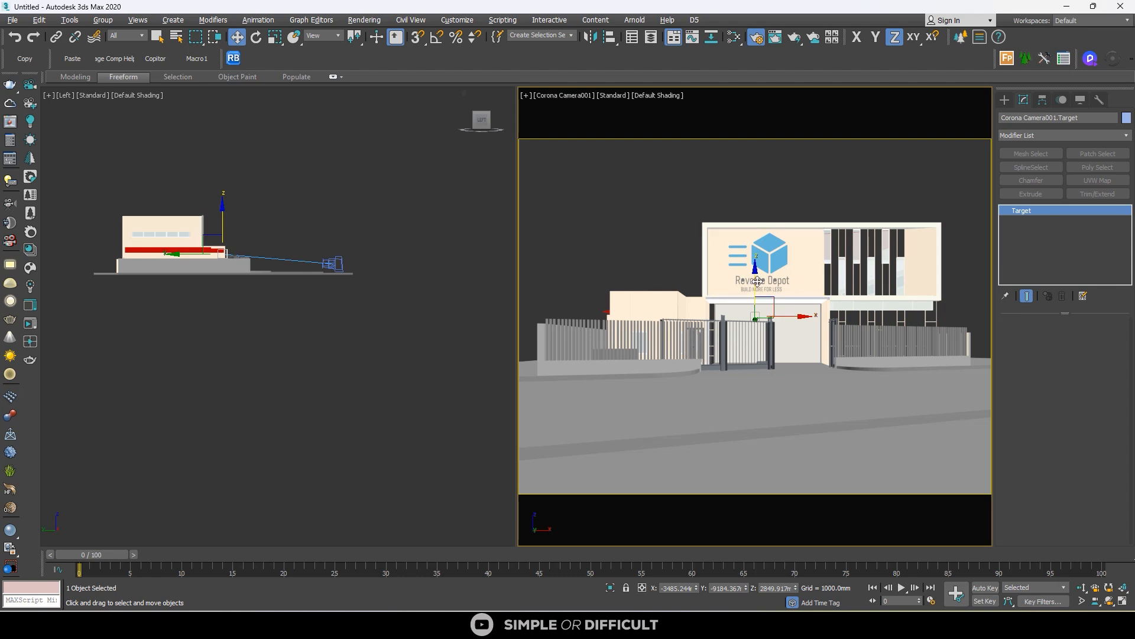
drag(758, 282, 706, 220)
click(1082, 589)
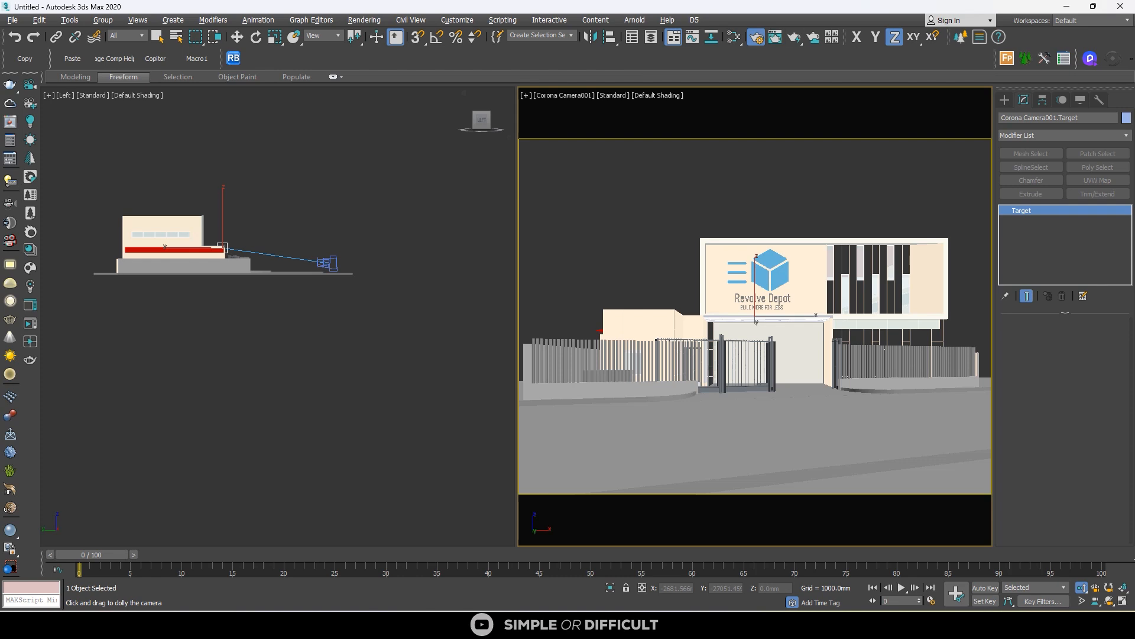
Step: Open the Corona render settings and set the scene environment to Single map with a plain white color
key(F10)
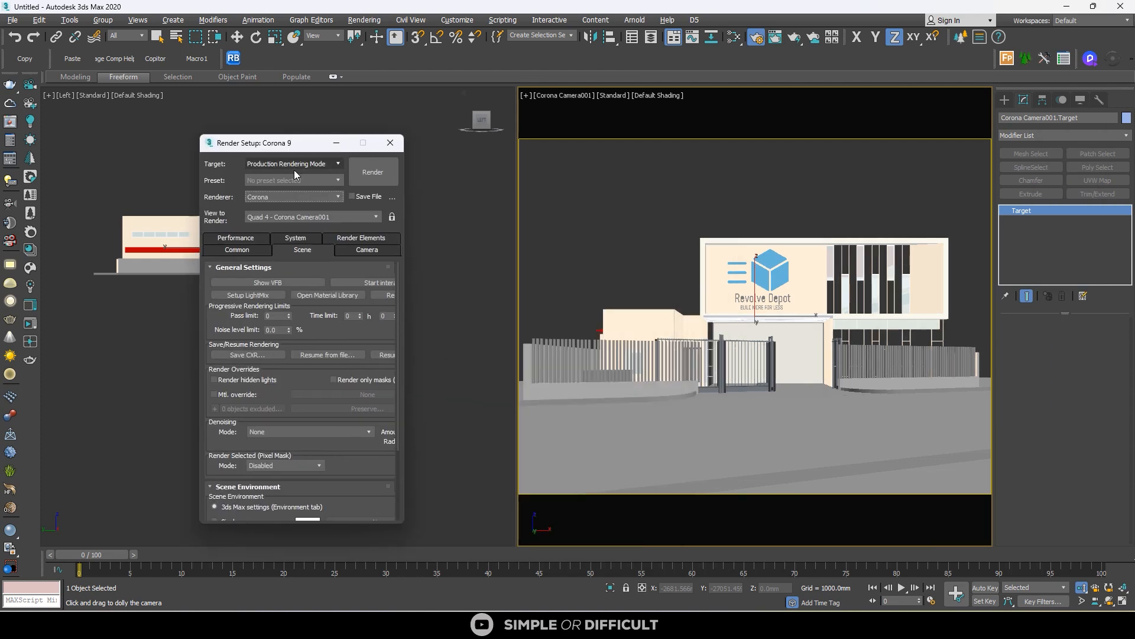
click(243, 241)
click(253, 235)
click(307, 236)
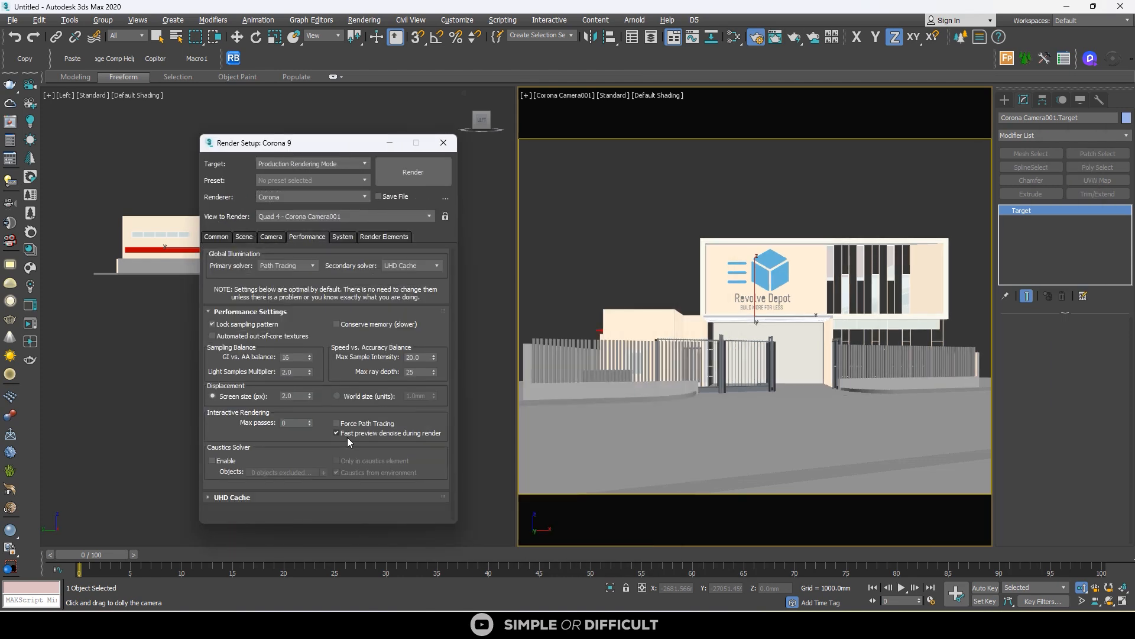
click(266, 237)
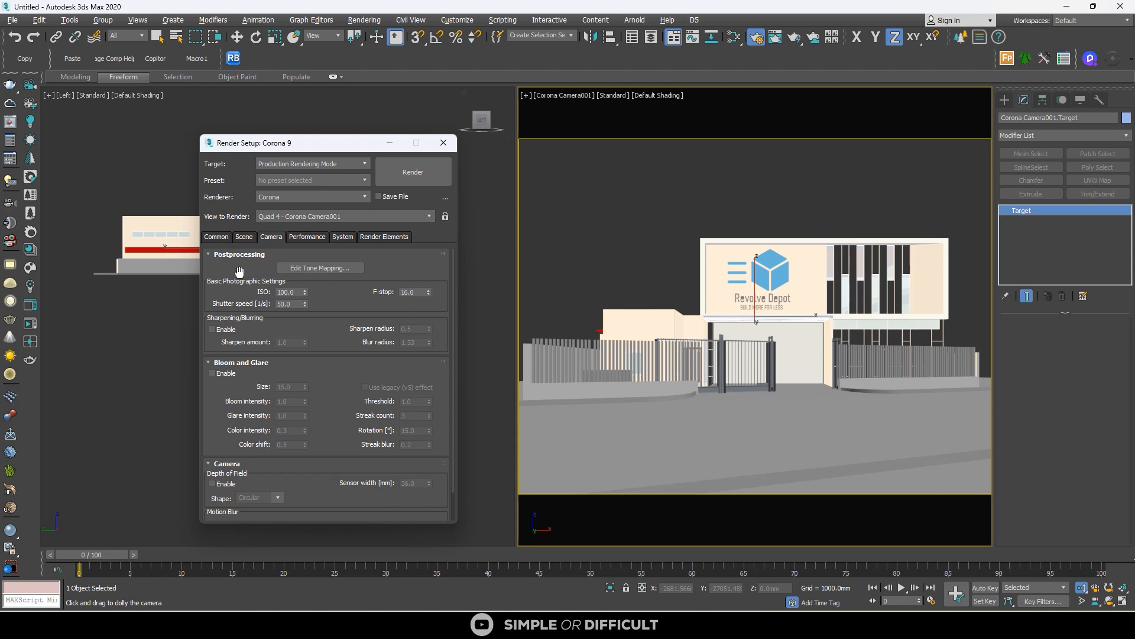
click(244, 238)
drag(355, 454, 356, 368)
click(240, 424)
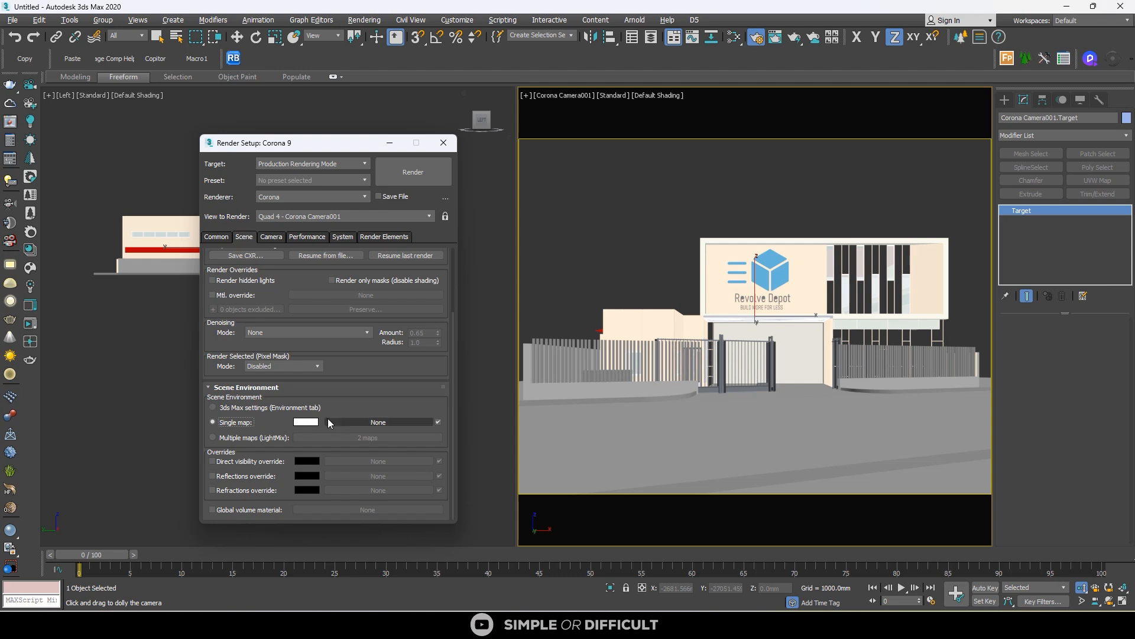
Step: Lock the render view to Corona Camera001 and start interactive rendering, minimizing the error message window
drag(355, 142, 208, 88)
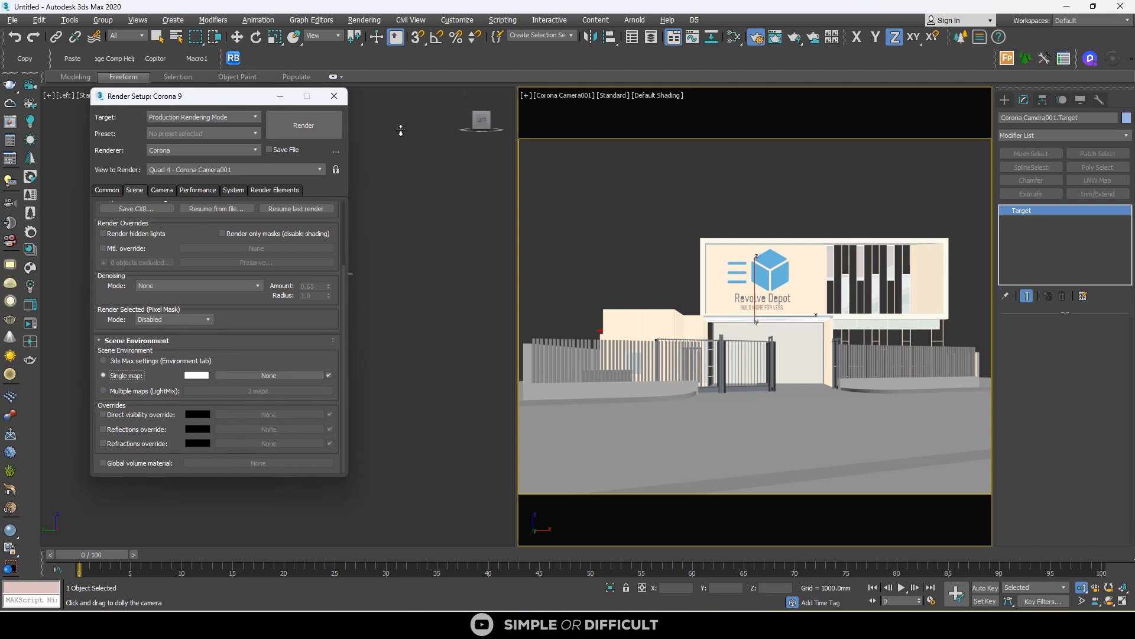
click(336, 169)
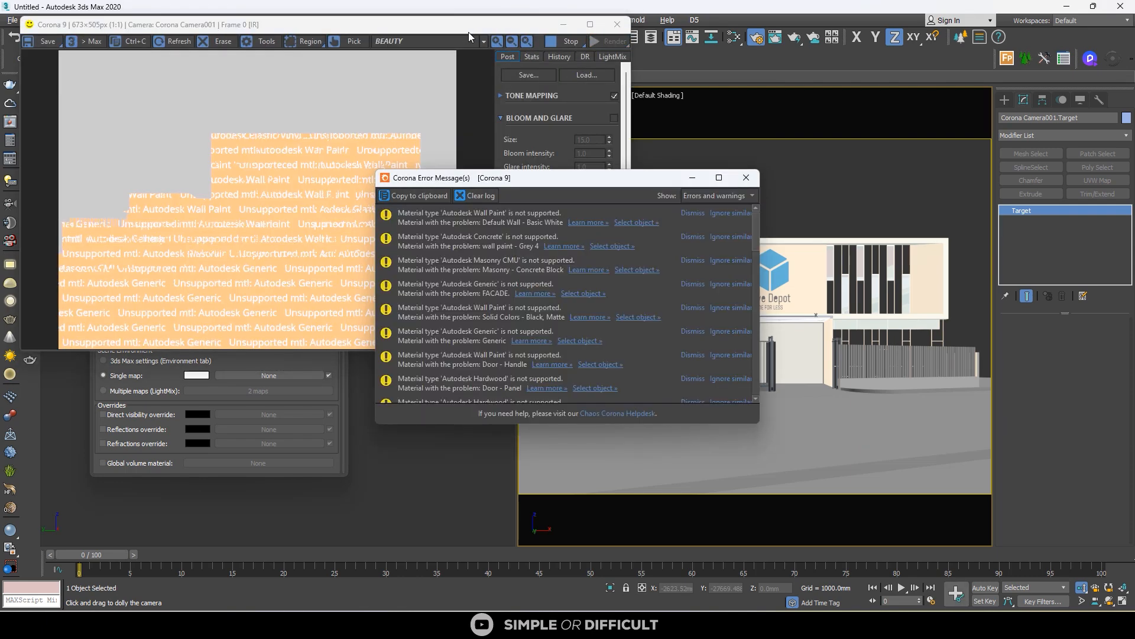
click(692, 177)
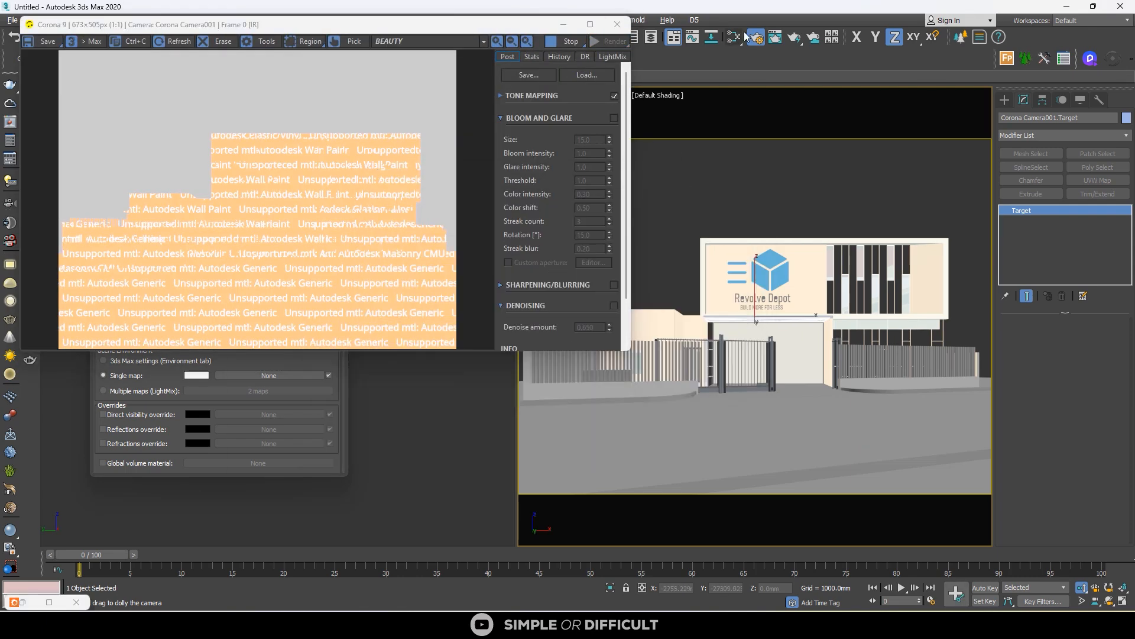
Step: Add a CoronaLegacyMtl to the Slate Material Editor's graph and show its parameters
click(735, 37)
drag(639, 209, 320, 3)
drag(868, 8, 494, 81)
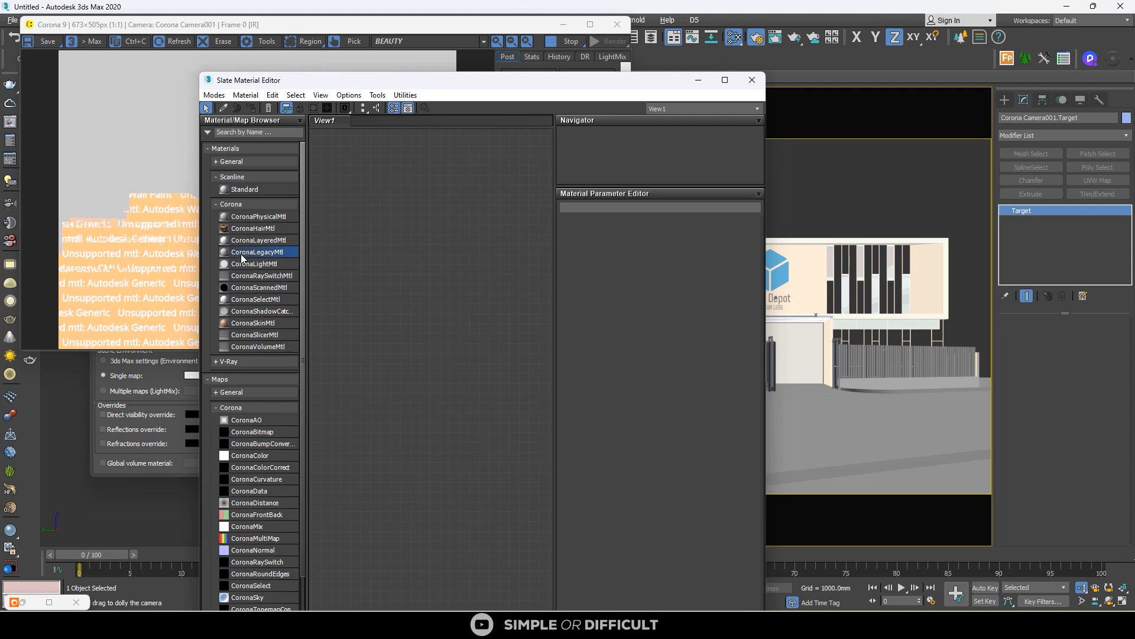
drag(242, 259, 434, 277)
double_click(427, 278)
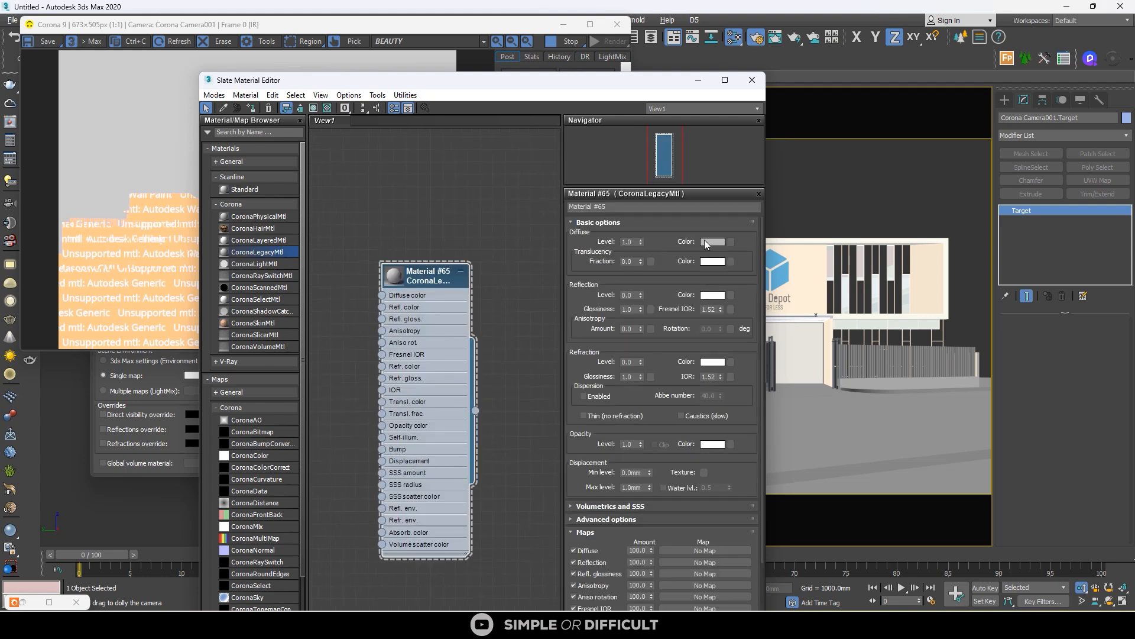
Step: Set the new material's diffuse color to grey with a Value of 90
click(704, 242)
double_click(473, 136)
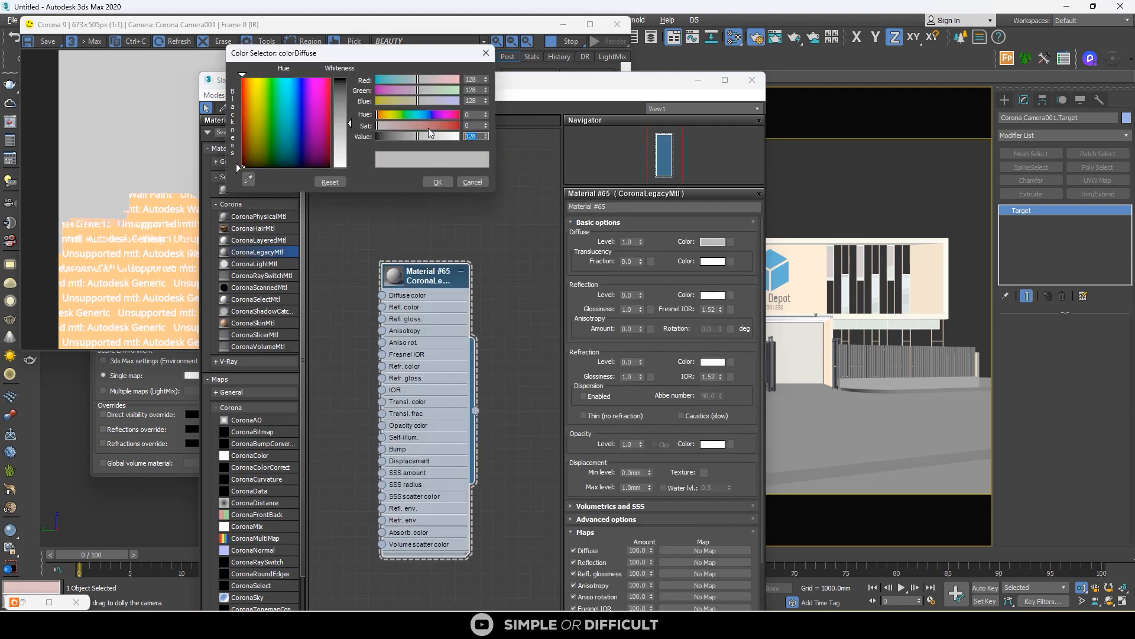
text(90)
key(Return)
click(437, 181)
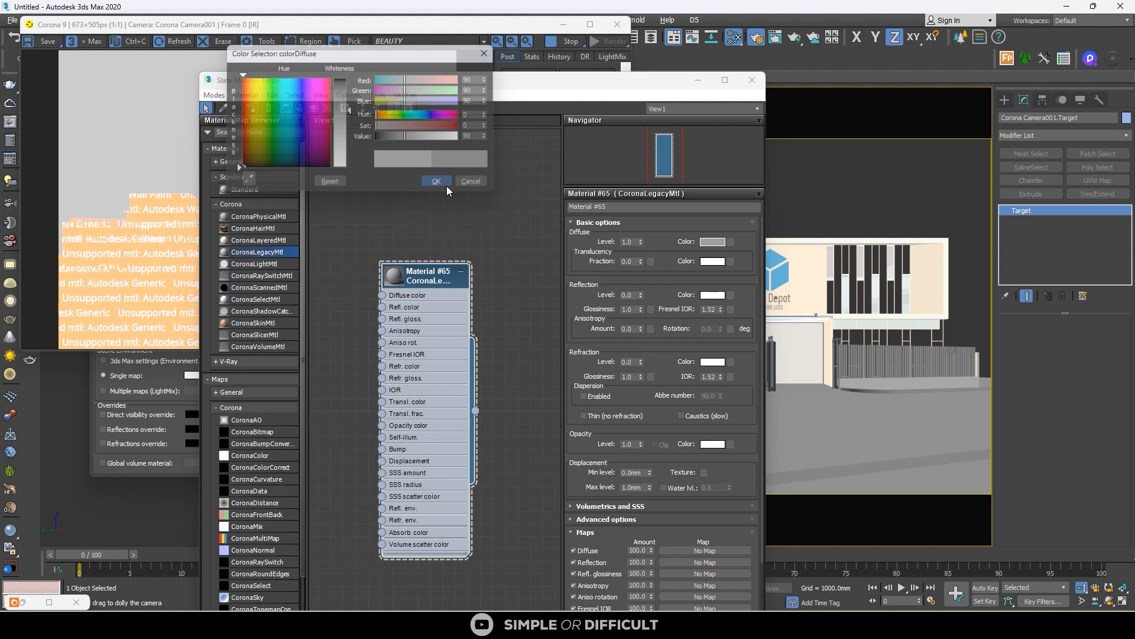
Step: Set the material's reflection level to 1.0 and glossiness to 0.6, with a grey reflection color
double_click(630, 311)
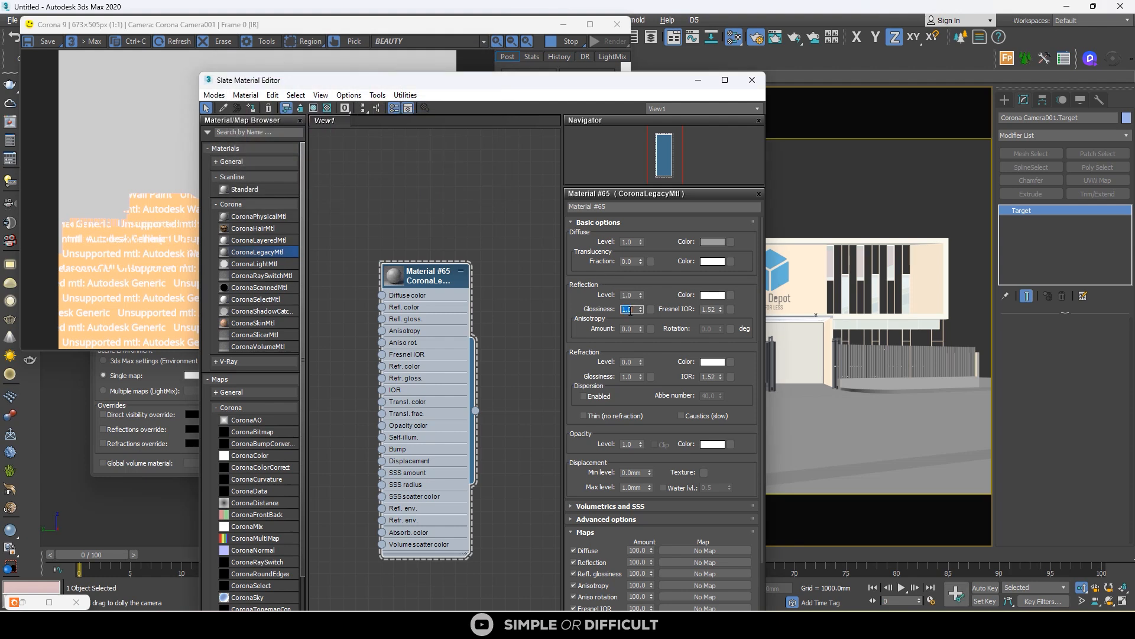
click(719, 296)
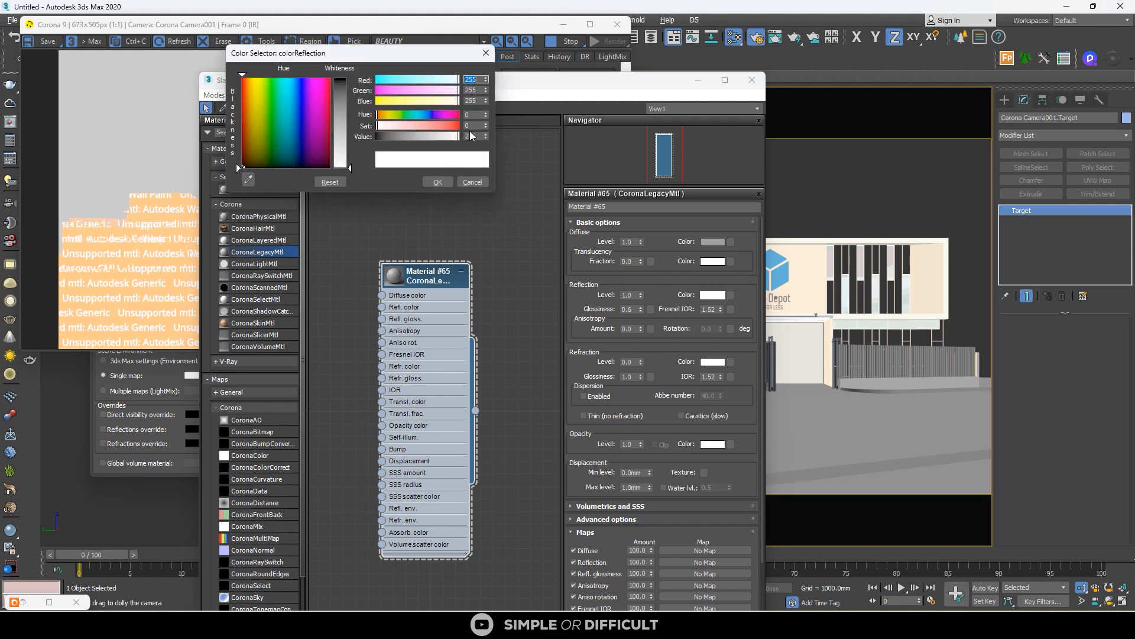
click(471, 182)
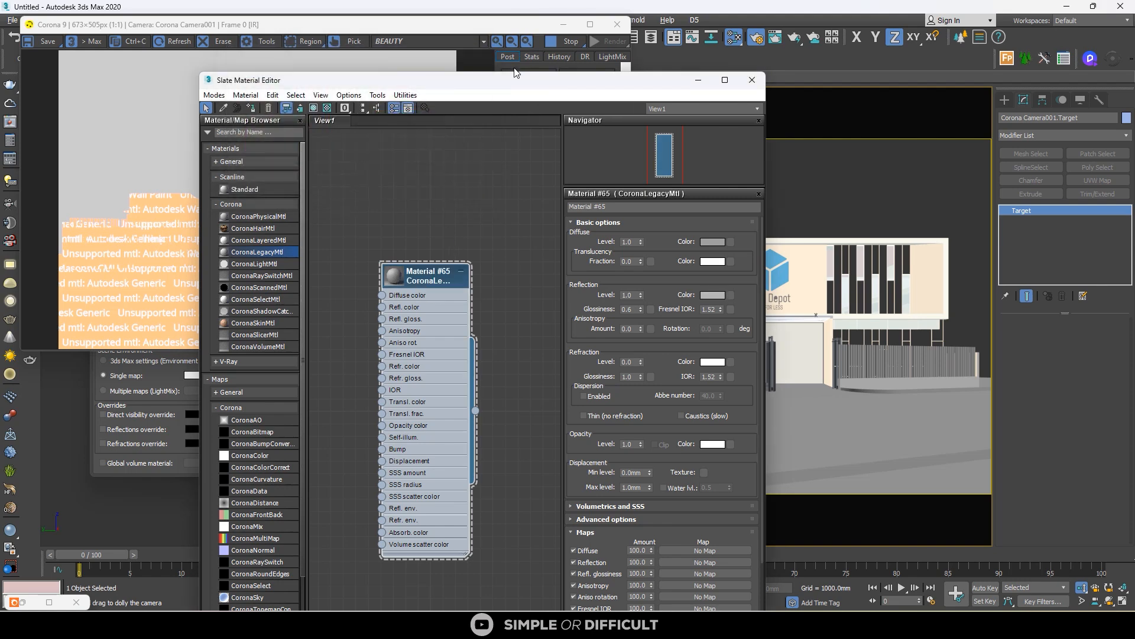
Step: Select every object in the scene and assign the grey CoronaLegacyMtl to the selection
drag(339, 28, 321, 99)
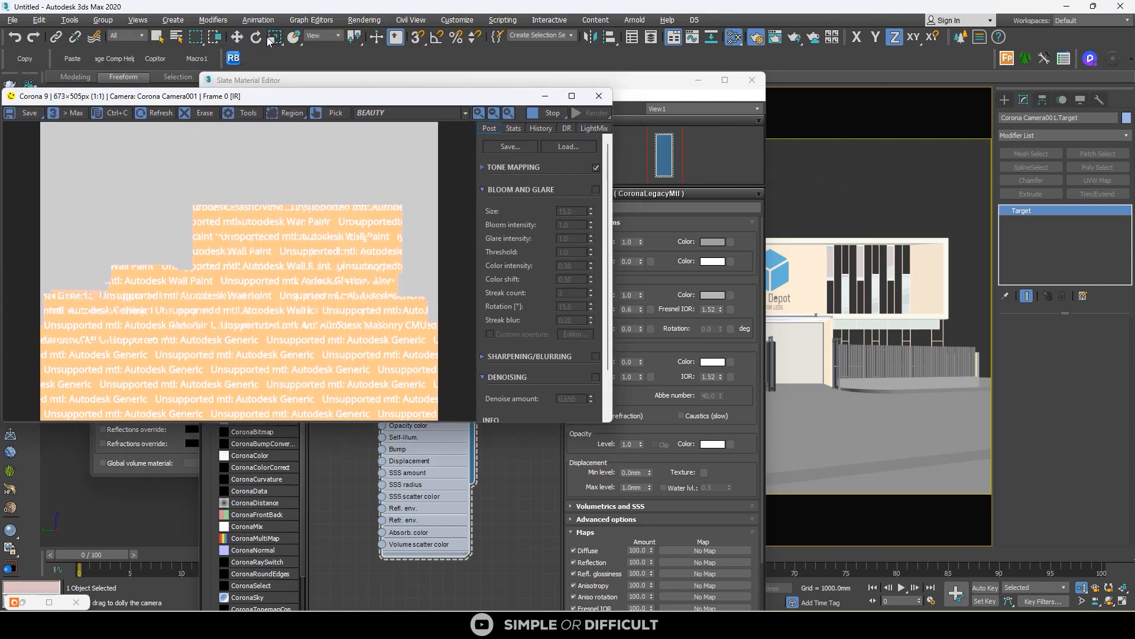
key(ctrl+a)
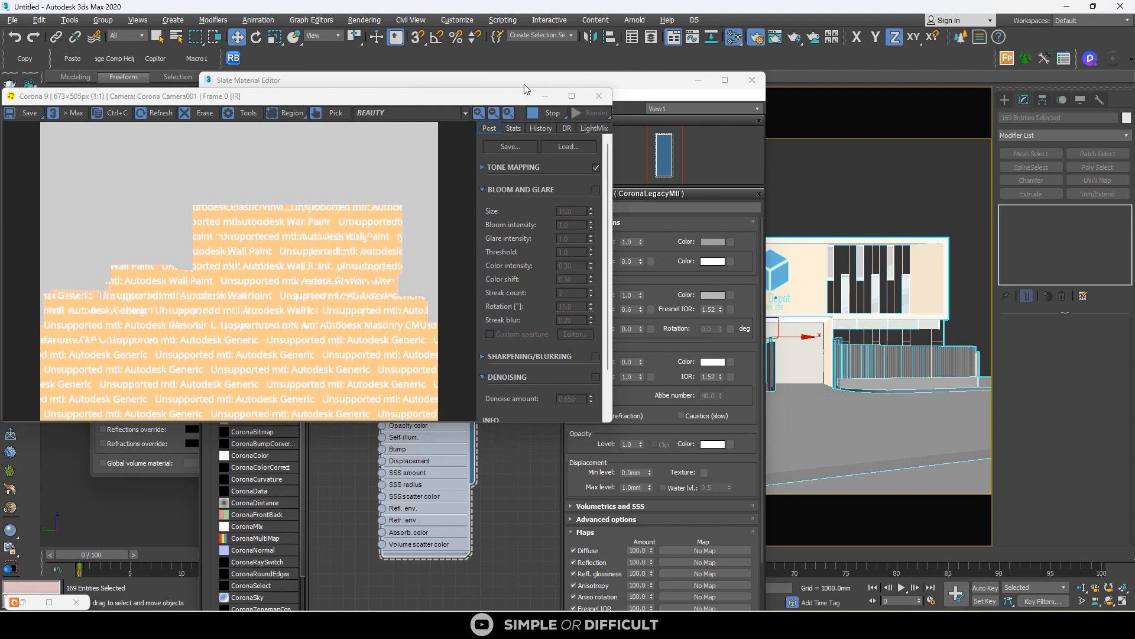
drag(496, 97, 366, 355)
click(422, 280)
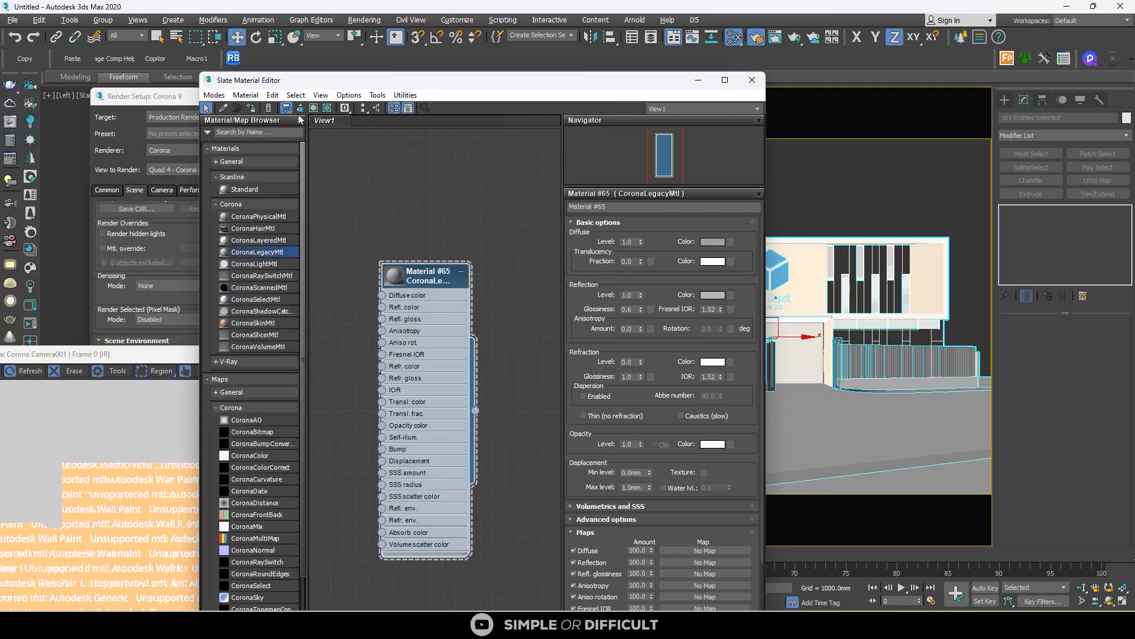
click(252, 108)
Step: Enlarge the interactive render to examine the building in the uniform grey material, and restore the window's size
drag(638, 83, 855, 65)
drag(249, 354, 690, 100)
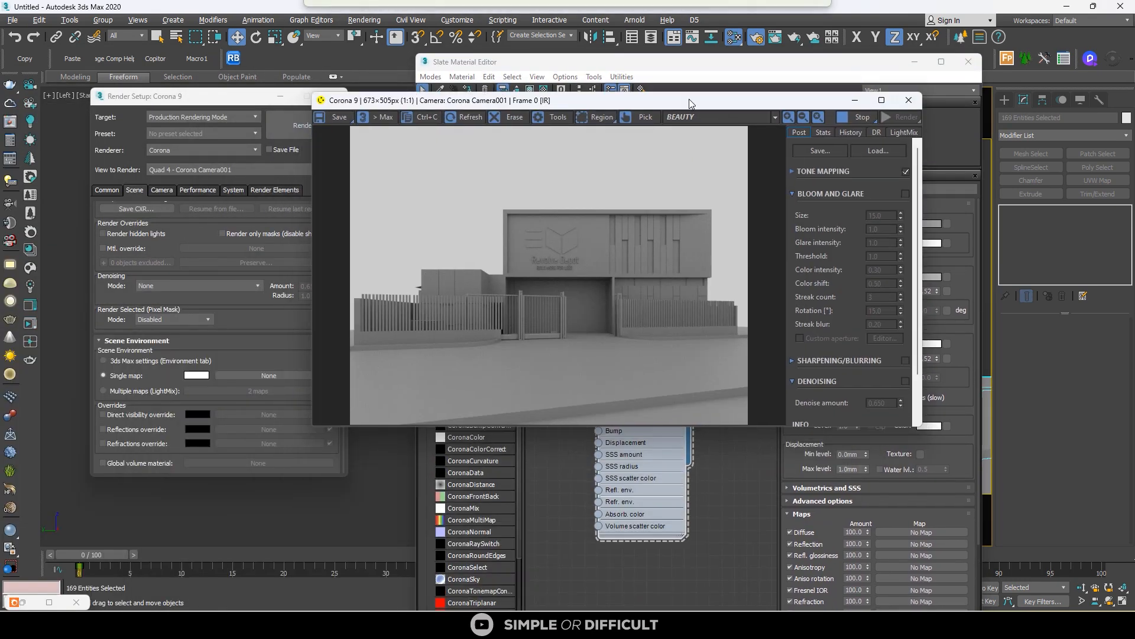
click(881, 100)
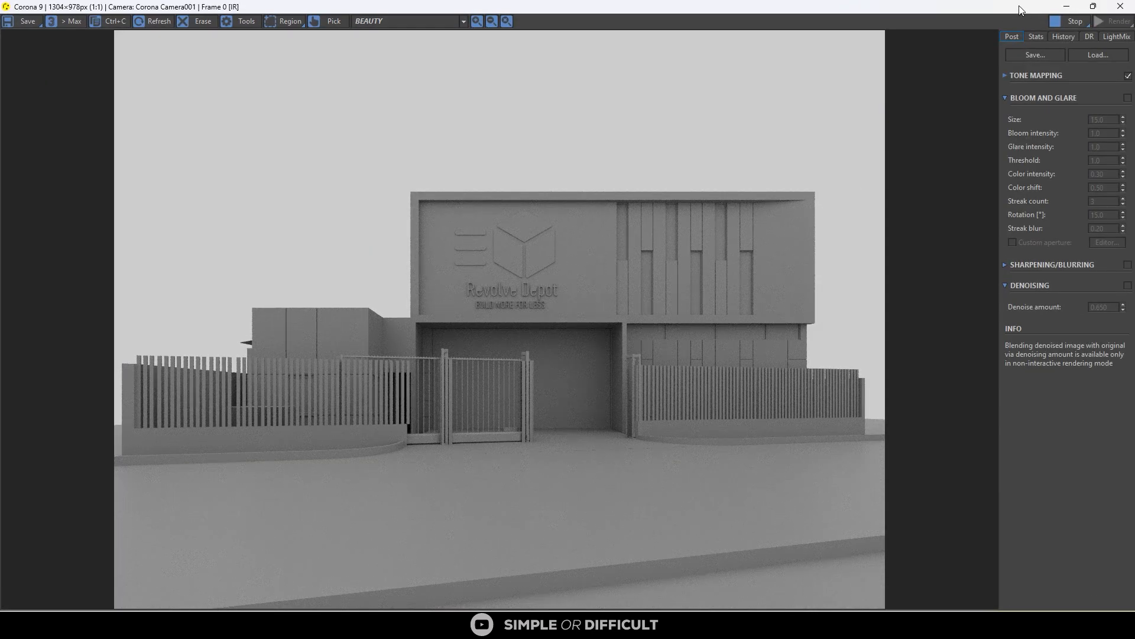
drag(1019, 6, 485, 129)
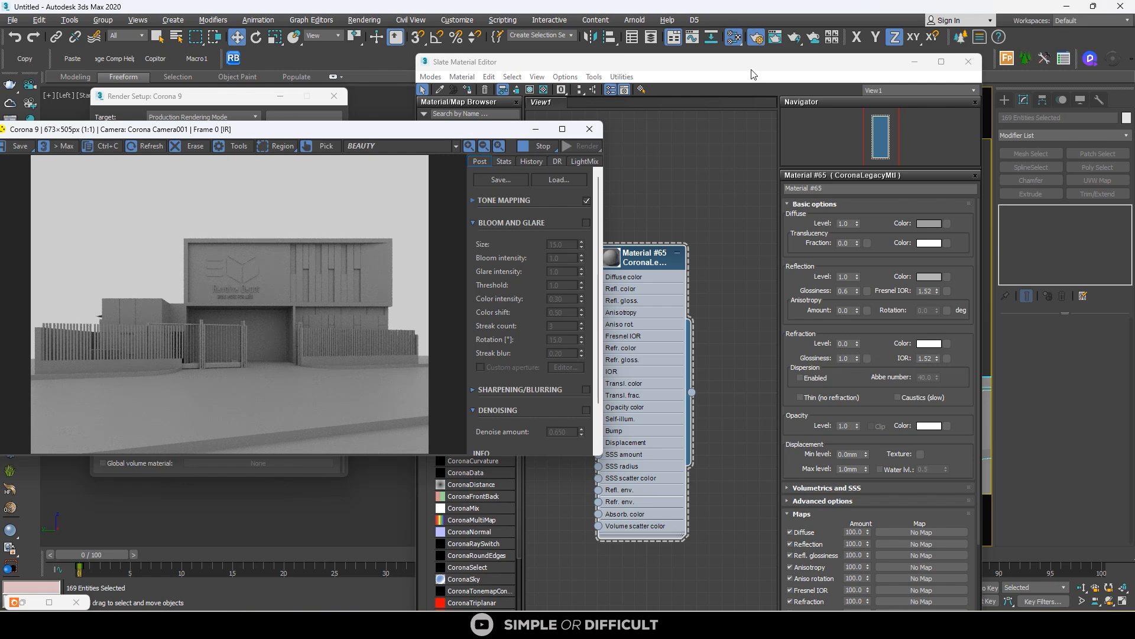
Step: Set the render output size to the HDTV (video) preset at 1920 × 1080
drag(752, 69, 742, 77)
click(757, 39)
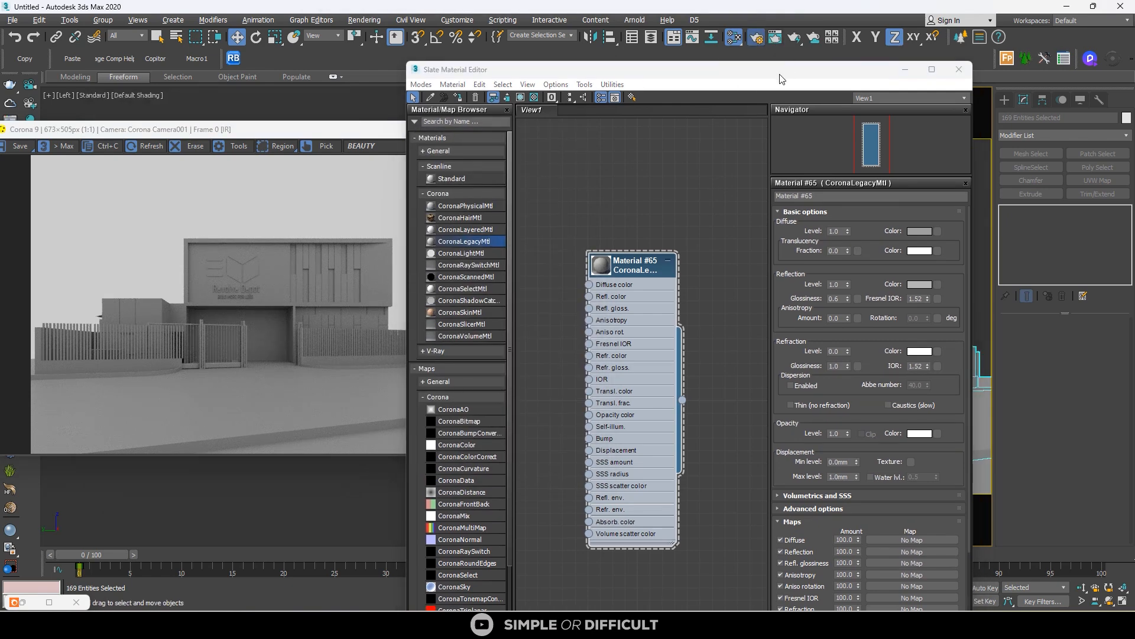
key(F10)
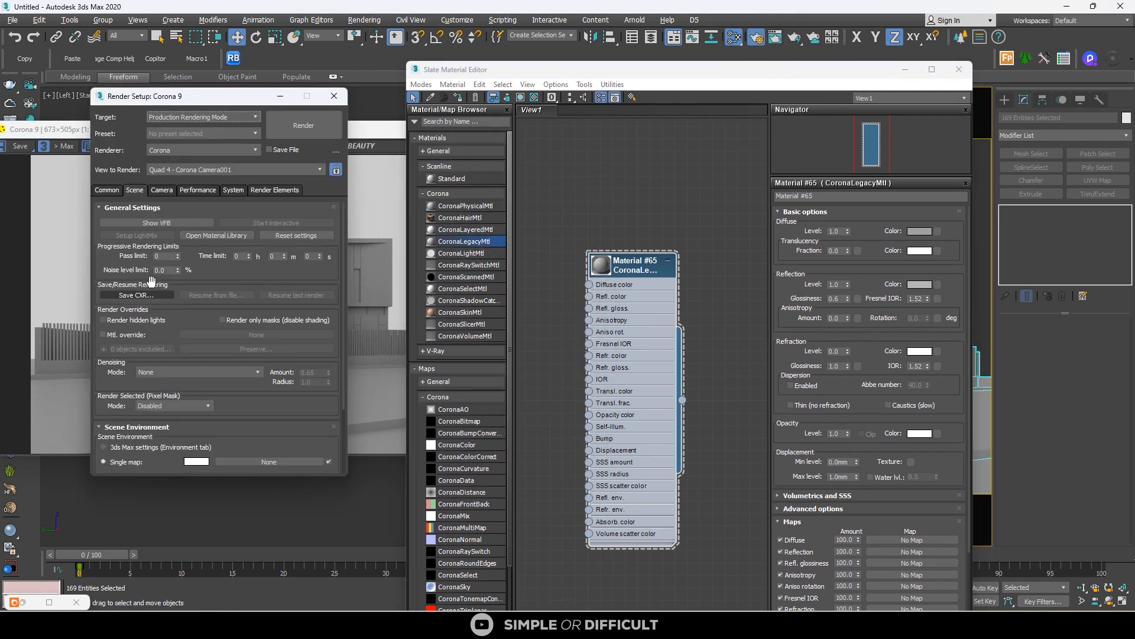
click(106, 189)
drag(181, 102, 720, 63)
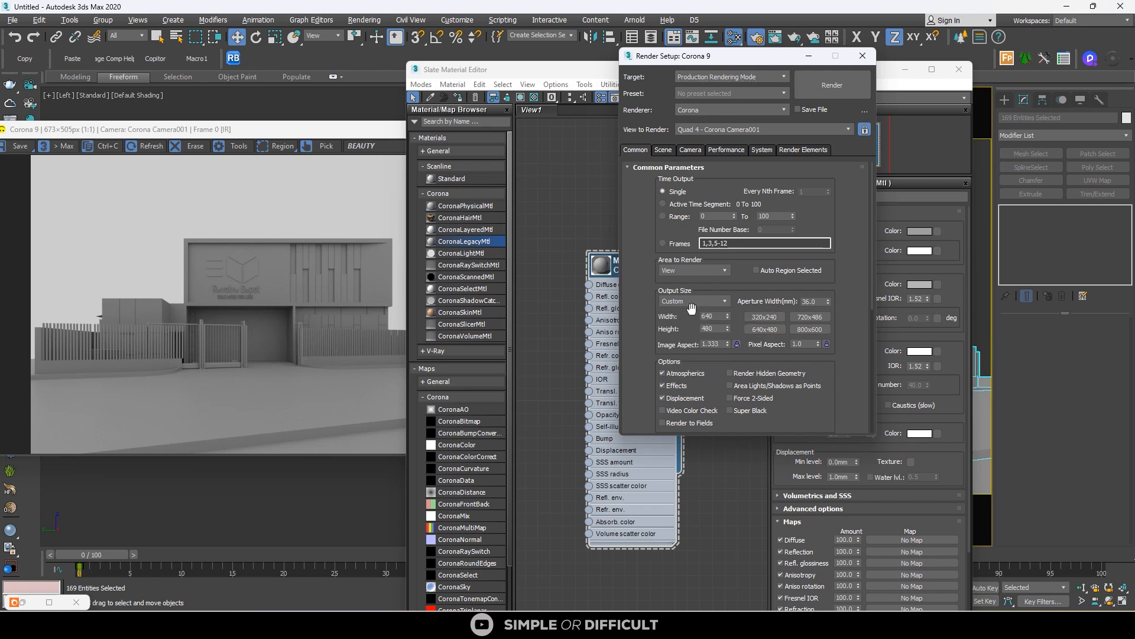
click(691, 307)
click(715, 451)
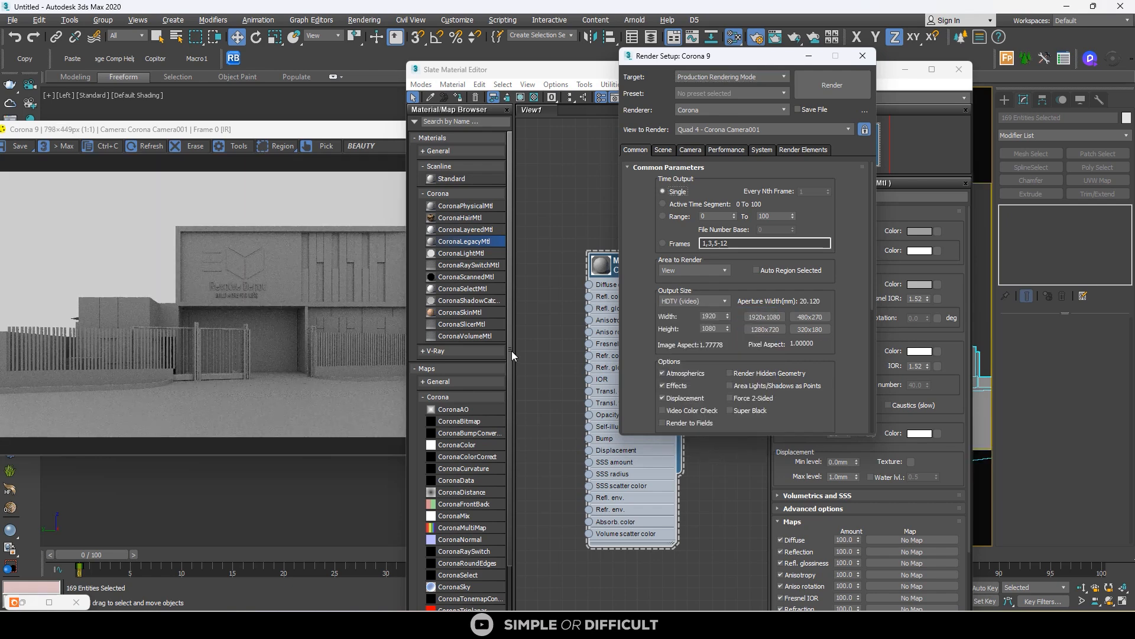
Step: Rearrange the render, material and settings windows to uncover the working viewport, and show the scene from the top
click(242, 267)
drag(721, 60, 445, 179)
drag(804, 74, 917, 250)
drag(382, 132, 931, 112)
scroll(226, 240, down, 2)
key(t)
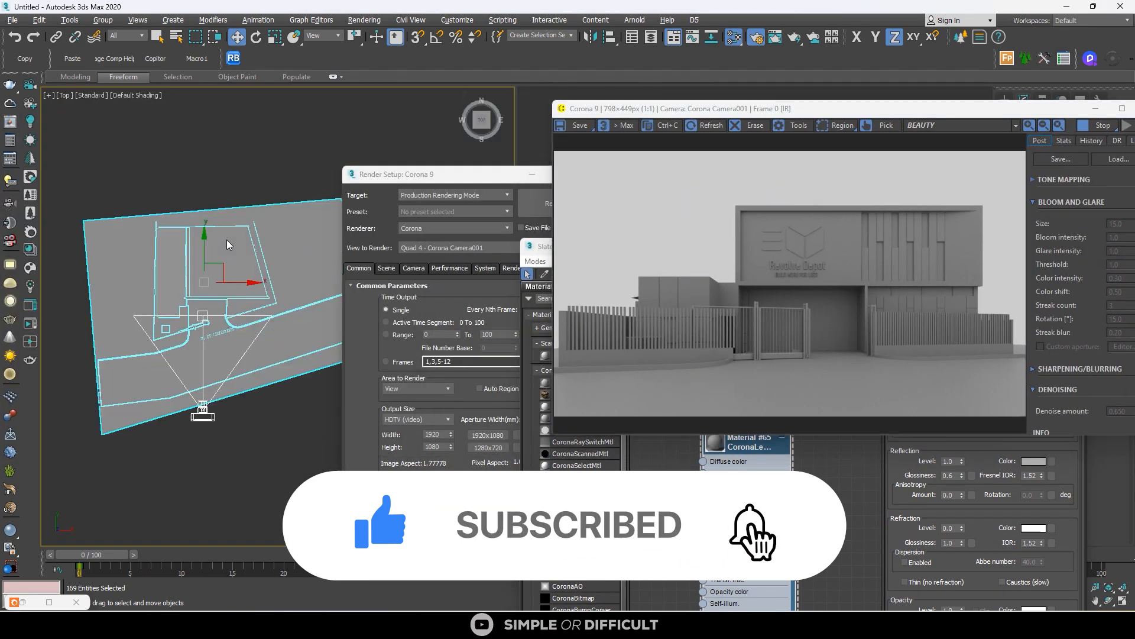
Step: Select the Corona camera and move it farther back from the building along the Y axis, keeping the interactive render in sight
click(220, 445)
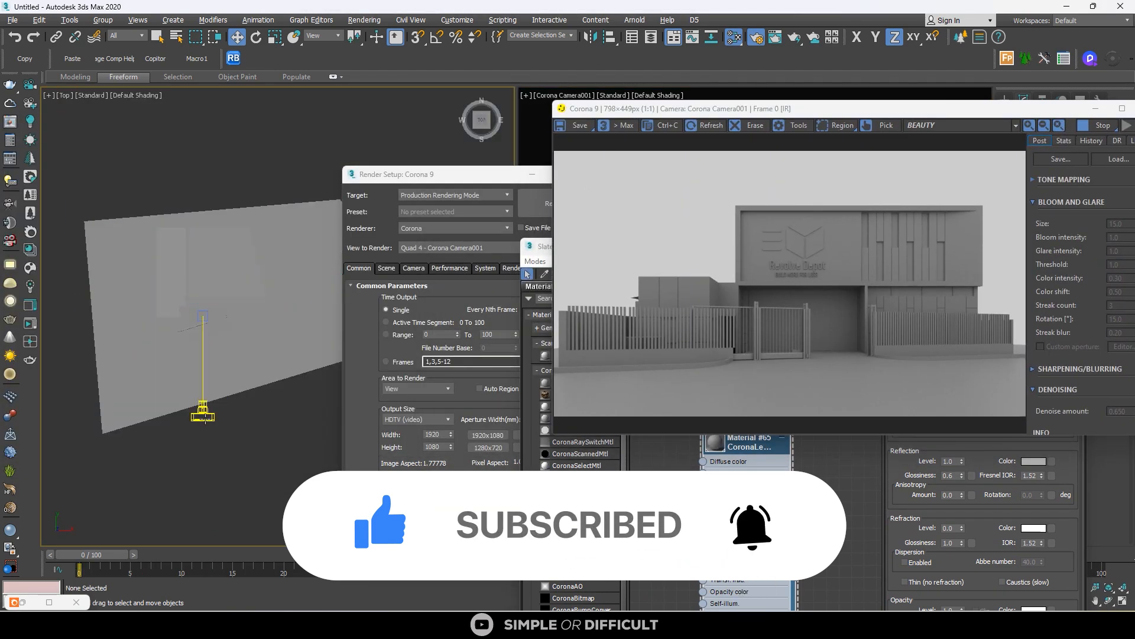
click(204, 417)
drag(791, 110, 431, 126)
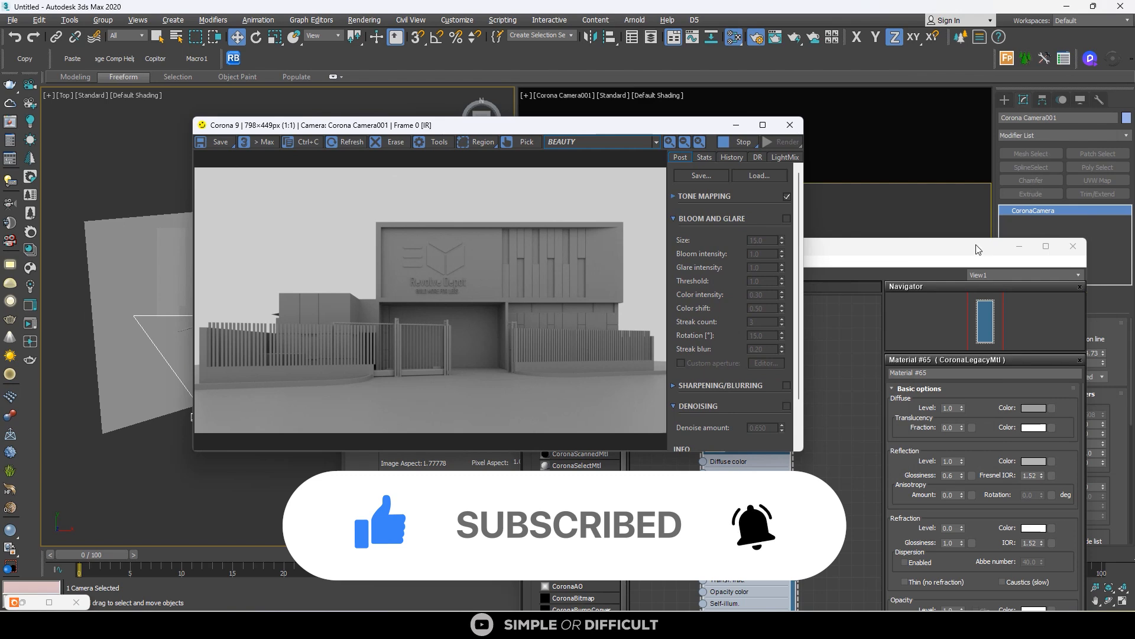
drag(975, 245, 758, 246)
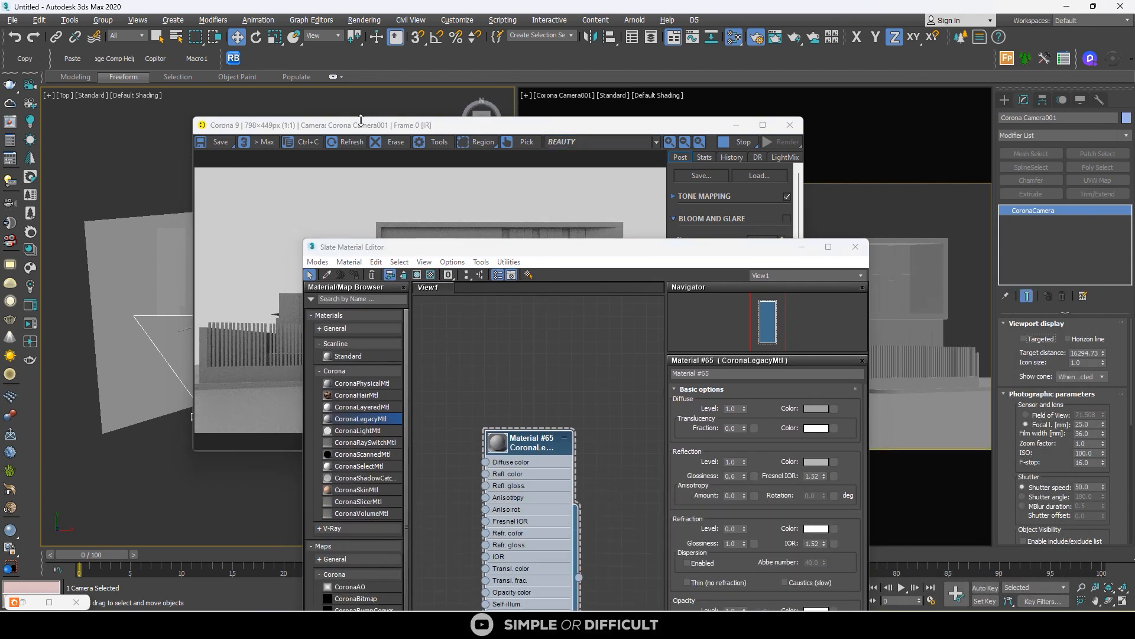
drag(370, 126, 655, 98)
drag(206, 367, 204, 388)
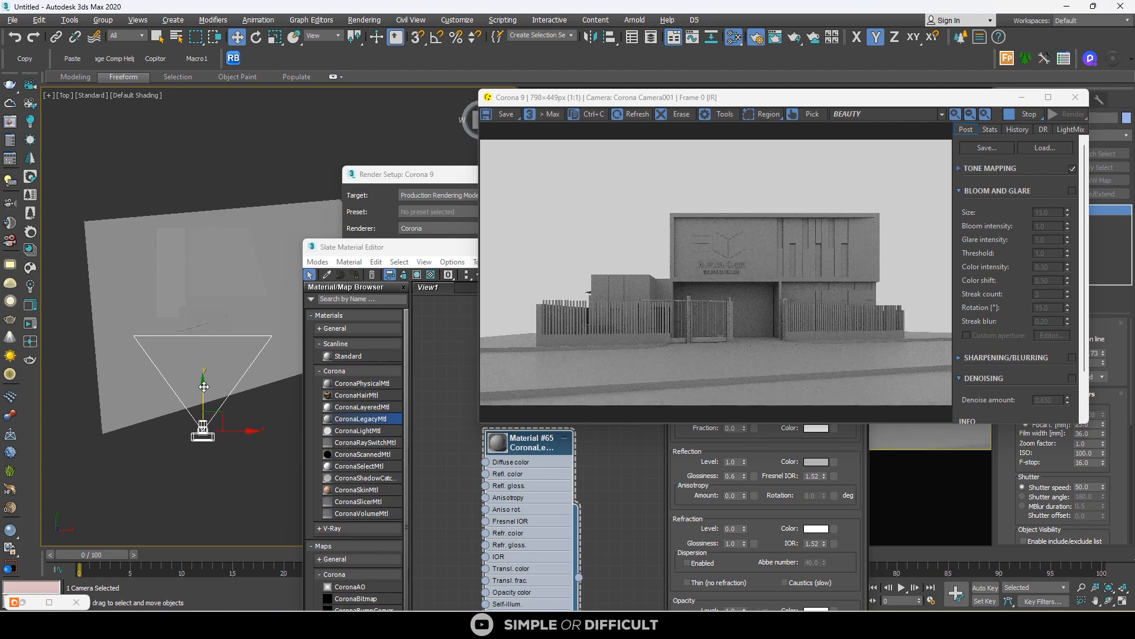
Step: Select the road strip in front of the building and duplicate the grey CoronaLegacyMtl beside the original in the material graph
click(260, 349)
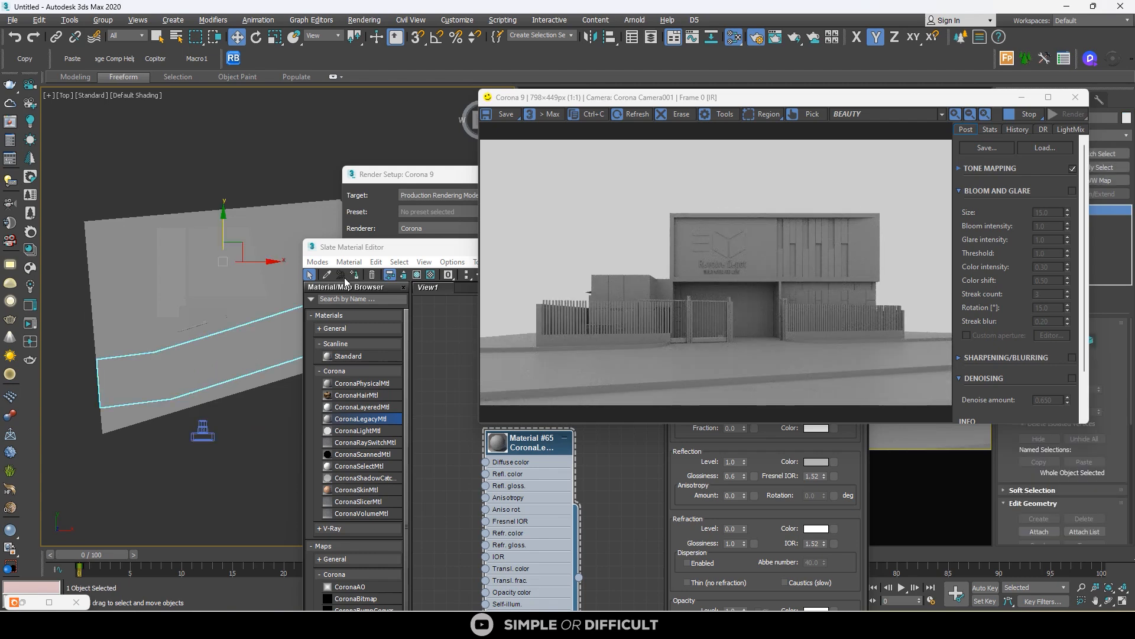
click(517, 448)
shift+drag(528, 445, 453, 368)
scroll(561, 387, down, 2)
mouse_move(540, 415)
mouse_down()
mouse_move(604, 407)
mouse_move(597, 390)
mouse_up()
drag(475, 370, 474, 397)
scroll(157, 292, down, 2)
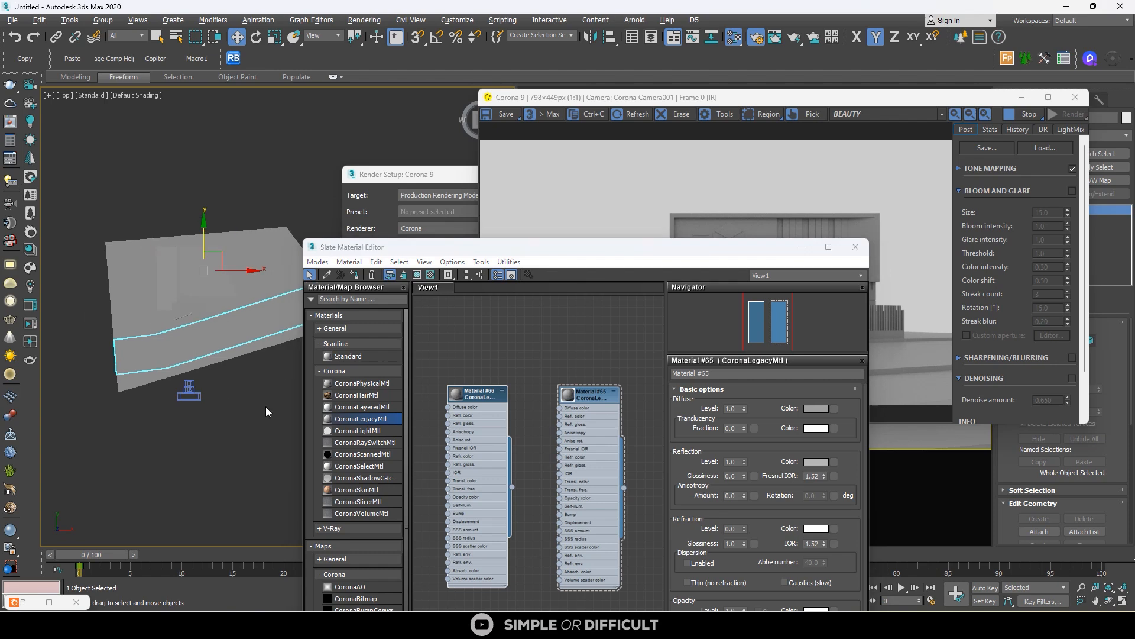
Step: Deselect the road, shift the material editor and render windows apart, and minimise the render window to uncover the viewports
click(265, 406)
drag(414, 247, 586, 234)
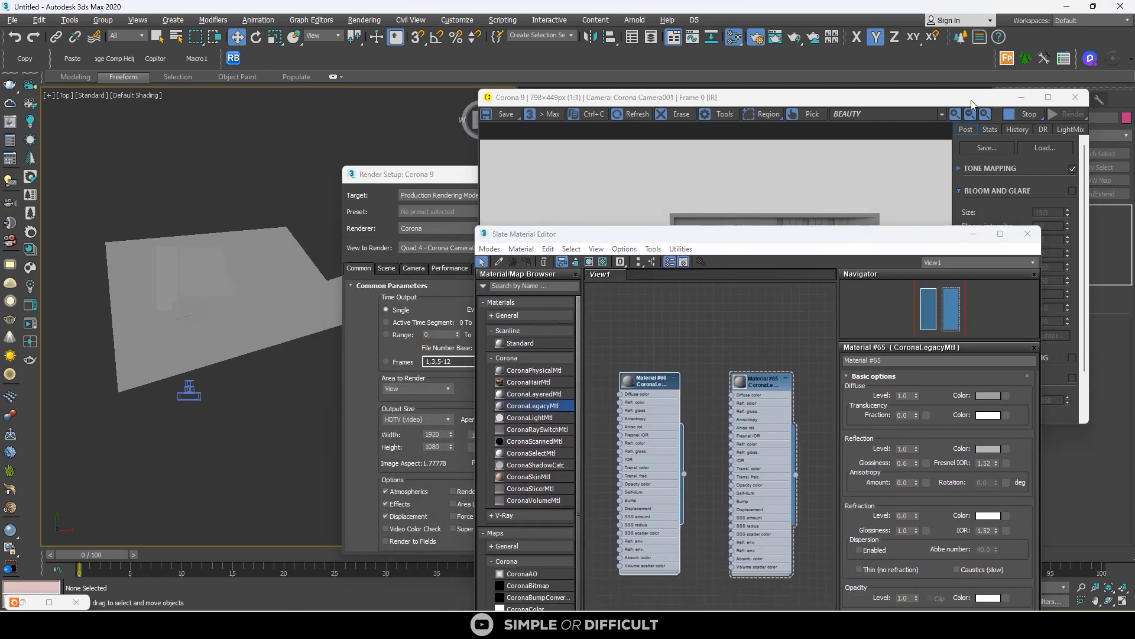
drag(973, 104, 845, 111)
click(1004, 99)
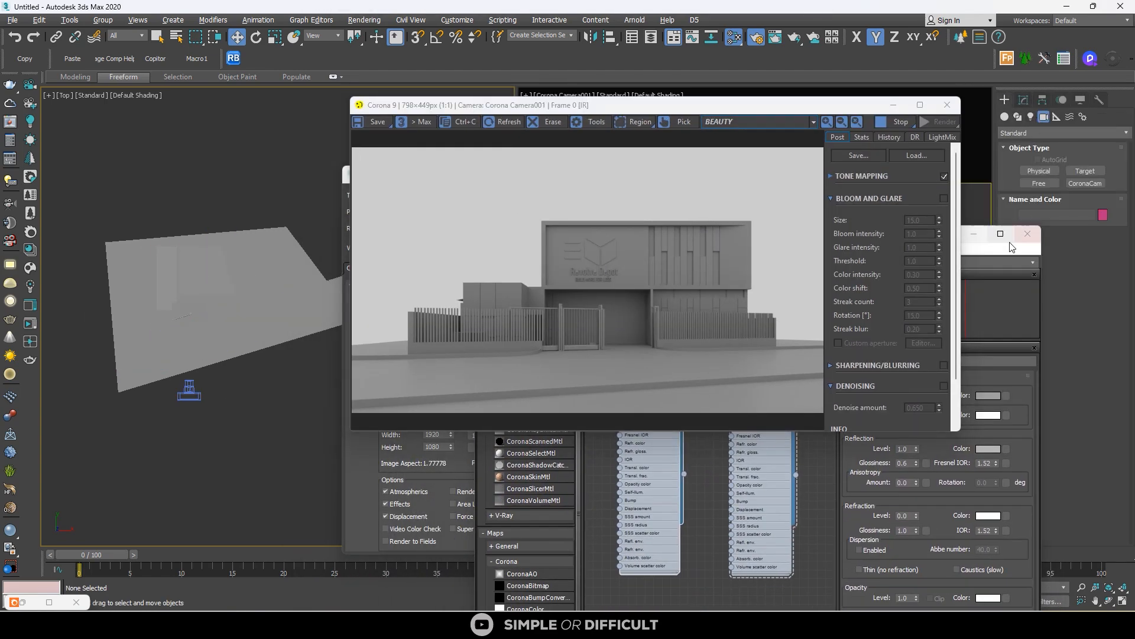
scroll(683, 504, down, 3)
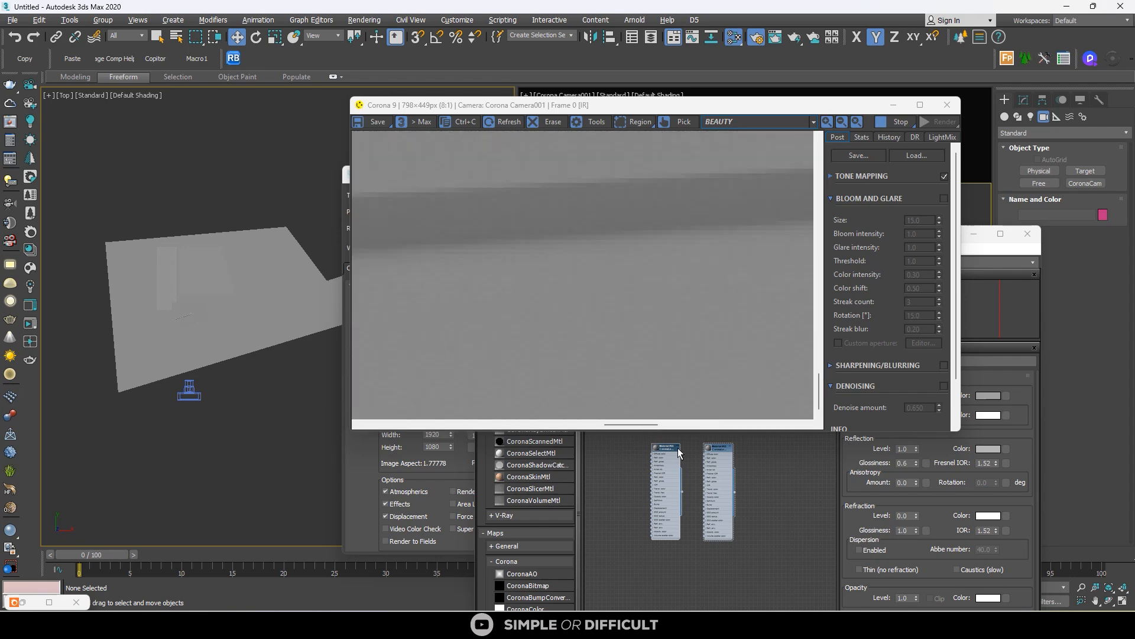
click(893, 106)
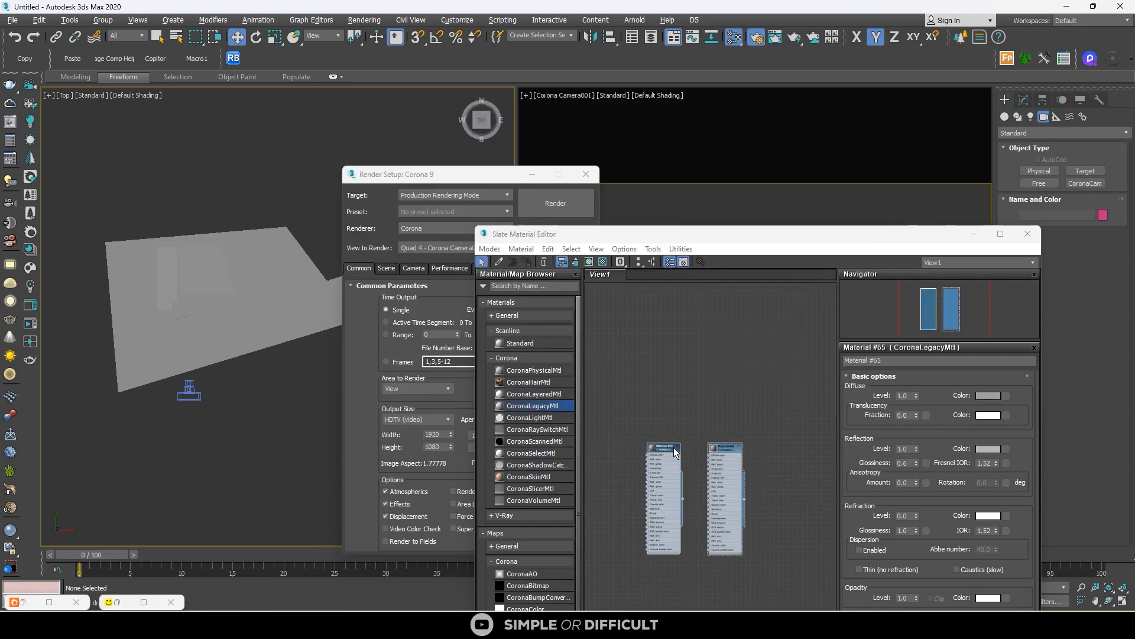
Step: Set the duplicated CoronaLegacyMtl's diffuse colour to dark grey with value 15 and assign it to the road strip
click(986, 399)
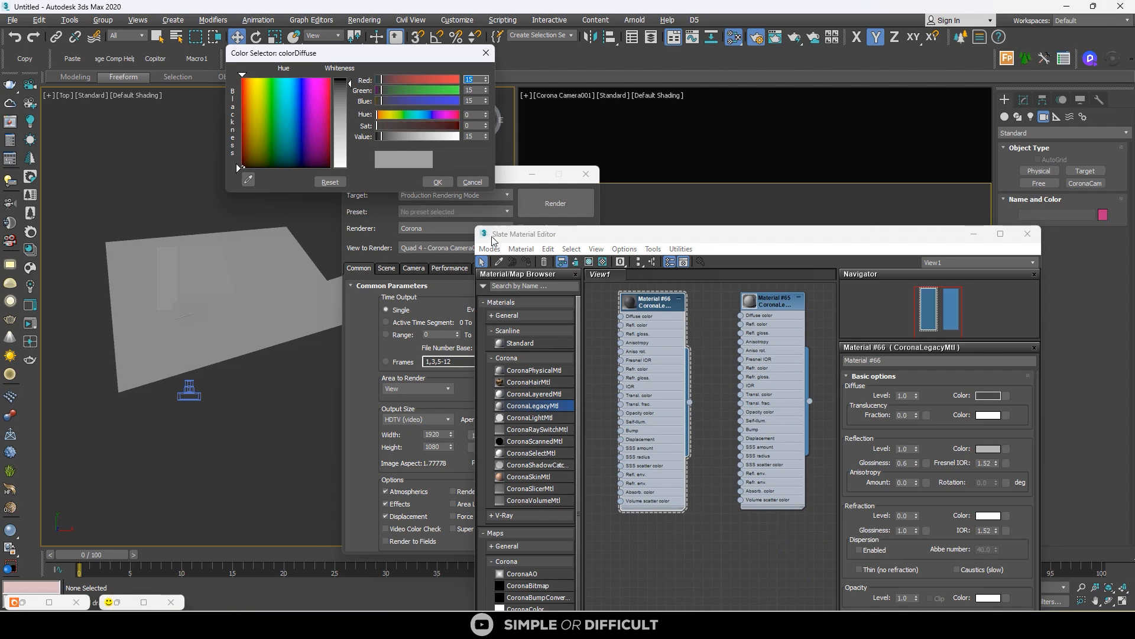
click(433, 182)
click(137, 352)
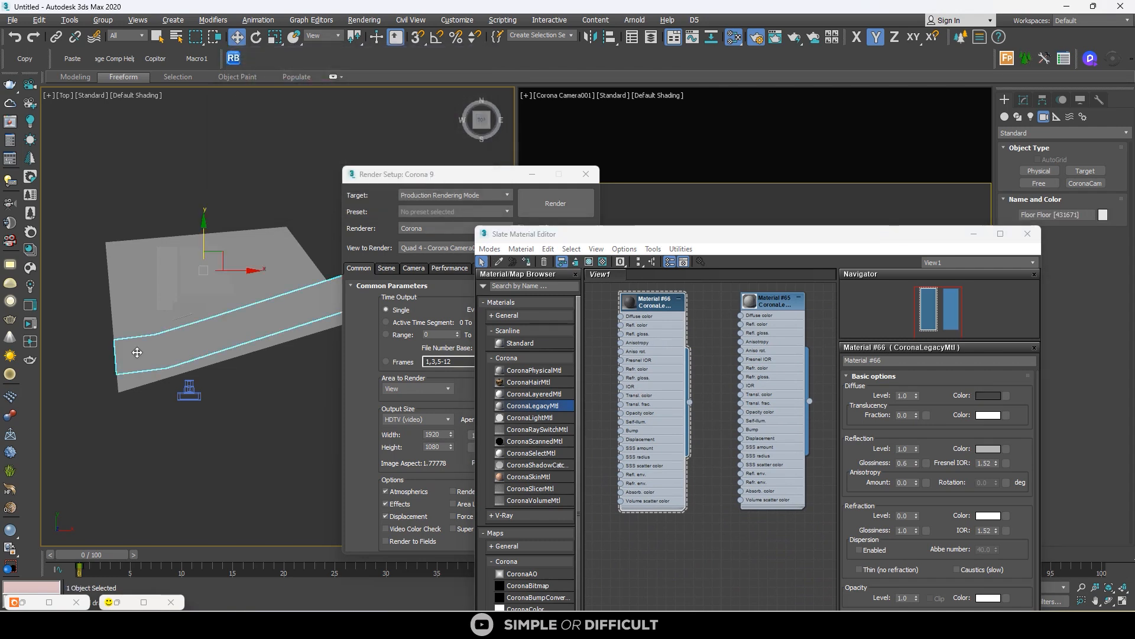
scroll(137, 352, up, 5)
click(662, 302)
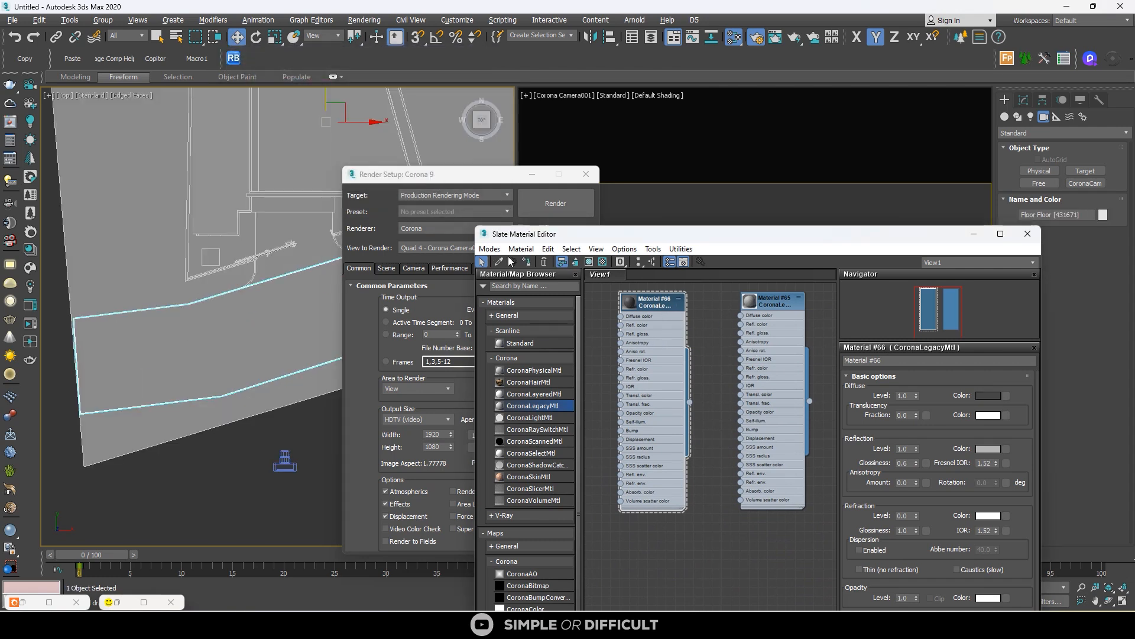
click(526, 261)
Step: Examine the terrain slab, road surface and kerbs in front of the building from an oblique angle, selecting the terrain and kerbs
scroll(159, 339, down, 4)
click(158, 402)
scroll(157, 376, up, 5)
click(157, 375)
scroll(157, 375, down, 4)
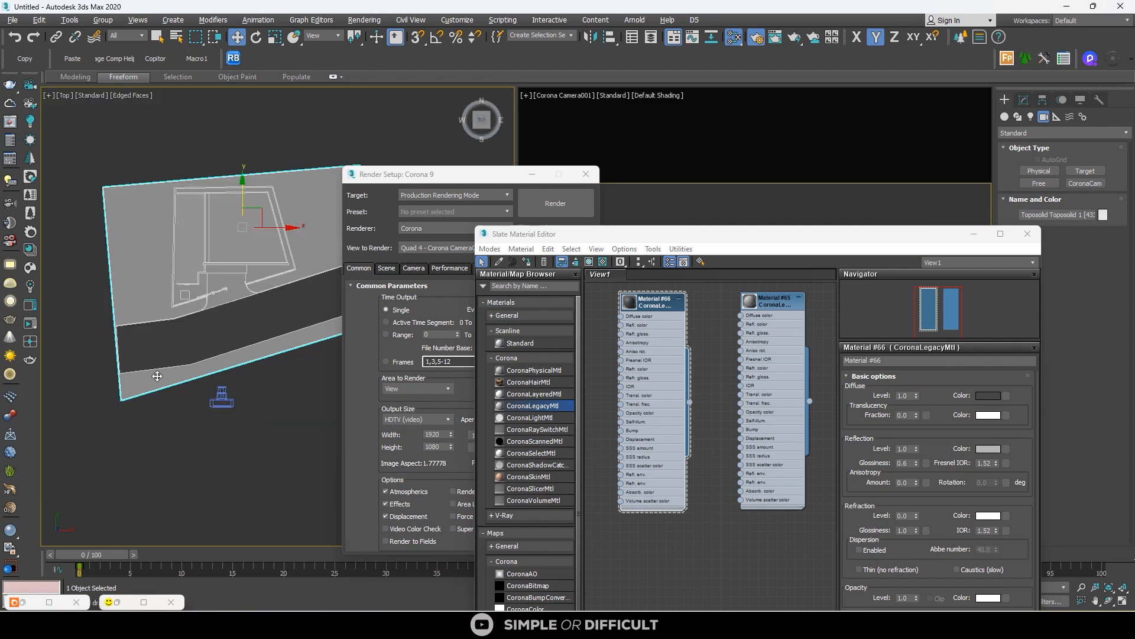
alt+middle_drag(163, 376, 272, 364)
scroll(274, 314, up, 7)
scroll(206, 395, down, 4)
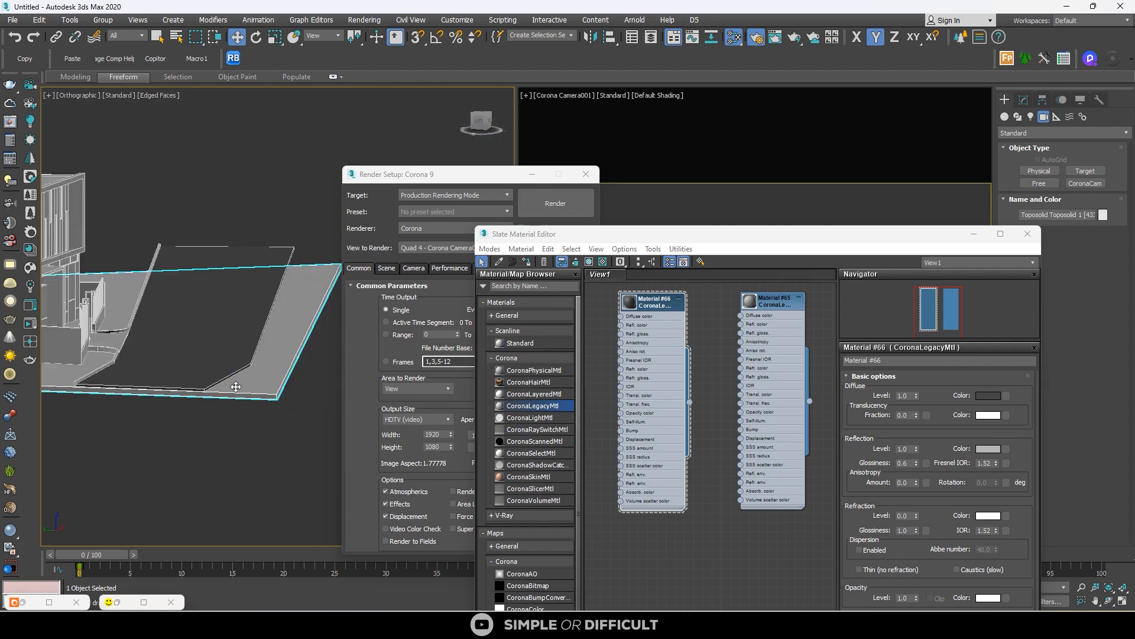
scroll(90, 389, up, 6)
middle_drag(90, 389, 234, 371)
click(181, 332)
scroll(180, 332, down, 4)
scroll(170, 342, down, 4)
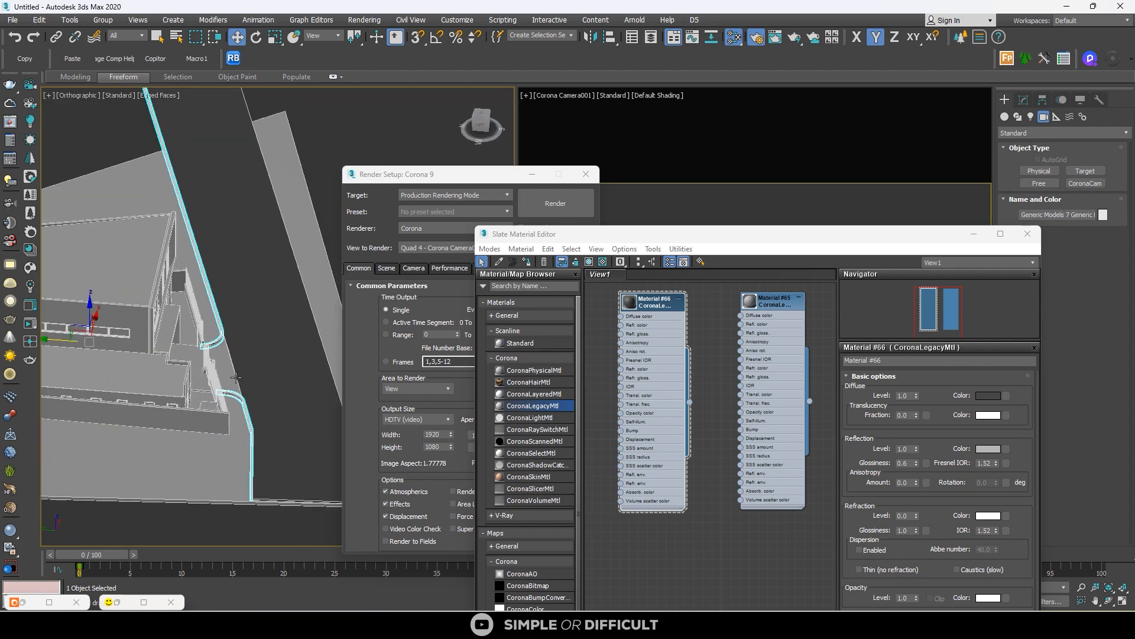
scroll(236, 371, down, 4)
Step: Minimise the material editor and render settings windows to clear both viewports
click(973, 234)
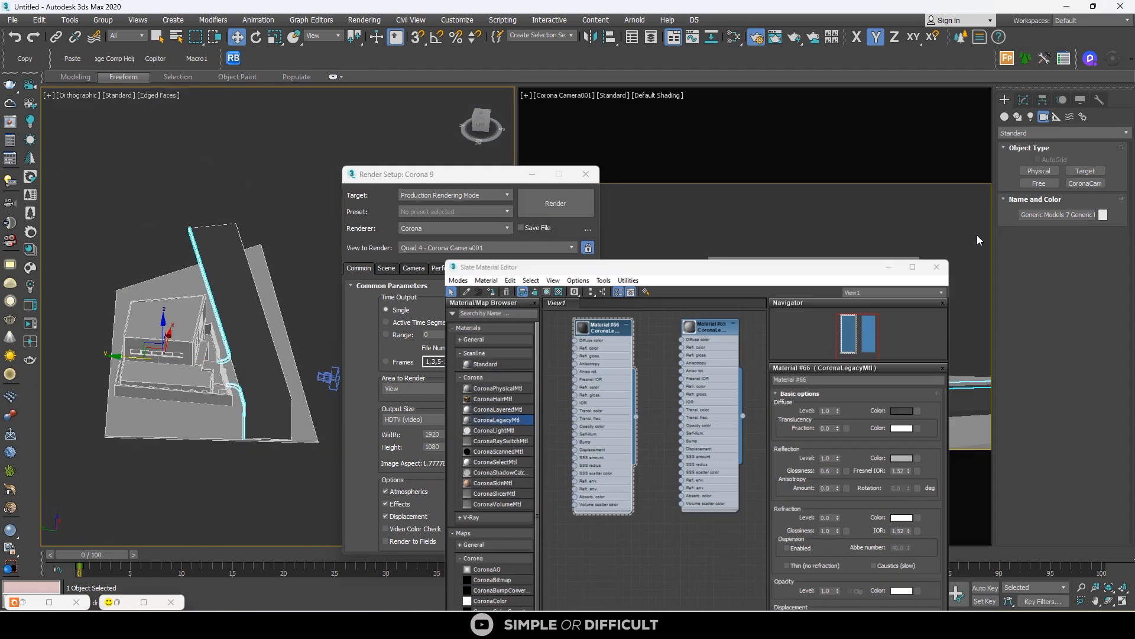
drag(490, 177, 666, 143)
click(762, 140)
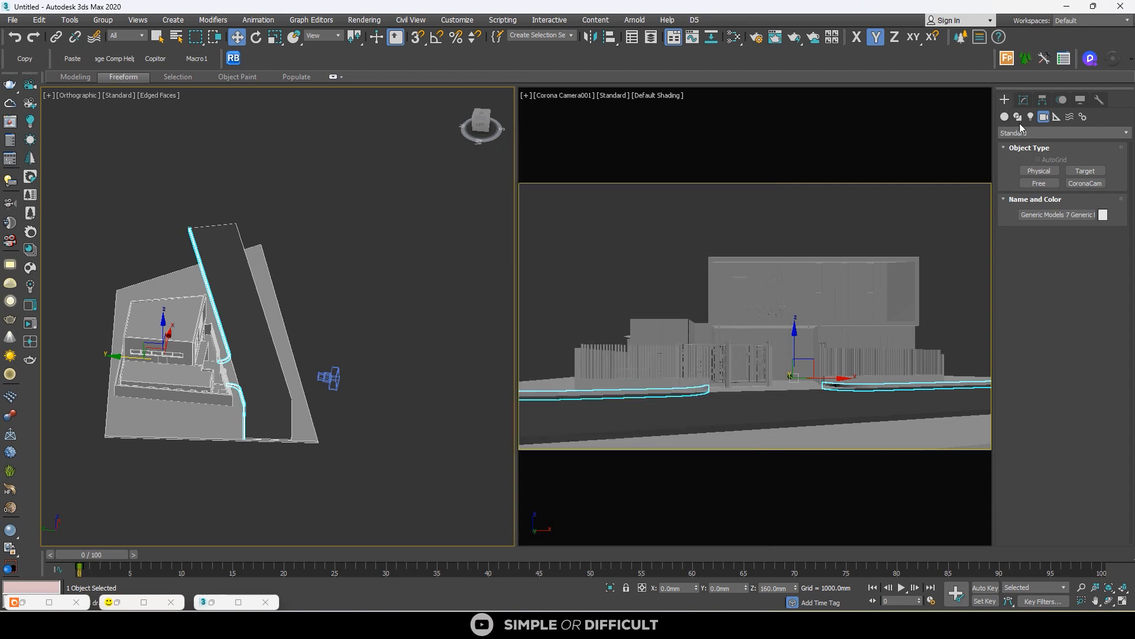
Step: Create a targeted Corona Sun over the road's west end in the top view, with its colour set to direct input
click(30, 139)
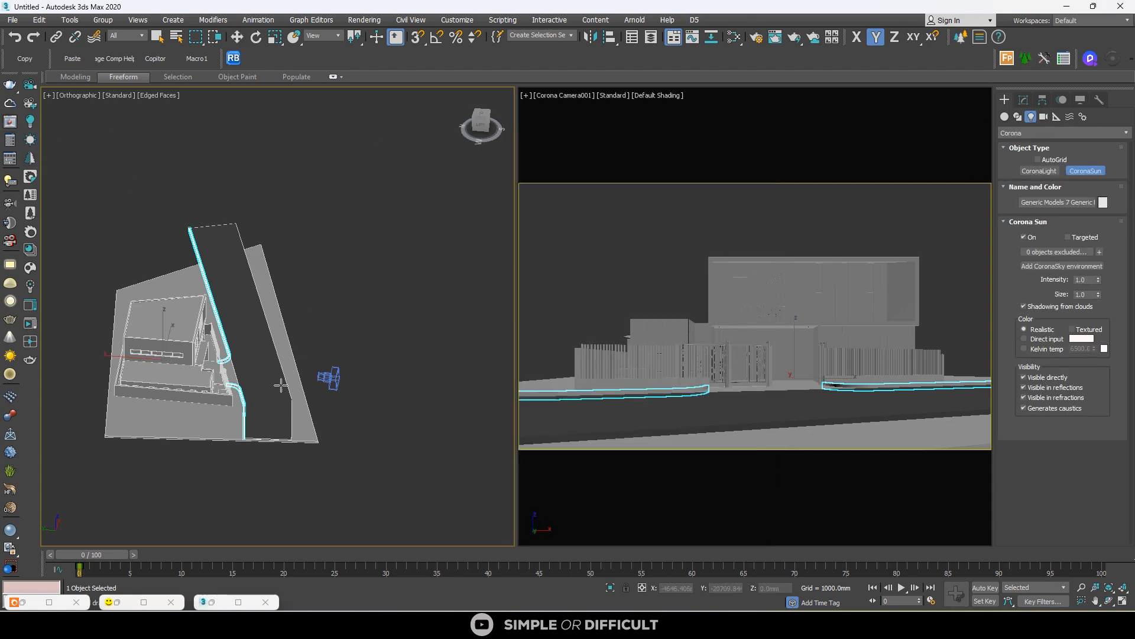
key(t)
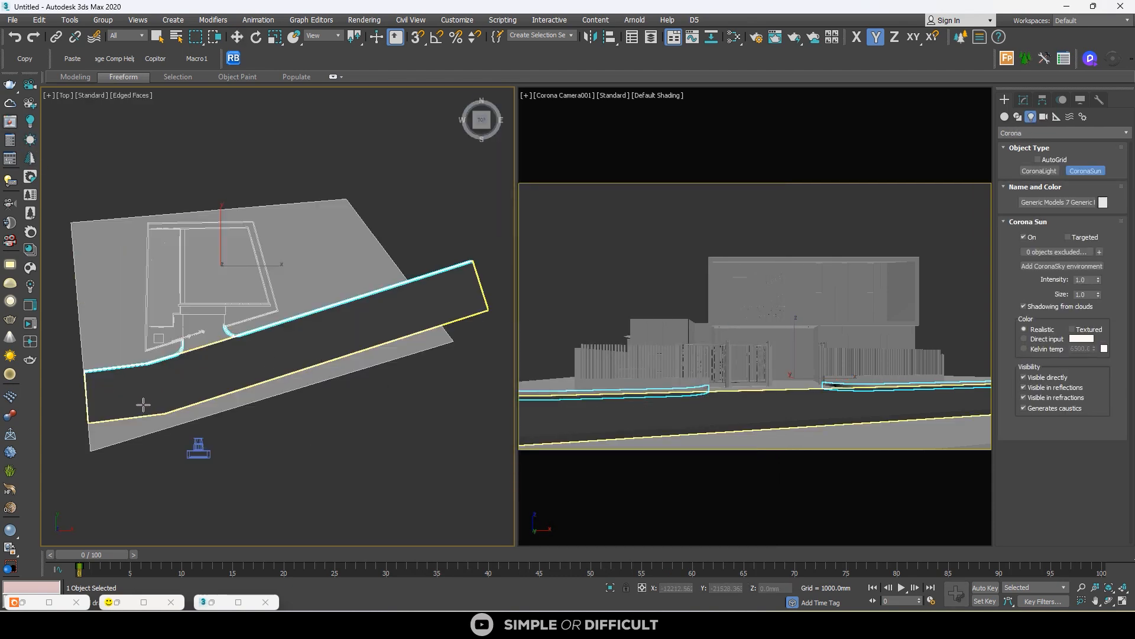
drag(113, 406, 133, 383)
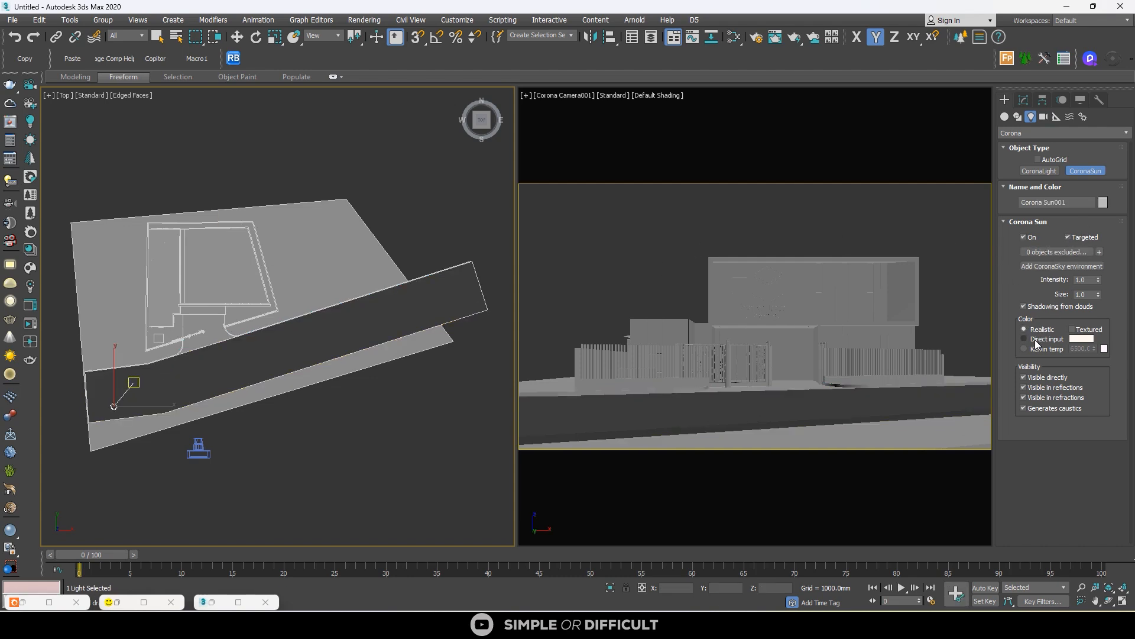
click(239, 41)
click(310, 122)
right_click(309, 122)
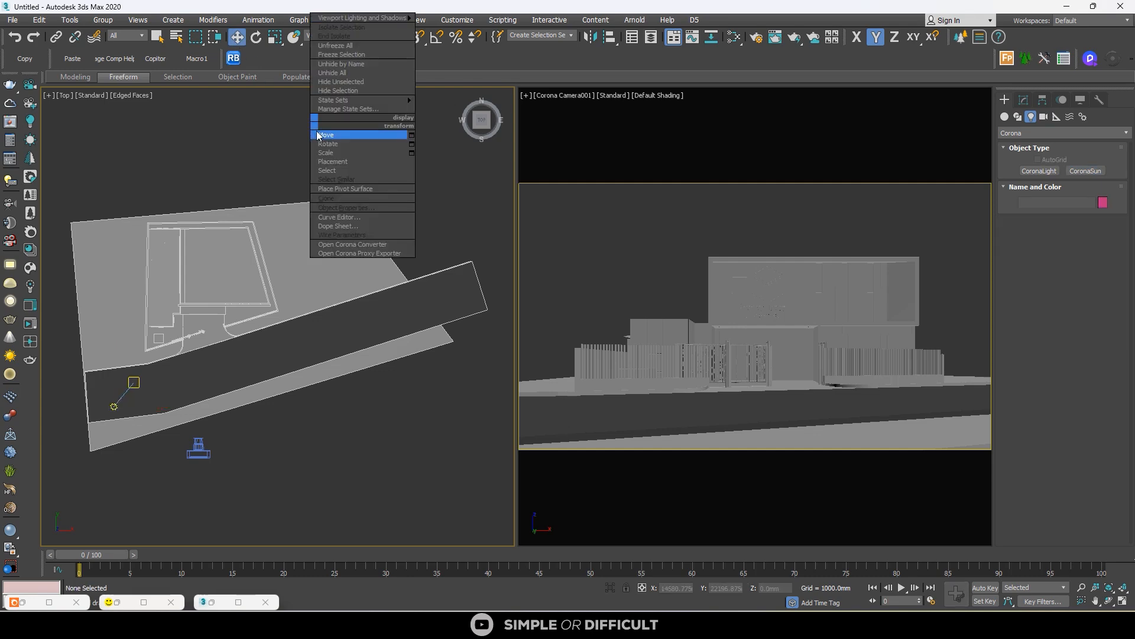
click(259, 141)
Step: Restore the Corona frame buffer, restart the interactive render, and shrink its window so the sun stays reachable in the top view
click(144, 602)
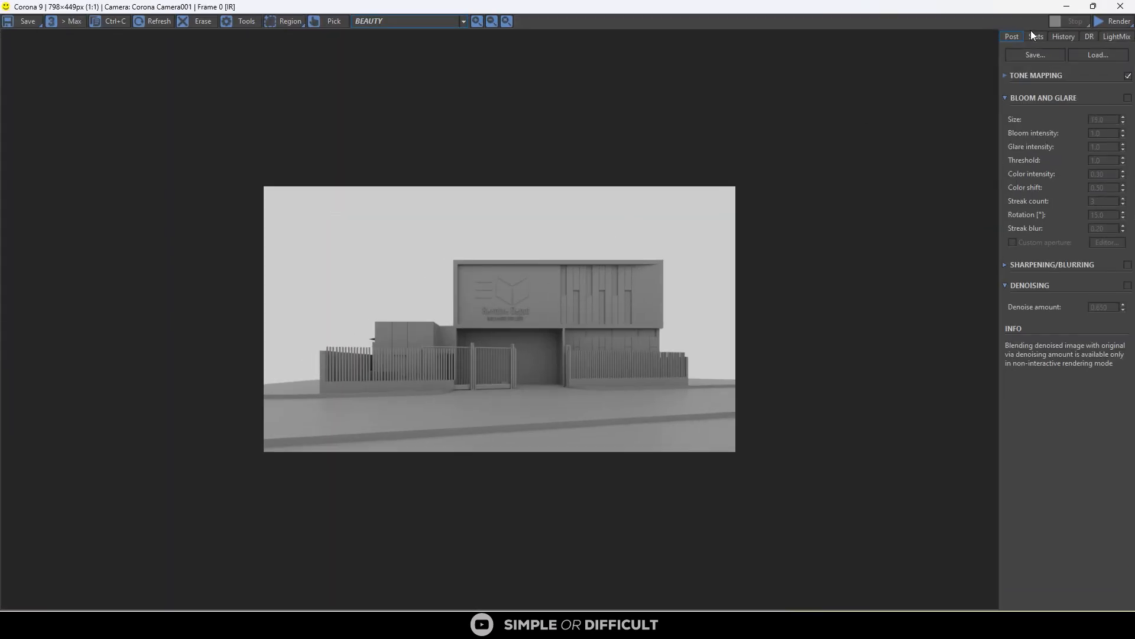
click(1109, 35)
drag(742, 7, 465, 146)
scroll(100, 411, up, 2)
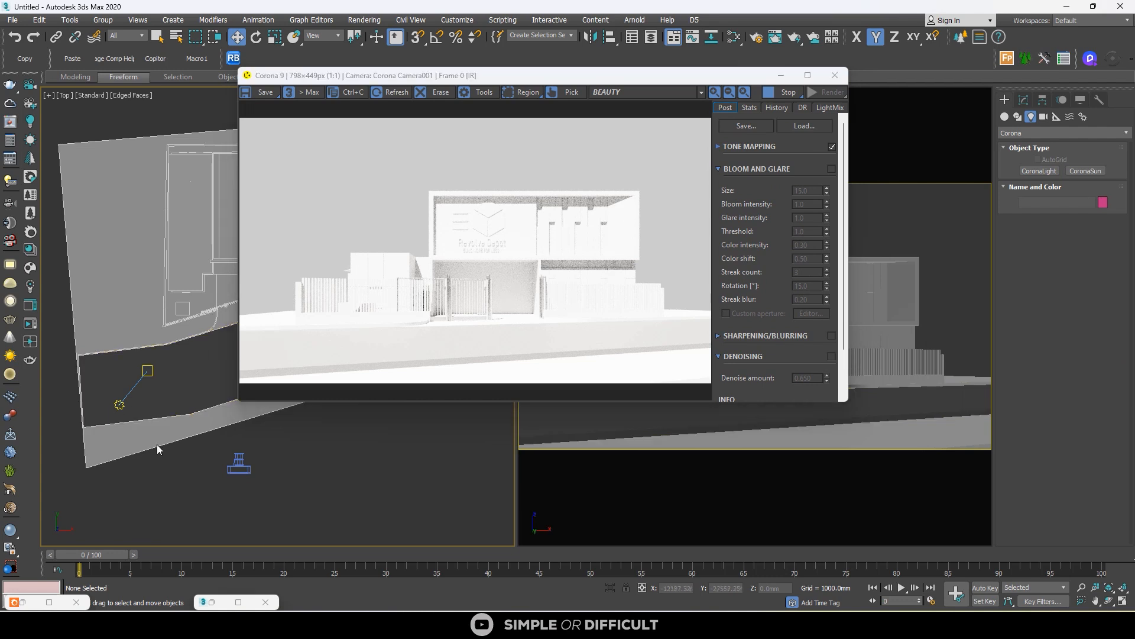
Step: Select the Corona Sun and set its intensity to 0.1
click(119, 403)
click(1024, 100)
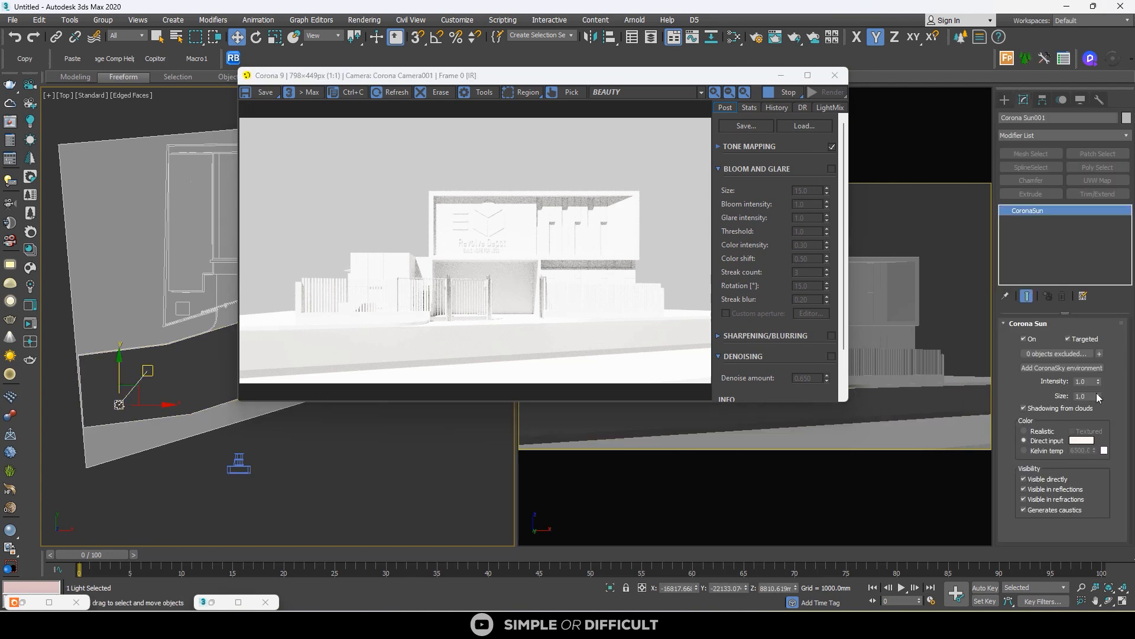
click(1089, 381)
text(0.1)
key(Return)
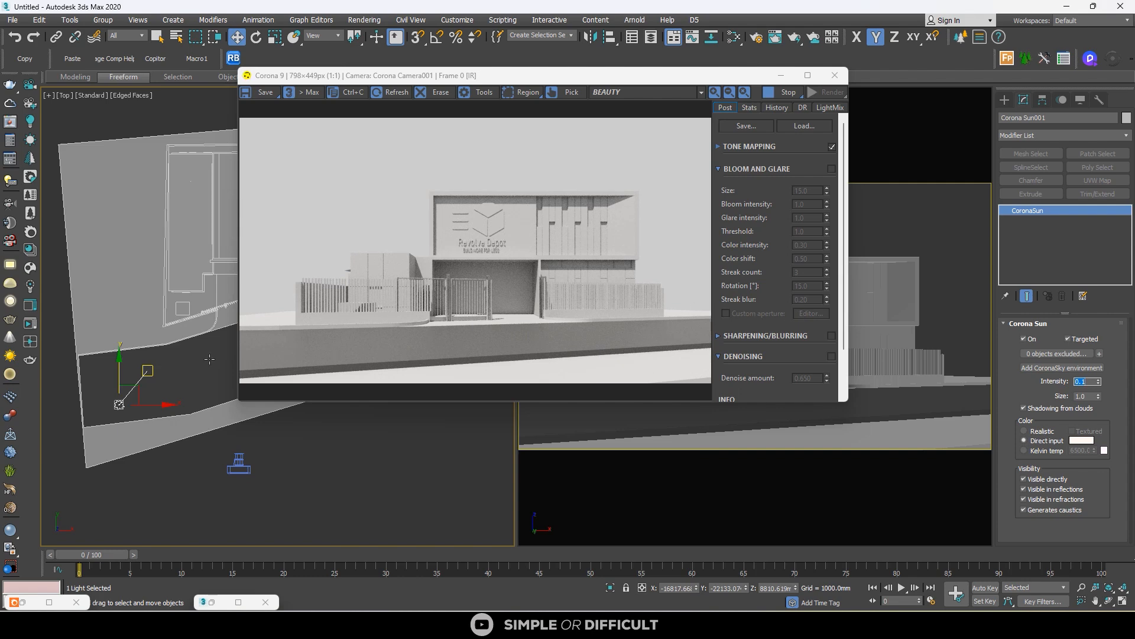
Step: Lower the Corona Sun along Z to a height of about 5752 mm, with the render window moved clear of it
drag(414, 75, 599, 77)
scroll(159, 434, down, 2)
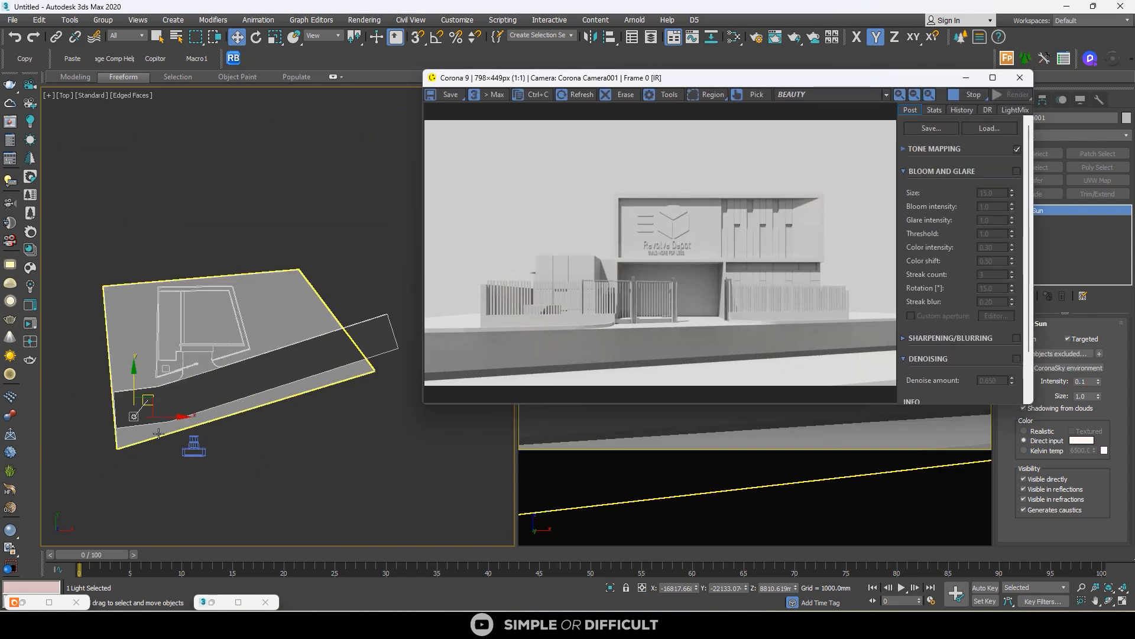
alt+middle_drag(159, 433, 125, 307)
scroll(124, 304, up, 2)
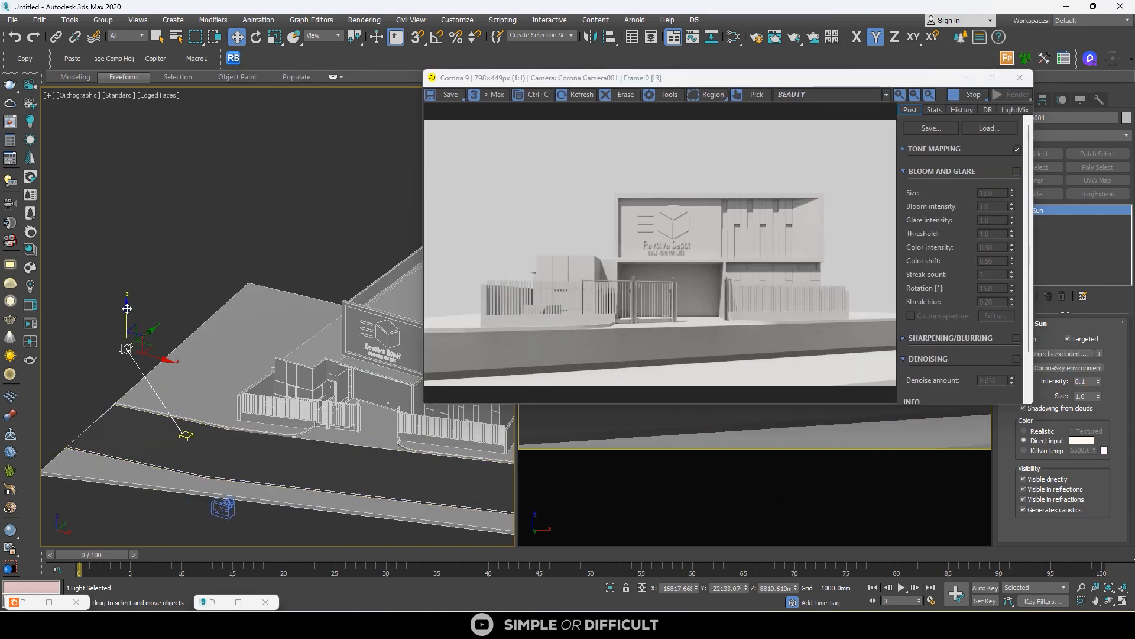
drag(127, 308, 118, 342)
scroll(153, 389, down, 2)
alt+middle_drag(153, 389, 175, 439)
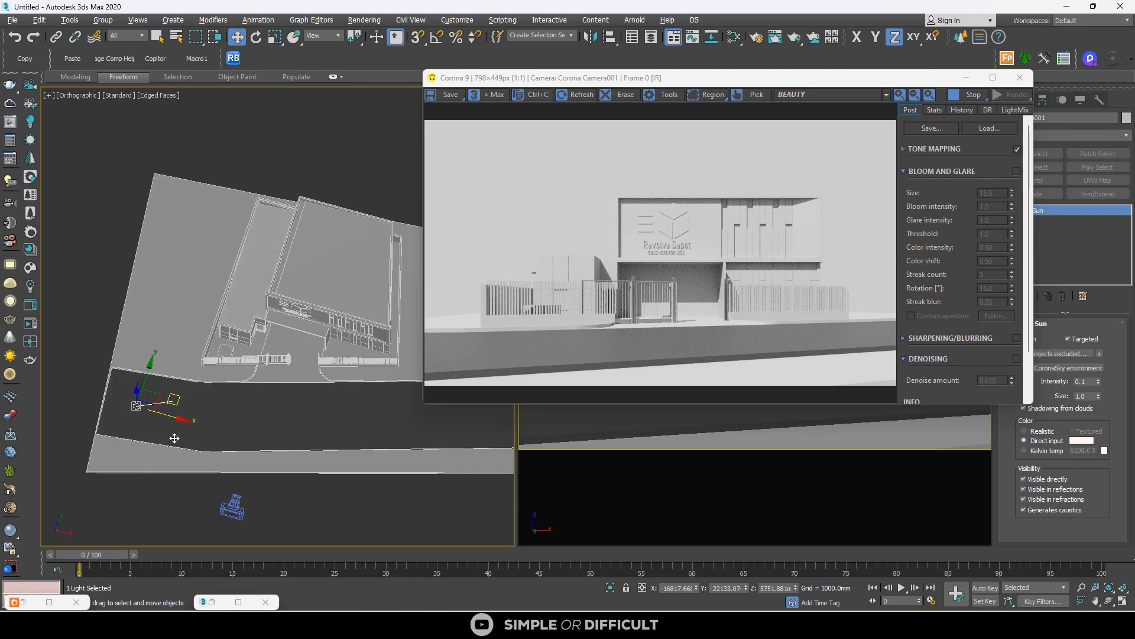
Step: Move the Corona Sun in the top view to about X -22238, Y -27737 mm, near the plot's southwest corner
key(t)
scroll(172, 414, up, 4)
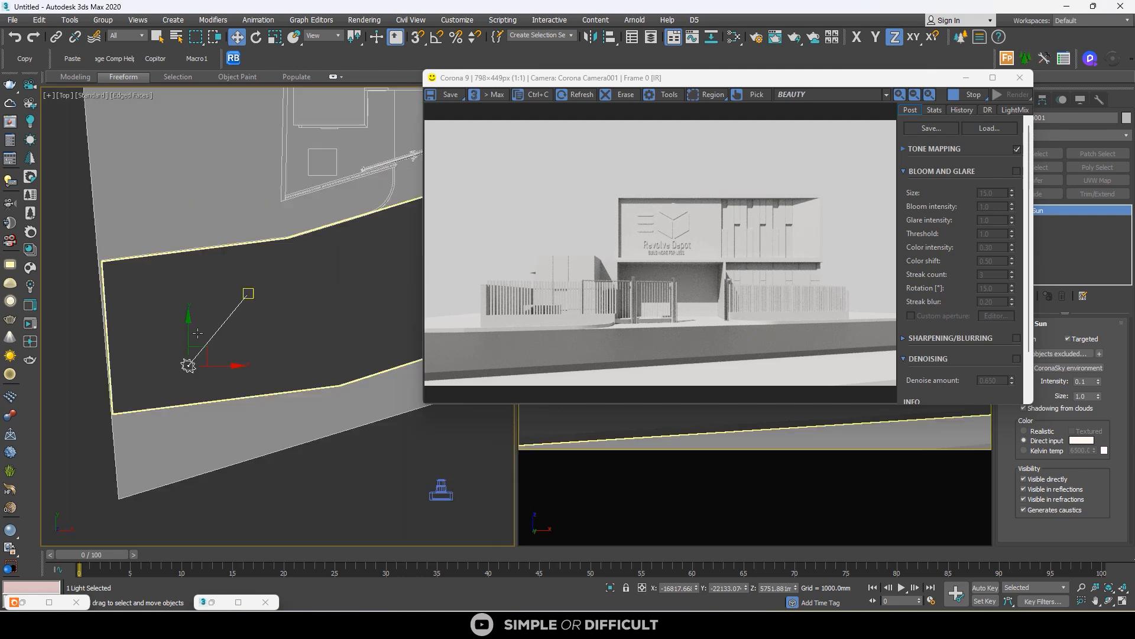
scroll(198, 333, down, 3)
drag(215, 329, 223, 385)
scroll(119, 361, down, 3)
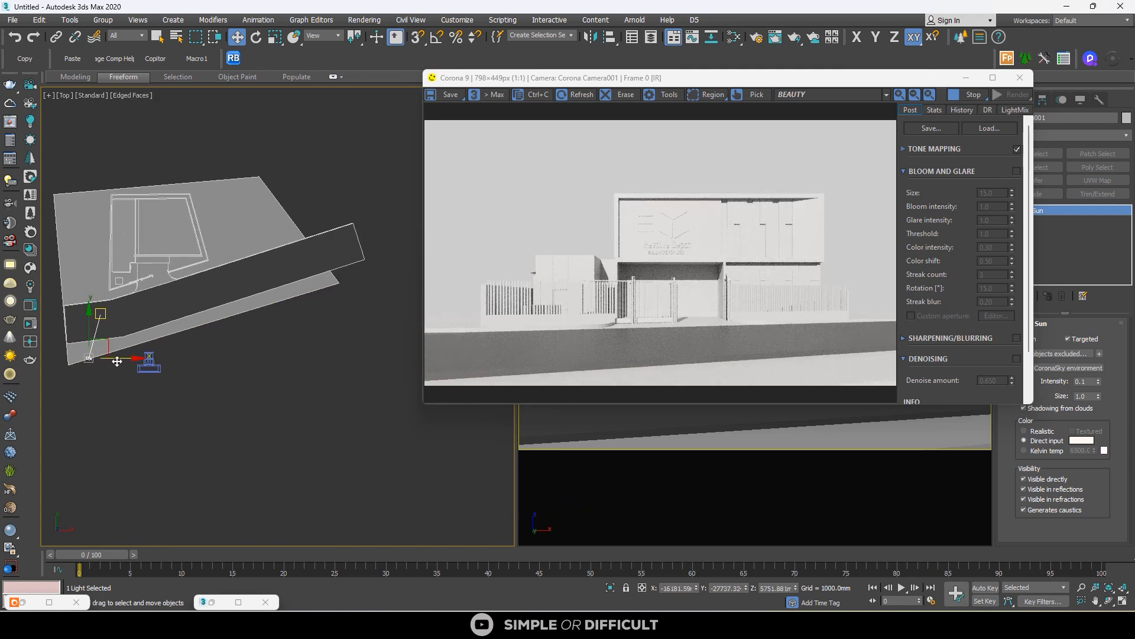
drag(117, 359, 88, 328)
scroll(192, 299, down, 4)
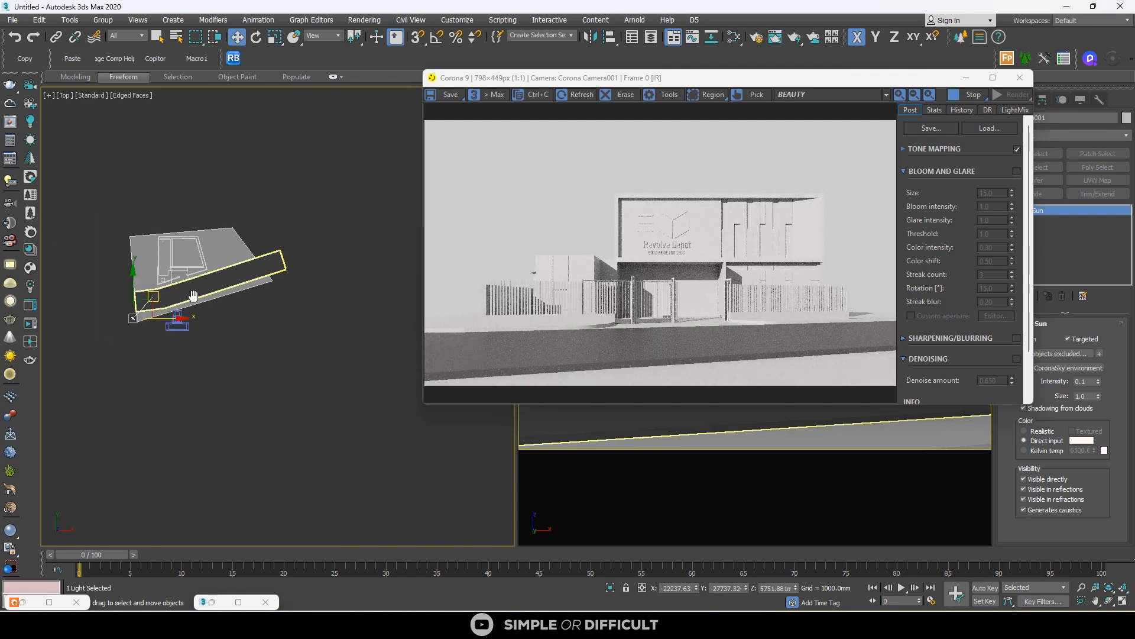
Step: Move the Corona Sun about 6884 mm along Y to the road's west end for lower side lighting, then clear the selection
middle_drag(193, 299, 256, 310)
scroll(193, 309, up, 6)
drag(160, 301, 140, 256)
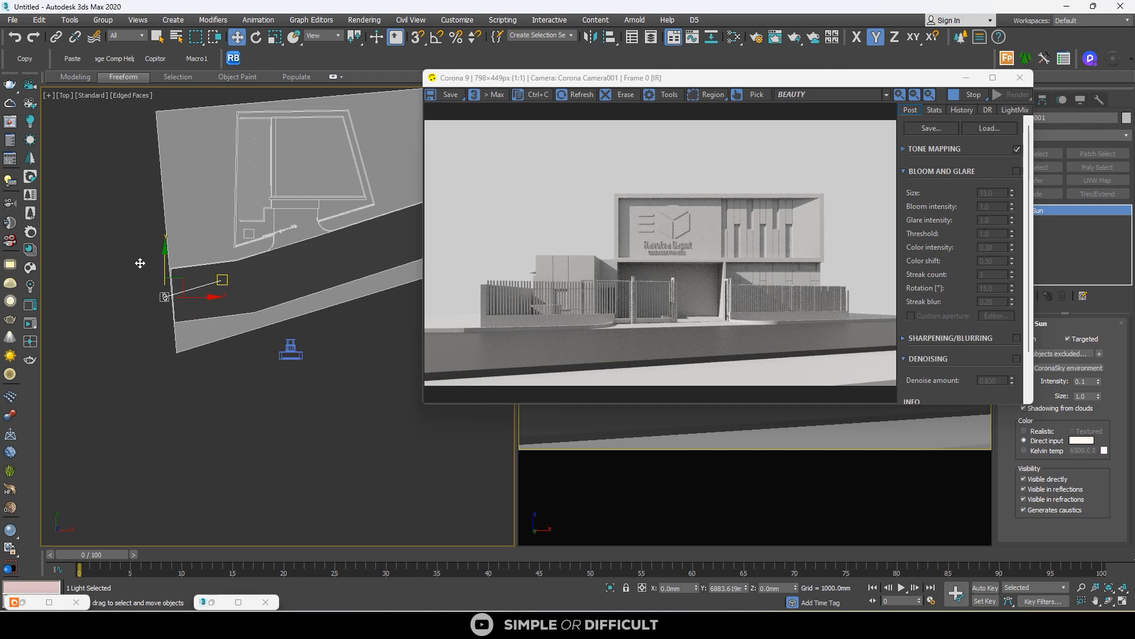
click(292, 317)
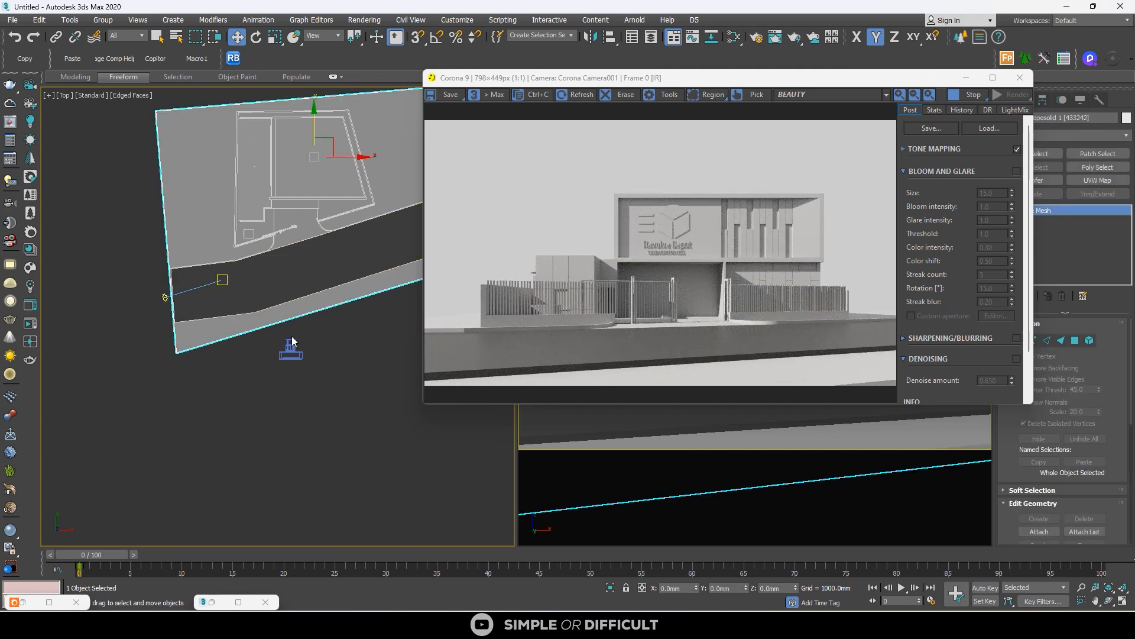
scroll(249, 122, down, 4)
middle_drag(249, 122, 221, 257)
click(304, 398)
scroll(338, 253, up, 2)
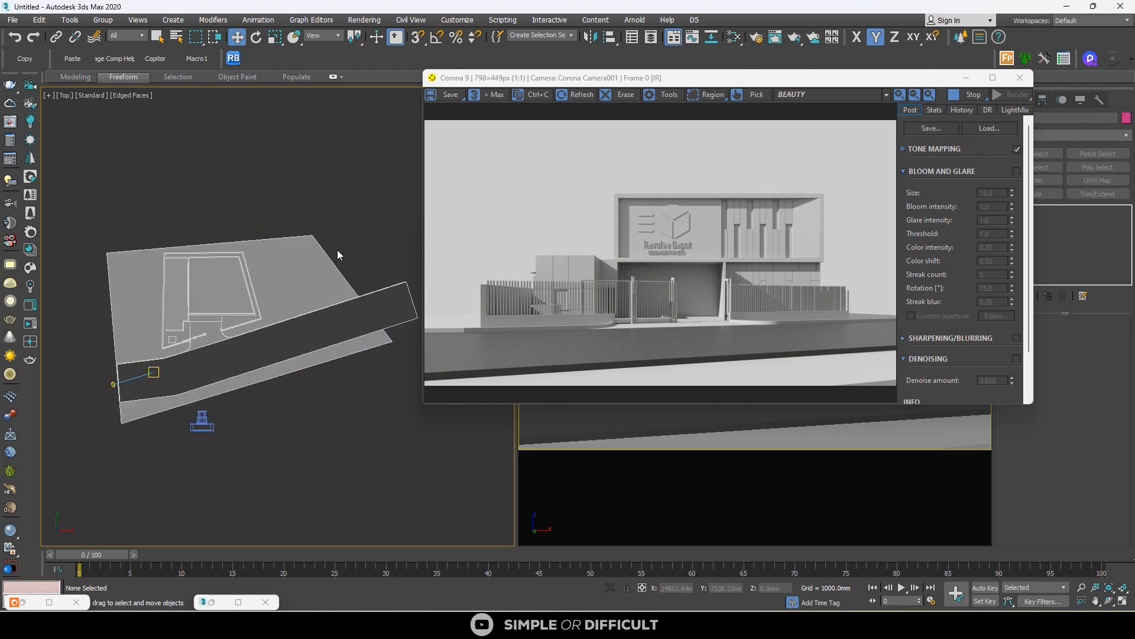
Step: Show the Corona scene render settings beside the interactive render, down to the scene environment options
drag(884, 83, 708, 85)
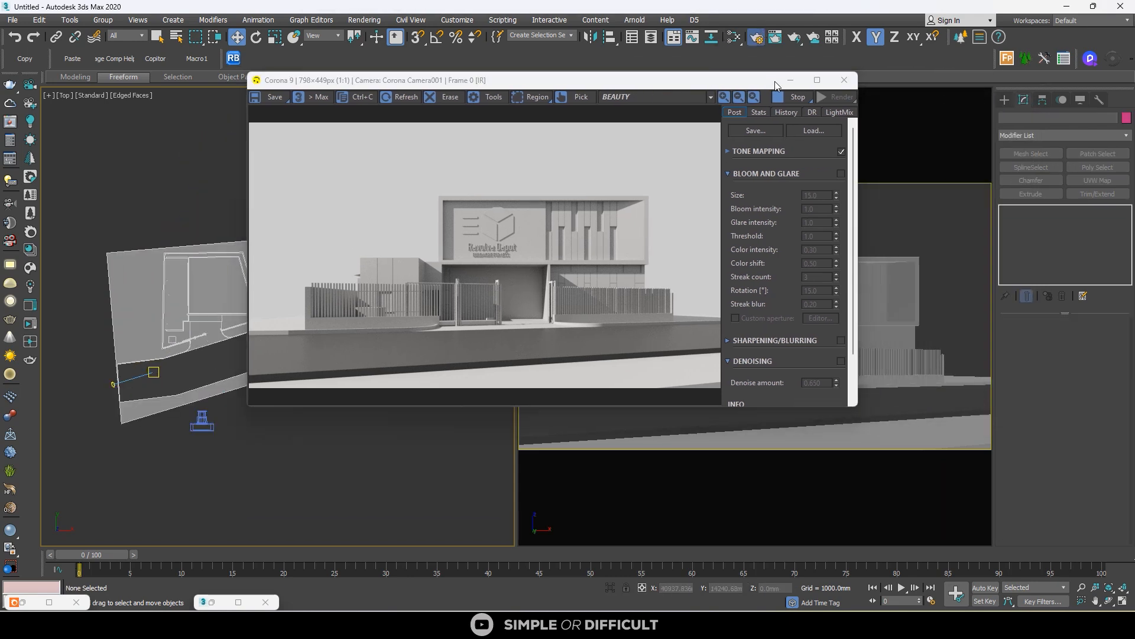
key(F10)
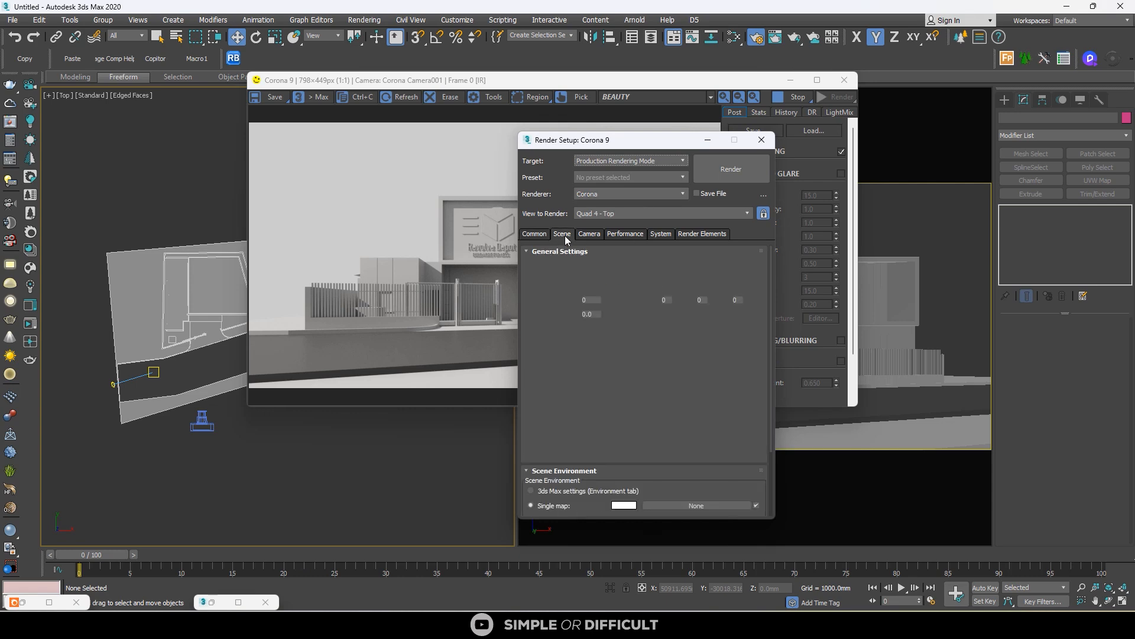
drag(660, 145, 875, 135)
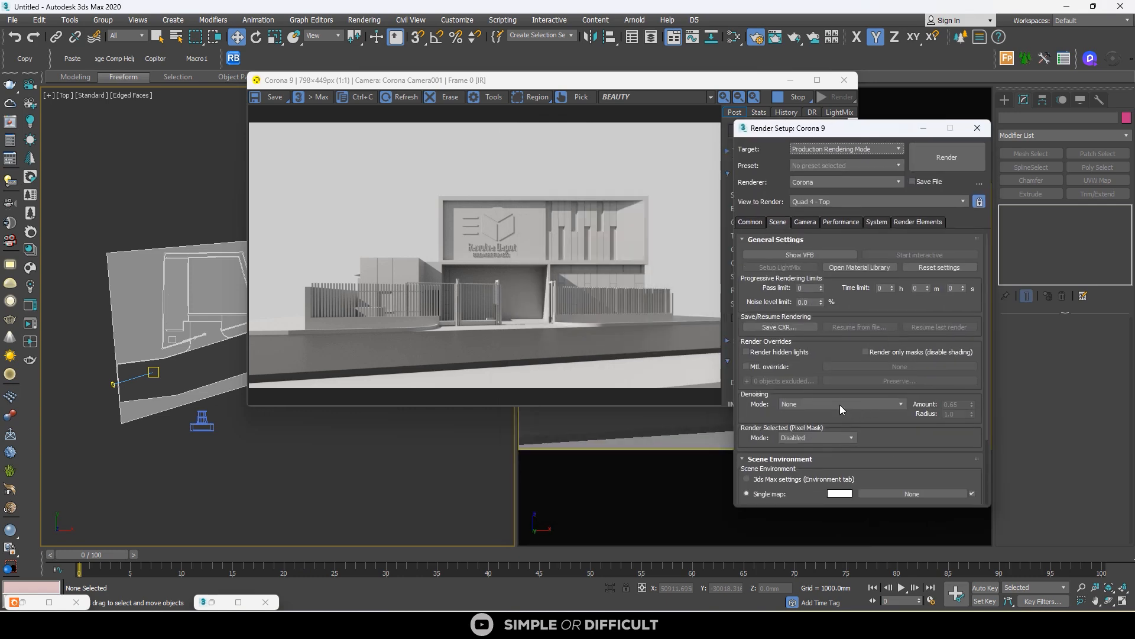
scroll(840, 404, down, 3)
Step: Try a light cyan tint for the single-map scene environment colour, with red lowered to 89
click(917, 442)
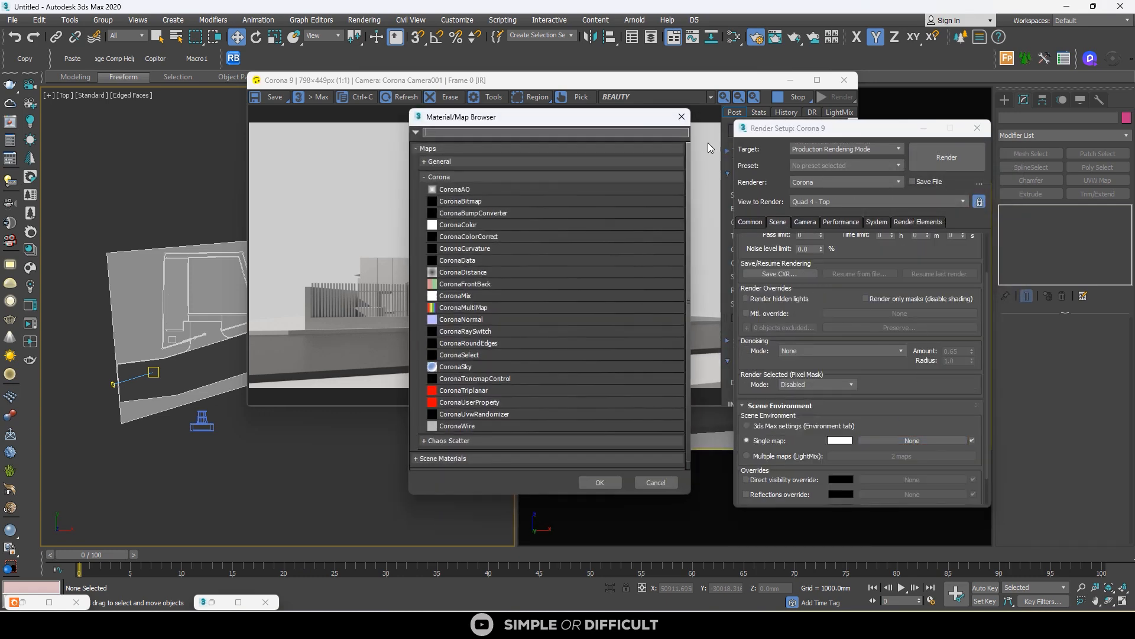
click(680, 117)
click(839, 440)
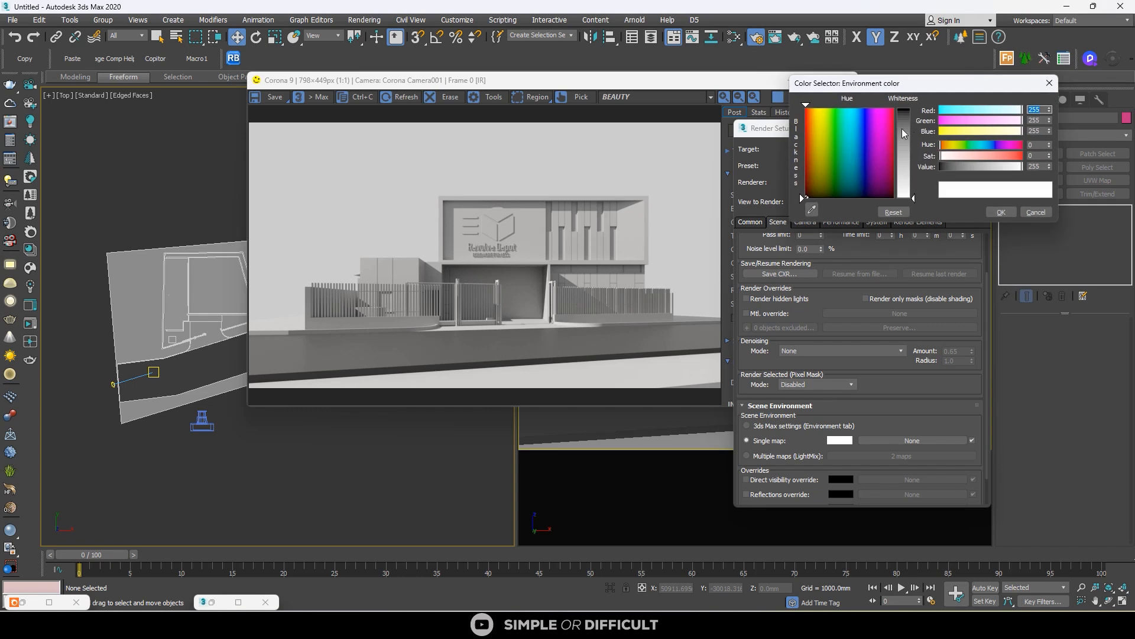
click(970, 109)
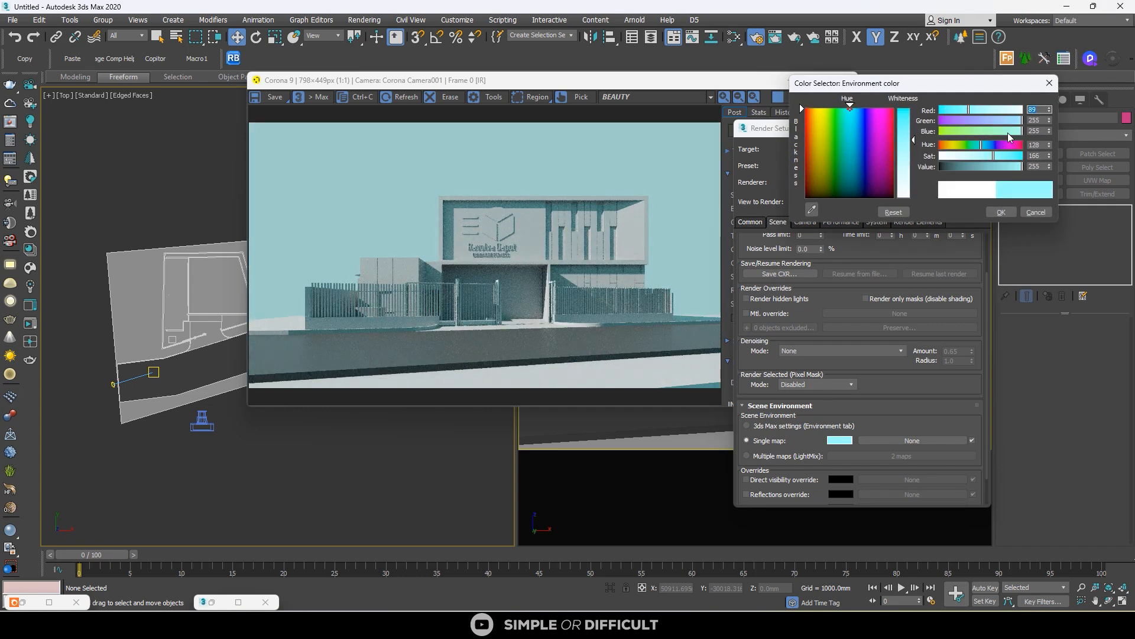
drag(986, 143, 1019, 159)
click(1047, 89)
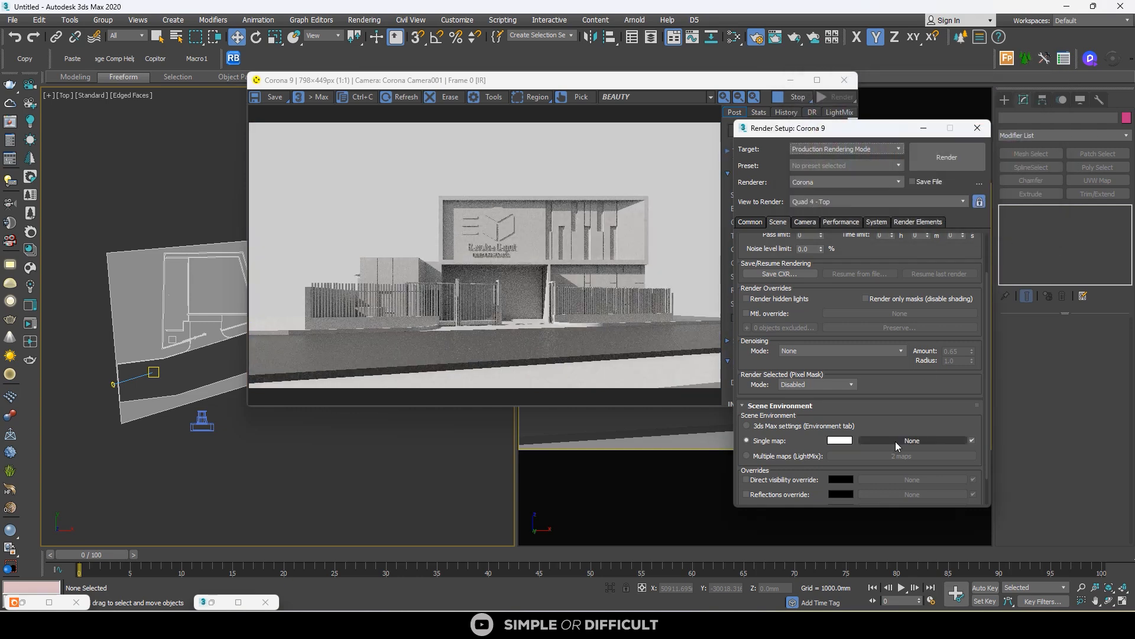
Step: Enable the direct visibility override and set its colour to a light sky blue with hue 155 and value 250
click(747, 479)
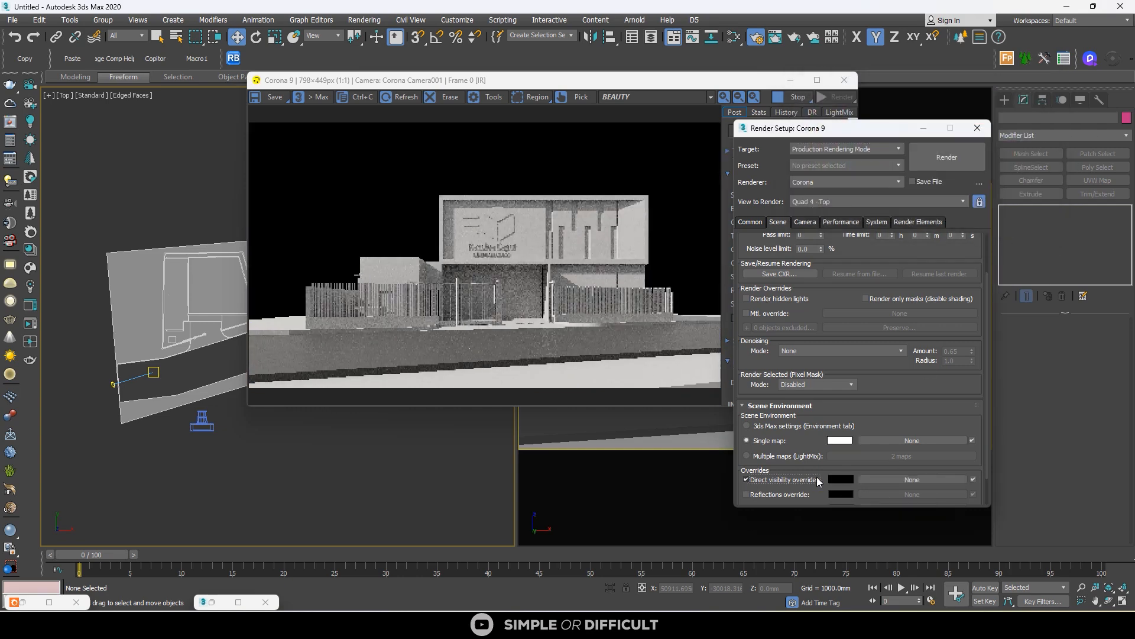
click(841, 479)
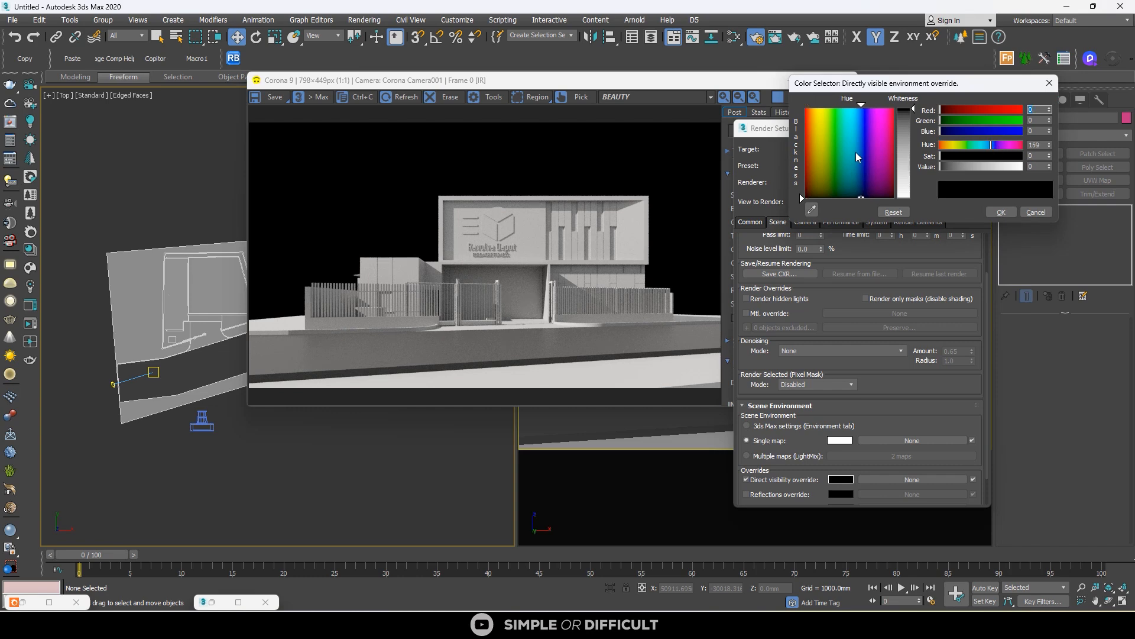
drag(858, 157, 863, 110)
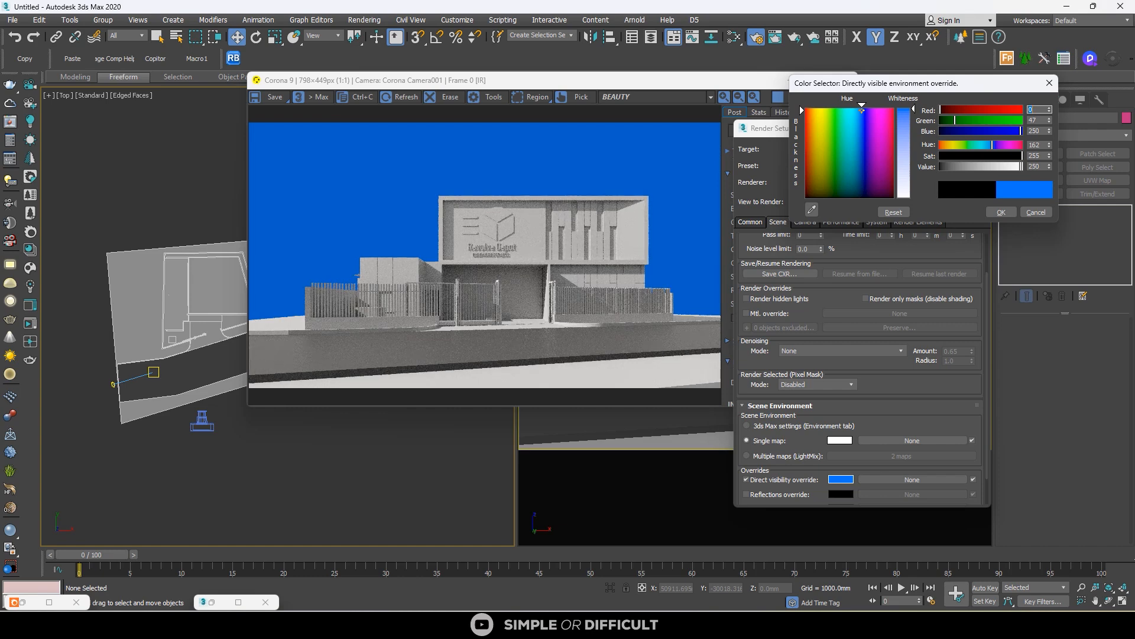
drag(955, 120, 988, 159)
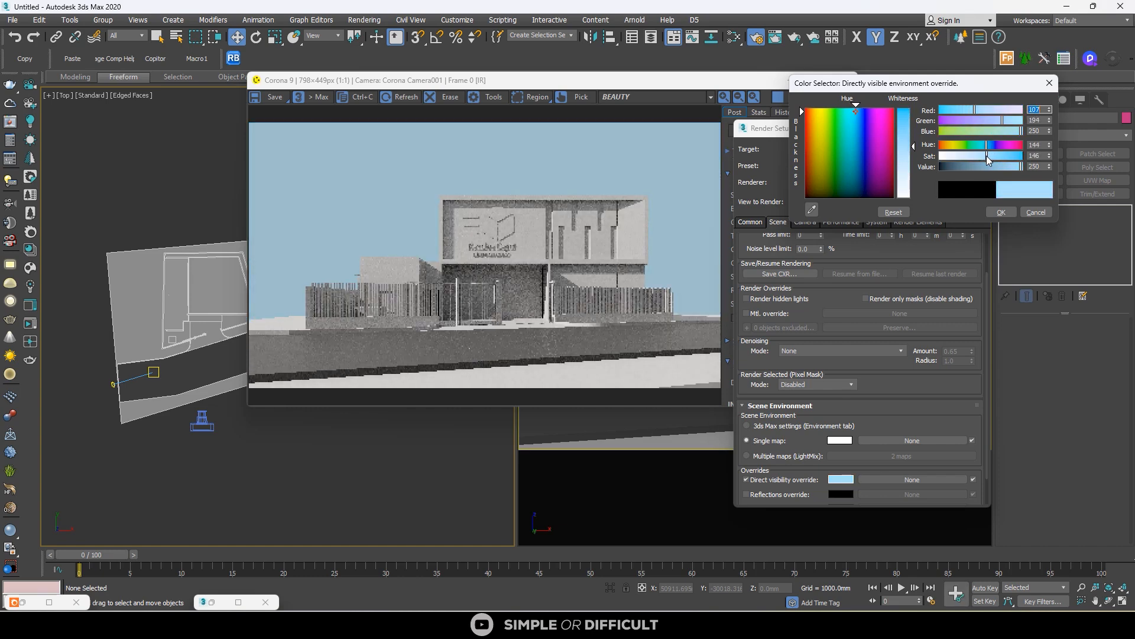
drag(856, 111, 859, 110)
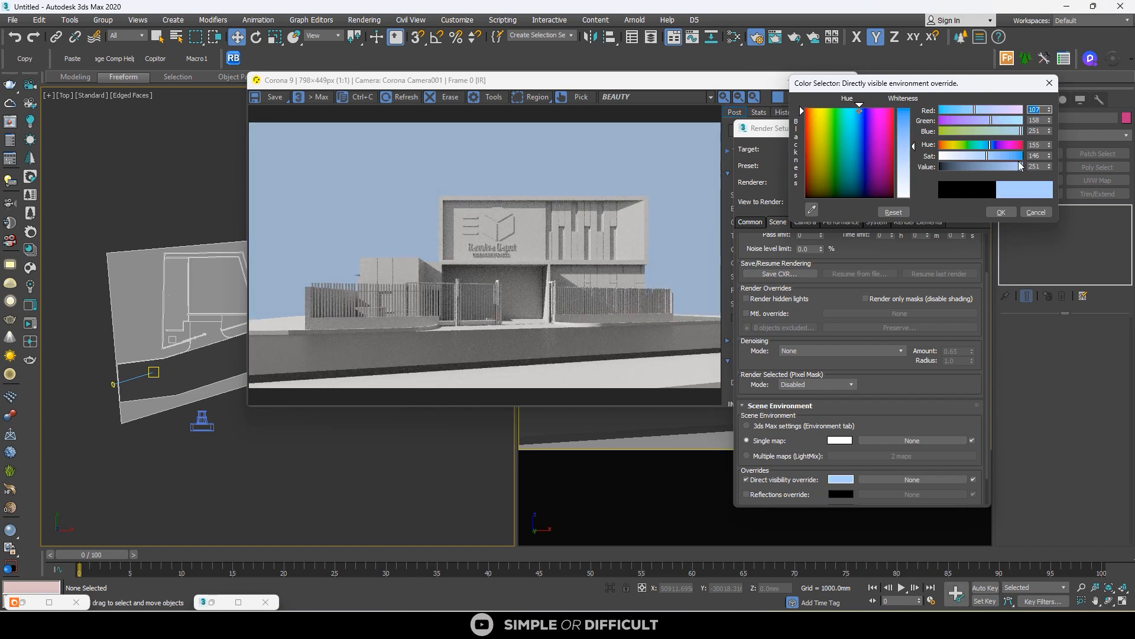
drag(986, 158, 984, 157)
drag(911, 149, 911, 135)
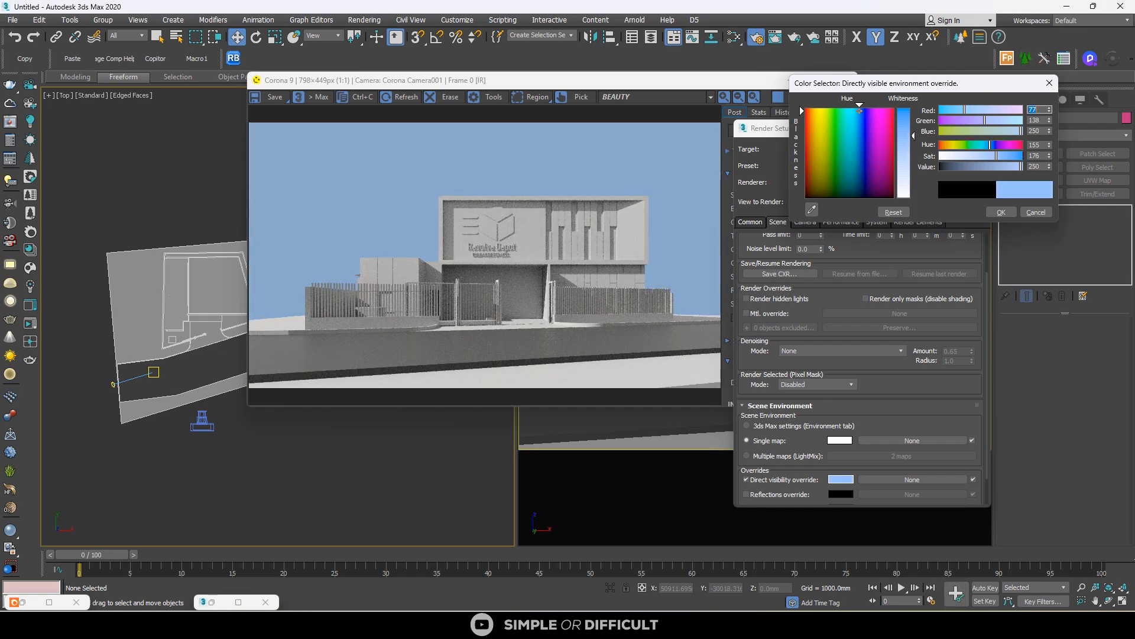
drag(985, 157, 987, 157)
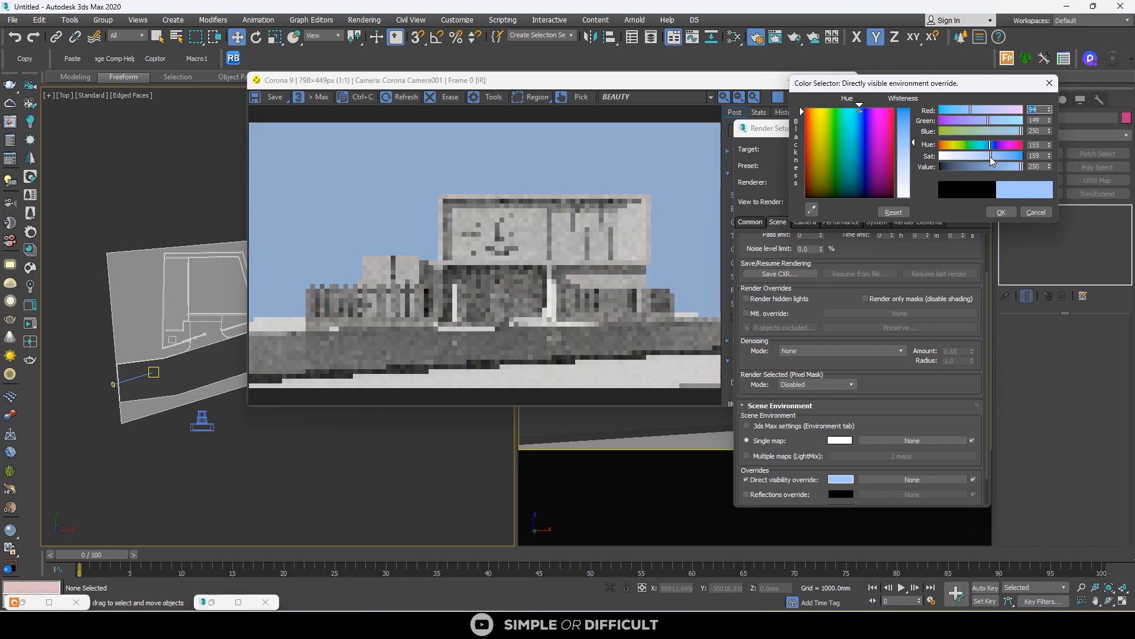
click(1001, 213)
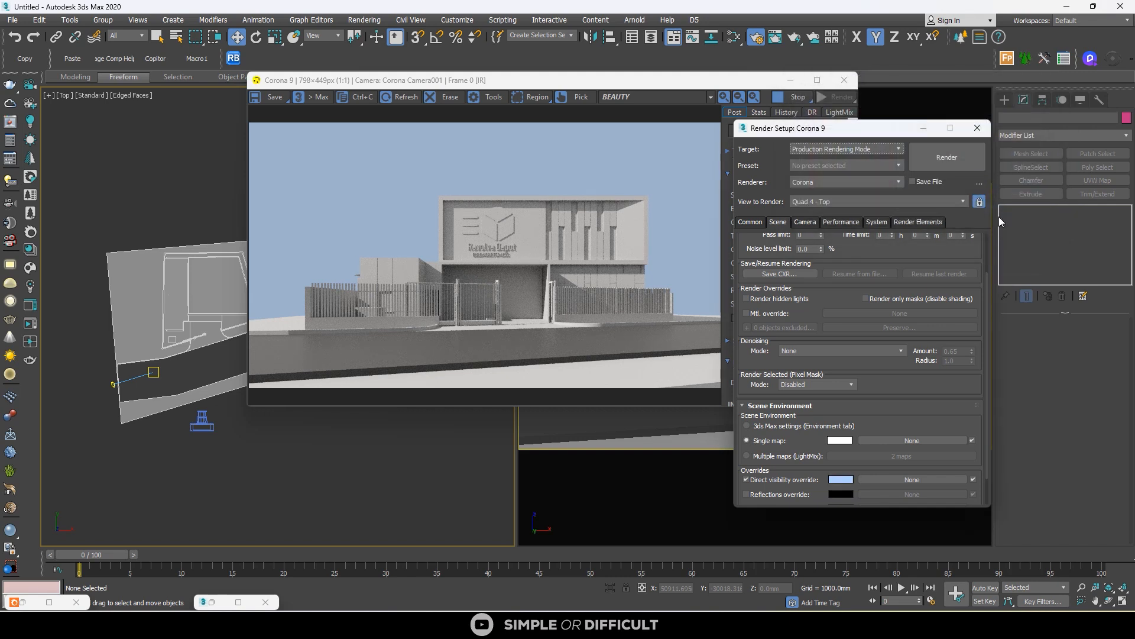
Step: Try a pale blue tint (hue 160, saturation 91) and a warm yellowish tint for the scene environment colour
click(837, 440)
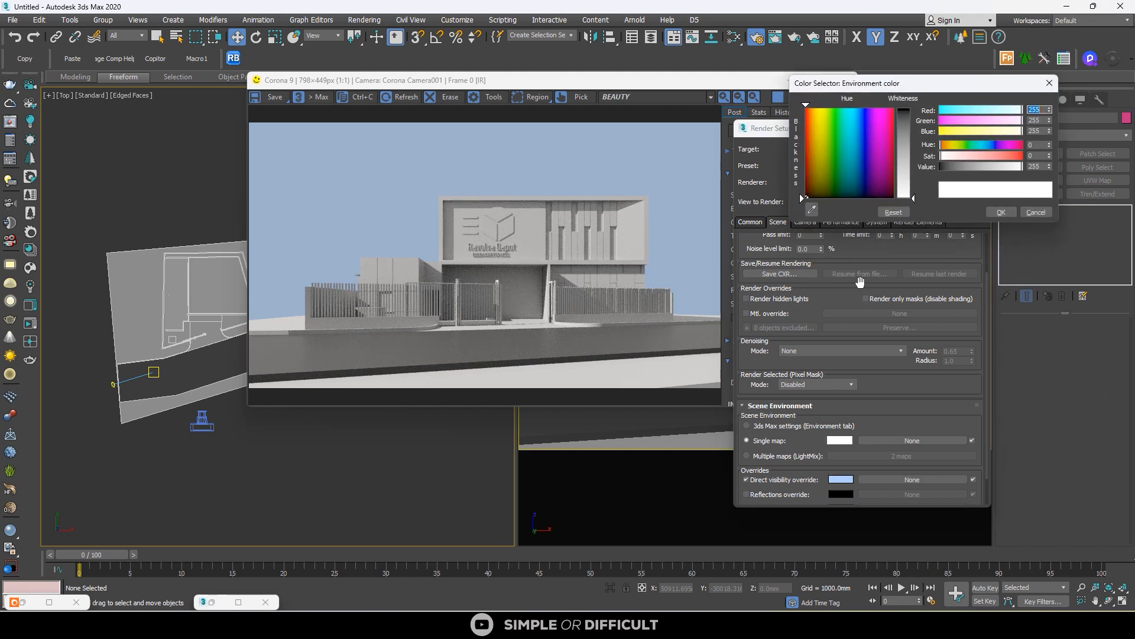
click(855, 111)
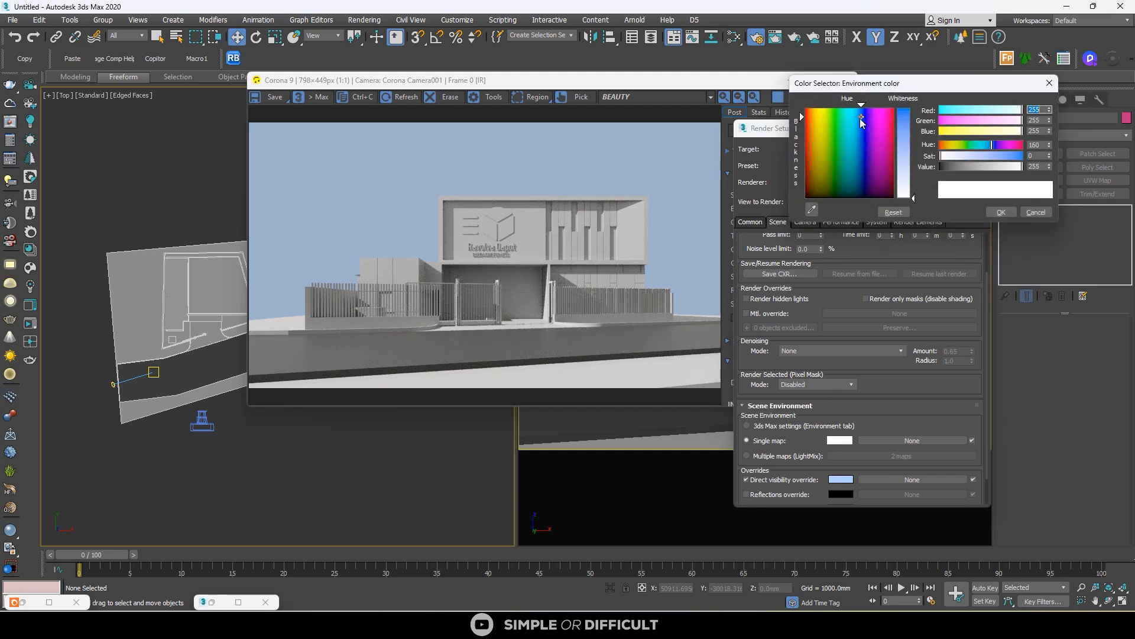
drag(1015, 159, 968, 161)
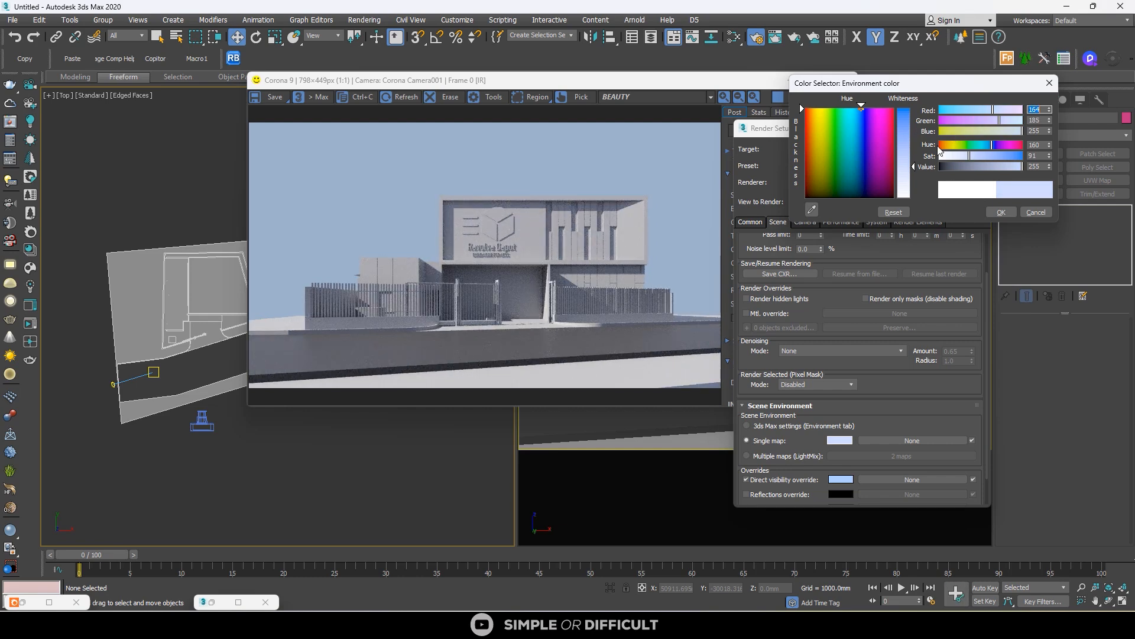
drag(837, 112, 819, 108)
click(1035, 213)
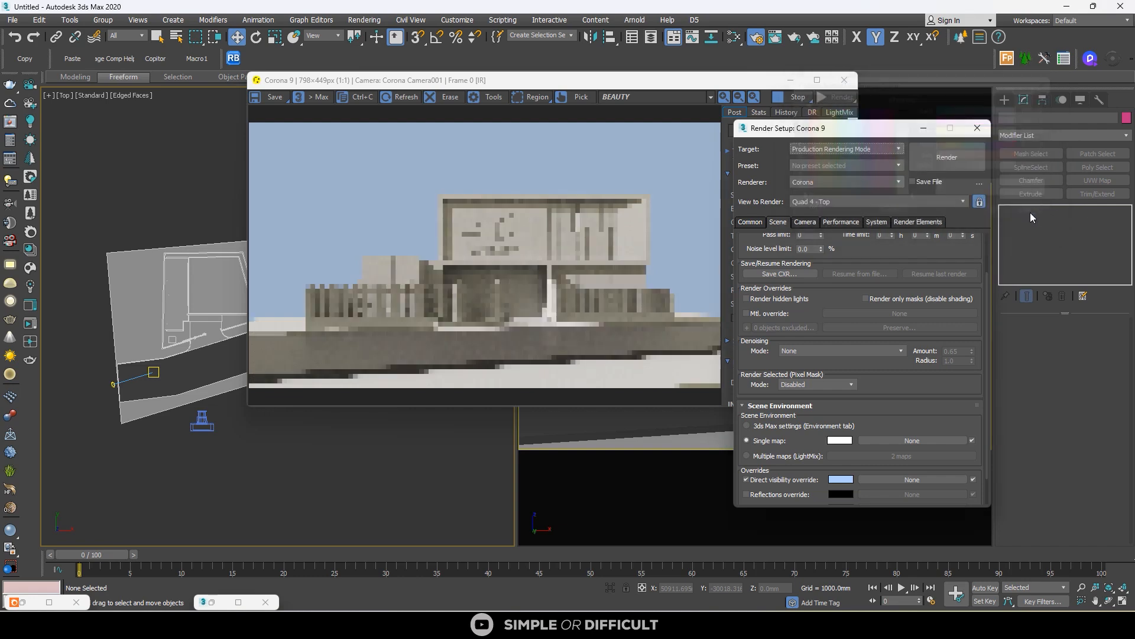
click(886, 440)
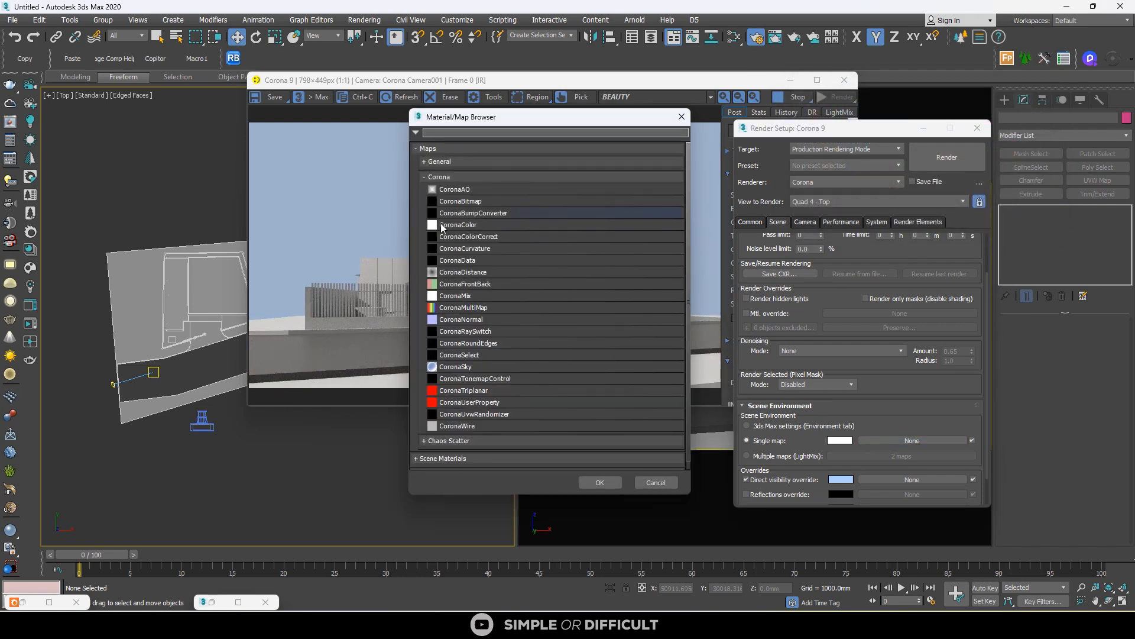
click(681, 117)
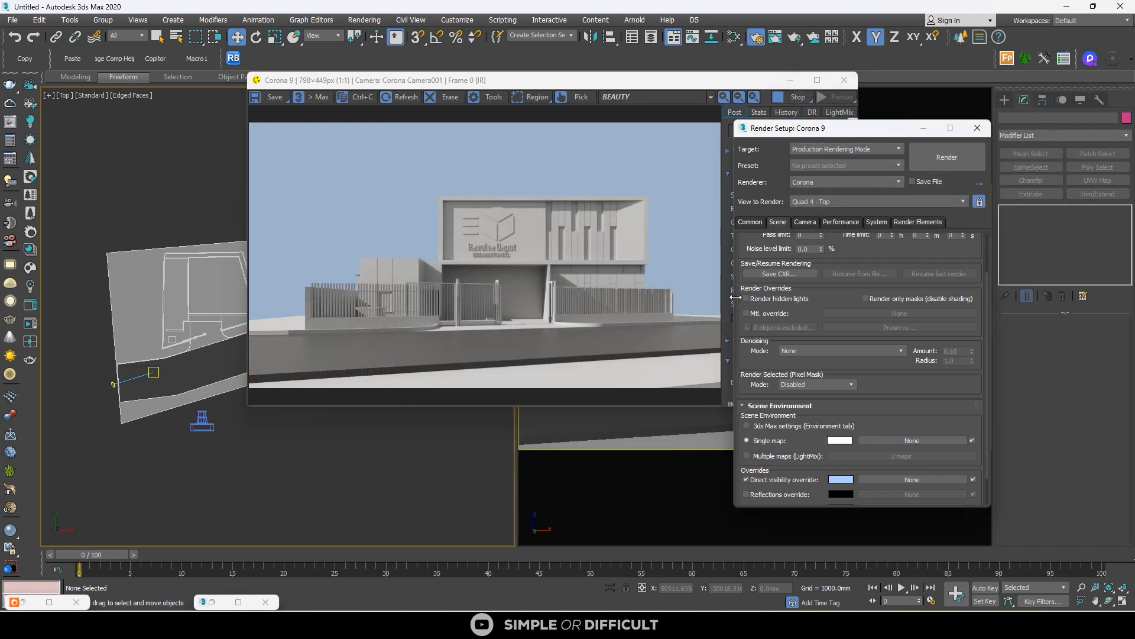
click(867, 445)
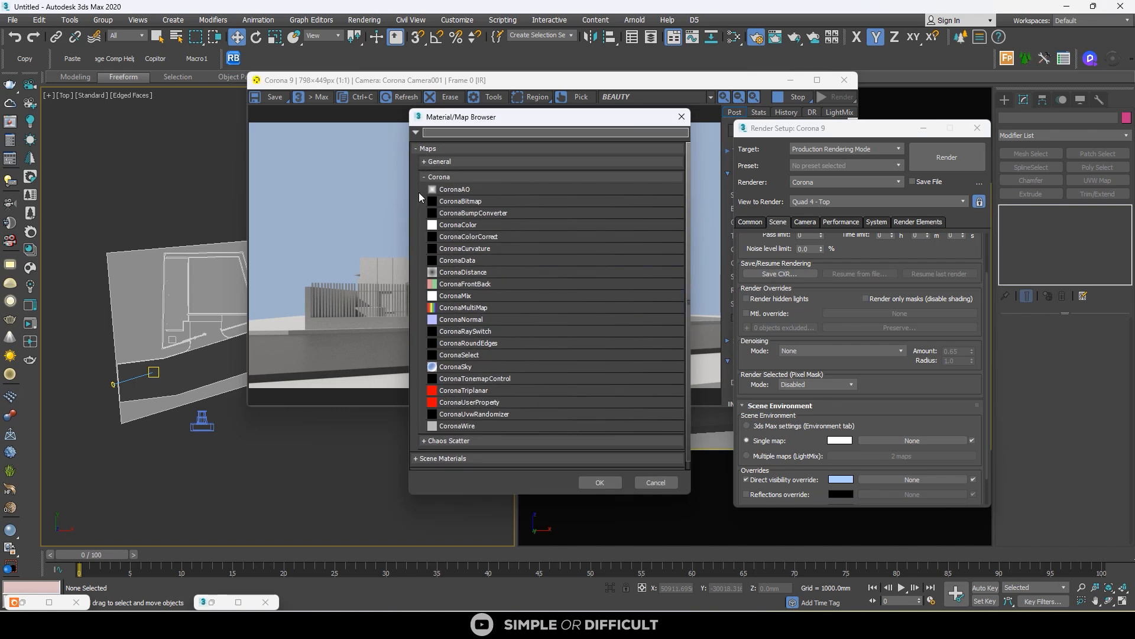
click(691, 118)
Step: Bring the interactive render window to the front and minimise it to free the viewports
click(722, 86)
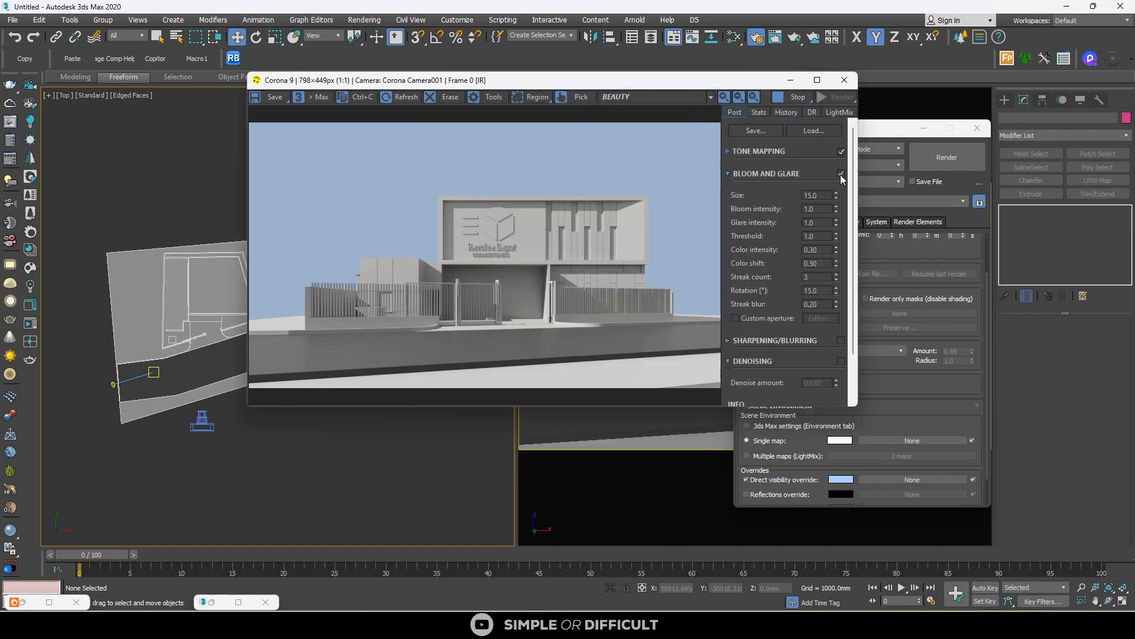
drag(543, 83, 590, 124)
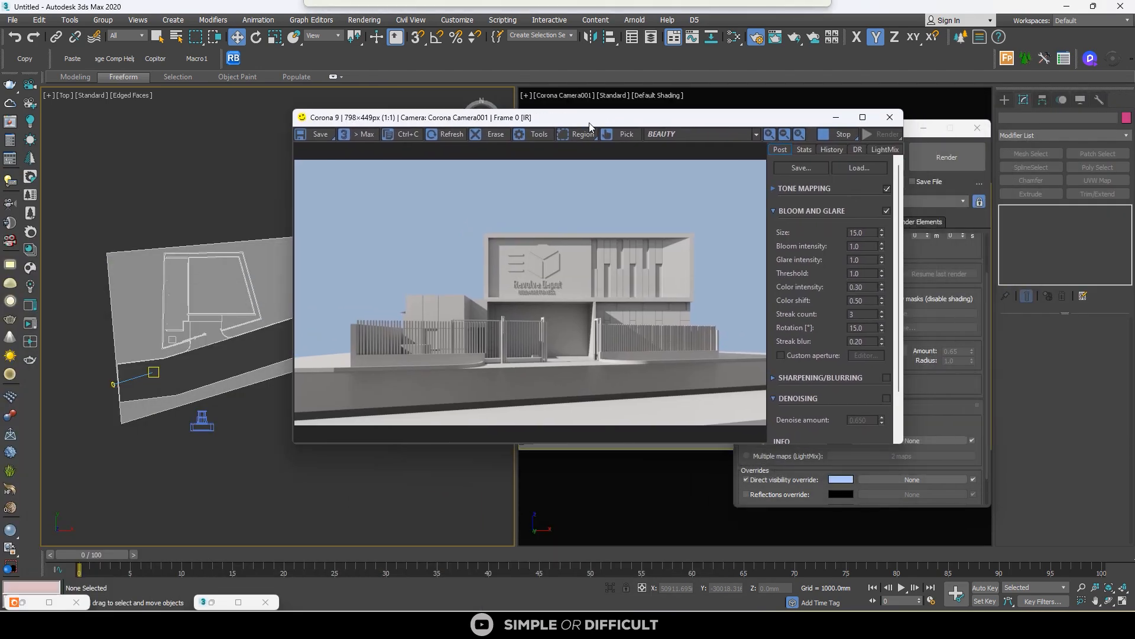
click(835, 121)
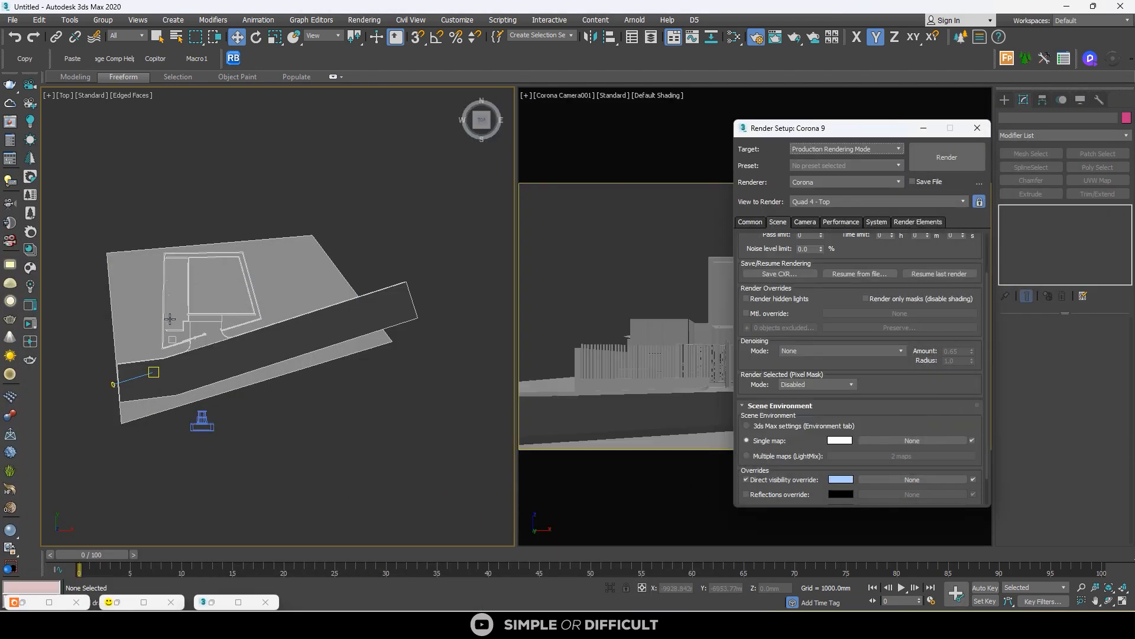
Step: Inspect the building, entrance gate and road from an angled orthographic view, clear the selection and return to the top view
scroll(202, 321, up, 5)
scroll(202, 320, down, 4)
alt+middle_drag(202, 321, 228, 297)
scroll(207, 305, up, 6)
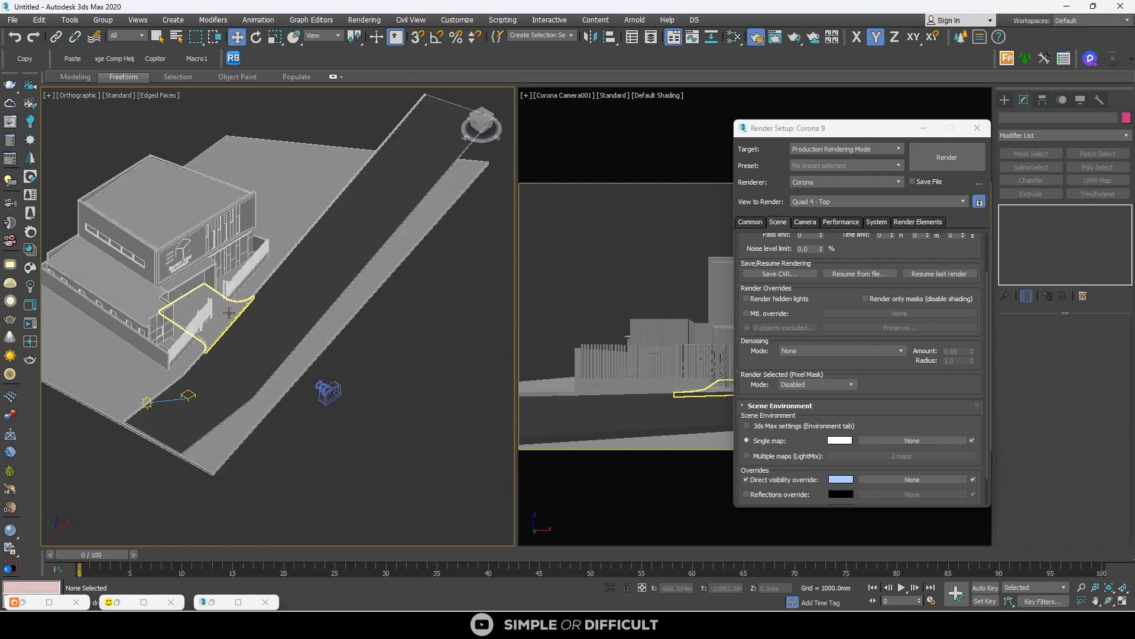
click(154, 296)
scroll(154, 295, down, 5)
scroll(154, 296, up, 2)
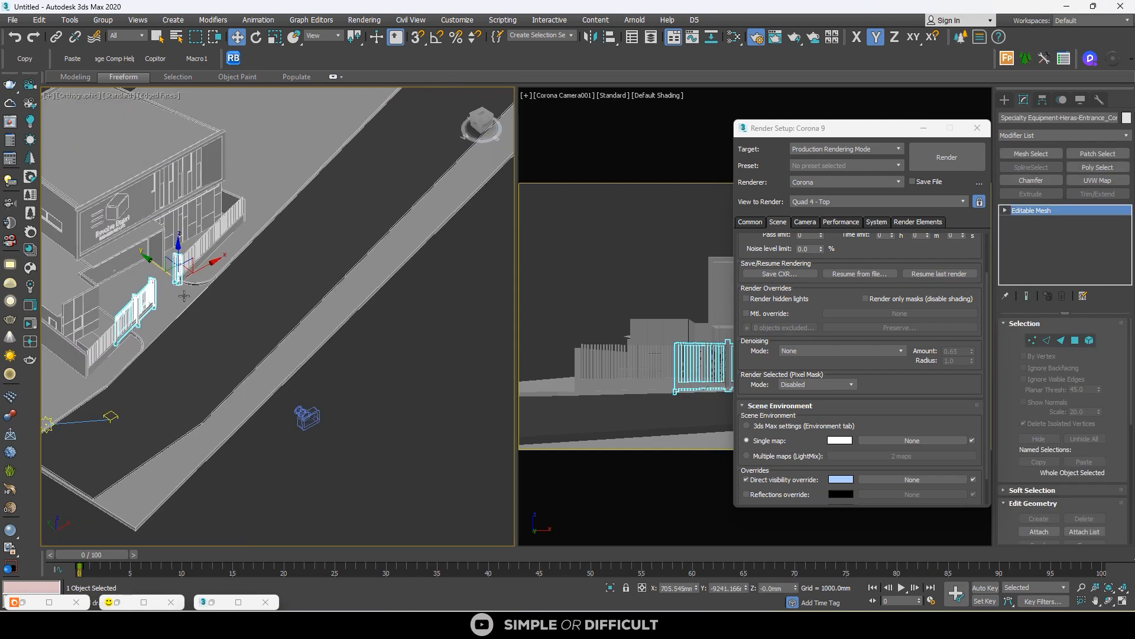
click(411, 379)
click(410, 377)
scroll(410, 376, down, 4)
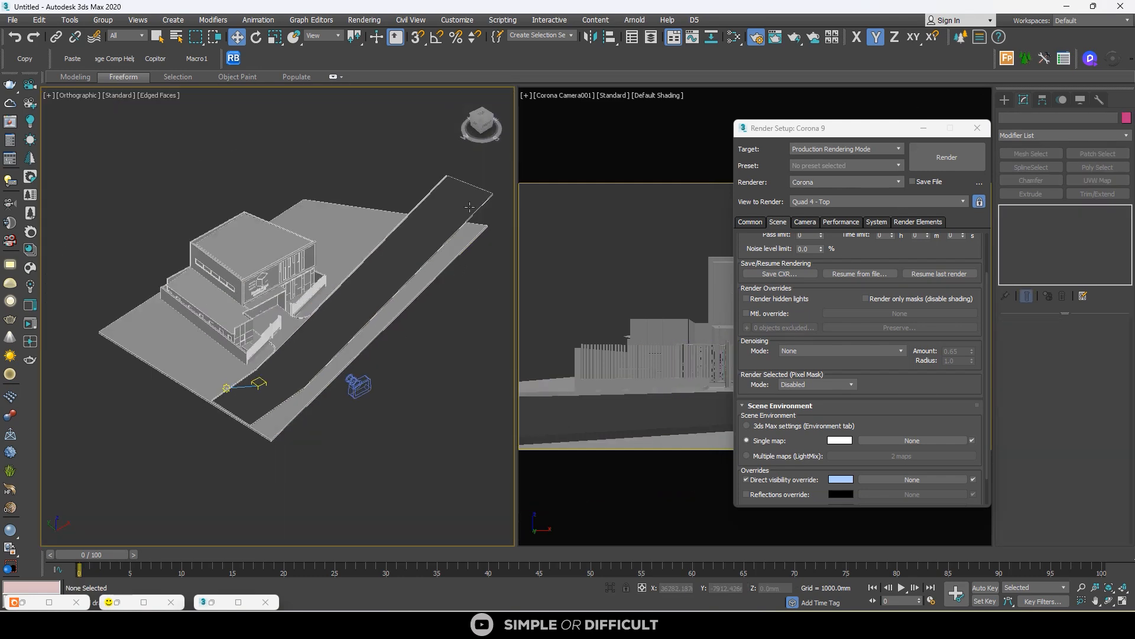
click(481, 114)
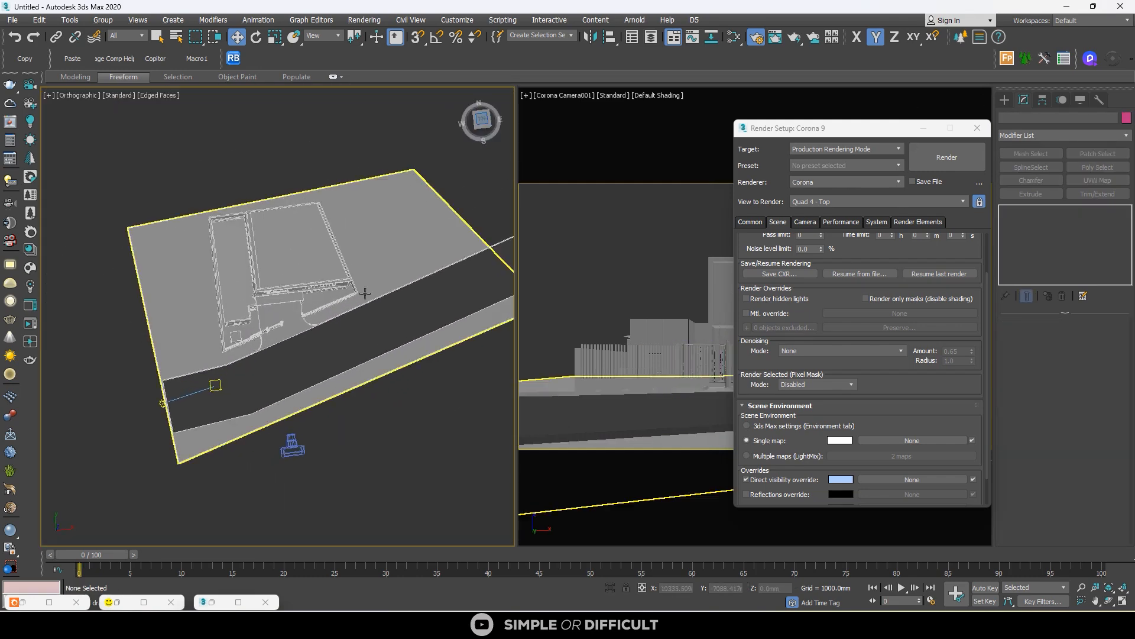
Step: Start a Forest Pro object using the Holm Oak 2 tree from the Starter Library, in Custom Edit mode
click(1004, 58)
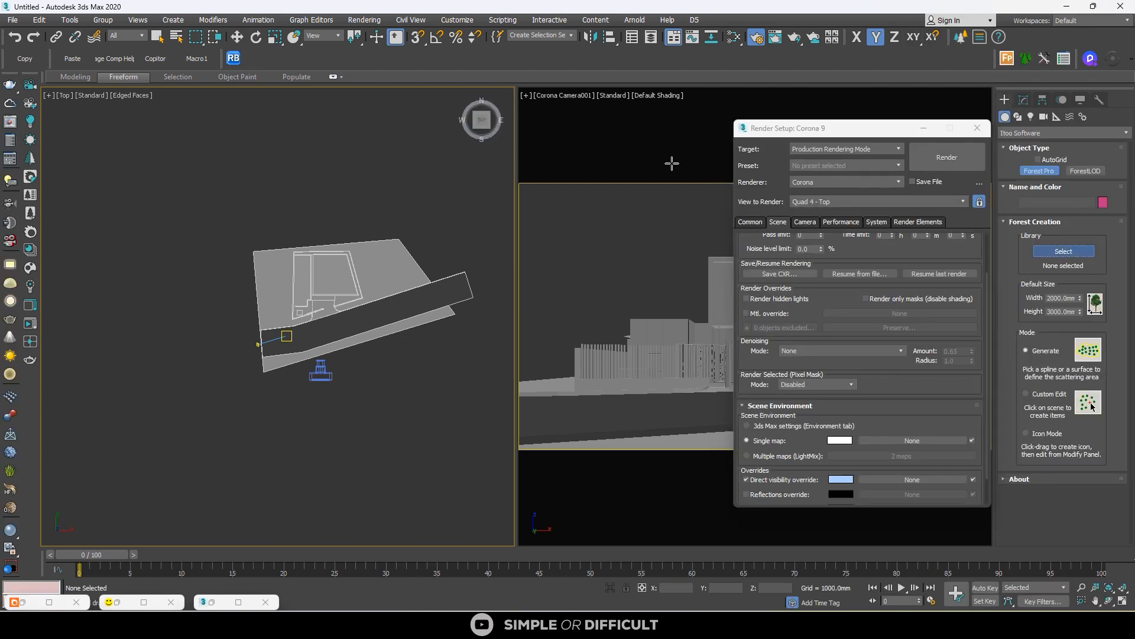
click(1063, 251)
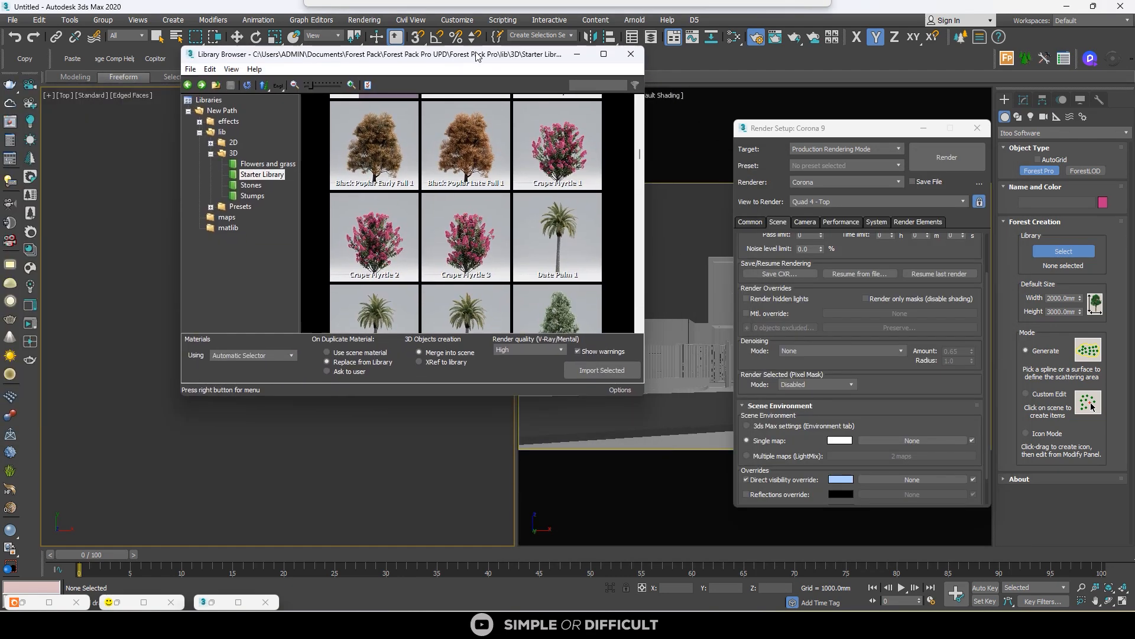
scroll(507, 266, down, 5)
scroll(507, 296, down, 1)
click(485, 143)
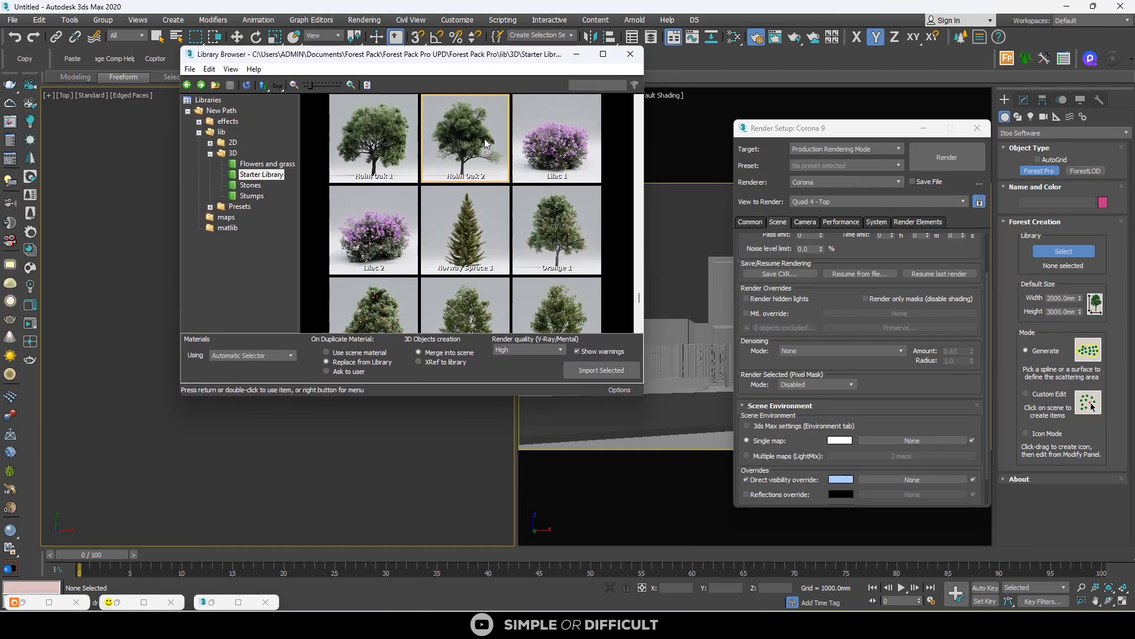
click(602, 373)
click(1049, 395)
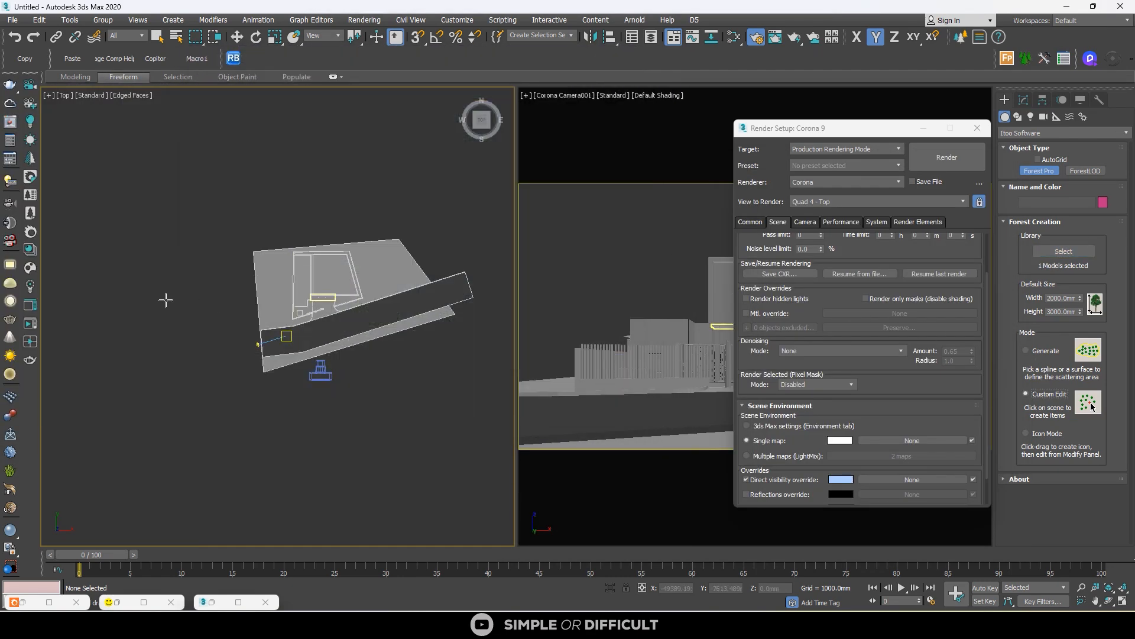
Step: Place the Holm Oak 2 tree at the plot's northwest corner, rescaling the XRef objects to the system unit scale
scroll(208, 270, up, 3)
click(320, 246)
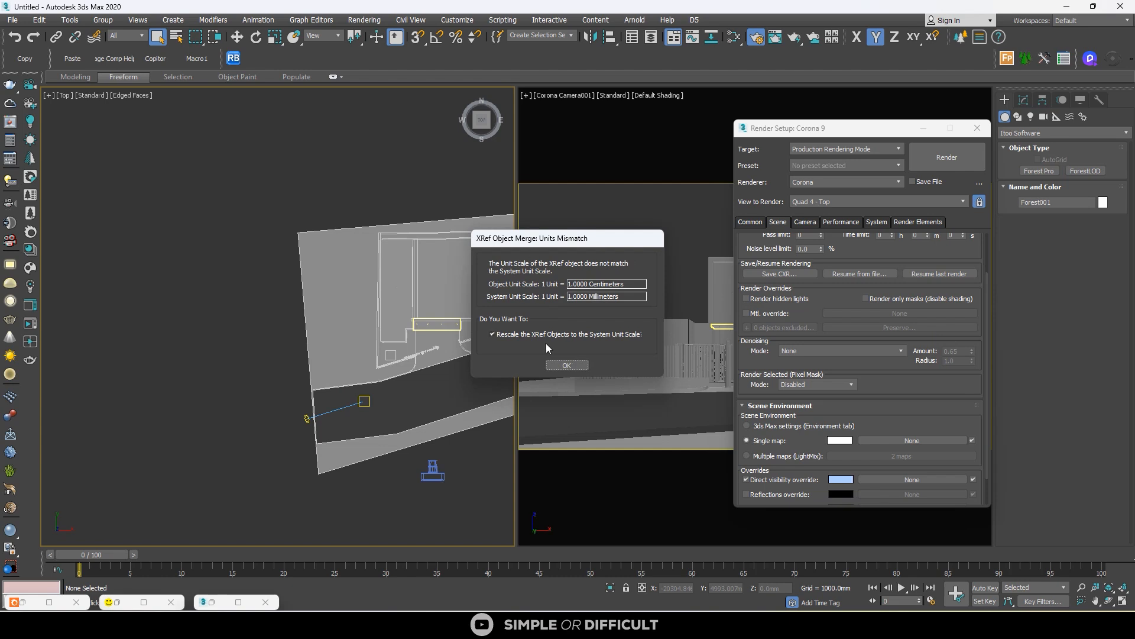
click(557, 366)
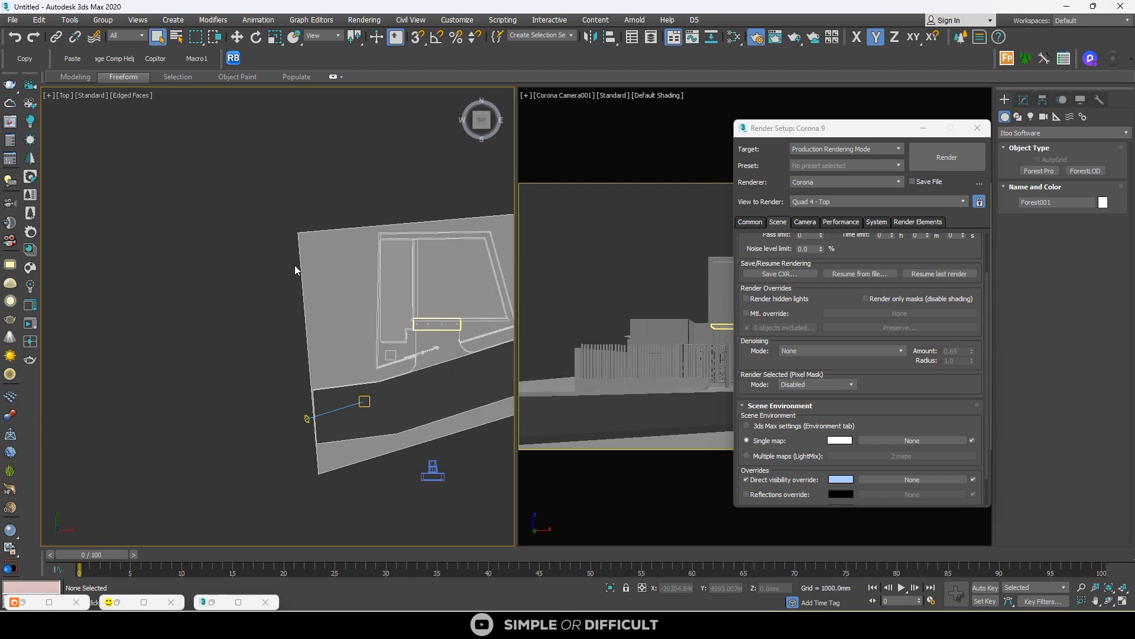
Step: Scale the oak tree down uniformly so it suits the size of the building
scroll(343, 230, down, 3)
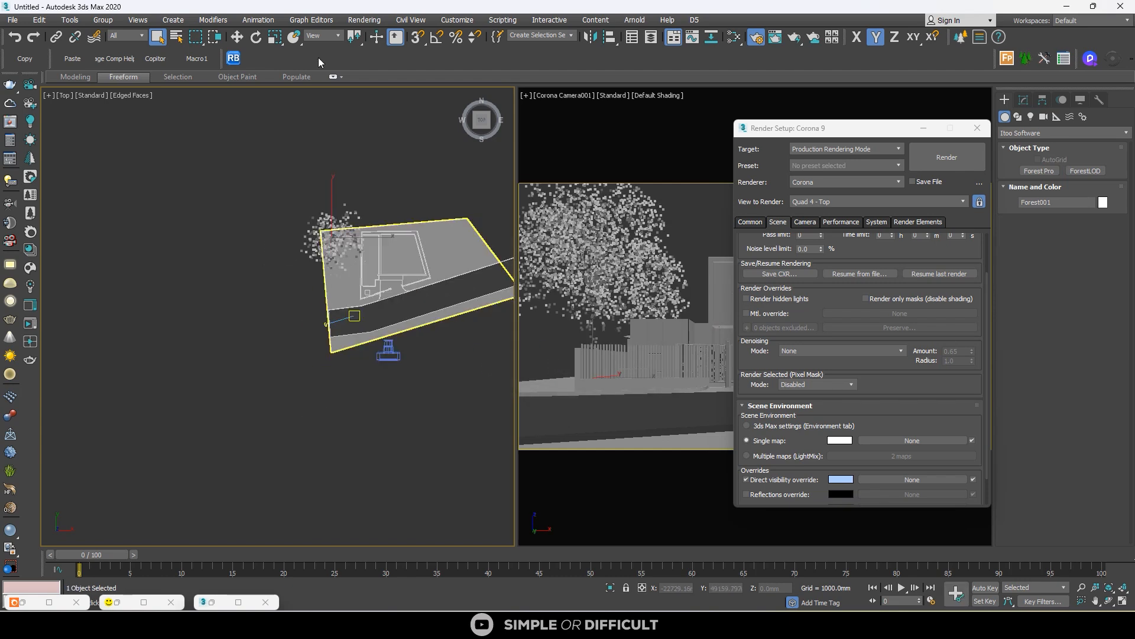
click(273, 37)
scroll(343, 235, up, 3)
drag(324, 237, 315, 309)
Step: Move the oak tree to about X -14155, Y 8930 mm, near the plot's north edge behind the building's lower wing
click(237, 38)
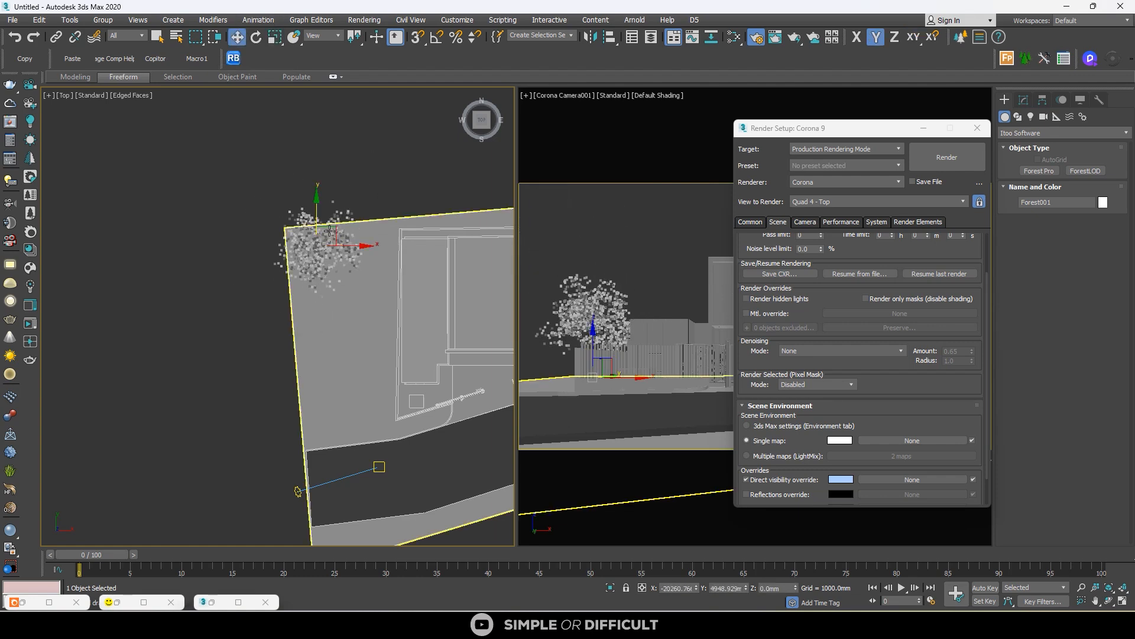
drag(336, 232, 385, 191)
scroll(394, 193, down, 3)
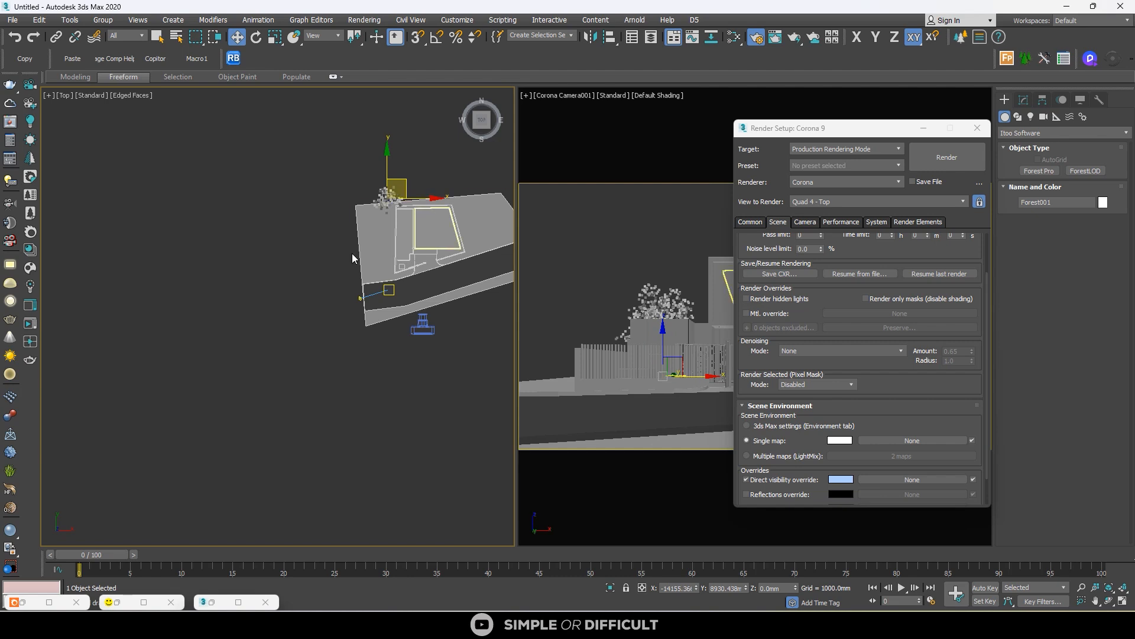
Step: Copy the oak tree to three more spots: east of the building and across the road on either side of the camera
middle_drag(353, 258, 282, 284)
click(977, 128)
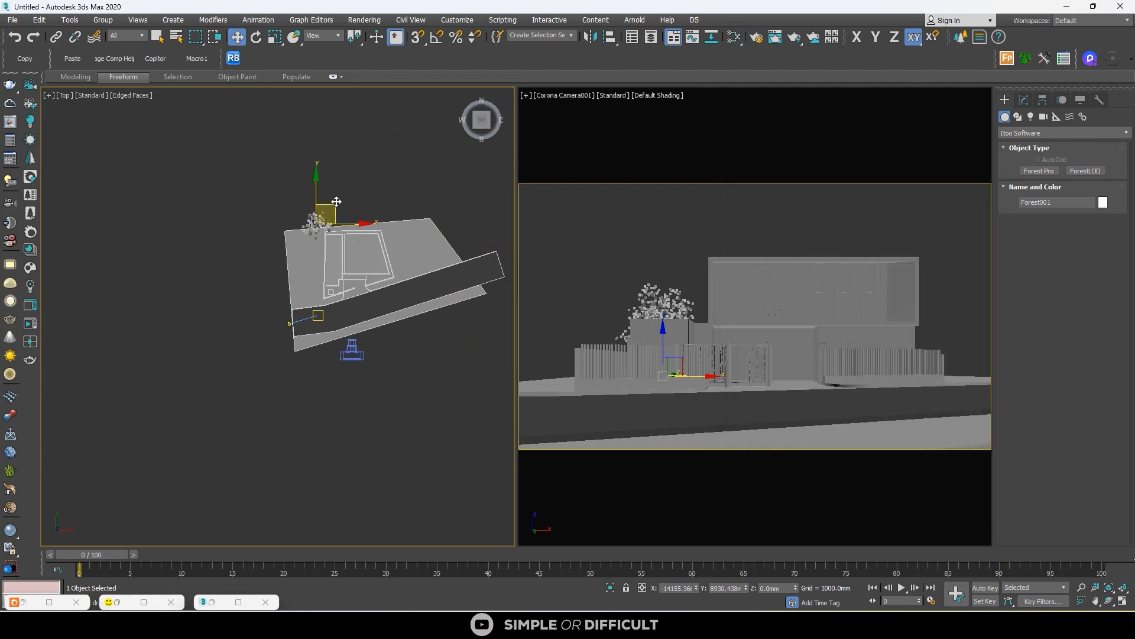
mouse_move(336, 202)
shift+mouse_down()
mouse_move(425, 229)
mouse_move(430, 305)
mouse_move(419, 319)
mouse_move(442, 314)
mouse_move(318, 355)
mouse_move(406, 345)
mouse_move(299, 346)
shift+mouse_up()
click(565, 360)
click(565, 361)
right_click(202, 253)
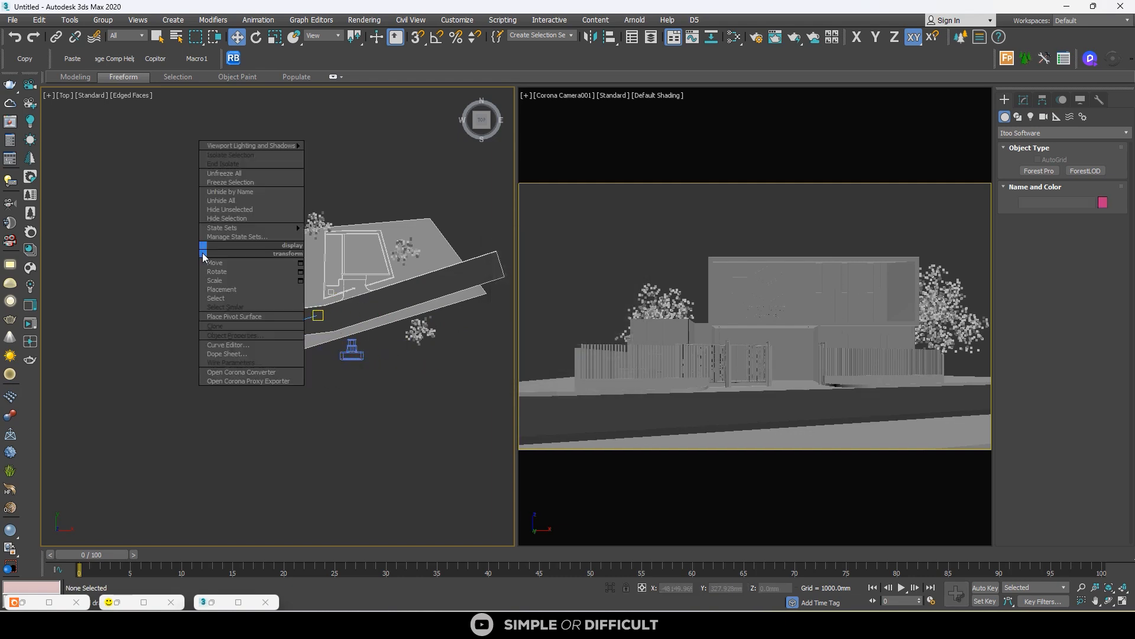
Step: Start interactive rendering of the Corona camera view and position the render window clear of the plan
click(29, 305)
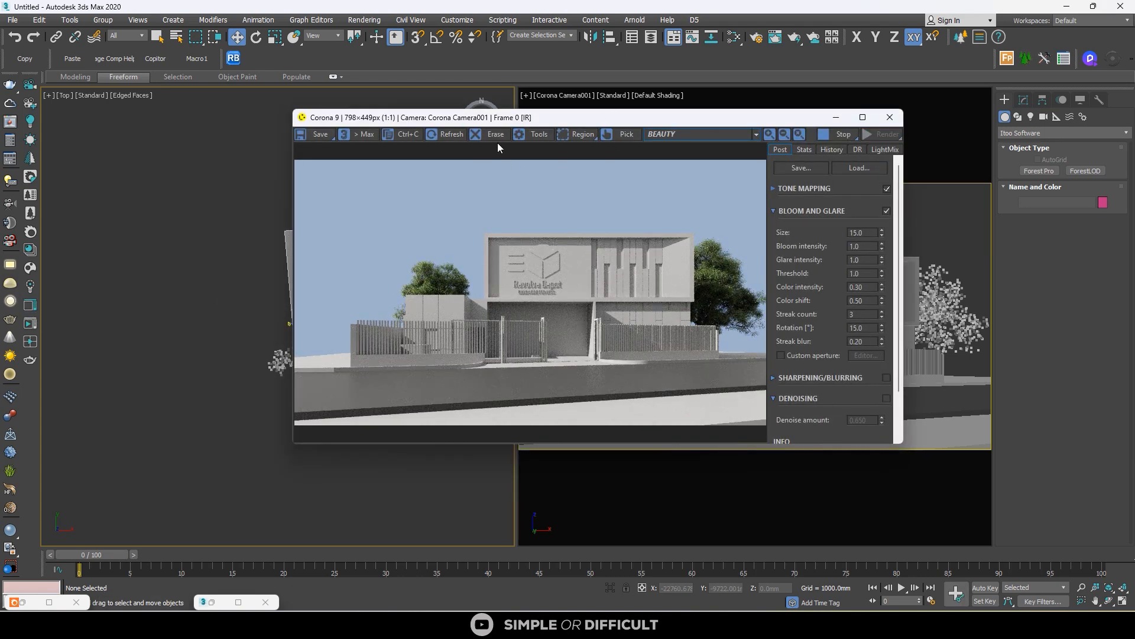
drag(790, 118, 563, 131)
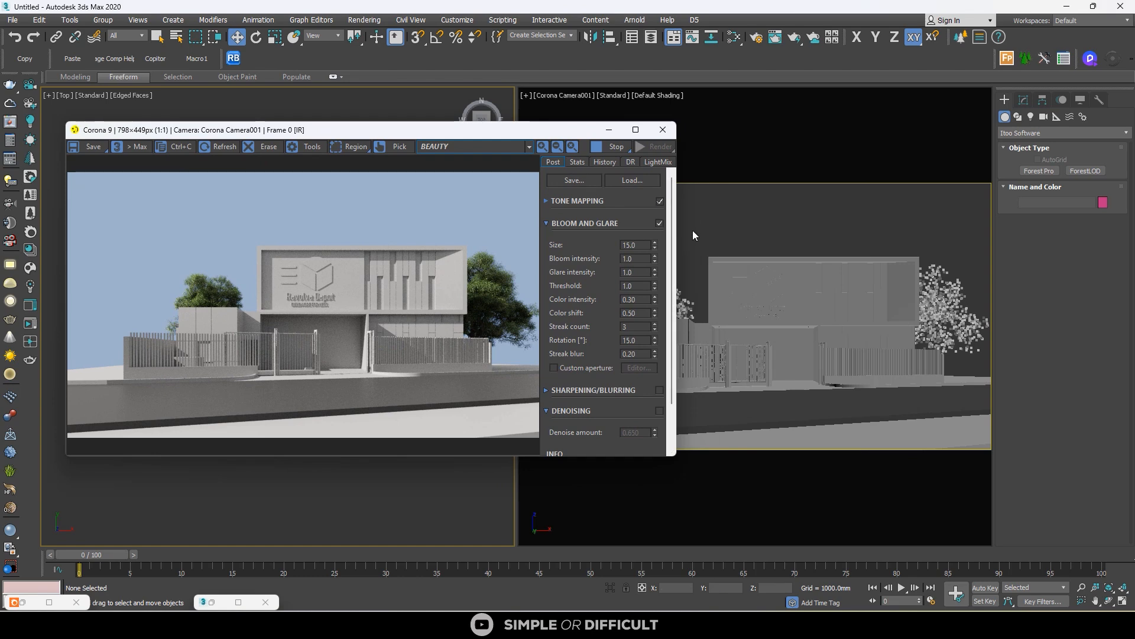
drag(353, 132, 744, 105)
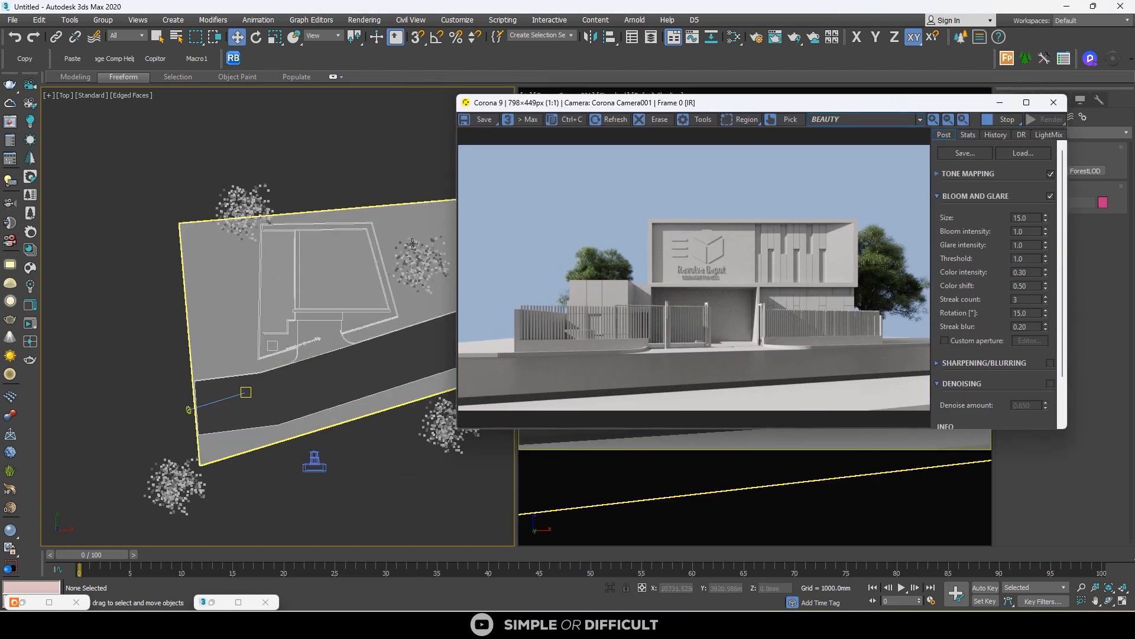
Step: Move the oak tree east of the building to about X 20708, Y 12498 mm, beyond the plot's northeast corner
click(323, 251)
click(325, 259)
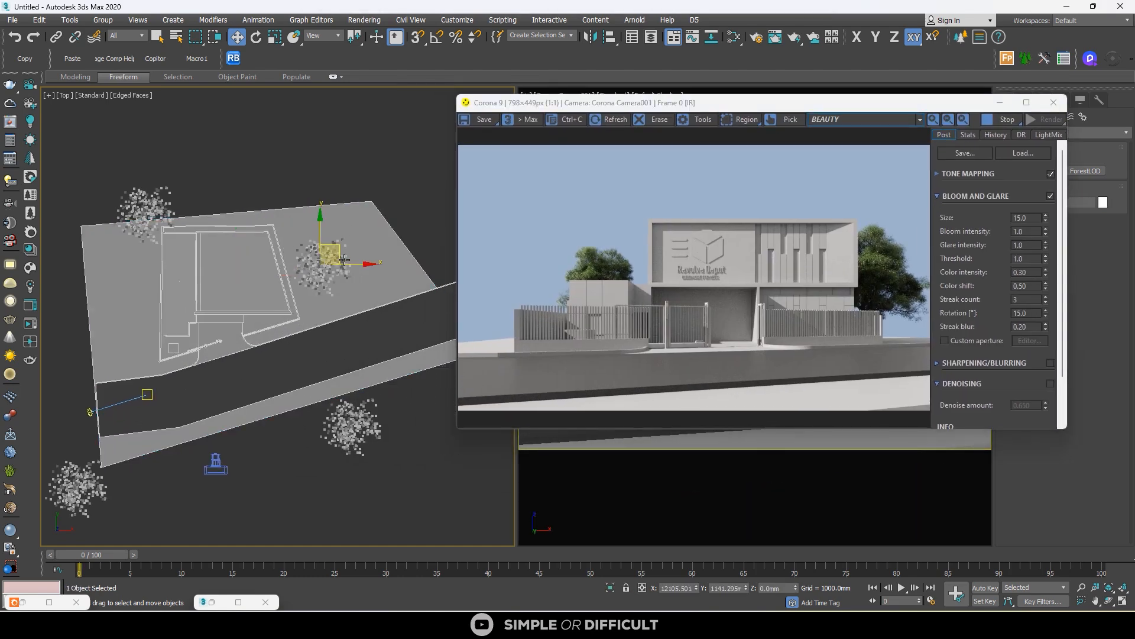
drag(325, 258, 370, 171)
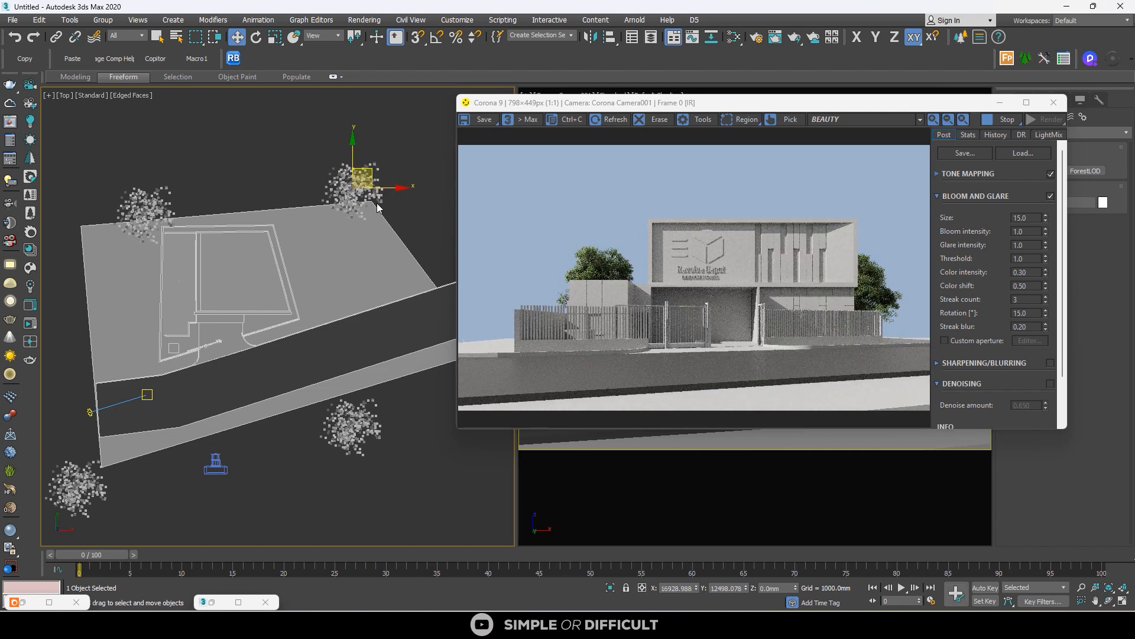
drag(592, 102, 207, 208)
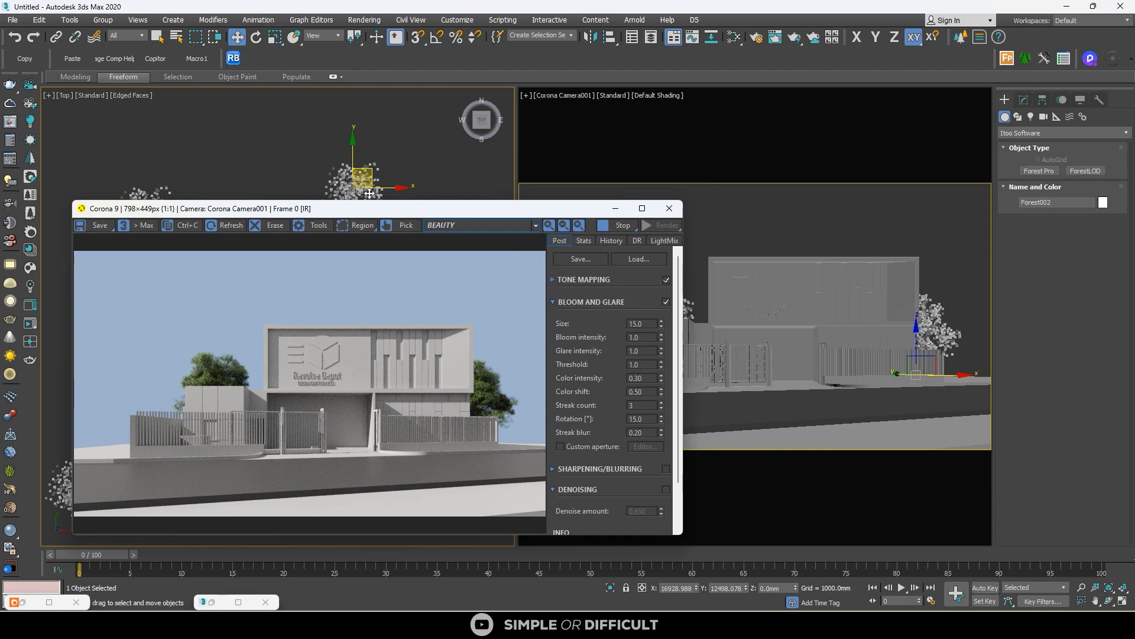
drag(370, 194, 407, 189)
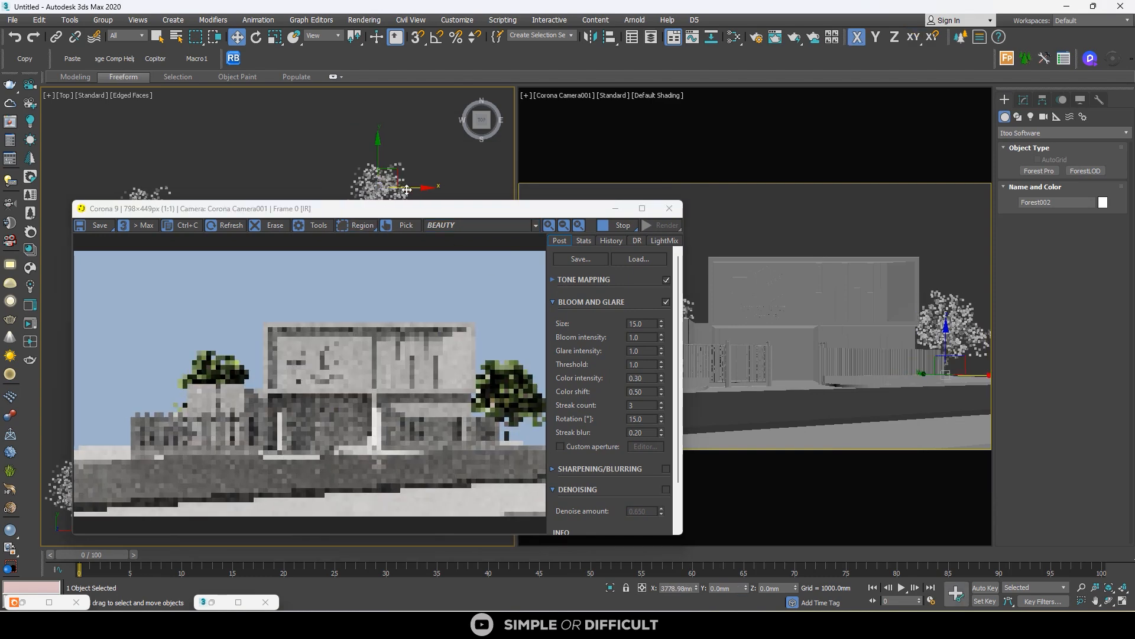
scroll(414, 185, down, 3)
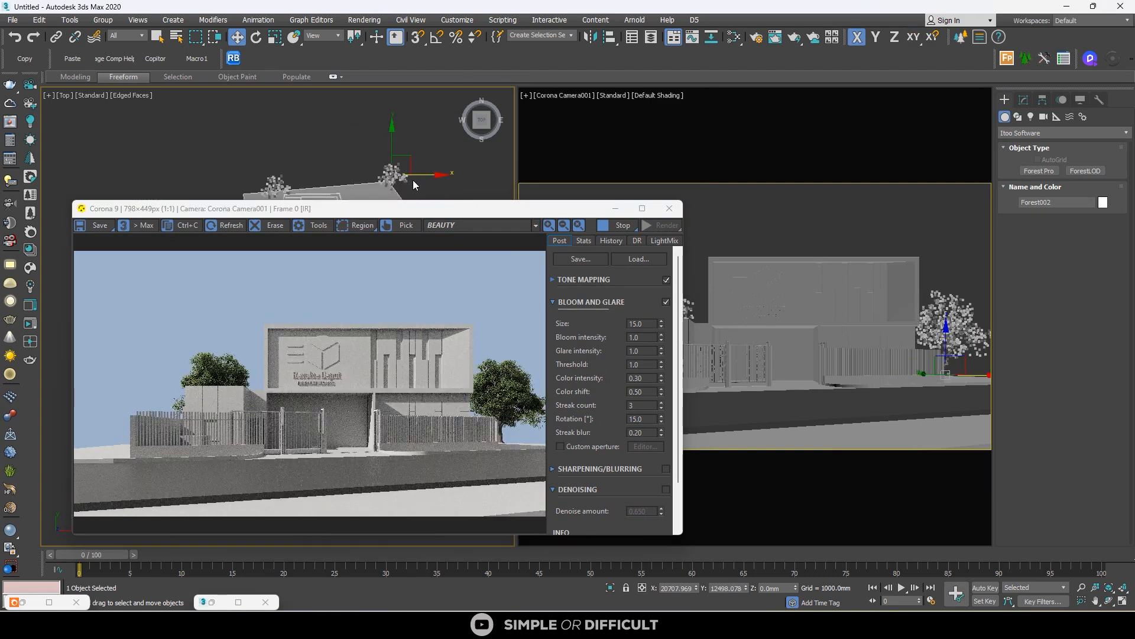
Step: Move the render window off the plan and select the Corona Sun at the plot's west edge
drag(414, 208, 601, 84)
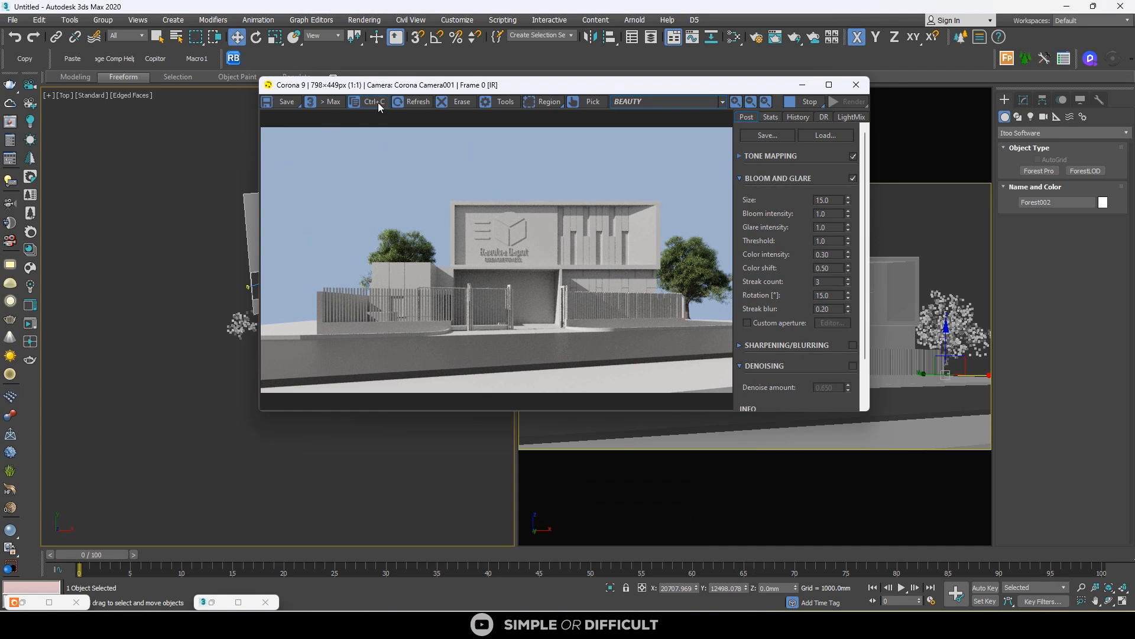
drag(497, 85, 634, 75)
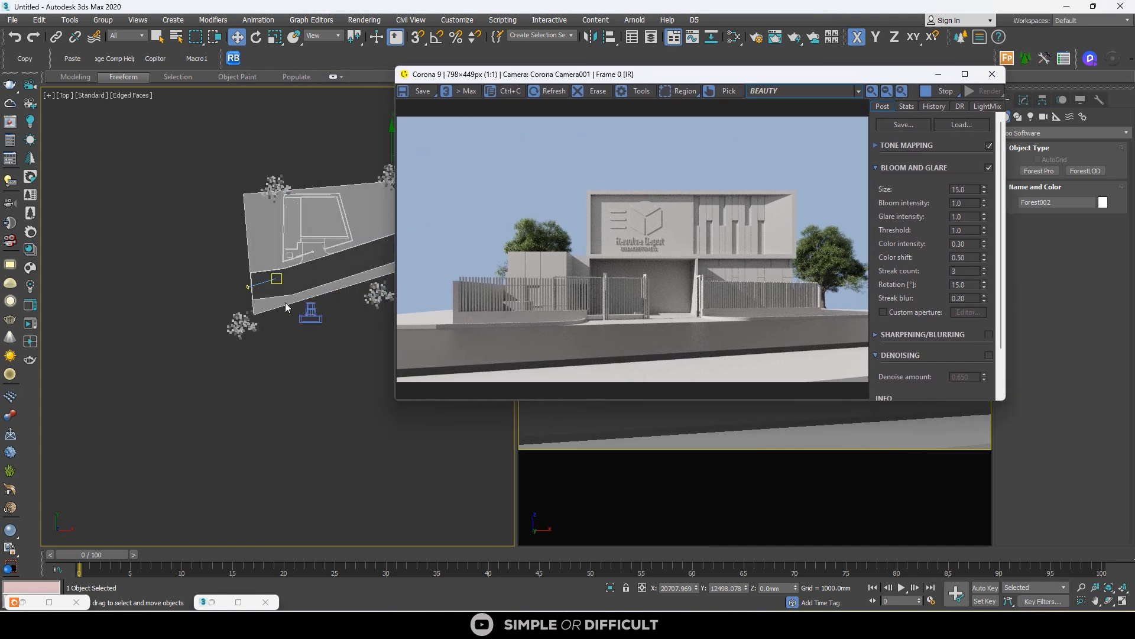
scroll(285, 307, up, 4)
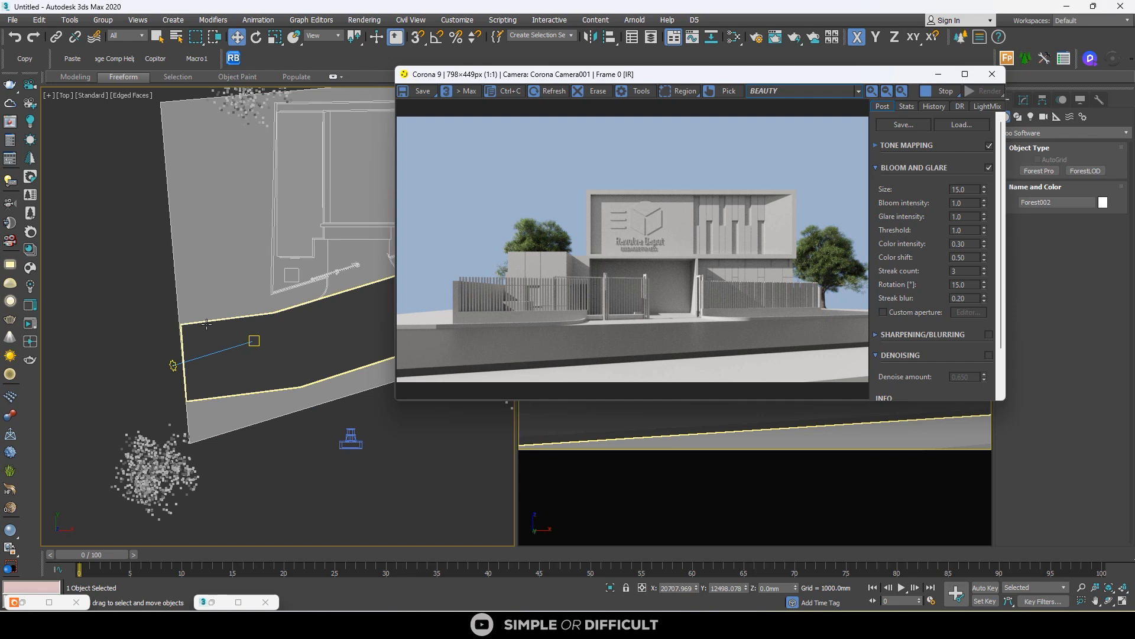
click(172, 364)
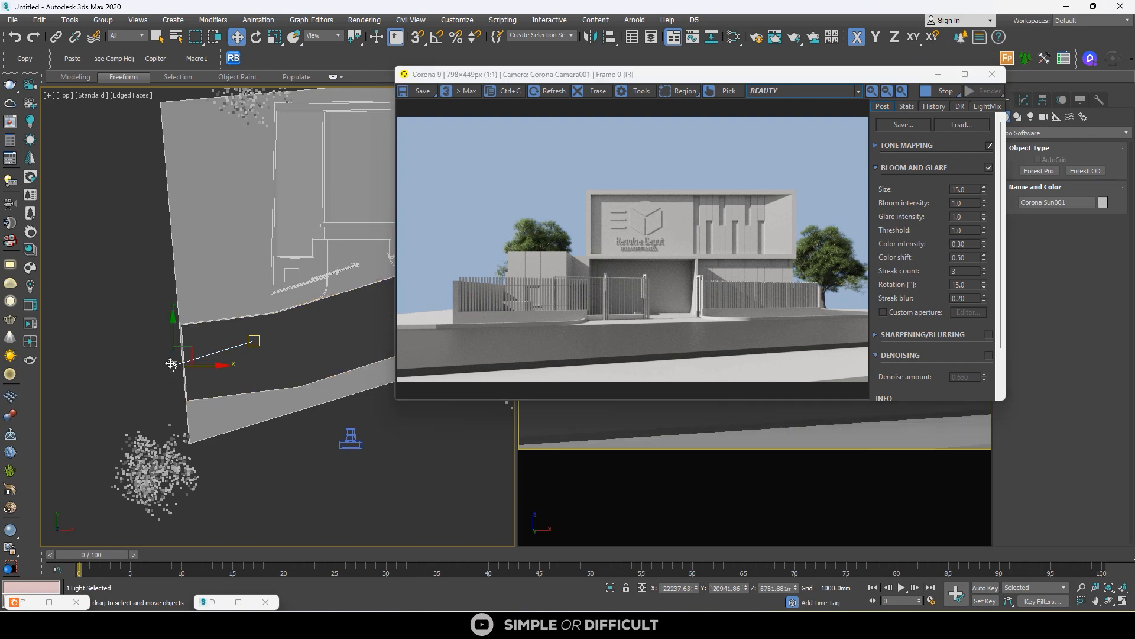
scroll(171, 363, down, 2)
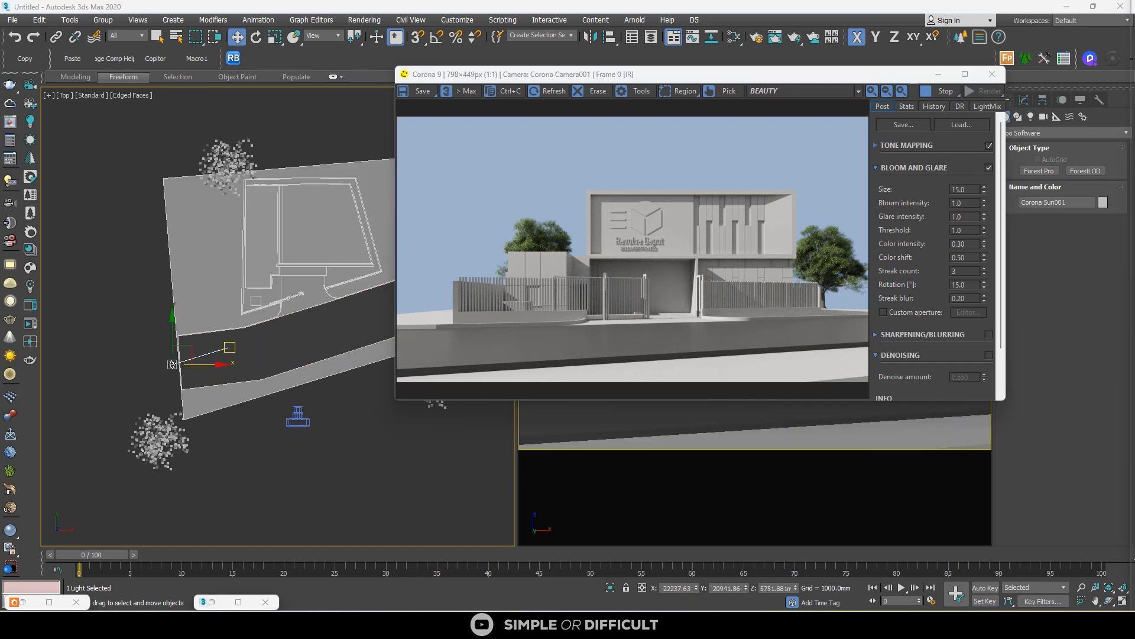
Step: Open the Slate Material Editor and render setup, and choose CoronaBitmap as the scene environment's single map
click(734, 37)
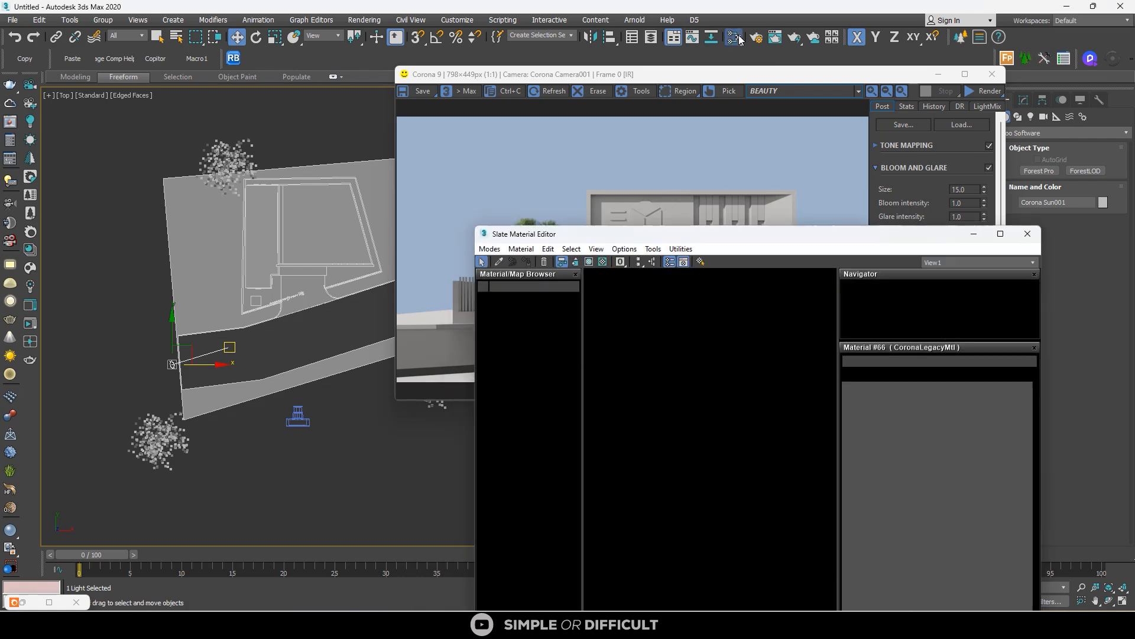
click(756, 37)
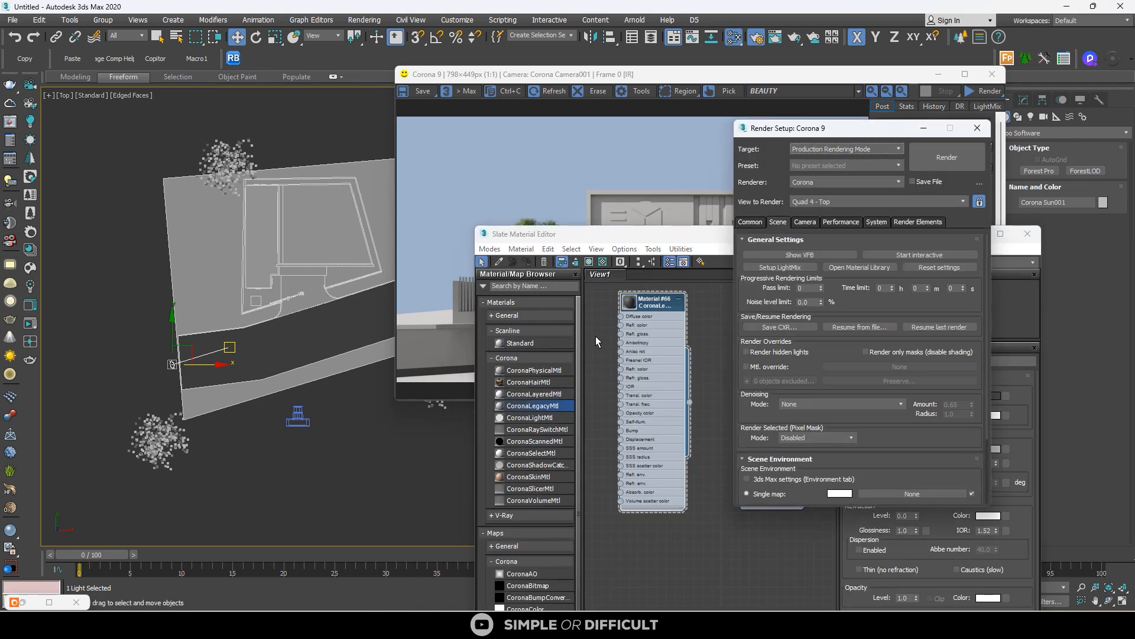
scroll(889, 459, down, 2)
click(908, 438)
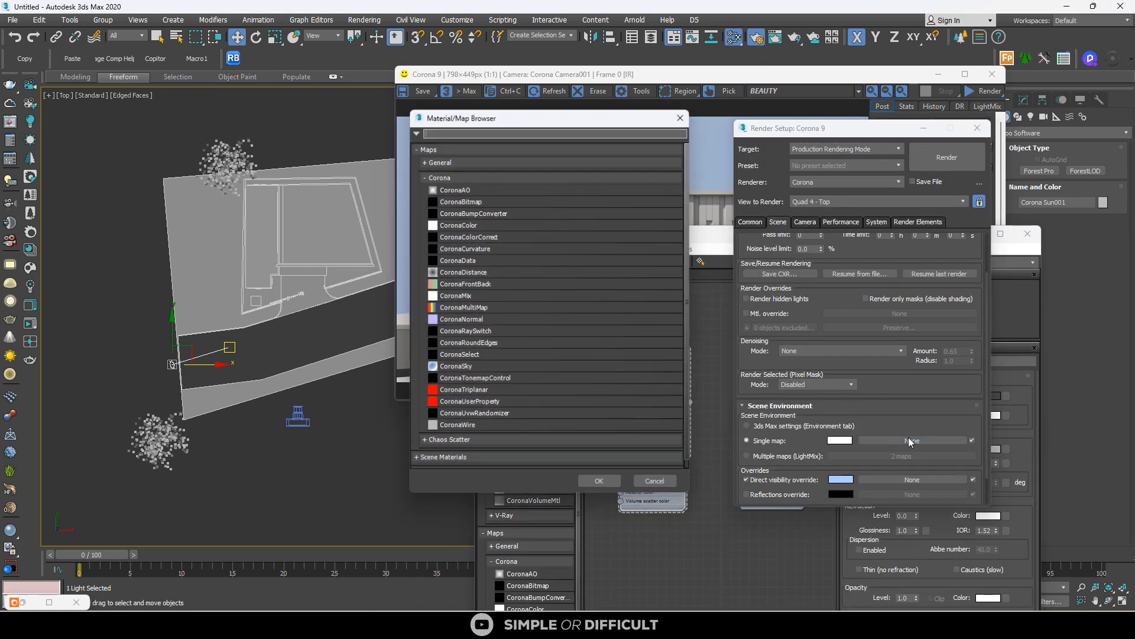
click(492, 201)
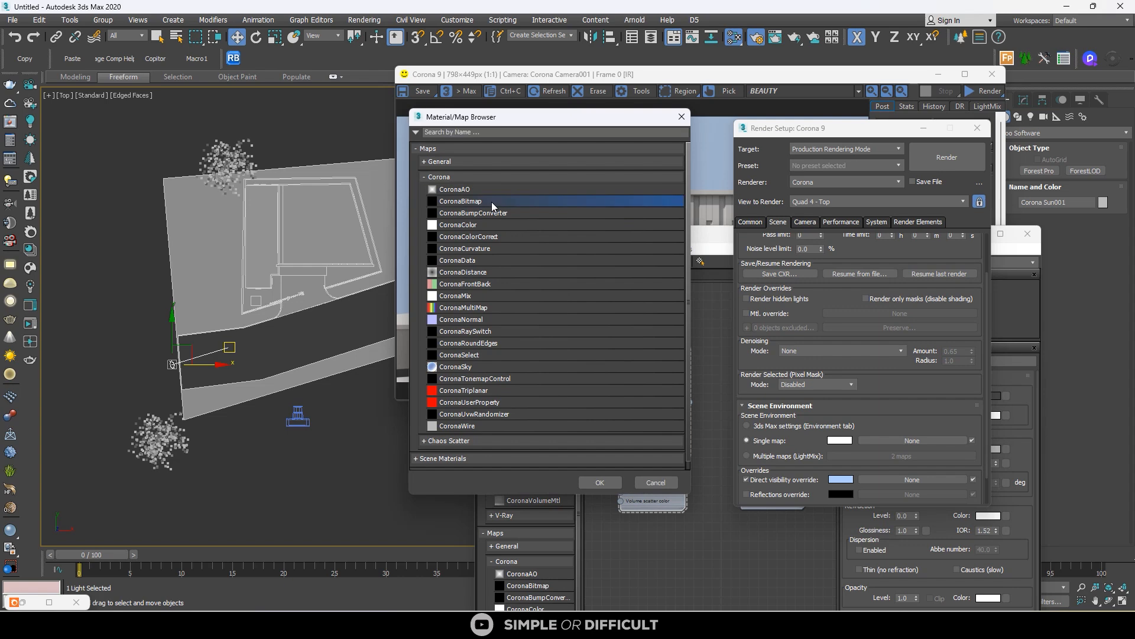
click(591, 482)
Step: Load 440-hdri-skies-com.hdr from the desktop image folder, grouping the files by type, and accept Real Pixels (32 bpp) storage
click(48, 105)
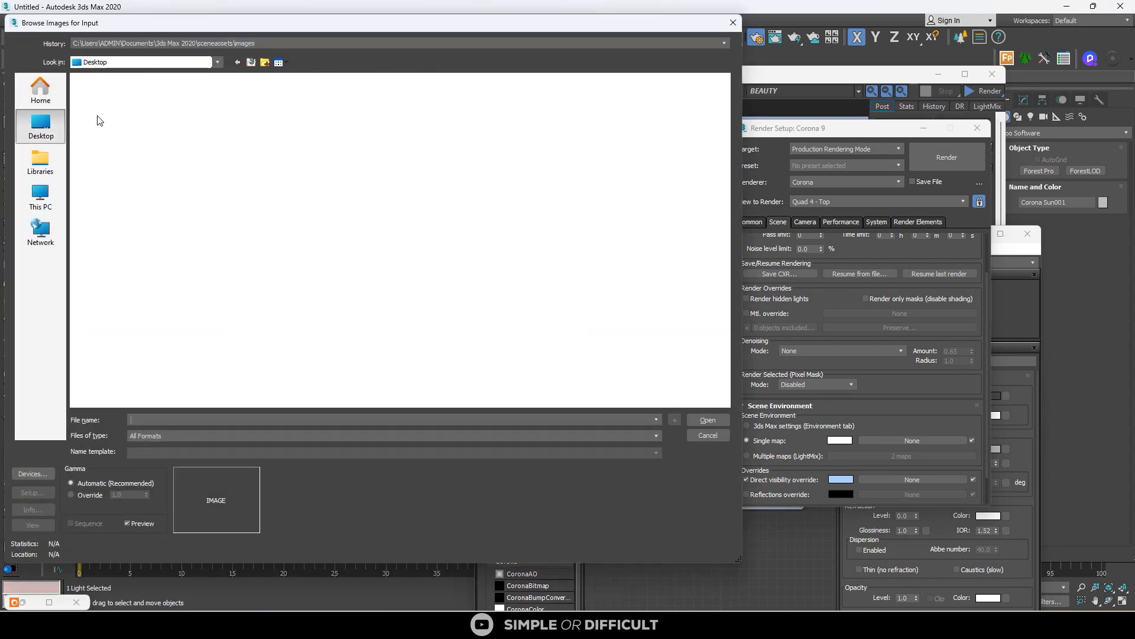
double_click(115, 102)
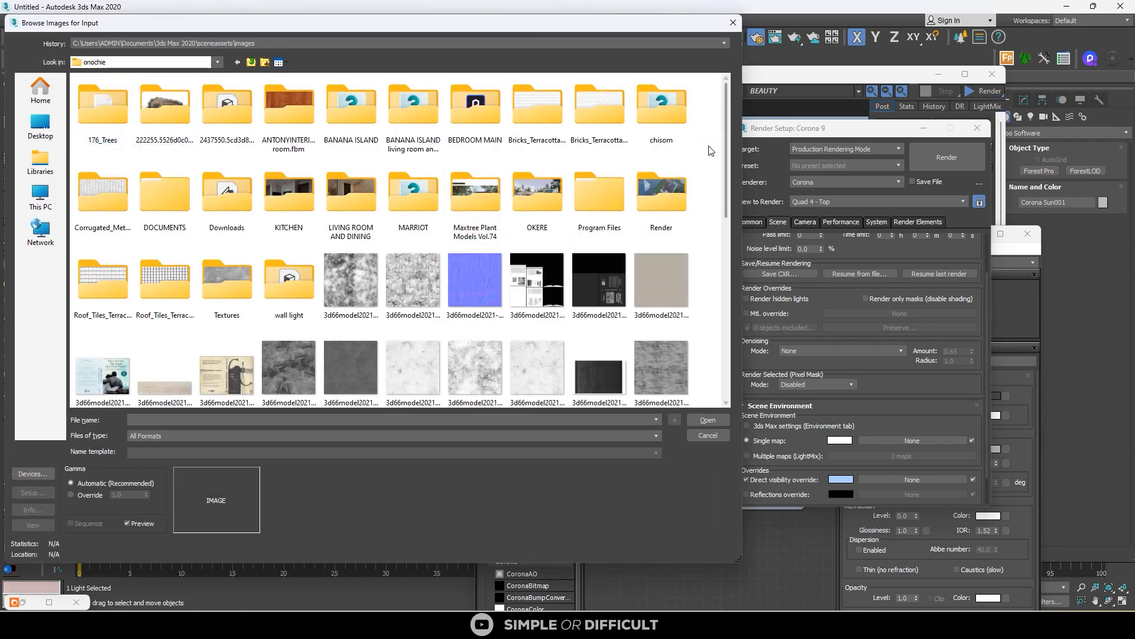
scroll(669, 246, down, 3)
right_click(714, 201)
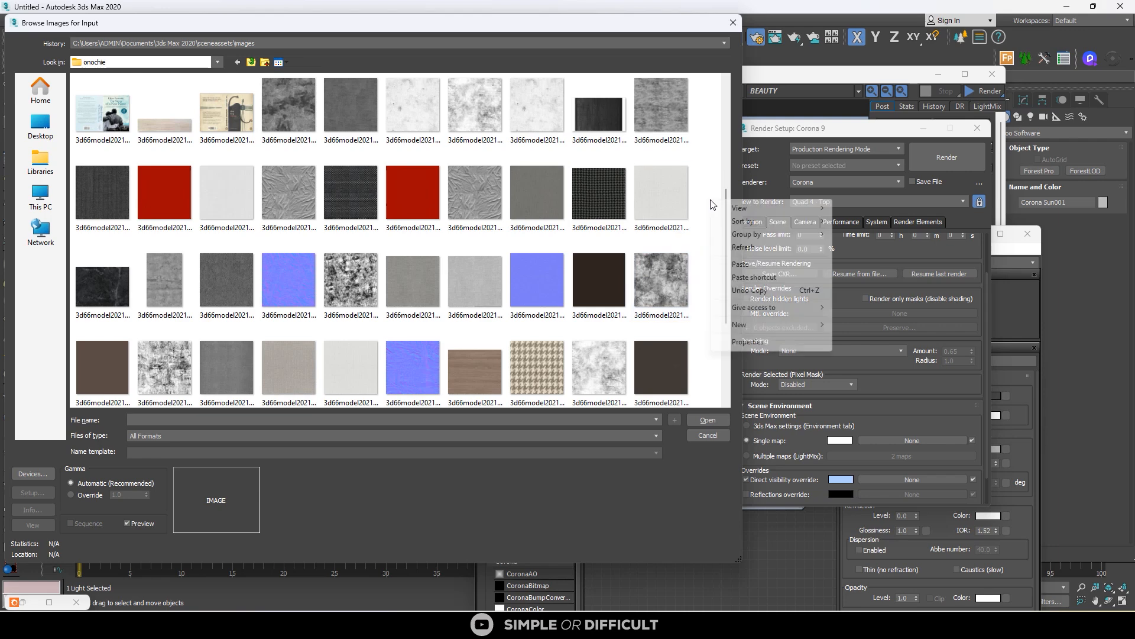
mouse_move(747, 235)
click(874, 266)
click(102, 133)
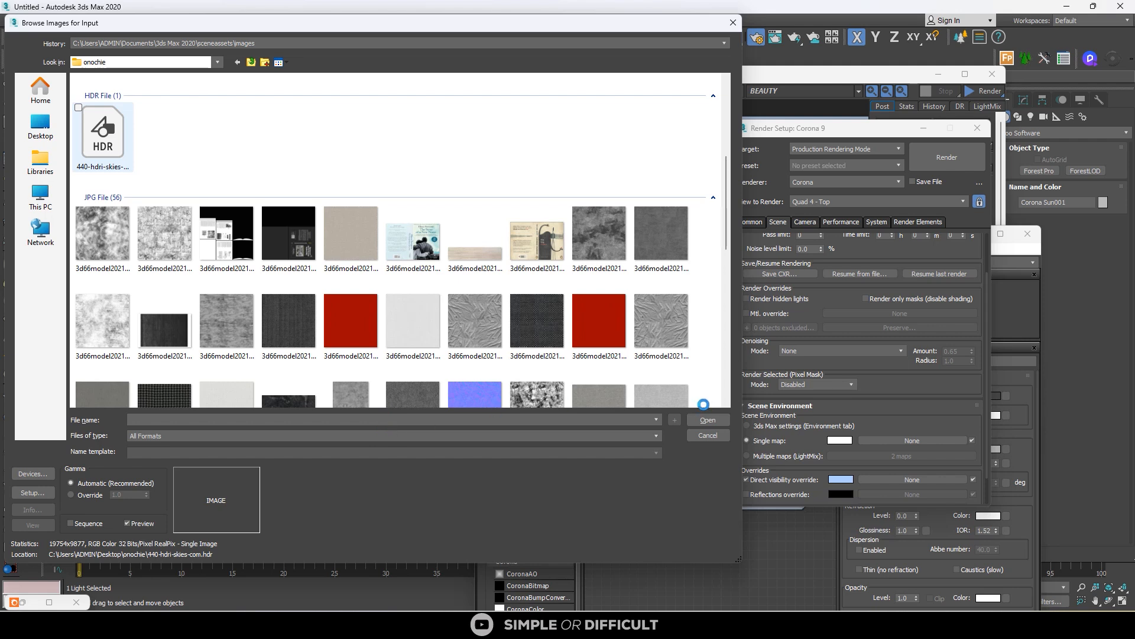
click(717, 421)
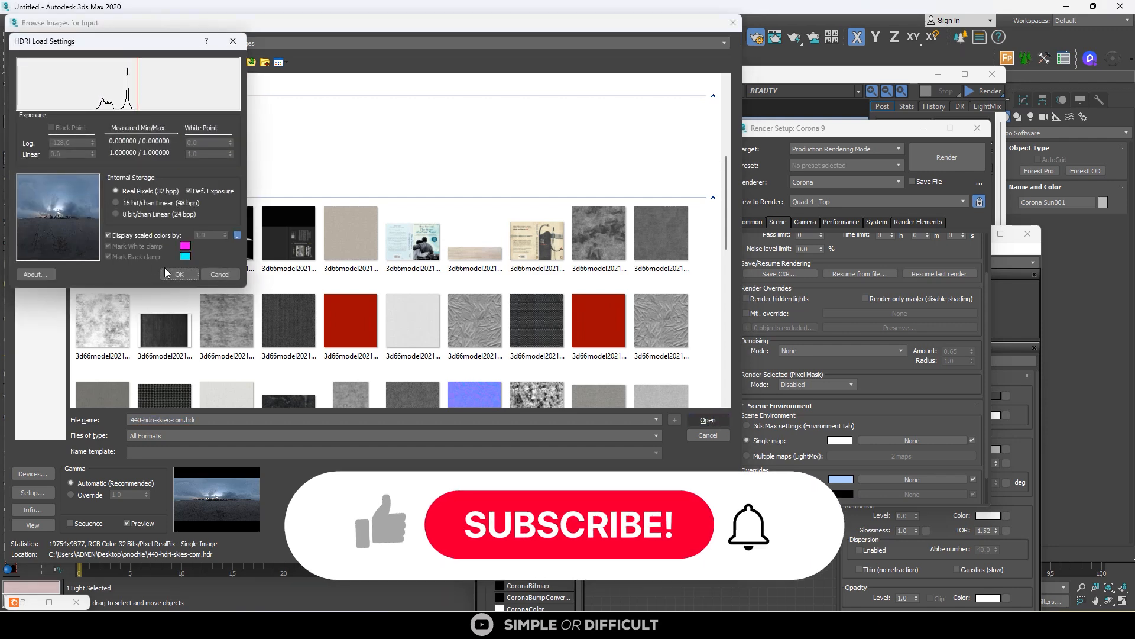
click(171, 273)
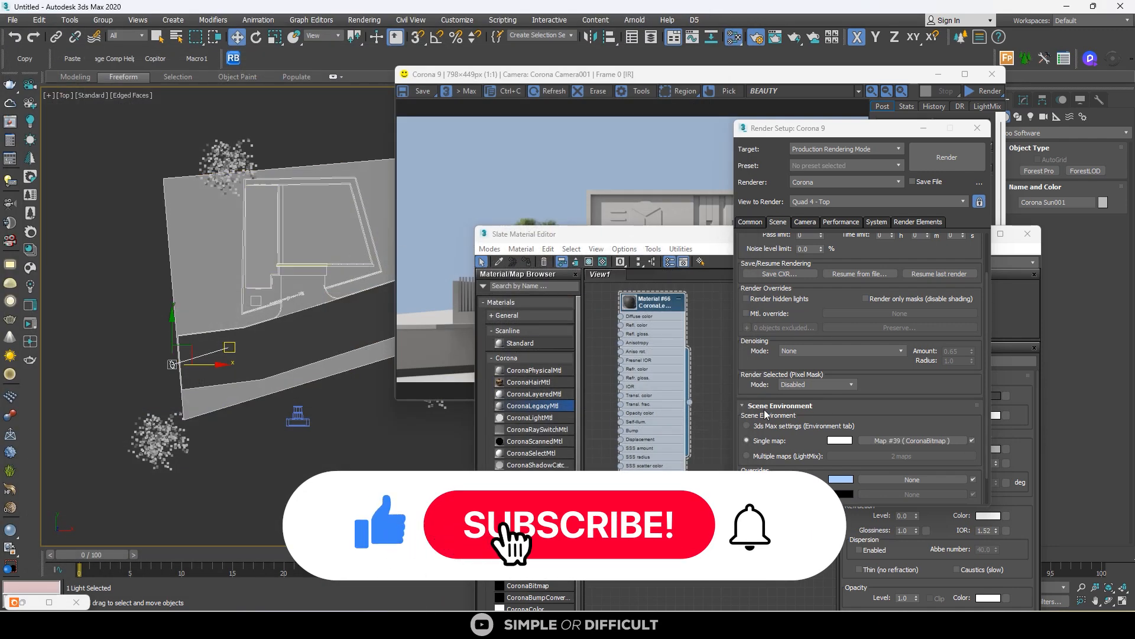
Step: Bring the environment's CoronaBitmap map into an empty area of the Slate Material Editor's node view
scroll(660, 423, down, 3)
middle_drag(660, 422, 621, 282)
drag(845, 233, 412, 93)
drag(916, 445, 281, 362)
click(298, 435)
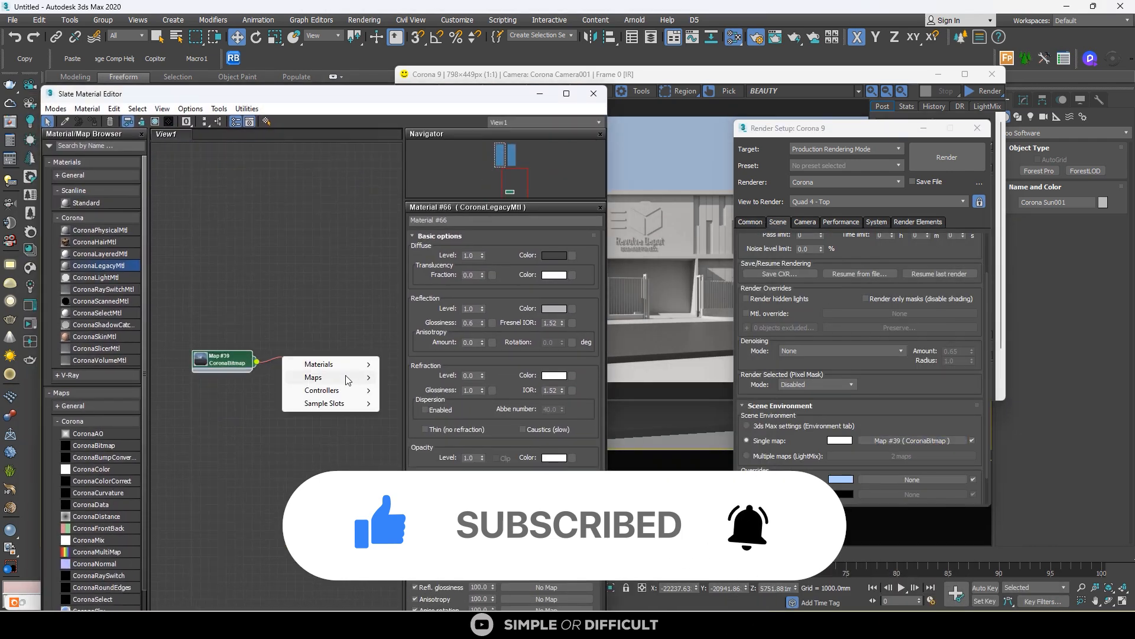
Step: Route the HDRI bitmap through a new CoronaColorCorrect map and assign that map as the scene environment's single map
mouse_move(347, 383)
mouse_move(414, 391)
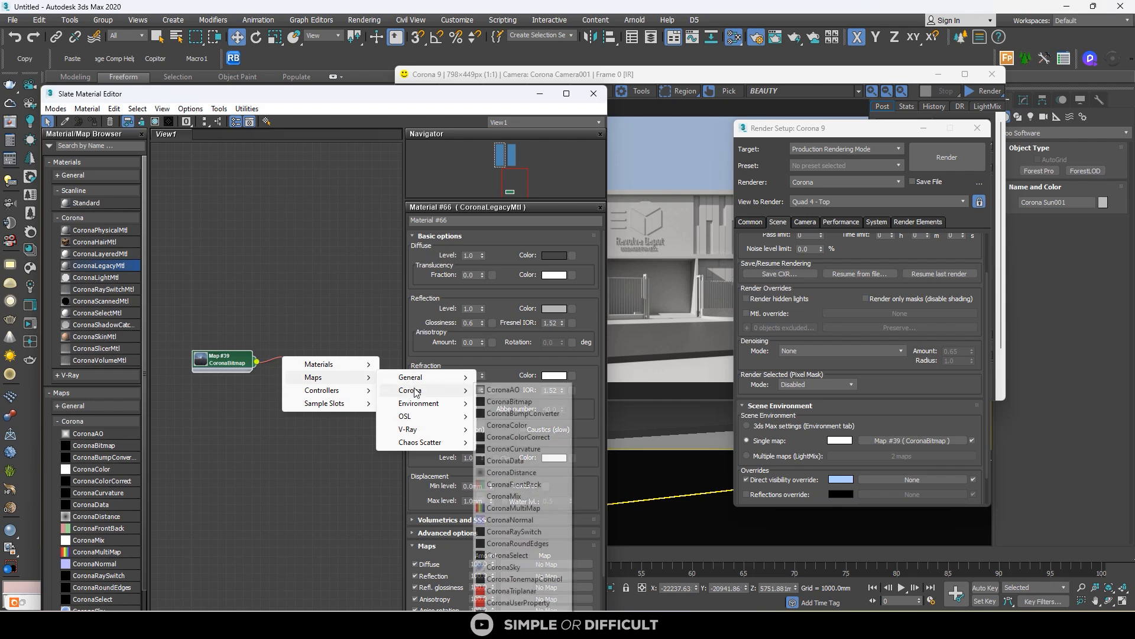
click(536, 437)
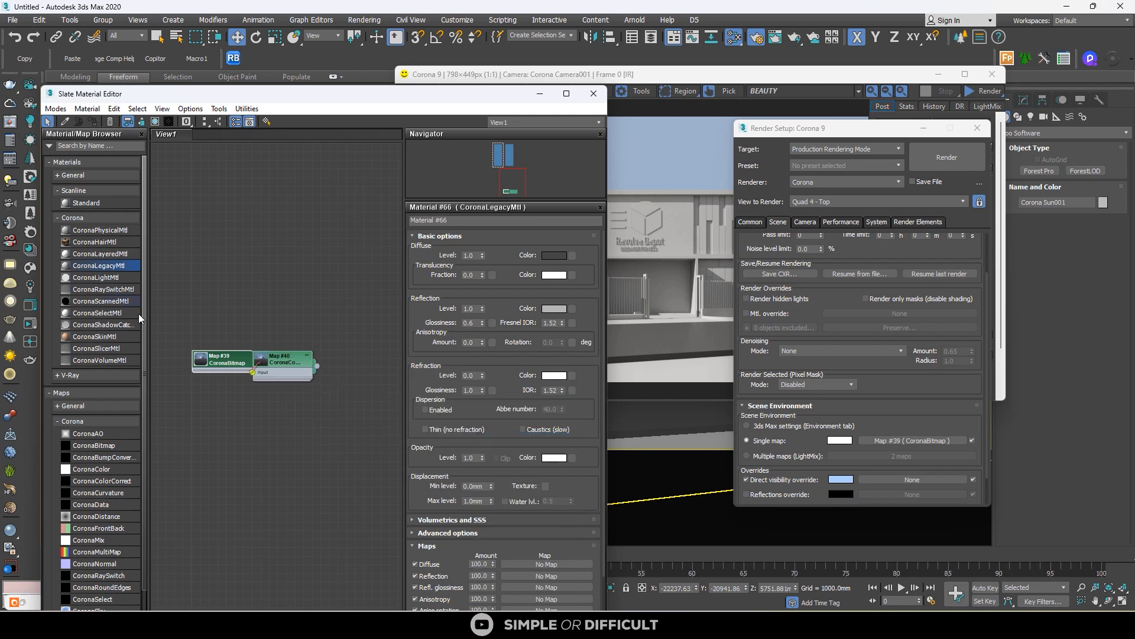
drag(420, 374, 921, 441)
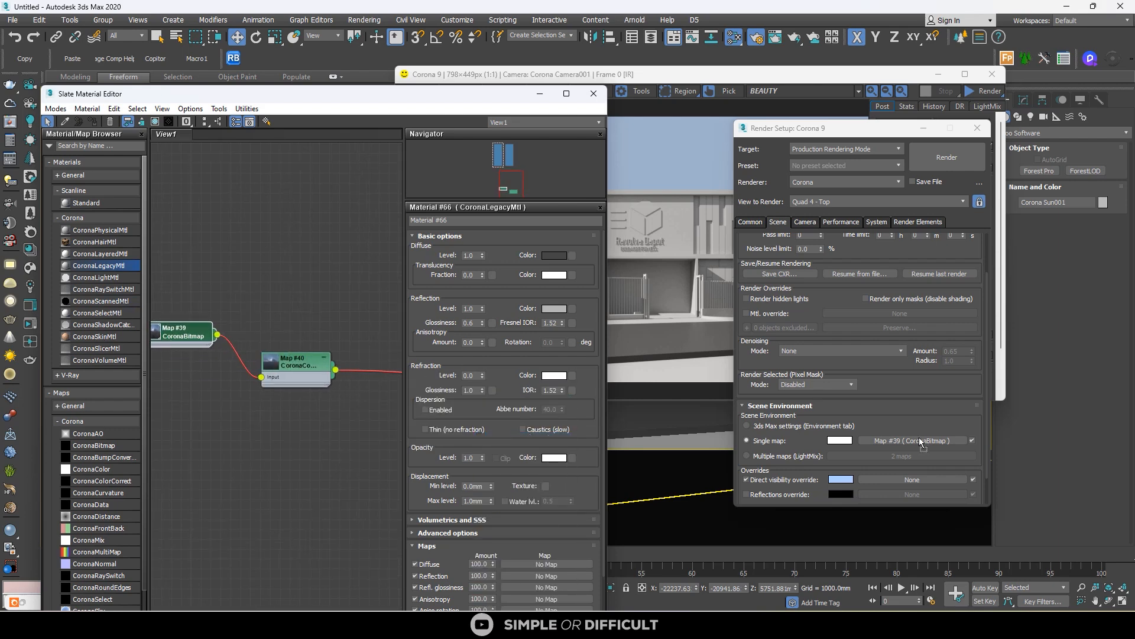
click(846, 354)
Step: Save the scene as revolve in the 3ds Max scenes folder
click(927, 98)
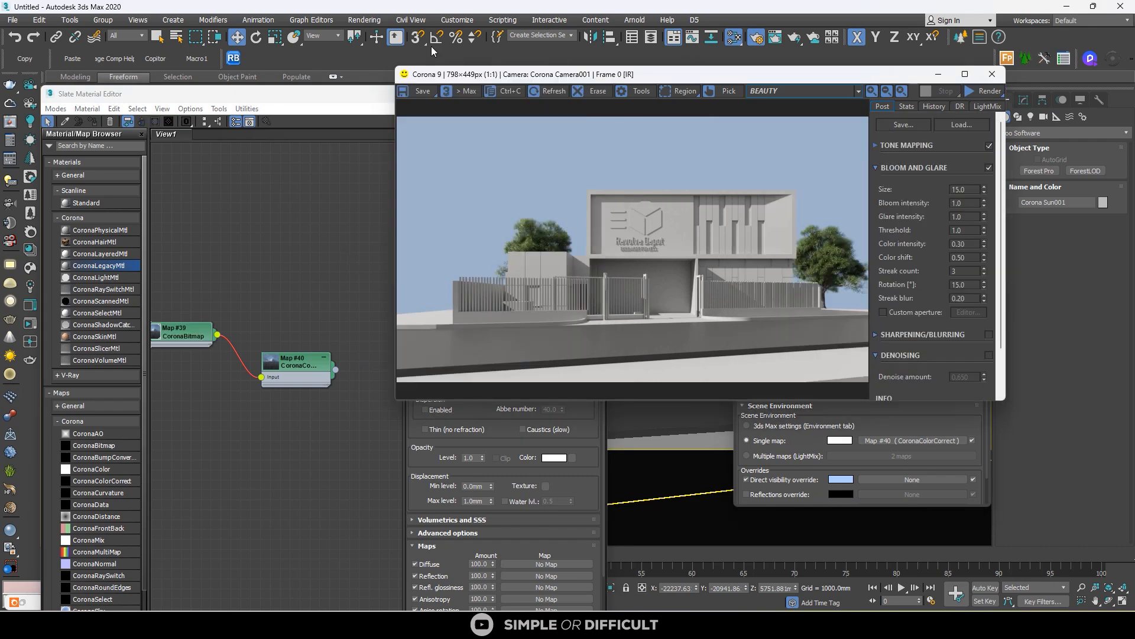
click(12, 19)
click(26, 112)
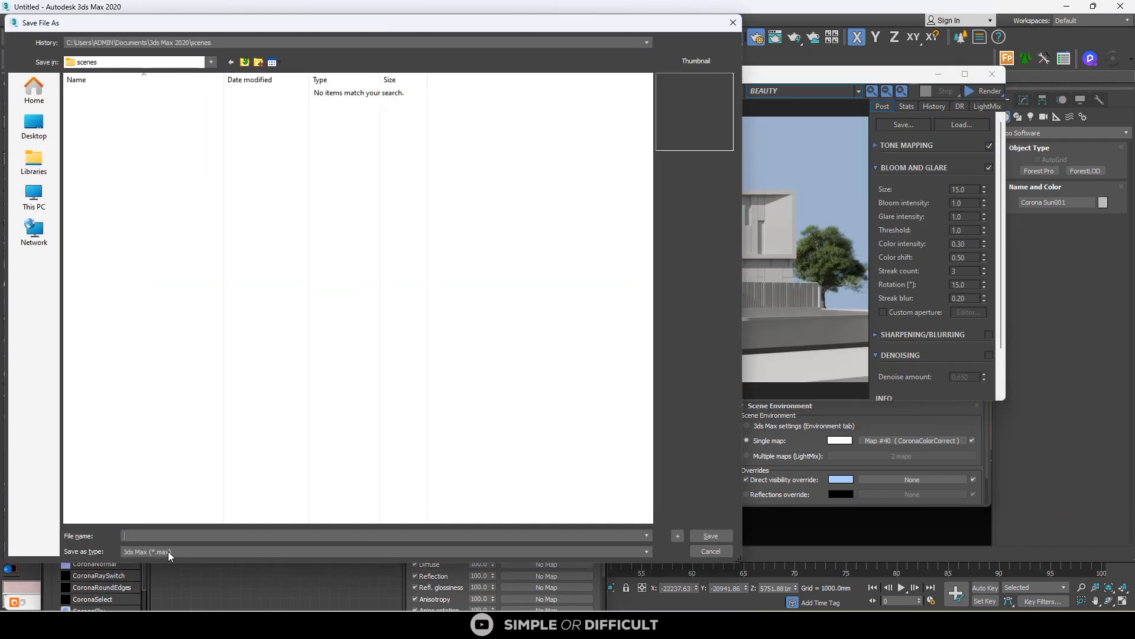
text(revolve)
key(Return)
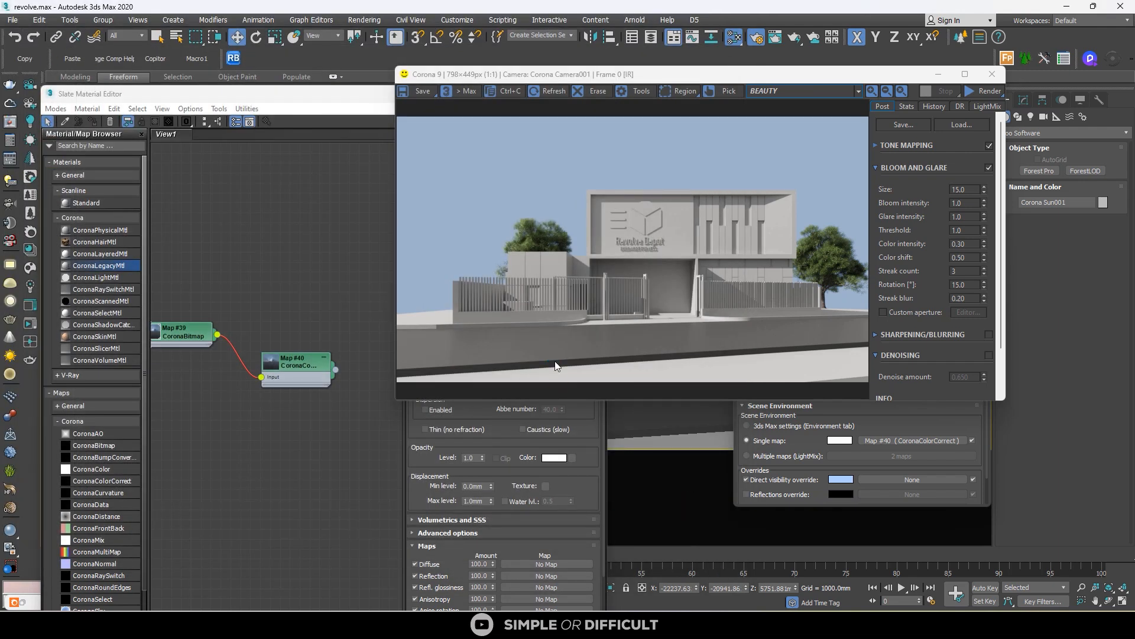
Step: Restart interactive rendering and turn off the direct visibility override so the HDRI sky is used as the background
drag(986, 94, 986, 131)
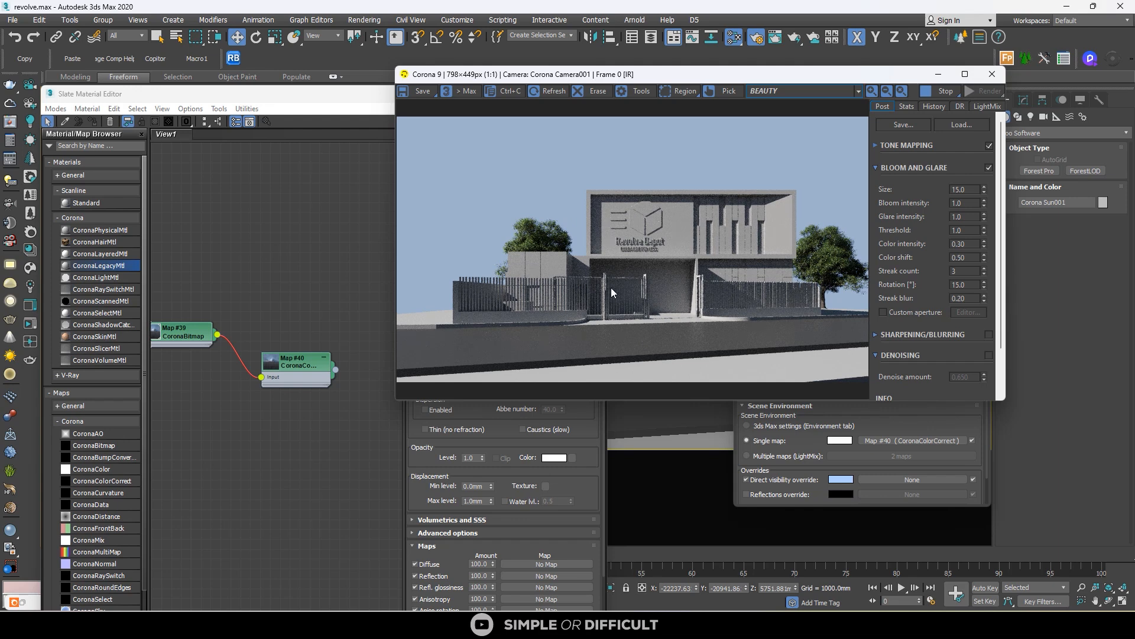
click(746, 479)
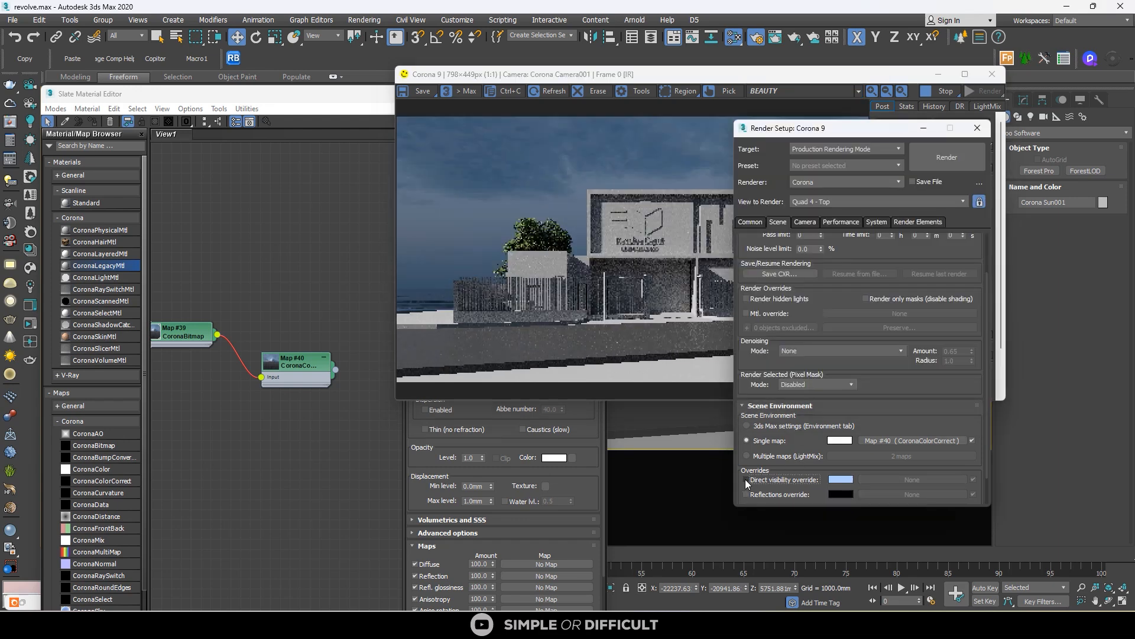
click(696, 335)
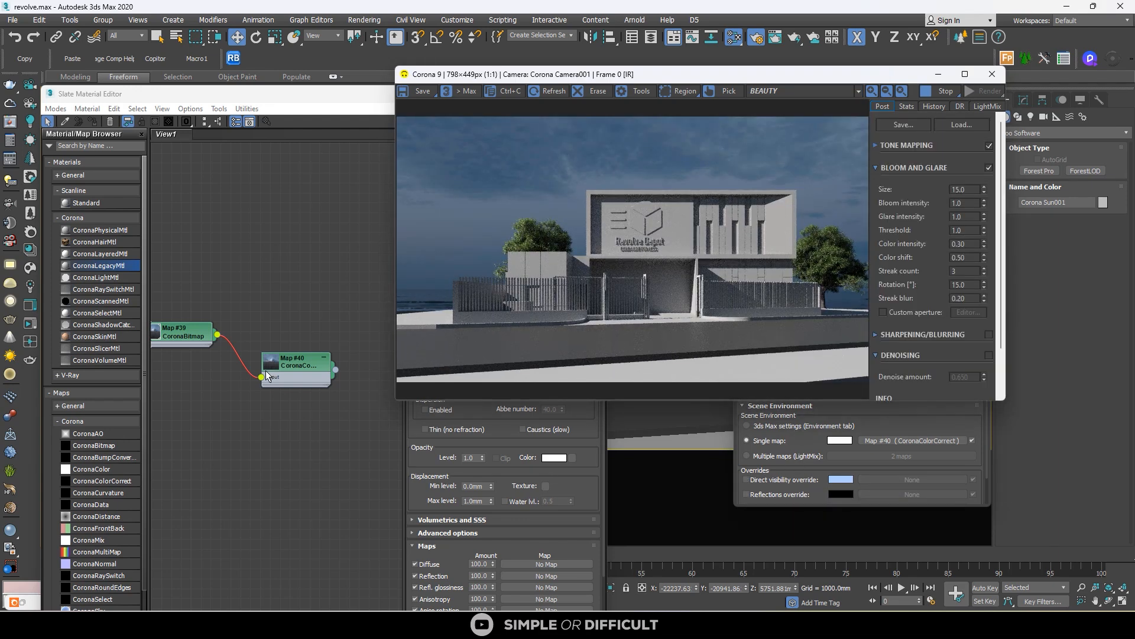
Step: Open the CoronaColorCorrect map's parameters and set its linear HDR exposure to 2.0
click(292, 361)
double_click(293, 360)
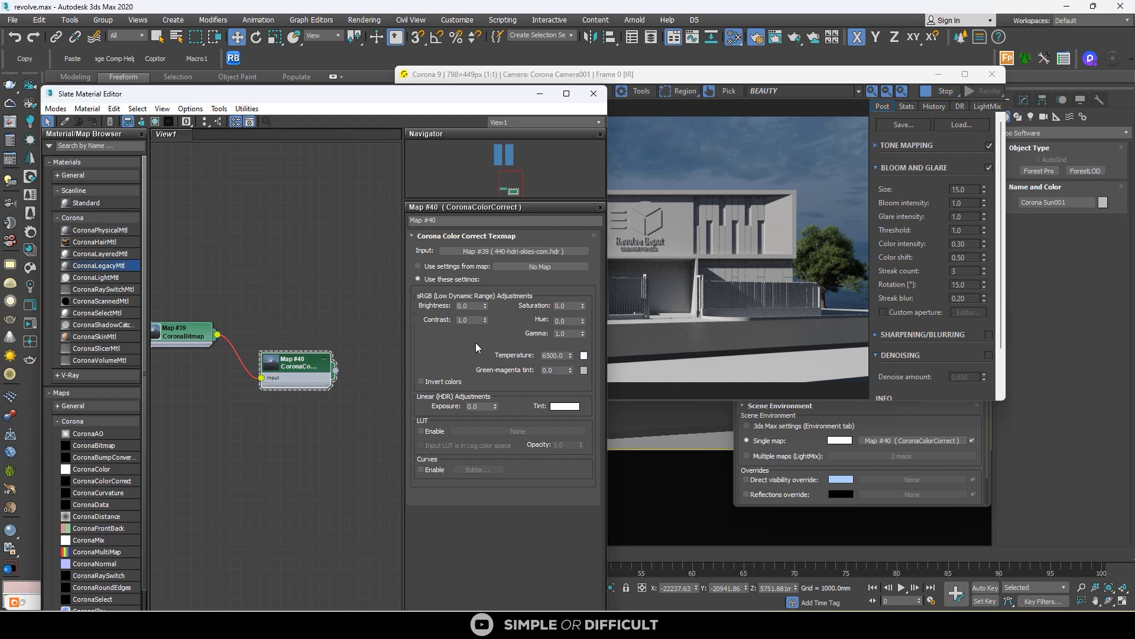
double_click(482, 406)
text(2)
key(Return)
click(735, 232)
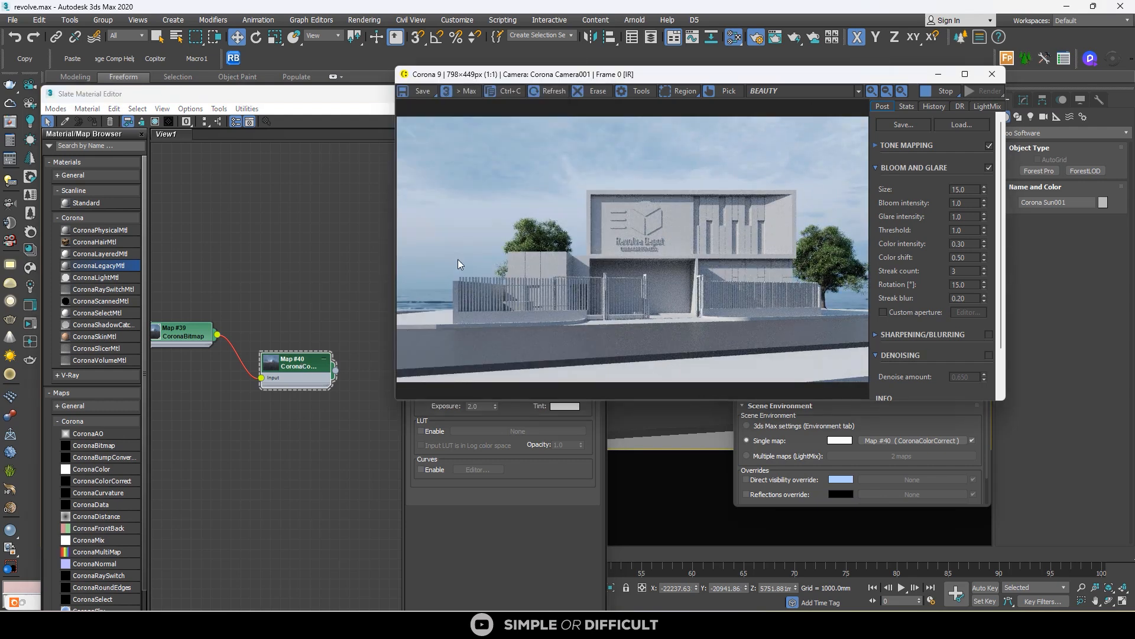
Step: Select the Corona Sun in the top viewport and switch the light off
drag(333, 101, 621, 354)
scroll(217, 371, up, 2)
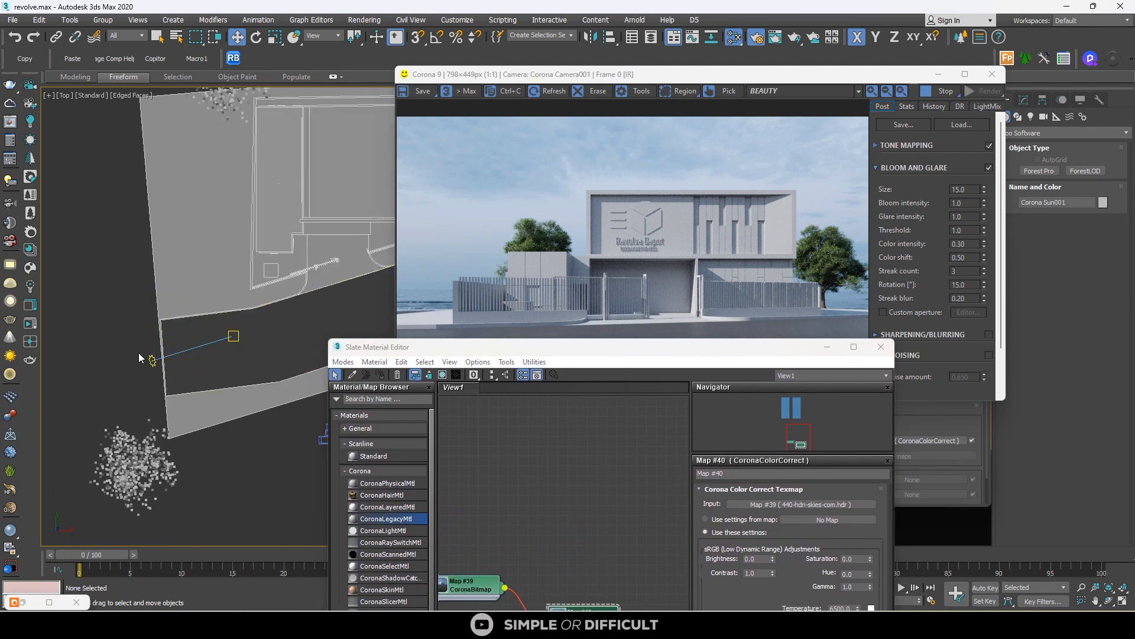
click(1026, 100)
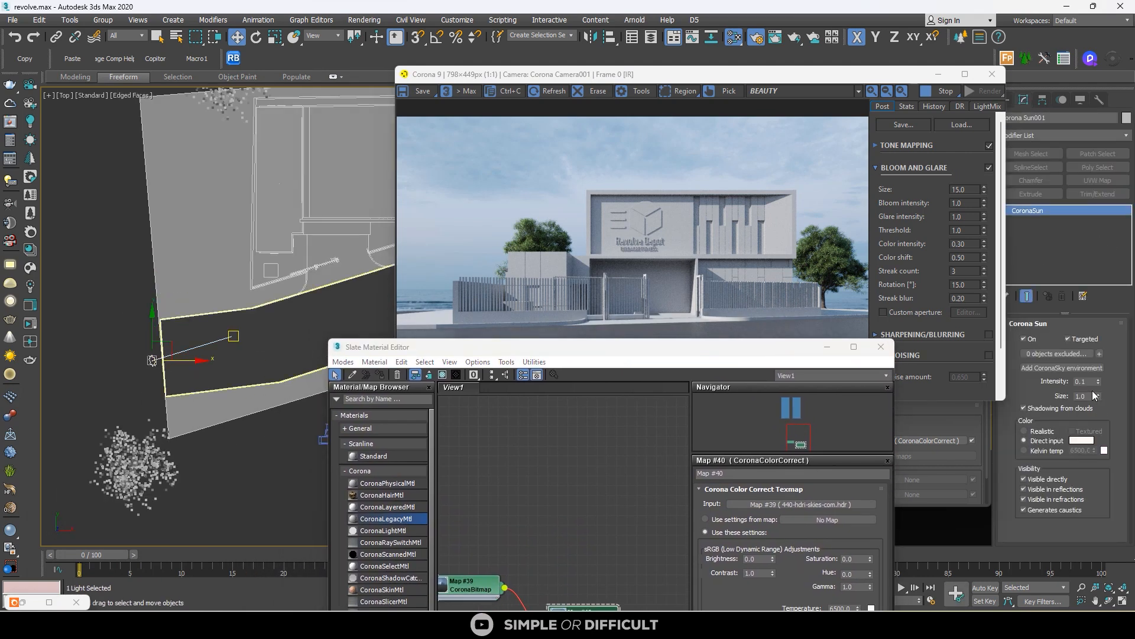
click(1026, 340)
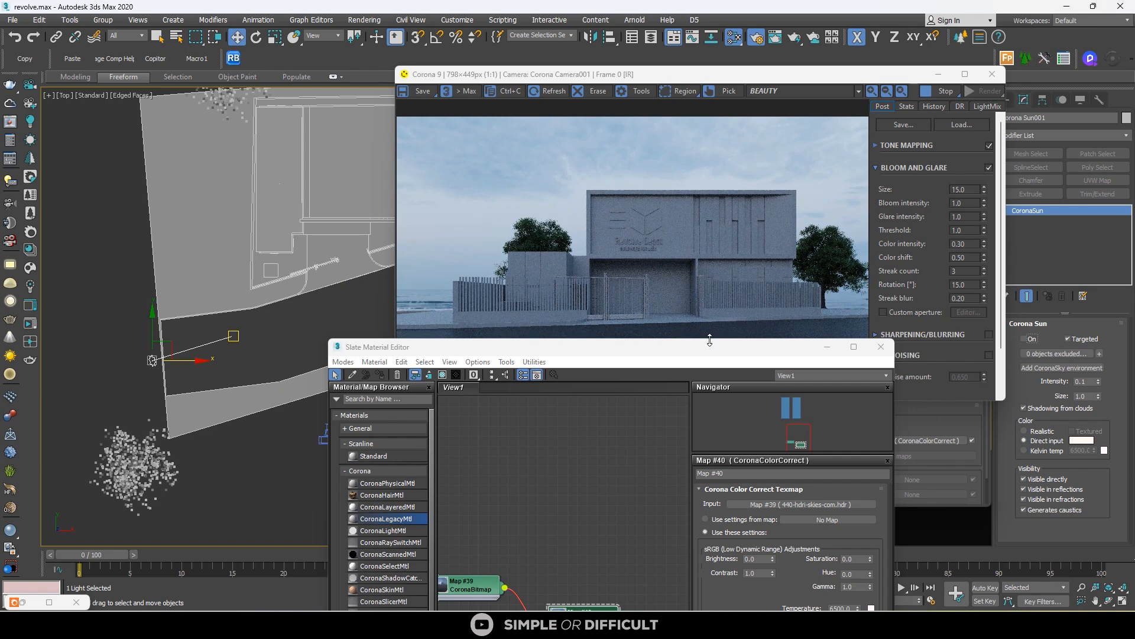
Step: Rearrange the material editor and frame buffer to see both, and set the CoronaColorCorrect map's exposure to 3.0
click(854, 347)
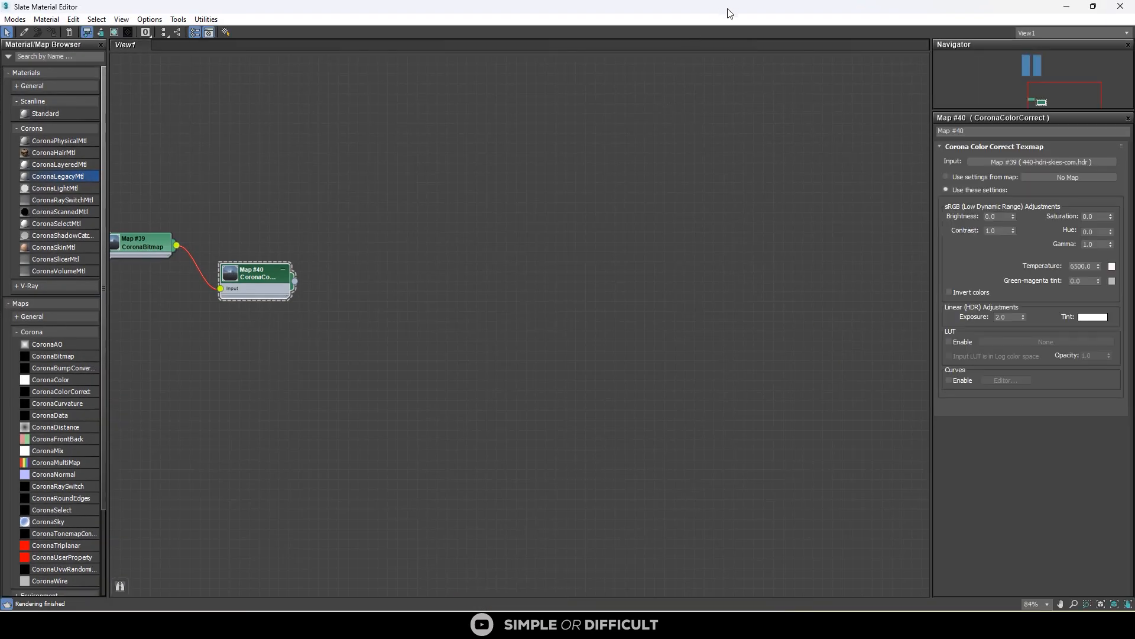
drag(728, 10, 150, 69)
drag(666, 72, 734, 86)
click(130, 344)
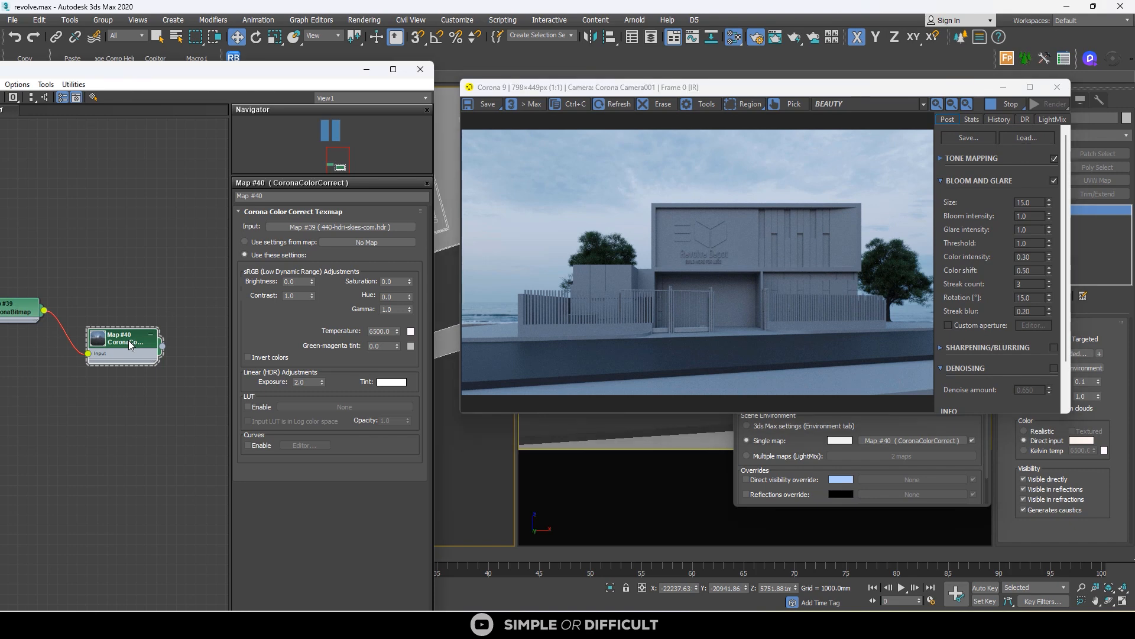
drag(319, 383, 277, 385)
text(3)
key(Return)
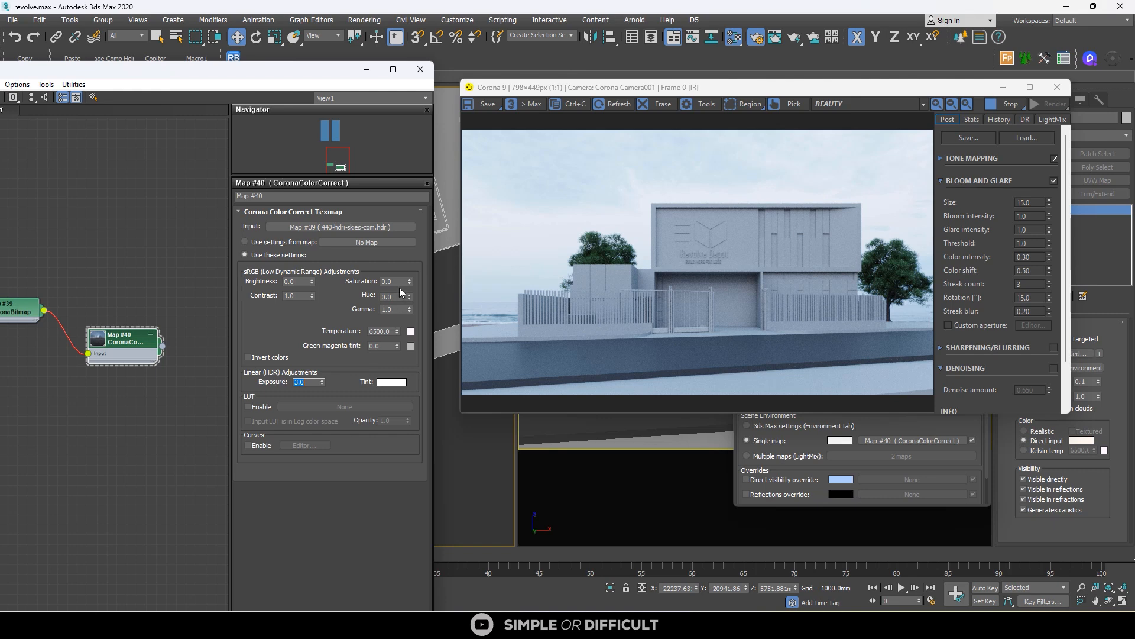
Step: Open the HDRI CoronaBitmap's parameters and try environment rotations of 30 and 60 degrees
scroll(121, 314, down, 2)
double_click(6, 316)
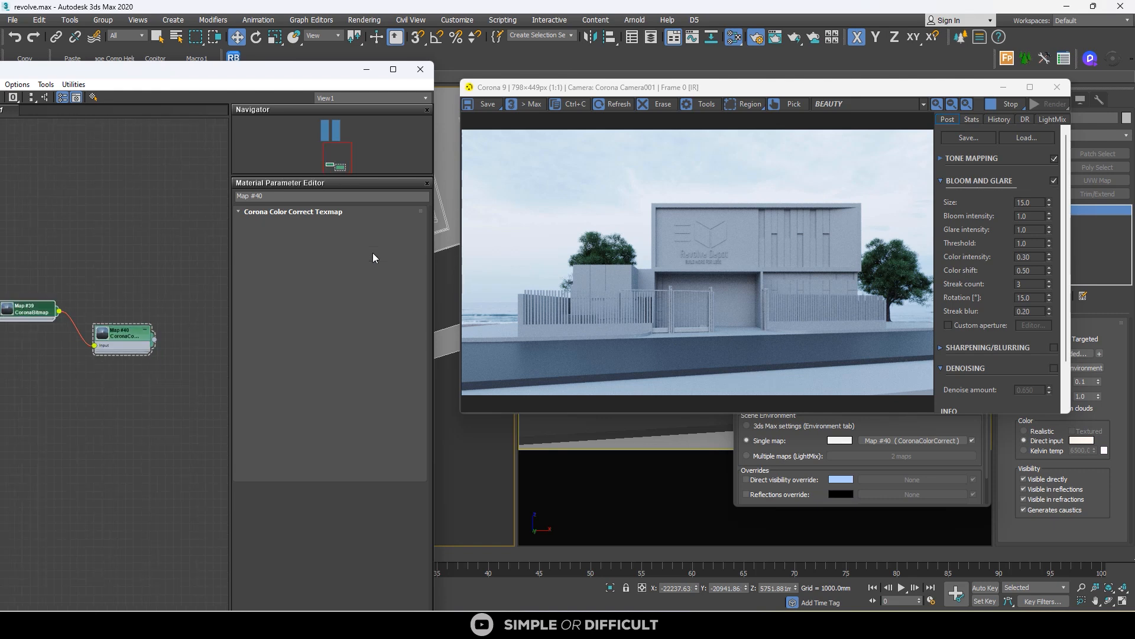
click(402, 310)
text(30)
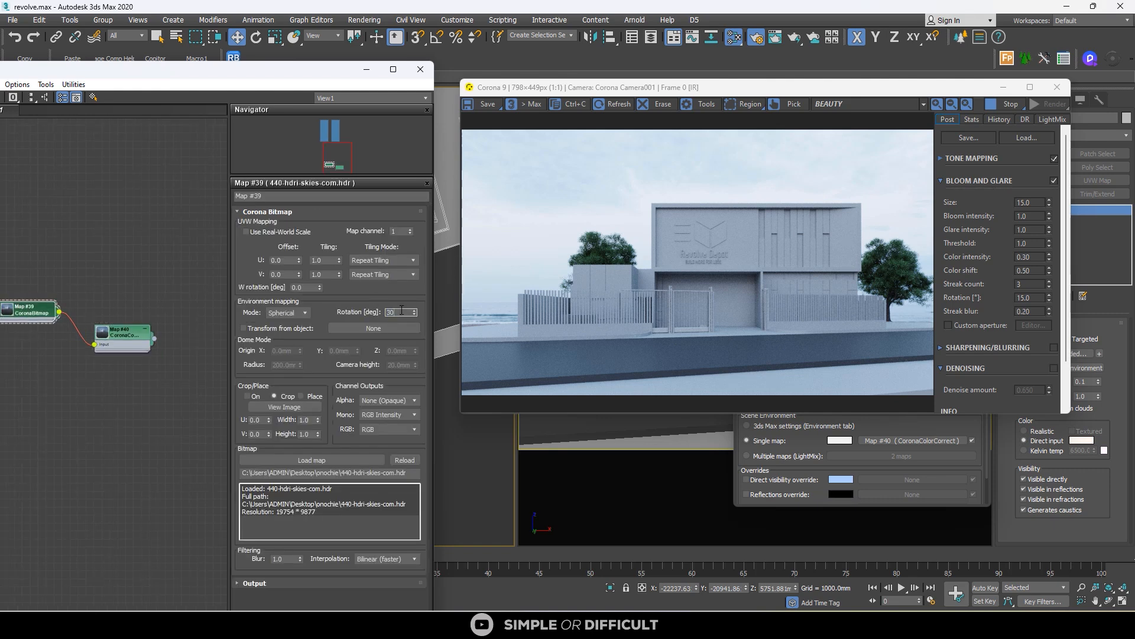
key(Return)
text(6)
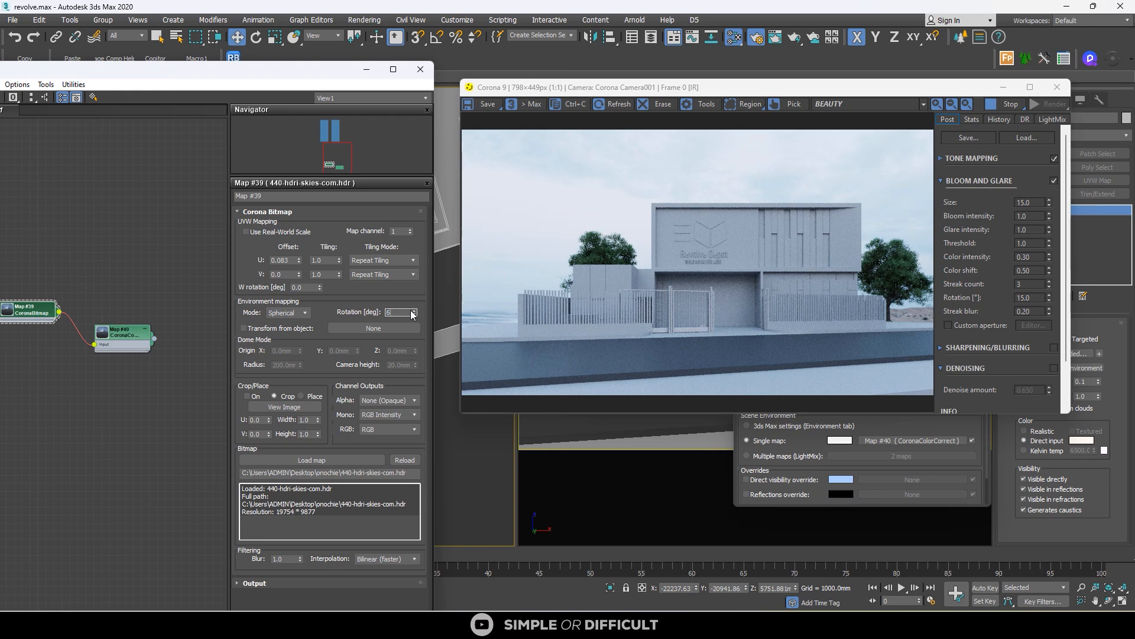
text(0)
key(Return)
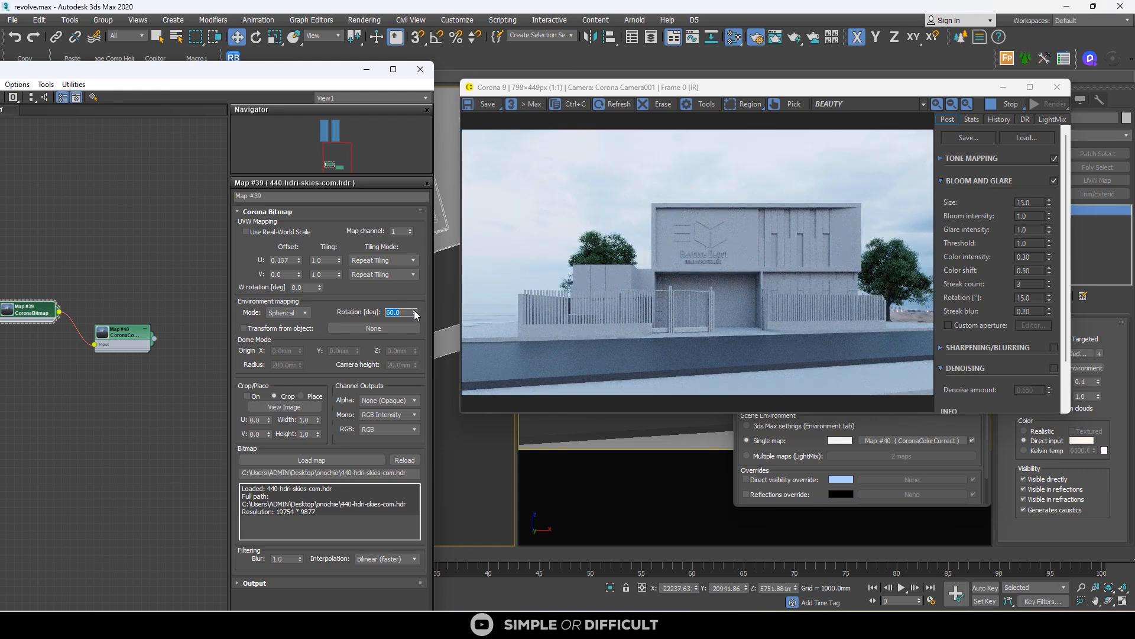
Step: Turn off ACES OT in the tone mapping and add Reinhard Highlight Compression with a value of 55.0
click(940, 158)
click(947, 253)
click(958, 269)
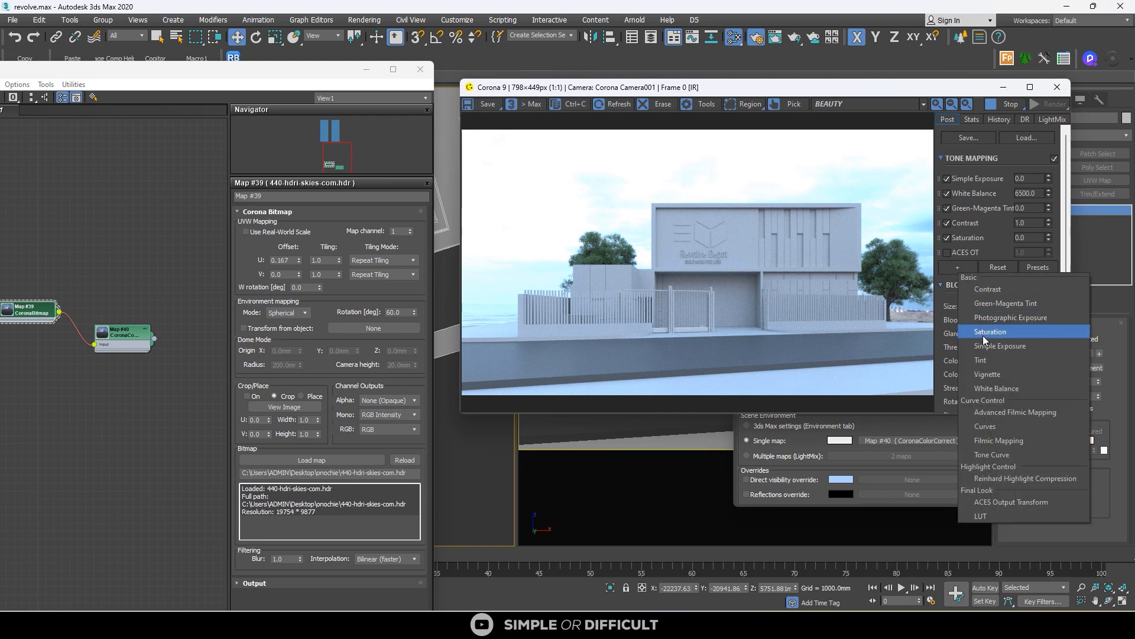
key(Escape)
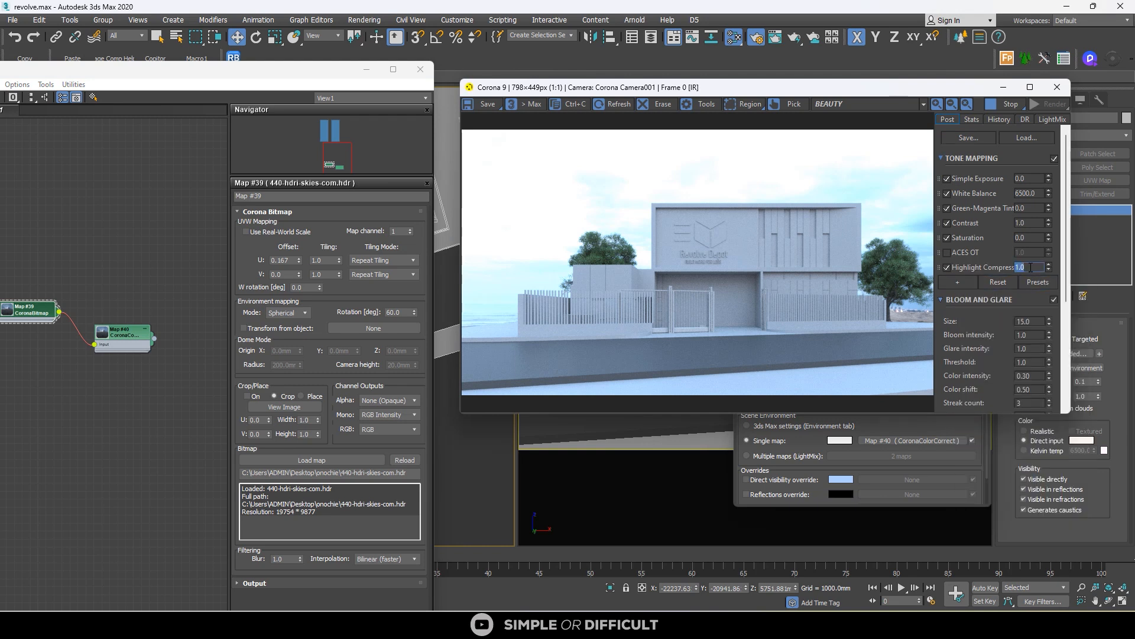
key(Return)
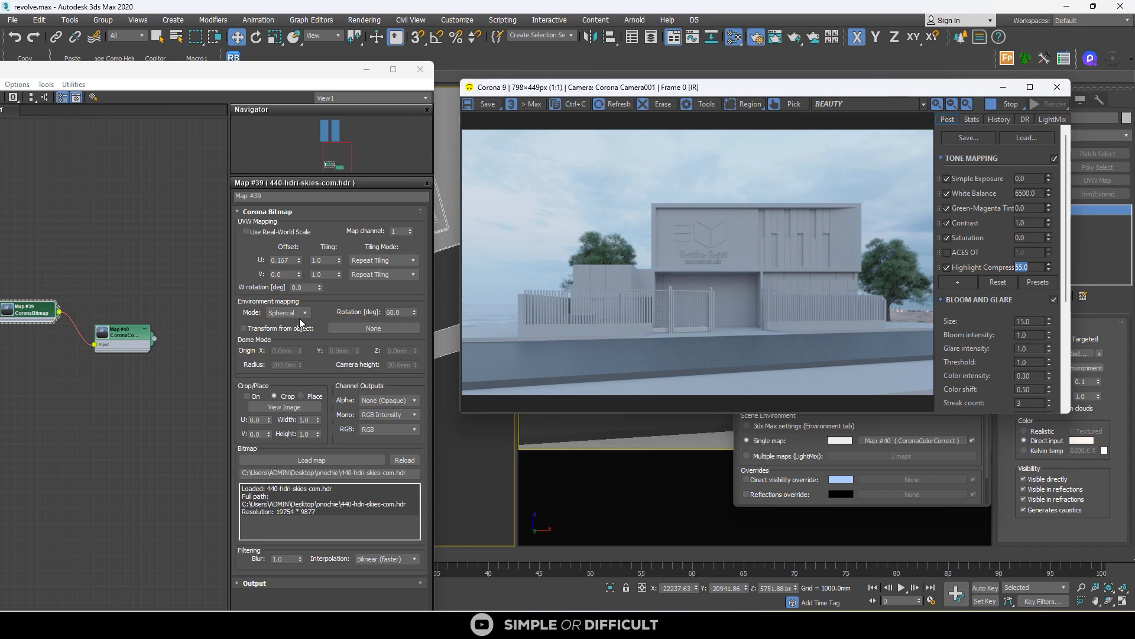
Step: Try environment rotations of 90, 120 and 150 degrees on the HDRI CoronaBitmap
double_click(399, 312)
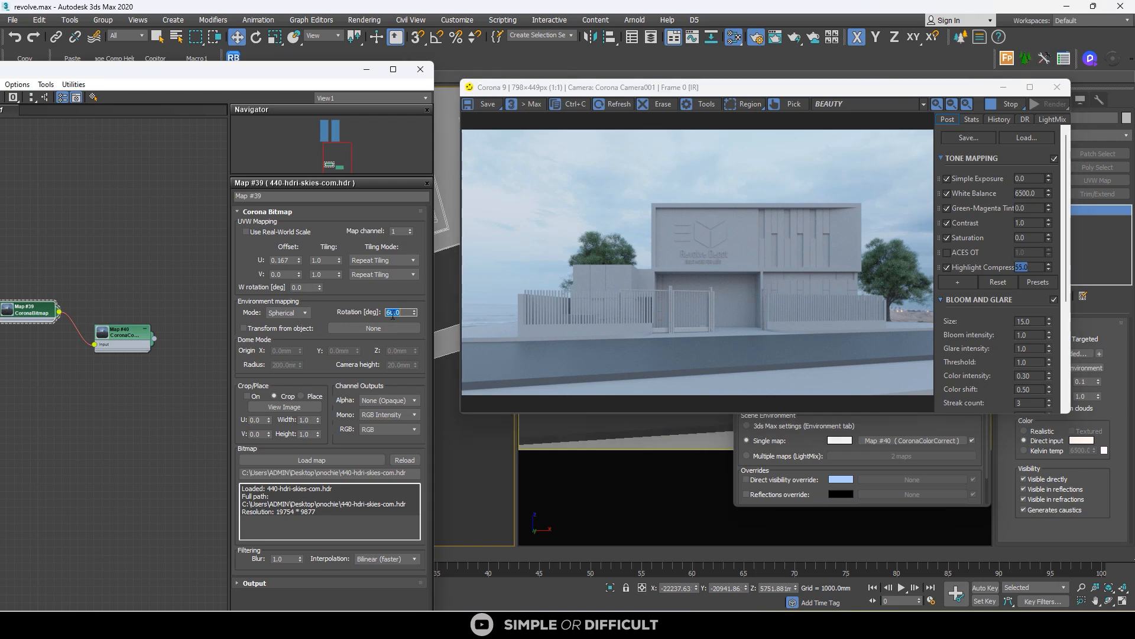
text(90)
key(Return)
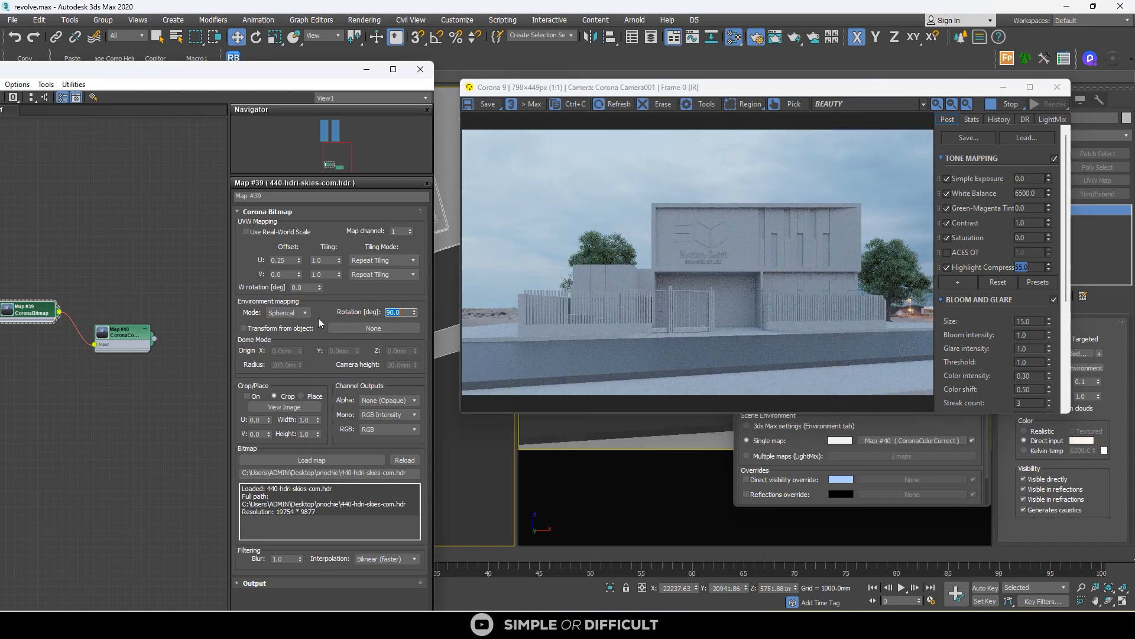
text(120)
key(Return)
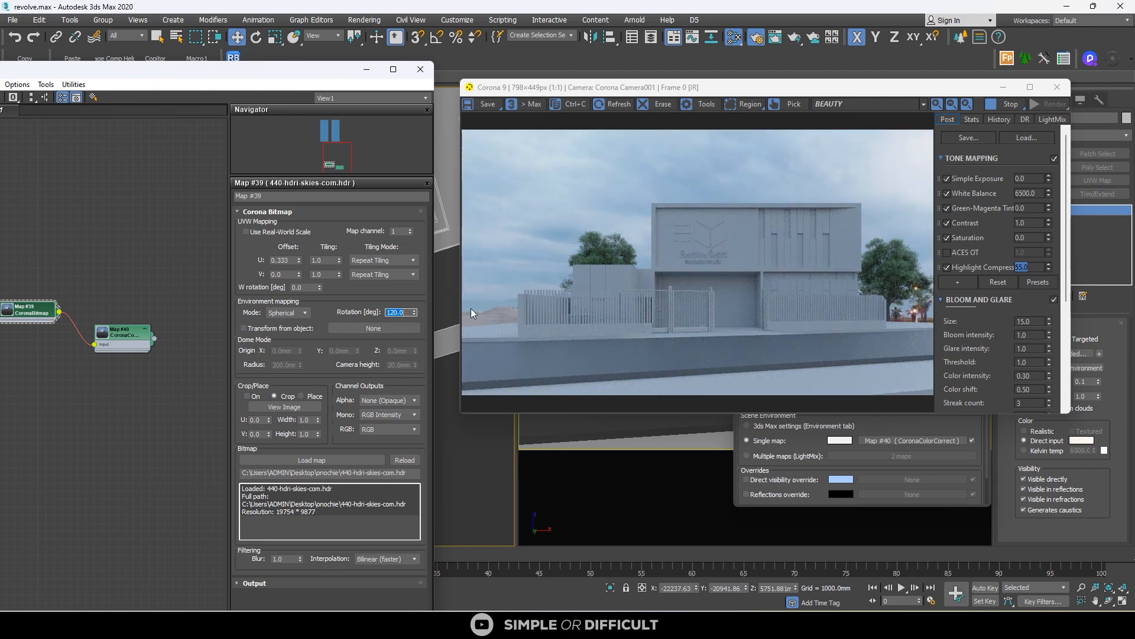
text(150)
key(Return)
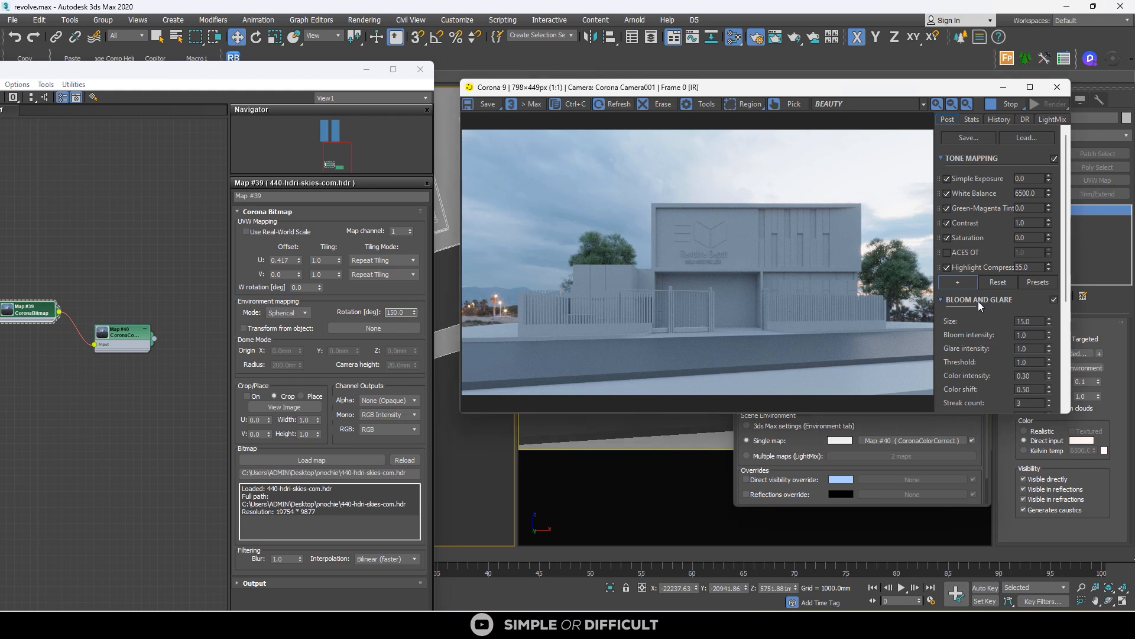
Step: Add a LUT operator to the frame buffer's tone mapping stack
click(958, 282)
click(1018, 519)
click(956, 283)
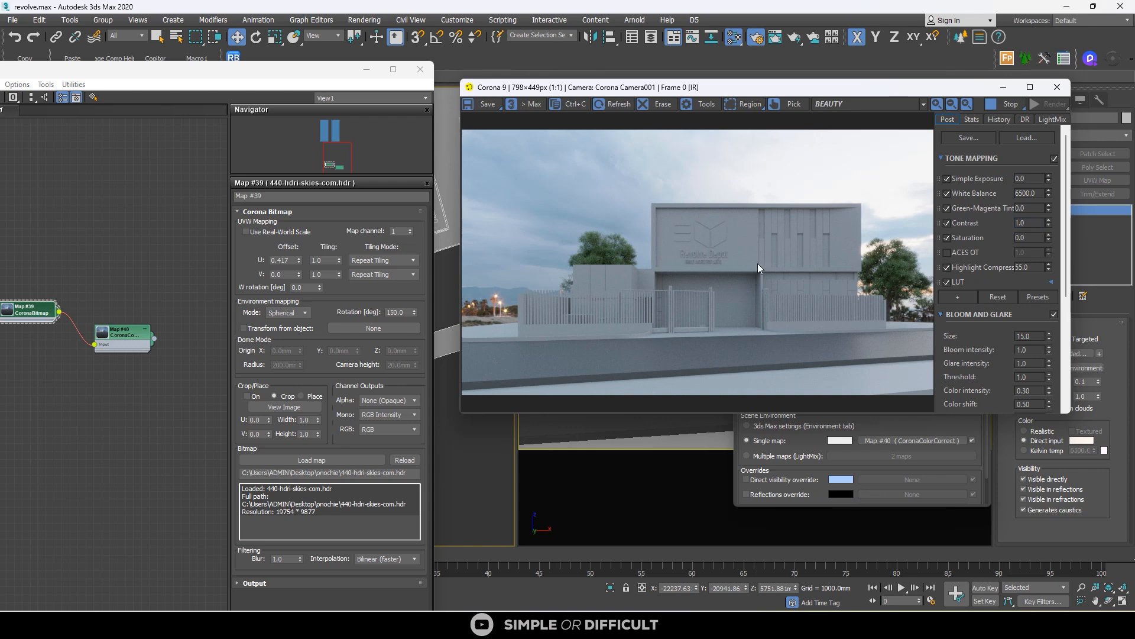
Step: Try an HDRI rotation of 270 degrees, set it to 210 degrees, and check the render at full window size
double_click(400, 313)
key(Return)
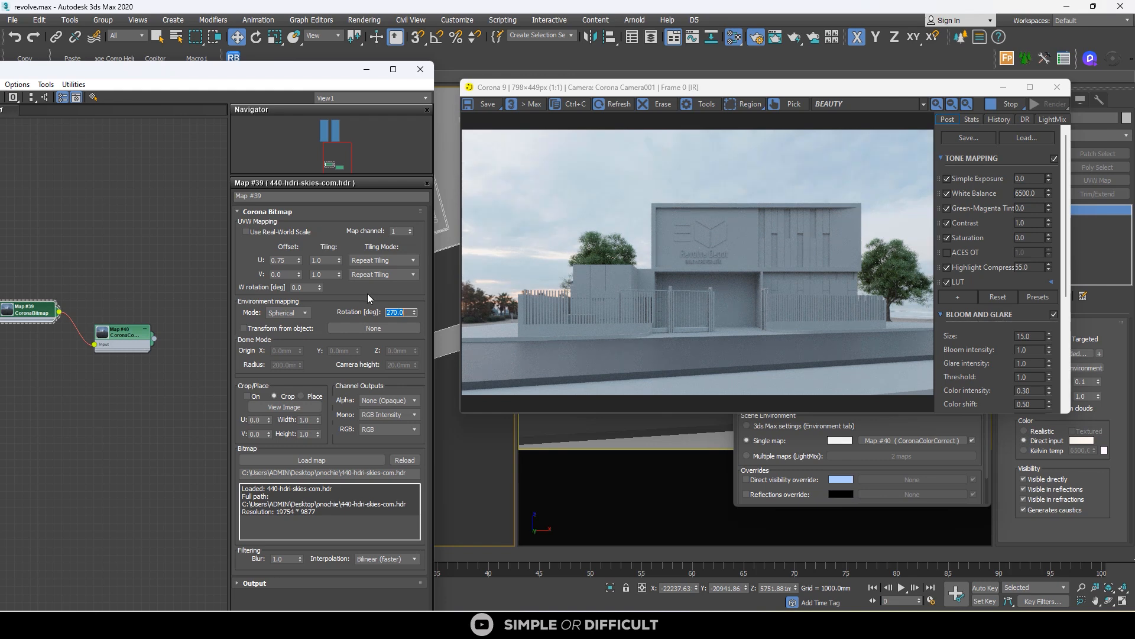
text(10)
key(Return)
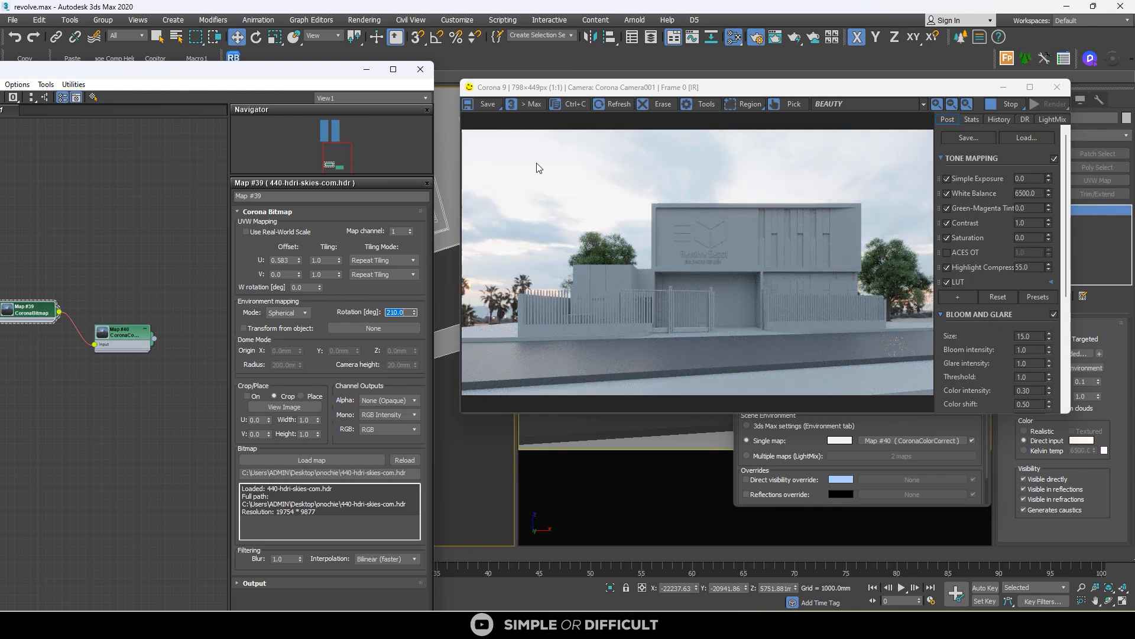
click(1029, 86)
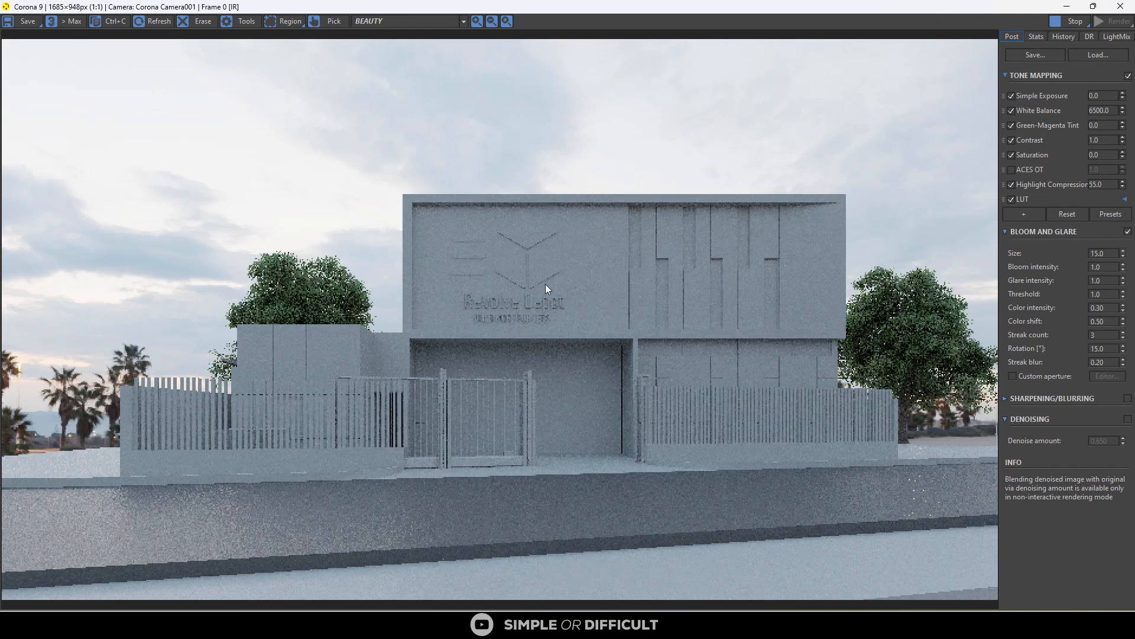
drag(1045, 8, 1048, 48)
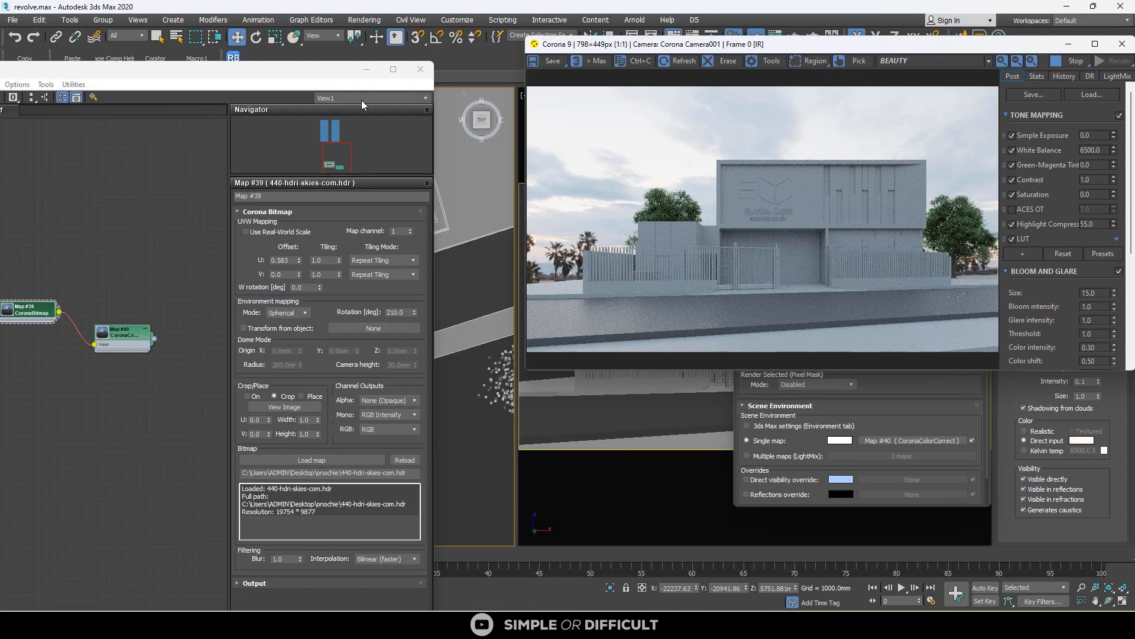
Step: Select the Corona camera in the top viewport and move it farther back from the building and slightly sideways along X
click(361, 70)
scroll(187, 398, down, 2)
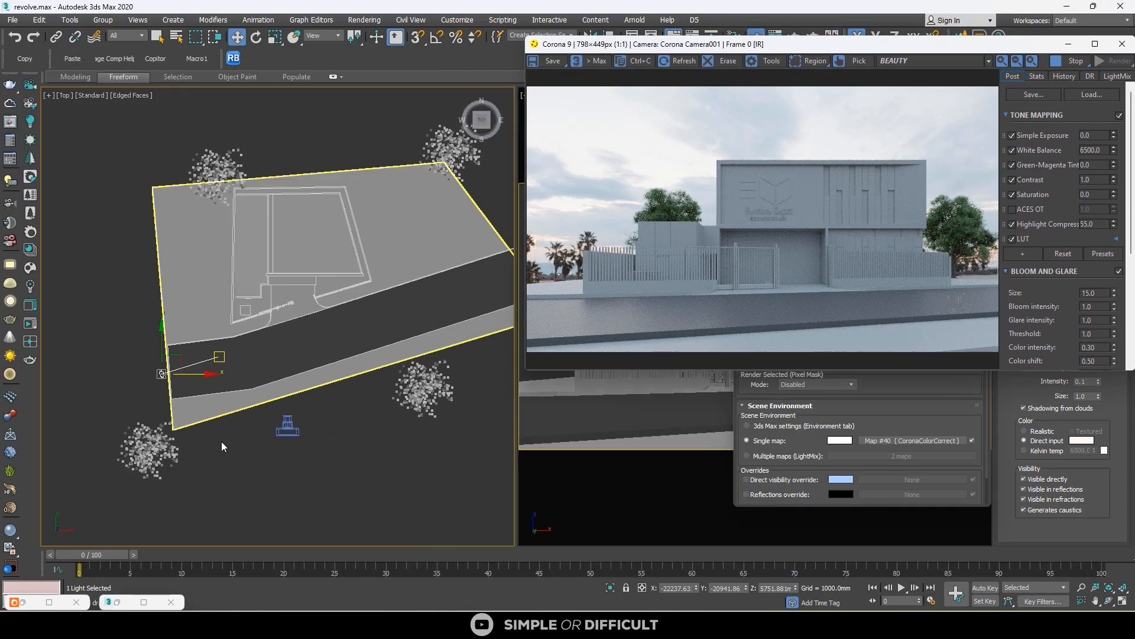
click(288, 423)
drag(288, 394, 299, 426)
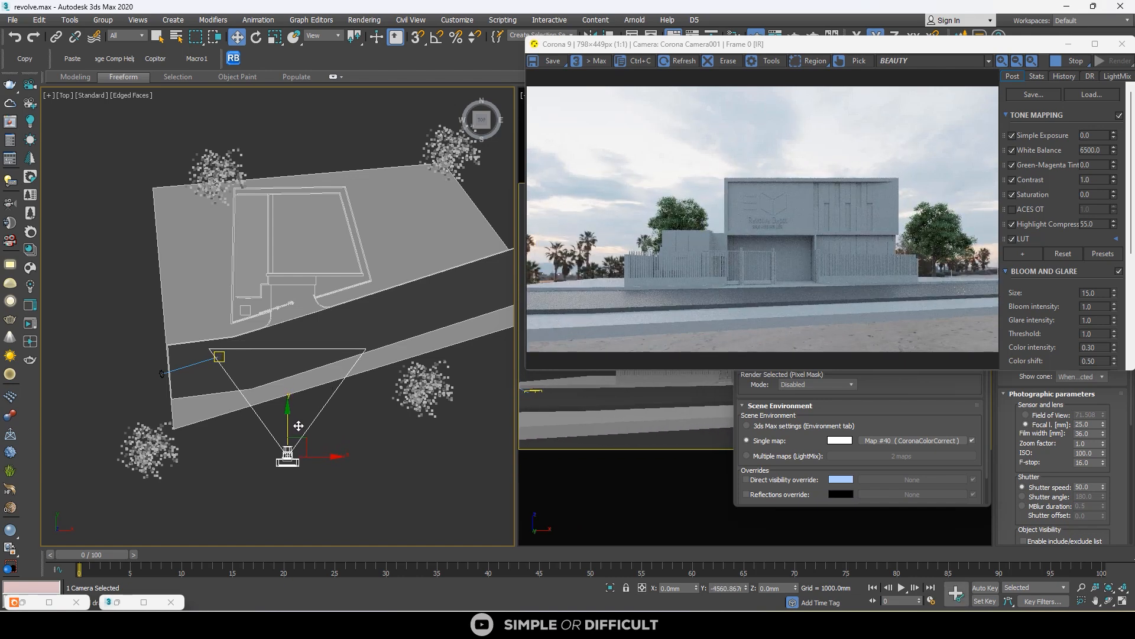
drag(326, 455, 334, 453)
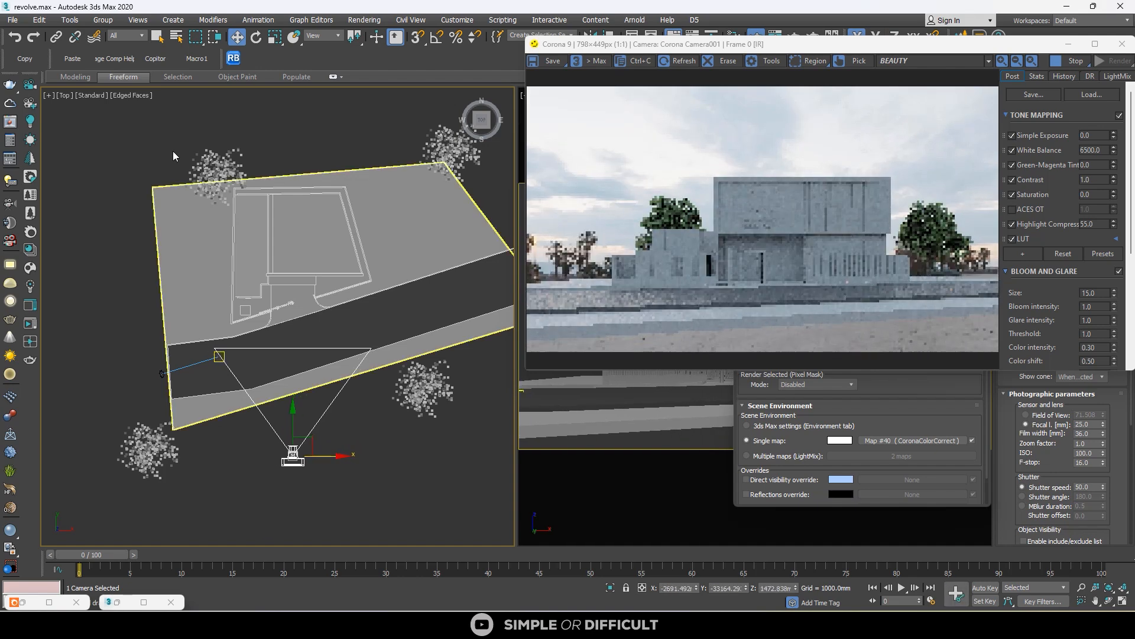
click(110, 58)
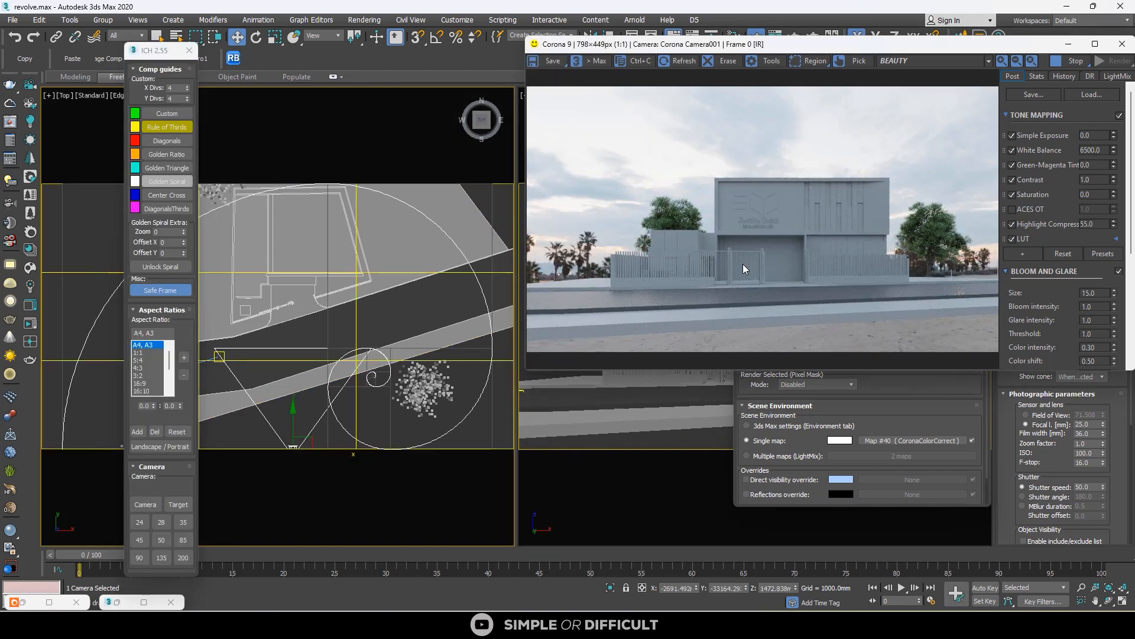
click(189, 50)
click(411, 275)
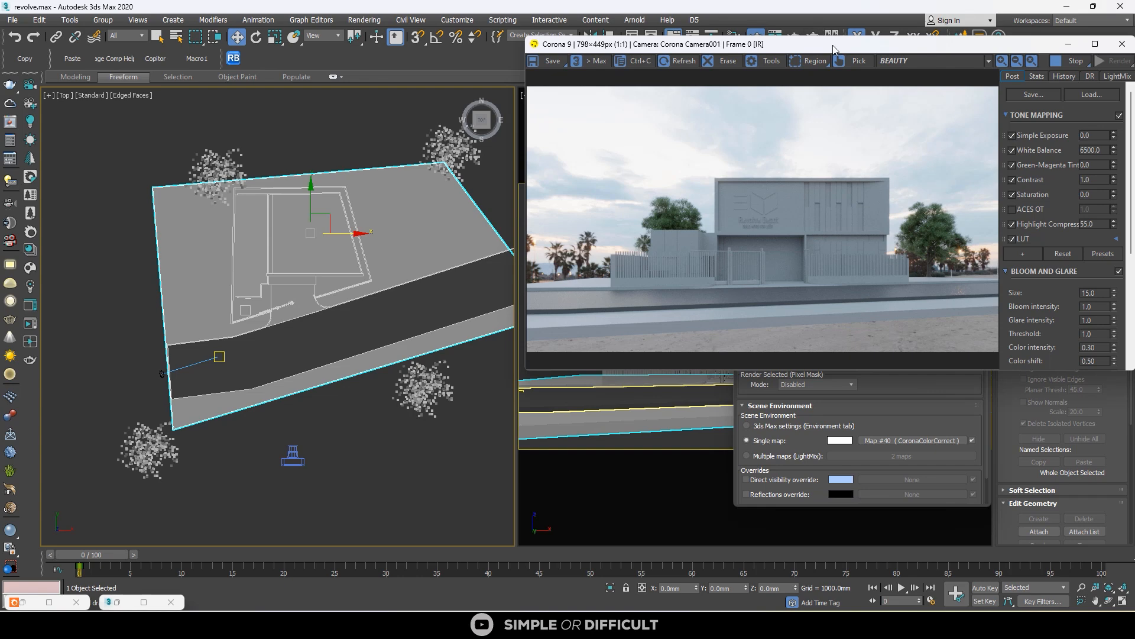
Step: Clear the camera viewport of the frame buffer and display the rule of thirds and golden spiral composition guides over it
drag(833, 49, 181, 100)
click(608, 247)
click(923, 127)
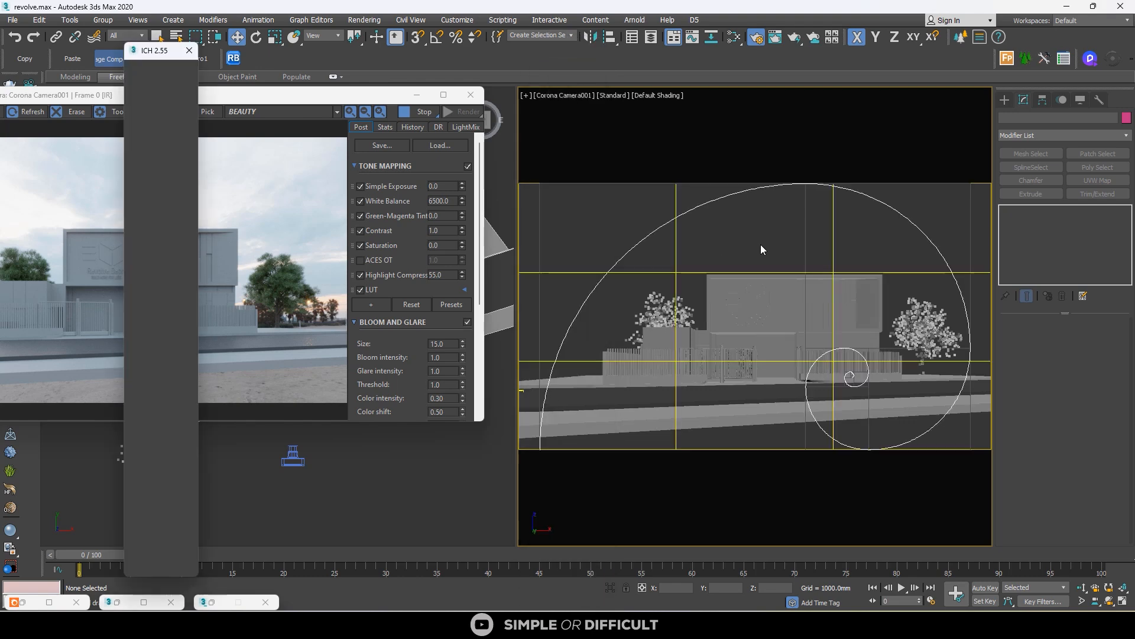
Step: Reframe the camera view by shifting it and moving closer, positioning the building against the composition guides
middle_drag(771, 278, 717, 275)
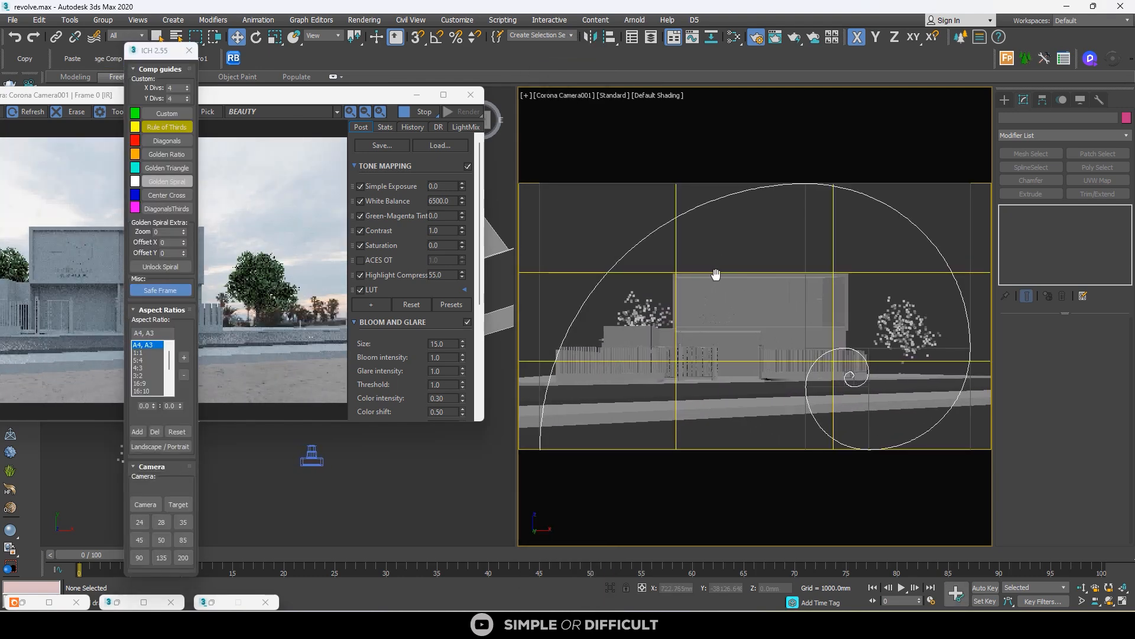
drag(264, 96, 424, 93)
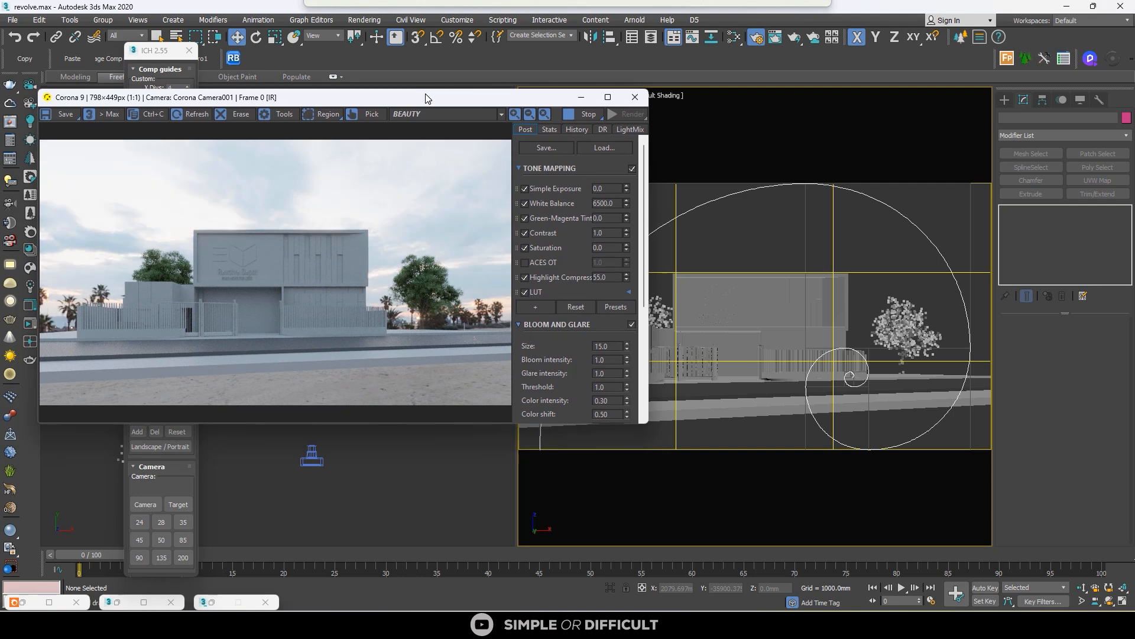
middle_drag(782, 275, 795, 271)
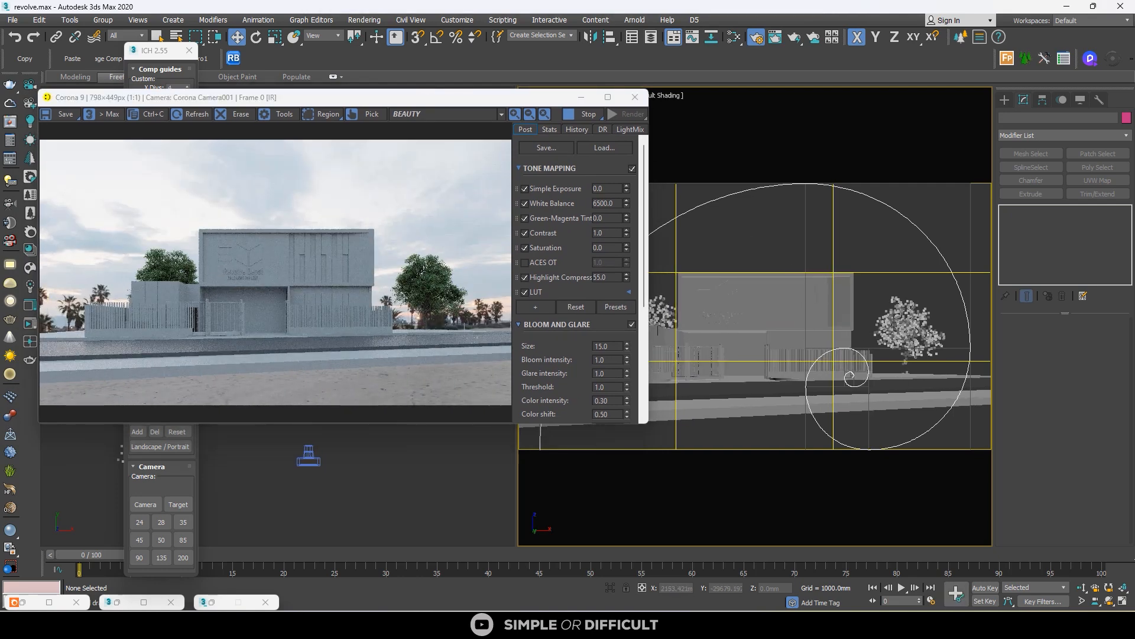
mouse_move(712, 346)
mouse_down()
mouse_move(714, 331)
mouse_move(728, 357)
mouse_up()
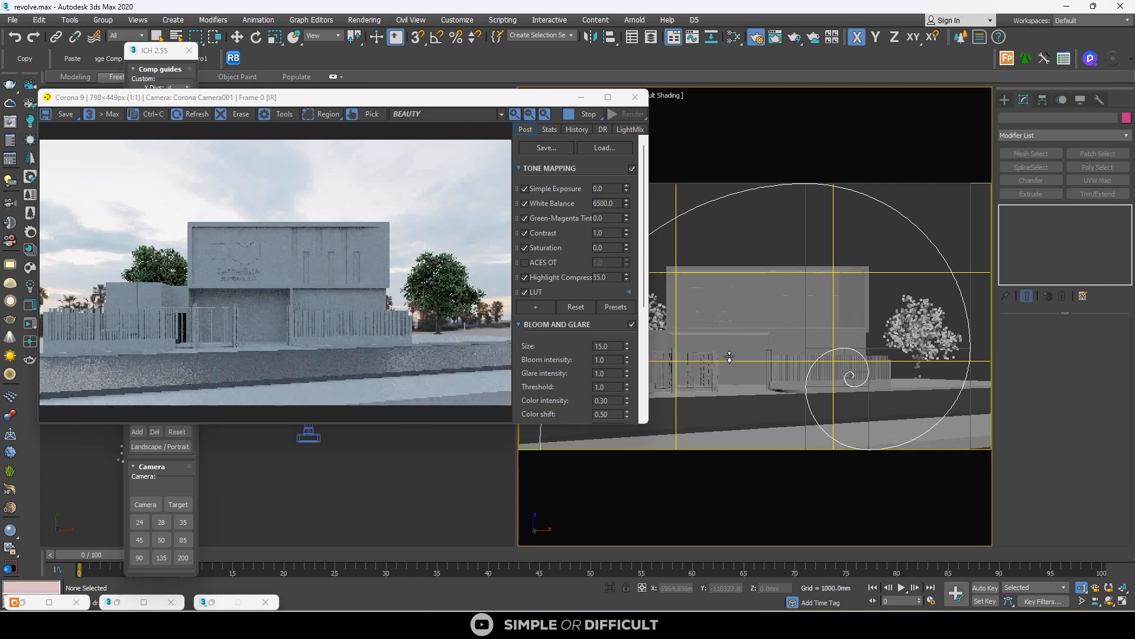
middle_drag(728, 357, 755, 340)
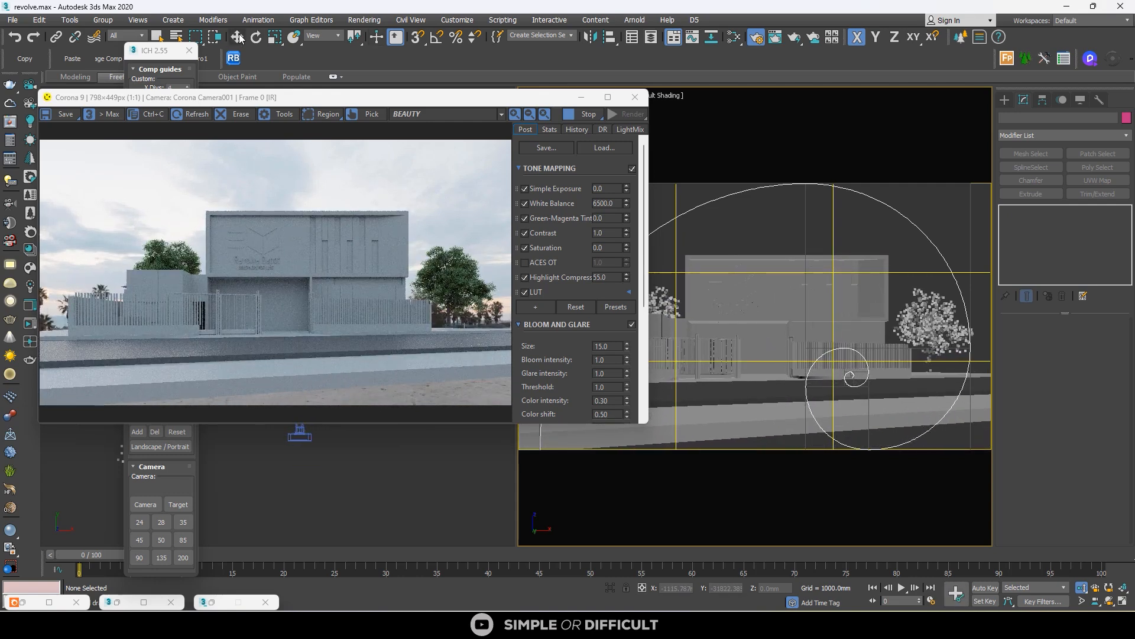
Step: Remove the composition guides from the camera viewport and clear the frame buffer away from it
click(185, 470)
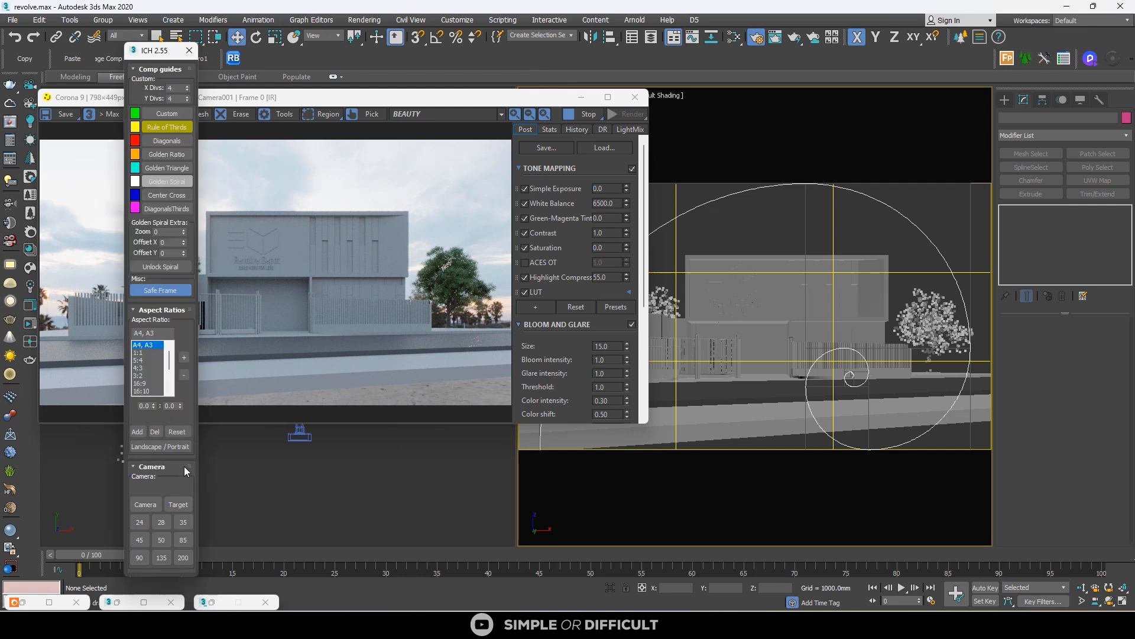
click(188, 51)
drag(414, 97, 262, 106)
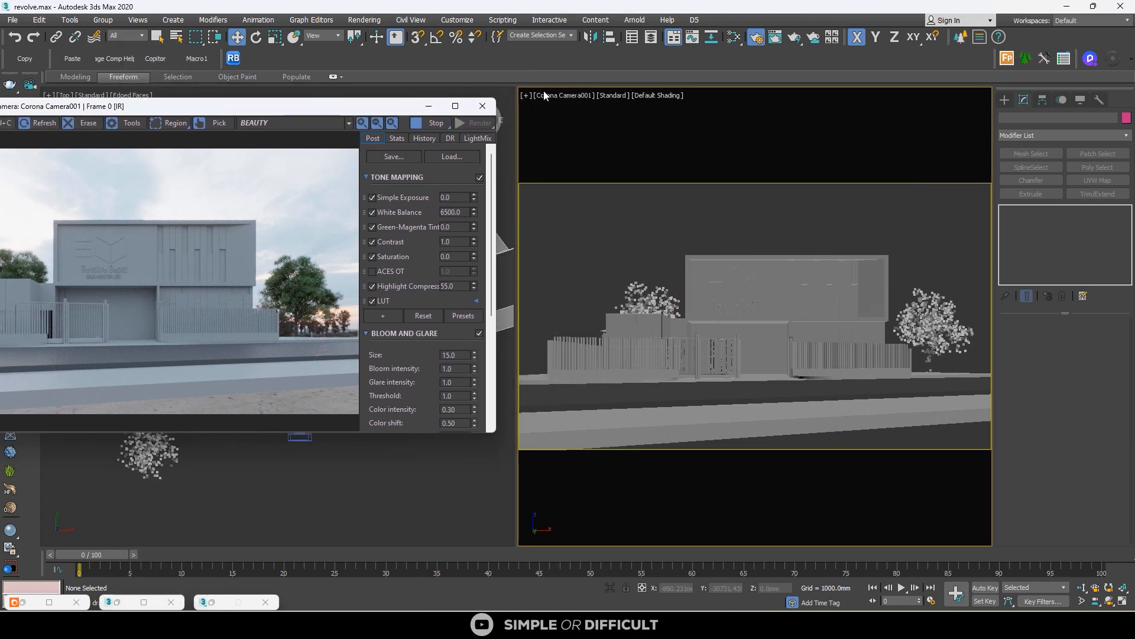
Step: Select the Corona camera of the active view and set its Z height to 1350 mm
click(565, 95)
click(609, 324)
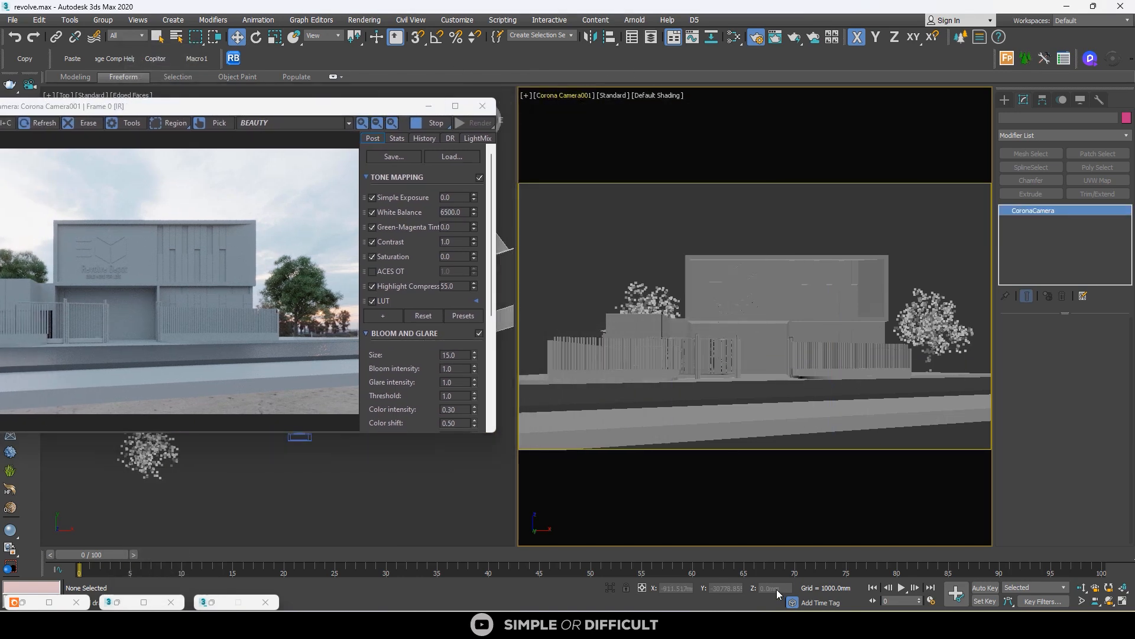
click(777, 588)
text(1350)
key(Return)
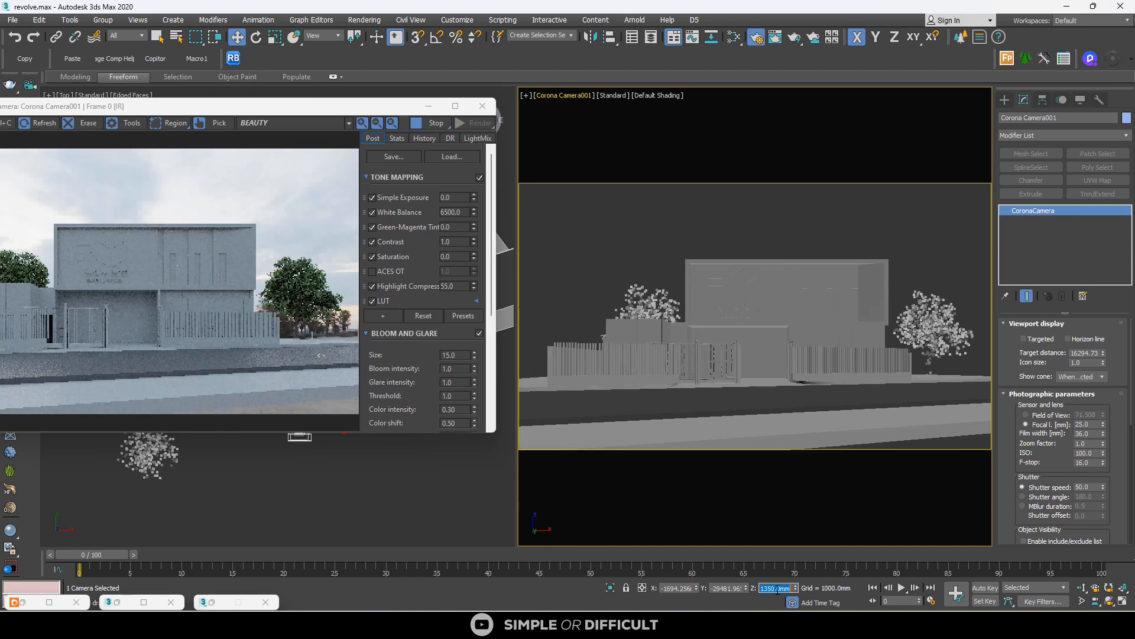
Step: Make the Corona camera targeted, select its target and raise it slightly along Z
click(528, 98)
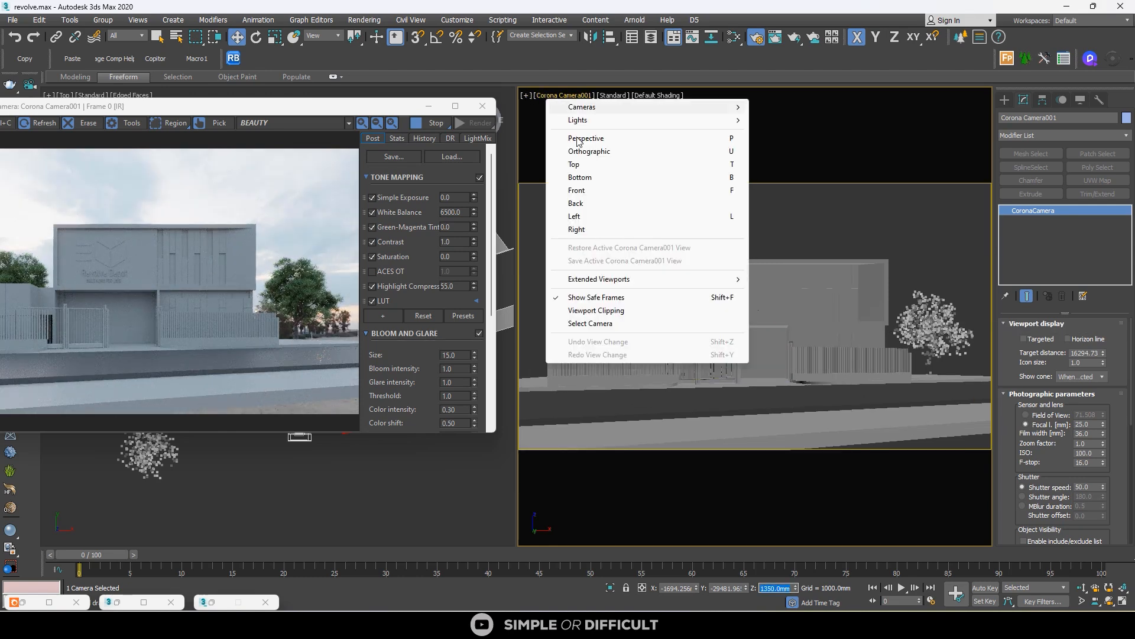
click(583, 323)
click(526, 98)
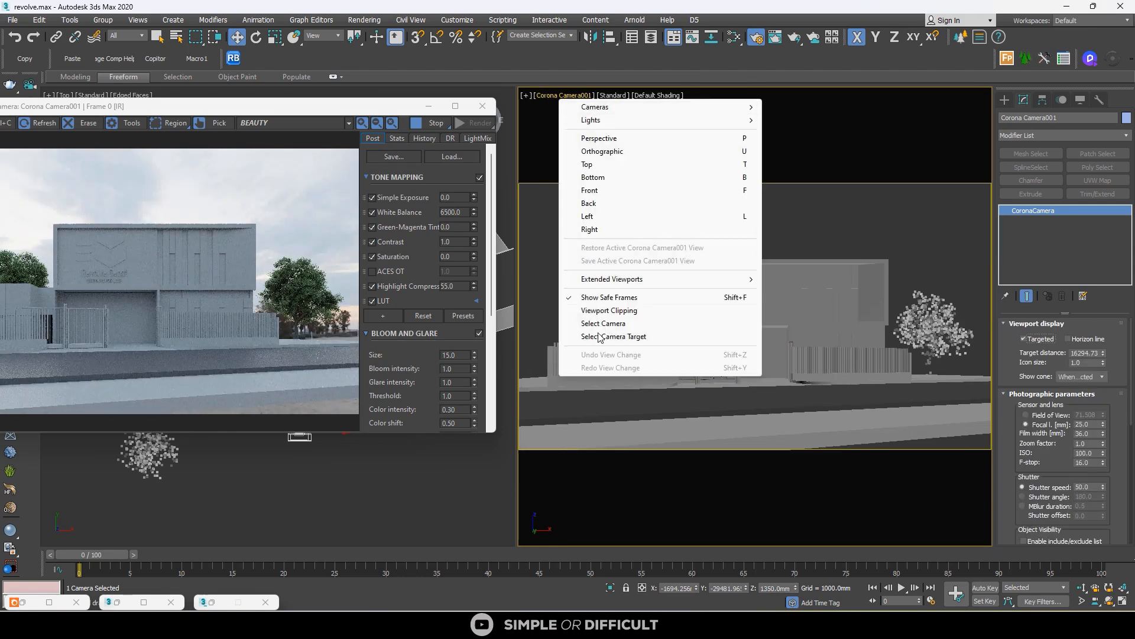
click(582, 336)
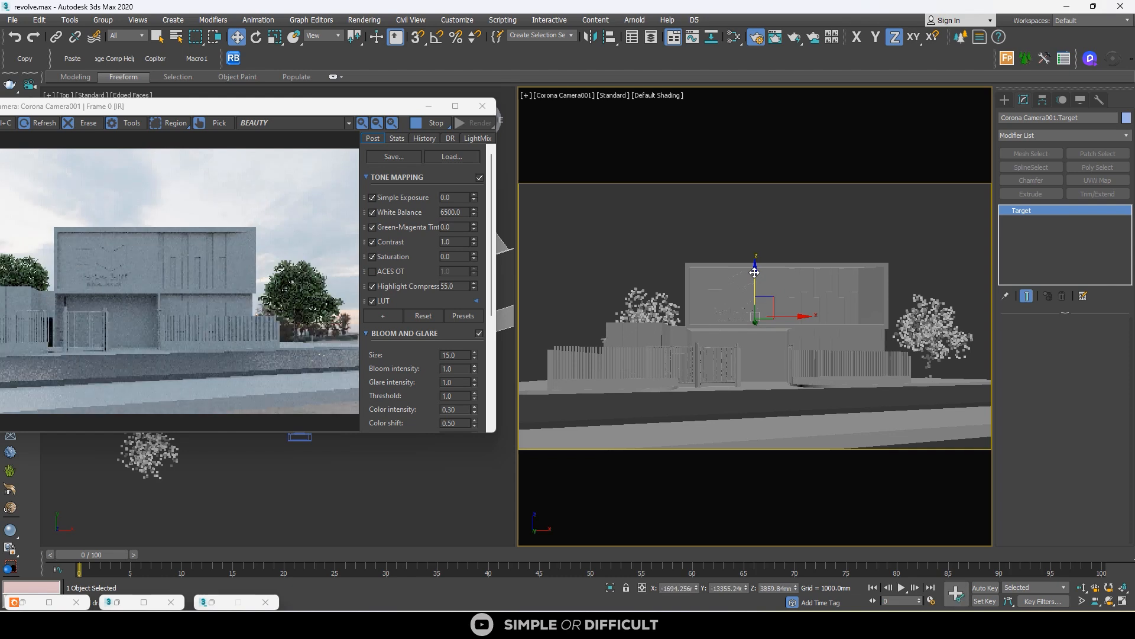
Step: Select the Corona camera and shift it in the top viewport to about Y -29785 mm and X -1872 mm
drag(307, 111, 647, 64)
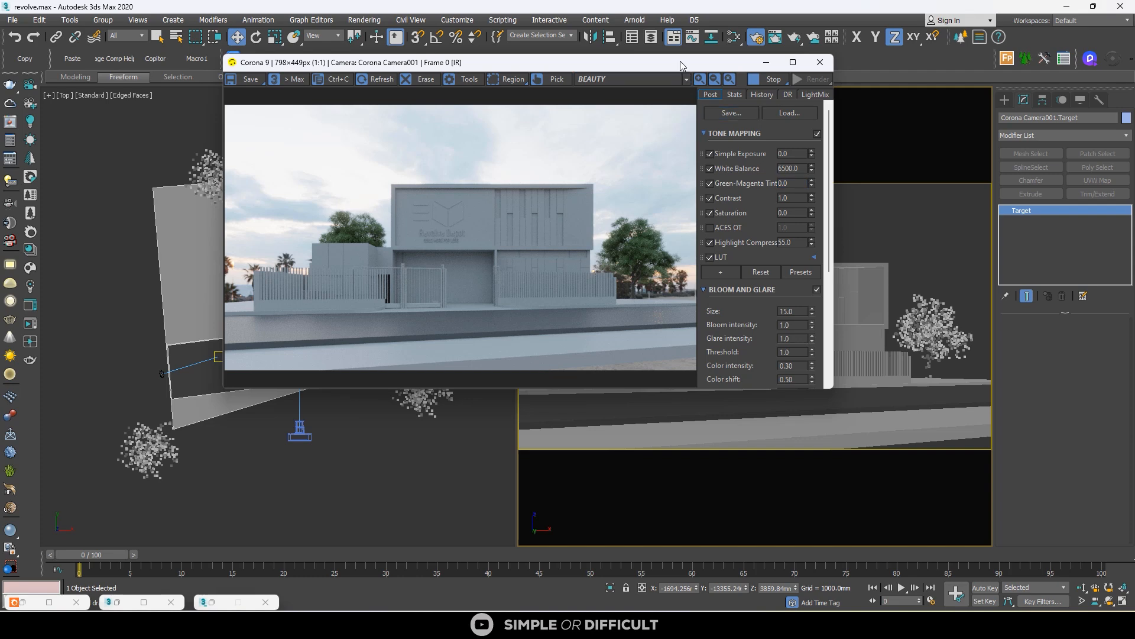
drag(693, 65, 967, 236)
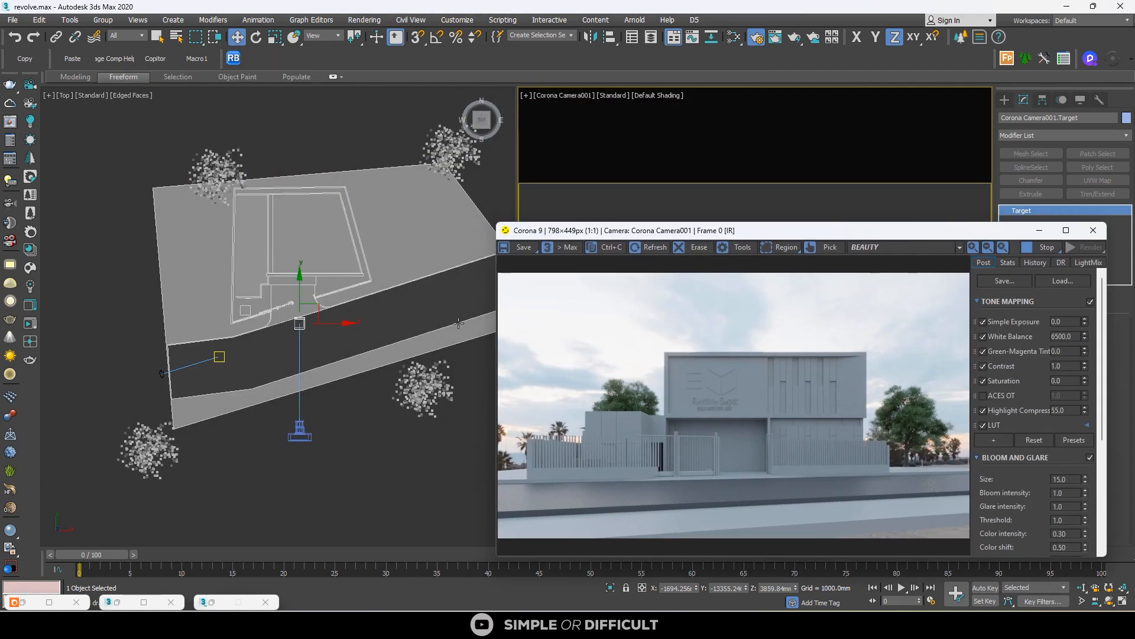
click(561, 95)
click(583, 329)
drag(943, 233, 718, 230)
drag(414, 229, 617, 134)
right_click(305, 395)
drag(300, 390, 299, 393)
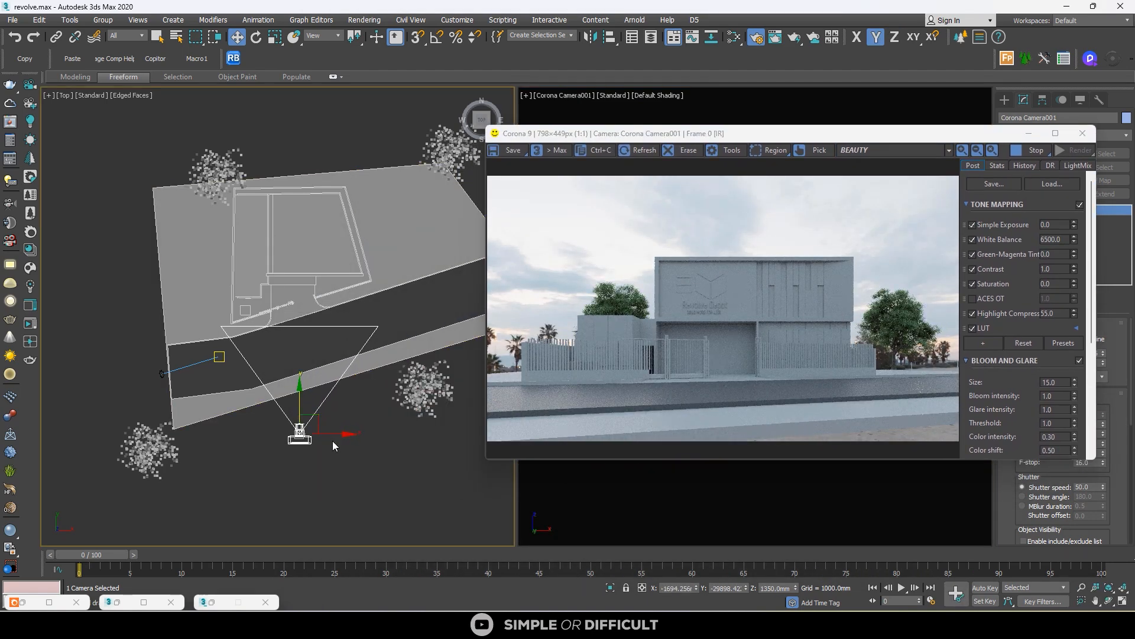
drag(301, 402, 301, 400)
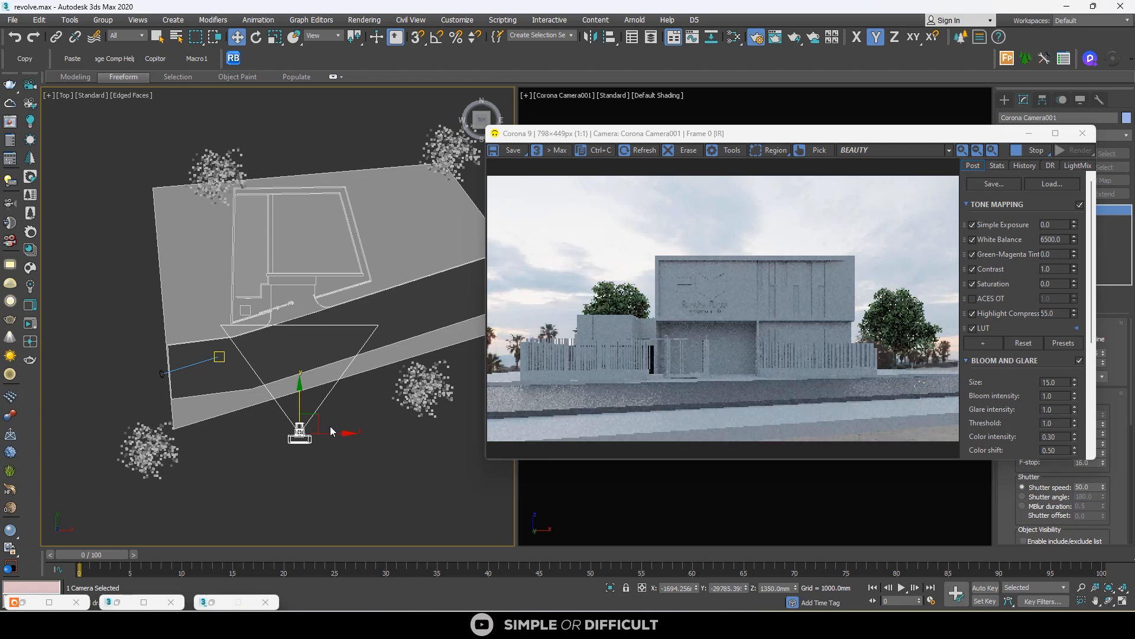
drag(335, 433, 333, 434)
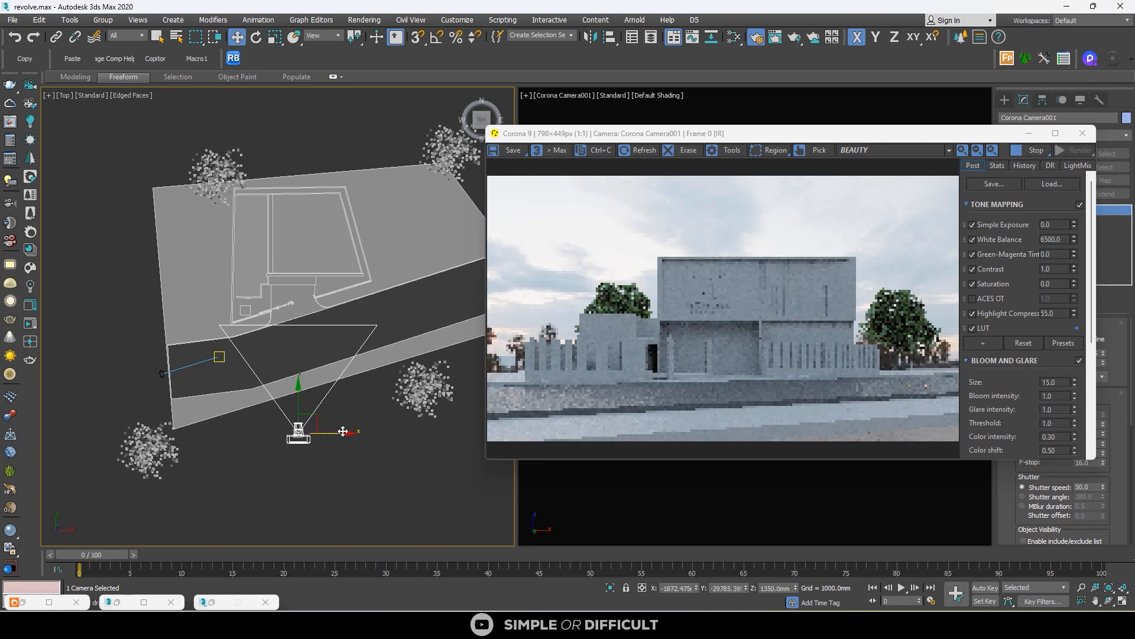
click(361, 434)
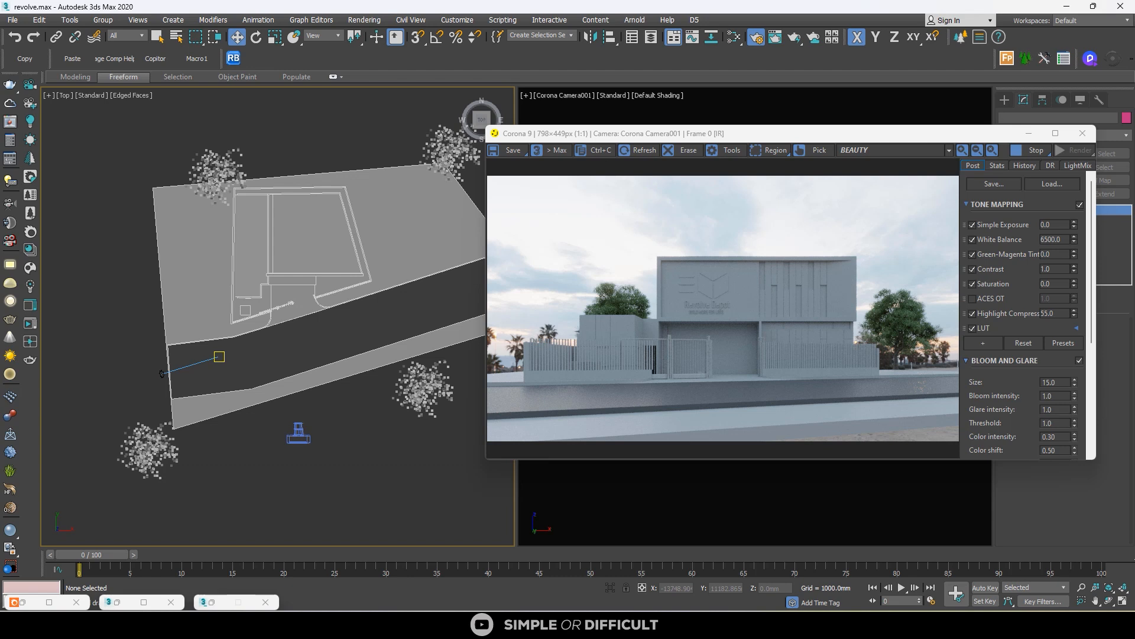
Step: Stop the interactive render and save the scene
click(217, 173)
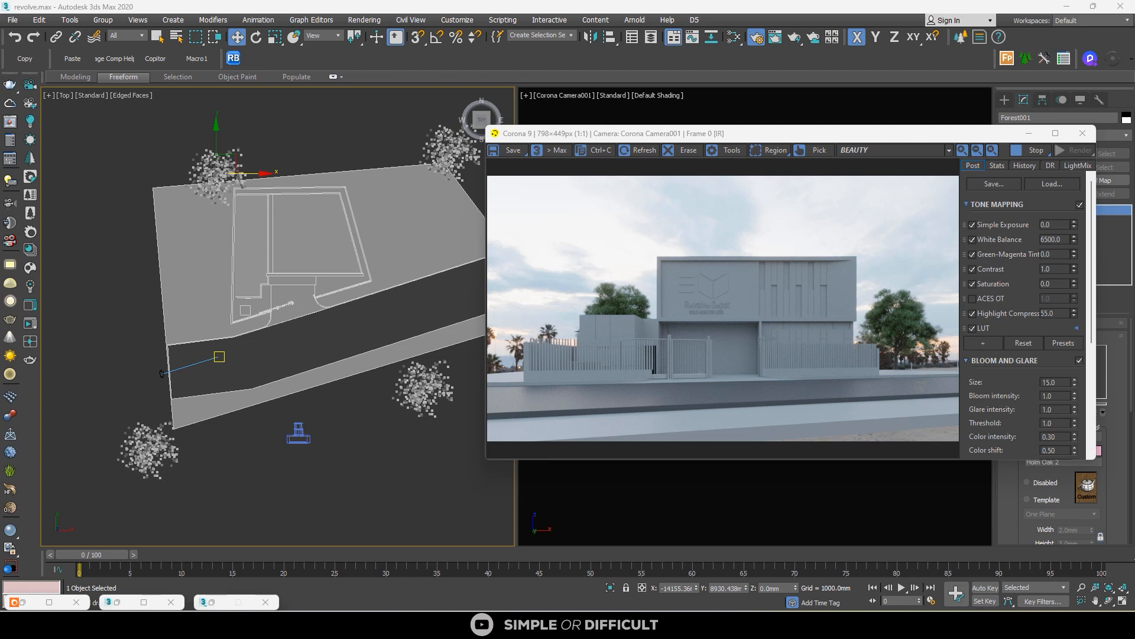
click(1023, 153)
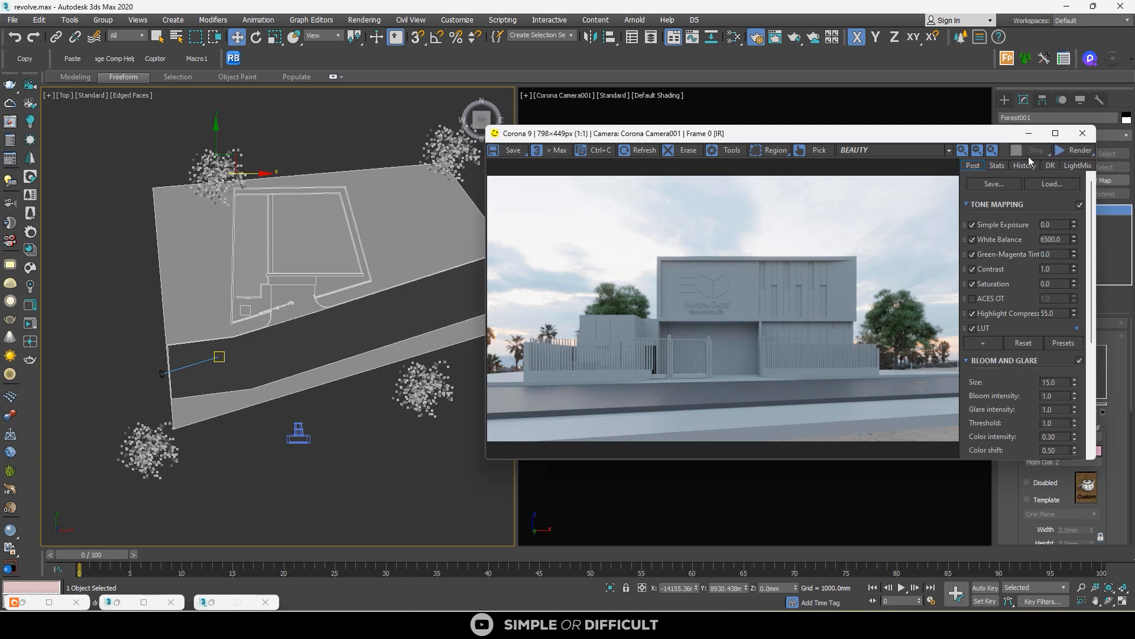
click(13, 19)
click(23, 112)
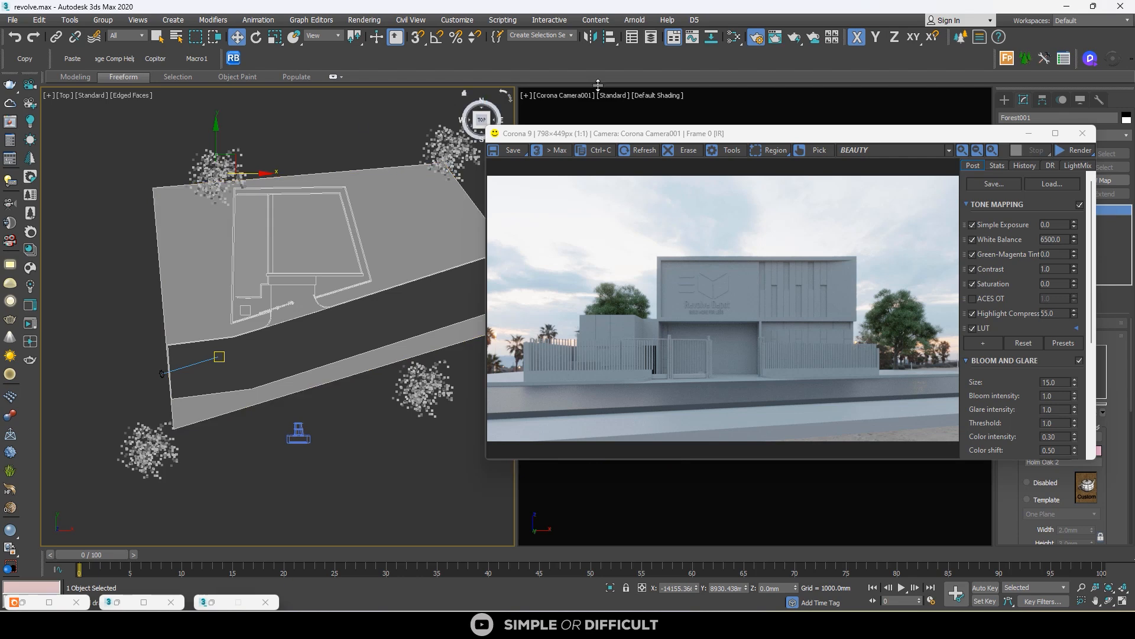
Step: Restart the interactive render and set the saturation of the HDRI's CoronaColorCorrect map to -0.09
click(734, 36)
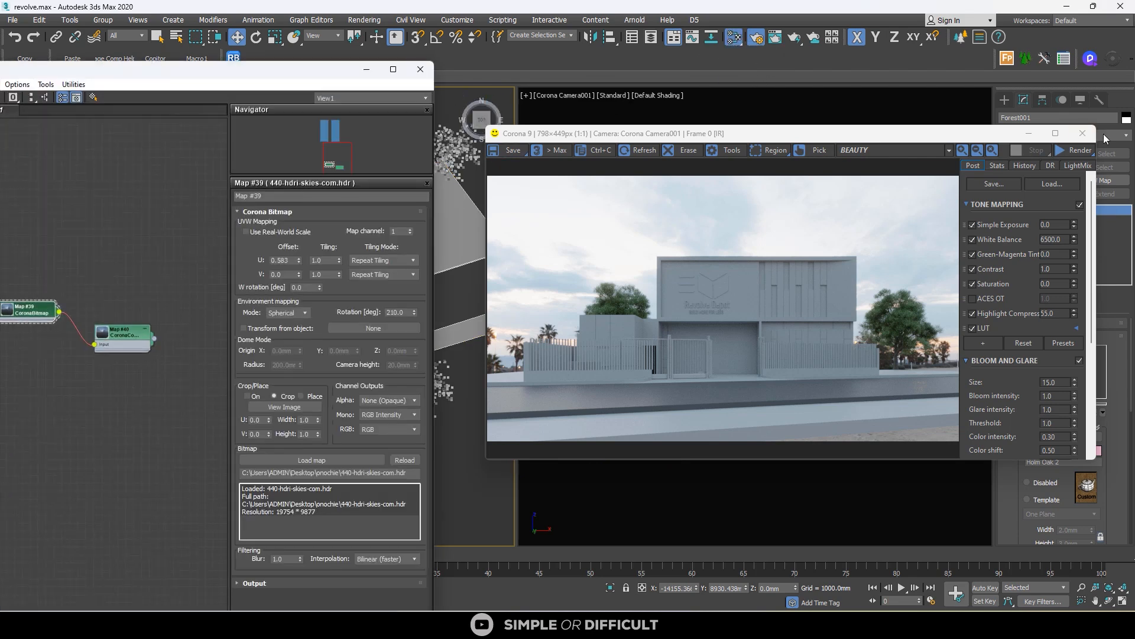
click(1079, 152)
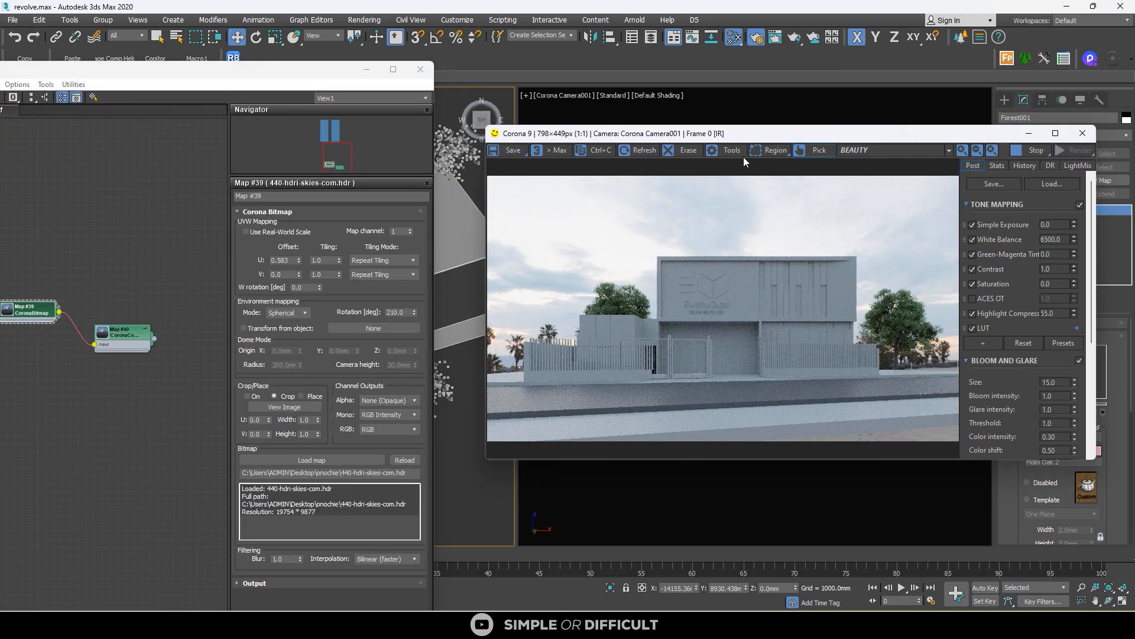
double_click(149, 328)
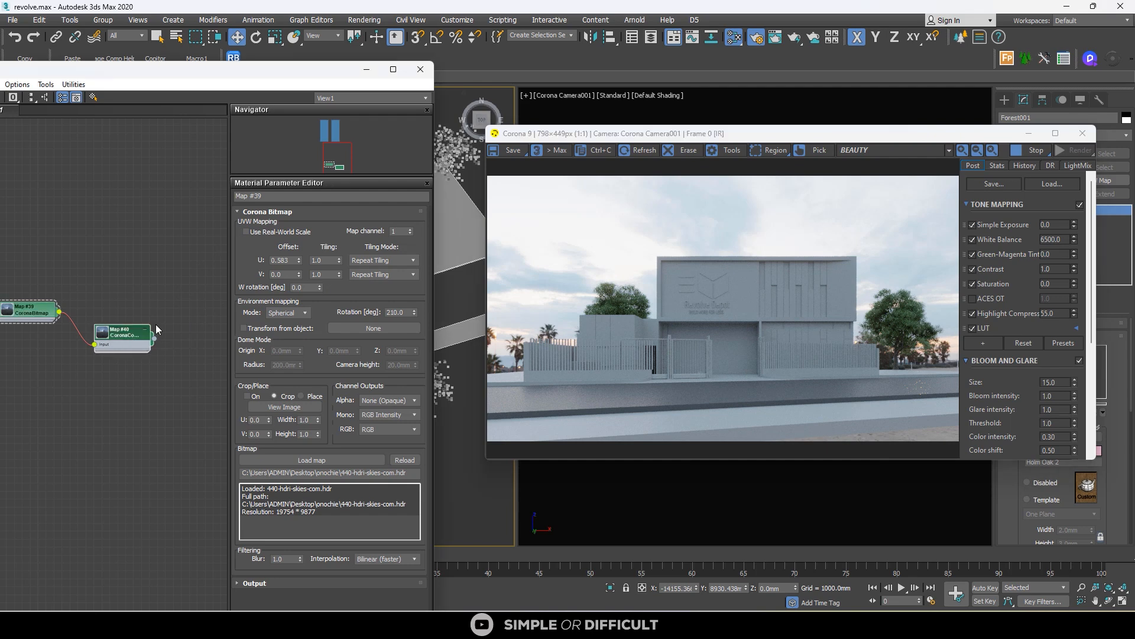
click(410, 283)
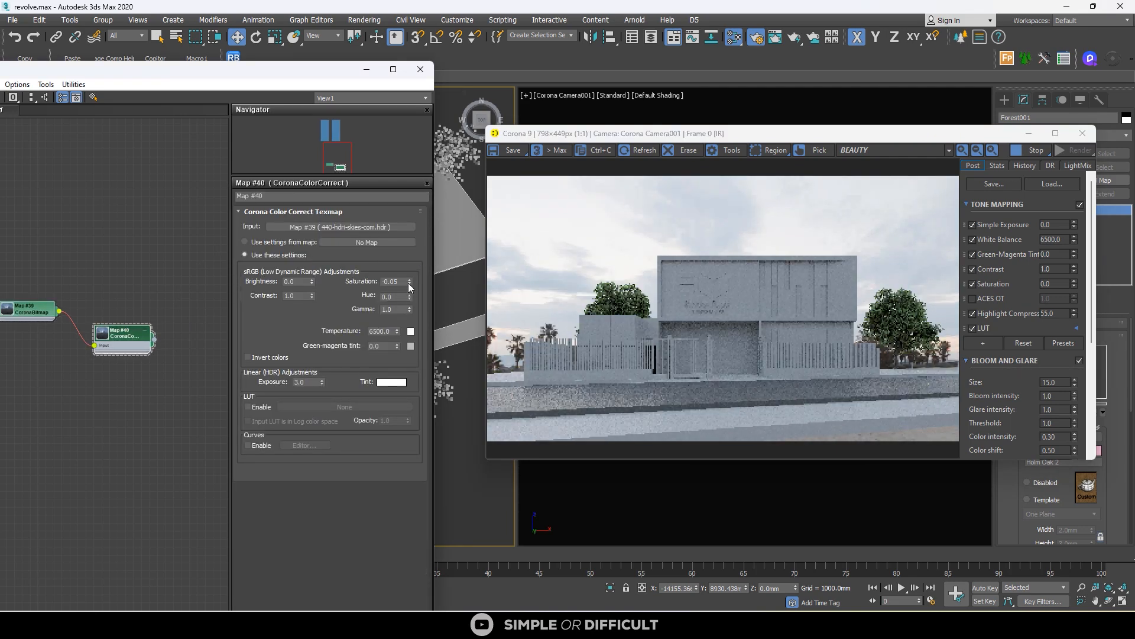
click(409, 284)
click(408, 284)
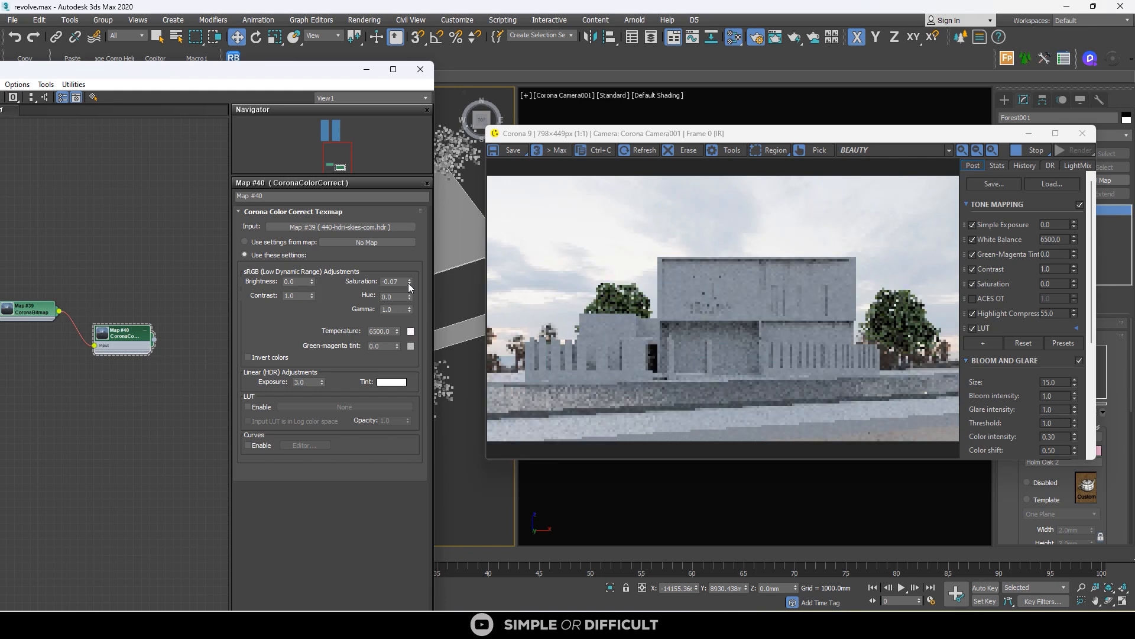
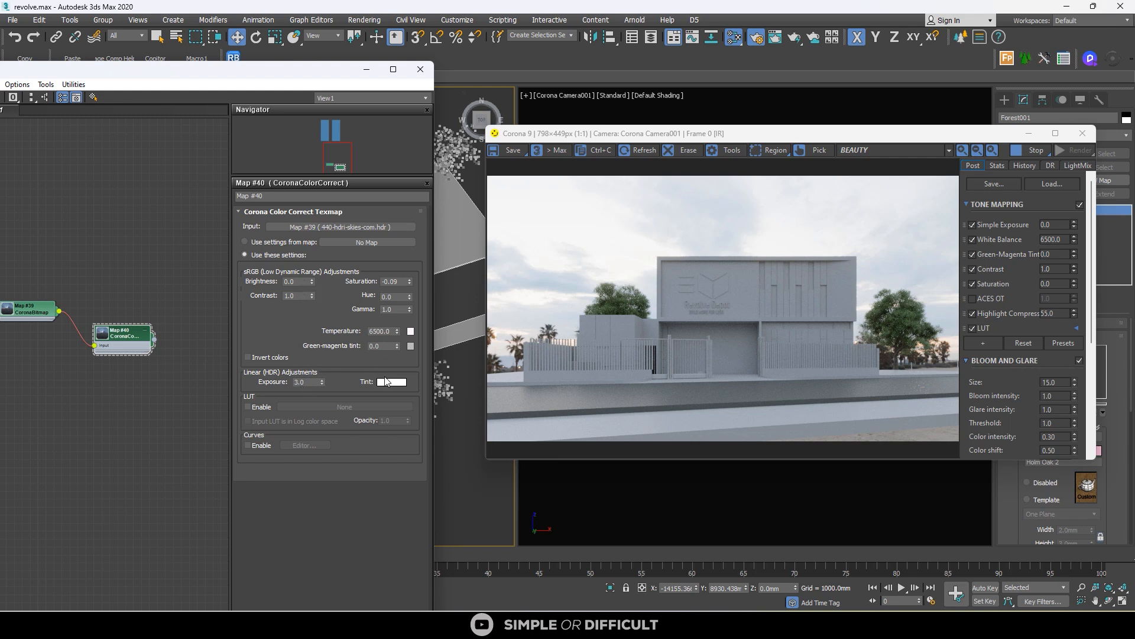
Step: Enable sharpening/blurring in the frame buffer's post settings and set the sharpen amount to 4
click(967, 360)
scroll(1014, 435, down, 2)
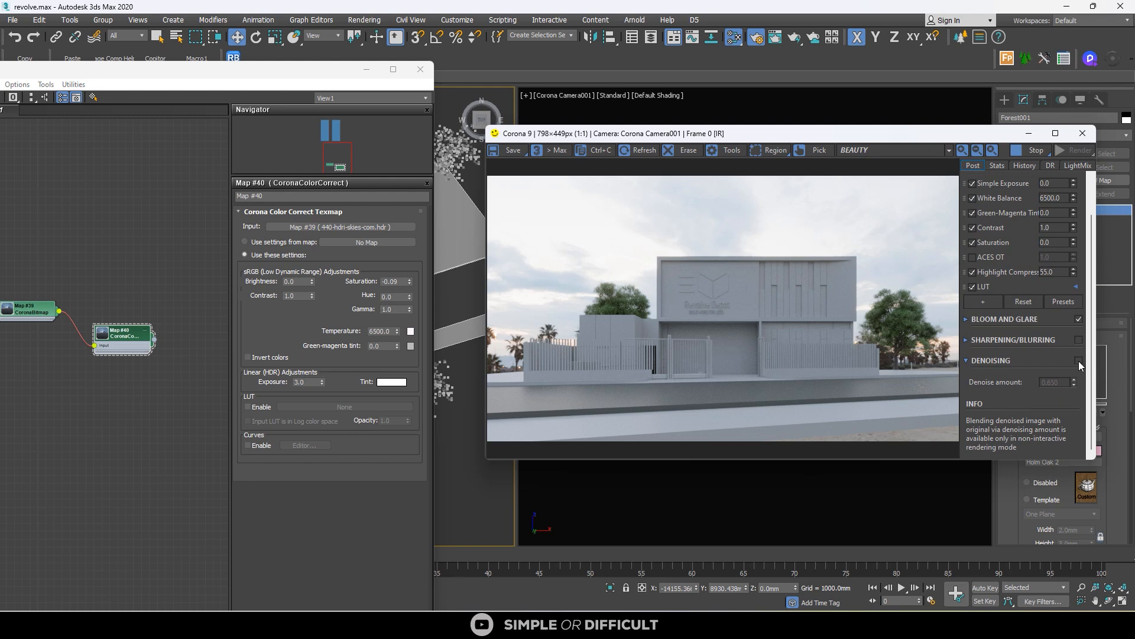
click(1078, 339)
click(968, 339)
text(4)
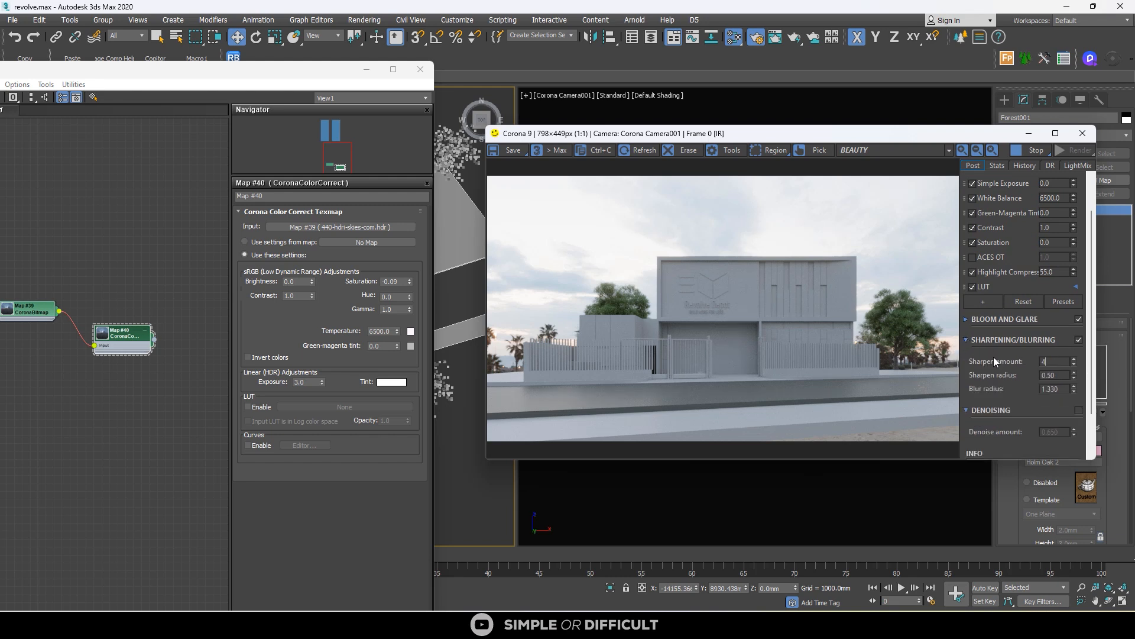
key(Return)
Step: Select the ground mesh around the building, enter vertex editing and close the material editor
drag(329, 74, 948, 248)
click(253, 363)
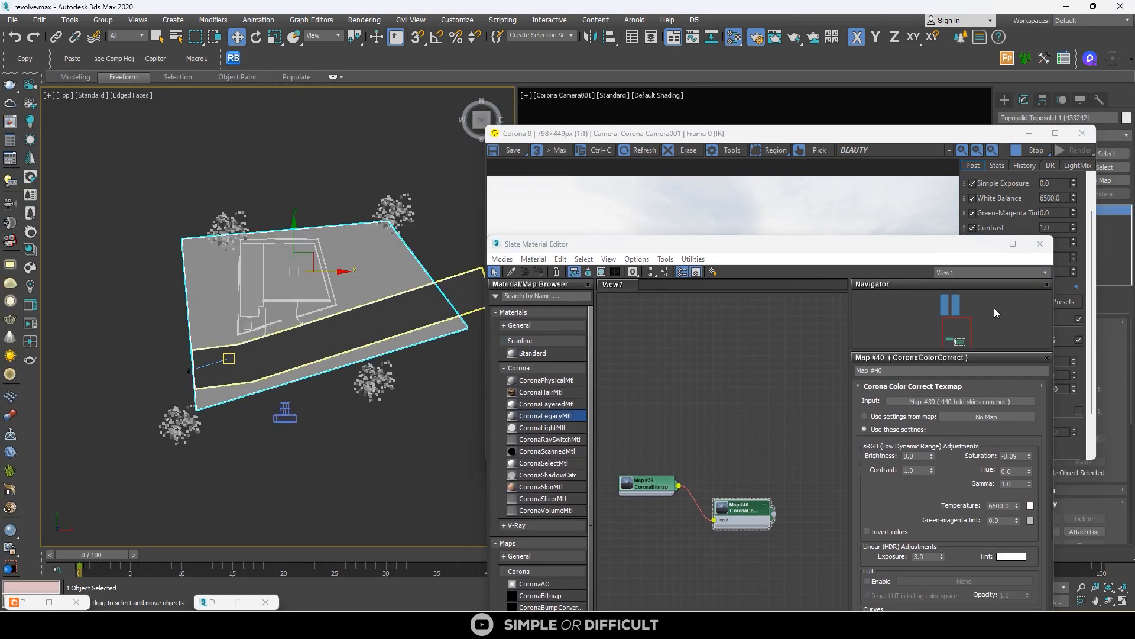
drag(974, 138, 872, 135)
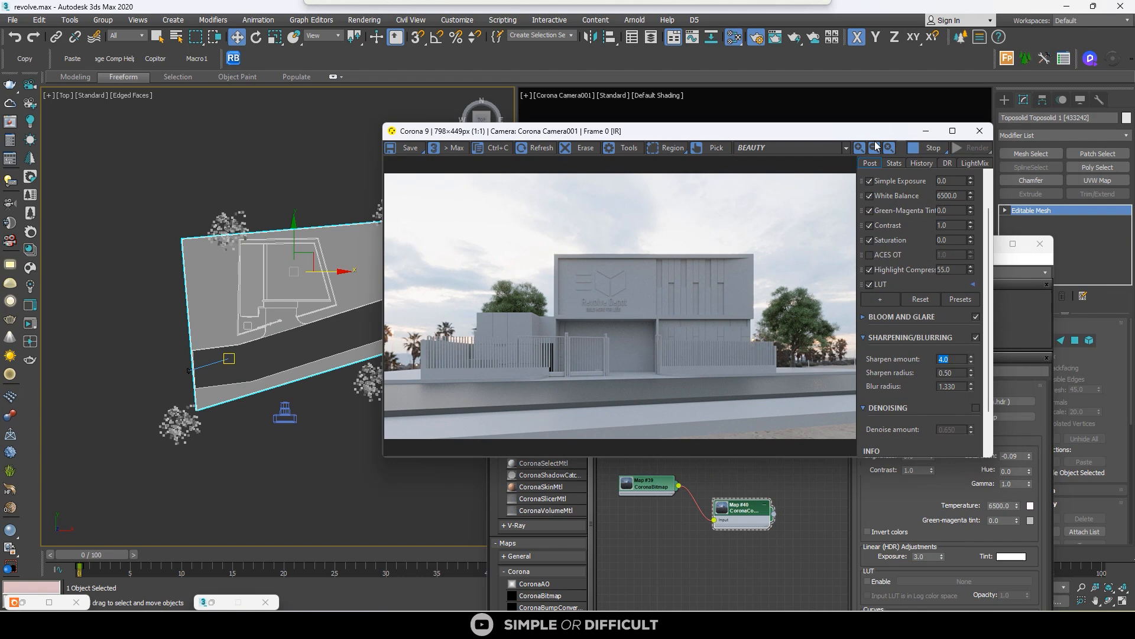
click(1010, 264)
drag(906, 252, 705, 258)
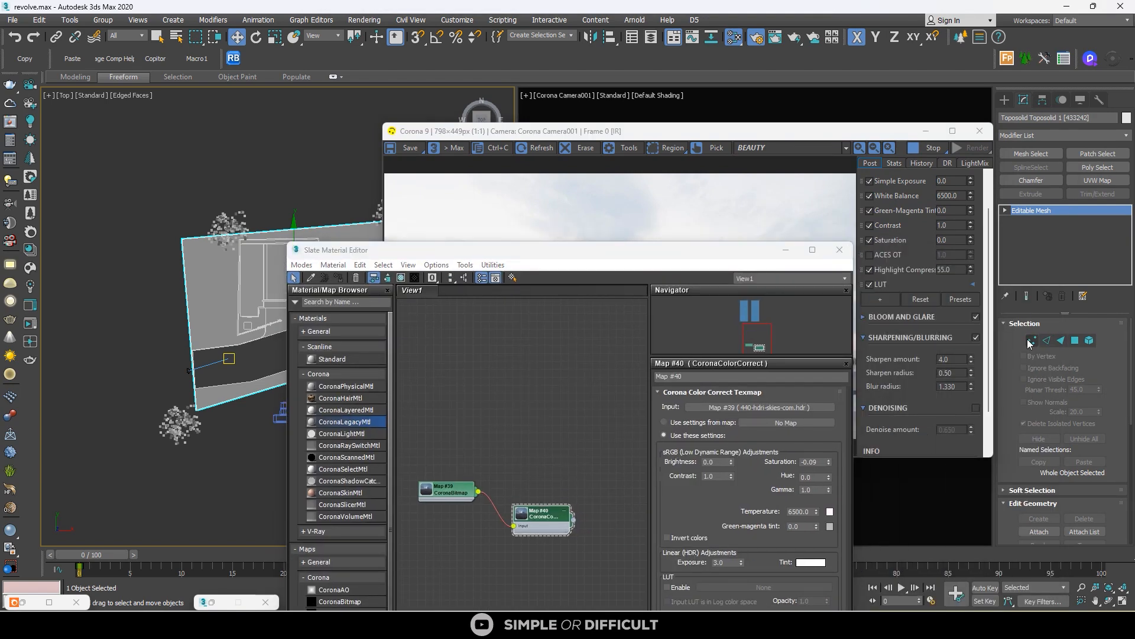
key(1)
click(839, 249)
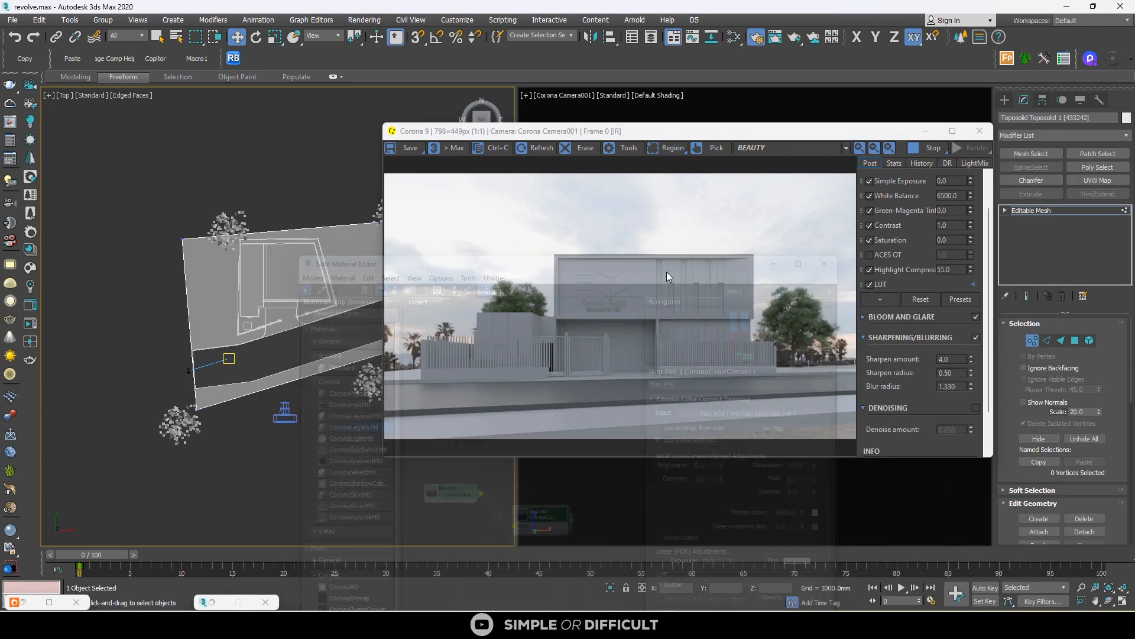
Step: Pull the ground mesh's front corner vertices outward along Y to extend the ground beneath the camera, and leave vertex editing
scroll(207, 276, down, 2)
scroll(165, 331, up, 2)
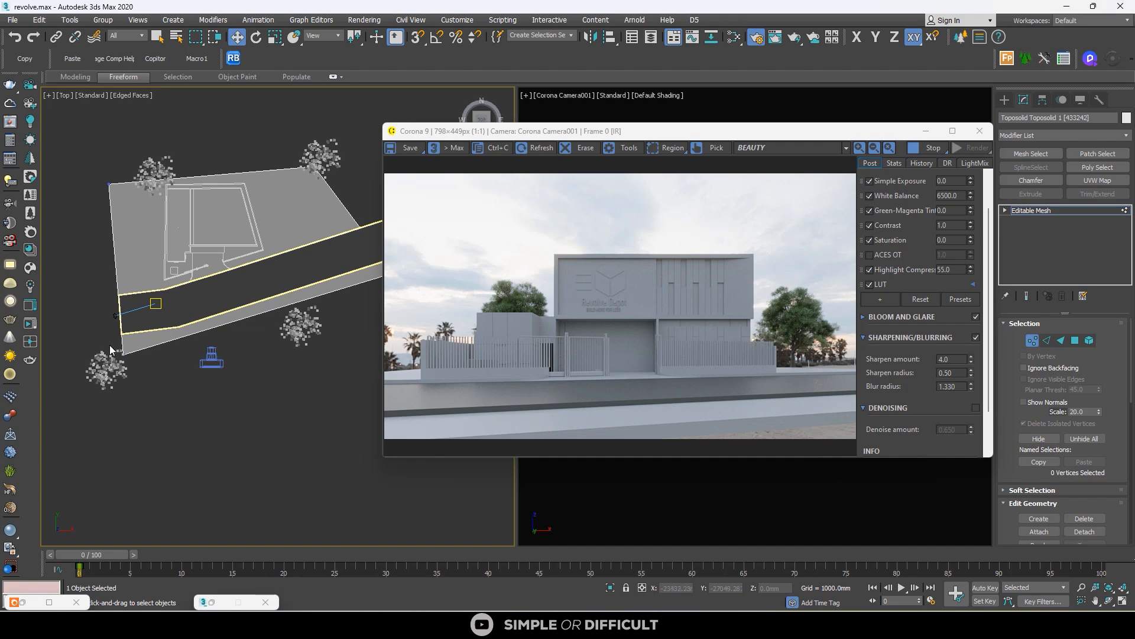
drag(110, 345, 141, 391)
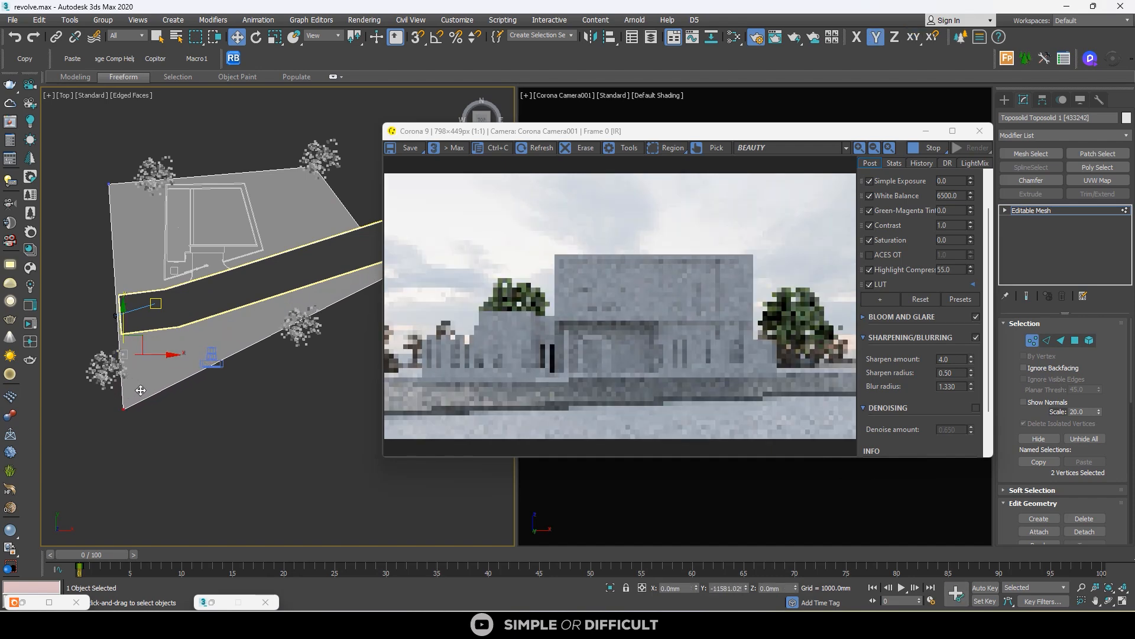
scroll(213, 355, up, 5)
drag(201, 340, 271, 373)
click(310, 299)
scroll(309, 299, down, 5)
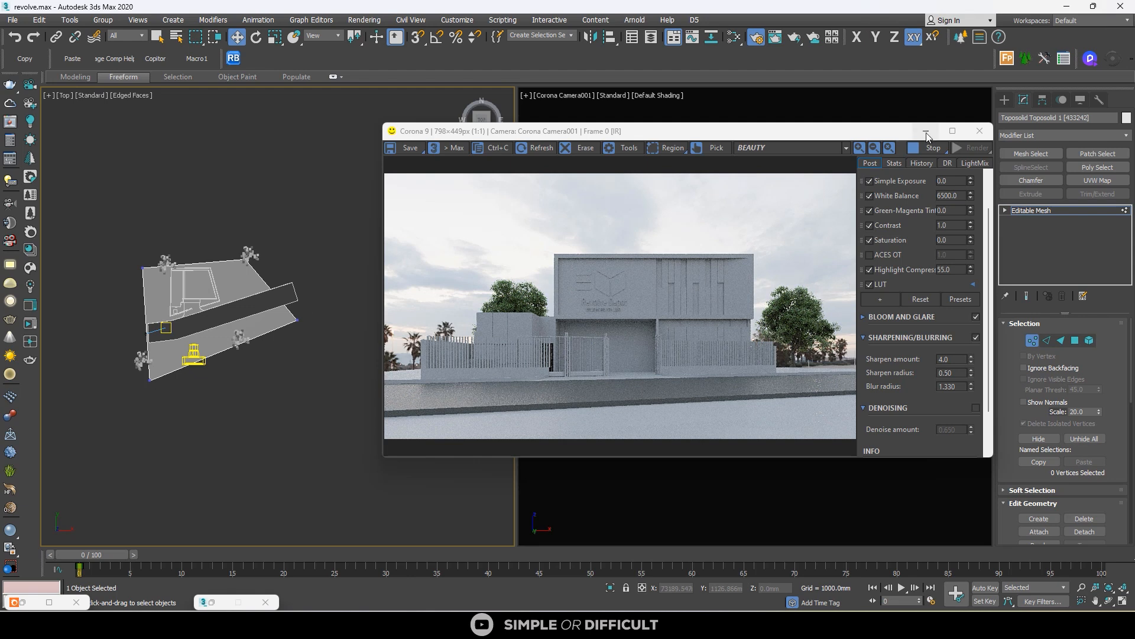
click(1005, 99)
click(220, 371)
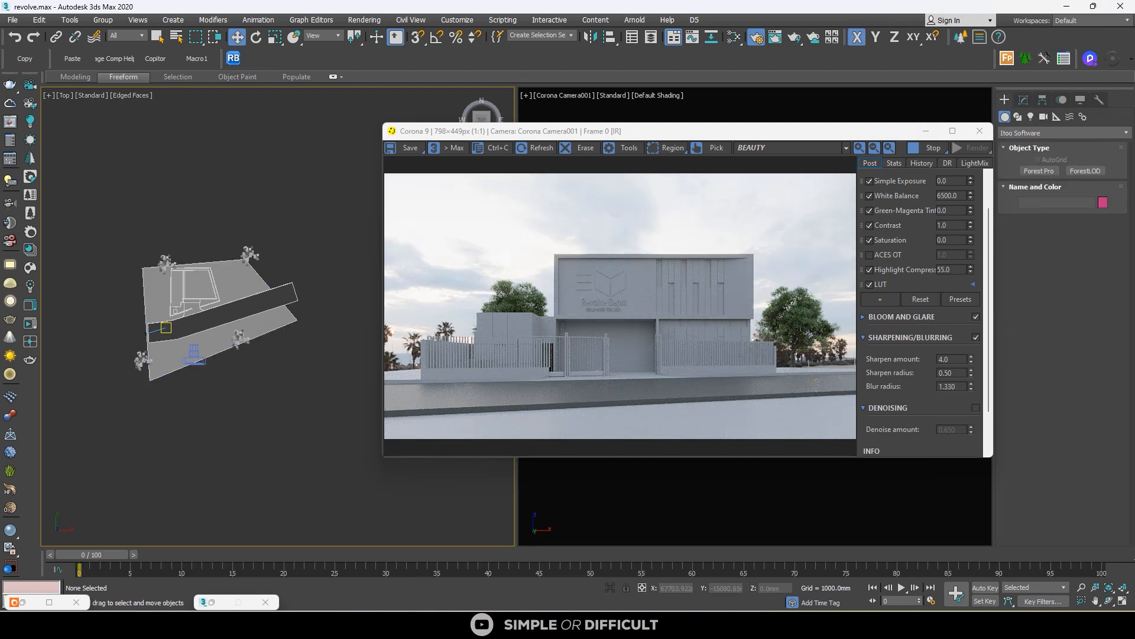
Step: Stop the interactive render and merge the DADPLACEGROUP model file into the scene, placing the group beside the site in the top viewport
click(928, 148)
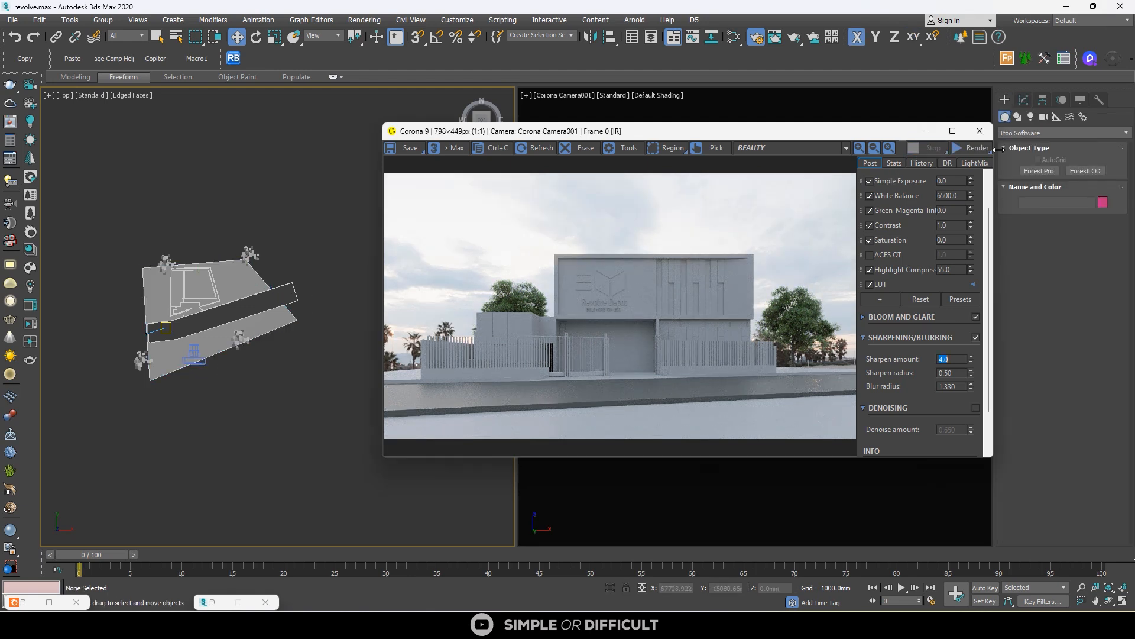
drag(0, 236, 107, 291)
click(144, 312)
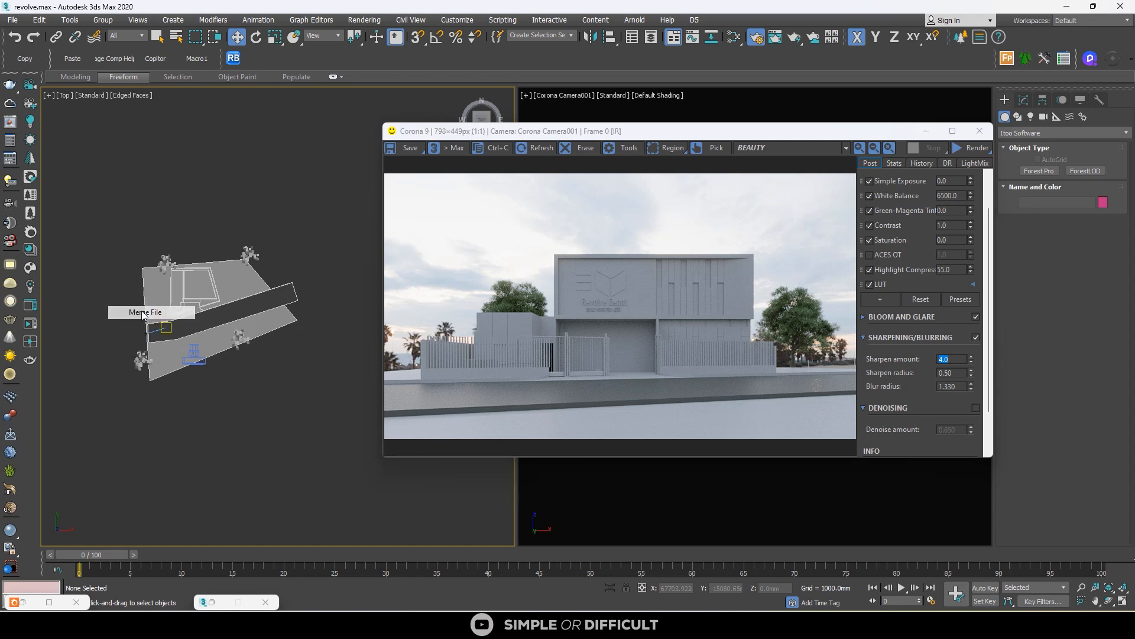
click(622, 335)
scroll(119, 303, up, 5)
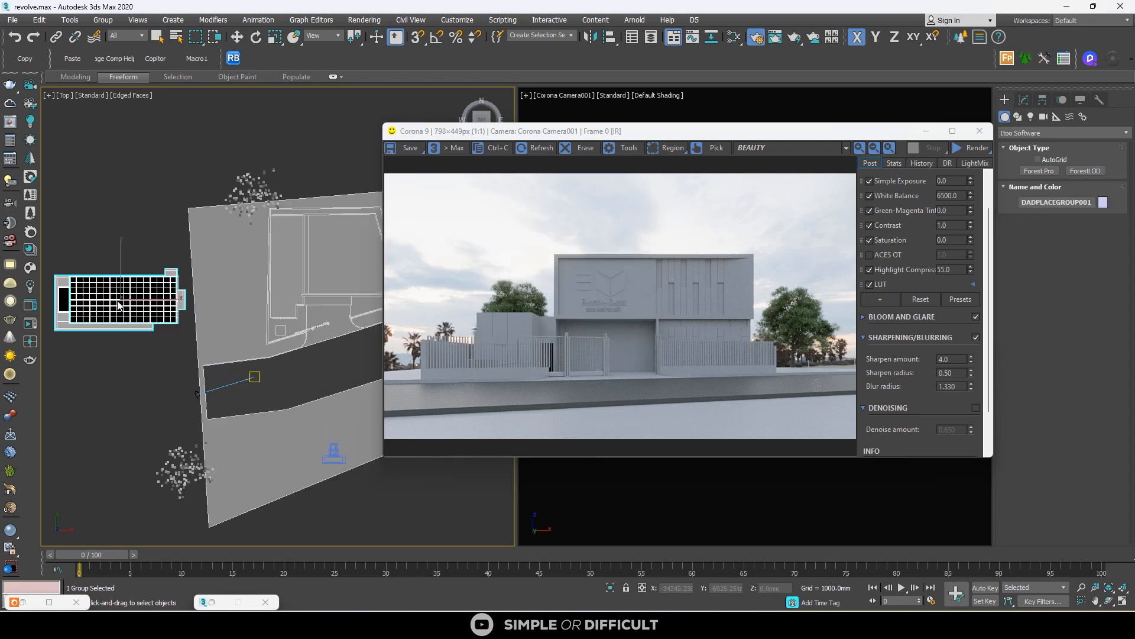
Step: Finish placing the merged house beside the site and inspect its position in an orthographic view
click(120, 302)
alt+middle_drag(163, 311, 211, 261)
scroll(210, 261, down, 4)
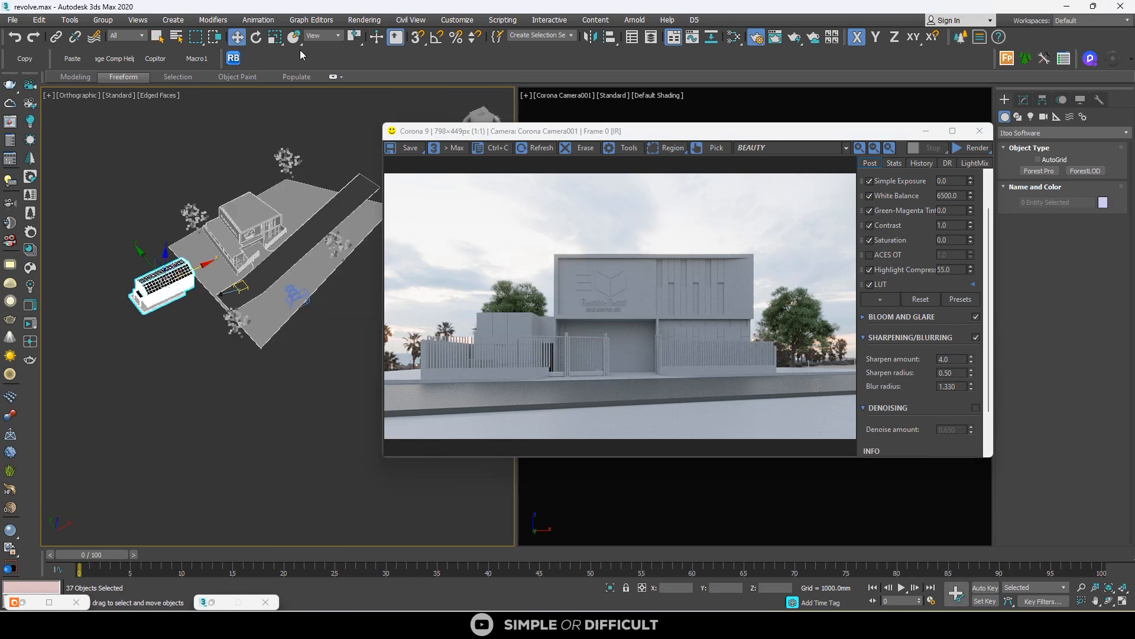
Step: Rotate the merged house about Z with angle snap on, so its long side runs along the site's side edge
click(261, 39)
scroll(181, 255, down, 4)
key(t)
scroll(181, 256, down, 10)
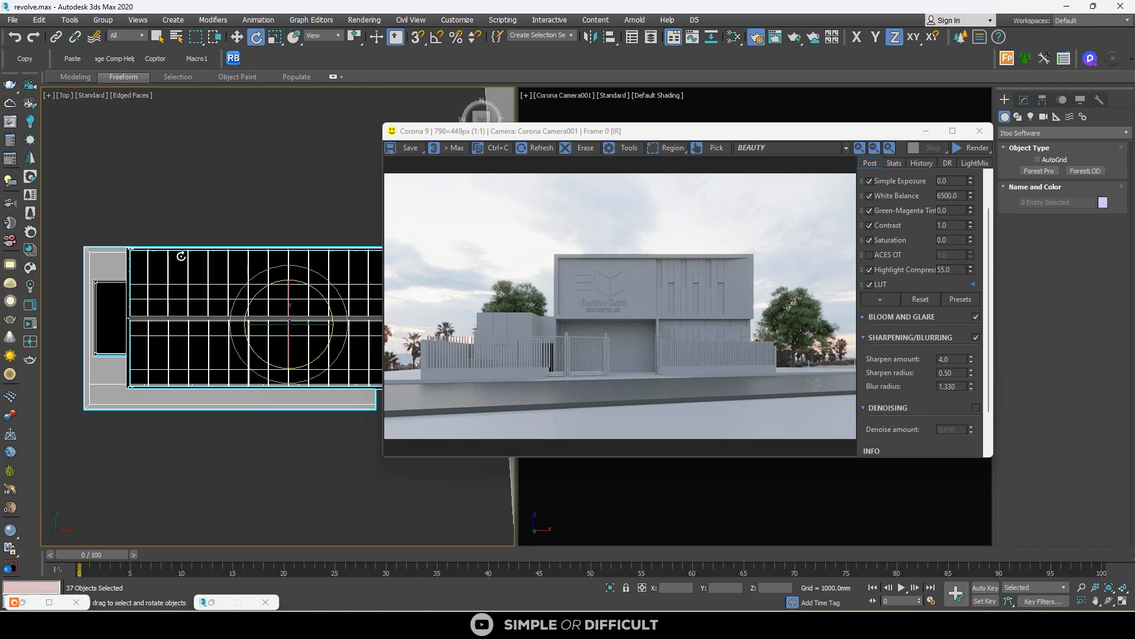
drag(216, 224, 279, 302)
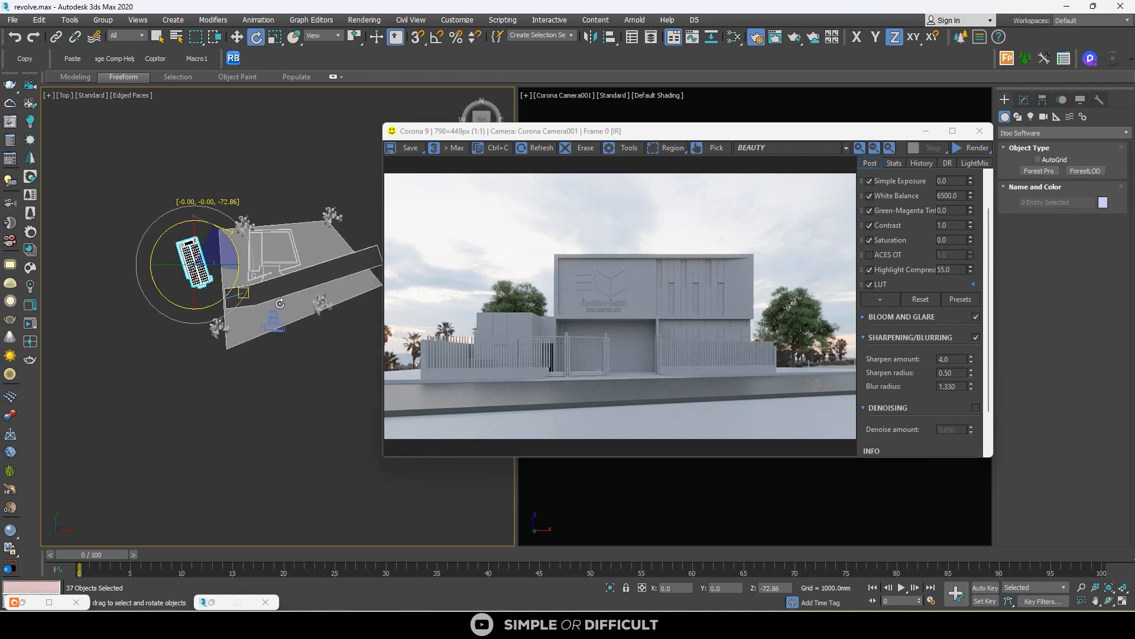
right_click(279, 302)
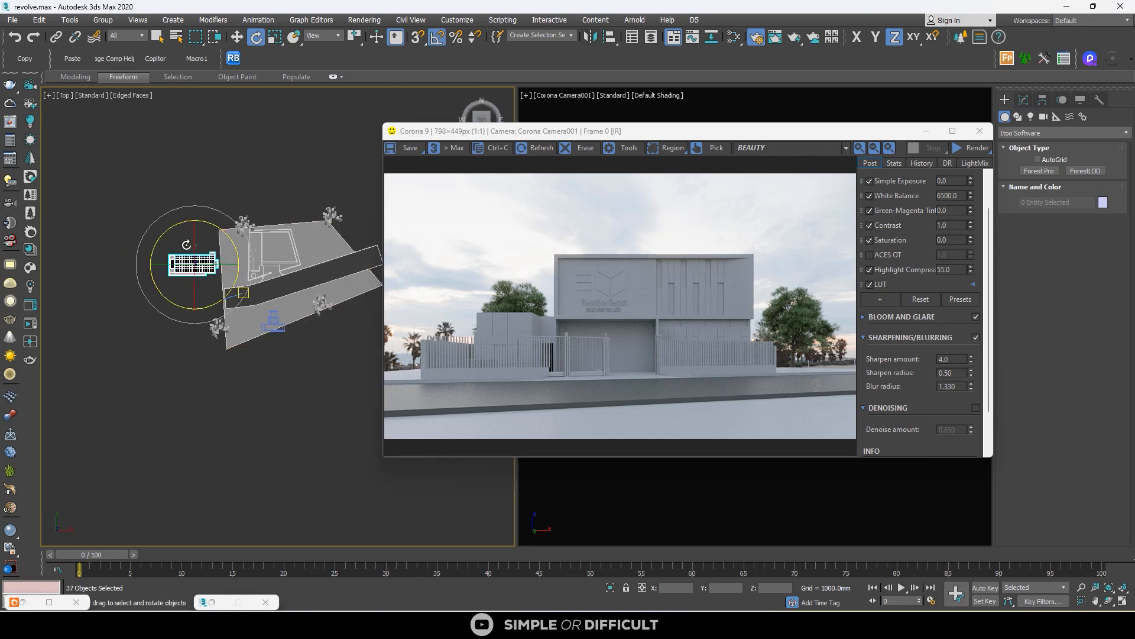
drag(212, 223, 256, 240)
scroll(253, 278, up, 2)
alt+middle_drag(253, 277, 281, 179)
scroll(219, 249, up, 8)
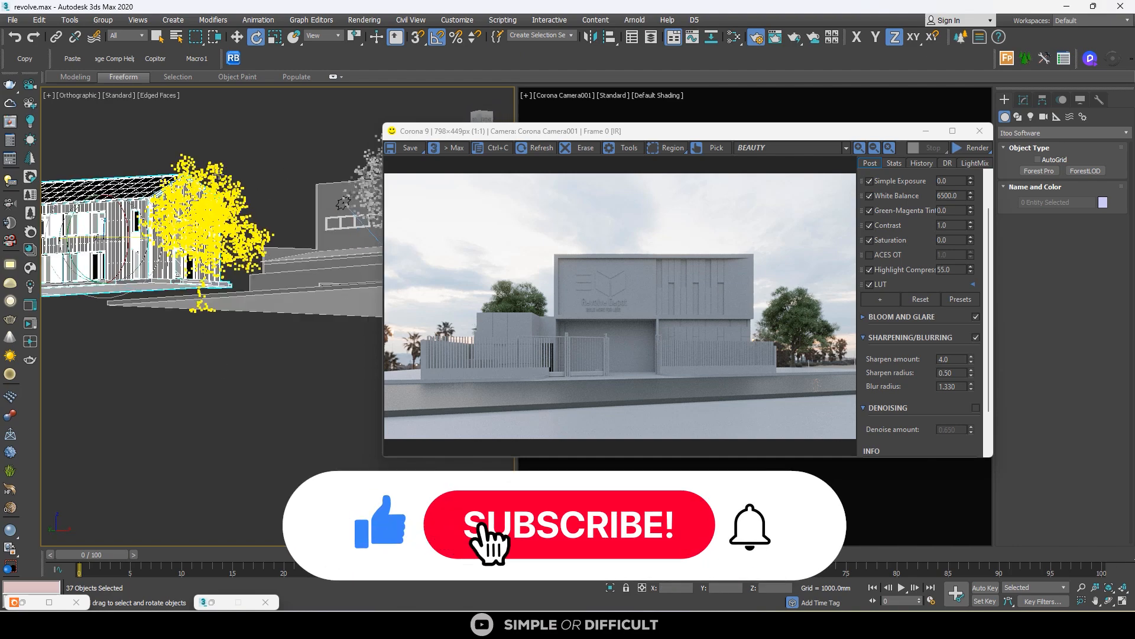
Step: Turn the merged house about 180 degrees around Z so its opposite end faces the road
middle_drag(221, 252, 317, 302)
scroll(188, 361, down, 5)
key(t)
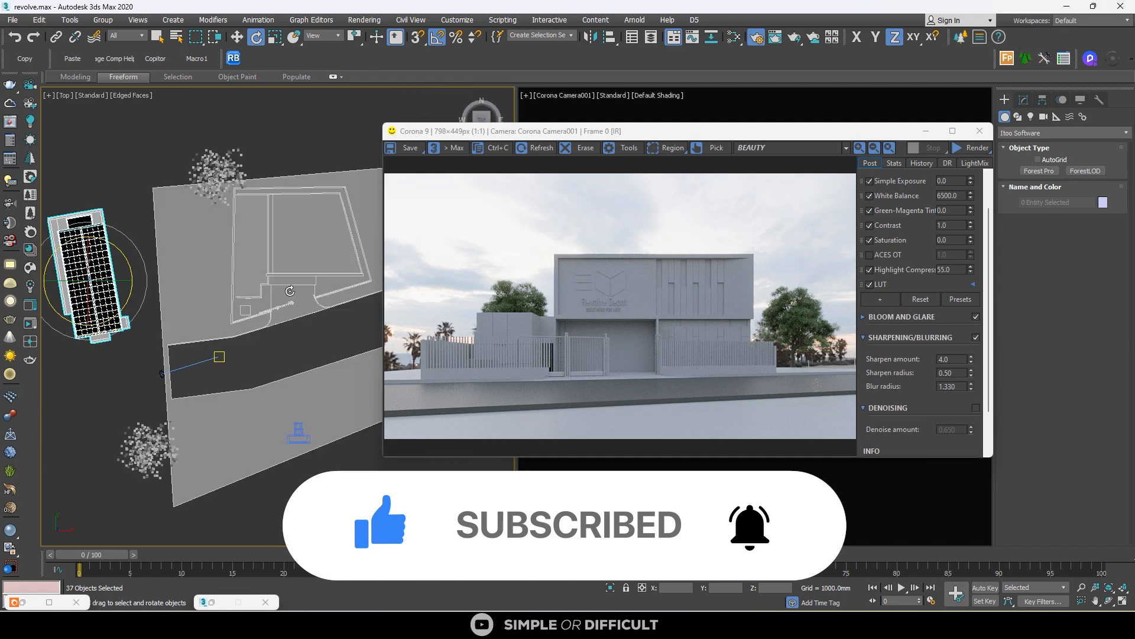
middle_drag(97, 267, 283, 290)
drag(307, 271, 294, 338)
scroll(316, 358, up, 5)
alt+middle_drag(294, 338, 236, 314)
key(t)
scroll(280, 275, down, 5)
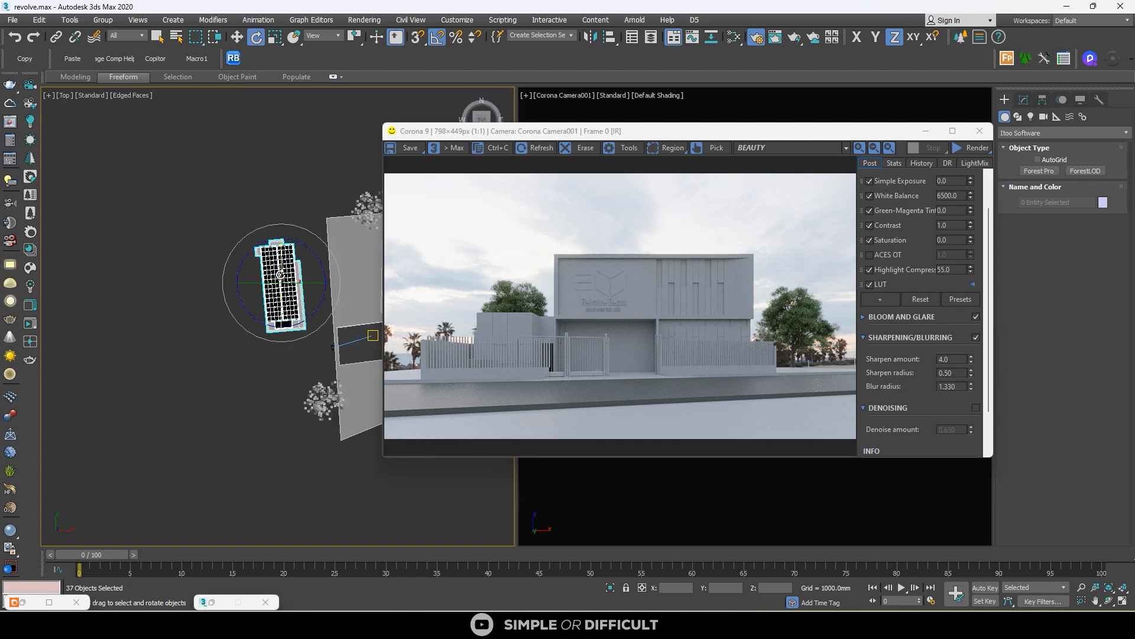
Step: Move the merged house along X onto the site's side edge and minimize the frame buffer
click(236, 37)
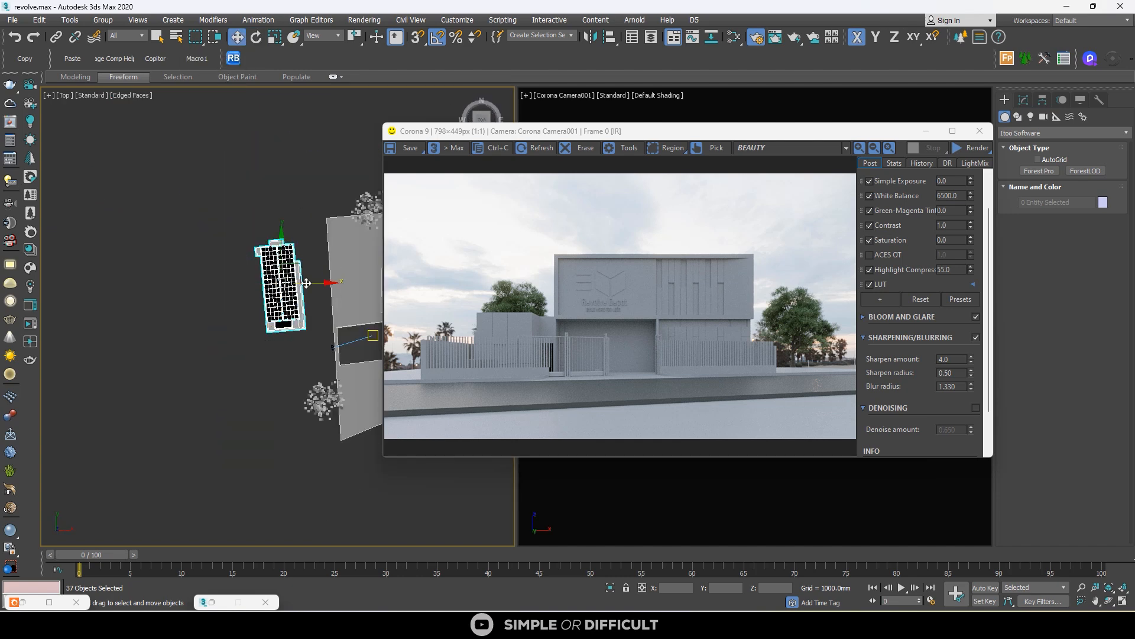
drag(307, 283, 346, 283)
click(926, 131)
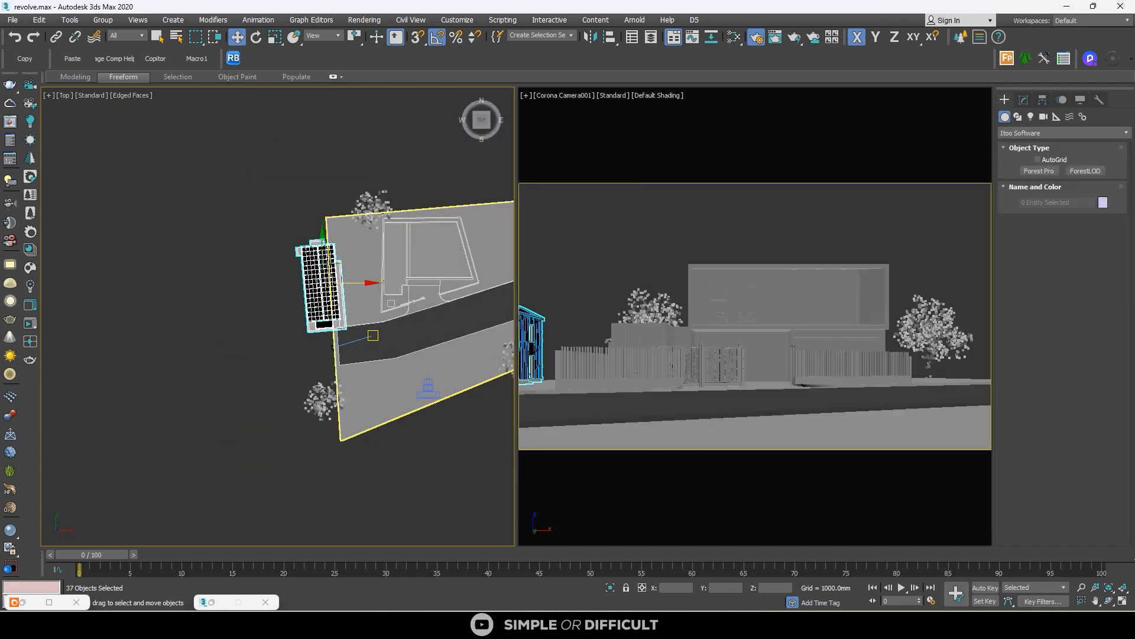
Step: Select all objects of the merged house and group them under the default group name
scroll(318, 260, up, 3)
scroll(318, 262, up, 2)
click(314, 256)
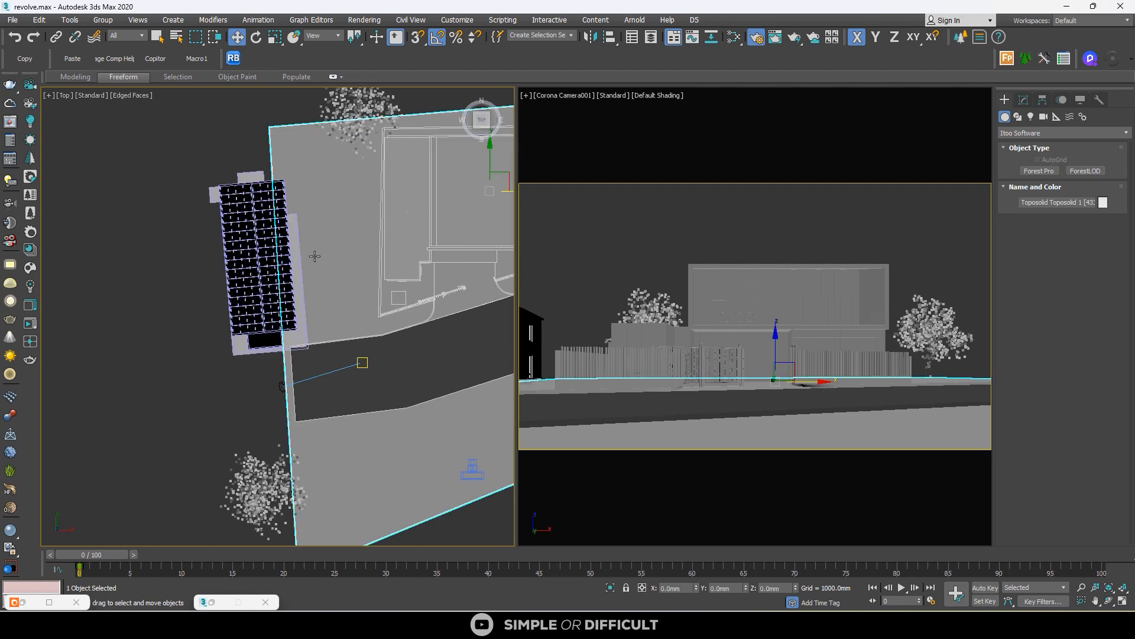
click(259, 257)
click(257, 252)
right_click(256, 250)
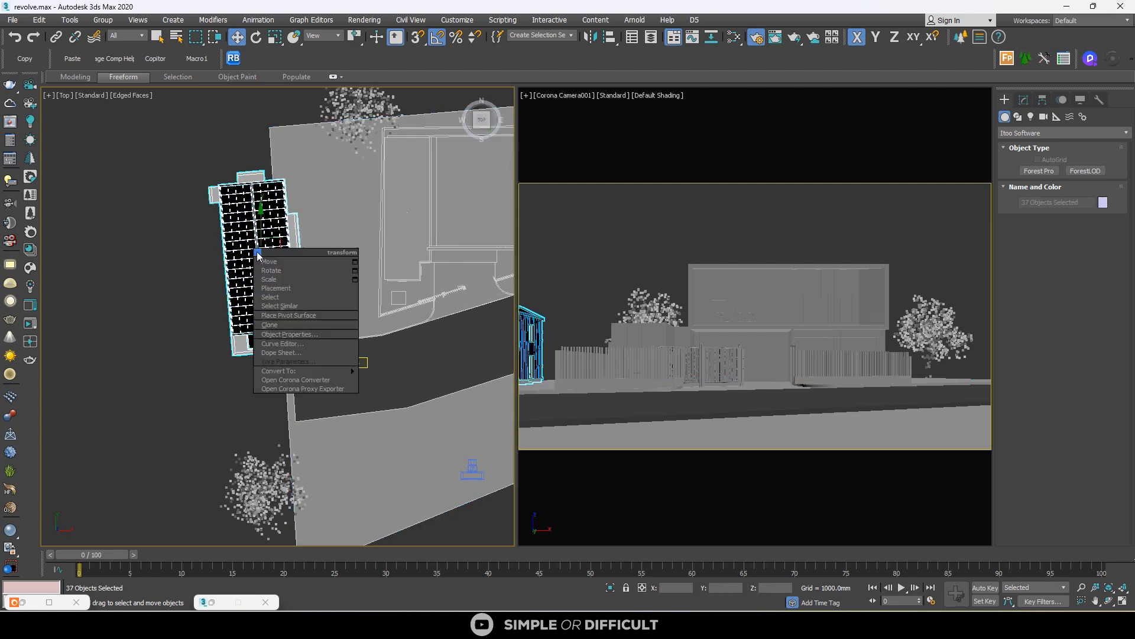
click(103, 19)
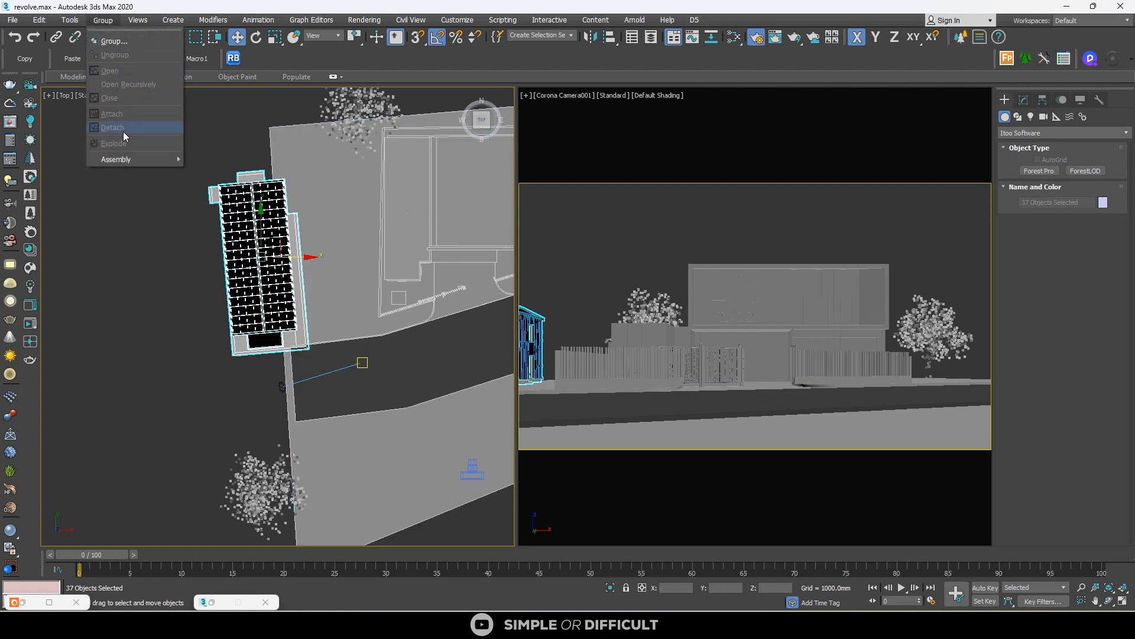
click(114, 41)
click(578, 332)
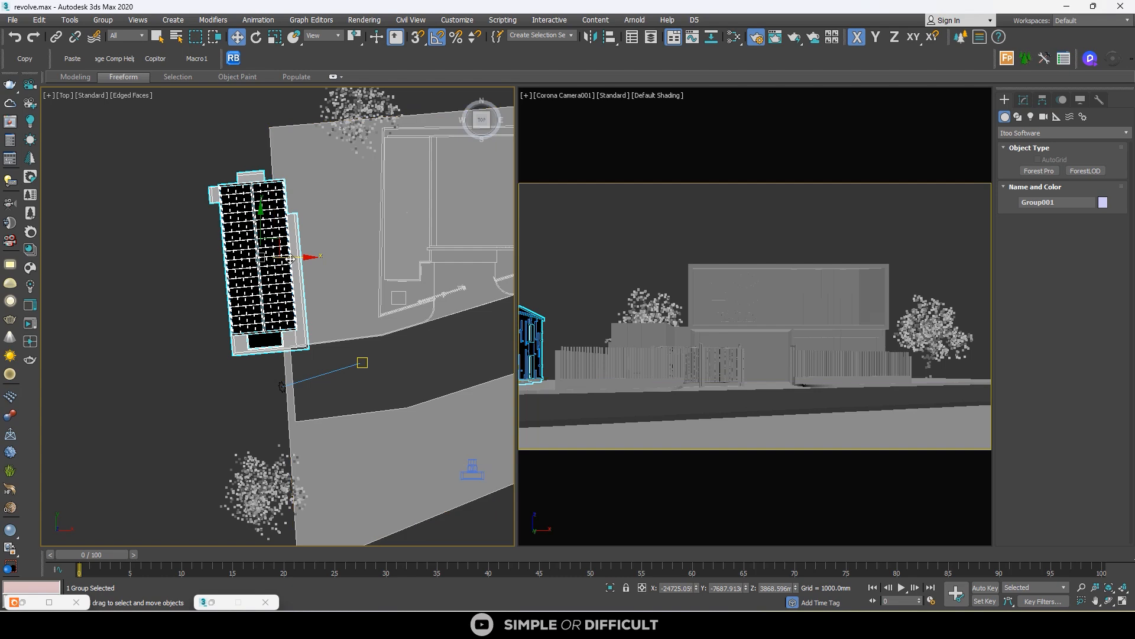
Step: Move the house group onto the plot behind the road, rotate it square to the view axes and nudge it along X toward the main building
drag(291, 256, 320, 180)
key(e)
click(237, 36)
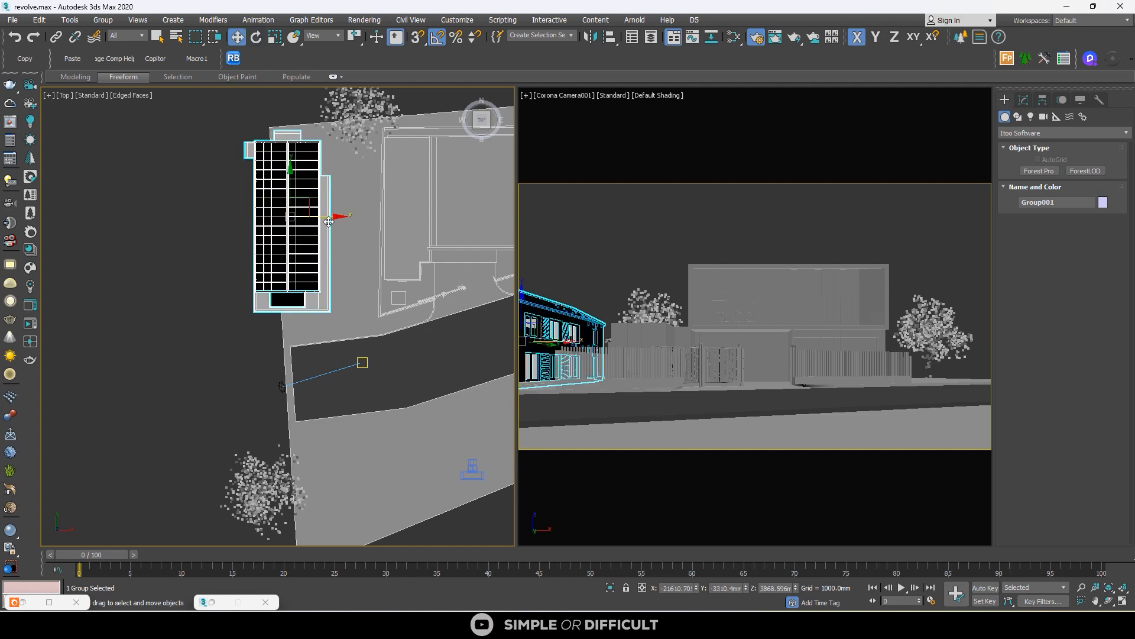
drag(329, 221, 346, 217)
click(195, 197)
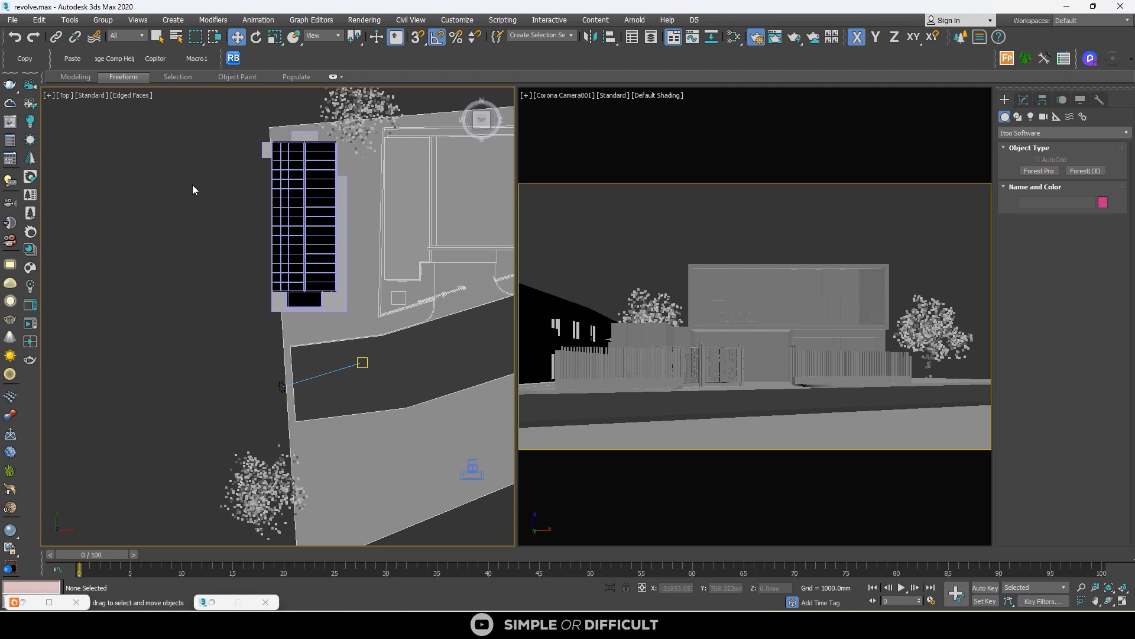
Step: Save the scene and set the tone mapping contrast in the frame buffer to 2
click(12, 19)
click(53, 116)
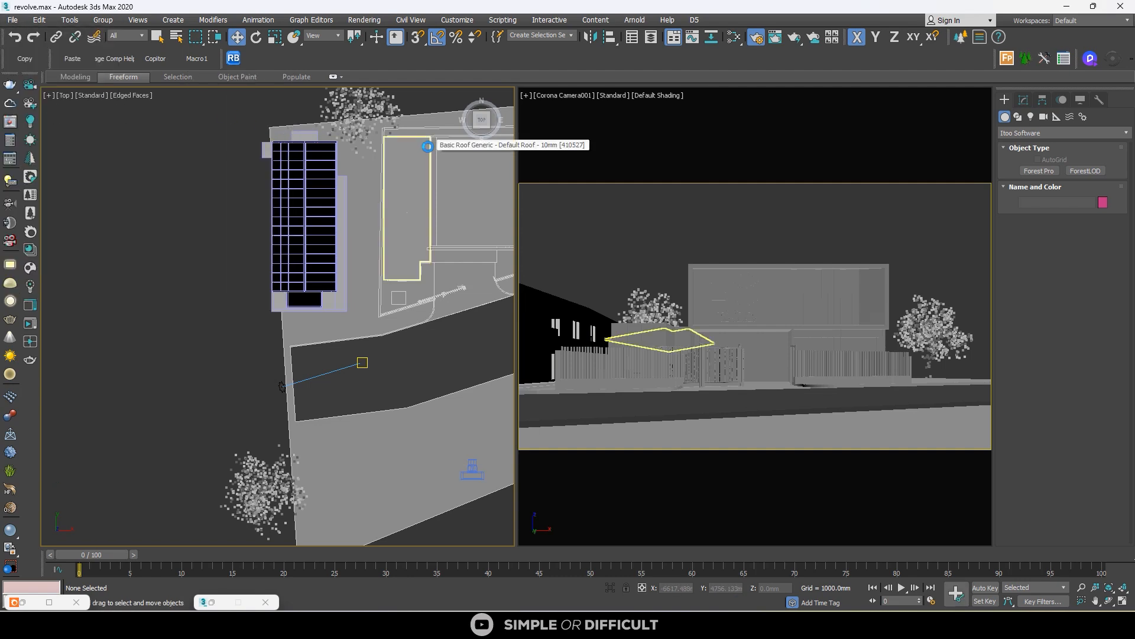
drag(1134, 113, 395, 113)
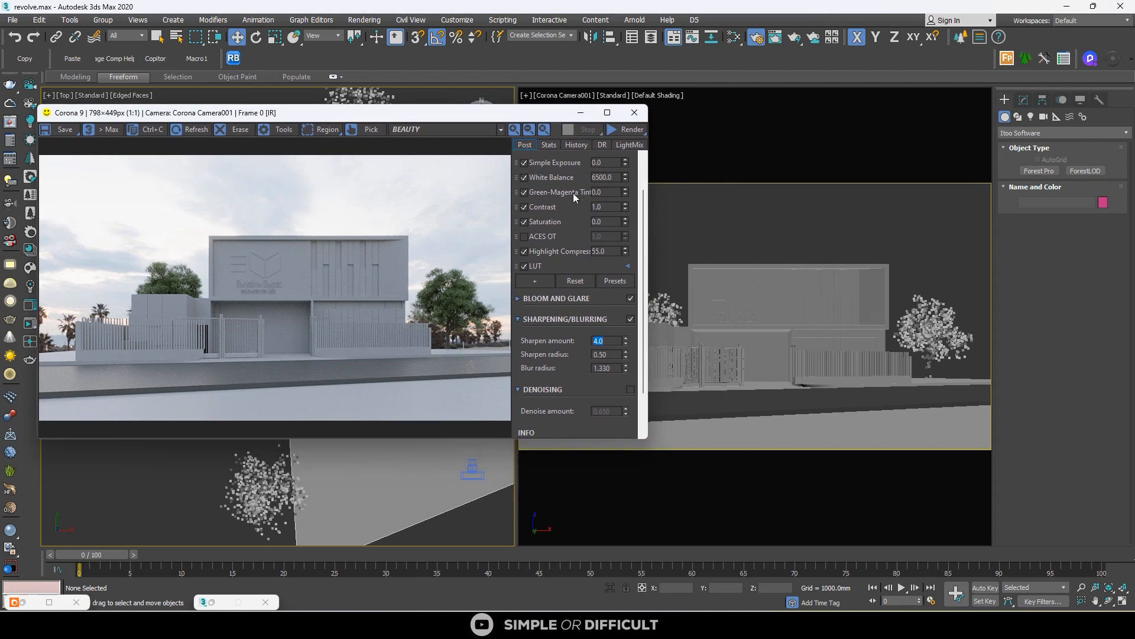
scroll(615, 209, up, 1)
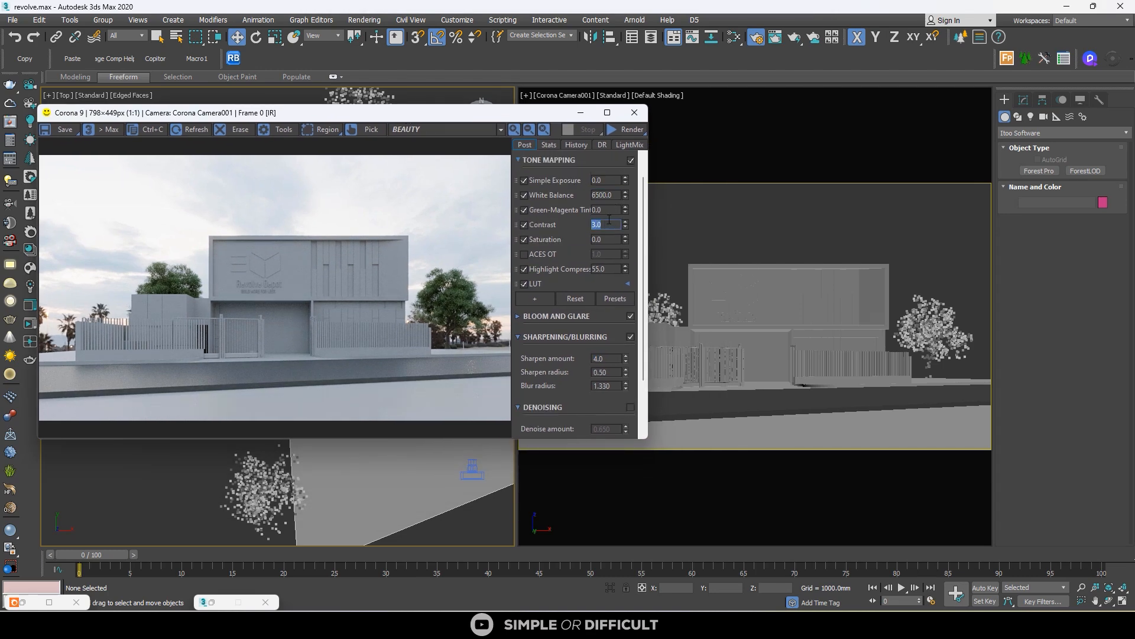
text(2)
drag(556, 115, 878, 63)
scroll(193, 265, down, 3)
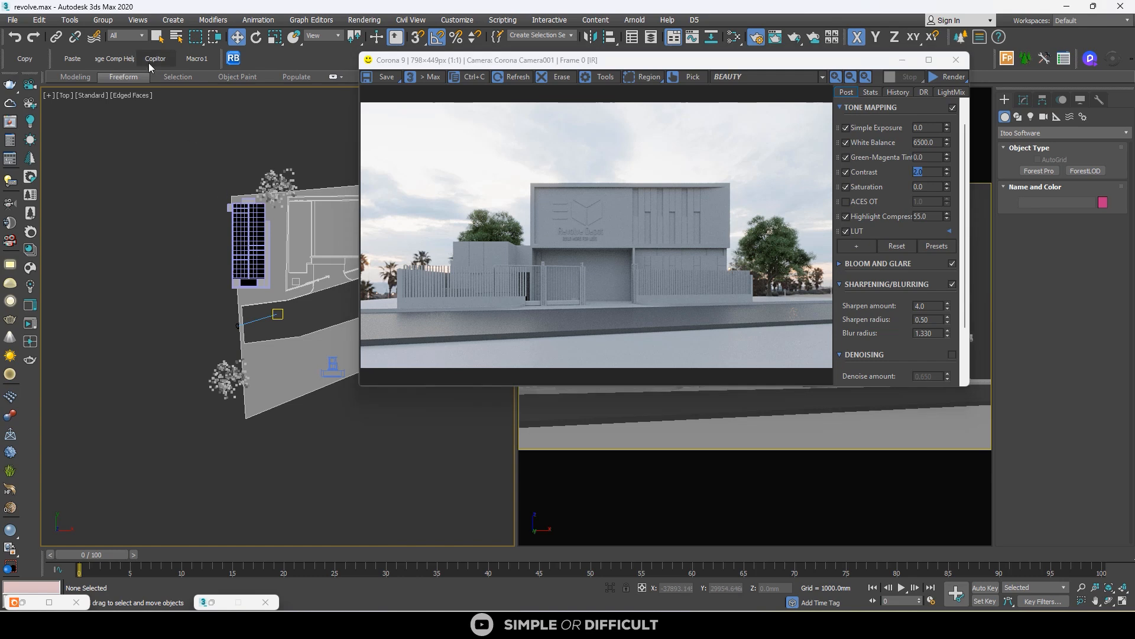
Step: Open the Relink Bitmaps script, dismiss its pop-up and relink the missing files from the saved Documents directory
click(241, 58)
click(491, 211)
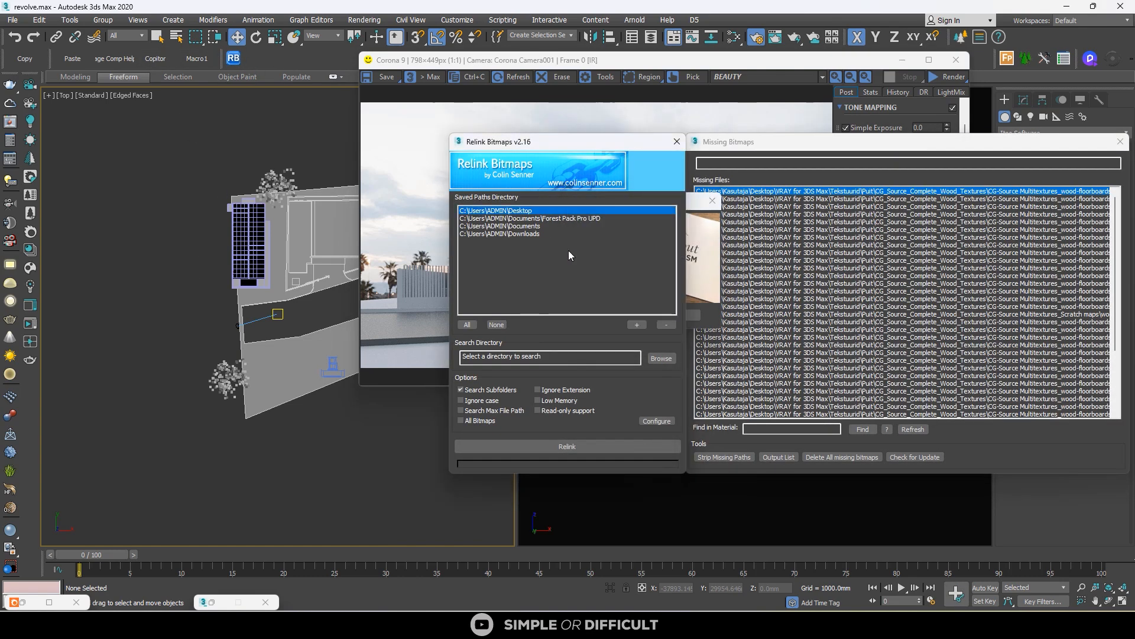
click(712, 200)
click(514, 227)
click(591, 442)
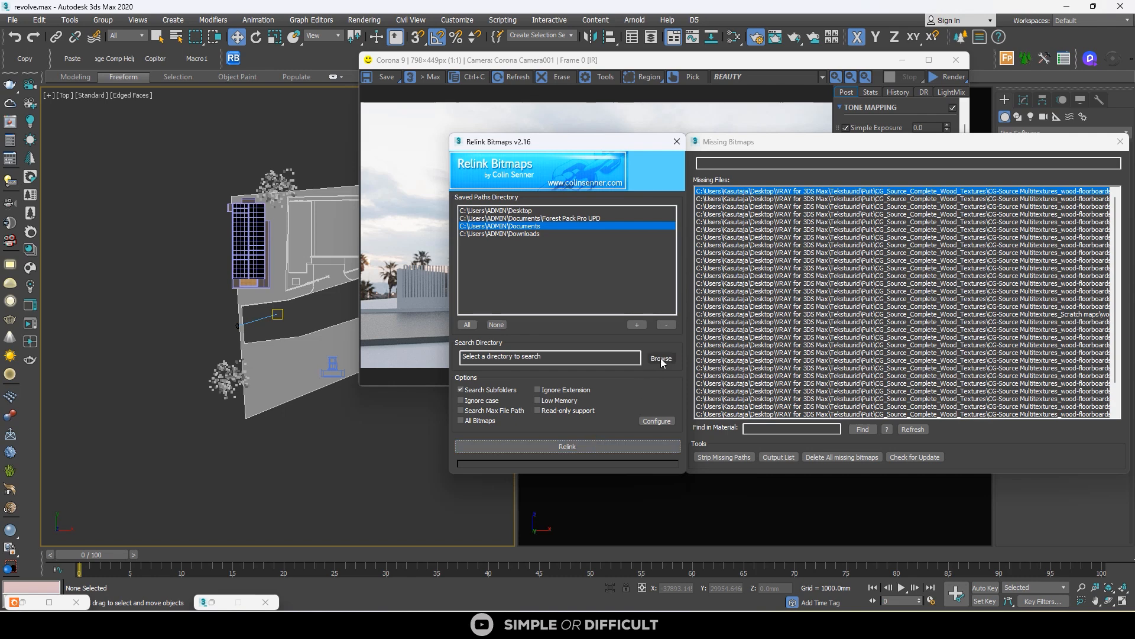
Step: Try to relink the remaining missing bitmaps from the saved Desktop and Downloads directories, and close the relink tool
scroll(775, 327, down, 1)
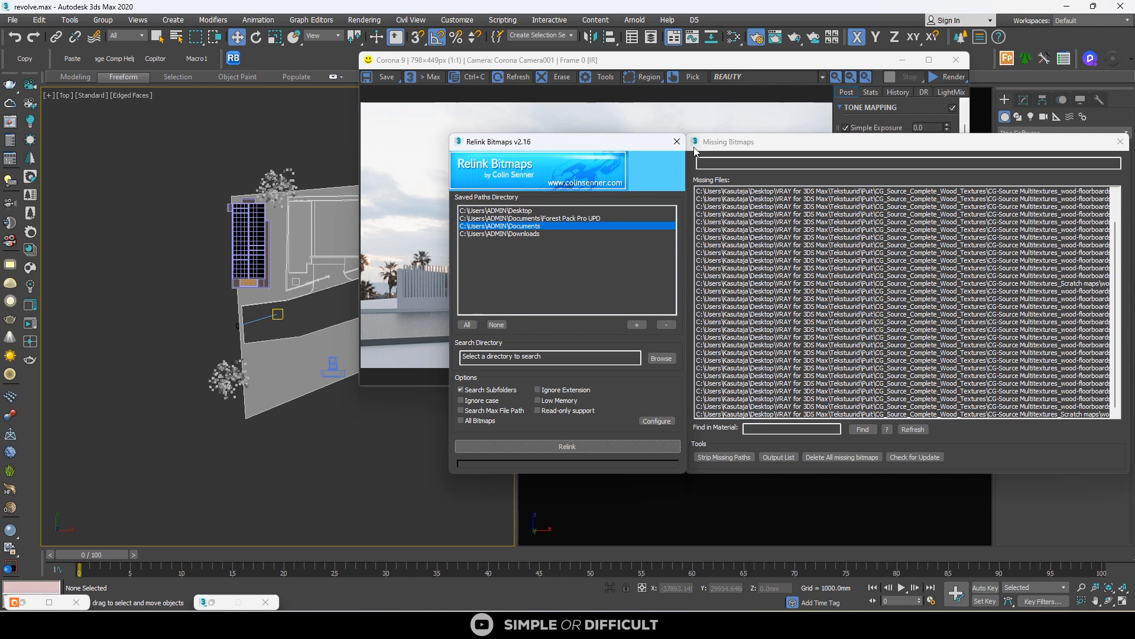
scroll(176, 279, up, 2)
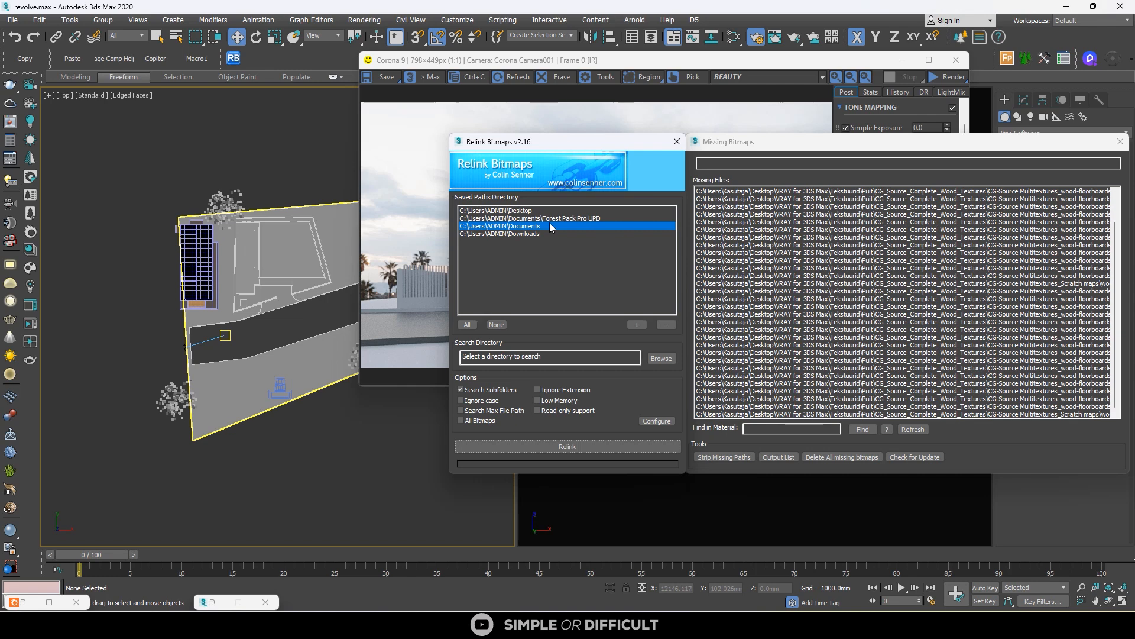
click(516, 219)
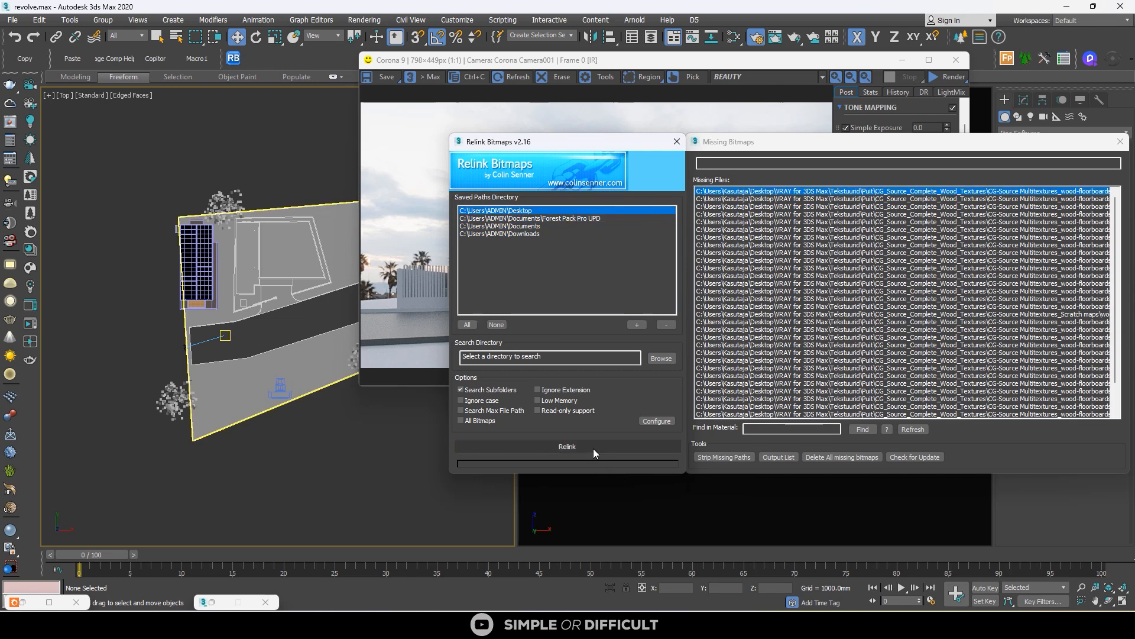
click(527, 235)
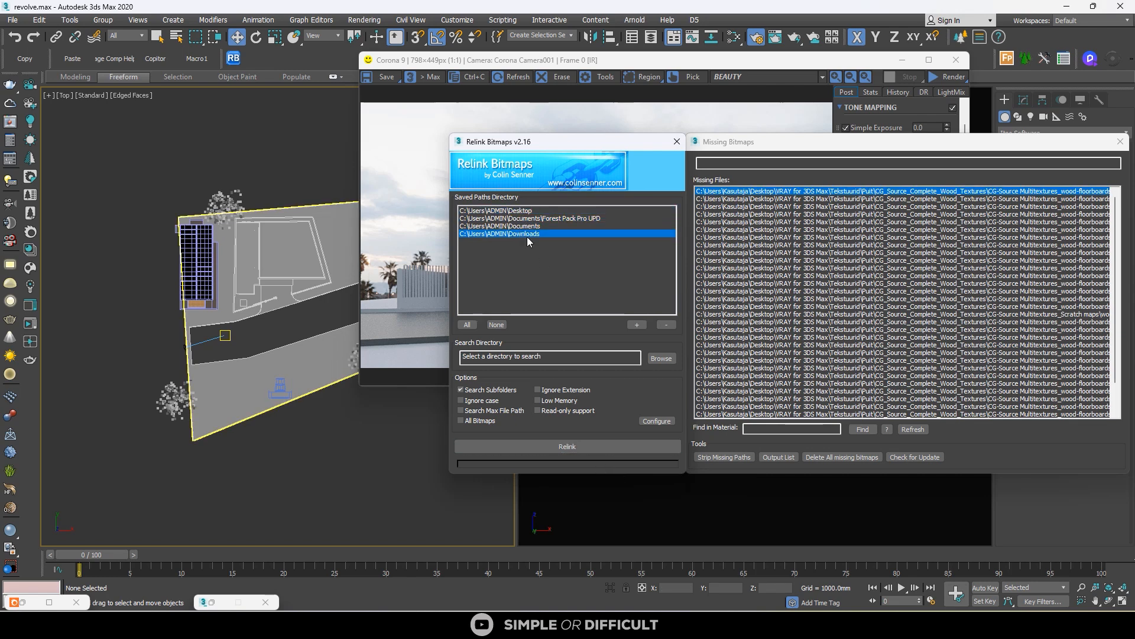
click(677, 142)
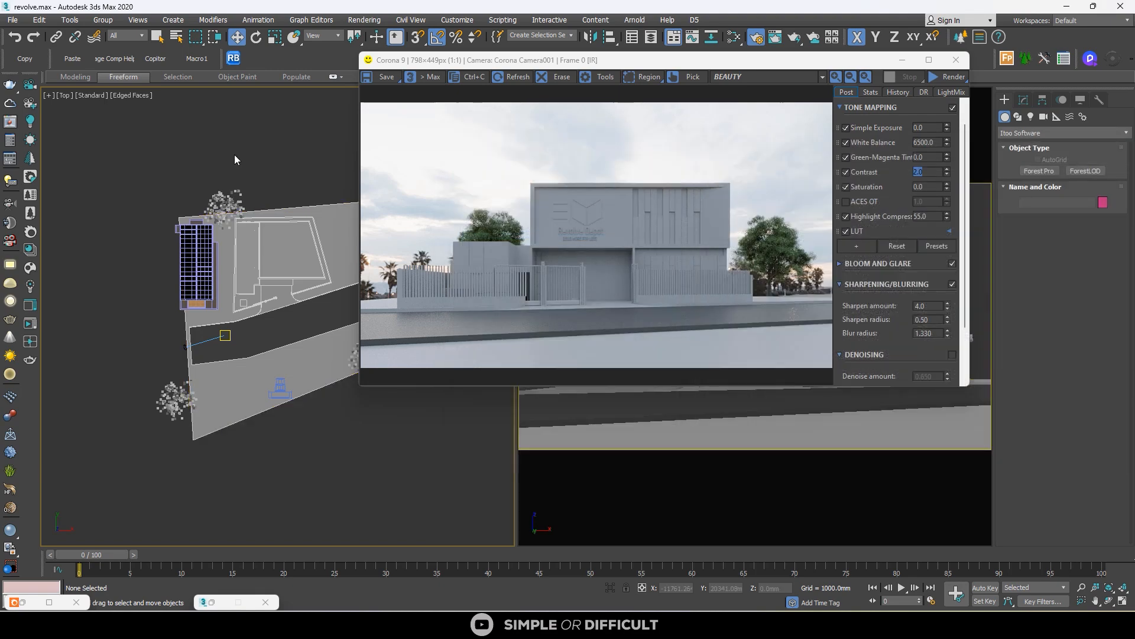
Step: Open Asset Tracking, select all missing wood texture files and start setting a new path for them
key(shift+t)
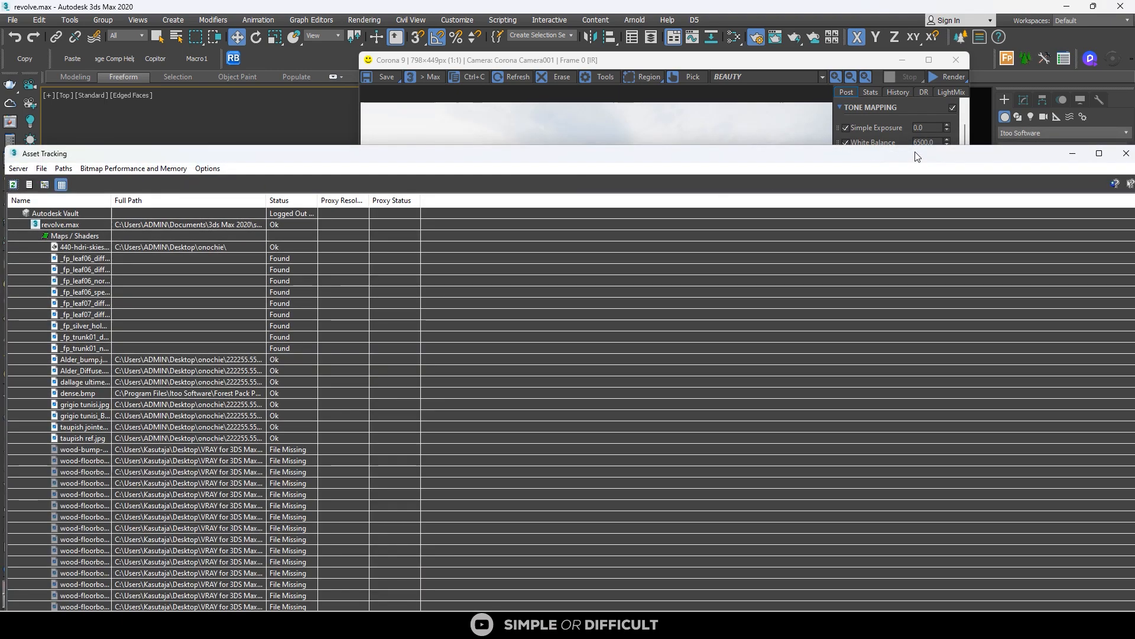
click(1096, 156)
click(76, 301)
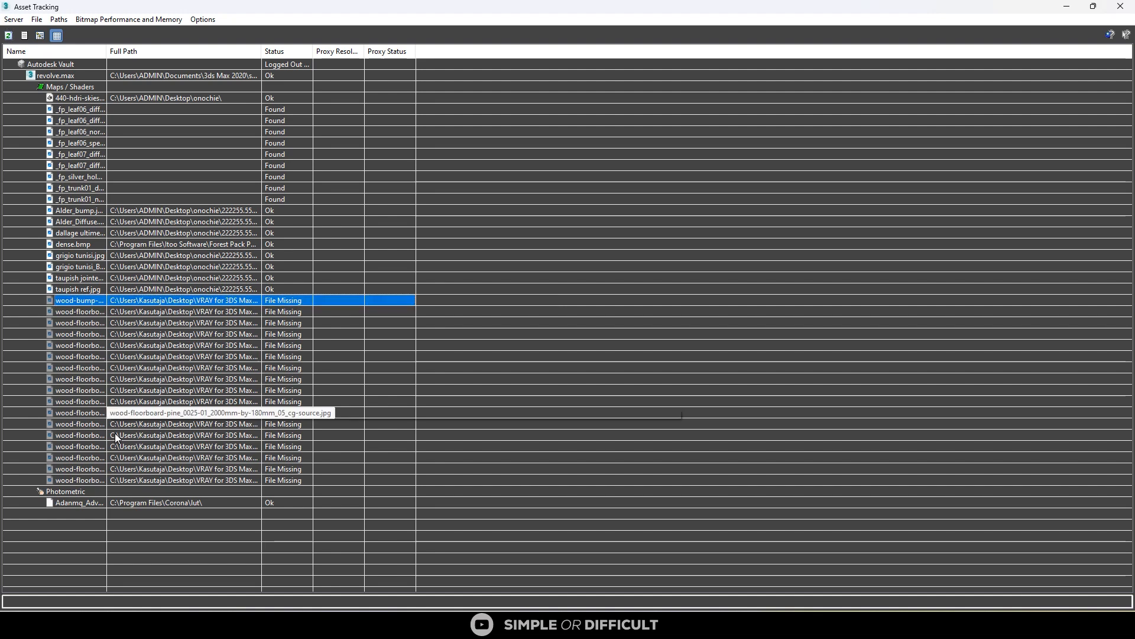
shift+click(66, 479)
click(59, 19)
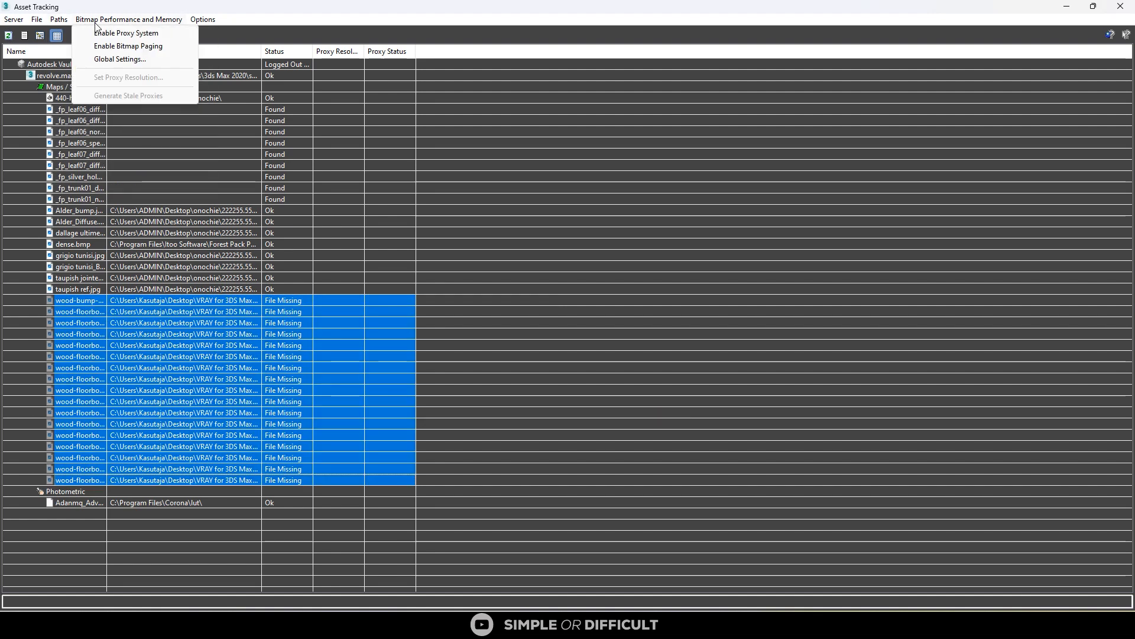
click(85, 64)
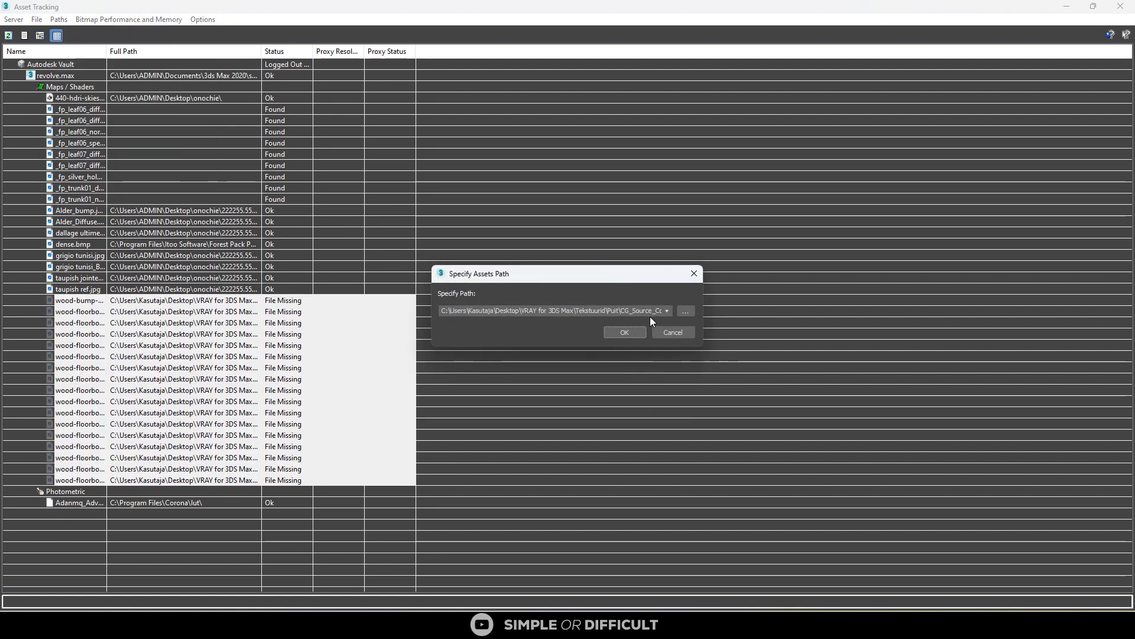
Step: Set the missing textures' path to the 222255.5526d0c04c17b folder inside the Desktop's onochie folder, and close Asset Tracking
click(686, 312)
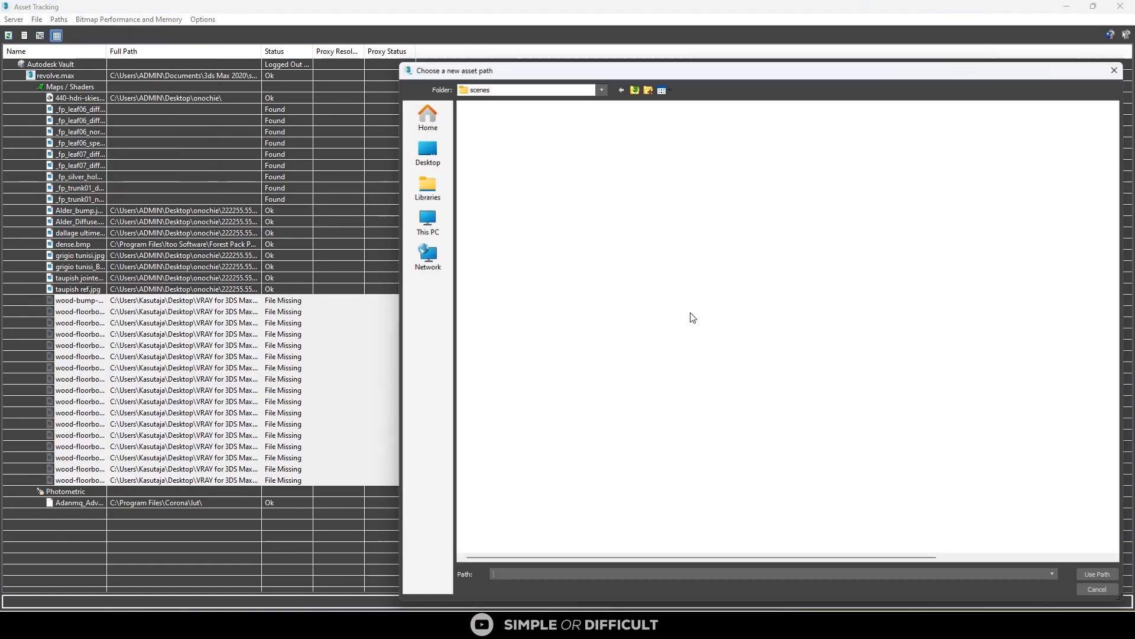
click(422, 151)
double_click(482, 144)
scroll(580, 414, down, 5)
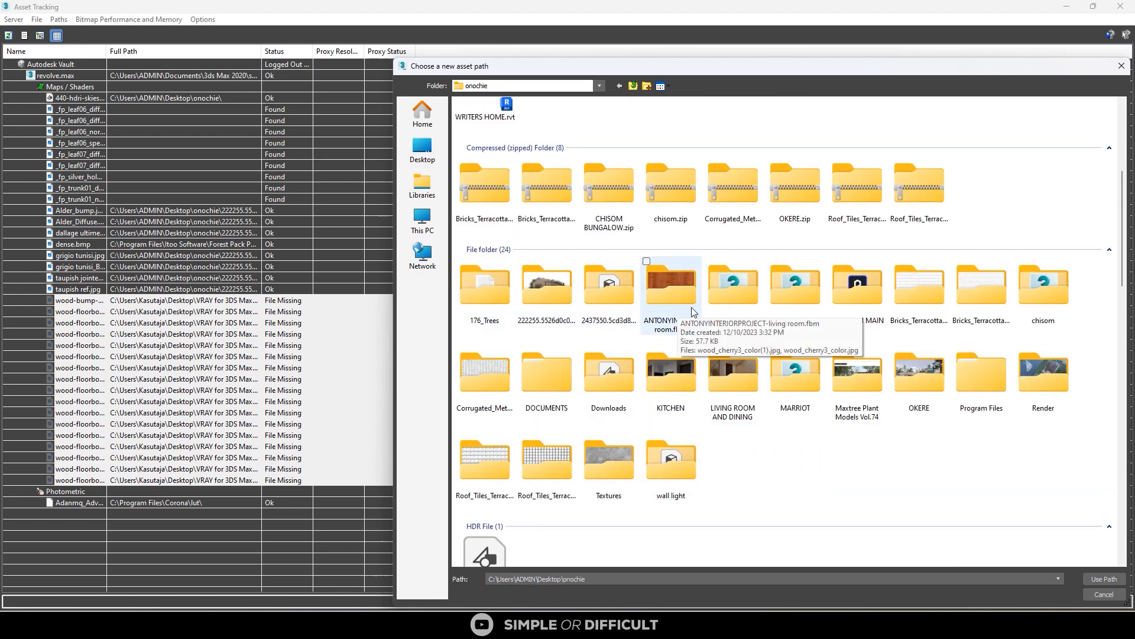
double_click(559, 304)
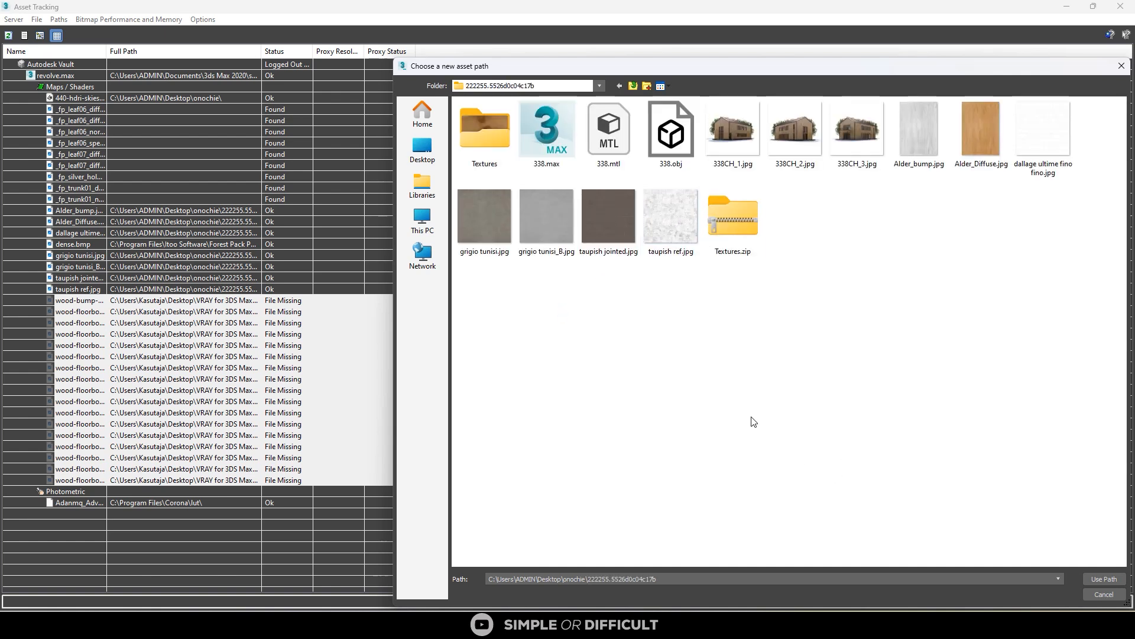
click(1101, 579)
click(634, 335)
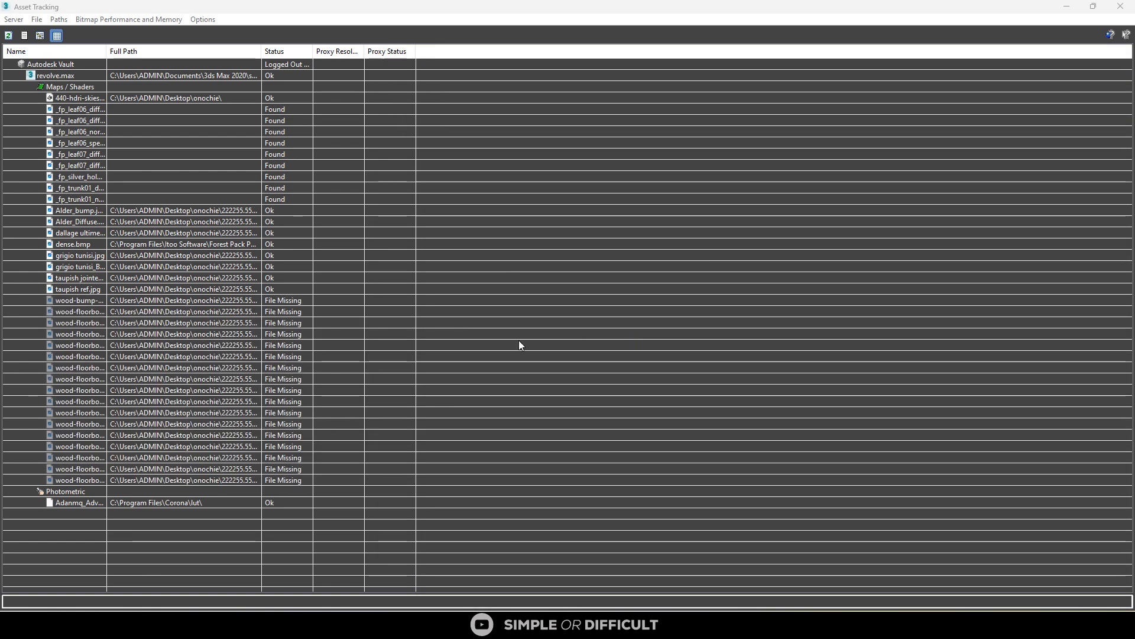
double_click(107, 46)
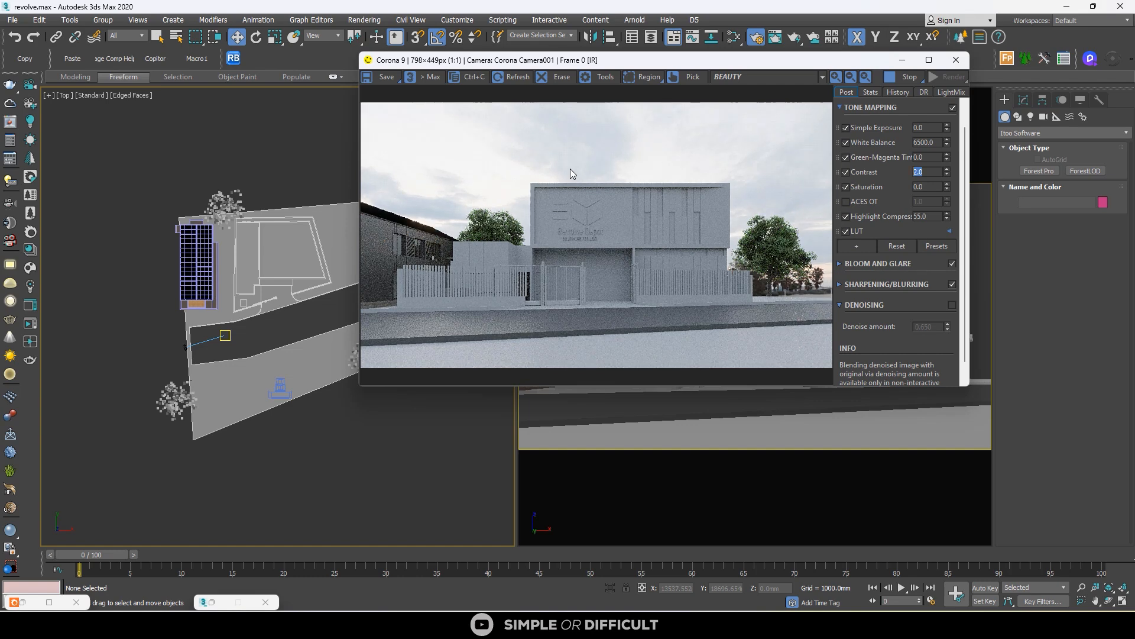
Step: Inspect the neighbouring house in the interactive render, and copy the tree behind it to the gap beside the main building's fence
scroll(367, 255, up, 2)
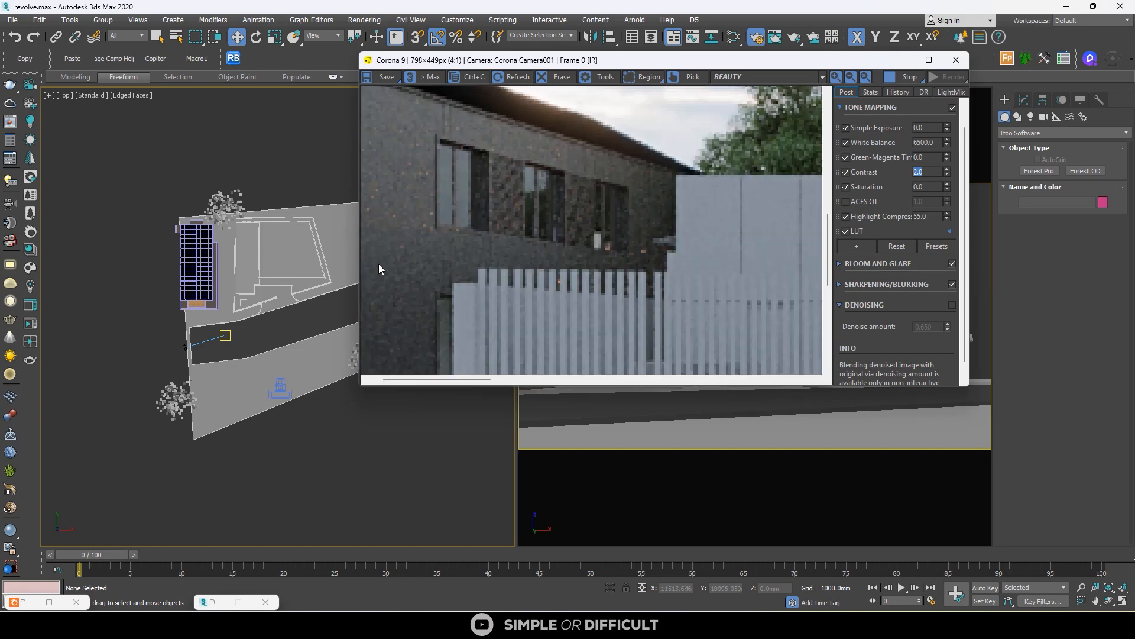
scroll(504, 229, down, 2)
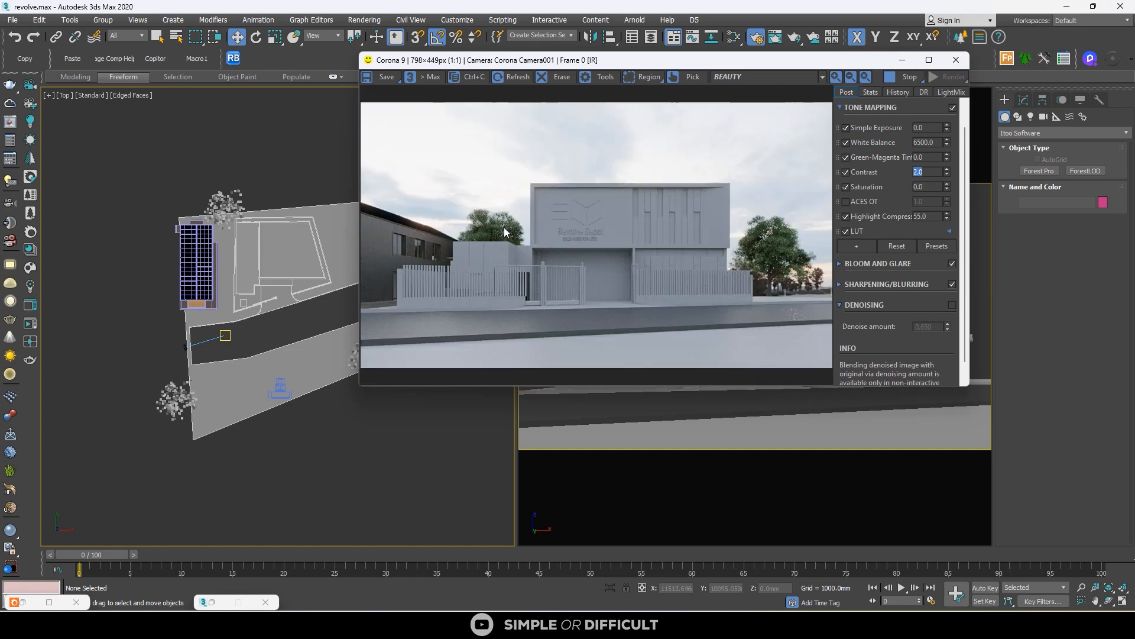
scroll(411, 218, up, 2)
scroll(425, 226, down, 2)
click(231, 218)
scroll(231, 218, up, 2)
shift+drag(239, 198, 241, 327)
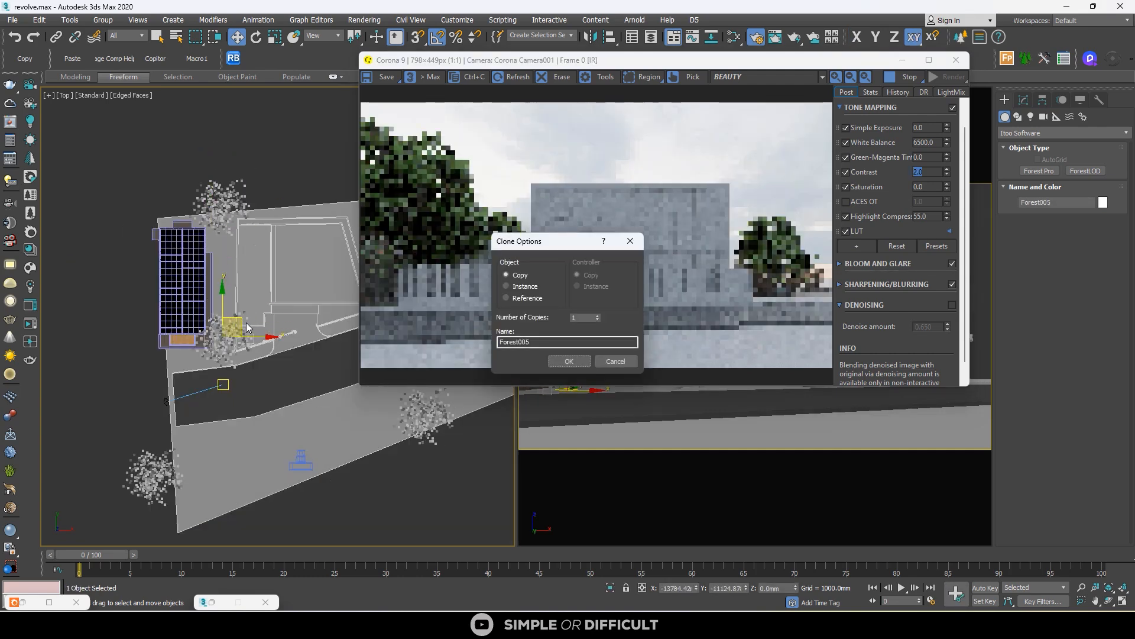
click(569, 360)
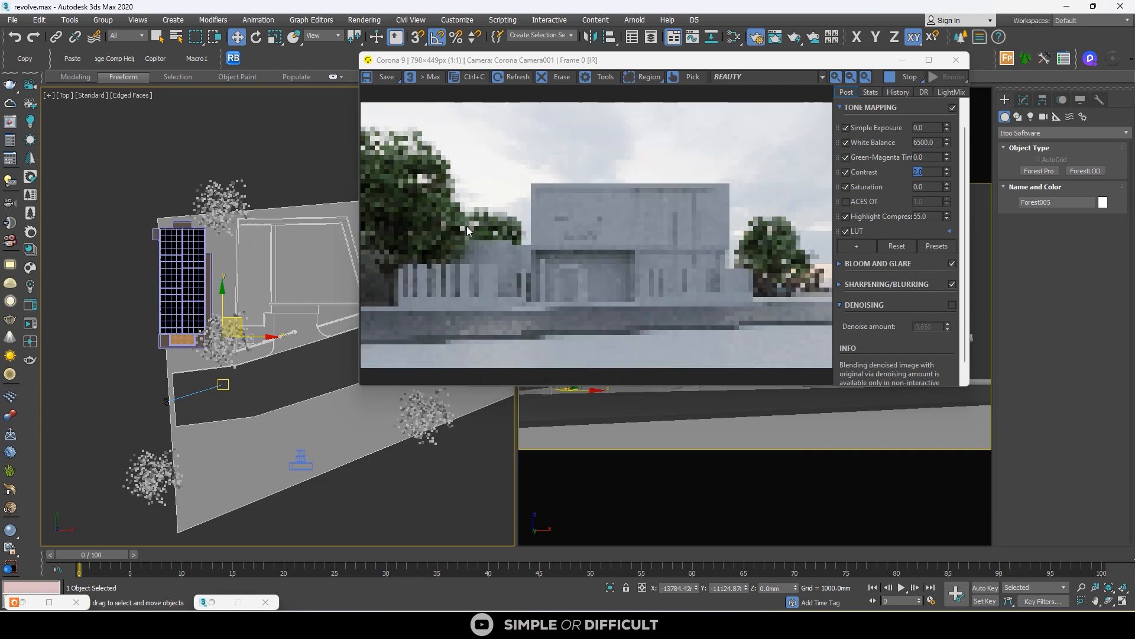
Step: Scale the copied tree down uniformly to about 24 percent
click(274, 37)
drag(217, 283, 196, 353)
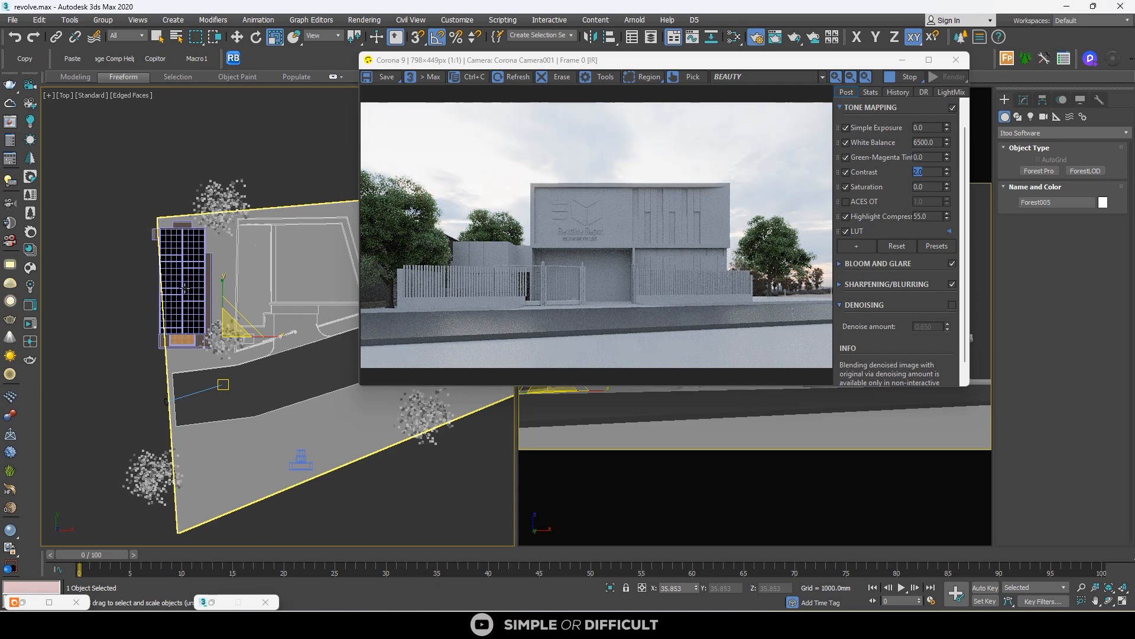
scroll(241, 356, up, 3)
drag(264, 365, 264, 394)
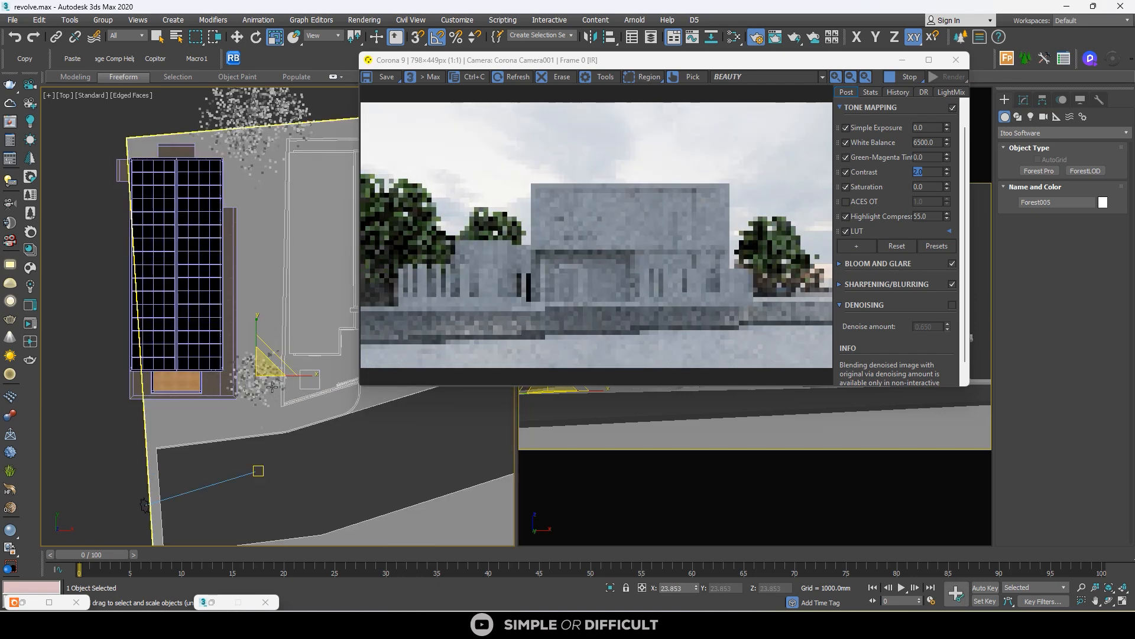
scroll(291, 333, down, 3)
scroll(291, 333, up, 2)
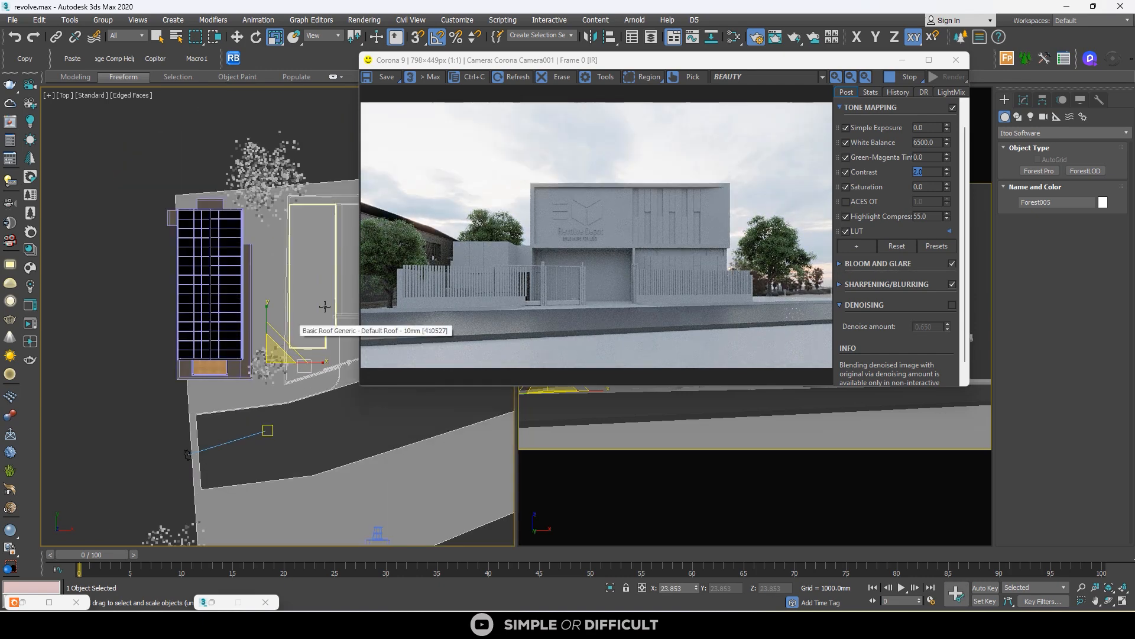
Step: Delete the scaled-down tree copy beside the neighbouring house
click(237, 37)
scroll(267, 371, up, 2)
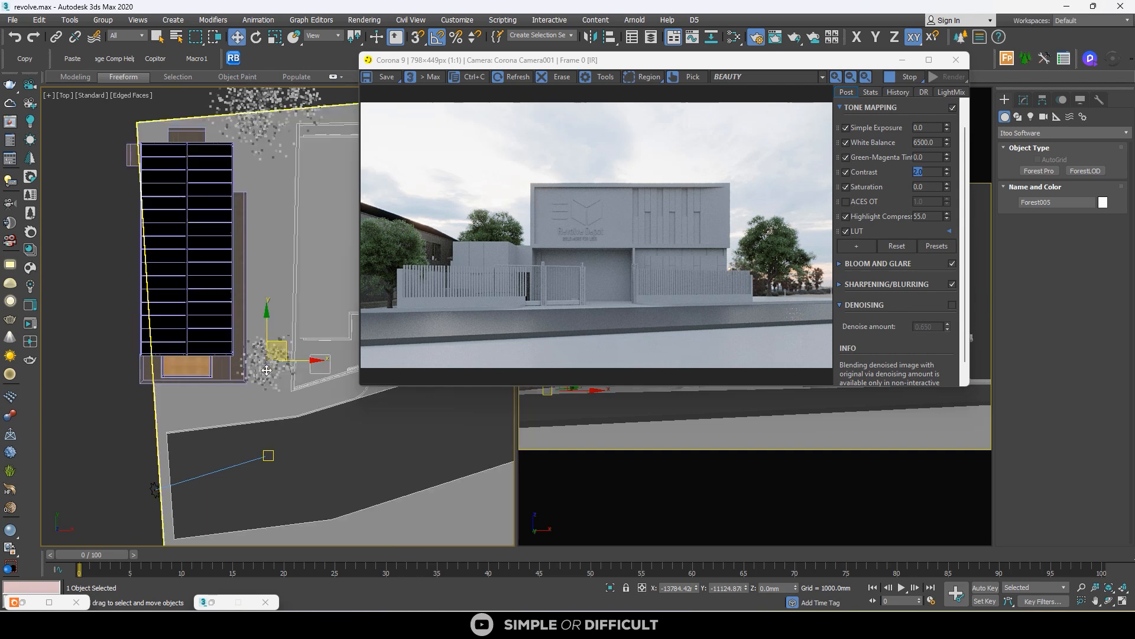
key(Delete)
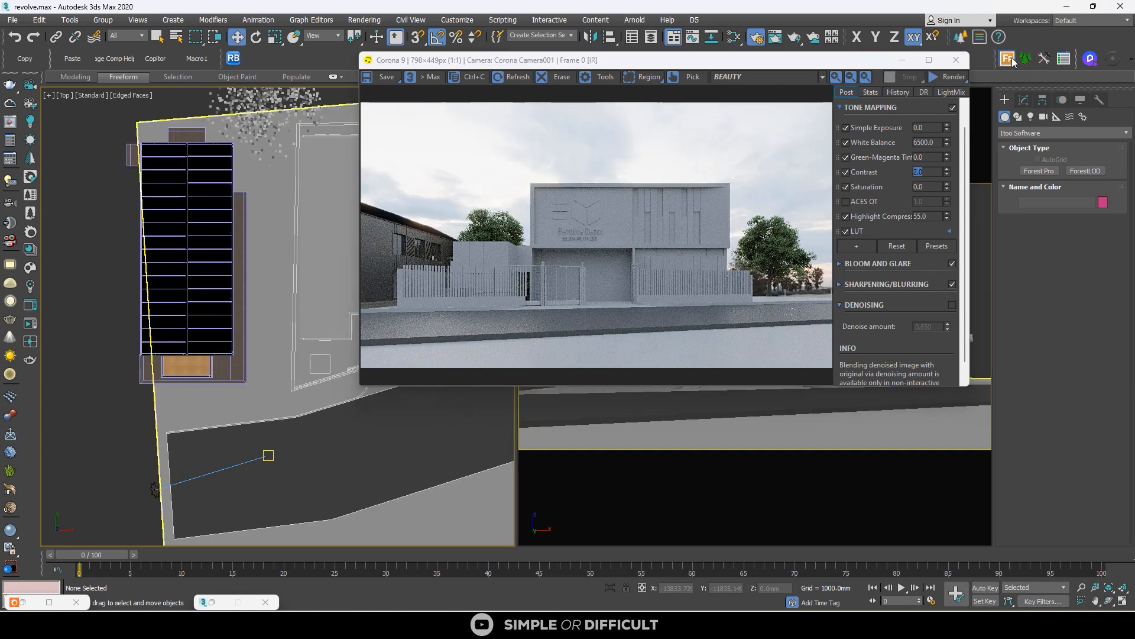
Step: Create a Custom Edit Forest Pro tree using Orange 2 from the Starter Library, beside the neighbouring house's front corner, rescaled to system units
click(1039, 171)
click(1063, 252)
scroll(461, 251, down, 10)
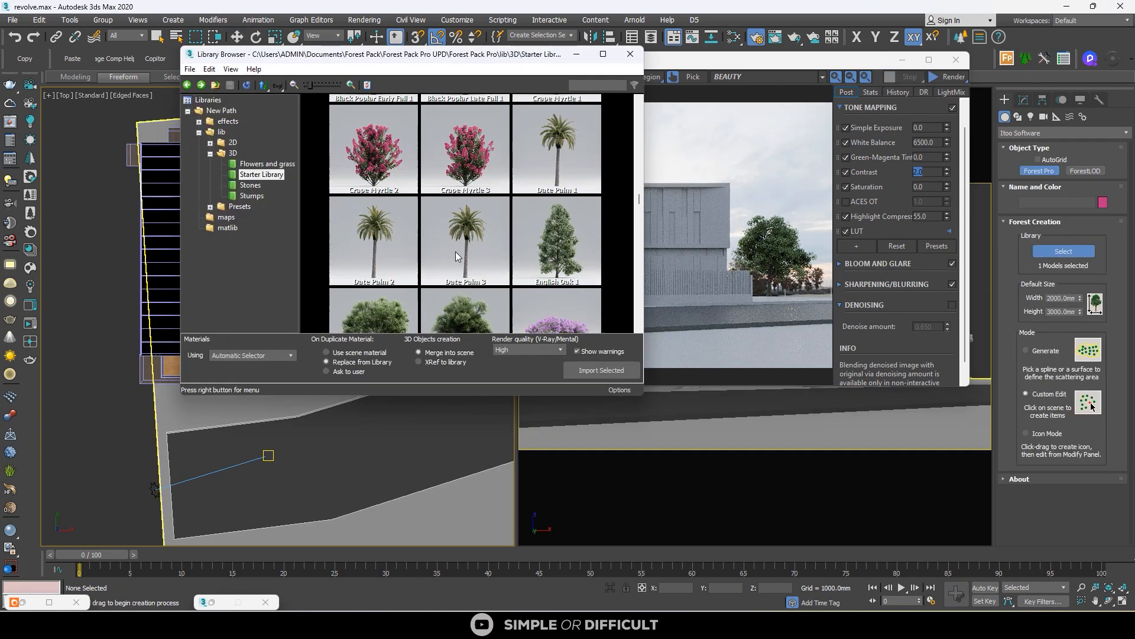
click(378, 284)
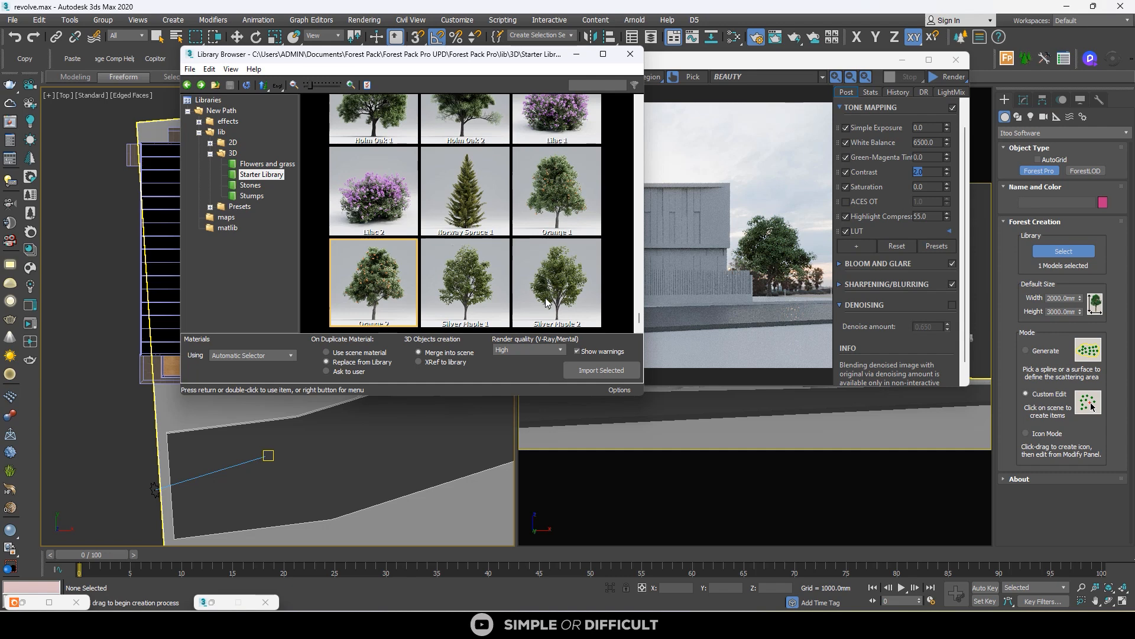
click(601, 369)
click(277, 368)
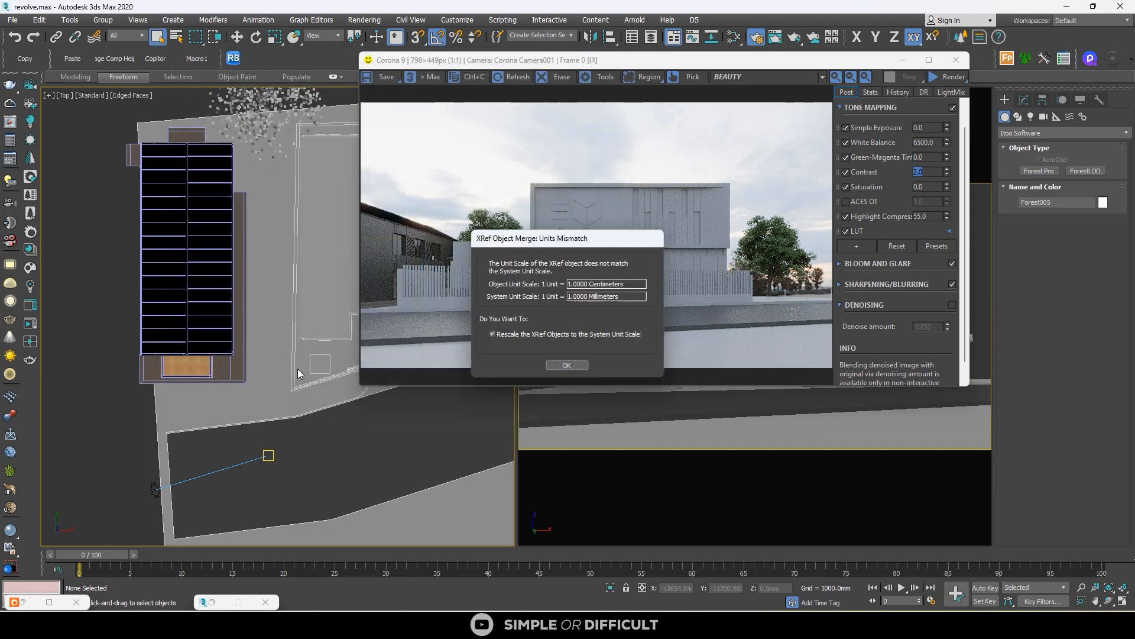
click(567, 362)
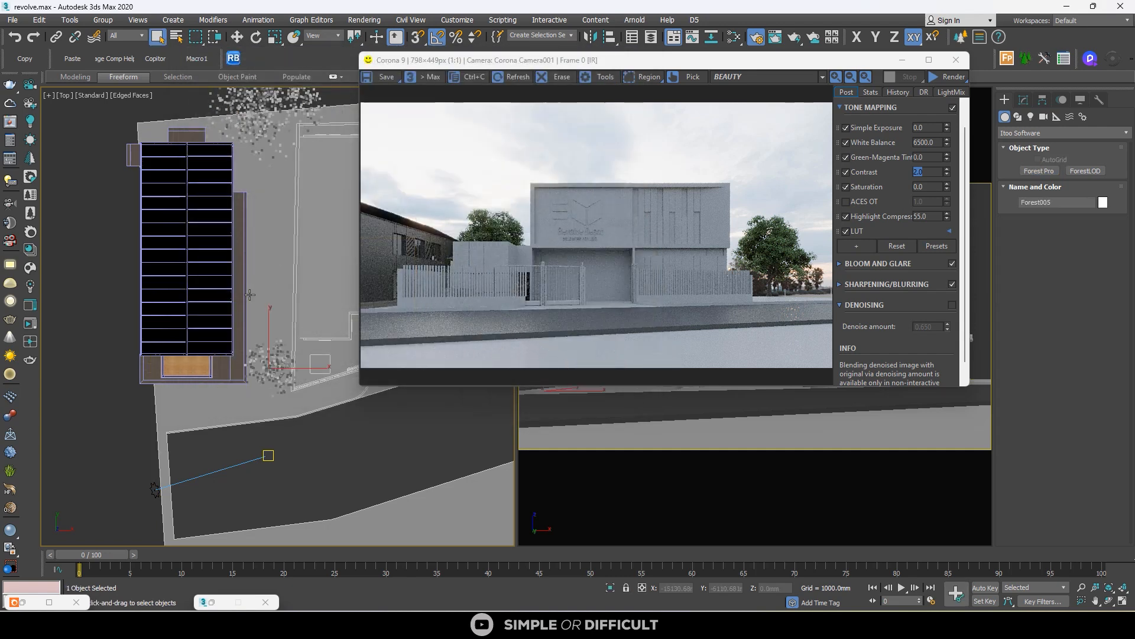
Step: Examine the orange tree's position between the neighbouring house and the fence in orbited and top views
scroll(256, 299, down, 3)
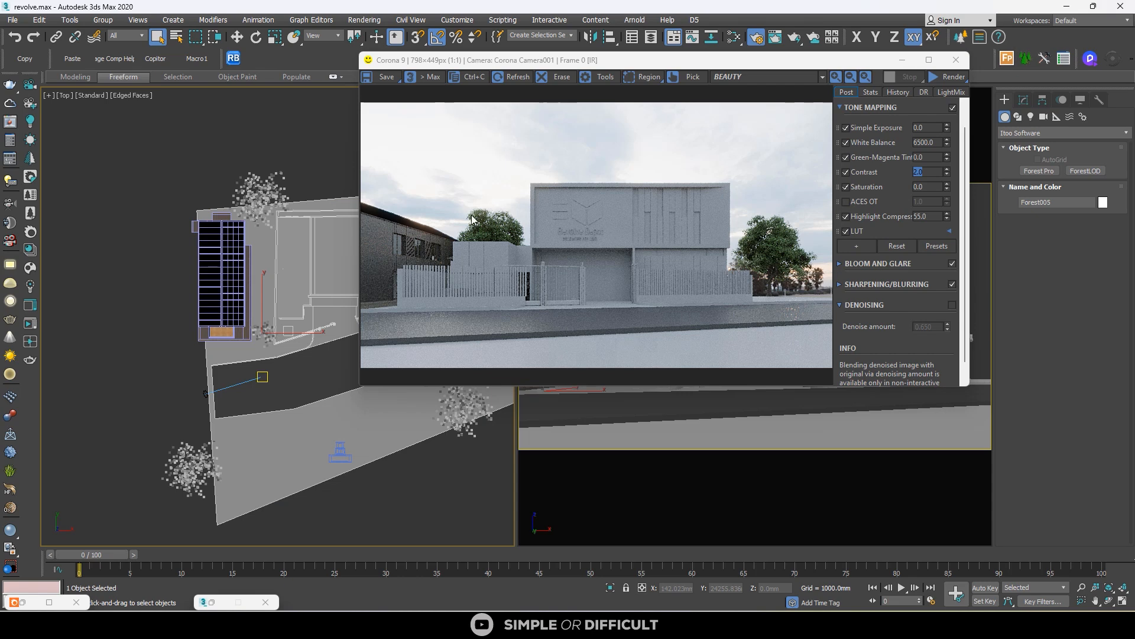
click(237, 37)
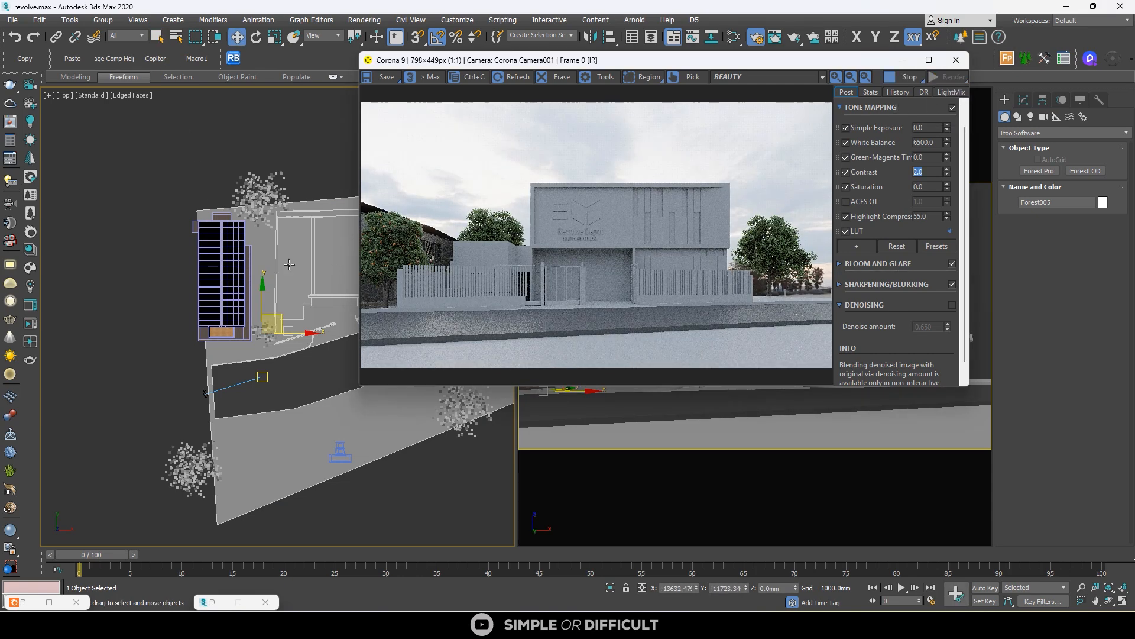
scroll(260, 311, up, 5)
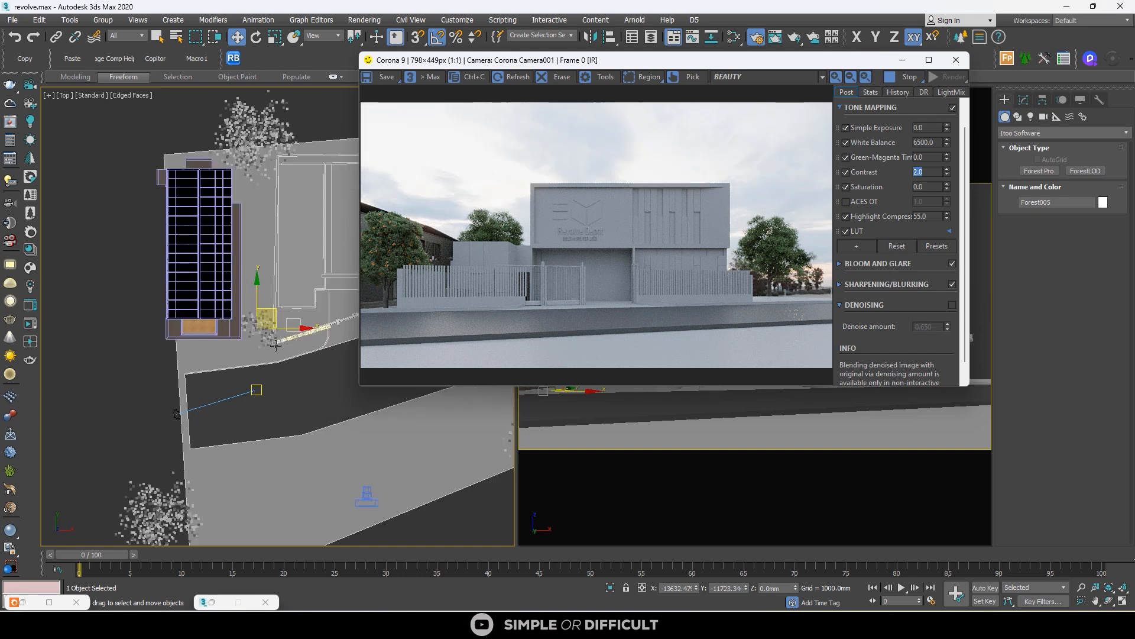
click(242, 295)
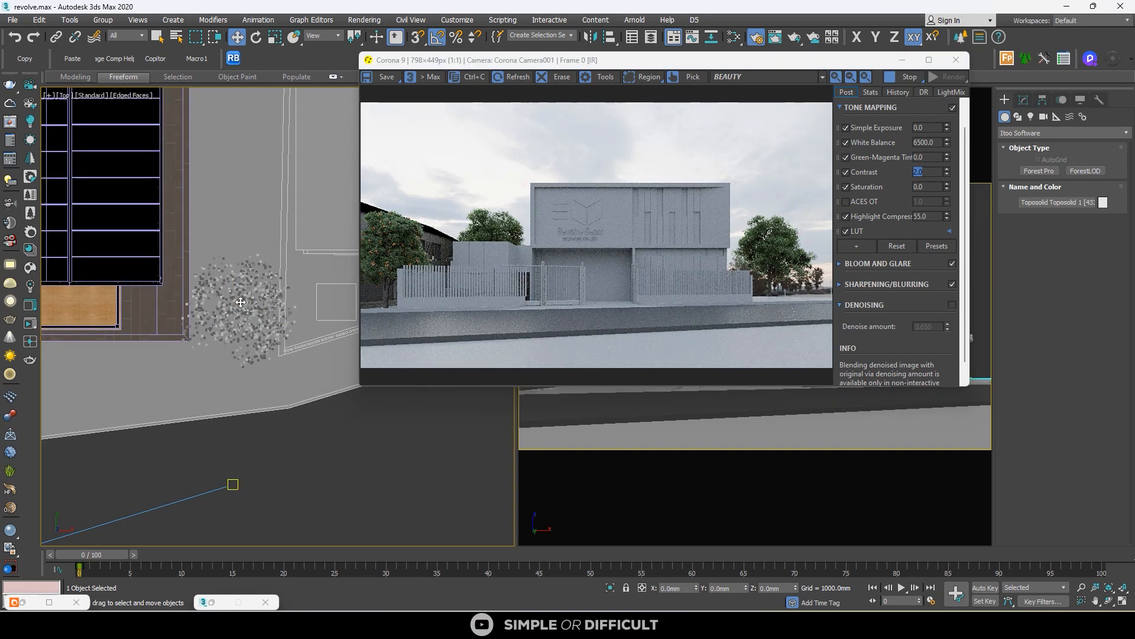
alt+middle_drag(253, 294, 243, 321)
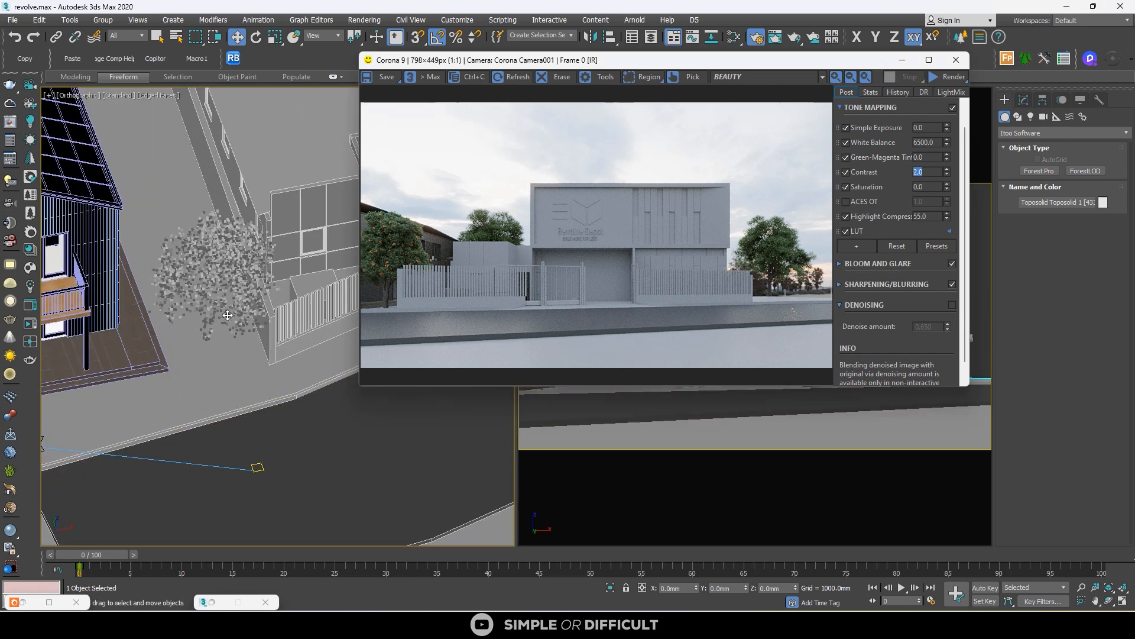
scroll(205, 295, down, 3)
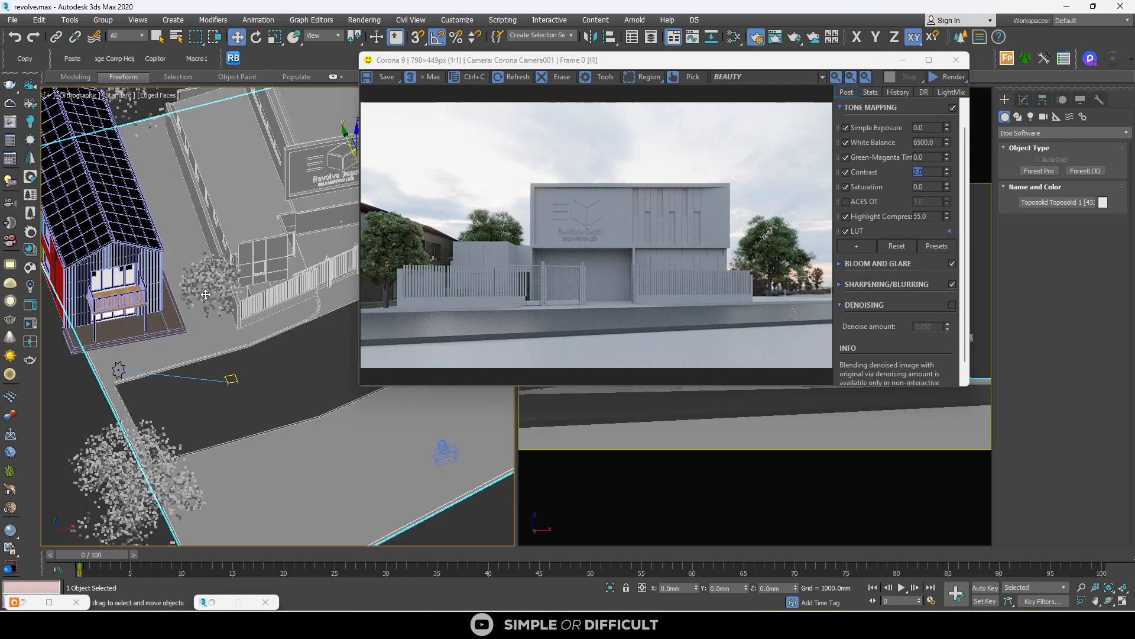
key(t)
scroll(101, 302, up, 5)
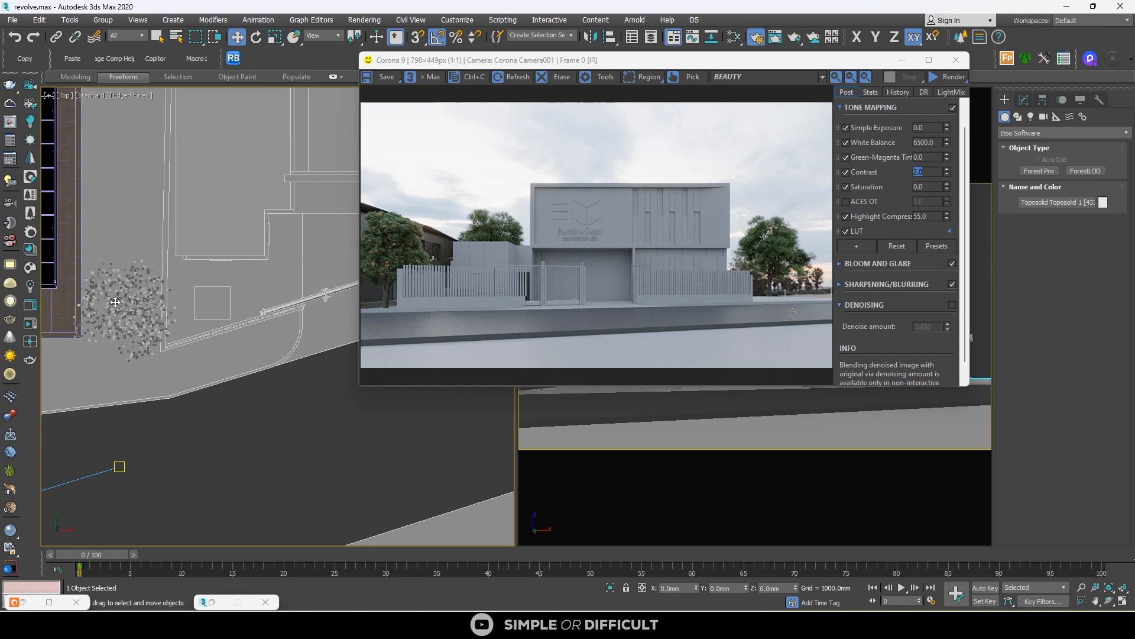
Step: Select the orange tree and move it about 2.2 m toward the road, clear of the fence corner
click(161, 38)
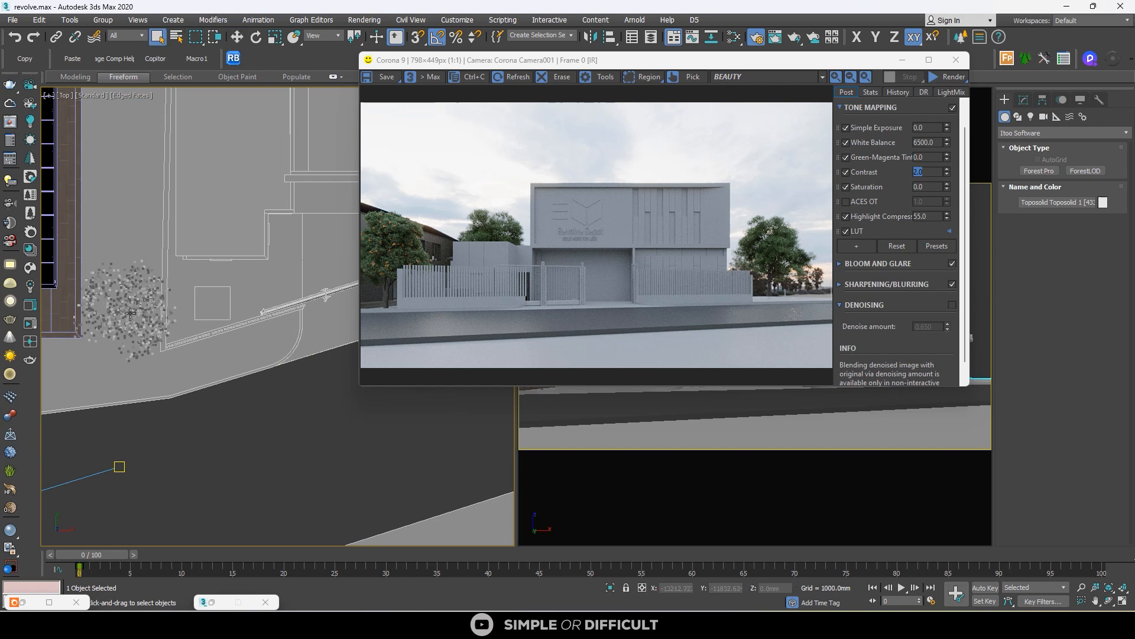
click(130, 313)
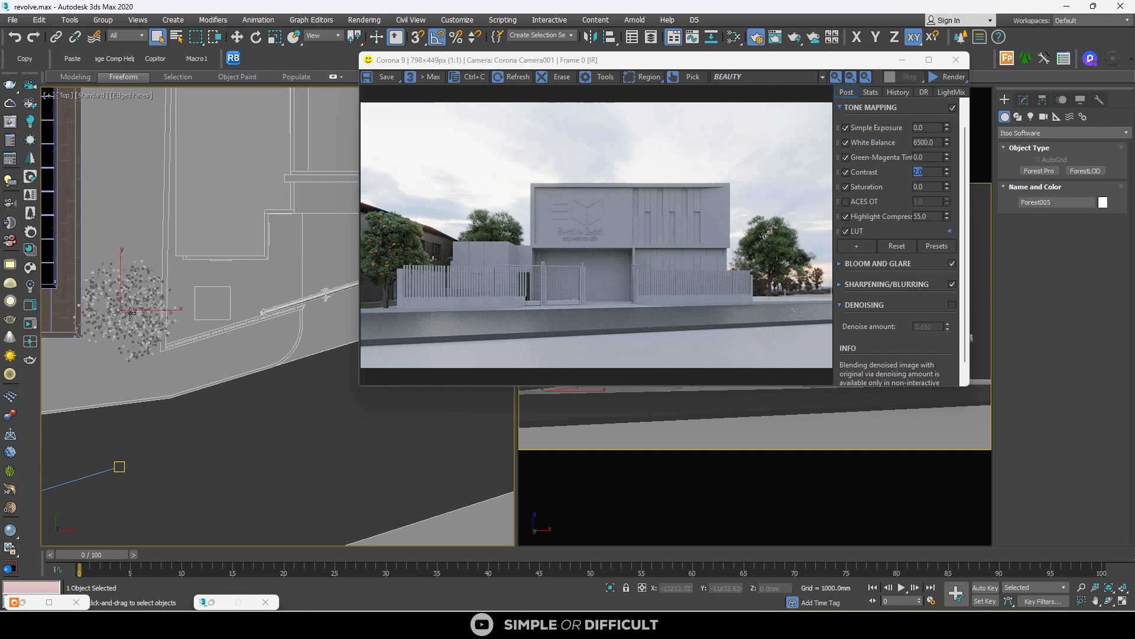
click(236, 37)
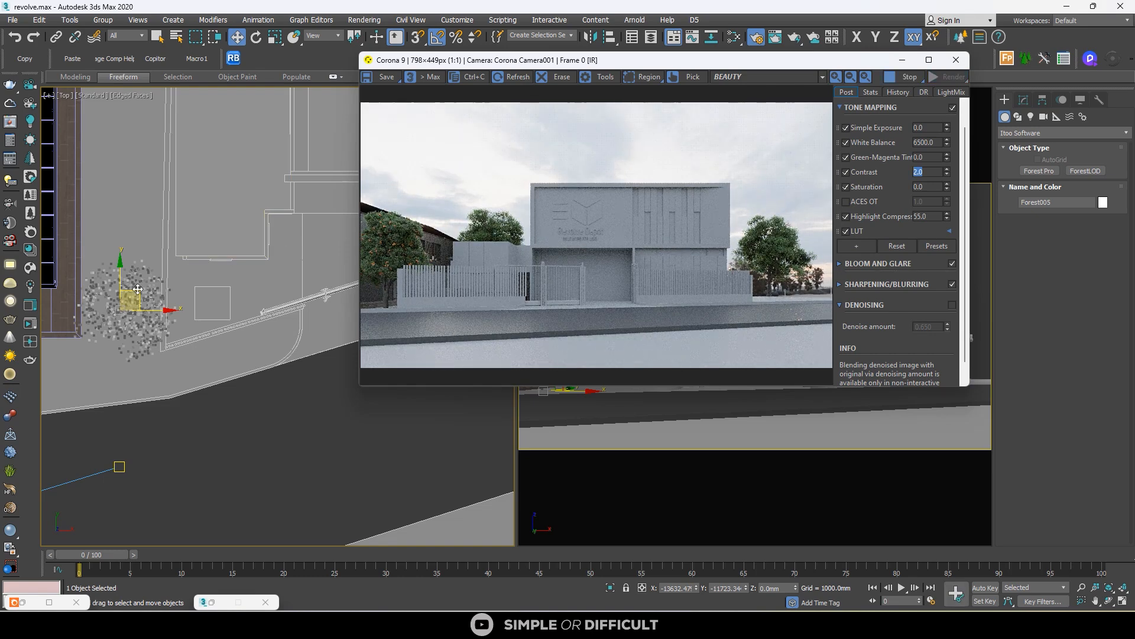
drag(137, 289, 137, 343)
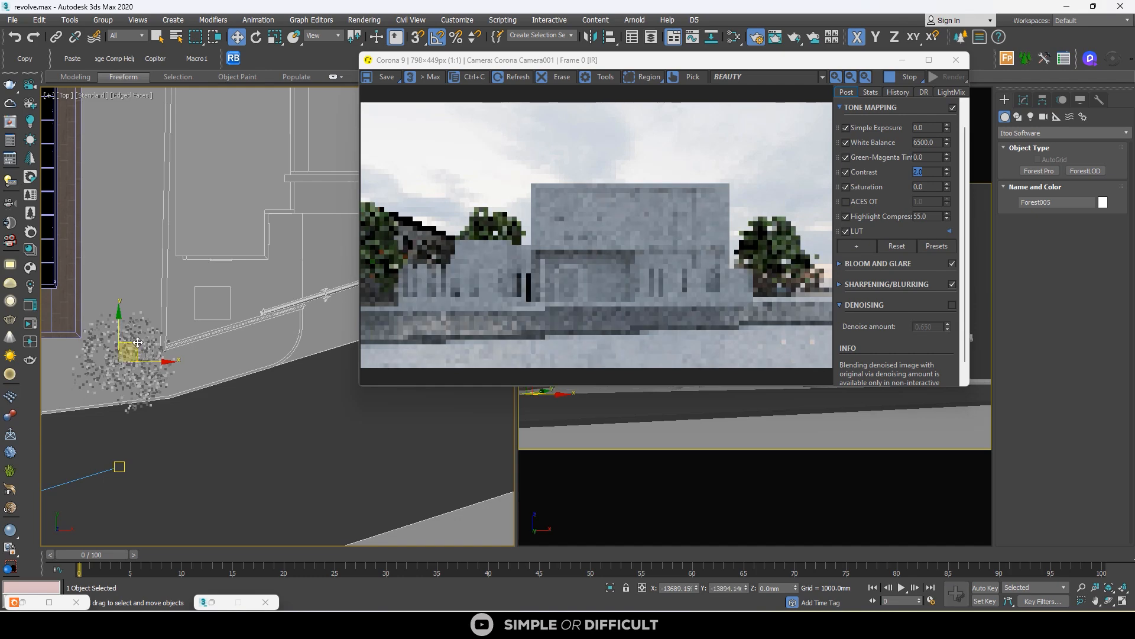
scroll(138, 342, down, 4)
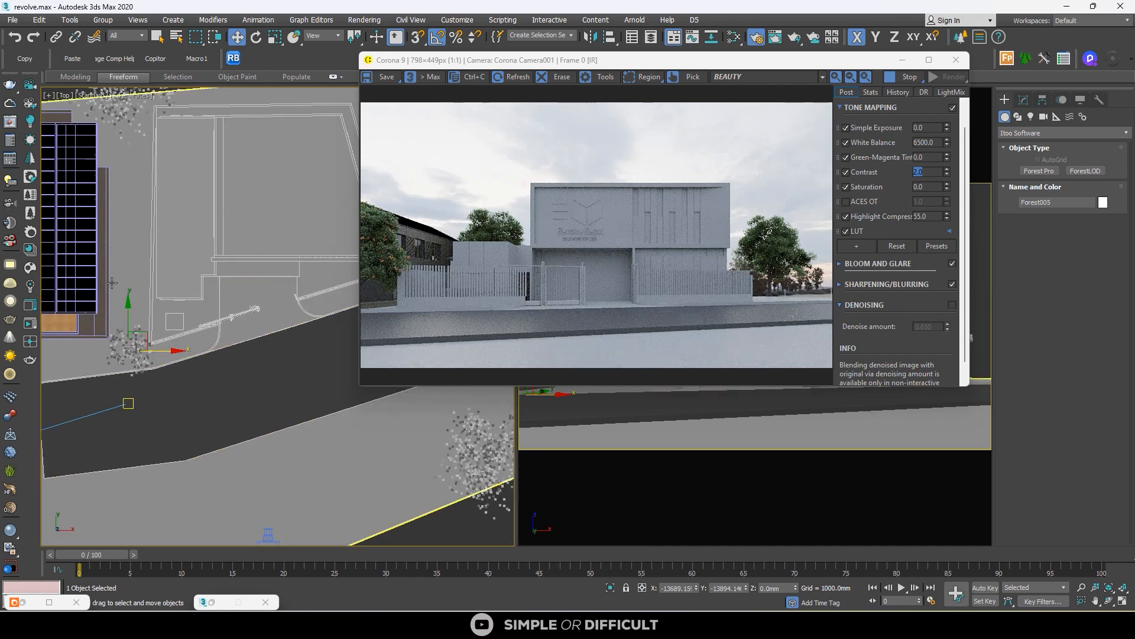
scroll(111, 283, down, 3)
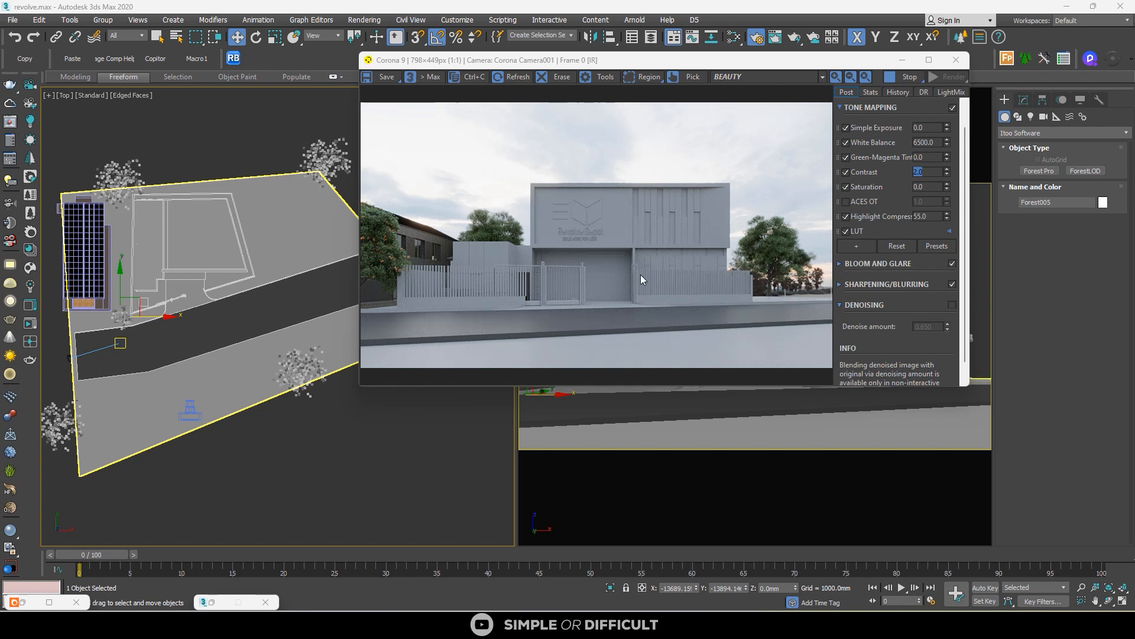
Step: Select the toposolid ground and open the Nature category of the Corona Material Library
click(247, 384)
click(32, 252)
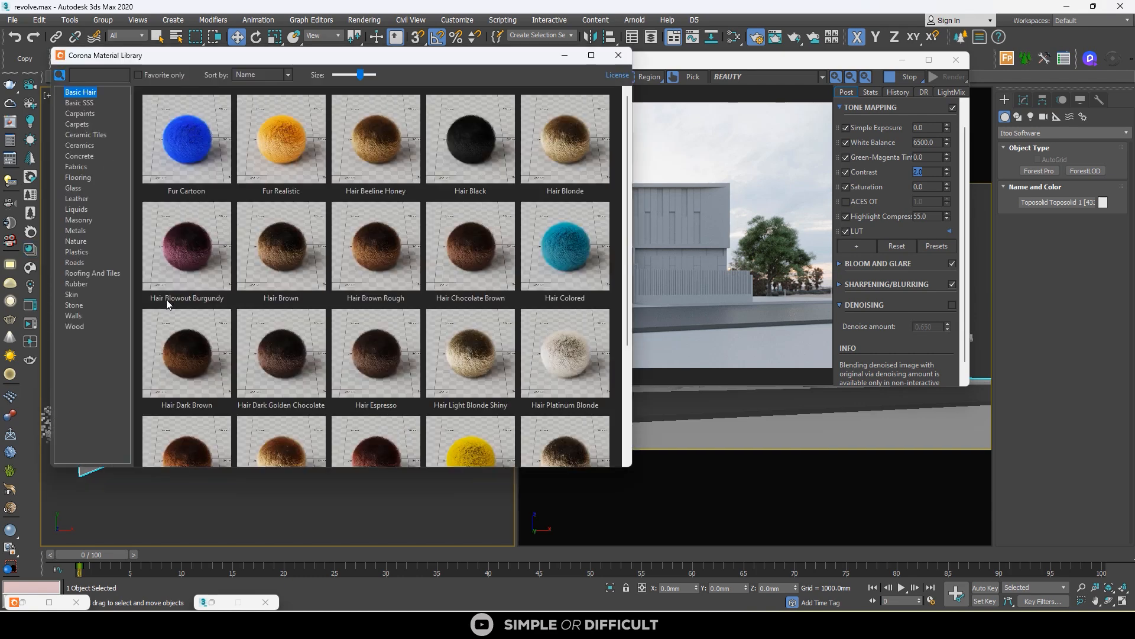
click(76, 241)
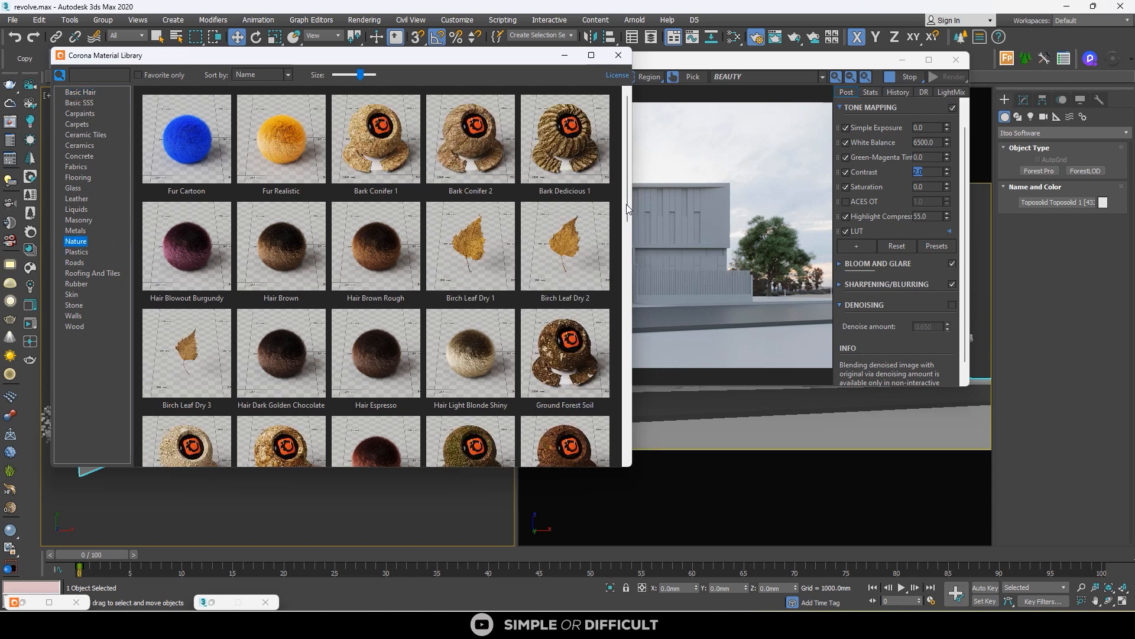
Step: Assign the Ground Mossy material from the Nature category to the selected terrain and close the material library
scroll(461, 292, down, 5)
right_click(459, 289)
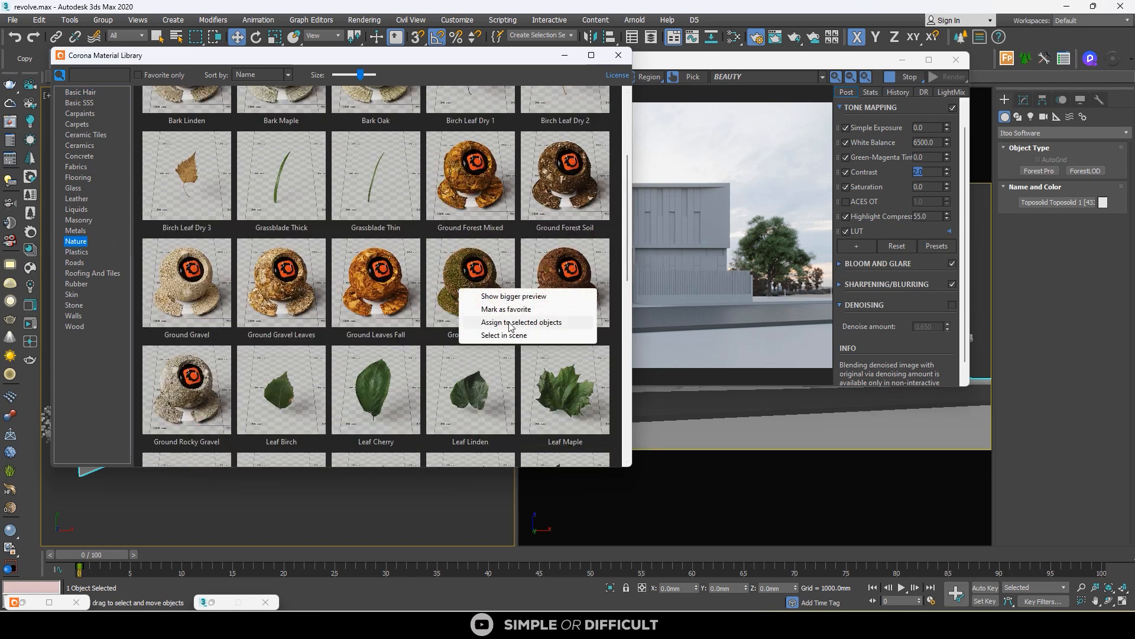
click(509, 322)
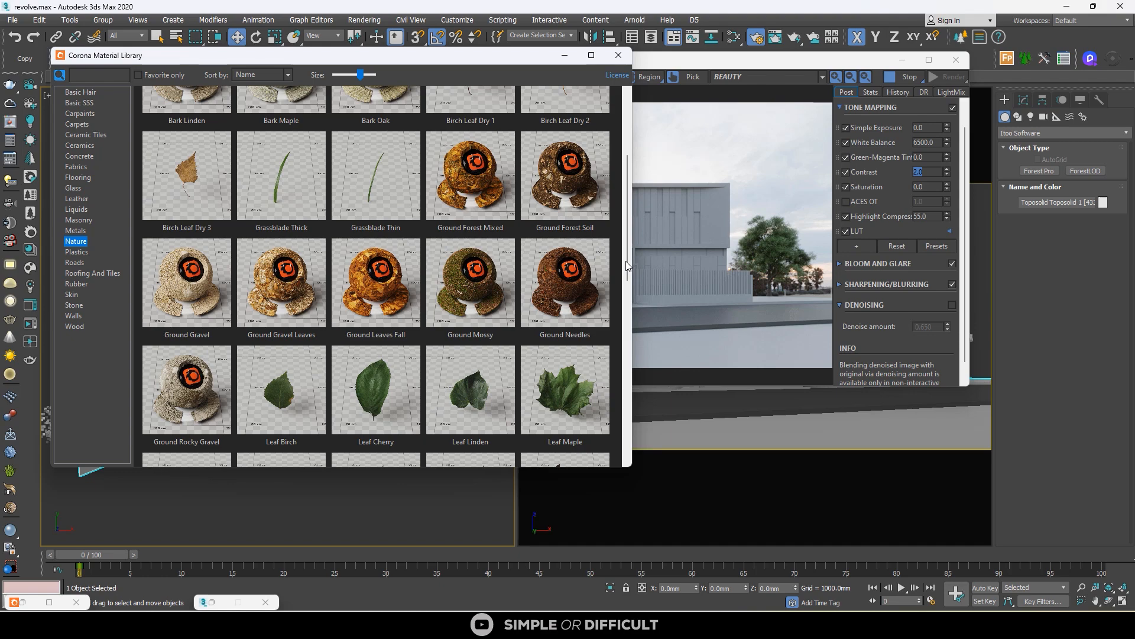
scroll(626, 252, down, 2)
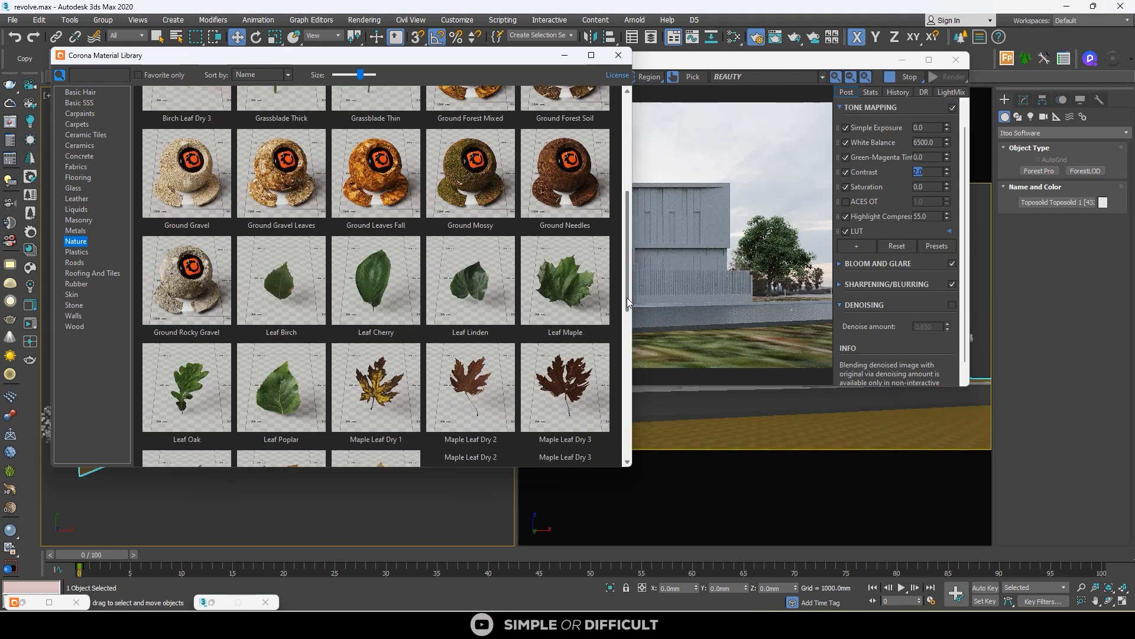
drag(627, 297, 624, 394)
click(619, 55)
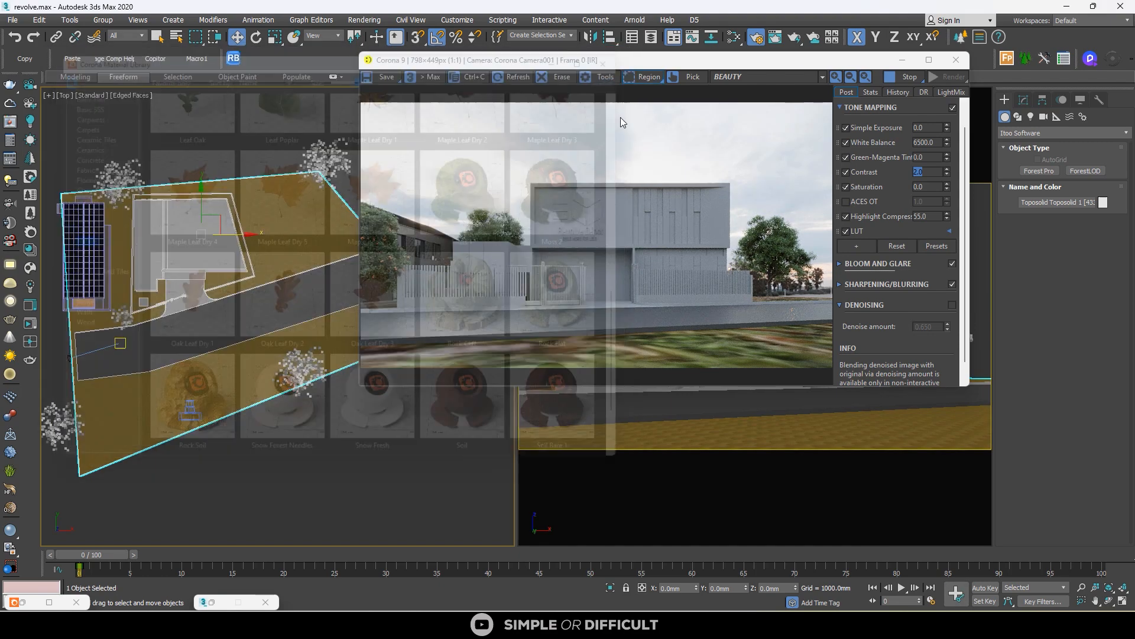
Step: Add a UVW Map modifier to the terrain with Box mapping and Real-World Map Size turned off
click(1024, 99)
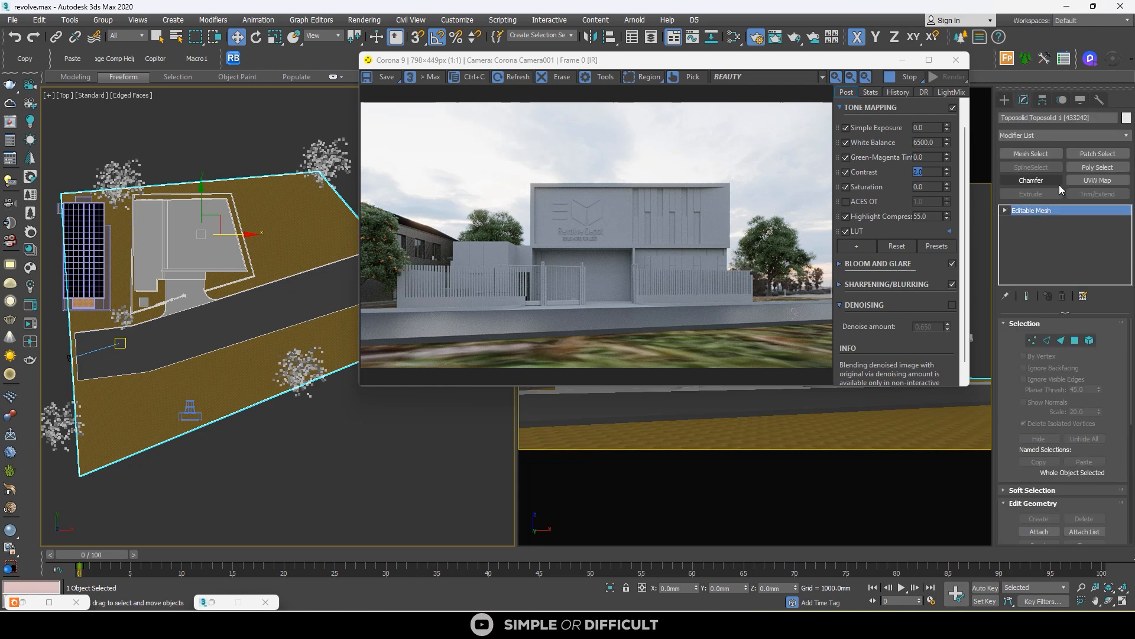
click(1089, 180)
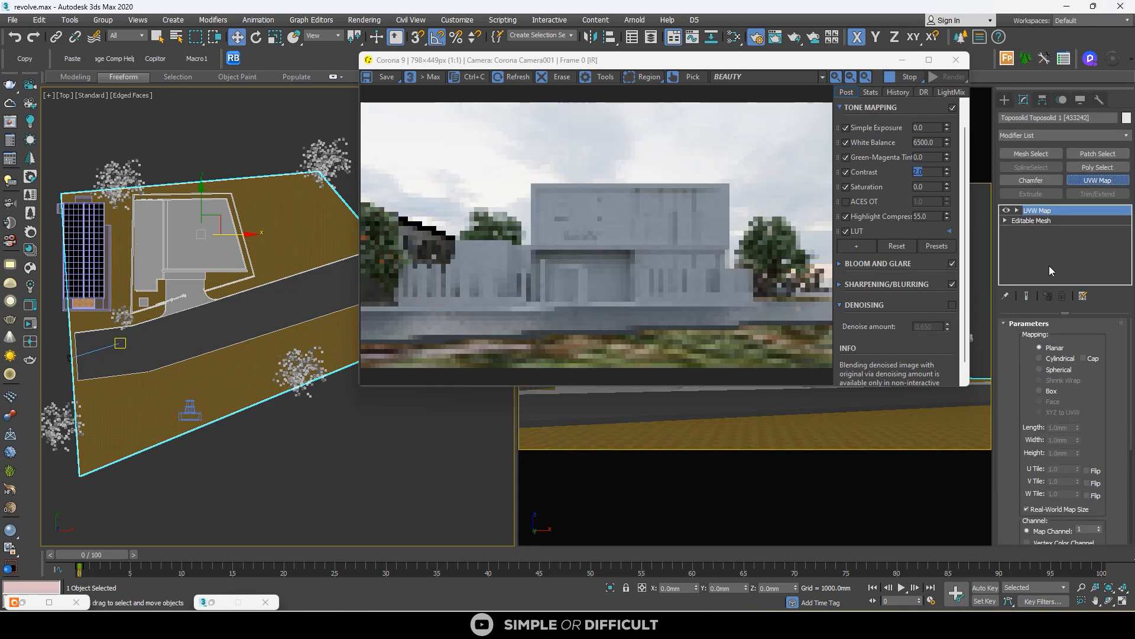
click(1046, 391)
click(1052, 509)
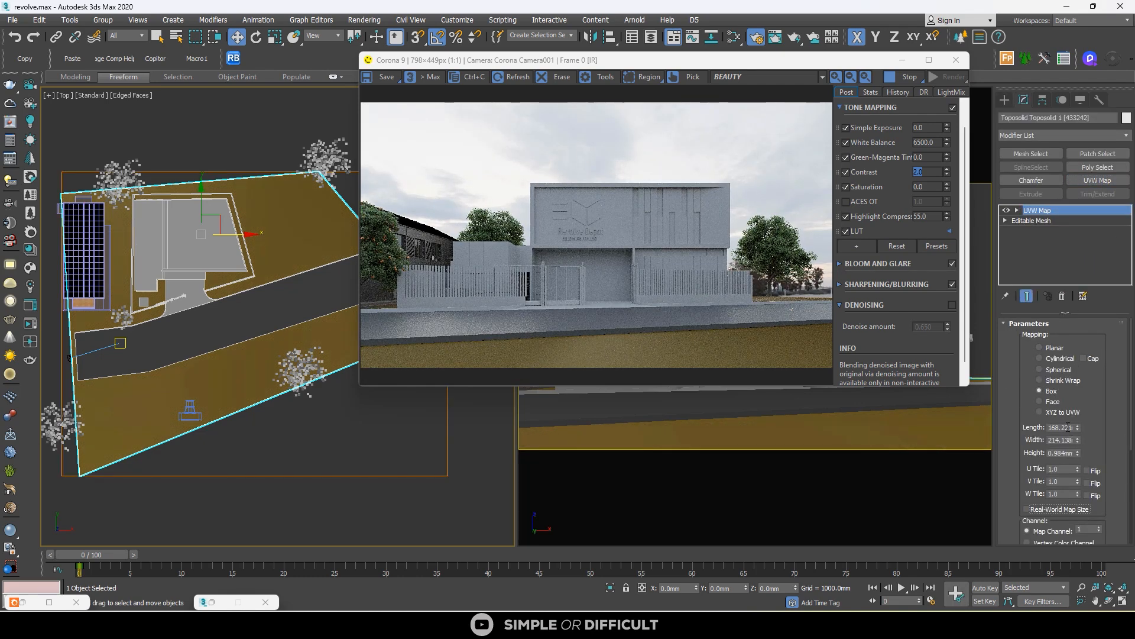
Step: Set the terrain's UVW Map length and width to 0.005 mm and its height to 0 mm
click(1068, 427)
text(0.00)
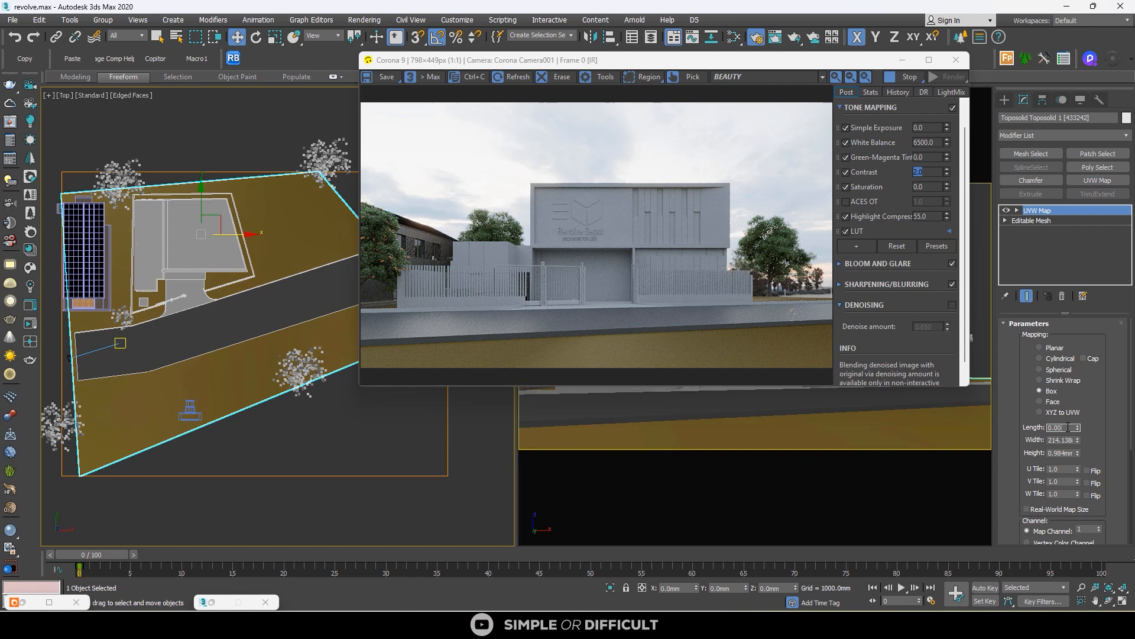
text(5)
key(Return)
double_click(1059, 439)
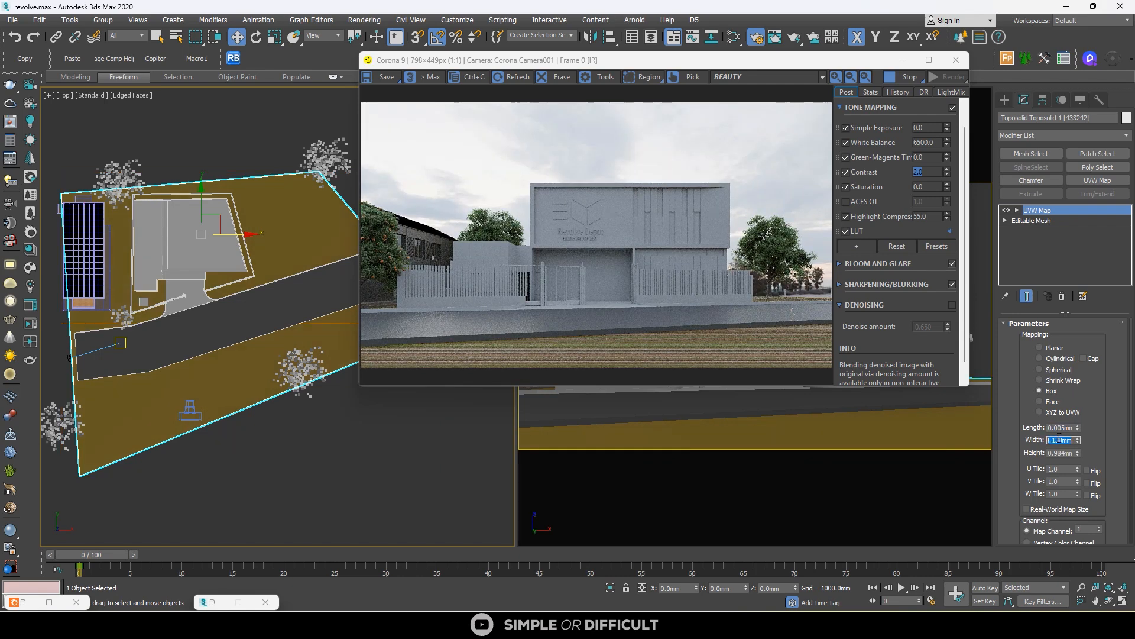
text(0.005)
key(Return)
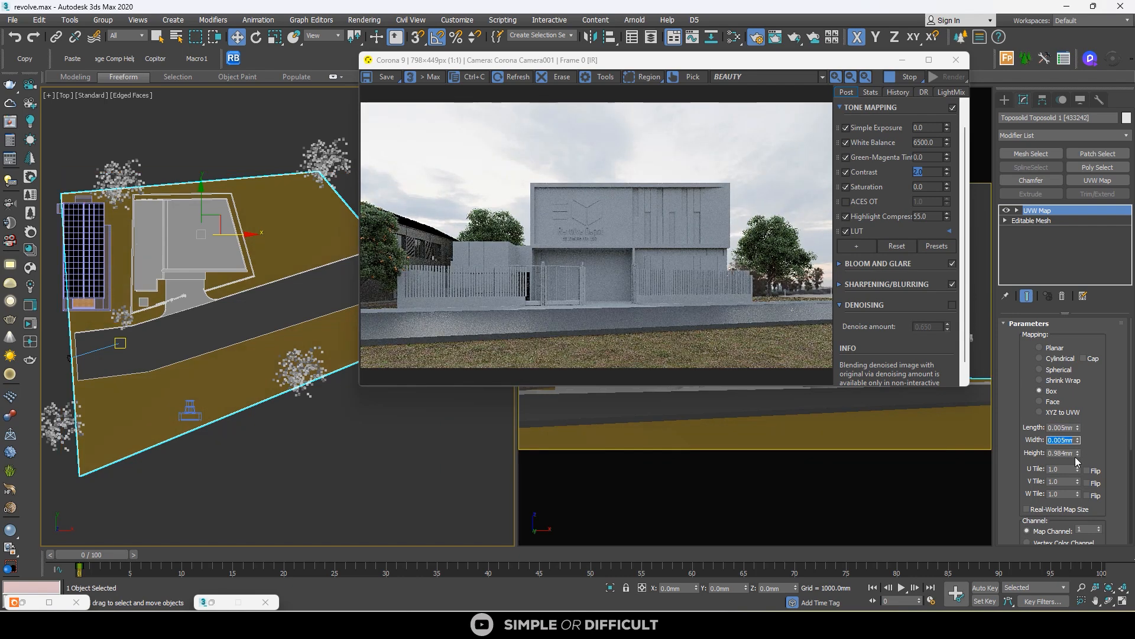
double_click(1065, 453)
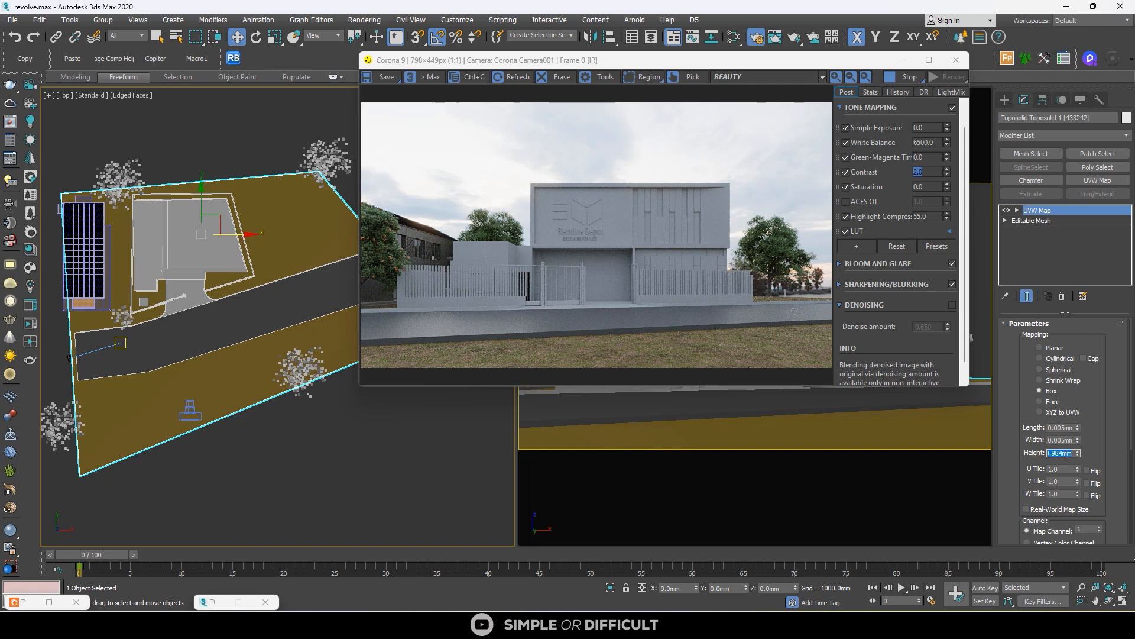
text(0.00)
key(Return)
Step: Move the terrain mesh's corner vertices at the road's far end outward so the ground extends past the road
scroll(210, 251, down, 5)
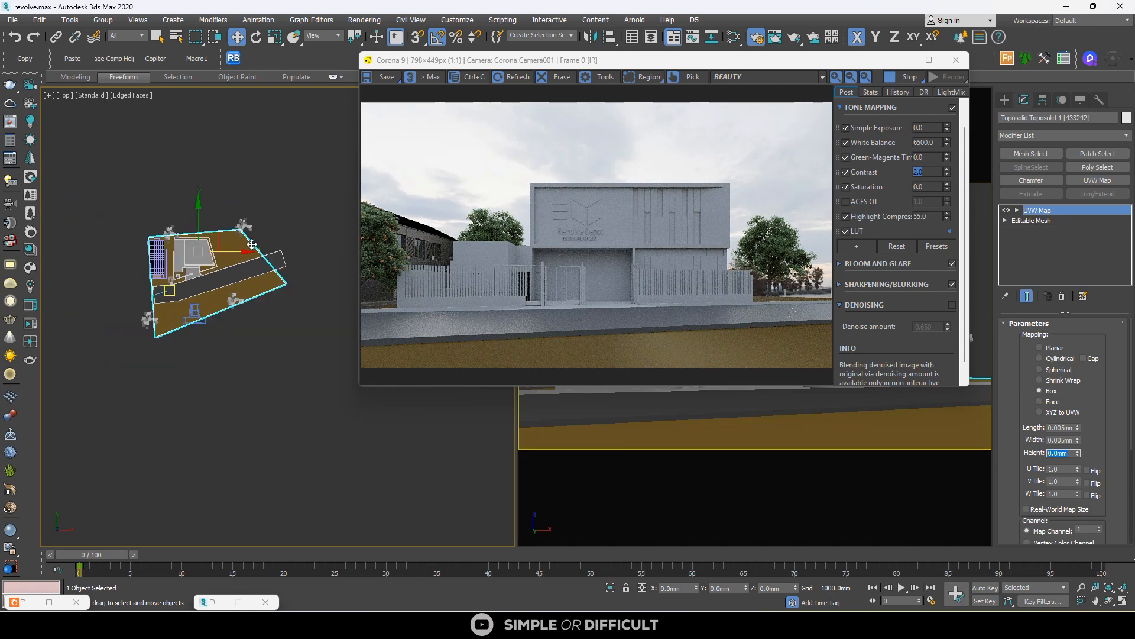
scroll(252, 244, up, 3)
click(1055, 221)
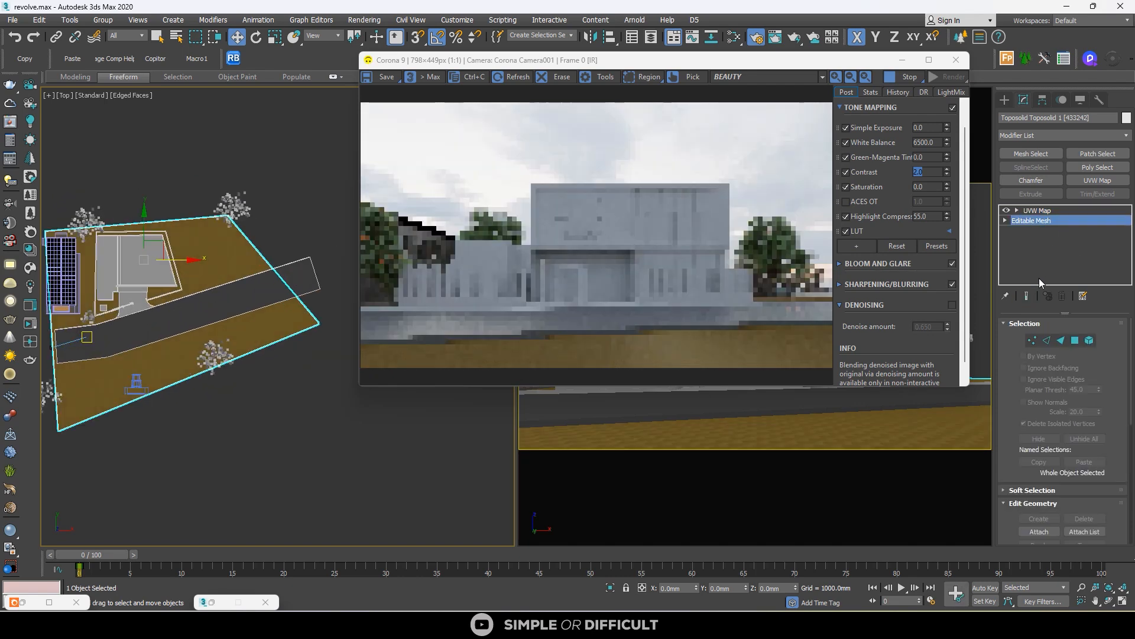
click(1033, 341)
drag(202, 195, 347, 142)
middle_drag(335, 225, 280, 222)
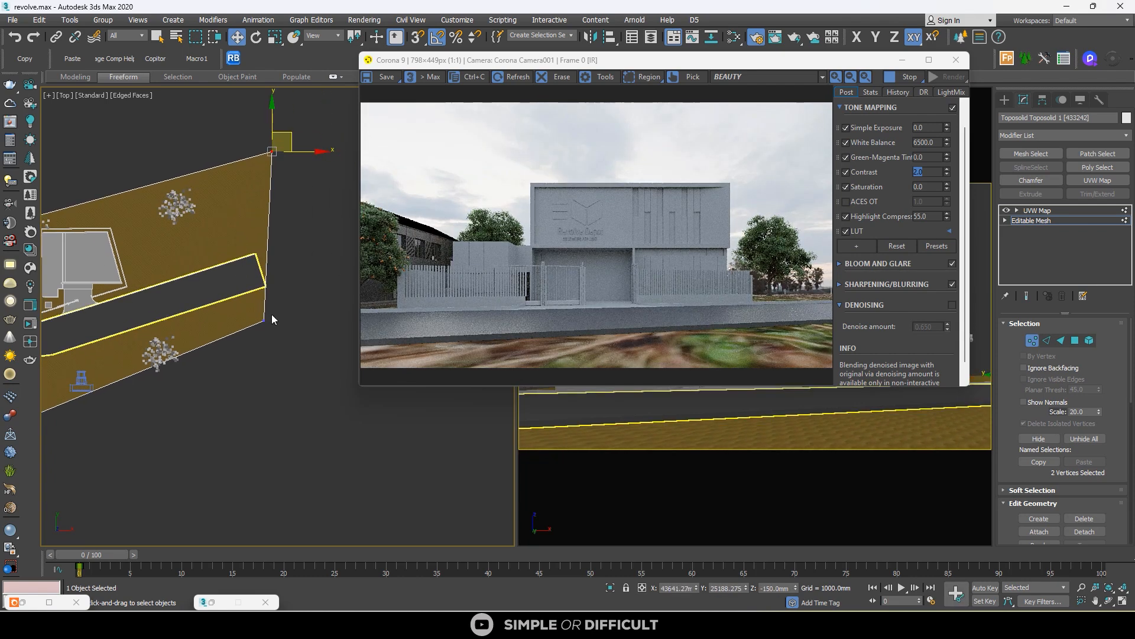
drag(272, 315, 347, 310)
click(1004, 100)
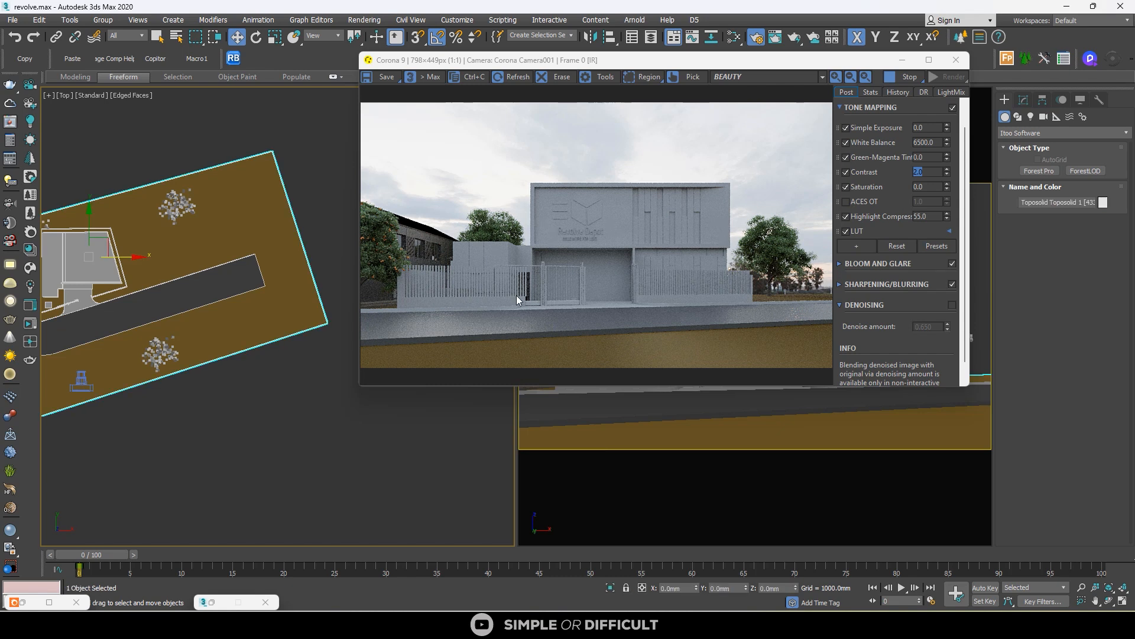
Step: Reselect the terrain and refit its UVW Map box by toggling Real-World Map Size on and off again
click(1024, 100)
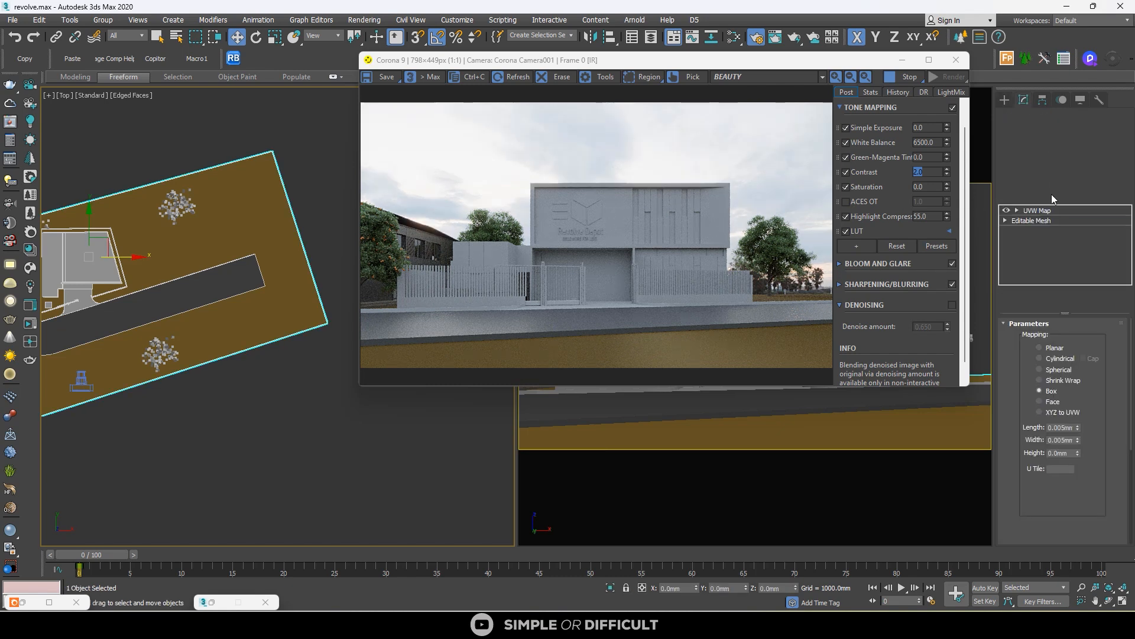
click(261, 405)
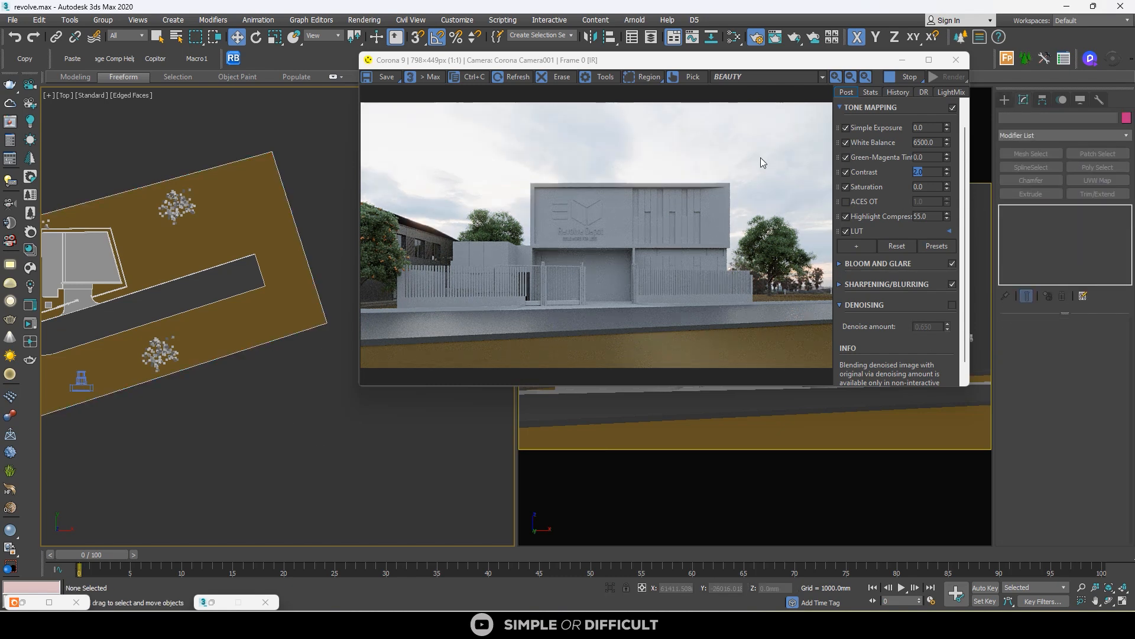
click(158, 40)
click(287, 193)
scroll(316, 193, down, 3)
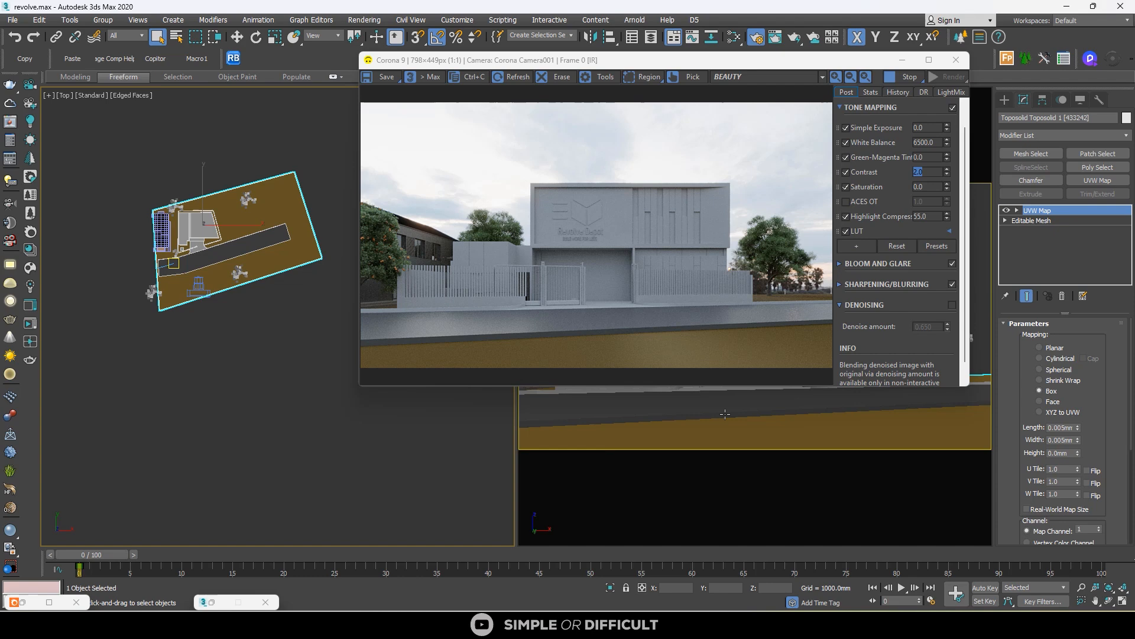
click(1040, 508)
click(1040, 508)
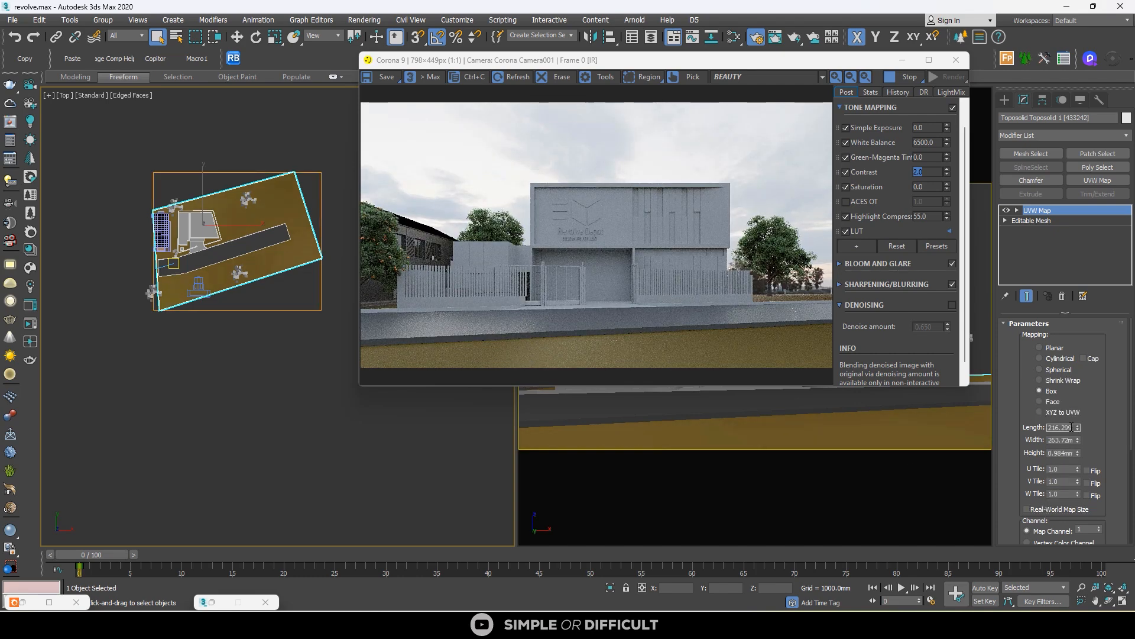
Step: Set the terrain's UVW Map length, width and height to 0.005 mm each
text(0.005)
key(Tab)
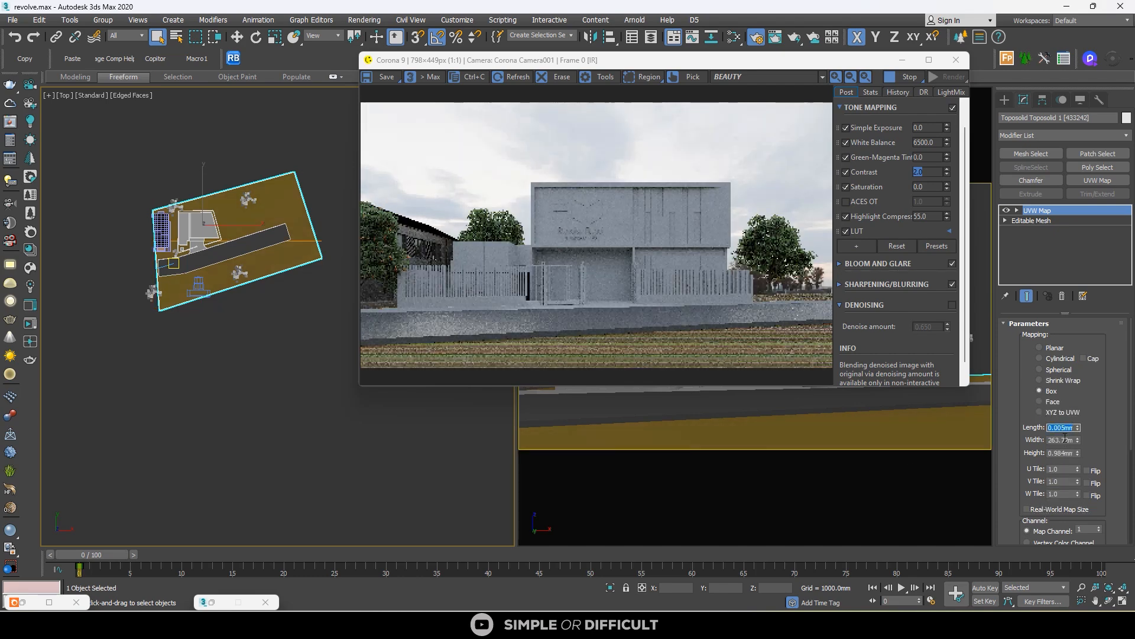
text(0.005mm)
key(Return)
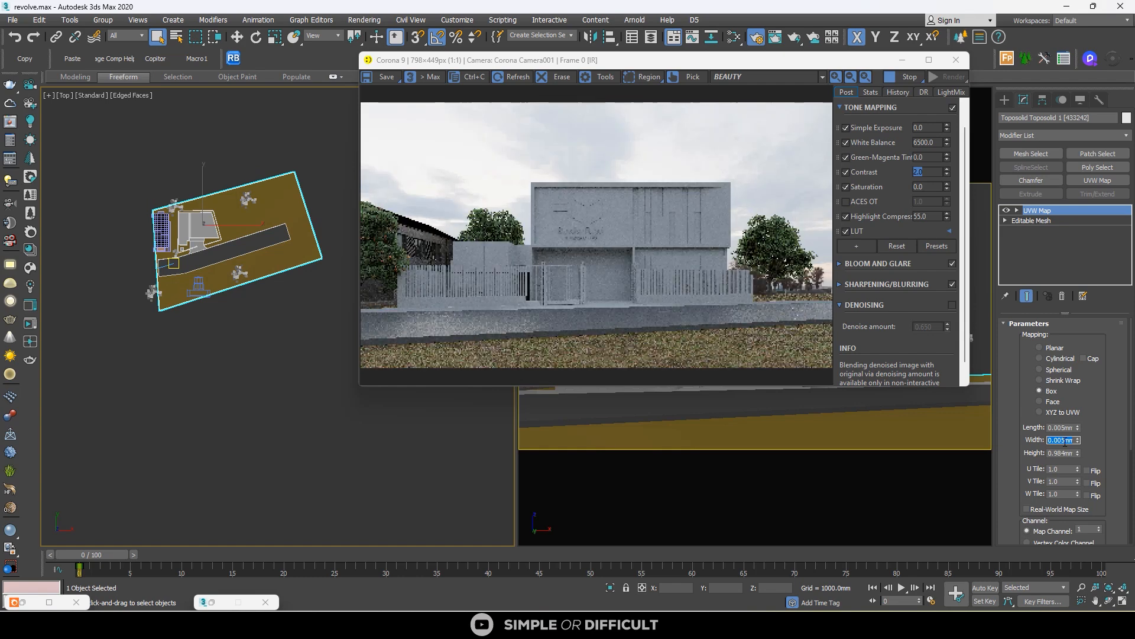
key(Tab)
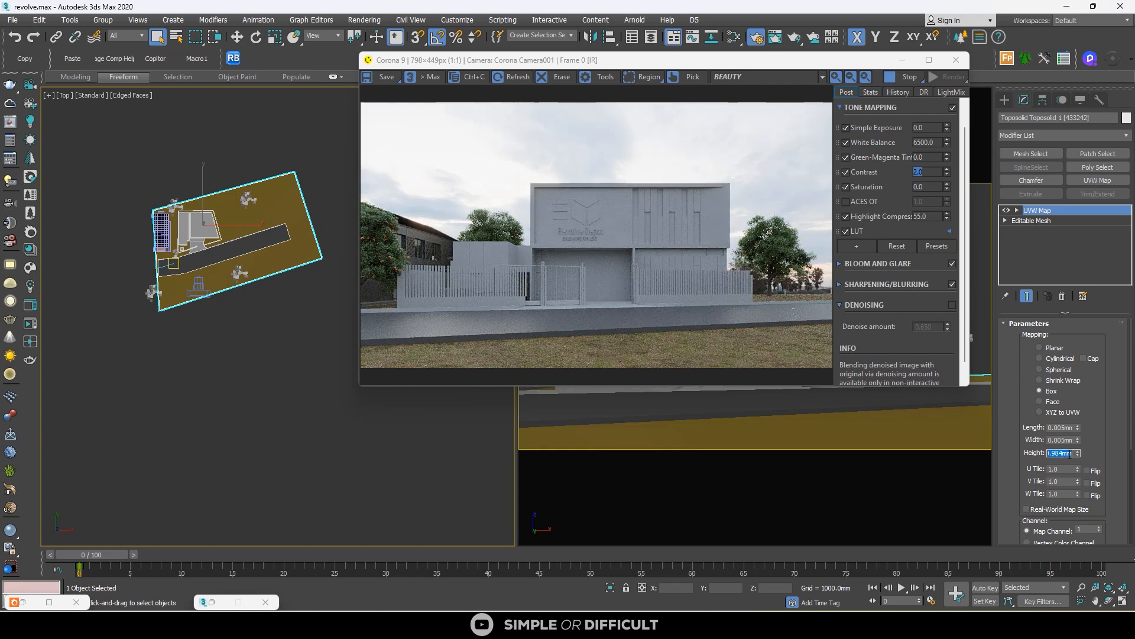
Step: Stop the interactive render and merge the neighbouring house model into the scene, placing it in the top view
click(909, 77)
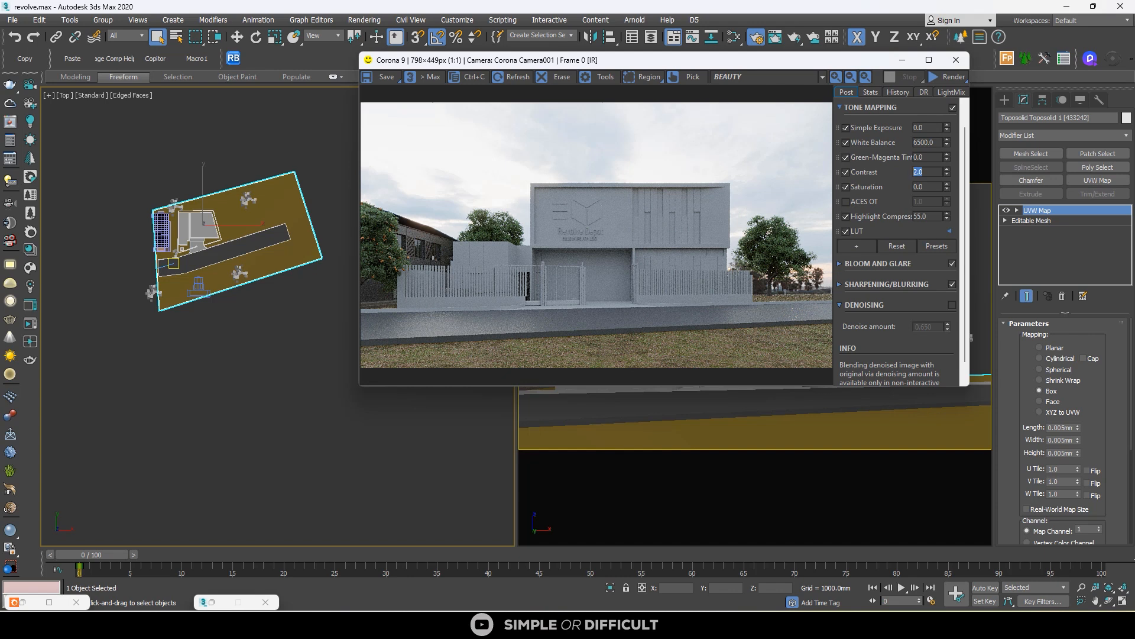
drag(0, 236, 157, 299)
click(203, 318)
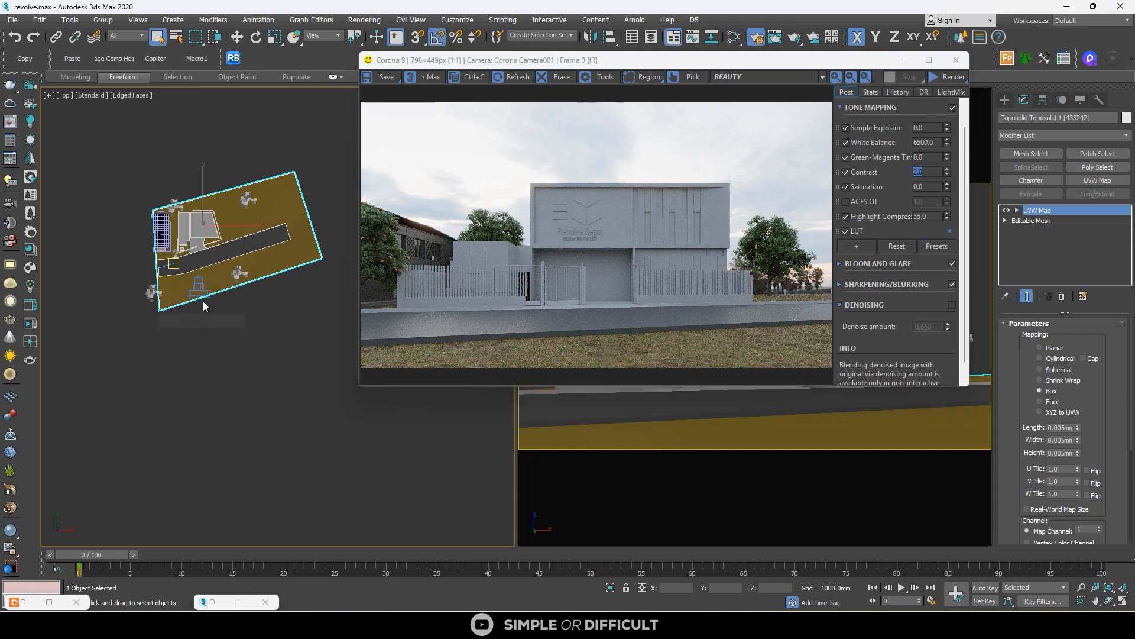
click(604, 334)
click(201, 225)
Step: Move the merged house onto the terrain beside the main building and rotate it roughly in line with the road
scroll(252, 221, up, 3)
key(w)
drag(251, 216, 261, 191)
scroll(185, 164, up, 4)
key(e)
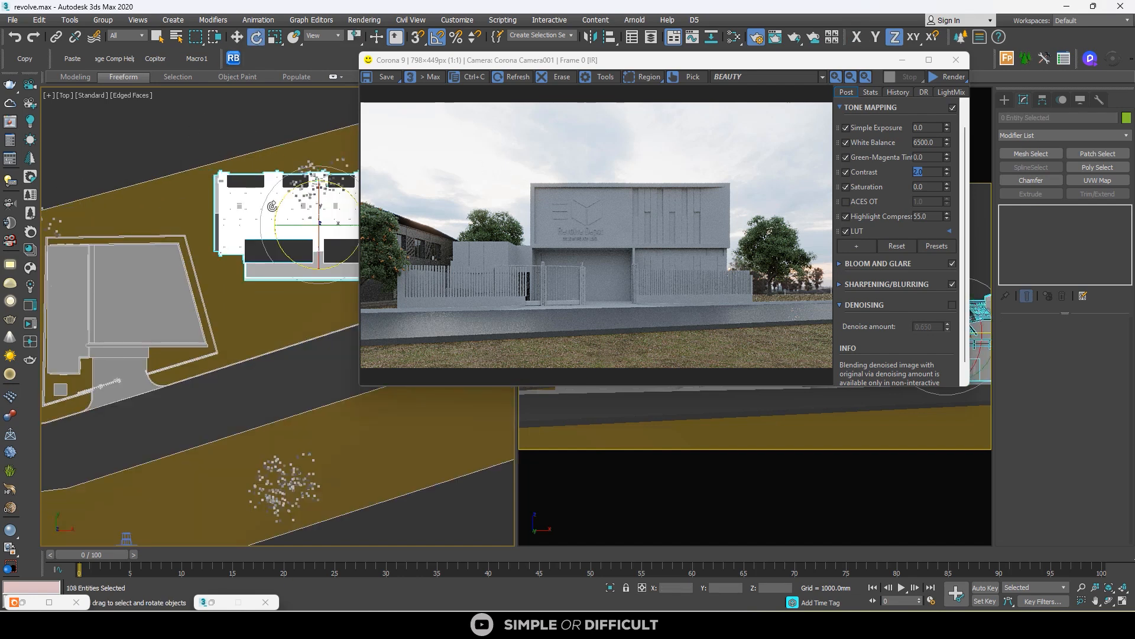
scroll(290, 197, down, 4)
drag(323, 195, 307, 179)
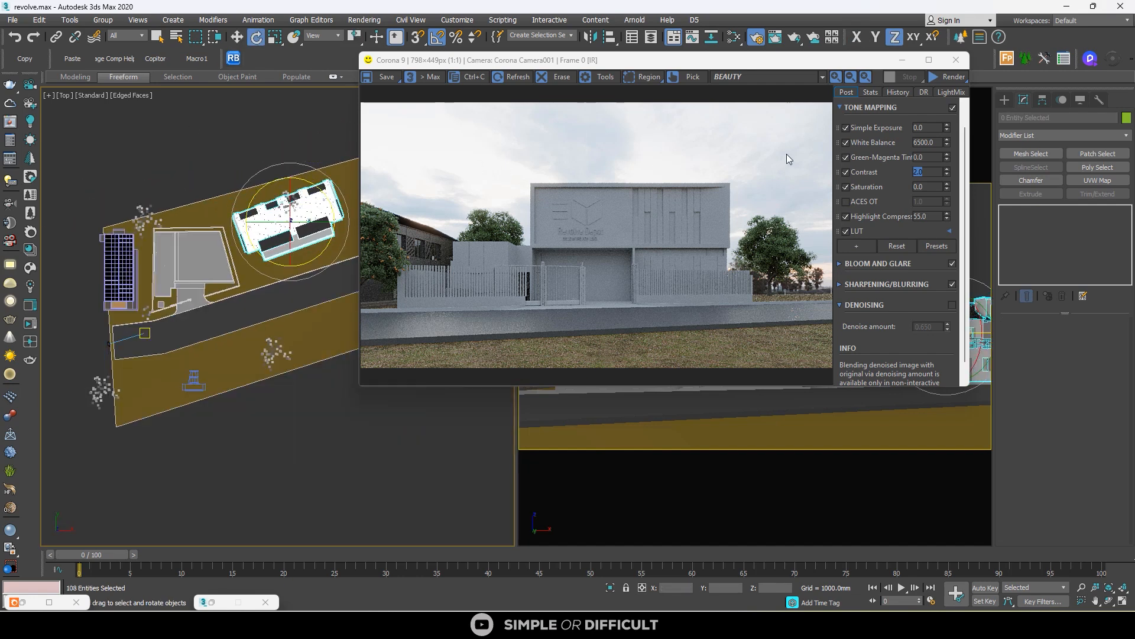
Step: Clear the render window off the viewports, fine-tune the merged house's rotation parallel to the road, and shift it closer to the road
drag(843, 63, 1134, 213)
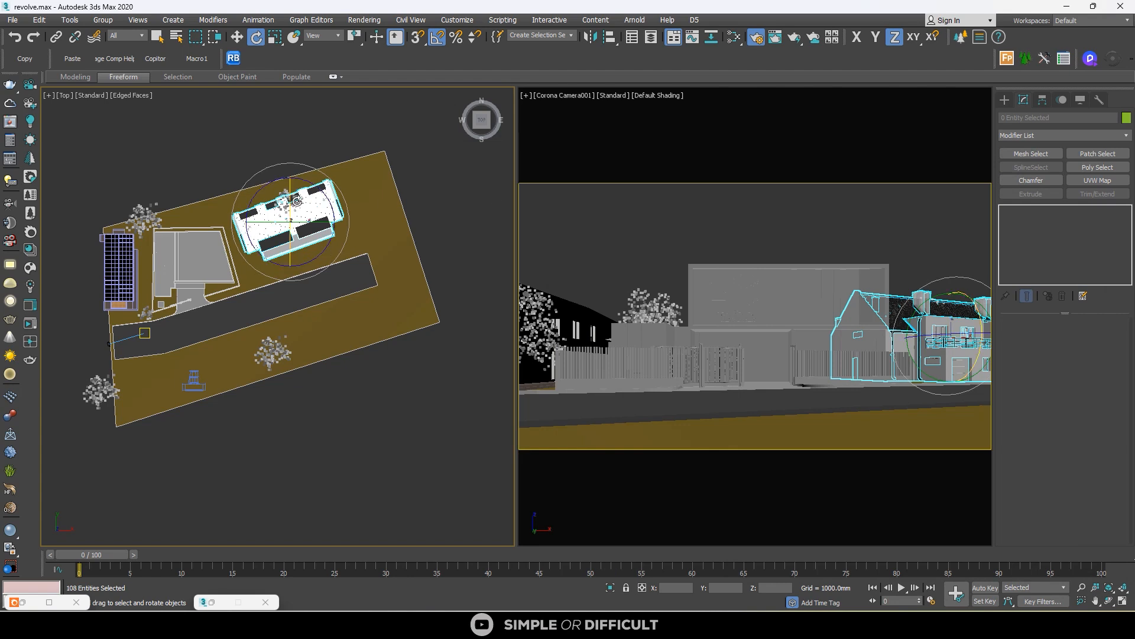
drag(314, 184, 330, 193)
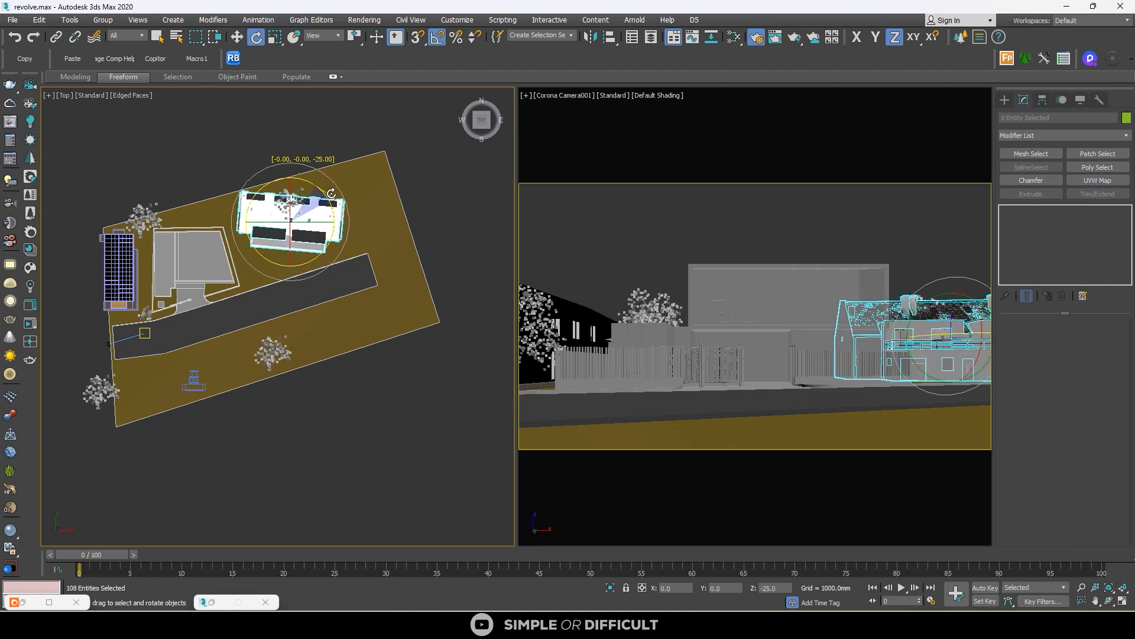
drag(332, 193, 319, 217)
key(w)
scroll(319, 217, up, 5)
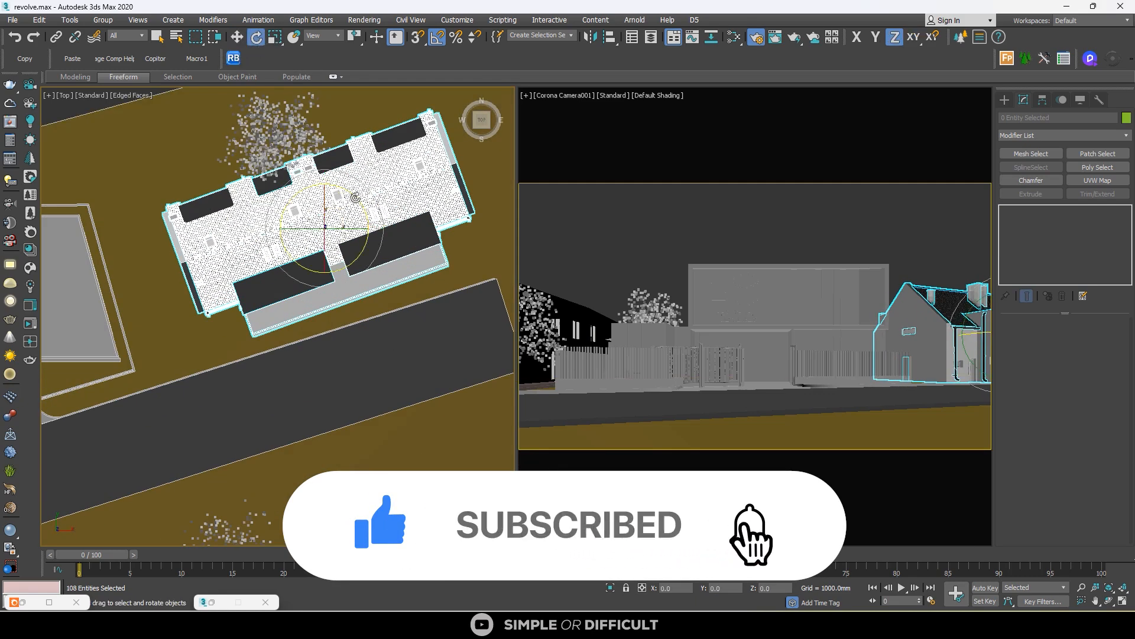
click(255, 39)
drag(362, 203, 361, 200)
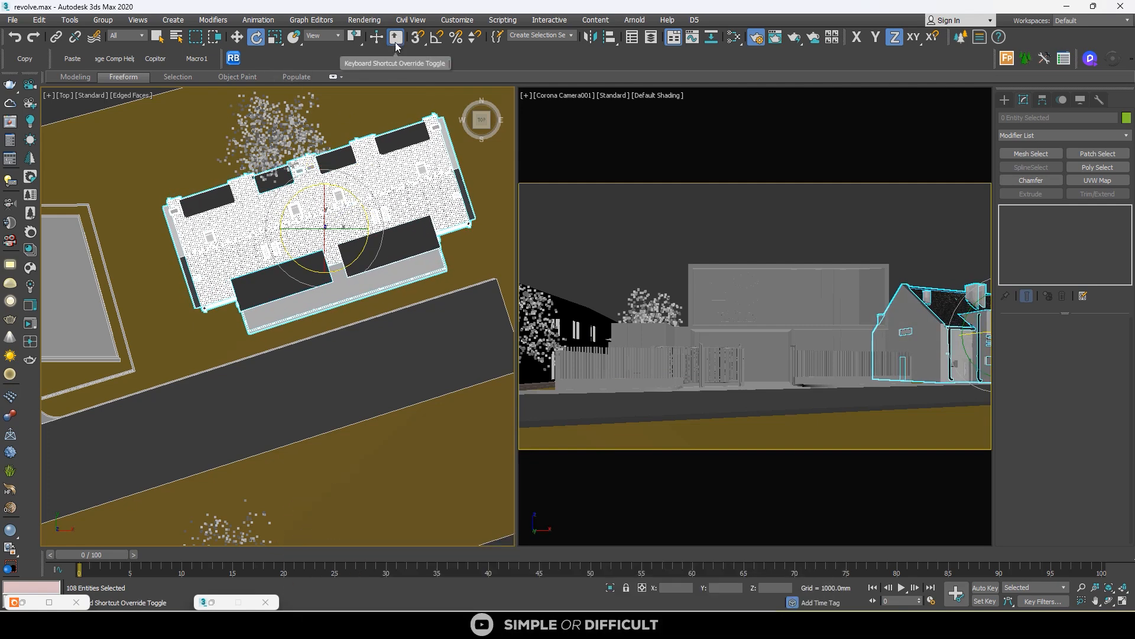
key(w)
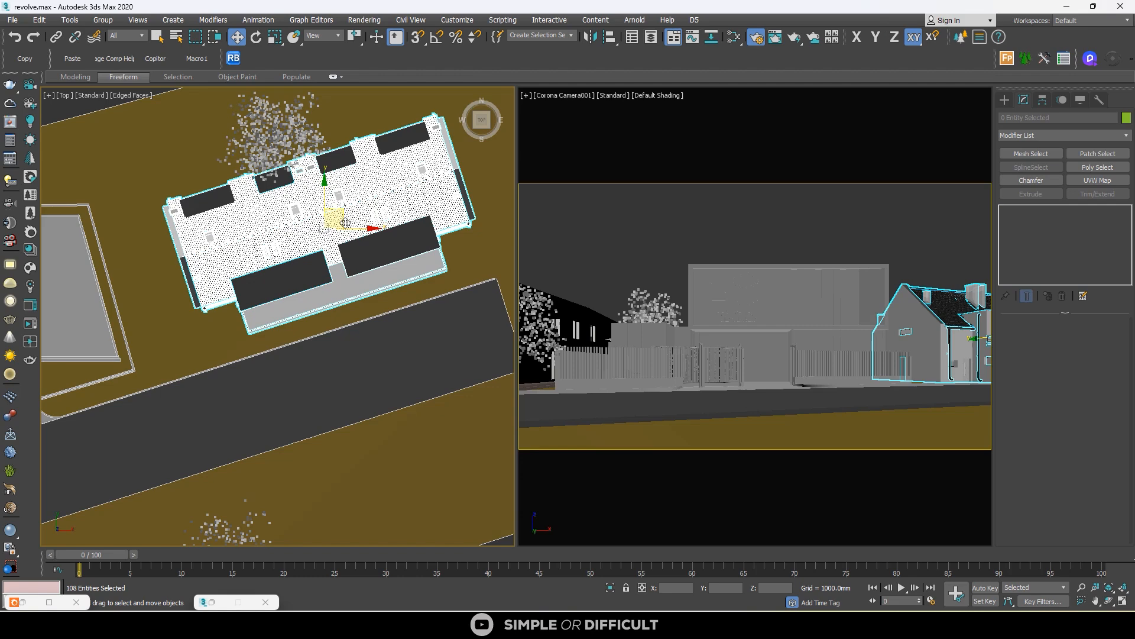
drag(344, 223, 327, 242)
Step: Select the Holm Oak Forest object behind the merged house
click(271, 137)
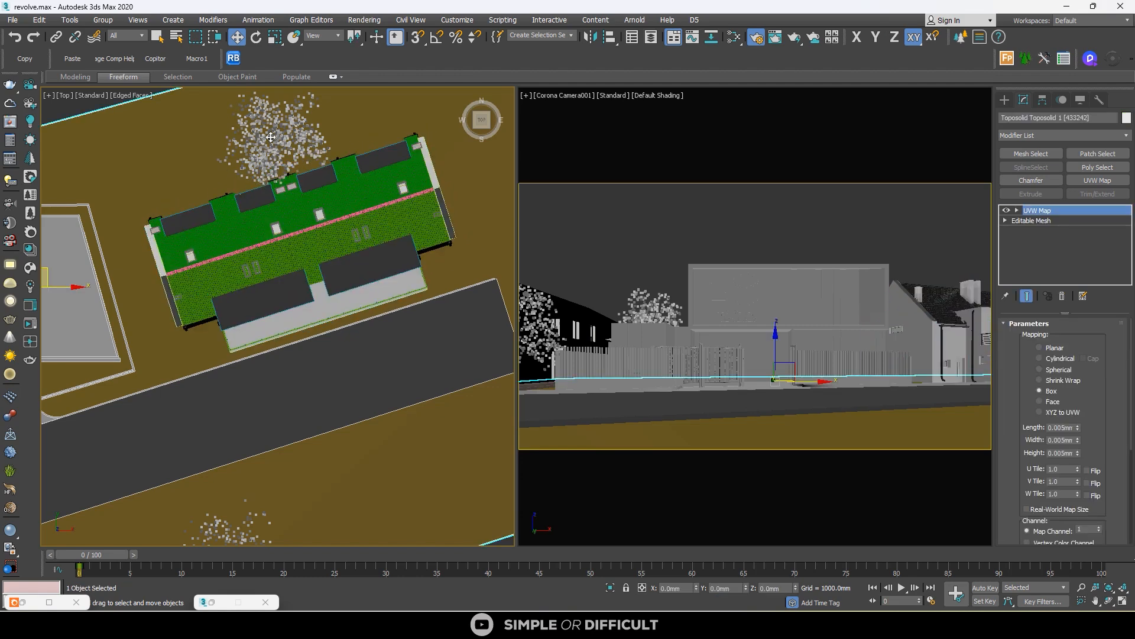
scroll(271, 137, down, 2)
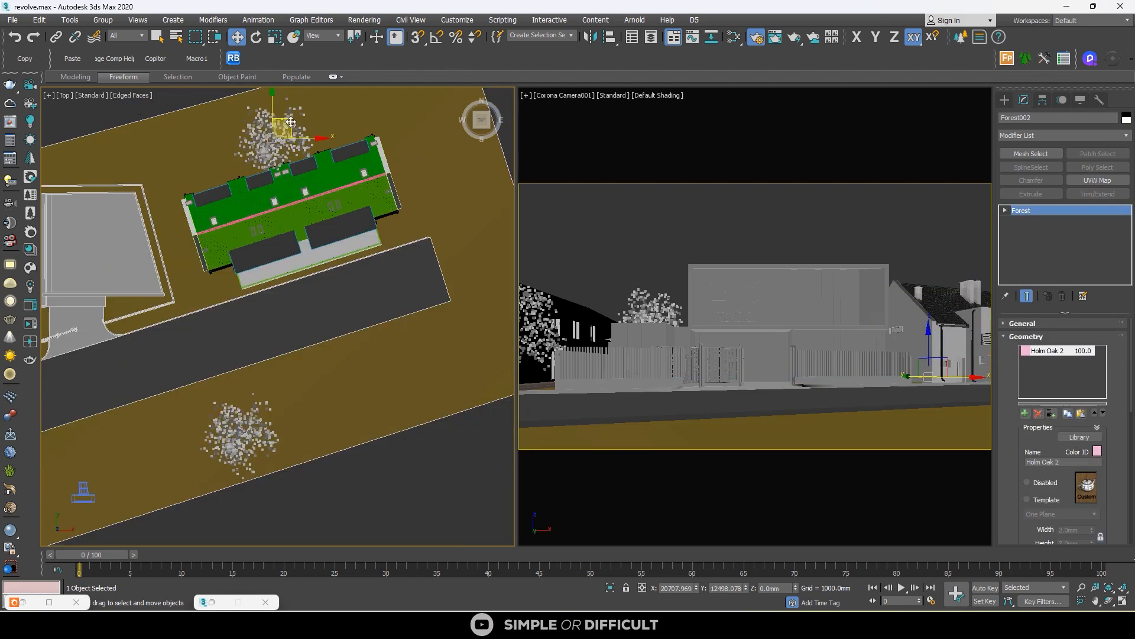
mouse_move(291, 122)
mouse_down()
mouse_move(204, 224)
mouse_move(189, 183)
mouse_move(292, 122)
mouse_up()
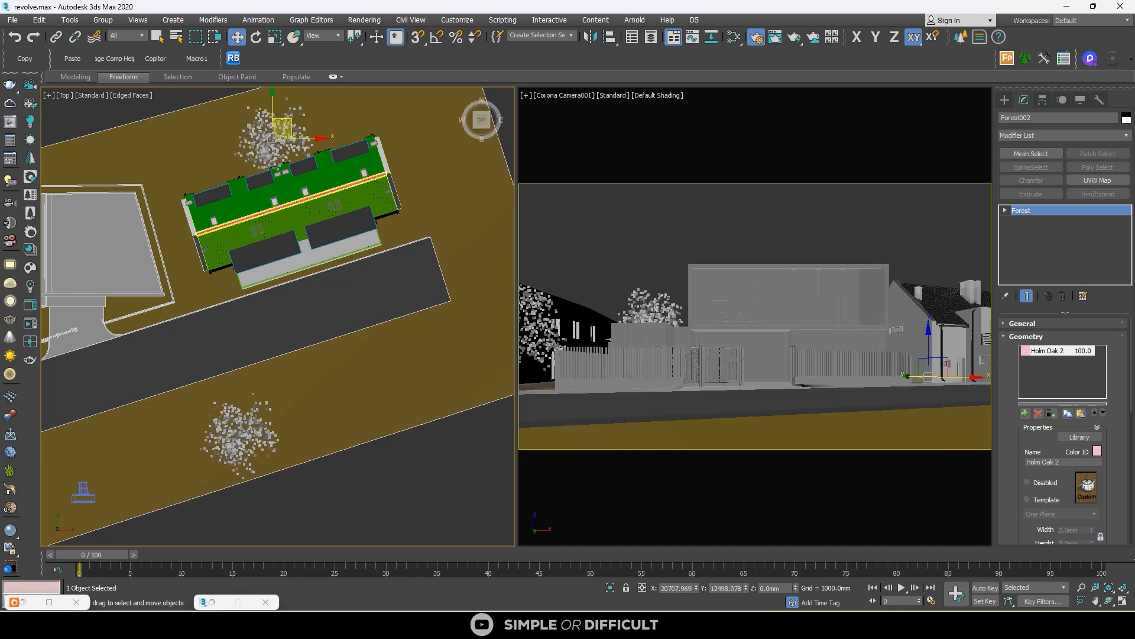
Step: Relink the scene's missing bitmaps from the saved Desktop path with Relink Bitmaps, and start the interactive camera render to check the neighbouring house
click(233, 58)
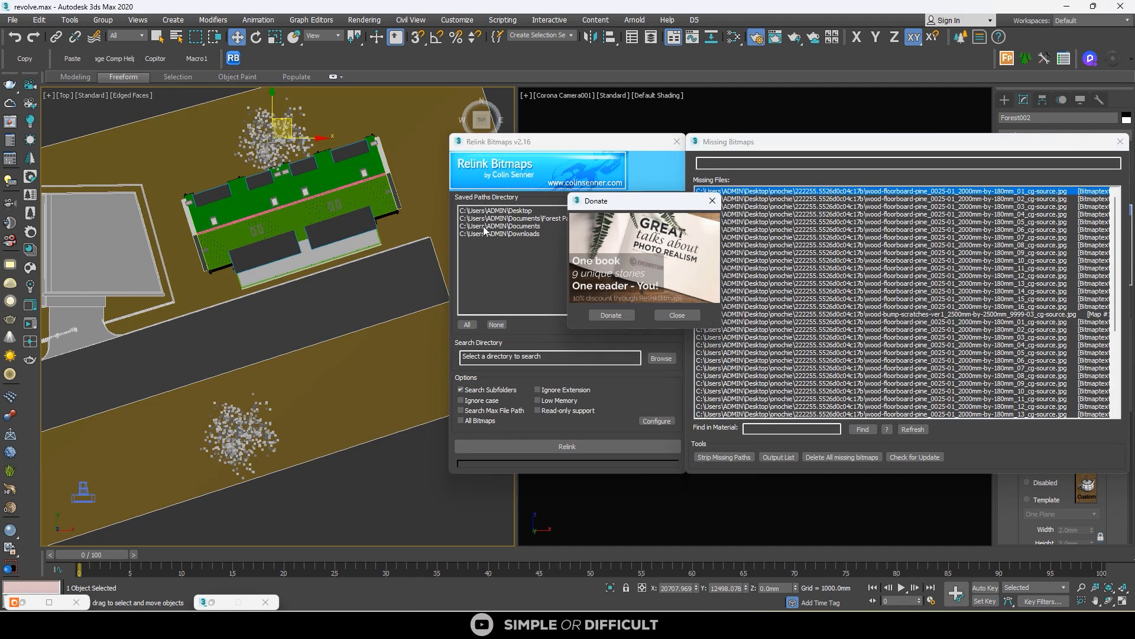
click(476, 211)
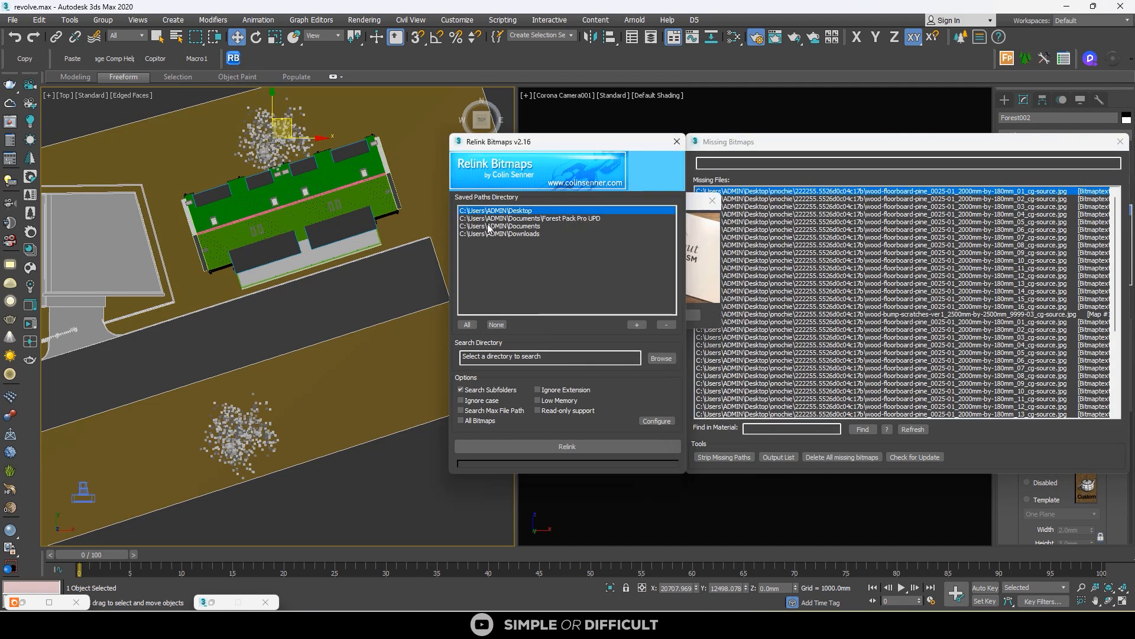
click(612, 452)
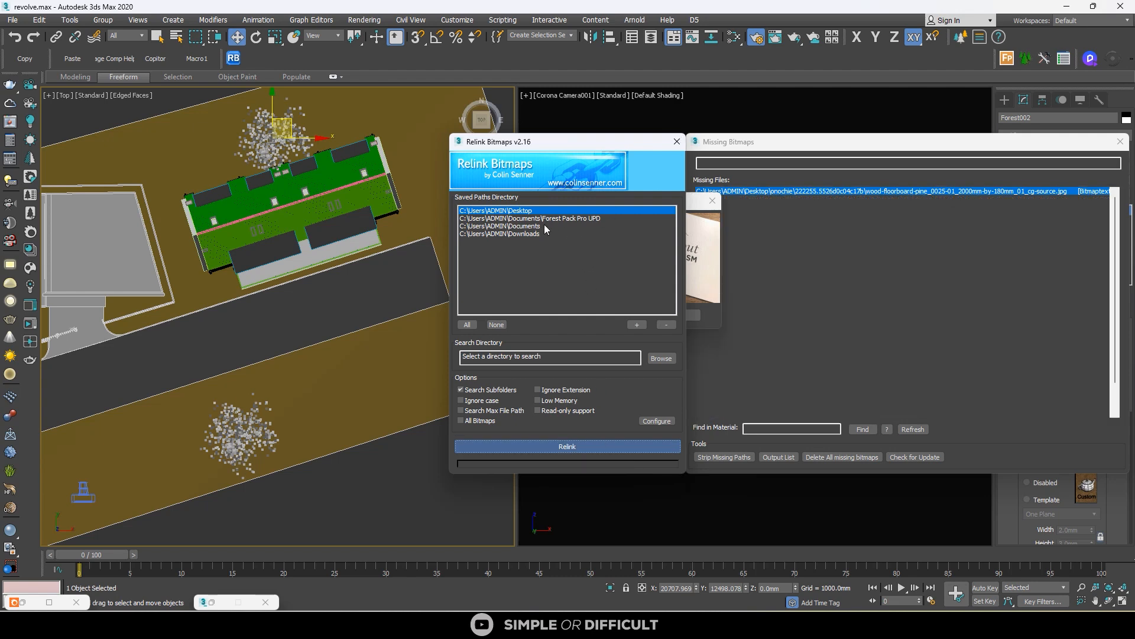
click(677, 141)
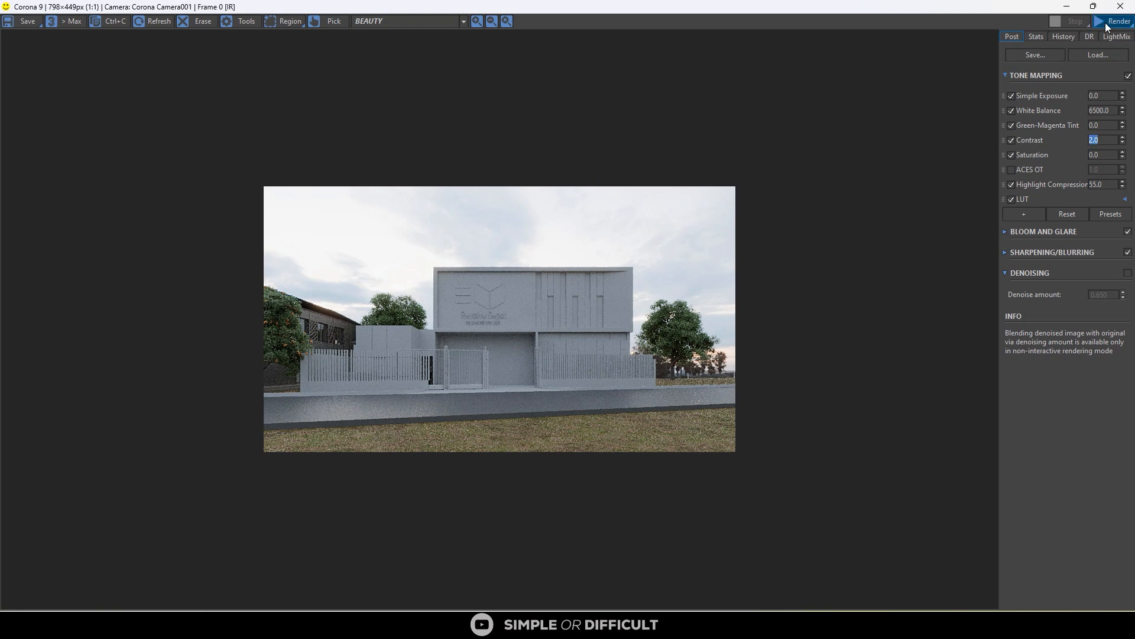
click(1106, 23)
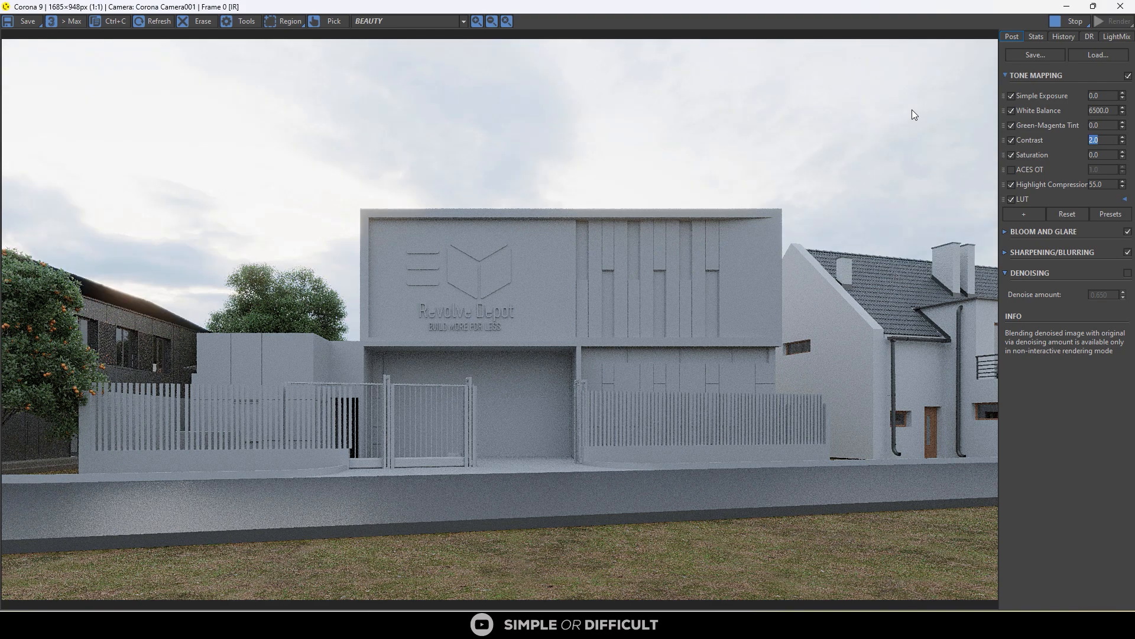
double_click(720, 7)
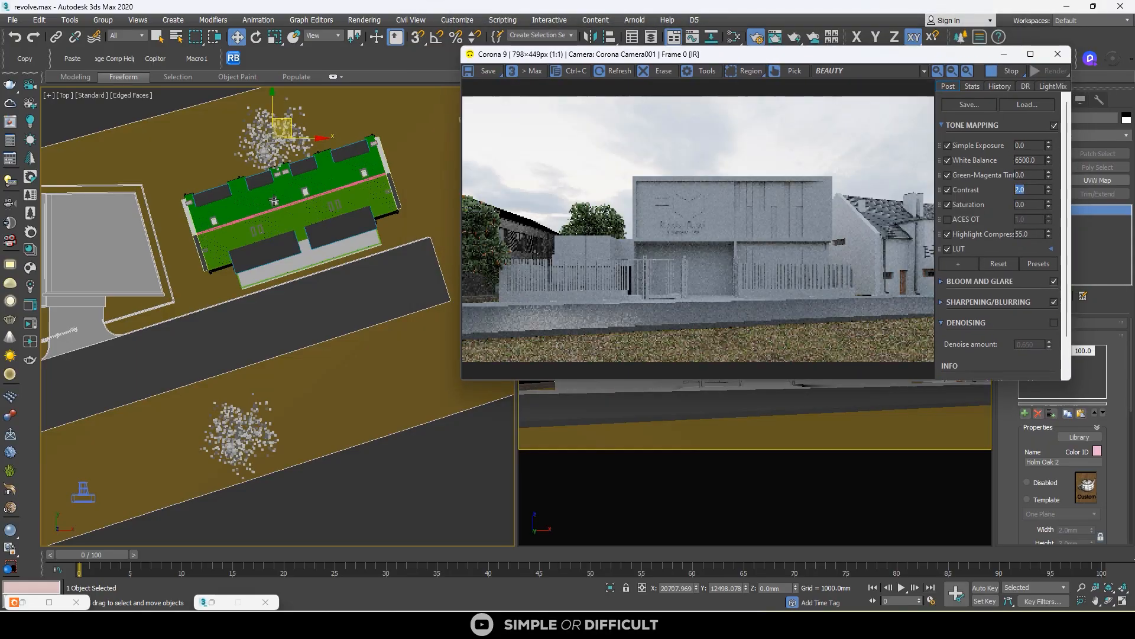
scroll(274, 201, down, 5)
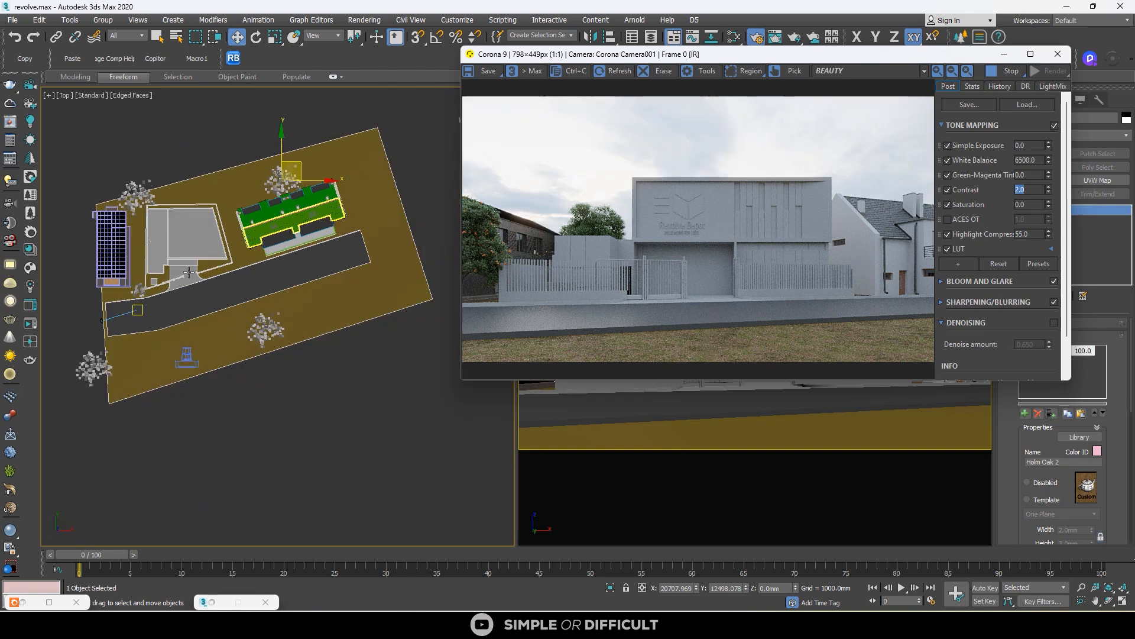
scroll(161, 295, up, 8)
click(160, 295)
scroll(162, 295, down, 4)
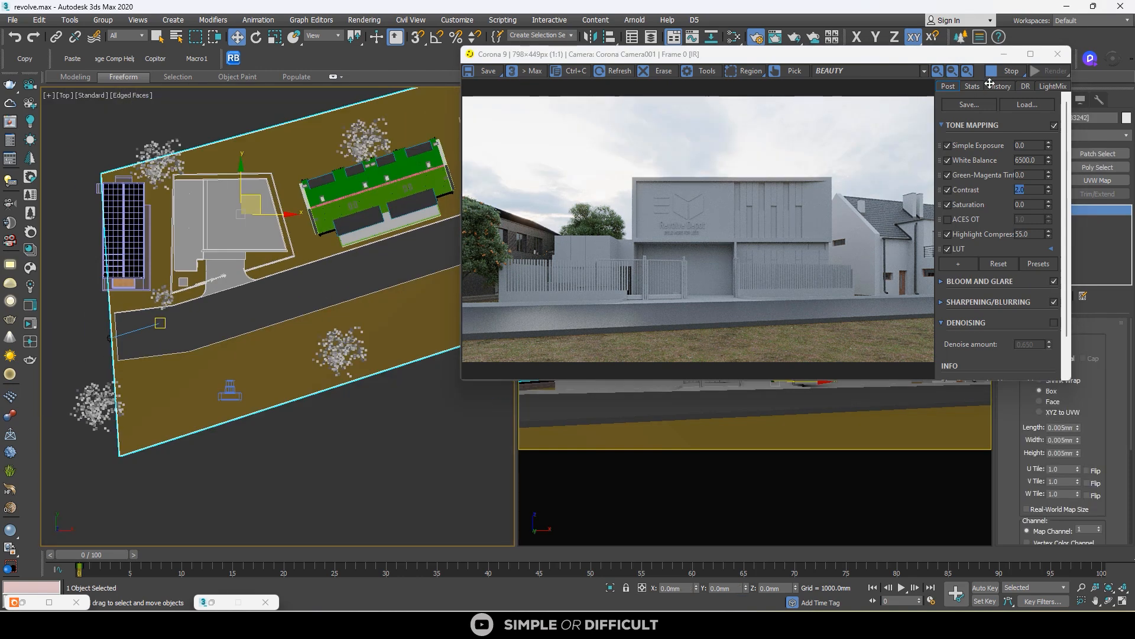
key(ctrl+z)
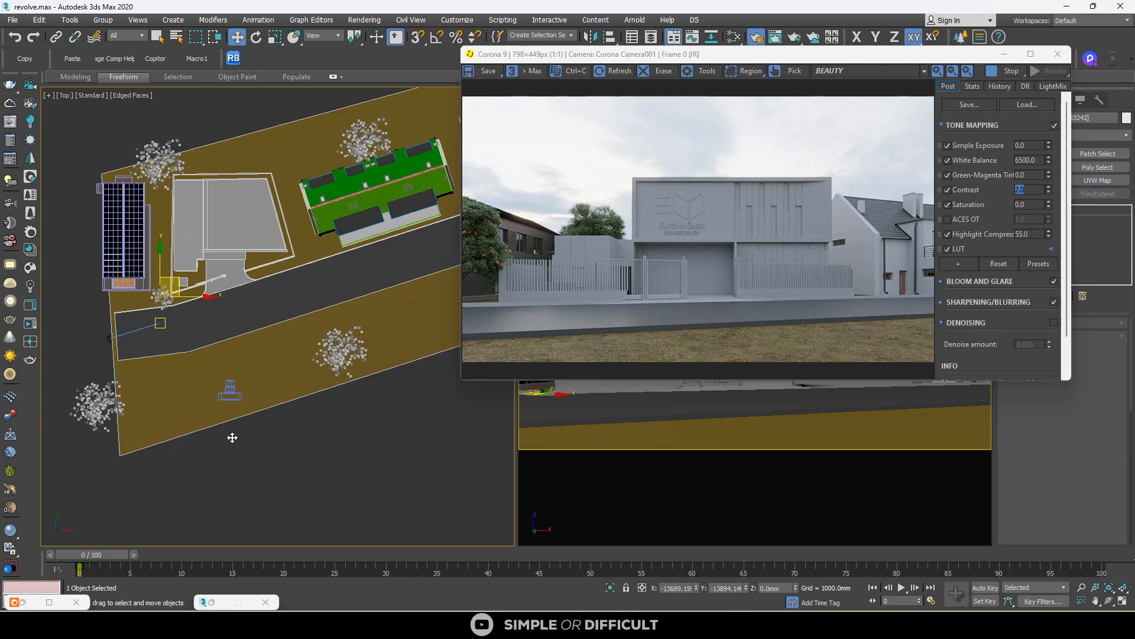
key(ctrl+z)
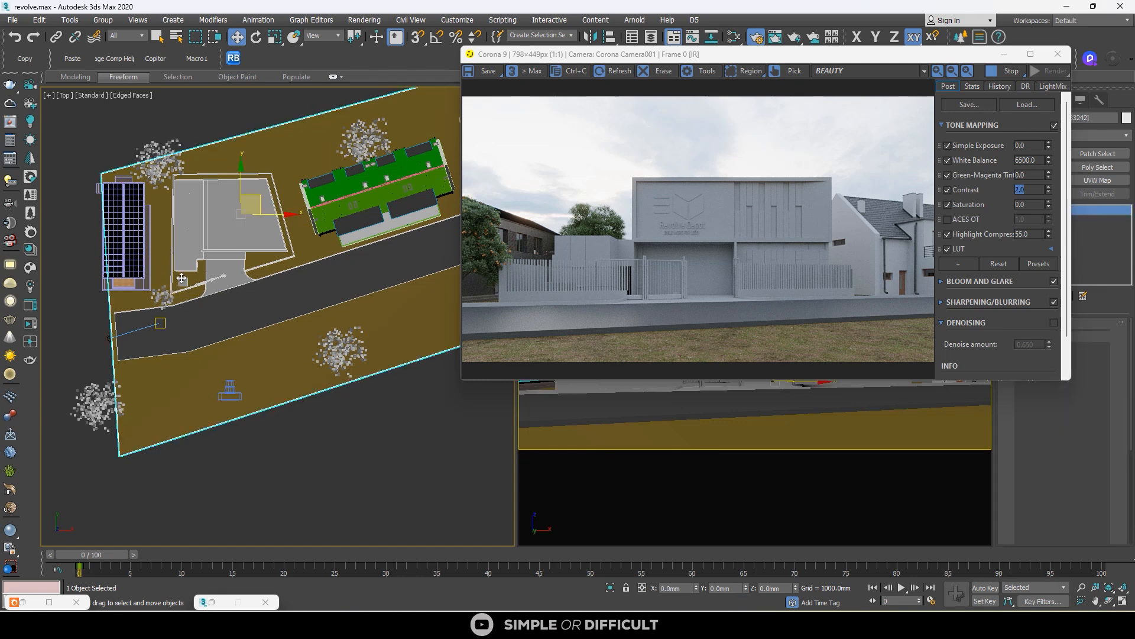
click(169, 305)
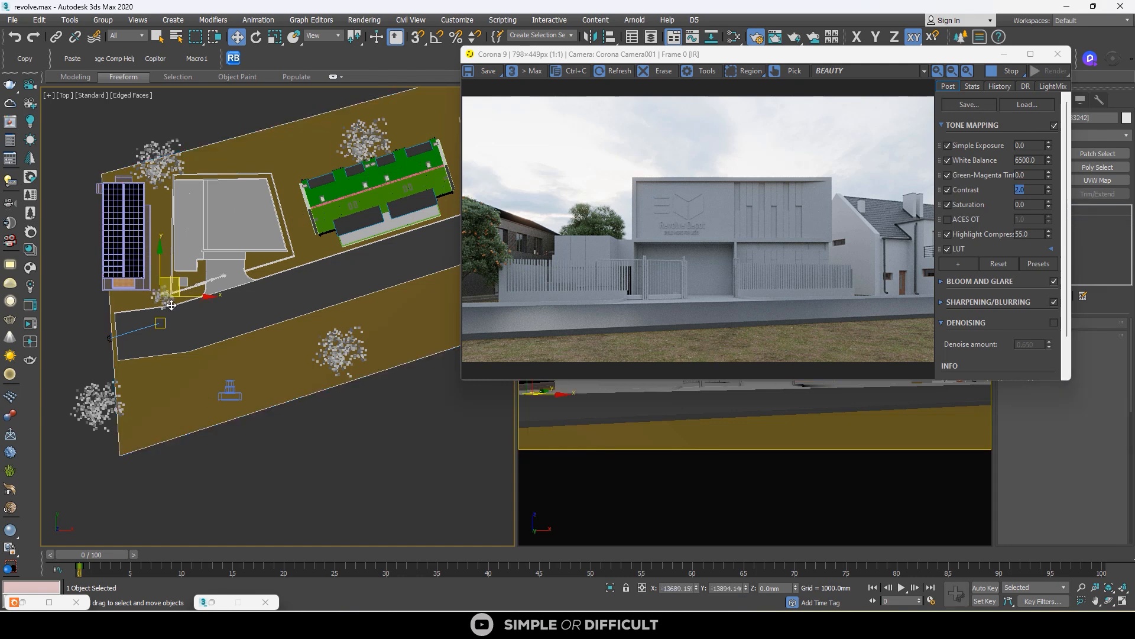
key(Delete)
Step: Copy the Orange 2 Forest tree from beside the driveway to the roadside gap between the main building's fence and the neighbouring house
scroll(170, 306, up, 4)
click(161, 288)
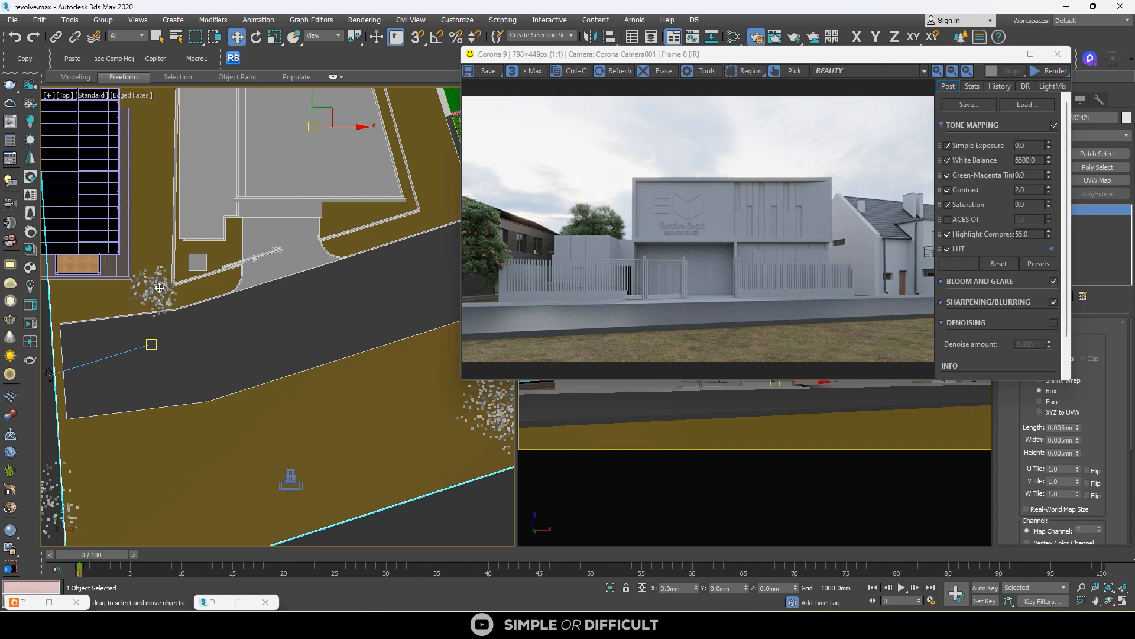
click(160, 288)
scroll(160, 288, down, 4)
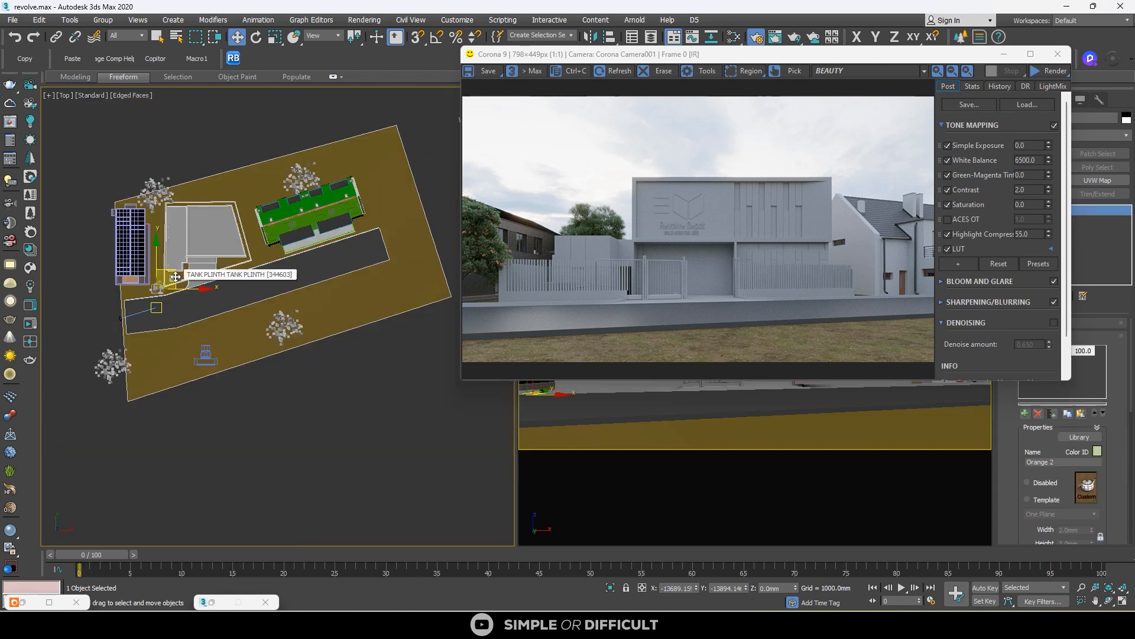
shift+drag(168, 286, 269, 252)
click(602, 360)
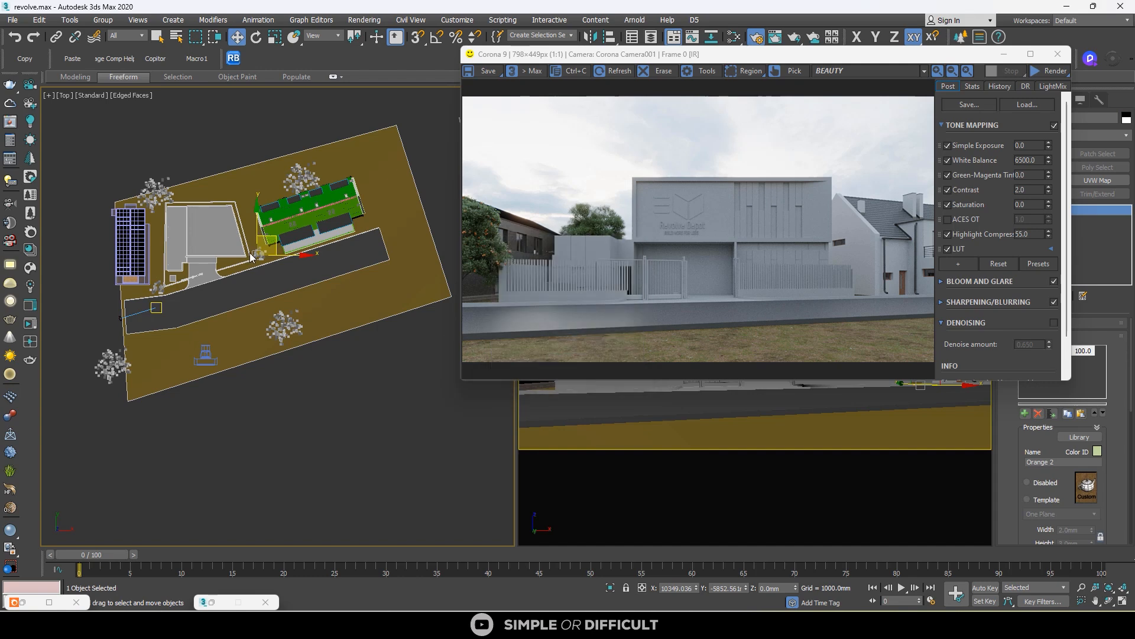
scroll(251, 256, up, 8)
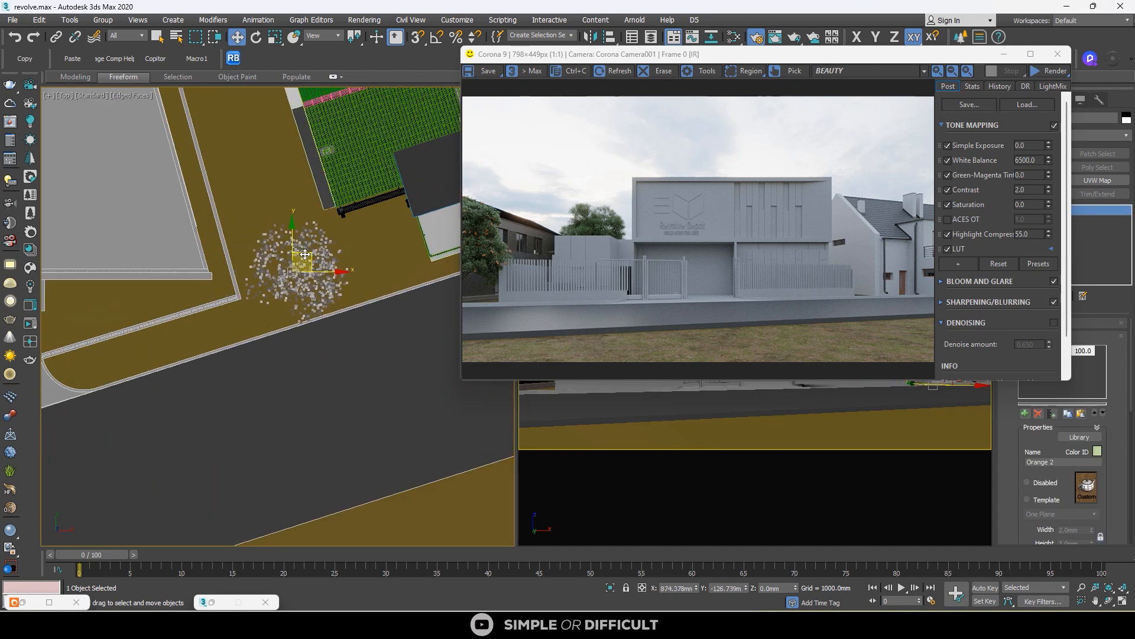
Step: Restart the interactive render at full window size and check the orange tree copied beside the neighbouring house
drag(878, 54, 665, 133)
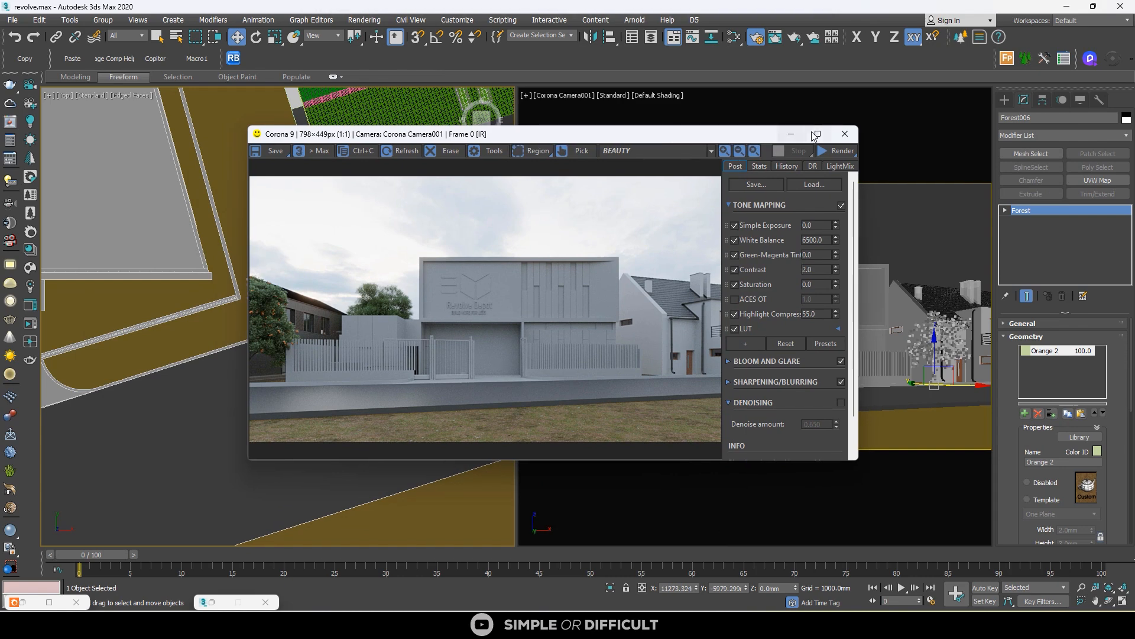
click(816, 134)
click(1118, 21)
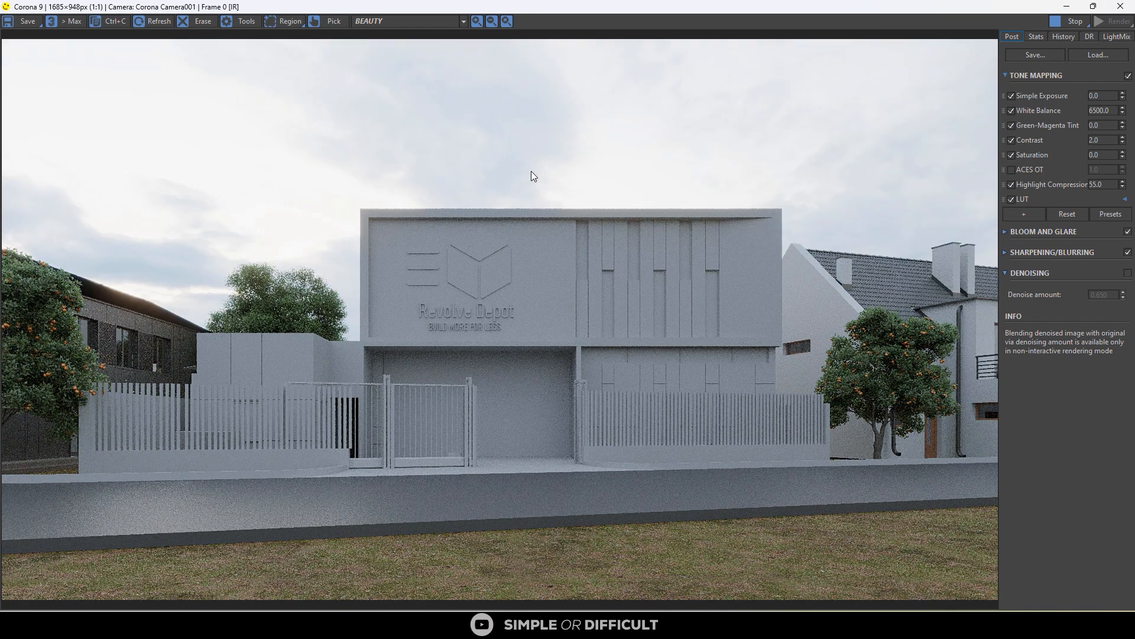
double_click(526, 3)
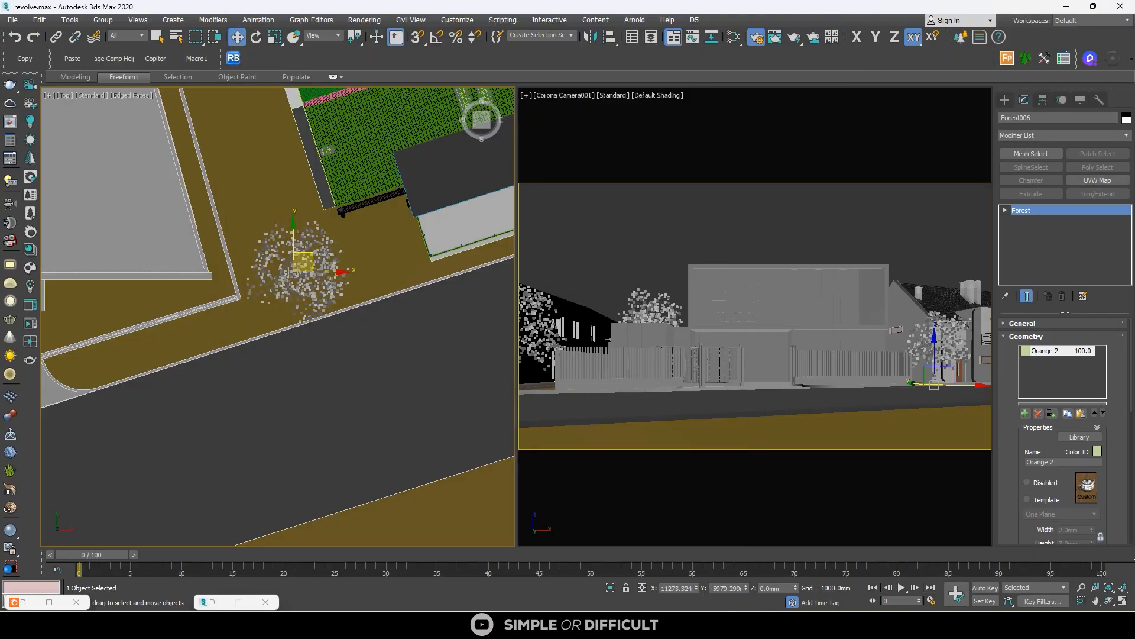
Step: Make one copy of the Orange 2 tree across the road from the buildings and shift it to the road's edge
scroll(273, 218, down, 3)
scroll(273, 218, down, 3)
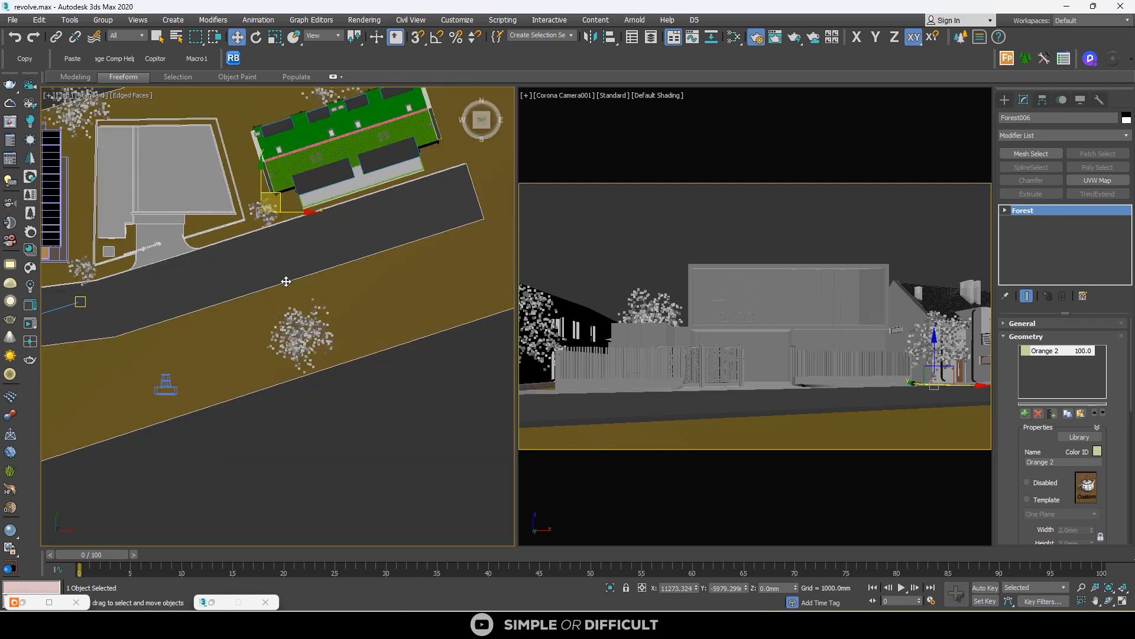
shift+drag(275, 302, 275, 299)
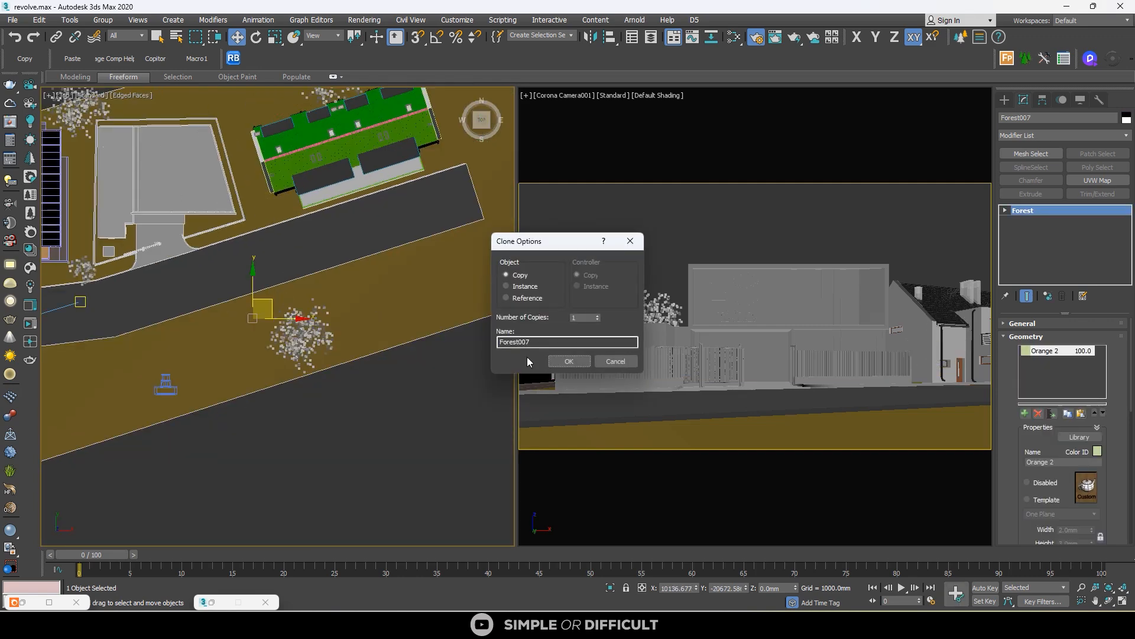
click(561, 362)
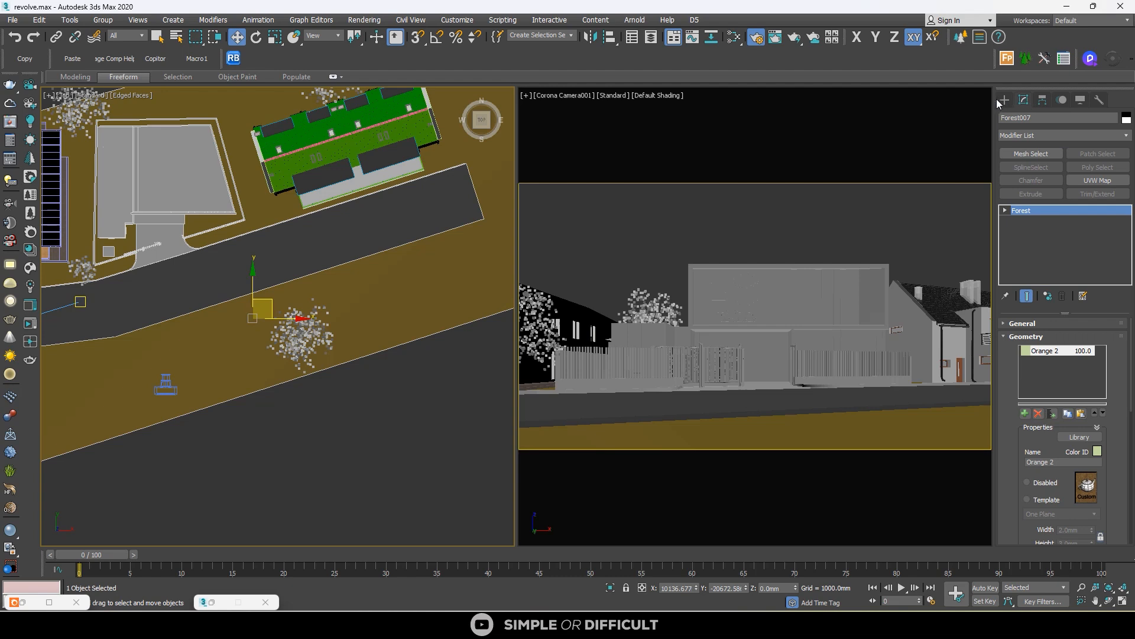
scroll(1024, 120, up, 2)
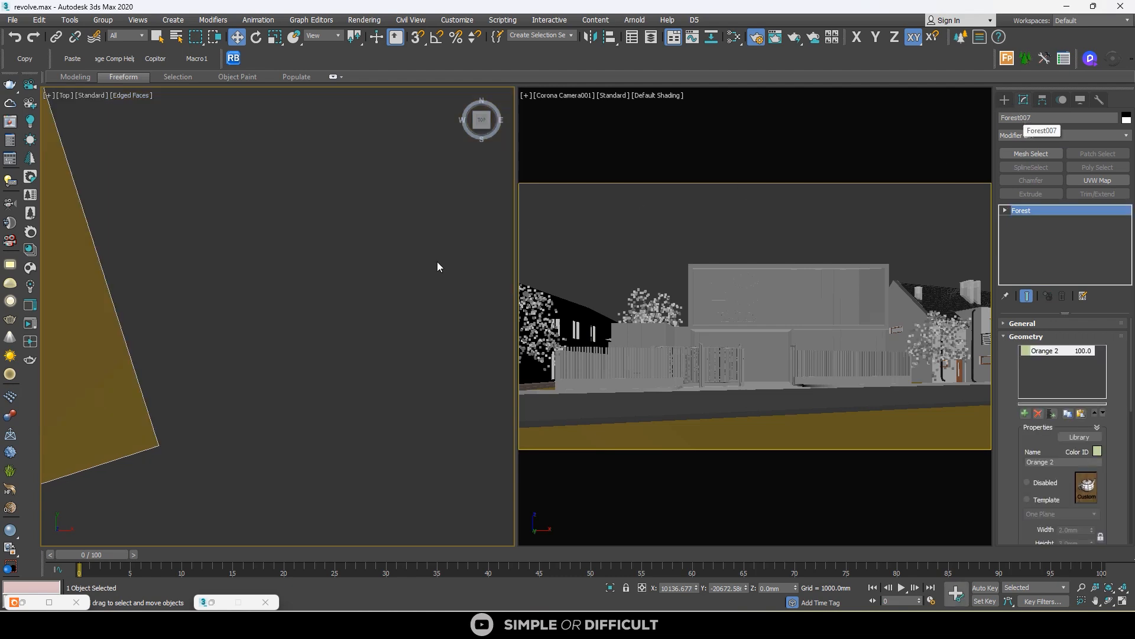
scroll(438, 267, down, 3)
scroll(157, 314, up, 5)
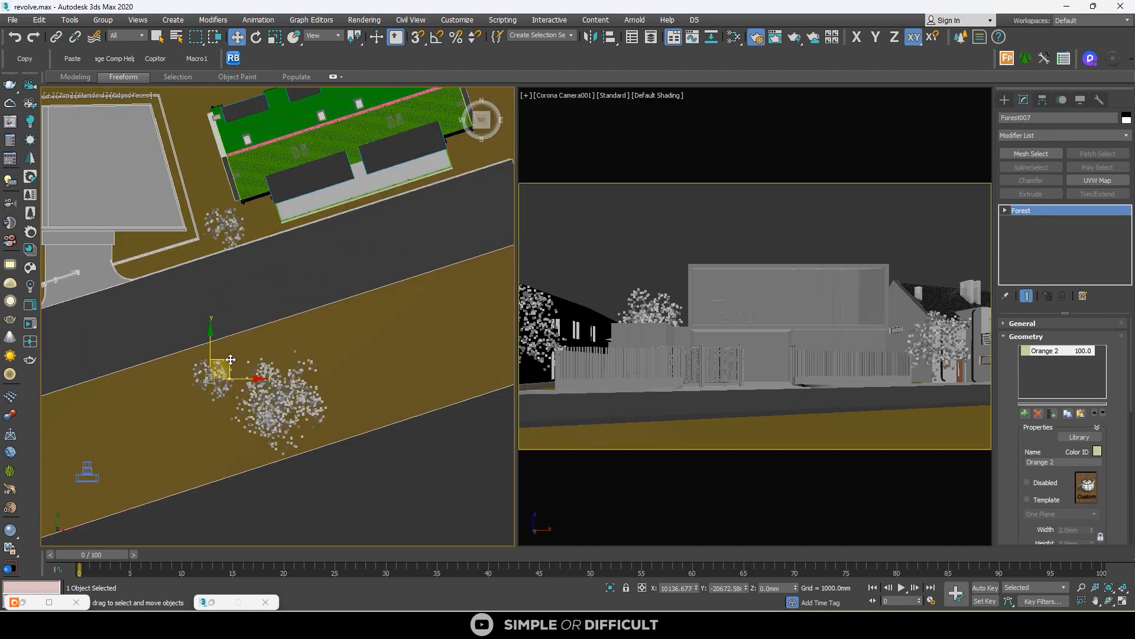
mouse_move(203, 362)
mouse_down()
mouse_move(165, 360)
mouse_move(189, 347)
mouse_up()
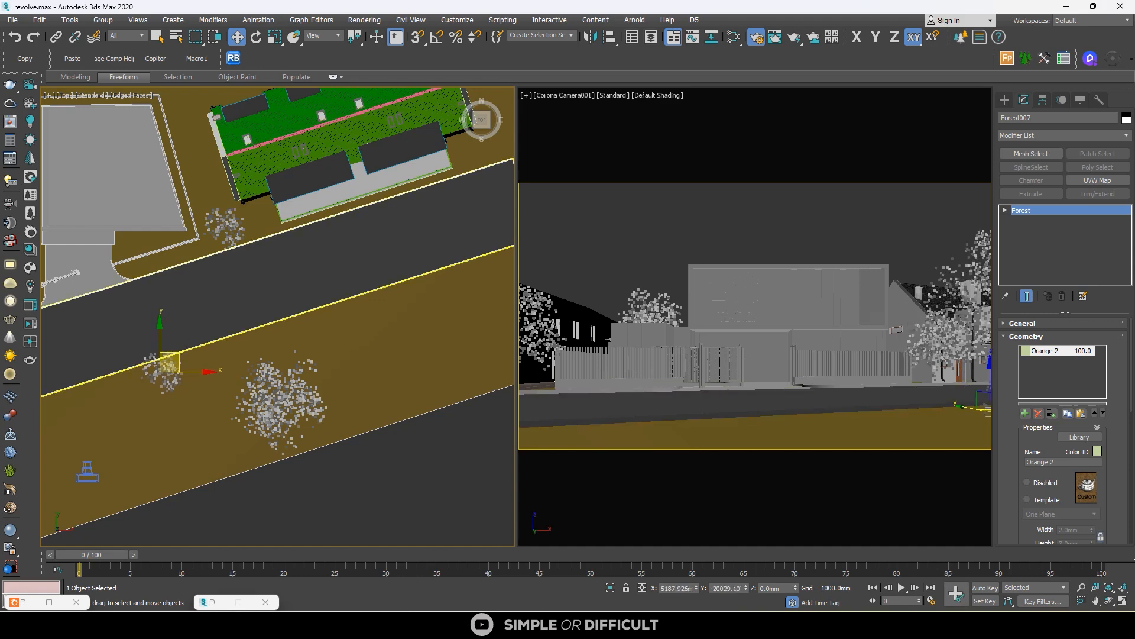
Step: Check the orange tree across the road in the interactive render and minimise the render window
key(alt+Tab)
click(1012, 211)
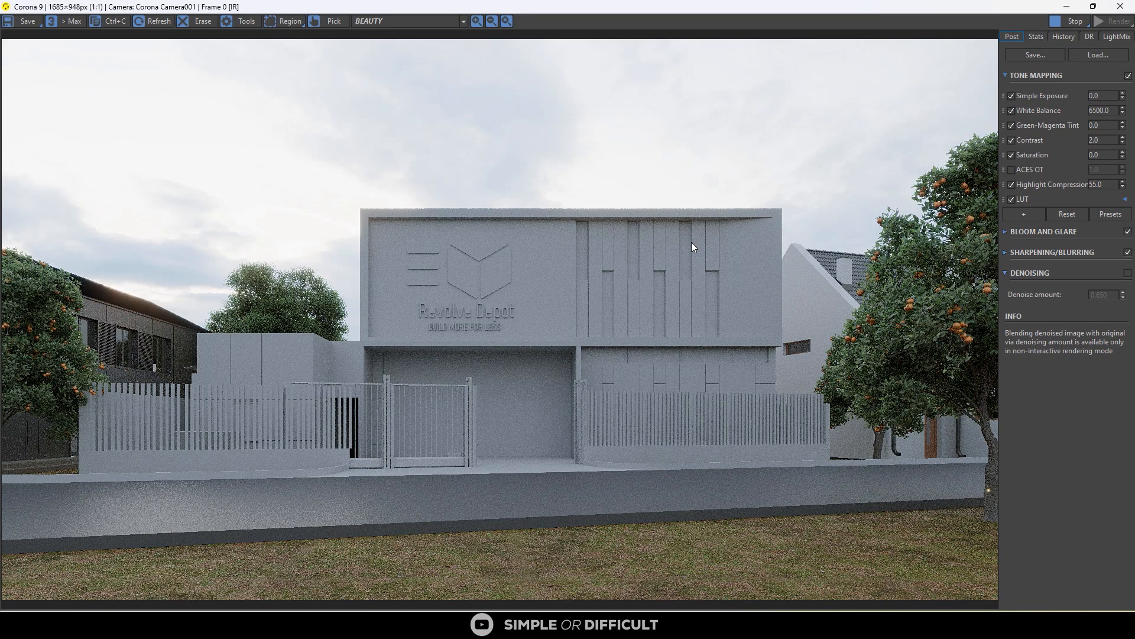
click(1066, 6)
Step: Orbit the top view to a perspective angle and scale the orange tree across the road uniformly to about 408 percent
alt+middle_drag(181, 374, 220, 83)
key(r)
drag(168, 405, 172, 207)
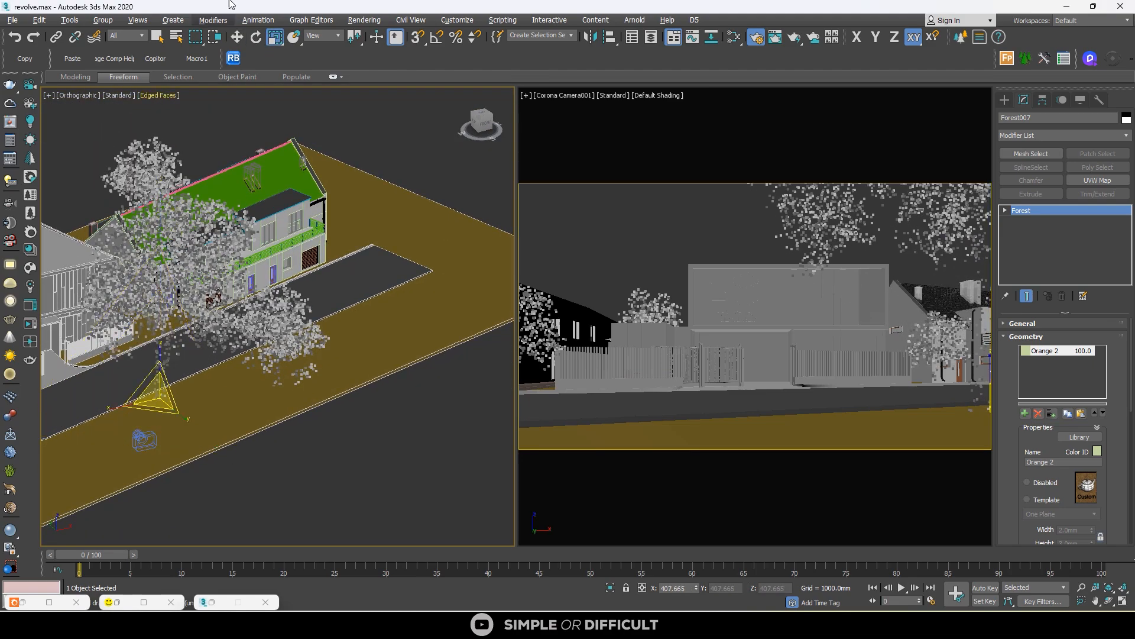
Step: Lower the enlarged orange tree below ground level in the front view, scale it up to about 814 percent, and deselect it
key(w)
key(f)
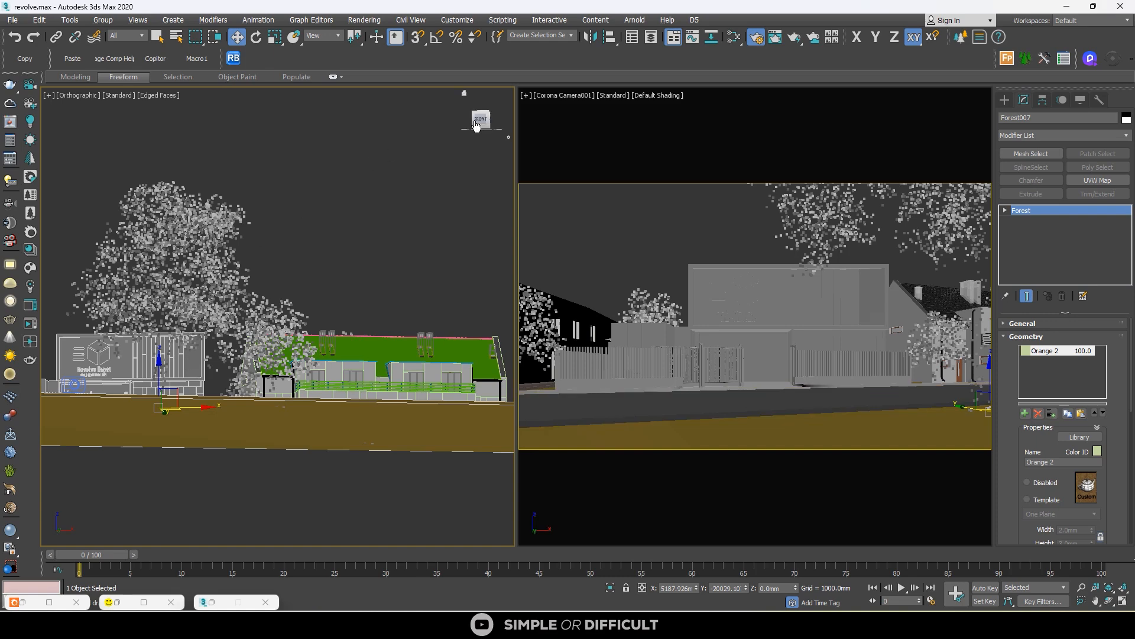
scroll(195, 332, up, 6)
drag(188, 468, 199, 498)
click(275, 37)
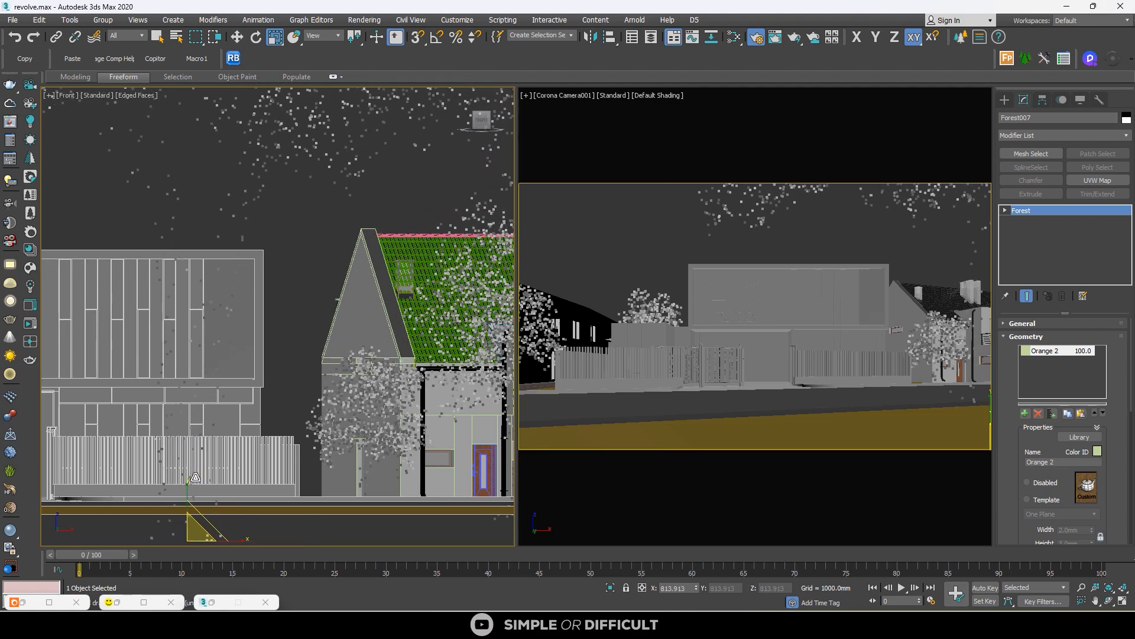
scroll(231, 223, down, 3)
click(411, 185)
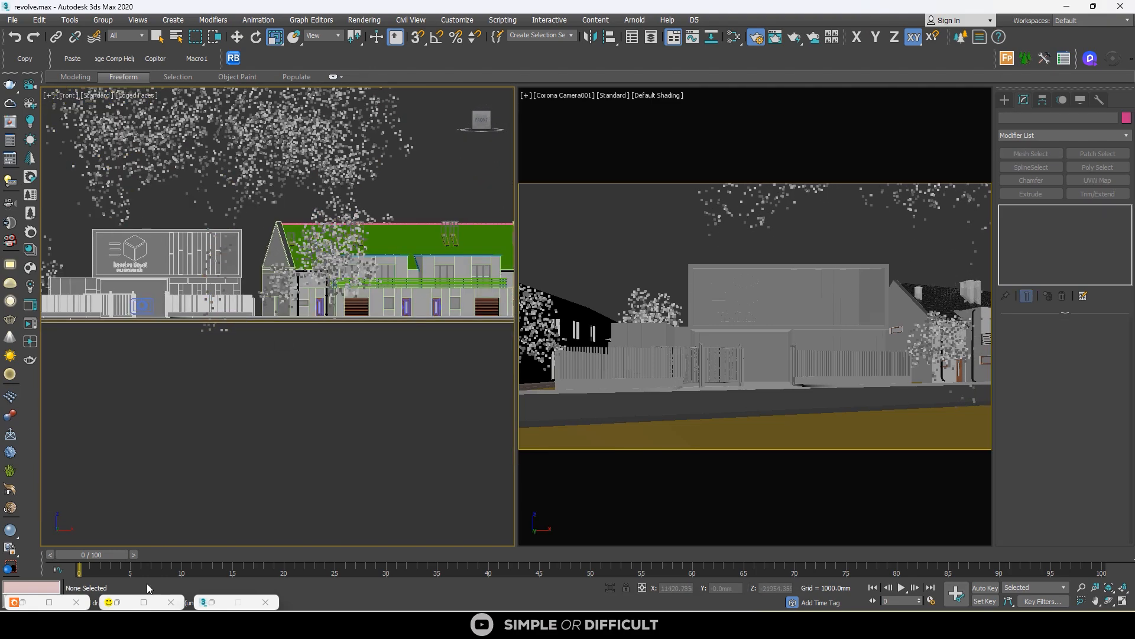
Step: Restart the interactive render to check the enlarged orange tree and shrink the render window beside the viewports
click(144, 602)
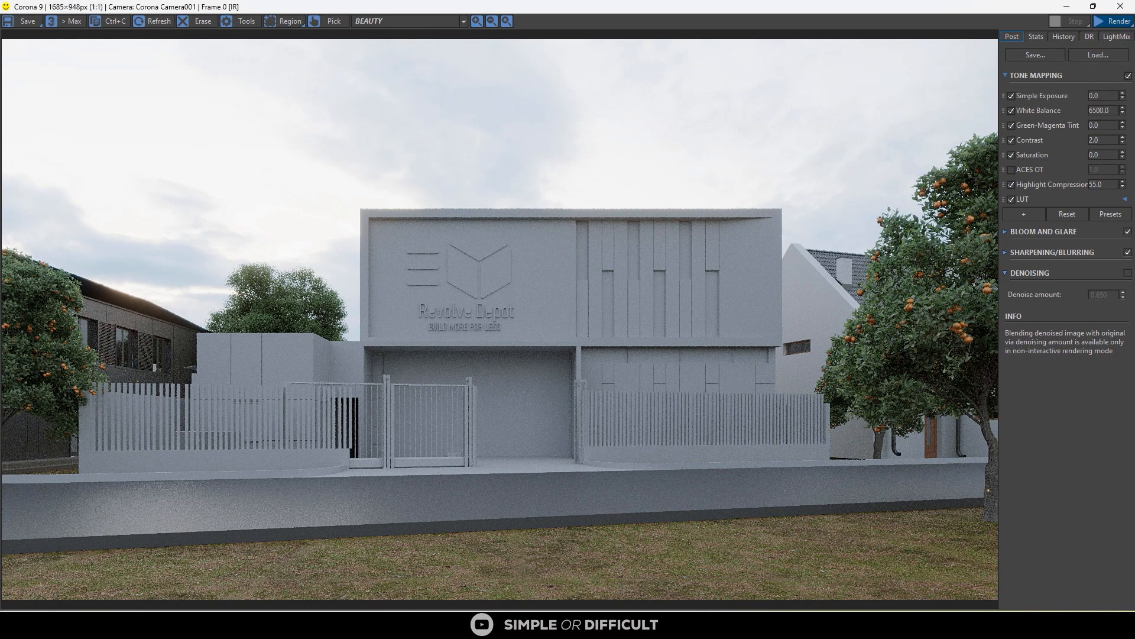
click(1113, 21)
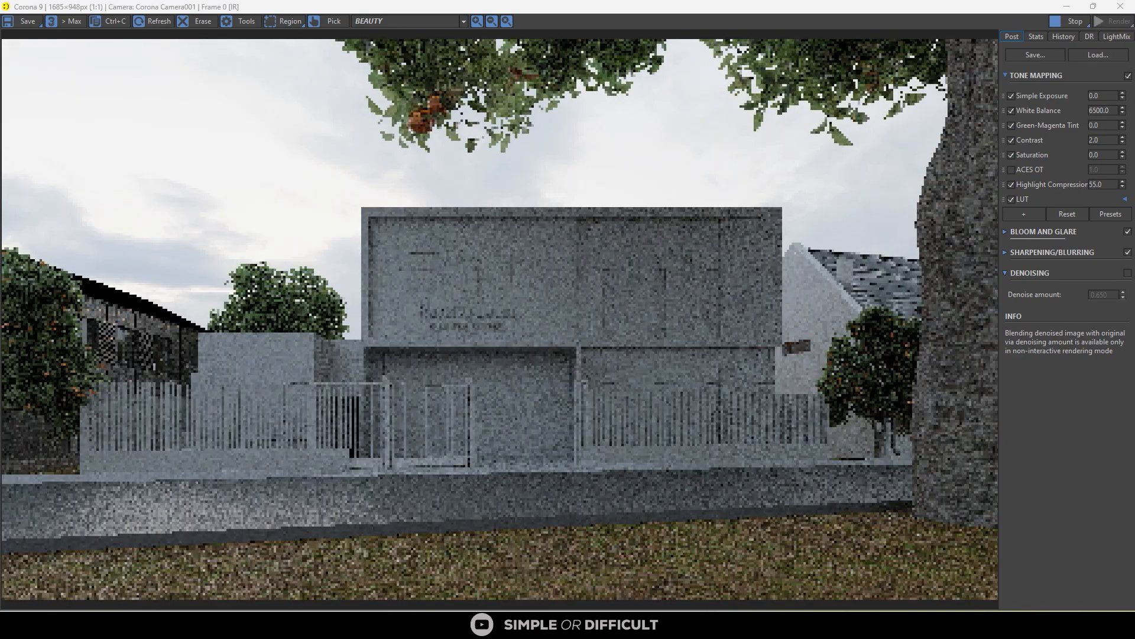
double_click(1042, 8)
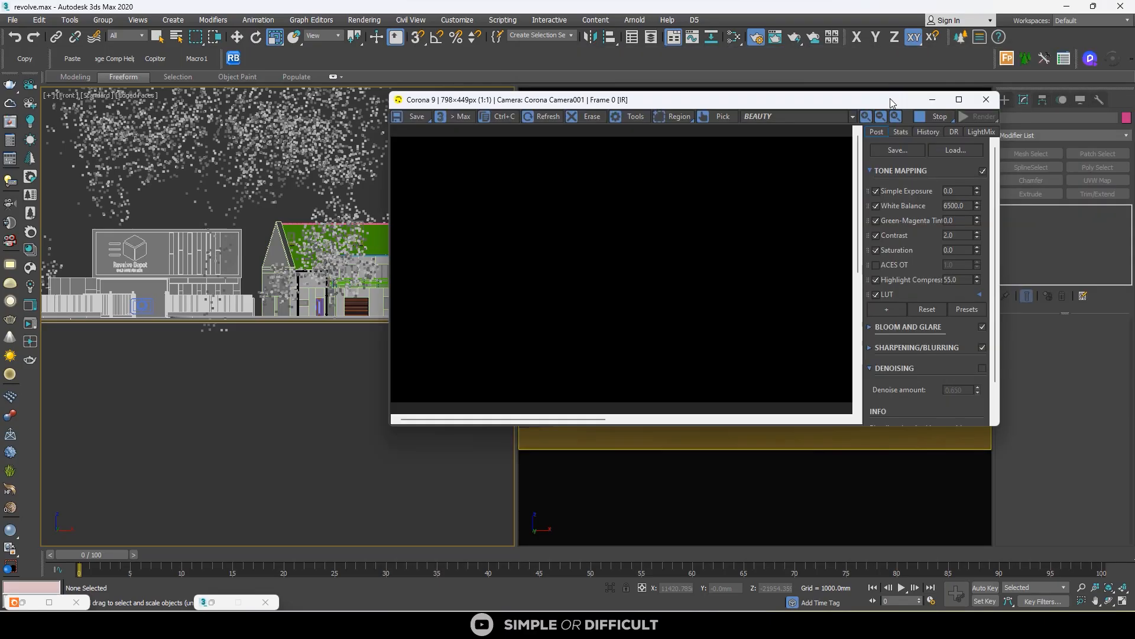
drag(891, 97, 524, 210)
Step: Remove the enlarged orange tree from the foreground and minimise the interactive render window
click(388, 127)
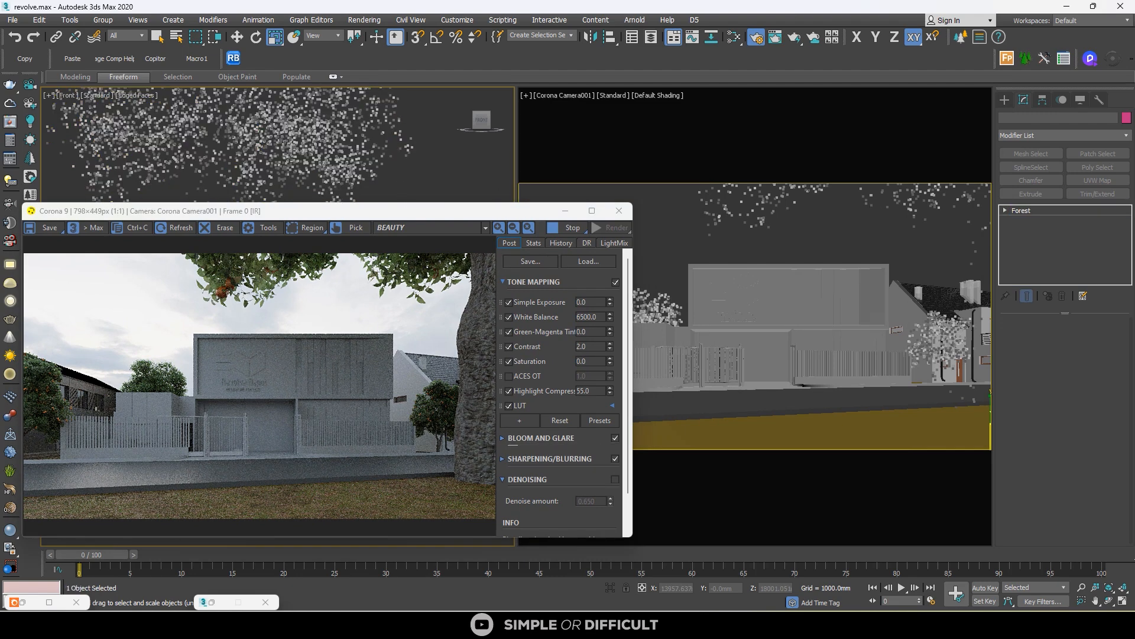
key(super)
key(super)
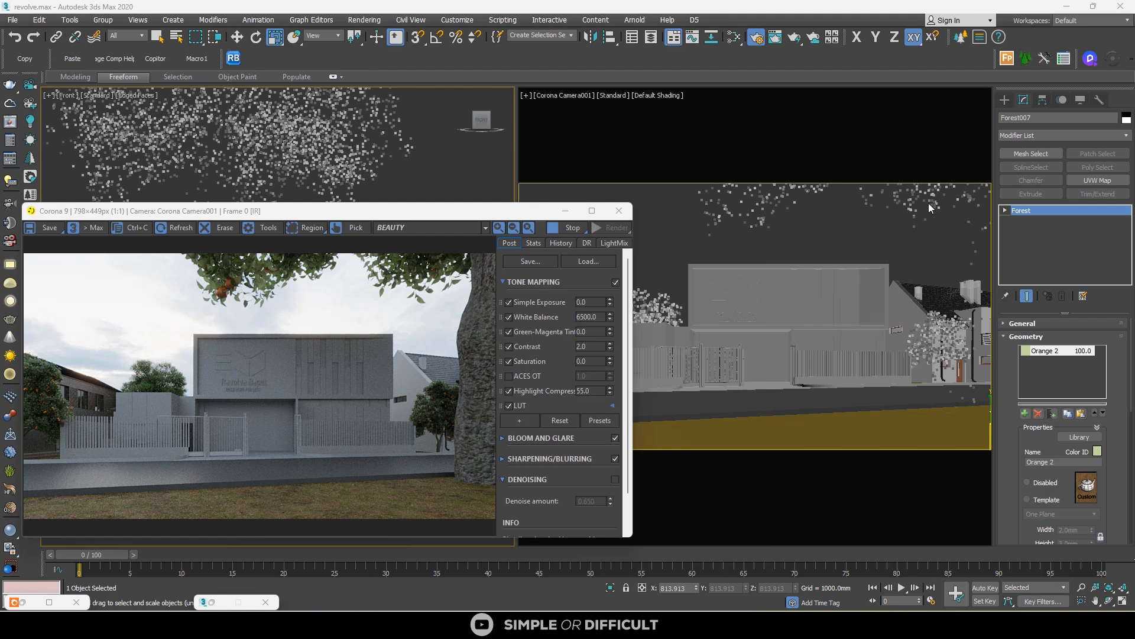
drag(292, 211, 761, 237)
click(294, 191)
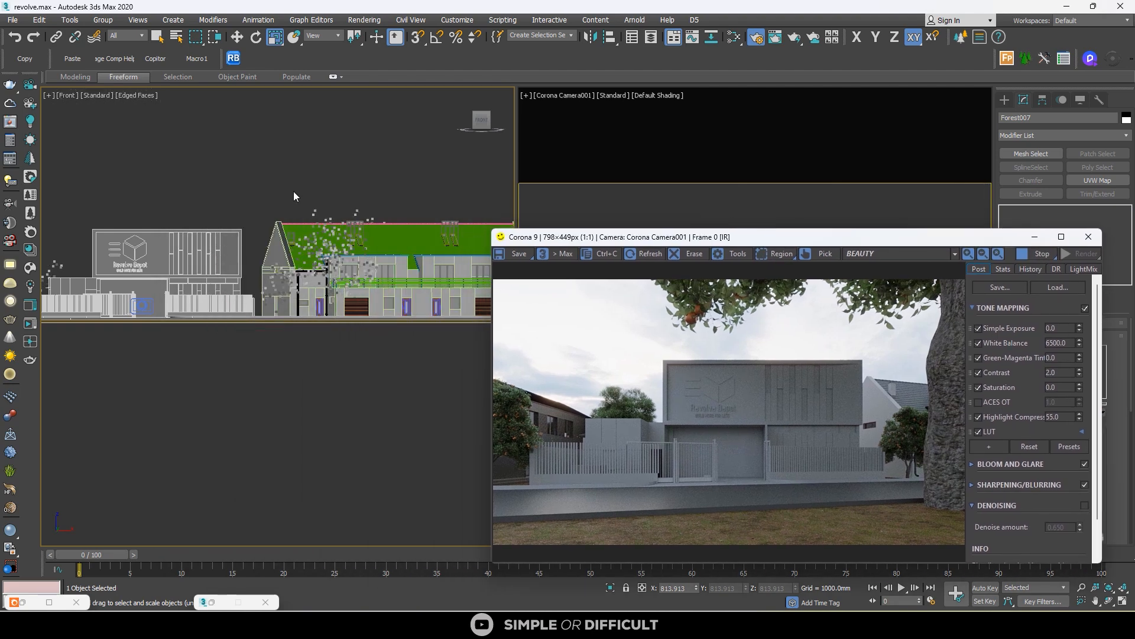
drag(924, 241, 566, 135)
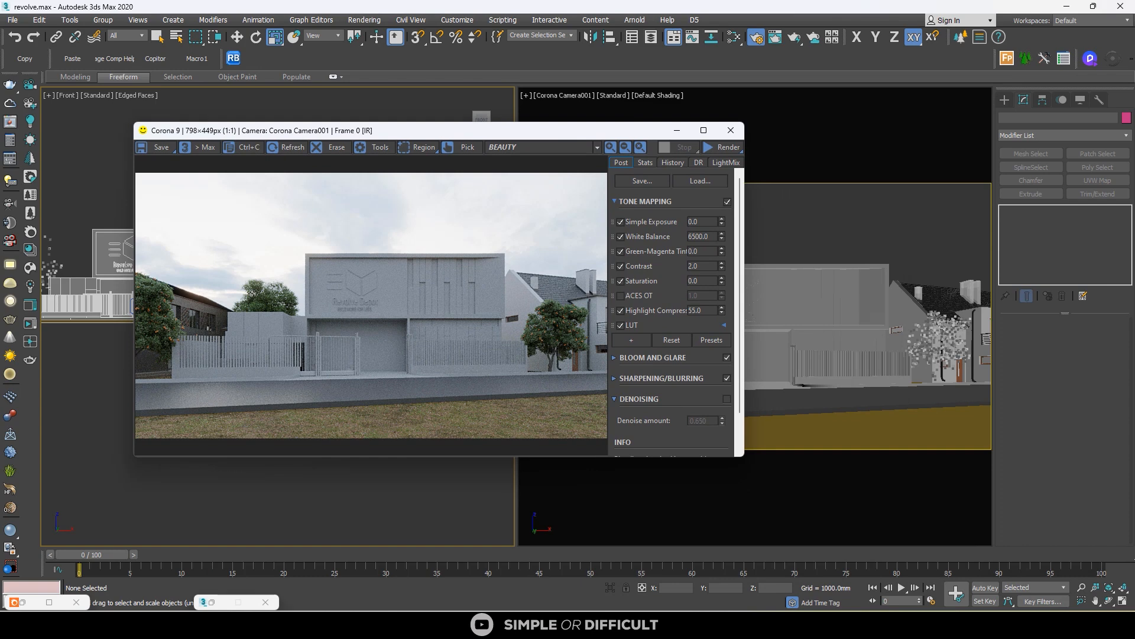
click(677, 131)
Step: Insert the Maple-Fall tree model in the top view, placing it outside the site beyond the main building, and select it
scroll(253, 363, down, 4)
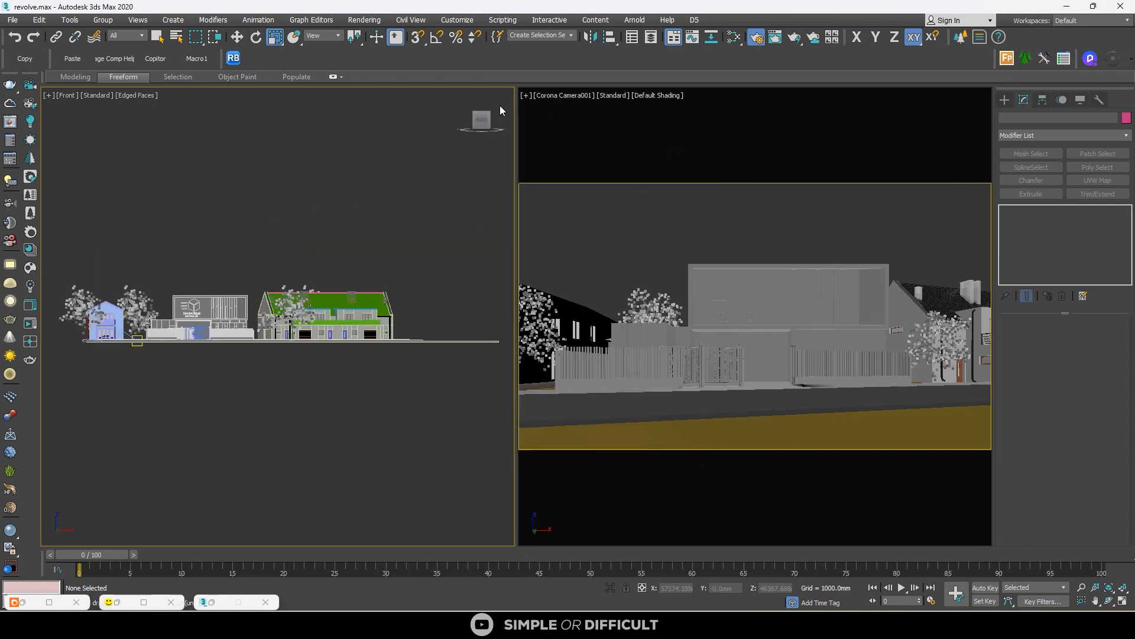
click(481, 112)
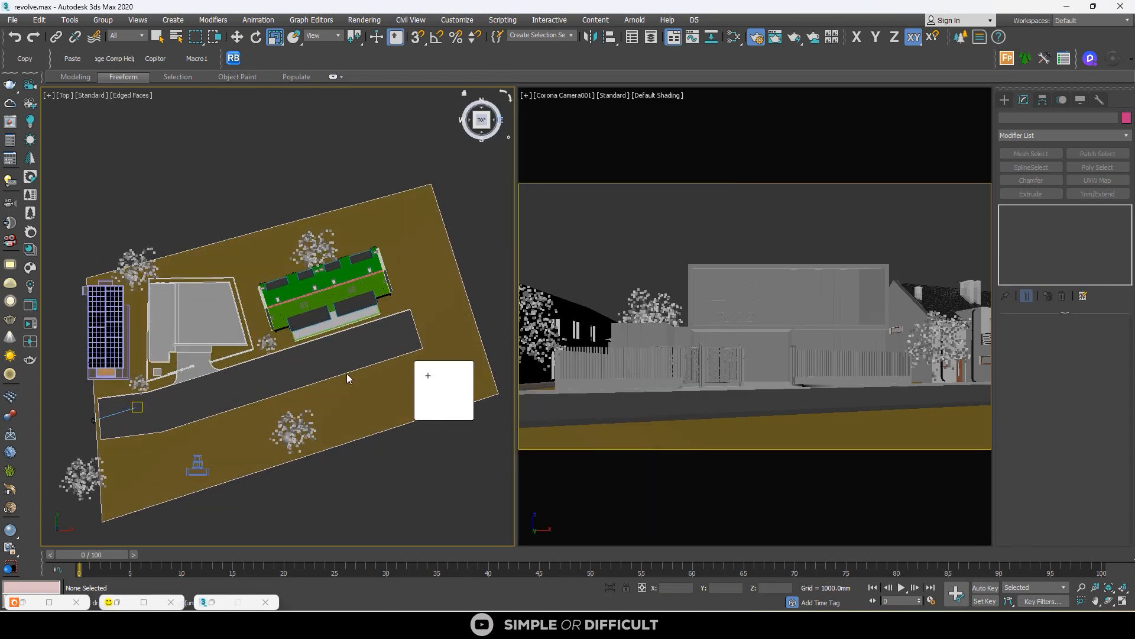
drag(348, 379, 202, 384)
click(243, 408)
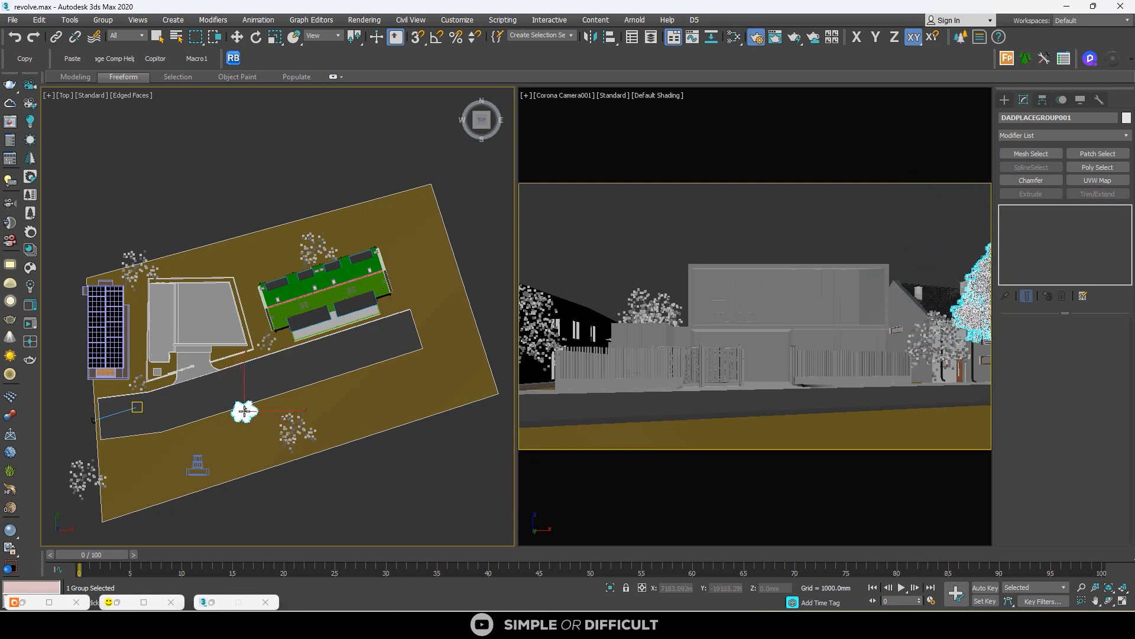
click(225, 153)
click(220, 149)
Step: Move the maple along the Y axis onto the grass verge across the road from the main building
scroll(220, 150, up, 2)
alt+middle_drag(266, 168, 261, 130)
scroll(261, 130, up, 4)
scroll(164, 255, up, 5)
scroll(142, 264, up, 6)
scroll(210, 258, down, 12)
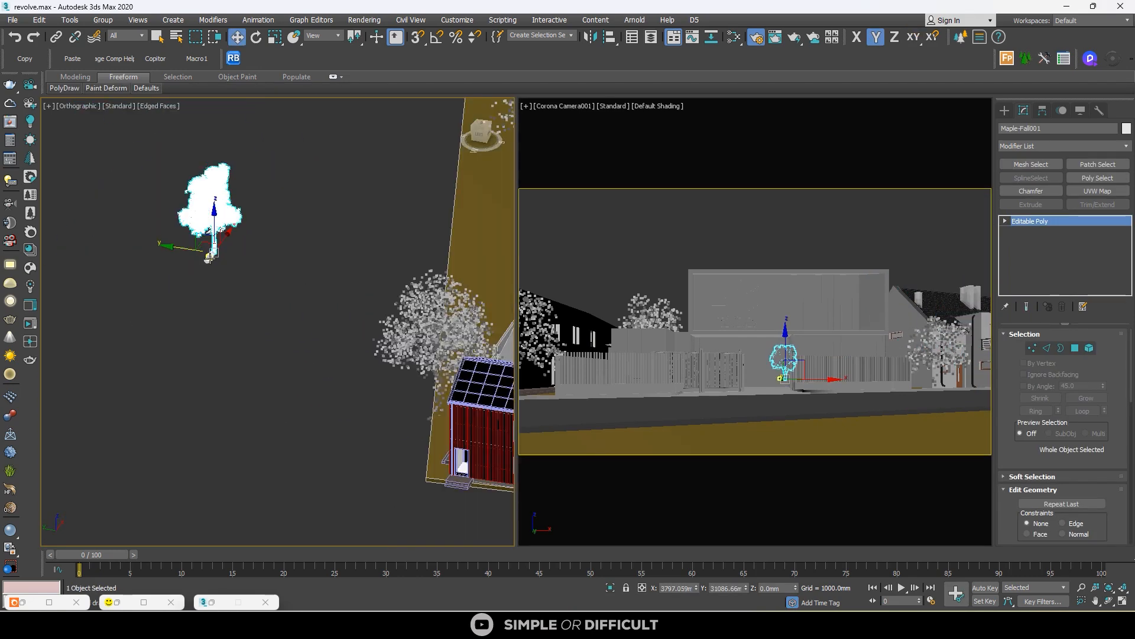
alt+middle_drag(184, 260, 172, 313)
scroll(165, 283, down, 4)
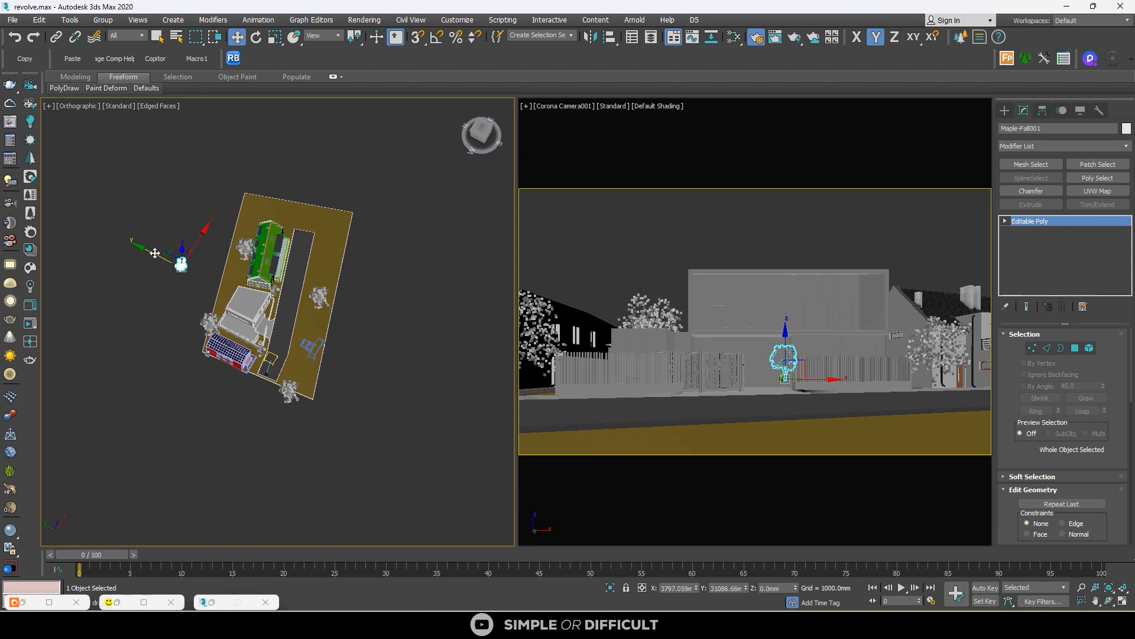
drag(154, 252, 264, 327)
scroll(276, 296, up, 5)
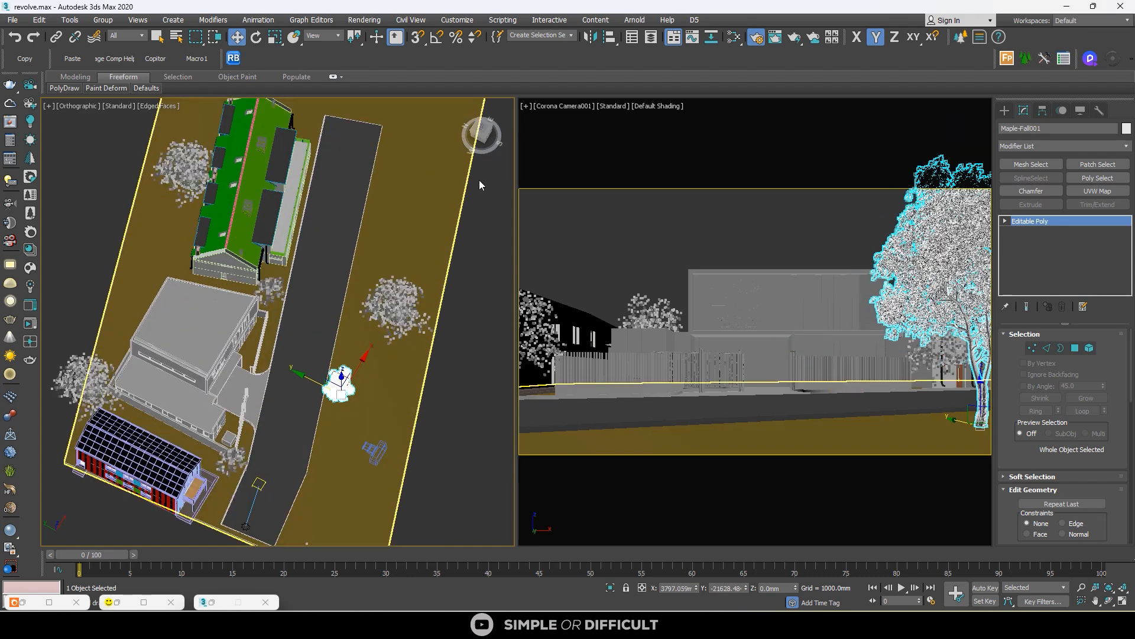
Step: Scale the maple uniformly to about 250 percent in the front view and deselect it
click(490, 138)
scroll(239, 368, up, 5)
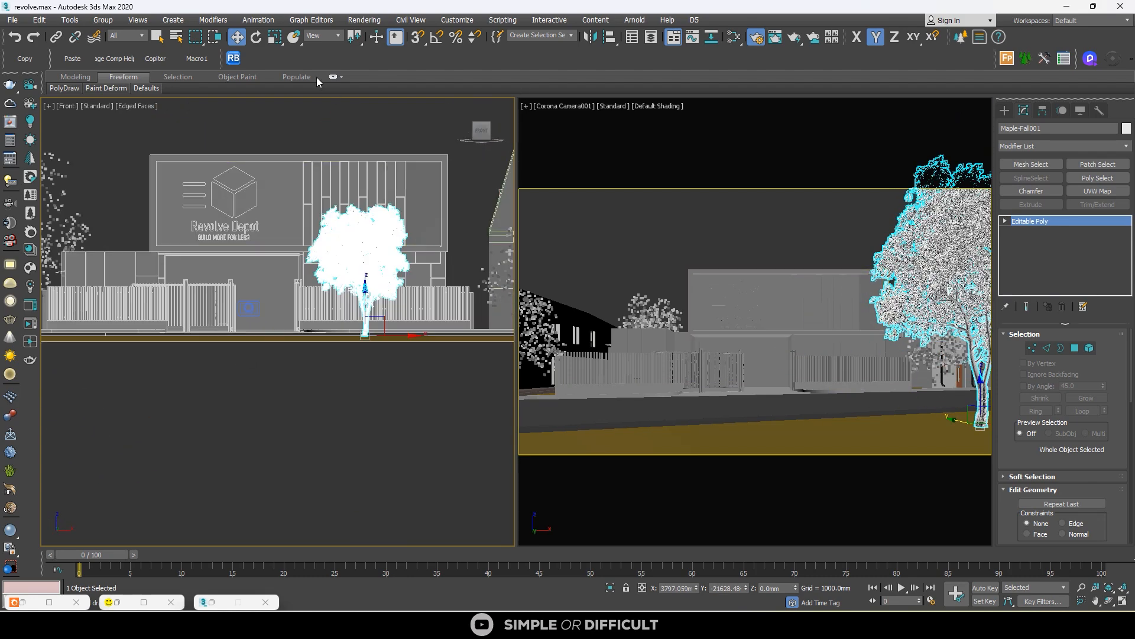
click(274, 37)
drag(376, 322, 357, 240)
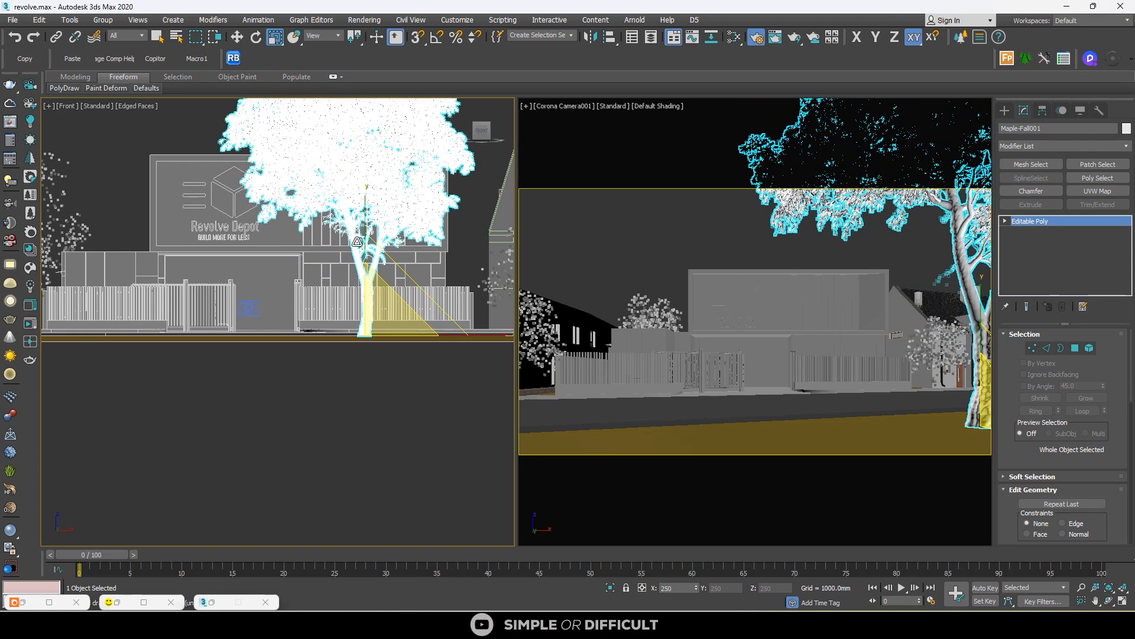
click(381, 402)
Step: Check the scene for missing bitmaps with Relink Bitmaps and close the tool
click(235, 58)
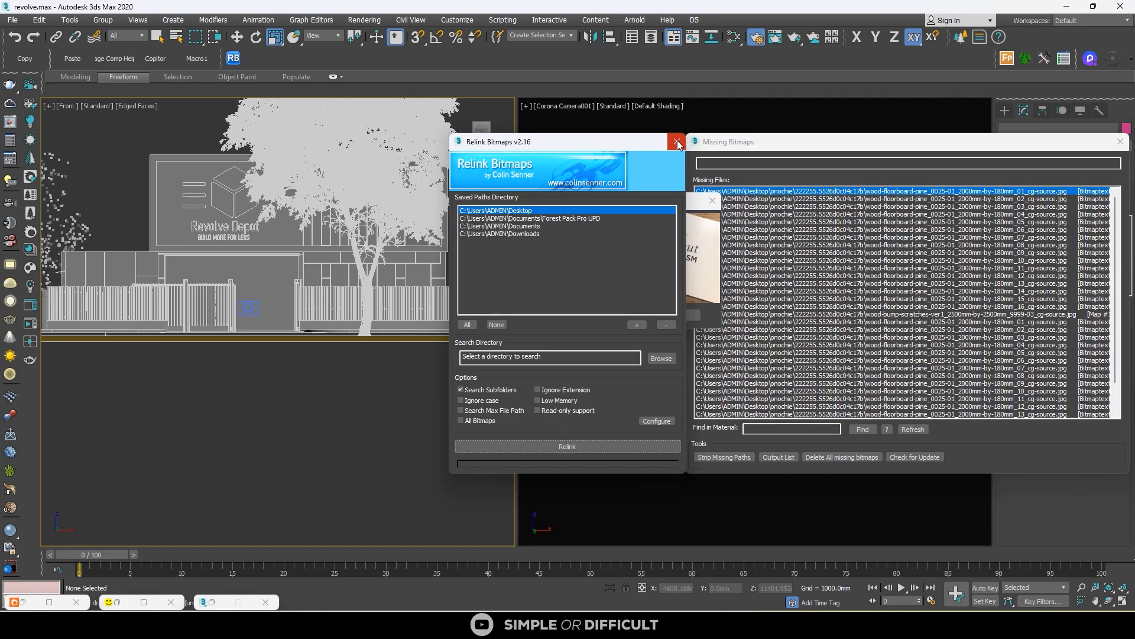
click(677, 143)
right_click(360, 362)
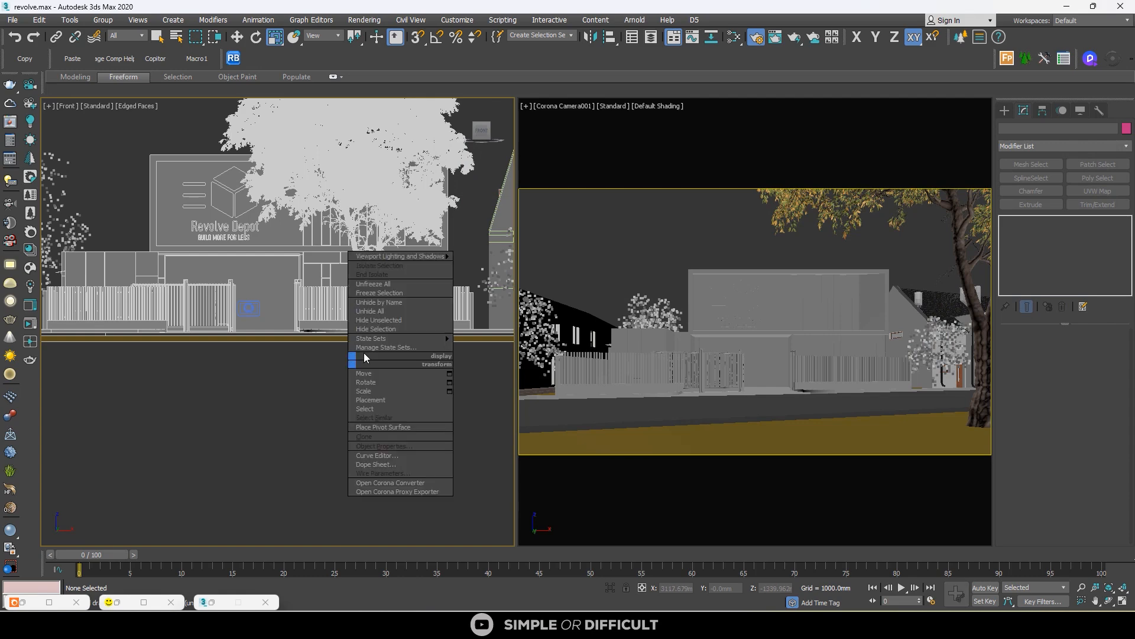
click(332, 381)
Step: Restart the interactive render at full size to check the maple, and shrink its window beside the viewports
click(148, 601)
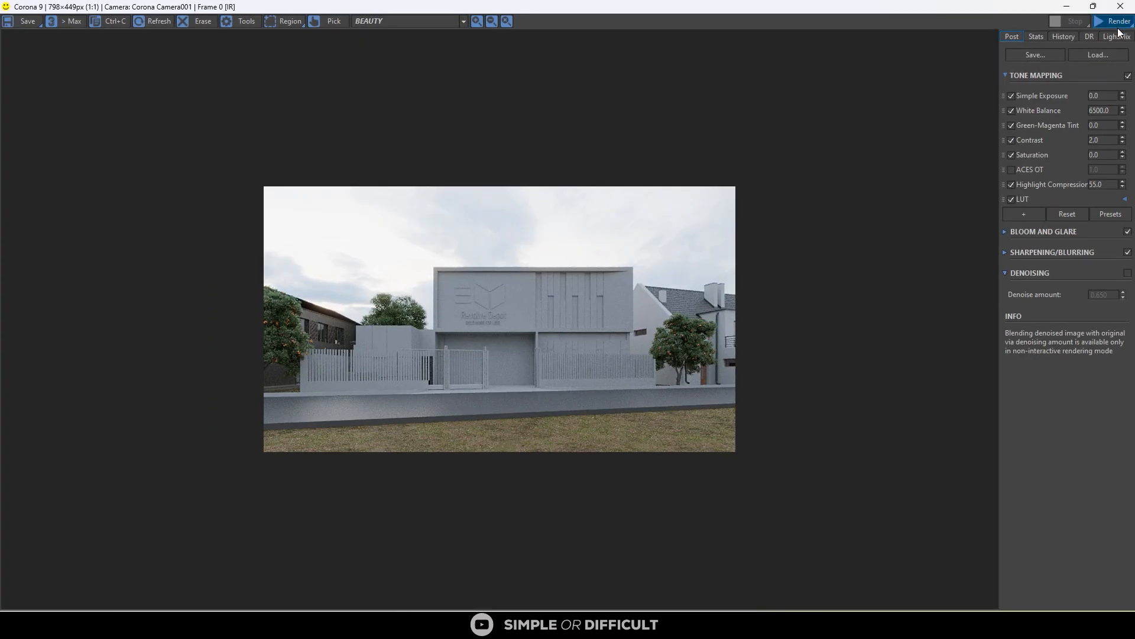
click(1116, 23)
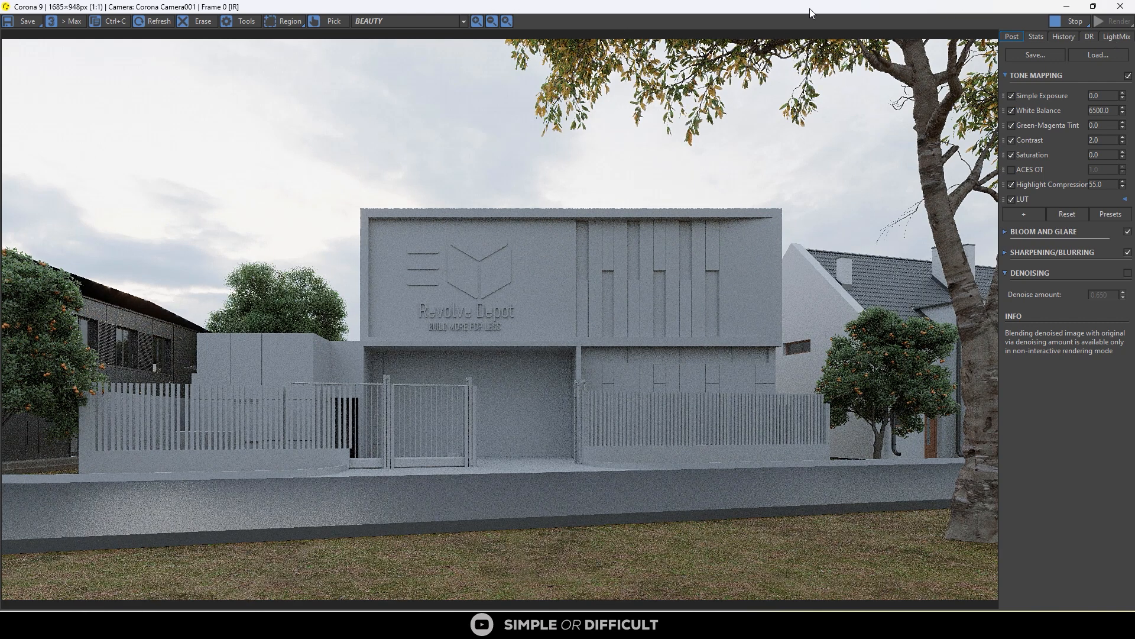
double_click(810, 9)
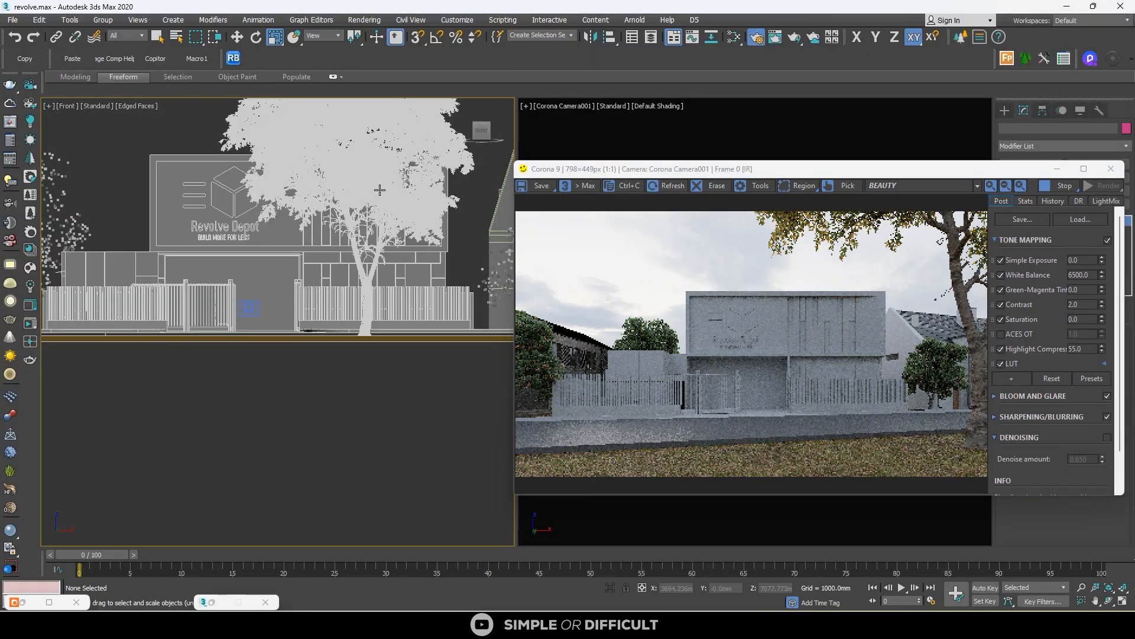
Step: Select the maple and rotate it about its Z axis in an orbited view to change how its branches frame the building
click(384, 188)
click(257, 38)
alt+middle_drag(427, 355, 478, 445)
drag(345, 335, 104, 260)
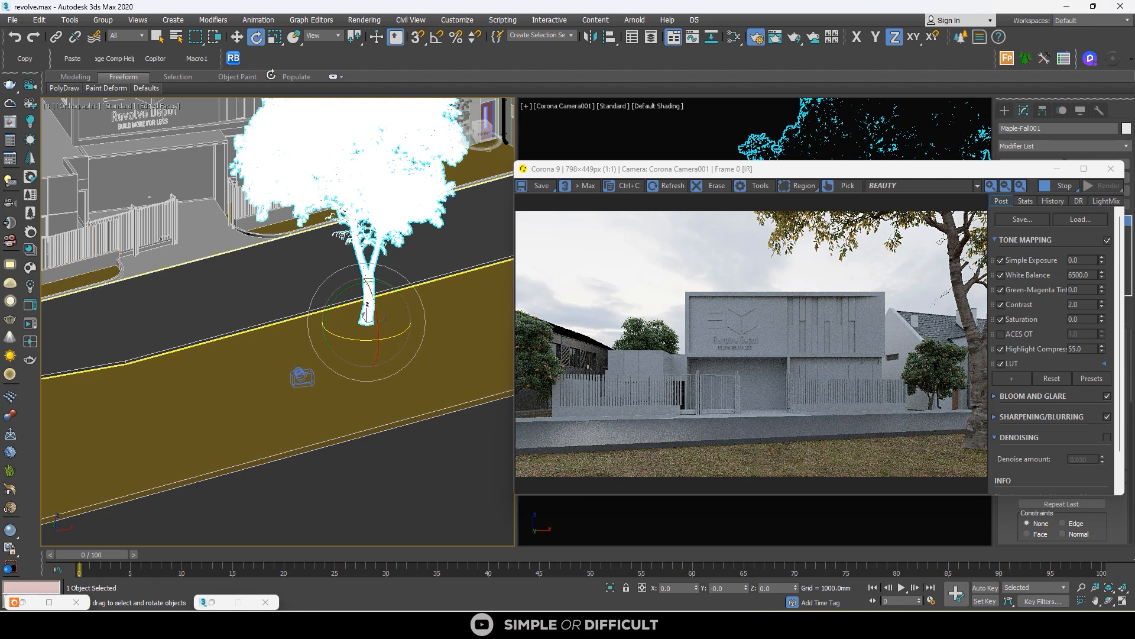
Step: Move the maple about 1109 mm along Y toward the road and check the framing in the enlarged render
click(237, 36)
drag(405, 315, 364, 295)
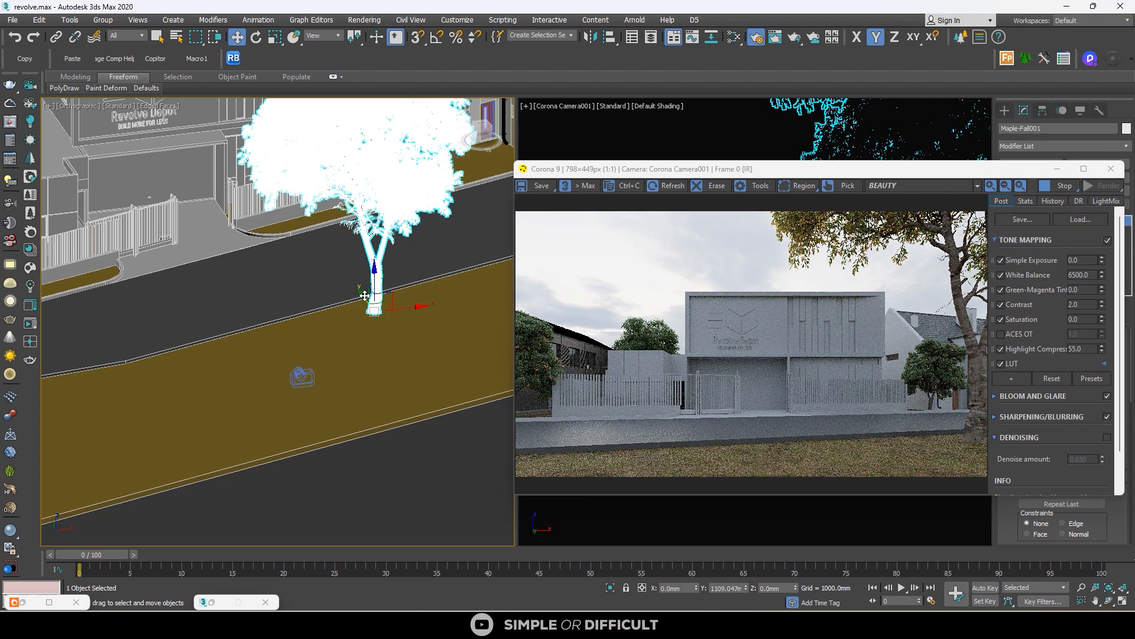
double_click(896, 173)
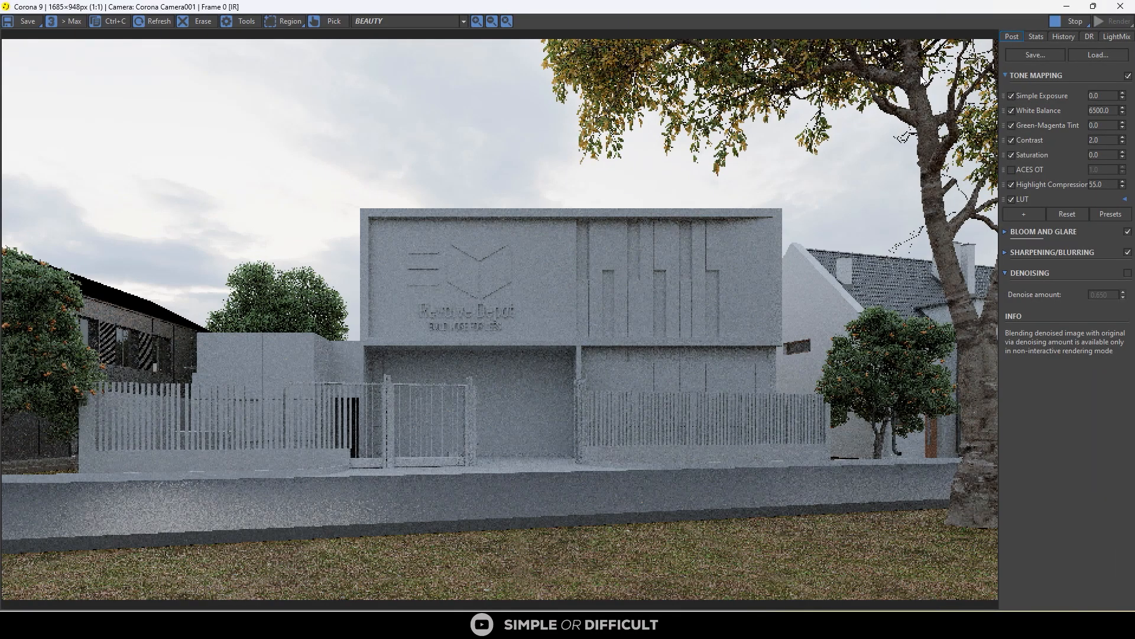
double_click(932, 11)
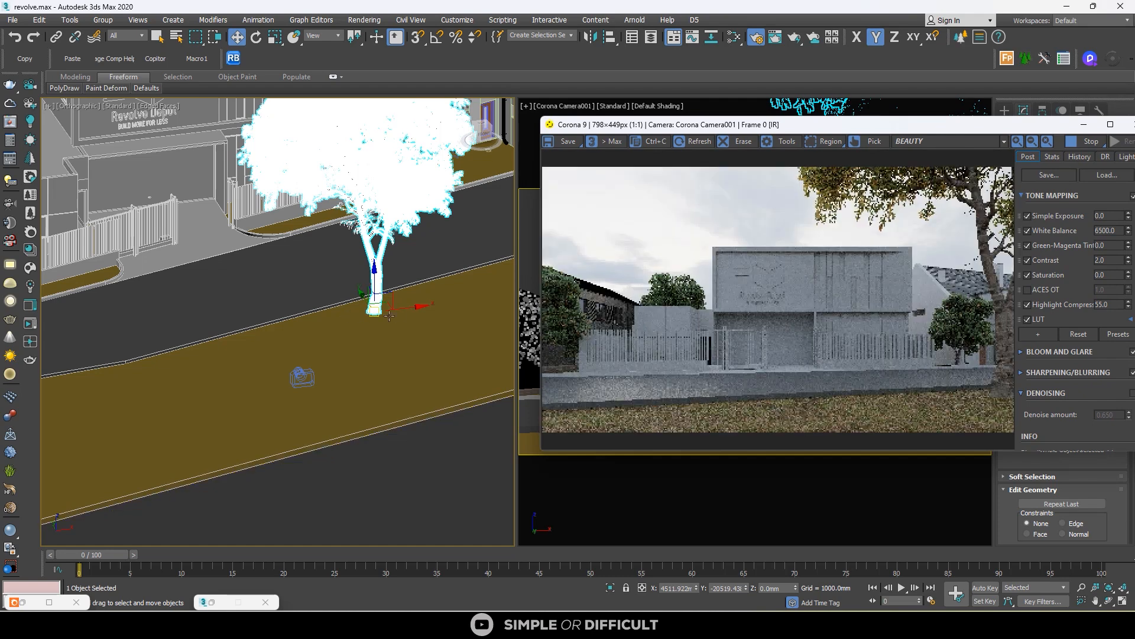
Step: Nudge the maple along X and within the top view to about X 4750 mm, Y -20275 mm
drag(408, 307, 413, 305)
key(t)
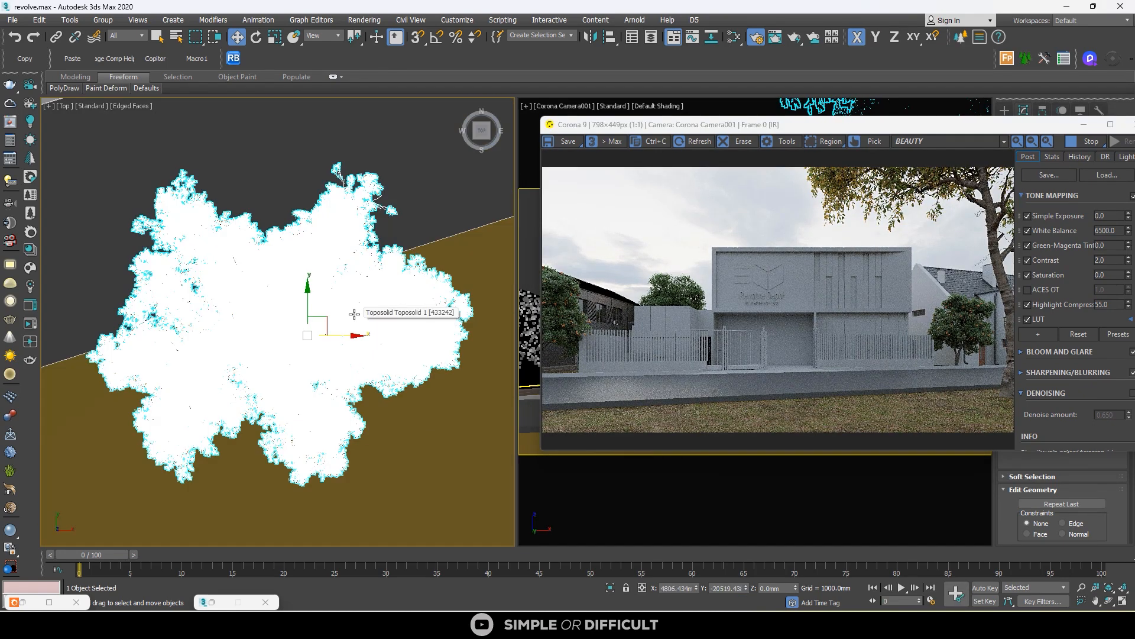
drag(343, 310, 341, 306)
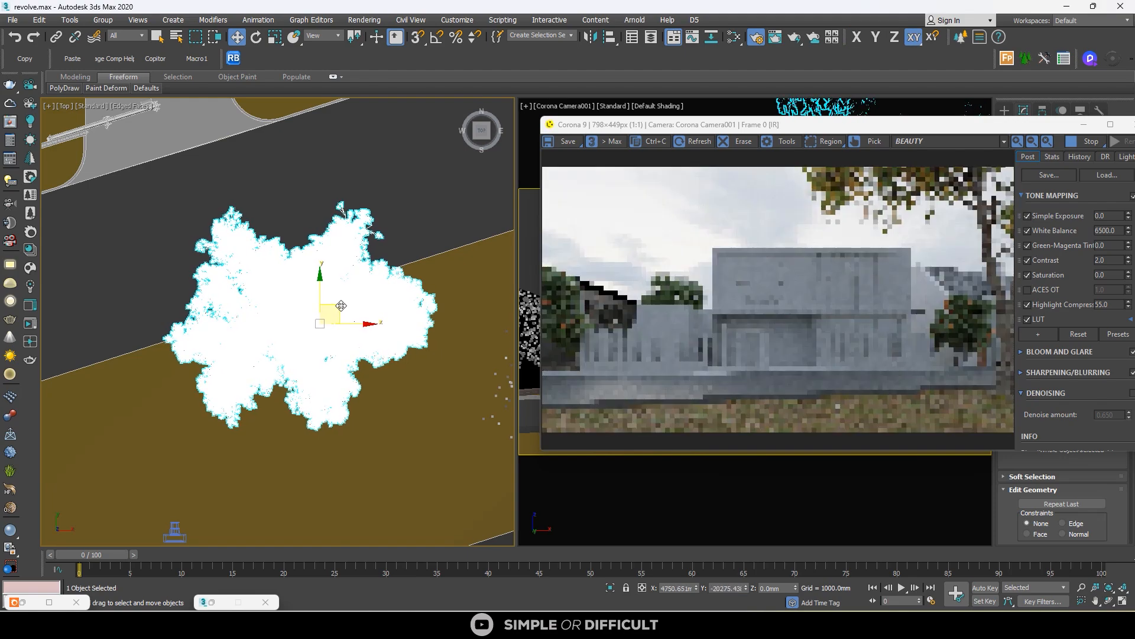
Step: Clone the maple once as a Copy, placing it farther along the verge on the other side of the camera view
scroll(286, 316, down, 5)
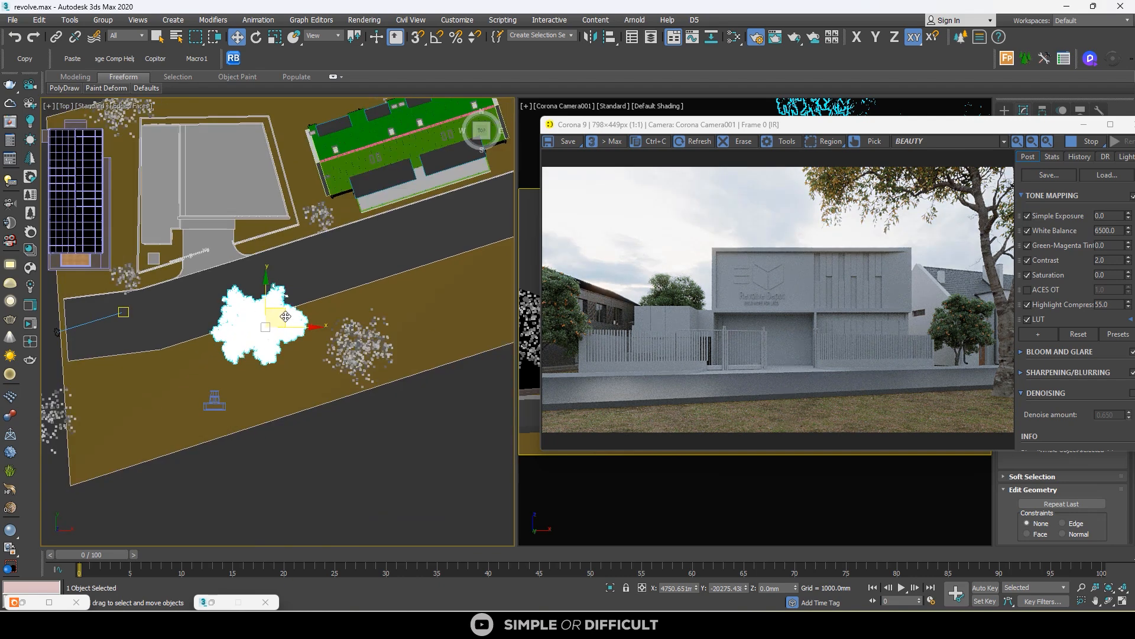
mouse_move(286, 317)
shift+mouse_down()
mouse_move(166, 346)
mouse_move(195, 347)
shift+mouse_up()
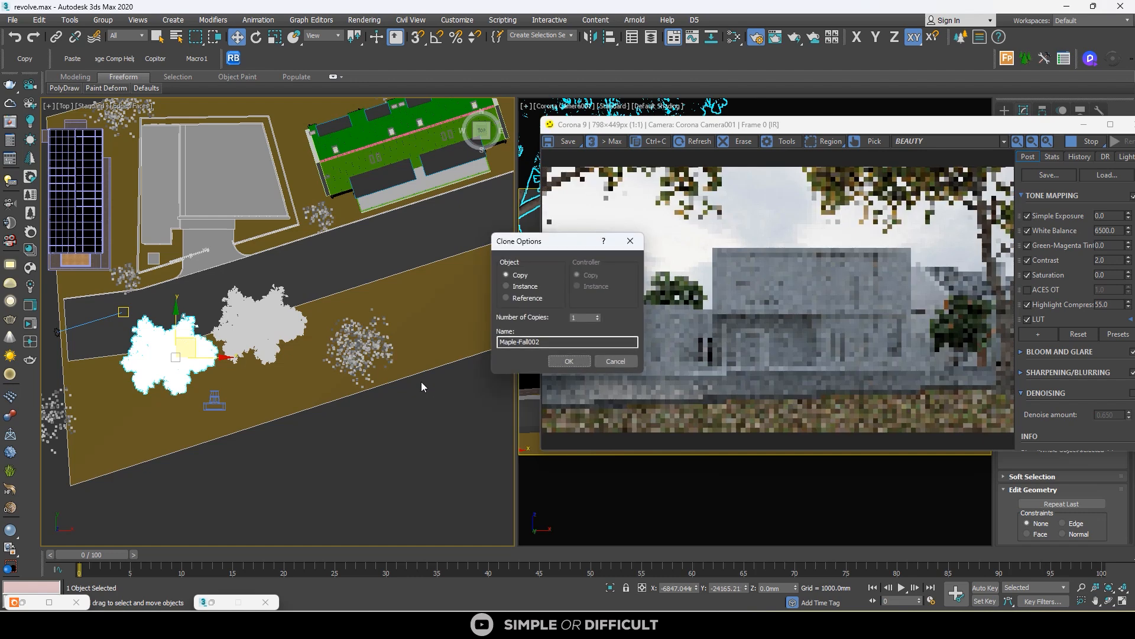
click(569, 361)
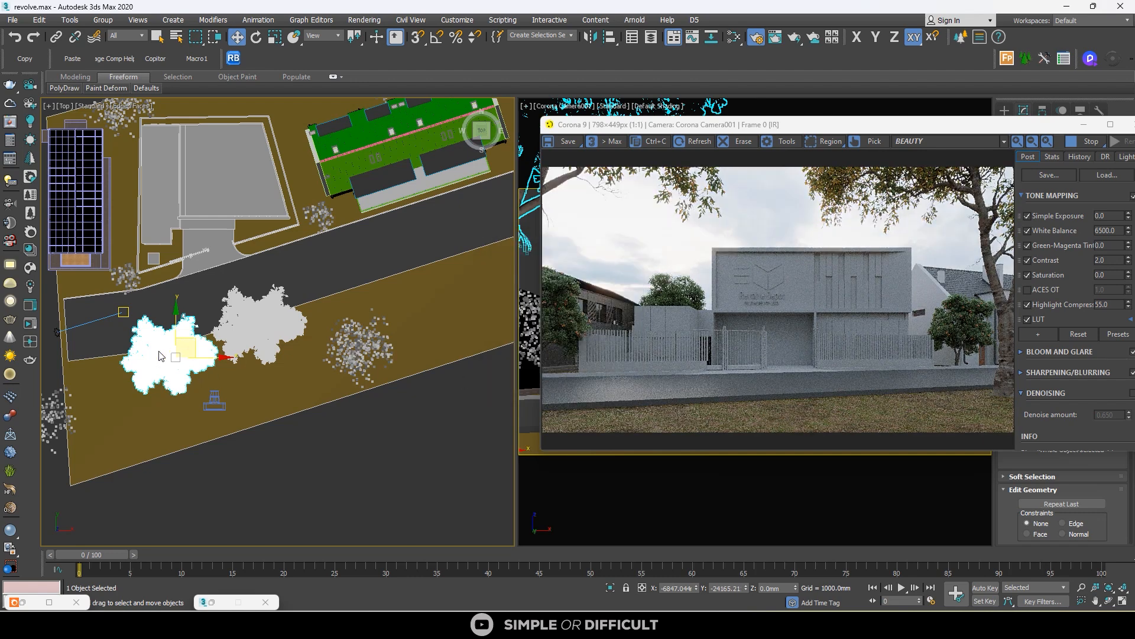
Step: Shift the maple copy to about X -6868 mm, Y -23260 mm and move the render window clear of the viewports
scroll(160, 355, up, 5)
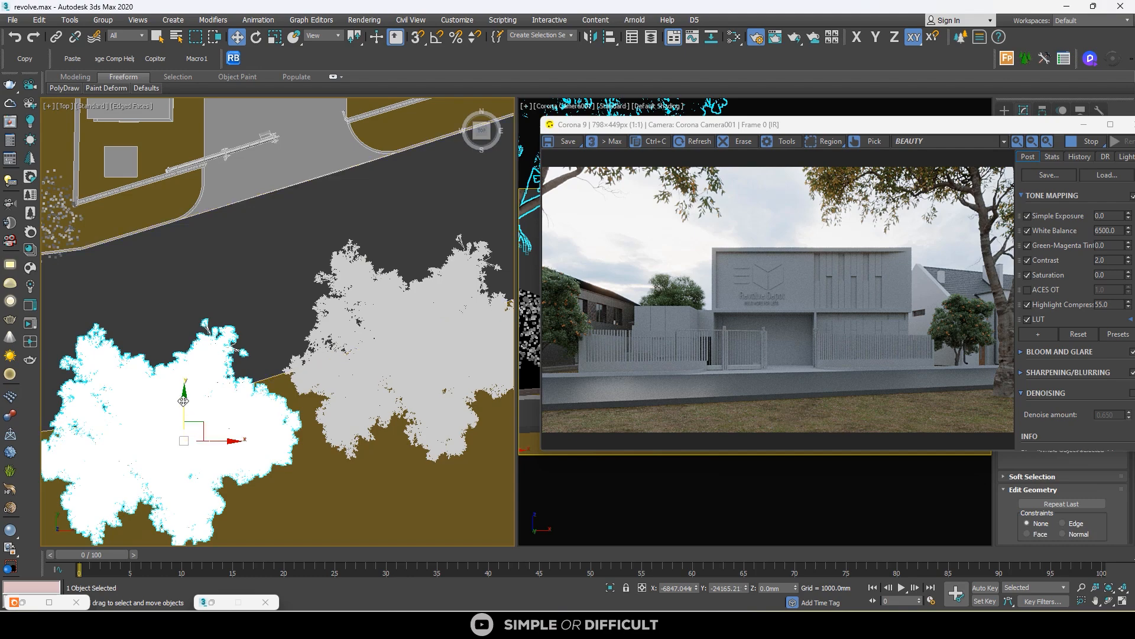
drag(184, 401, 176, 382)
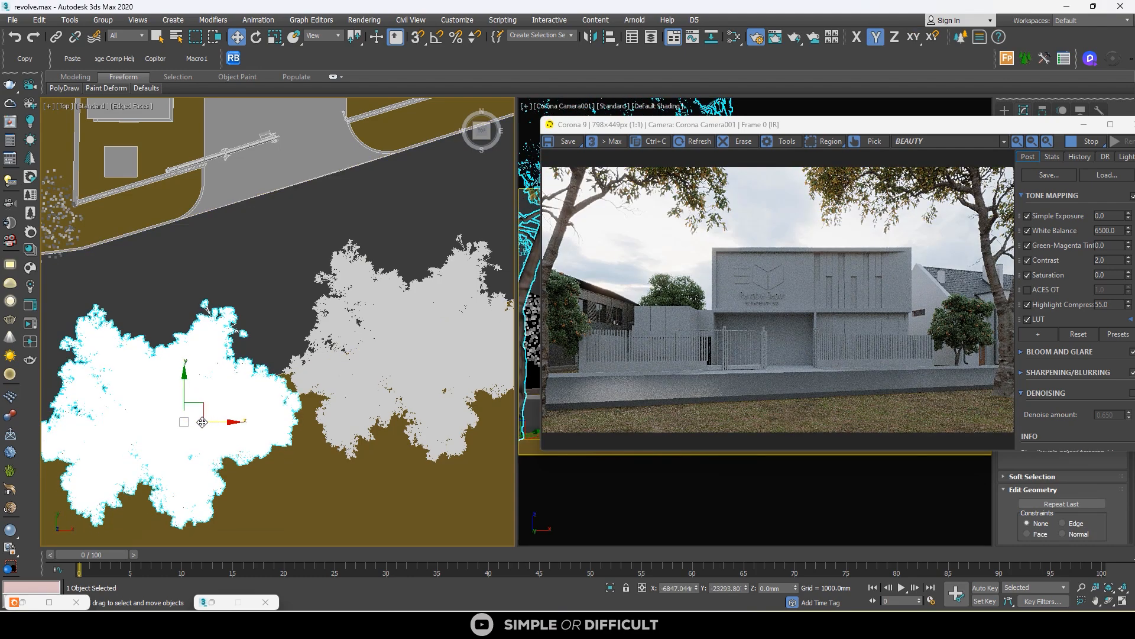
drag(200, 412, 200, 409)
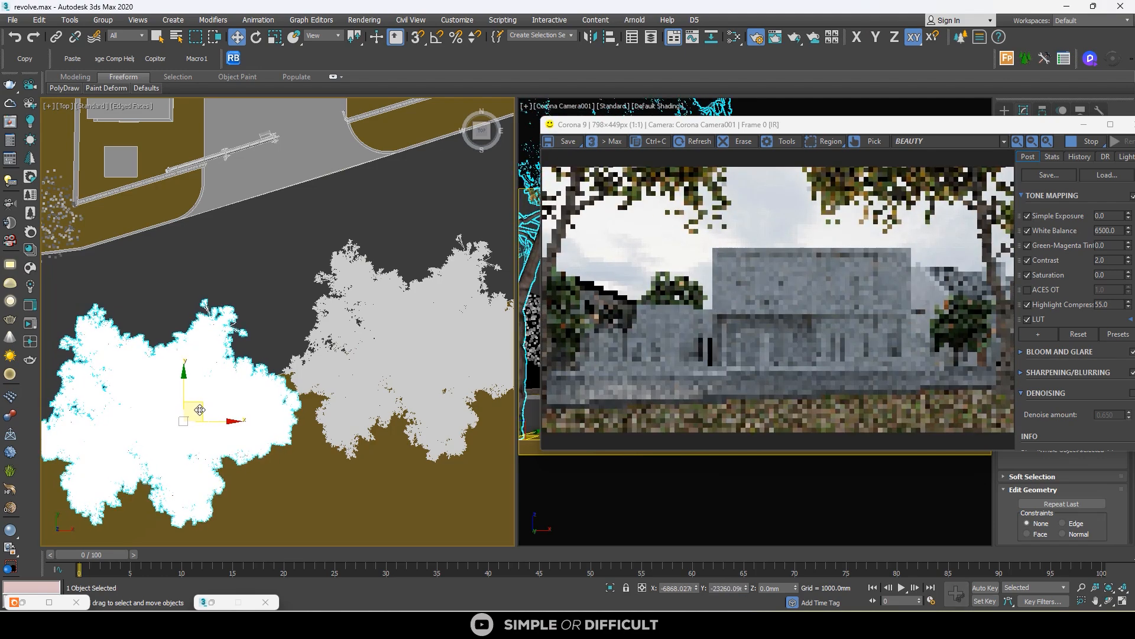
drag(673, 129, 1134, 121)
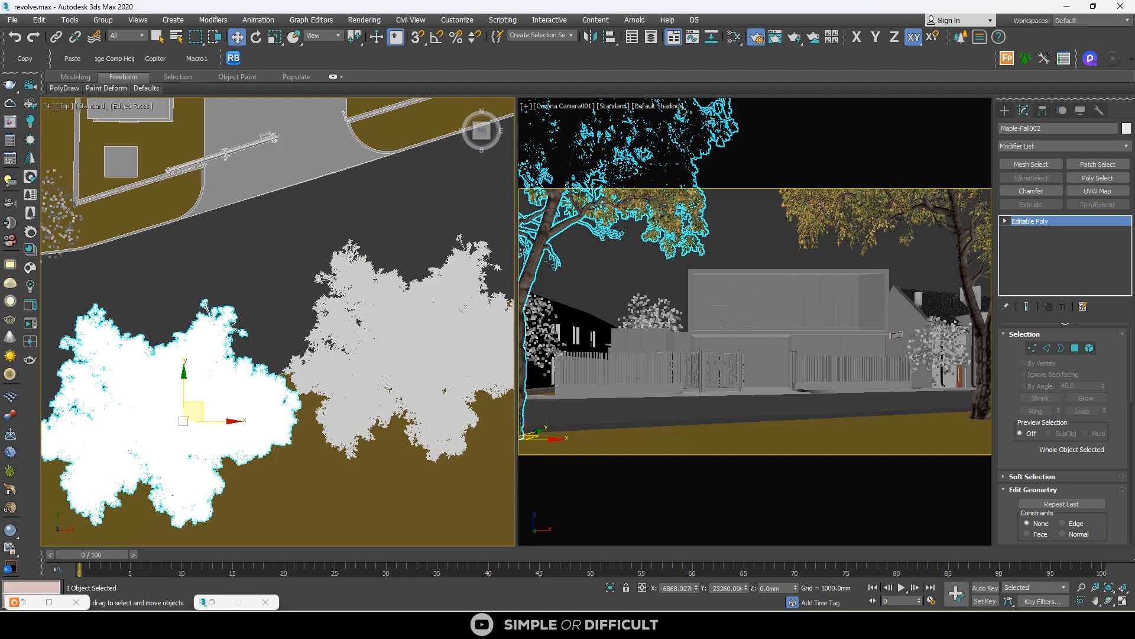
Step: Reposition the maple copy along the road edge to about X -7123 mm, Y -23095 mm, using an orbited view
scroll(433, 326, down, 5)
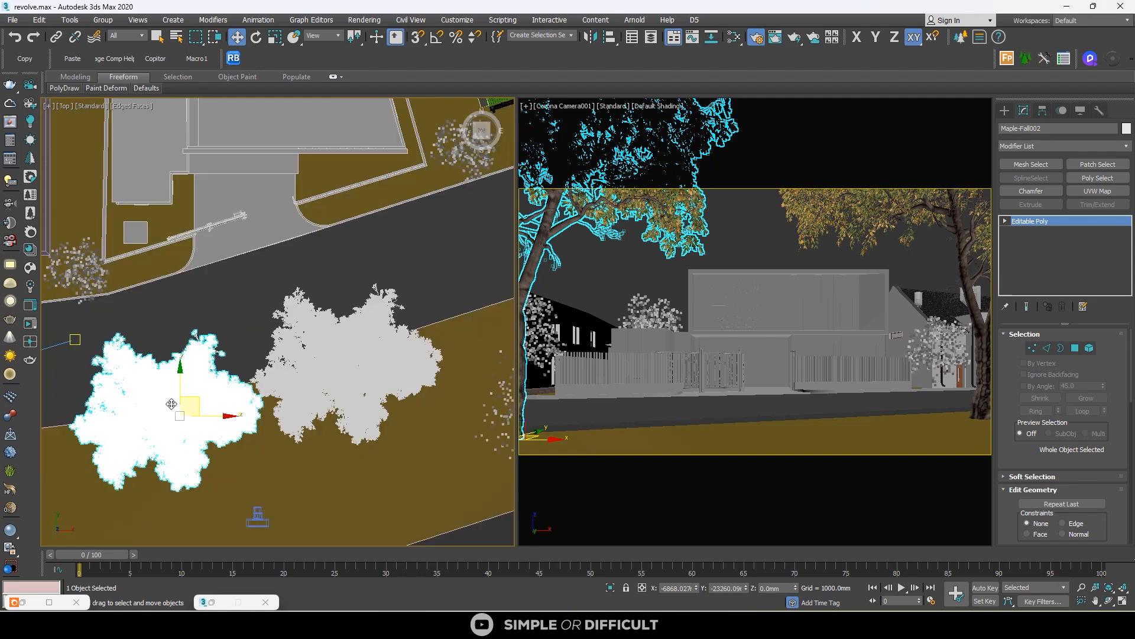
middle_drag(285, 393, 335, 384)
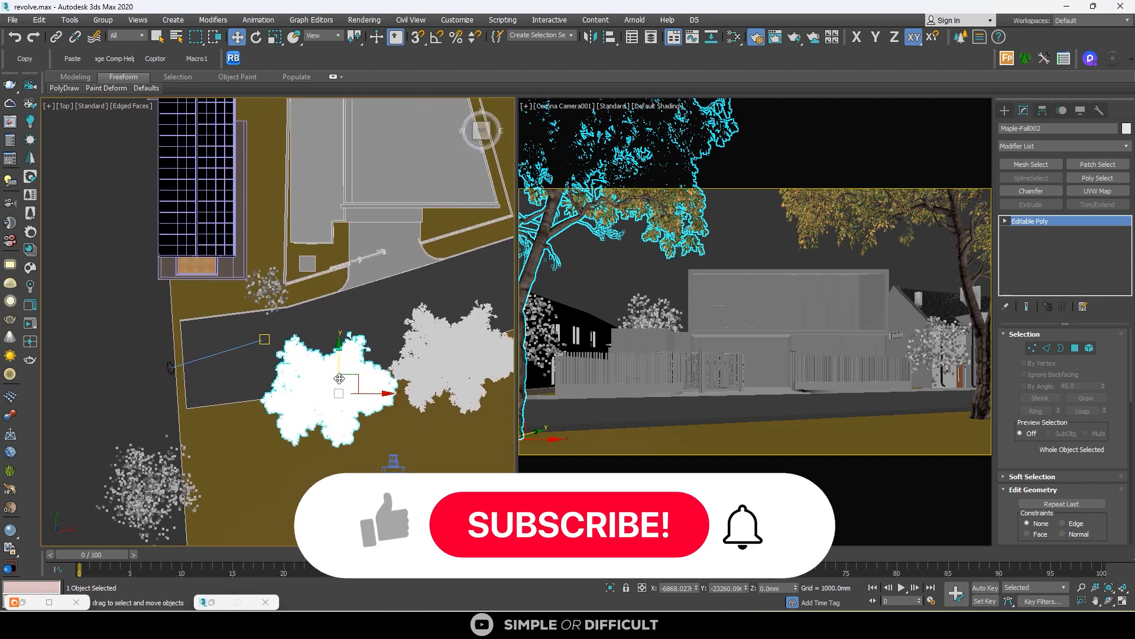
drag(356, 379, 361, 424)
alt+middle_drag(362, 425, 470, 326)
scroll(319, 442, up, 5)
drag(377, 442, 370, 443)
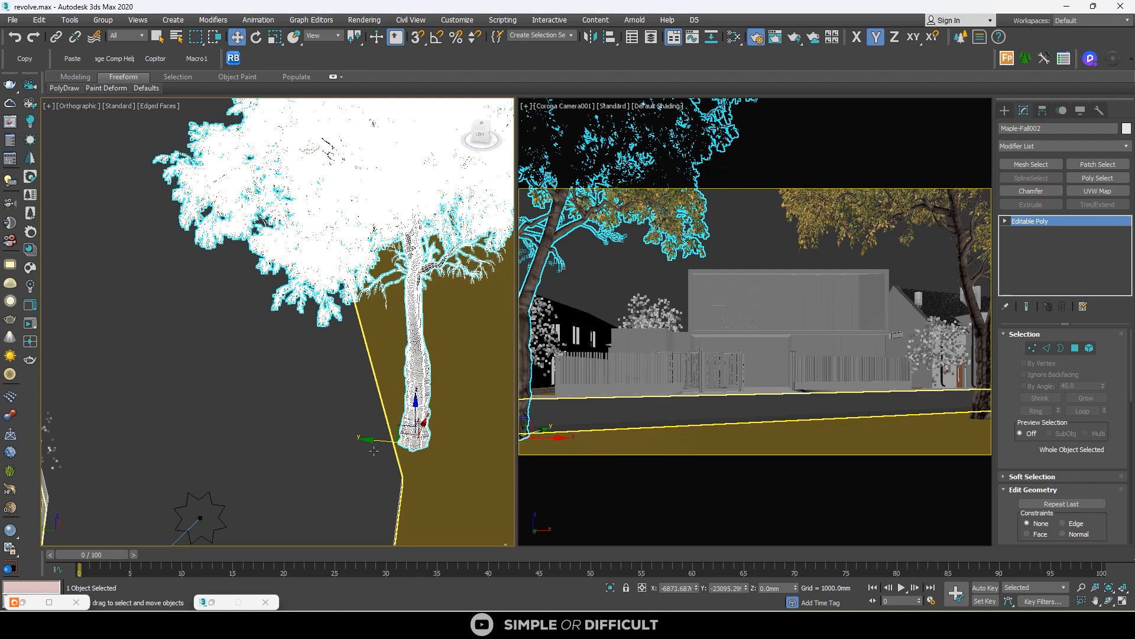
scroll(485, 427, down, 4)
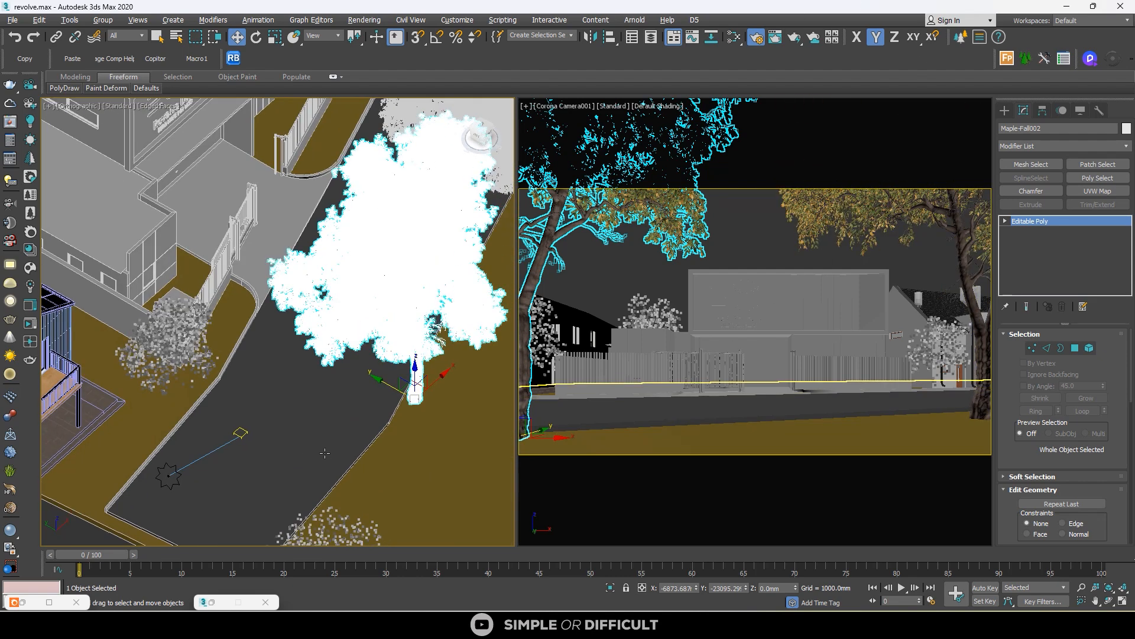
drag(485, 427, 462, 431)
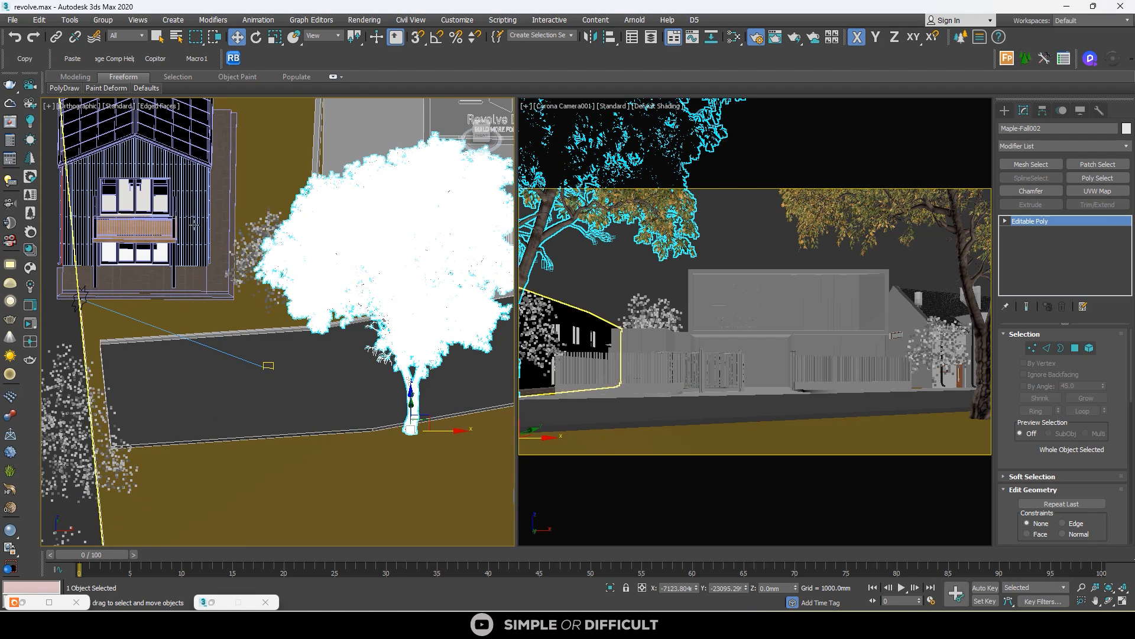
Step: Scale the maple copy up uniformly to about 271.7 percent
click(275, 37)
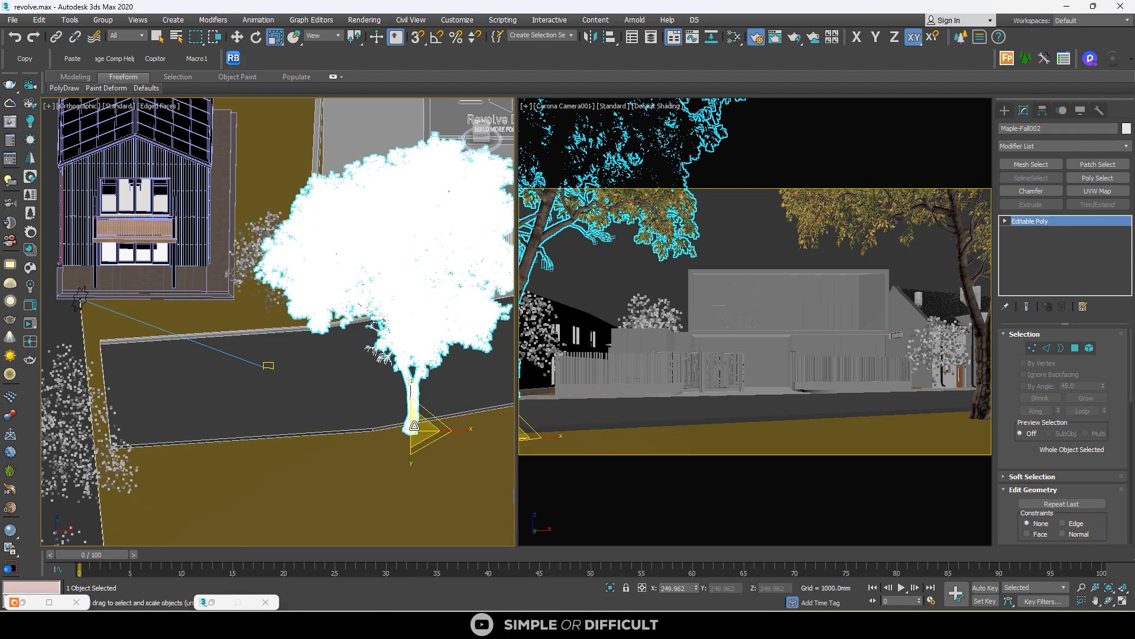
drag(415, 426, 420, 420)
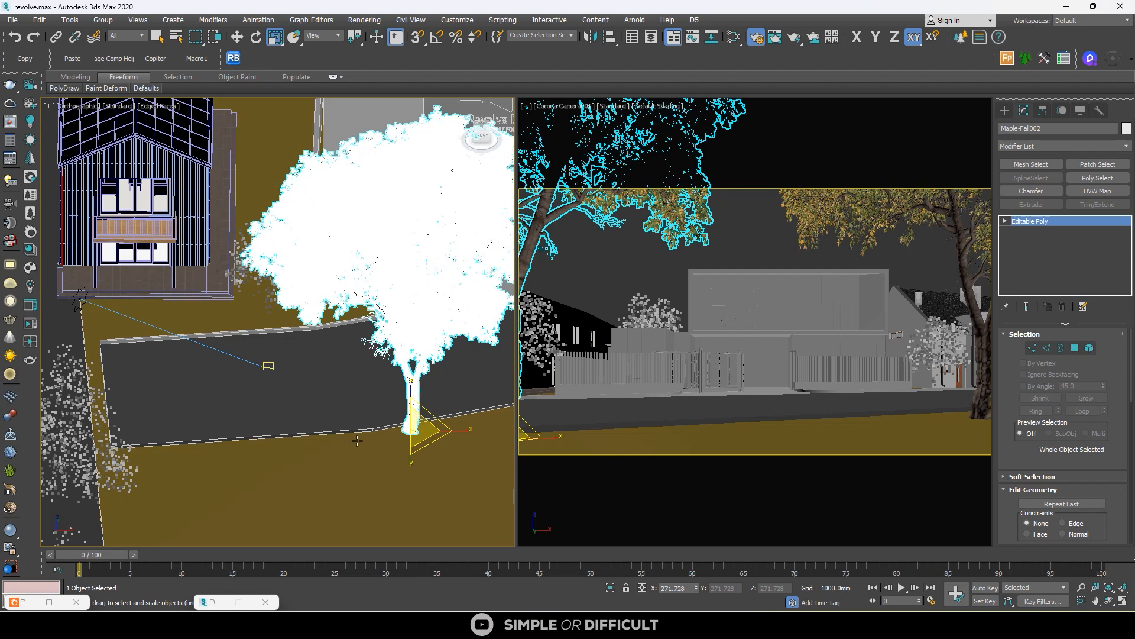
Step: Turn on the Corona Sun and try it without Shadowing from clouds, leaving that option enabled
scroll(295, 396, down, 3)
scroll(182, 335, up, 3)
click(195, 357)
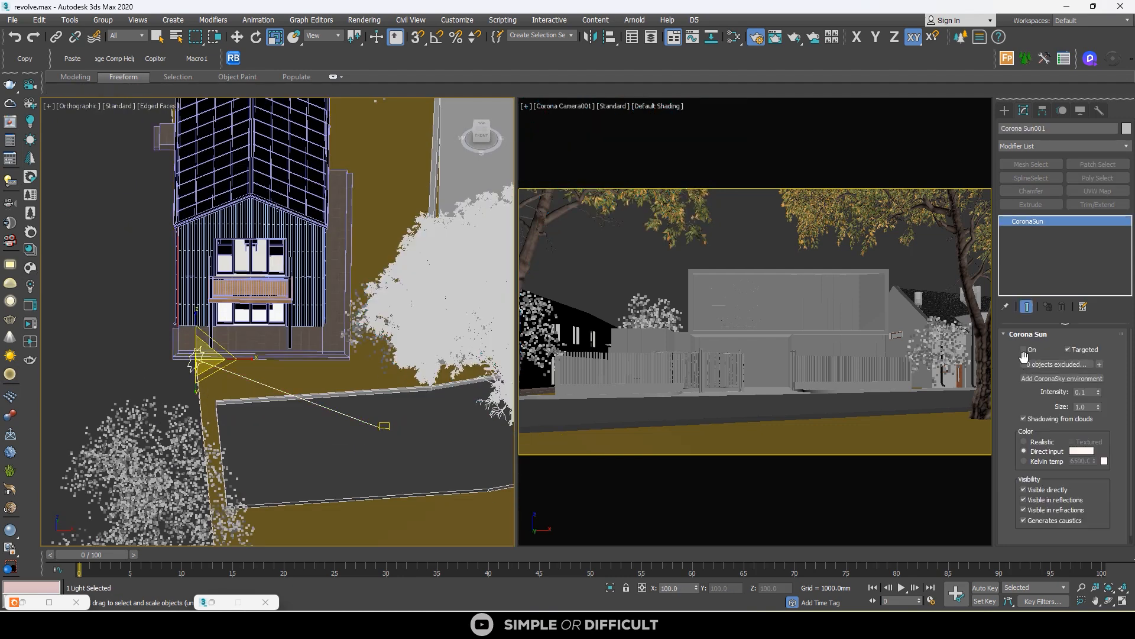
click(1024, 350)
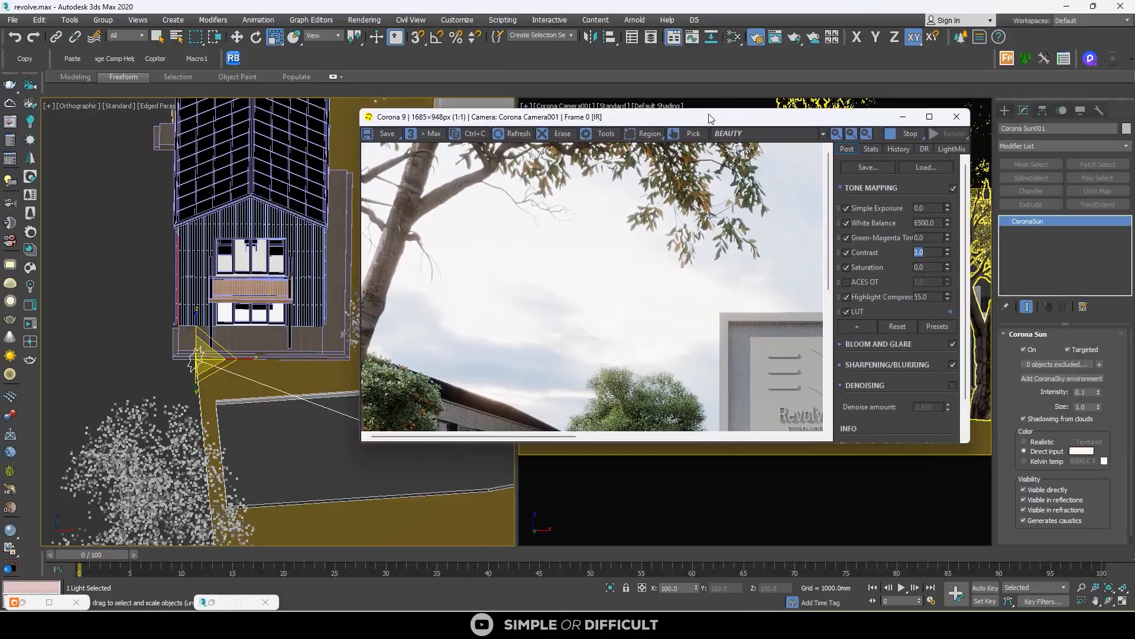
click(1040, 422)
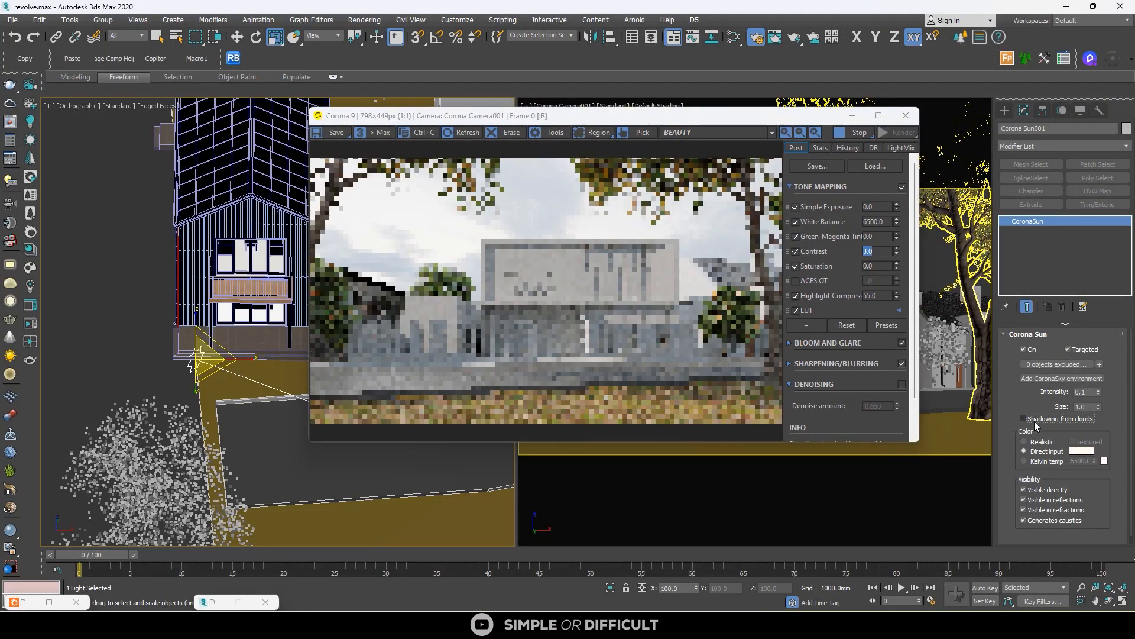
click(1036, 422)
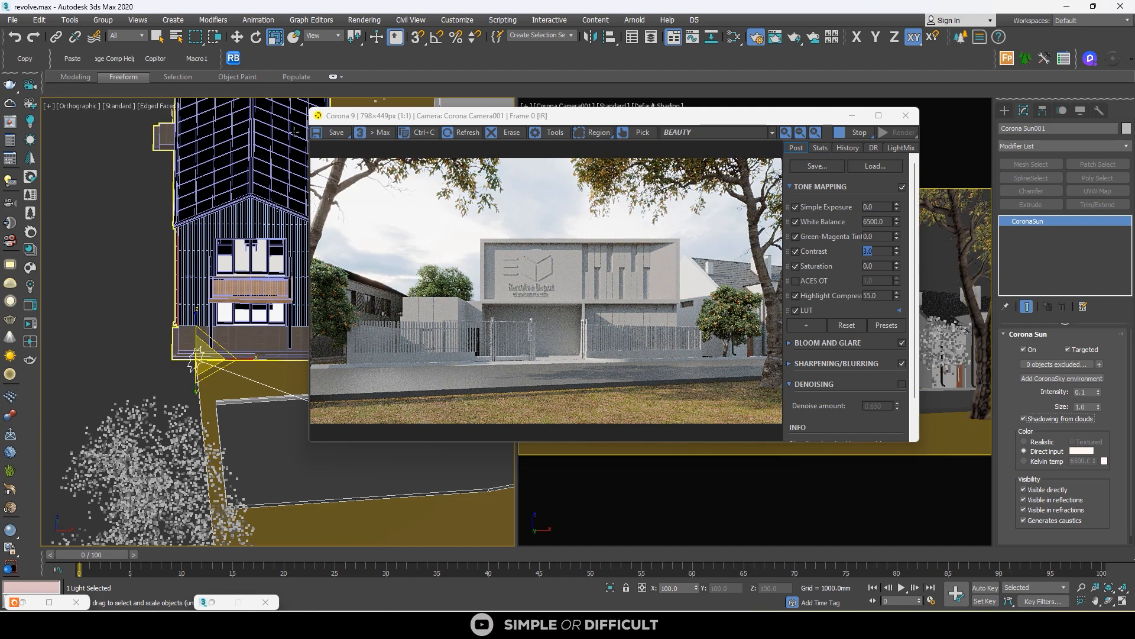
Step: Move the Corona Sun along Y in the top view to about Y -28009 mm, past the front verge
click(237, 37)
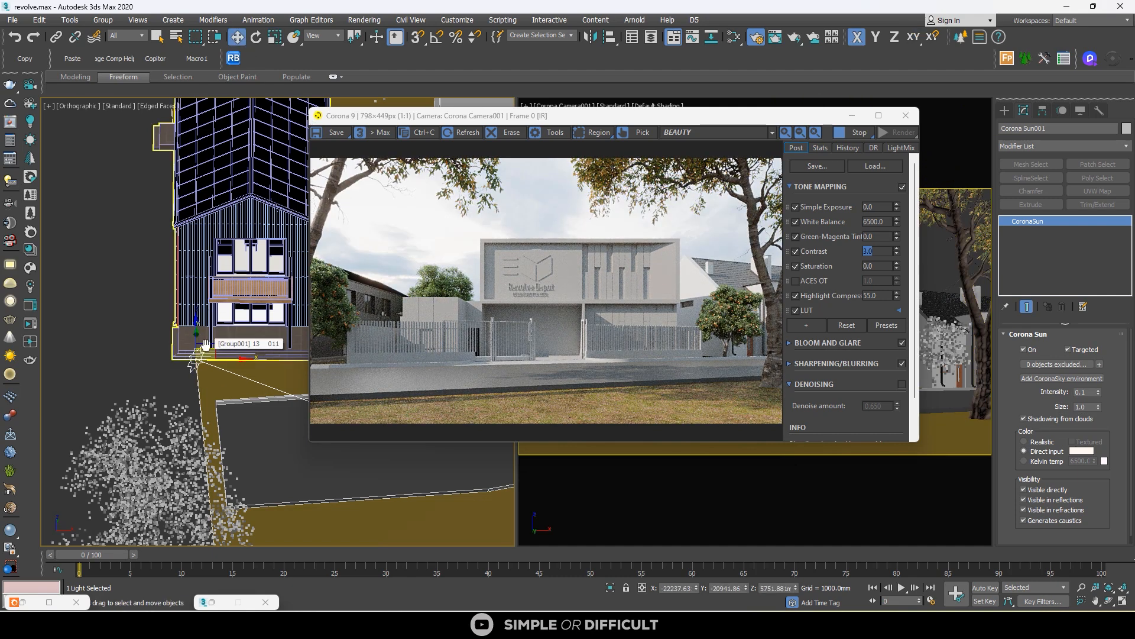
key(t)
scroll(206, 345, up, 5)
middle_drag(205, 350, 206, 345)
scroll(205, 345, down, 3)
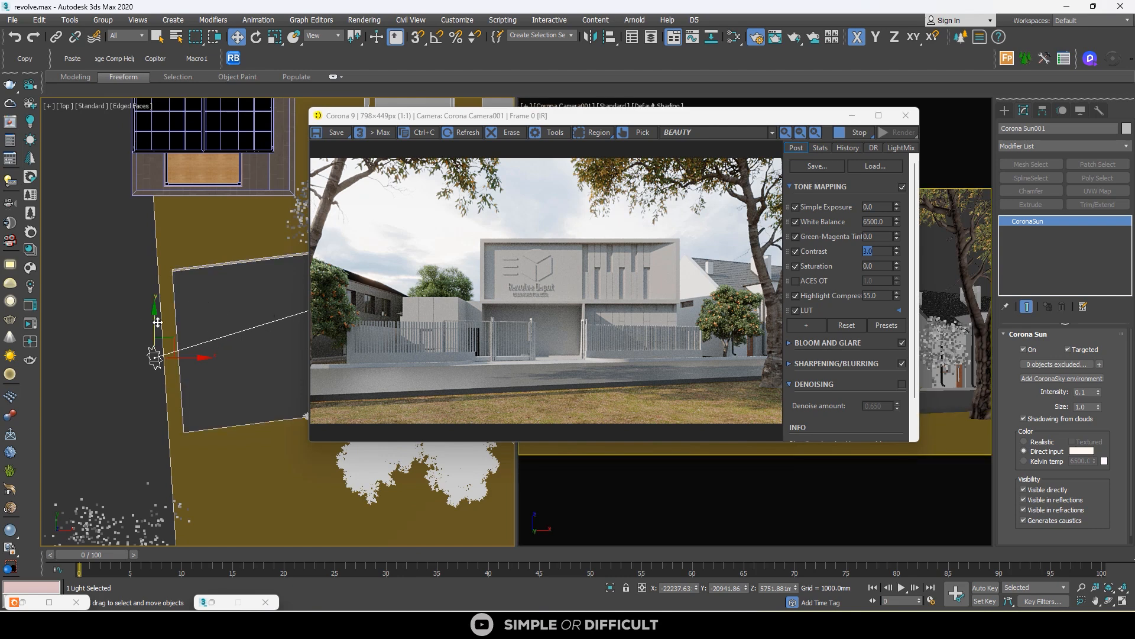
drag(155, 322, 210, 463)
scroll(112, 356, down, 3)
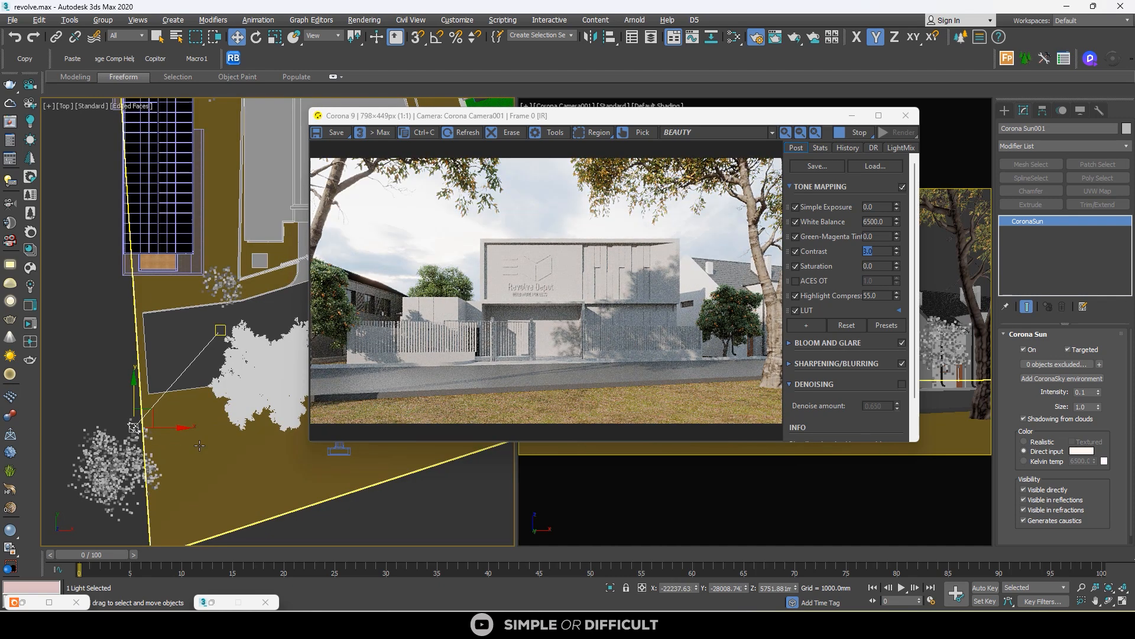
Step: Lower the Corona Sun to about Z 3217 mm, using an orbited side view
alt+middle_drag(199, 446, 278, 355)
mouse_move(226, 316)
mouse_down()
mouse_move(226, 301)
mouse_move(254, 344)
mouse_up()
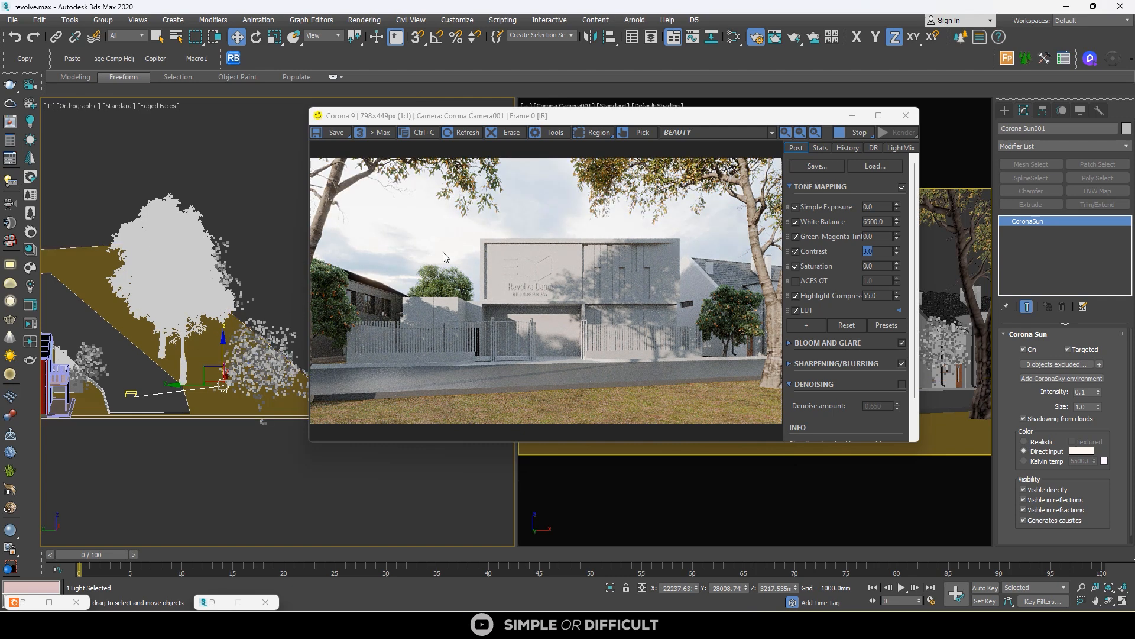
scroll(171, 350, down, 4)
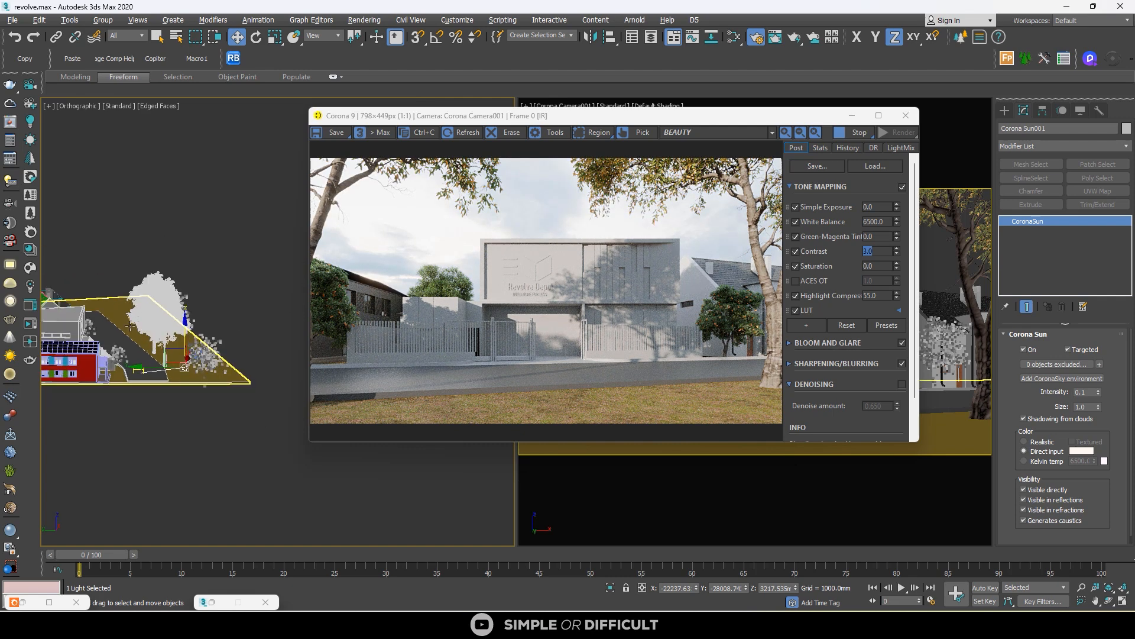
alt+middle_drag(134, 306, 74, 419)
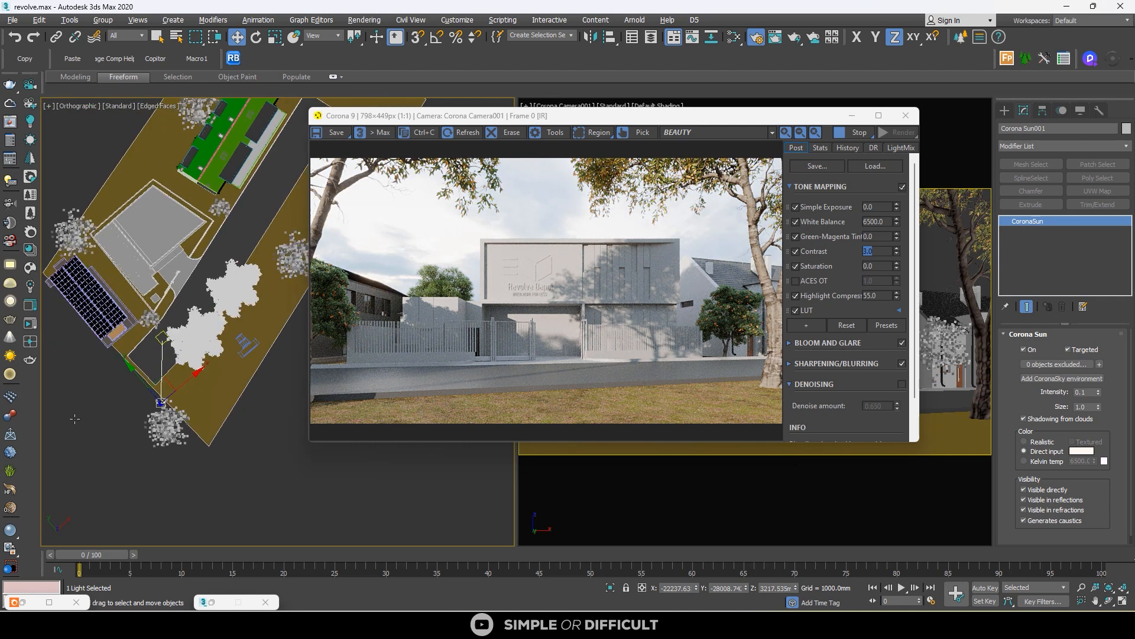
Step: Enlarge the render window, disable Contrast in the tone mapping and set the Adanmq_Advantix_100 LUT opacity to 0.40
click(879, 115)
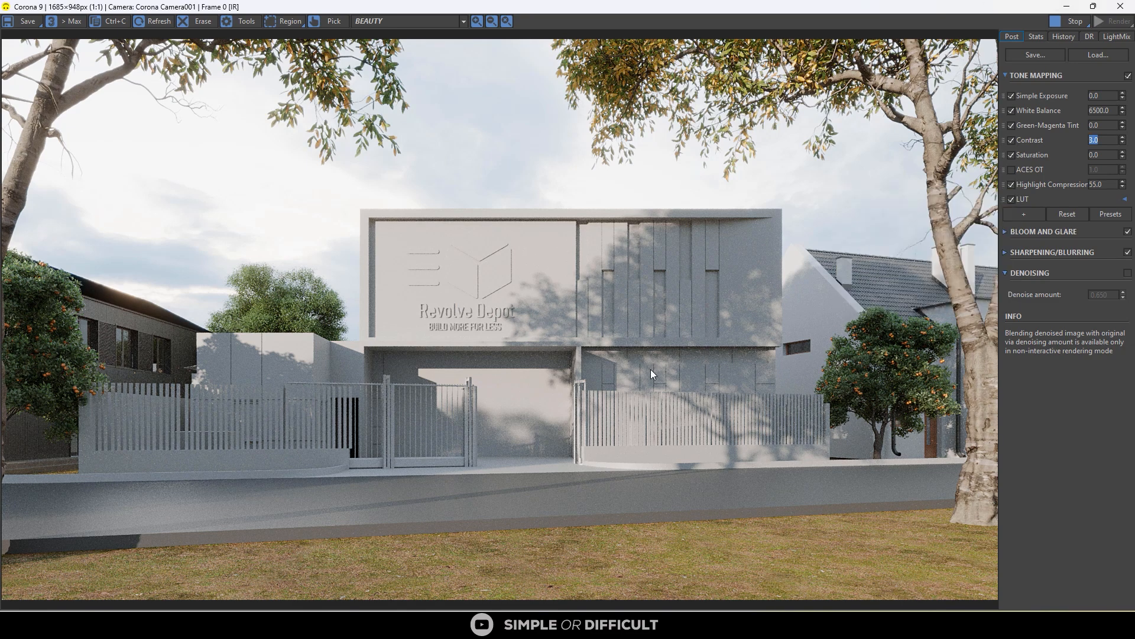
click(1011, 140)
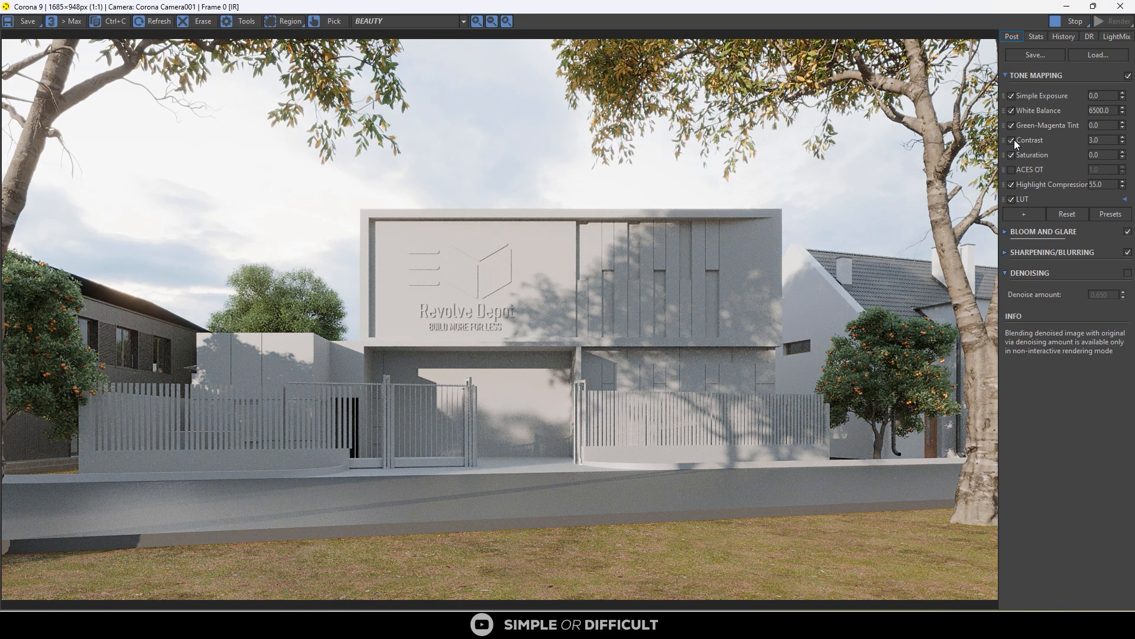
click(1011, 199)
click(1125, 198)
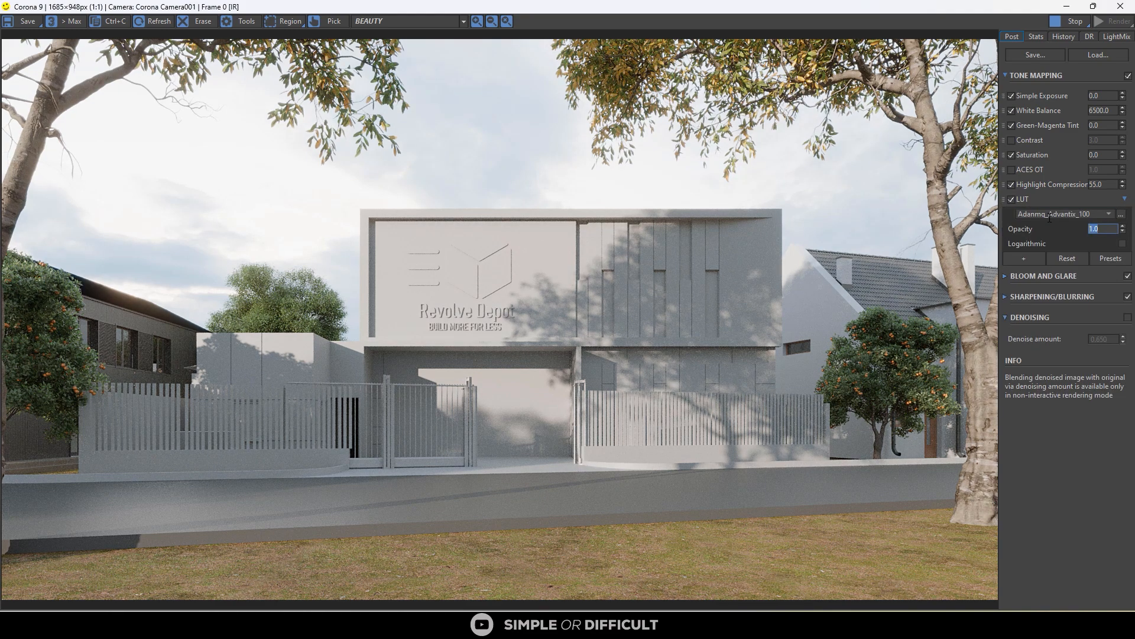
text(.)
Step: Raise the render's White Balance to about 8700 and leave Green-Magenta Tint at 0.0
drag(1122, 110, 1120, 64)
drag(1122, 124, 1105, 128)
double_click(1105, 125)
Step: Try a Highlight Compression of 310 in the tone mapping, and settle on 10
double_click(1103, 184)
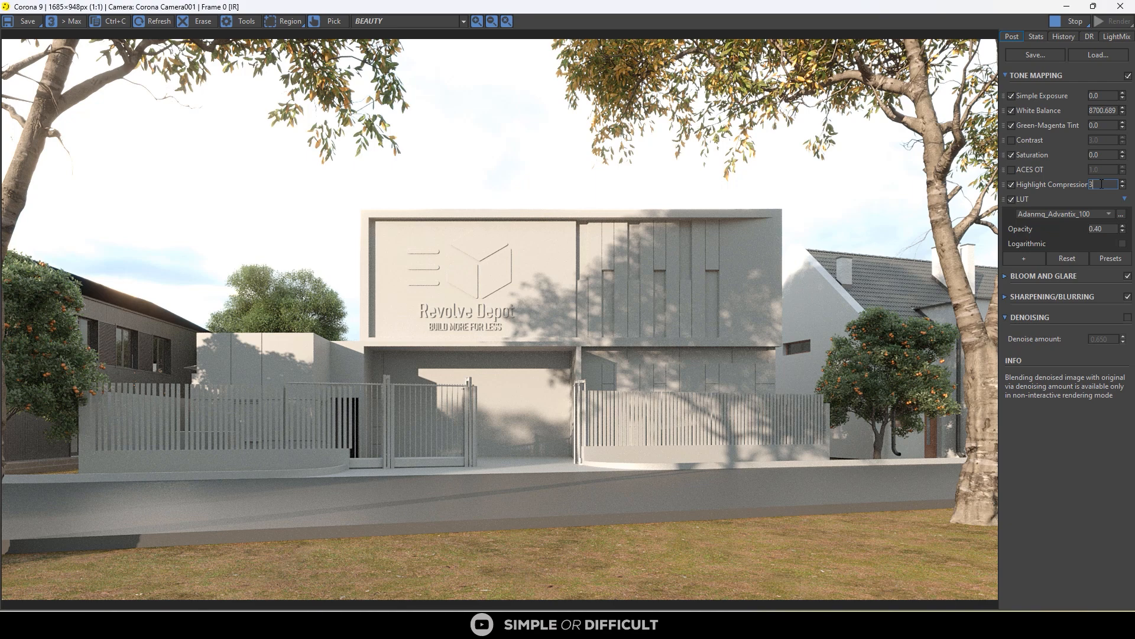
text(310)
key(Return)
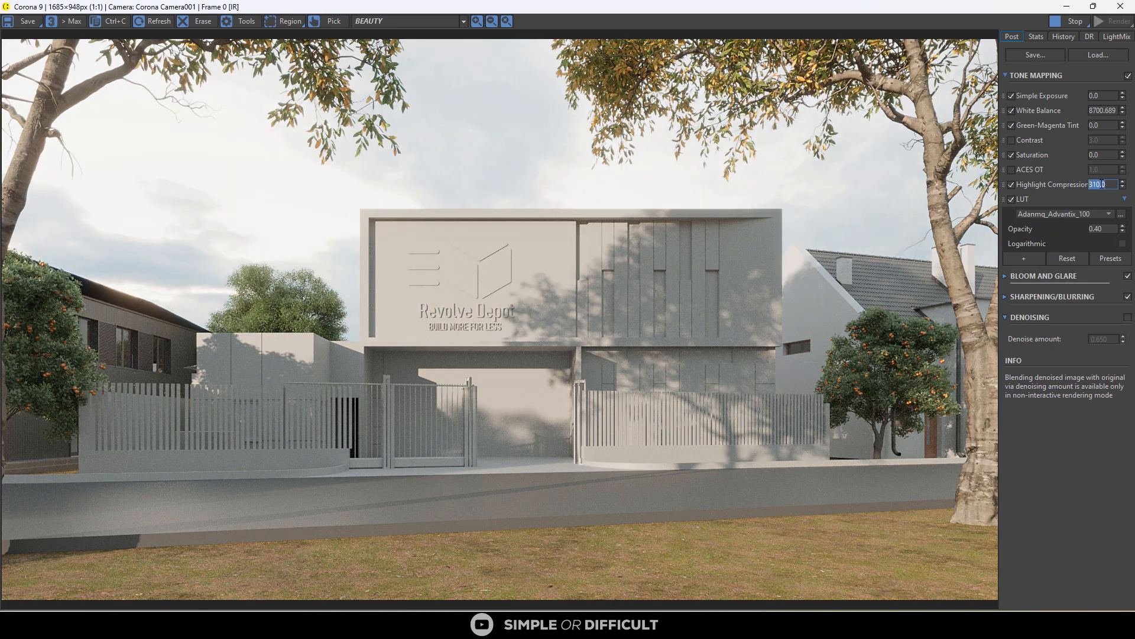
text(10)
key(Return)
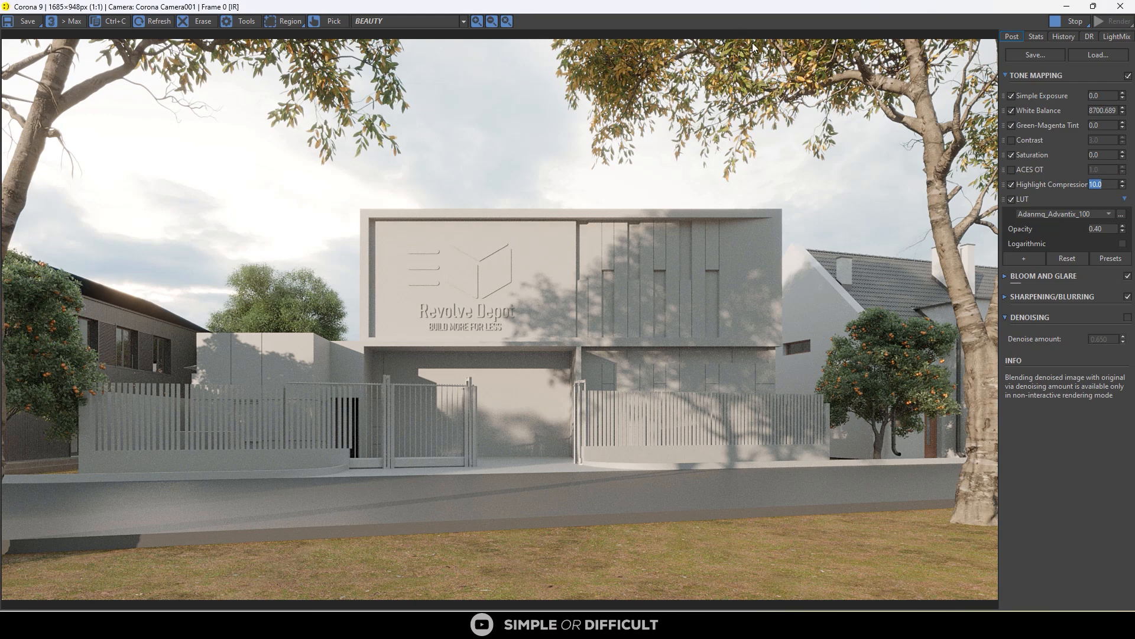
Step: Open the 440-hdri-skies-com.hdr Corona Bitmap's parameters in the Slate Material Editor, placing the editor beside the reduced render window
drag(754, 7, 543, 164)
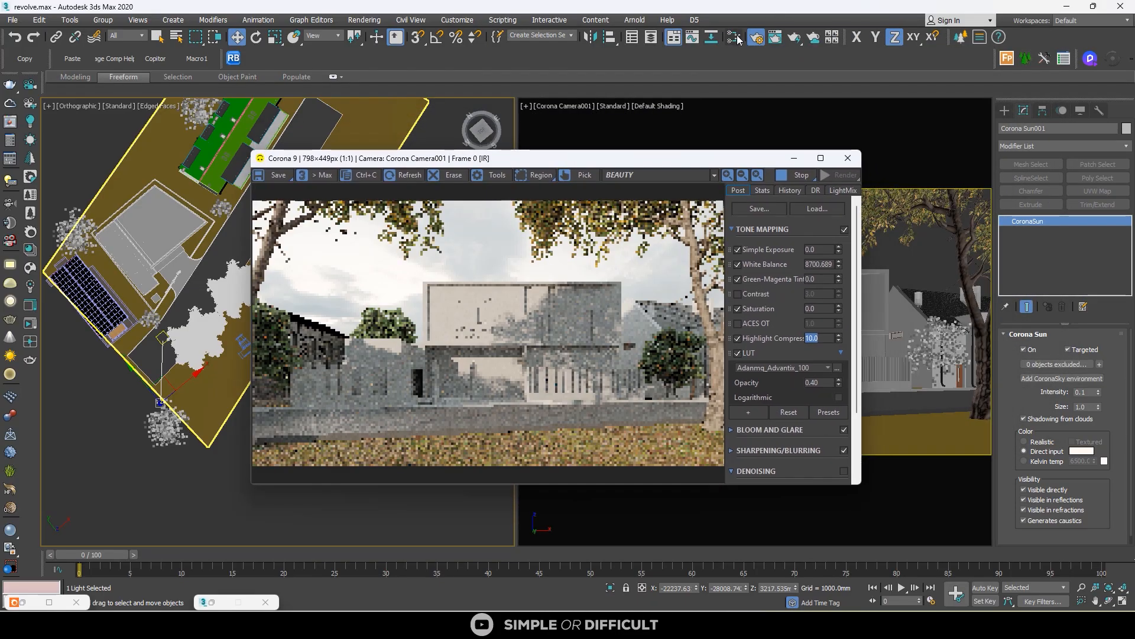
click(736, 38)
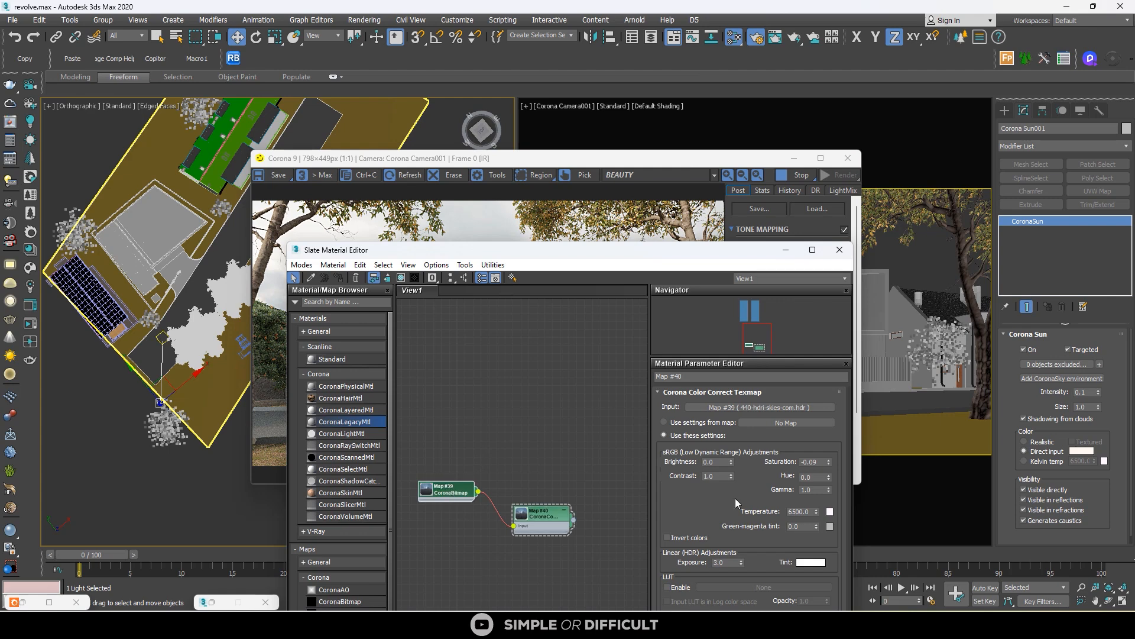
click(751, 407)
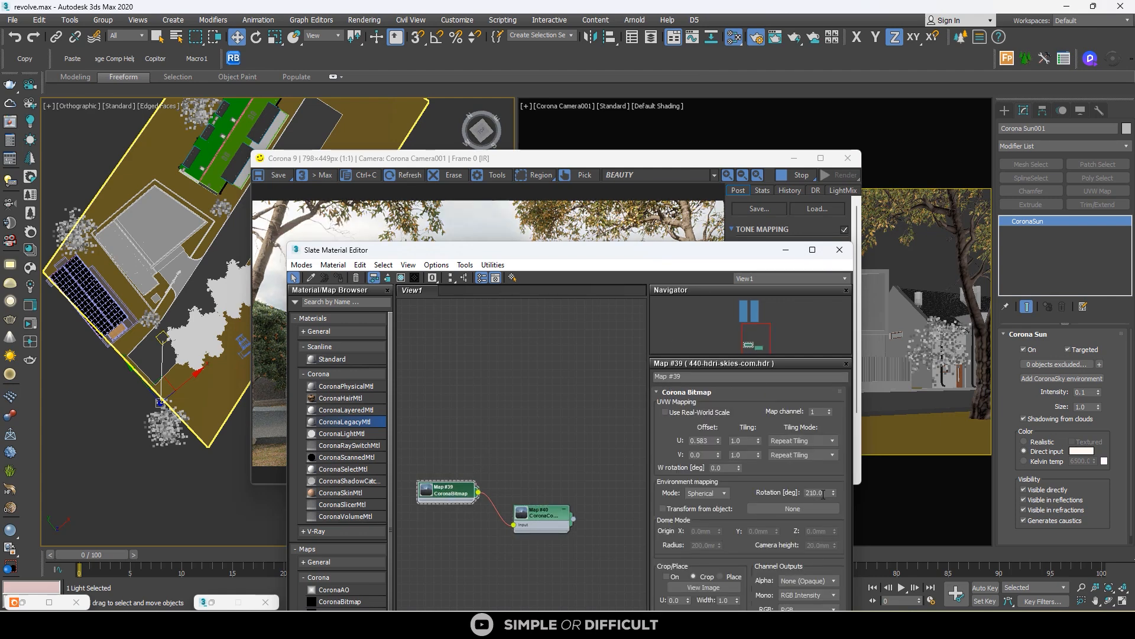
drag(739, 158, 446, 164)
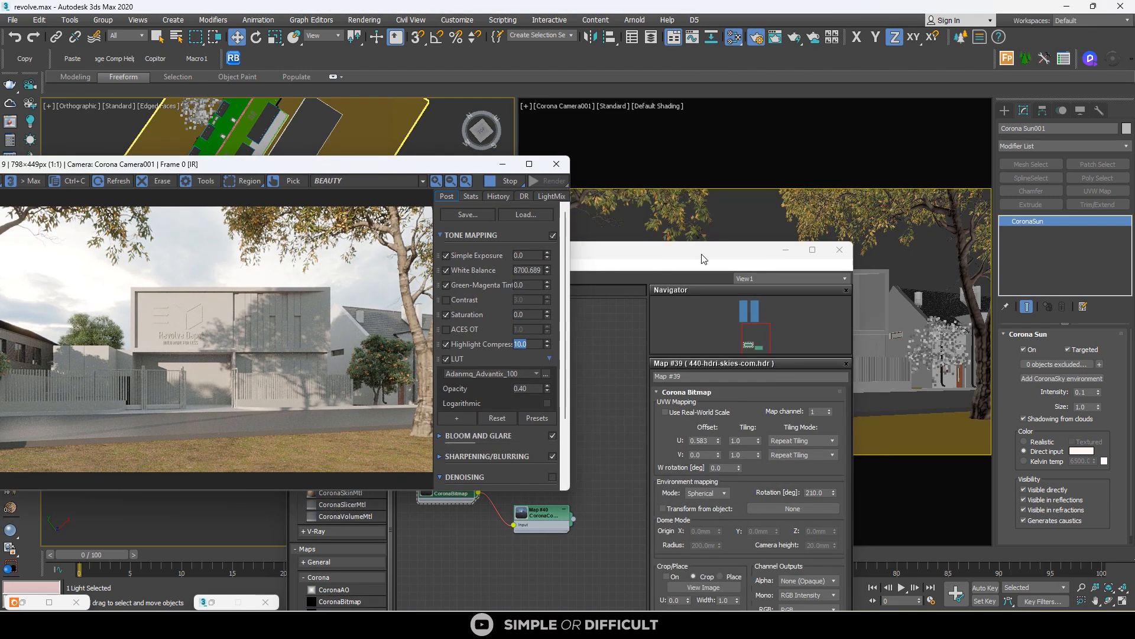
drag(704, 258, 1037, 144)
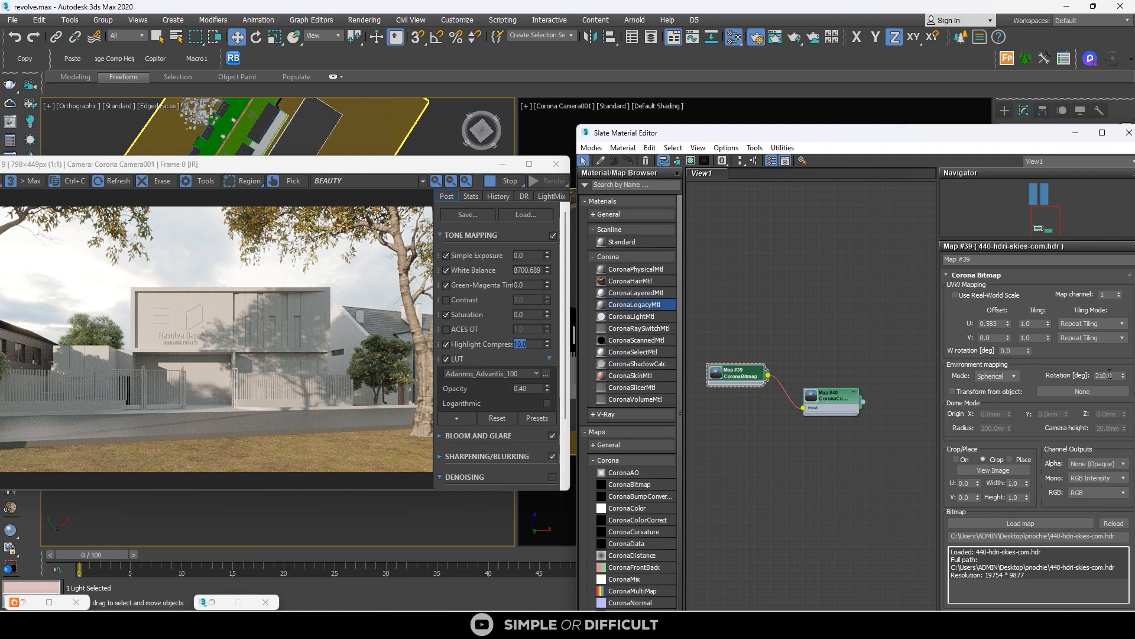
Step: Set the sky bitmap's environment rotation to 0 degrees and check the new sky in the enlarged render
double_click(1109, 375)
text(0)
key(Return)
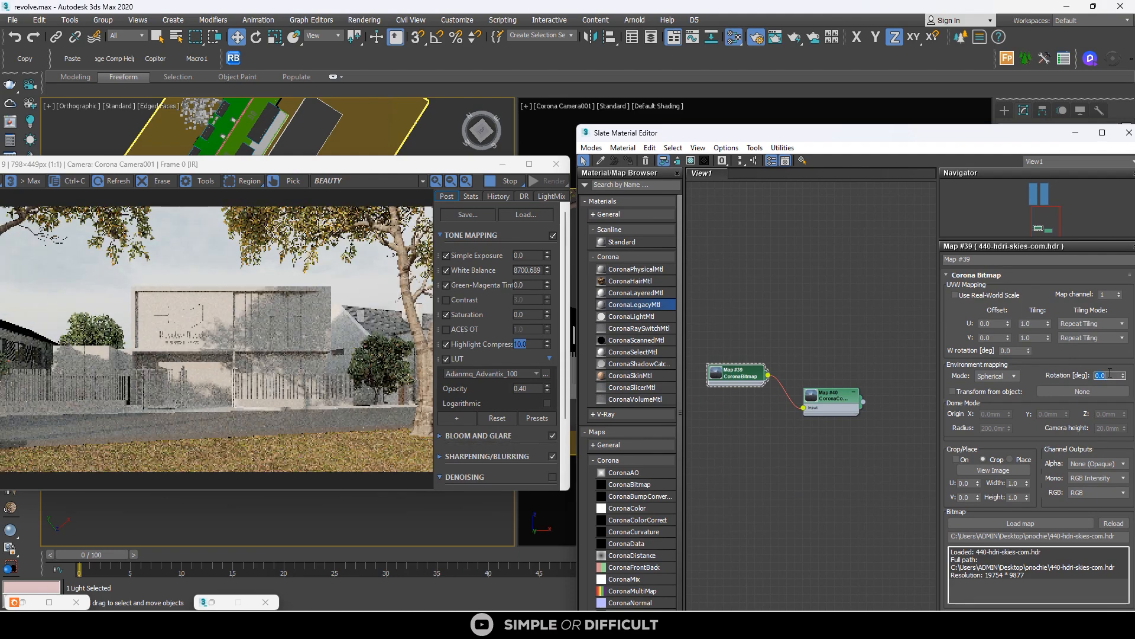
drag(326, 161, 673, 90)
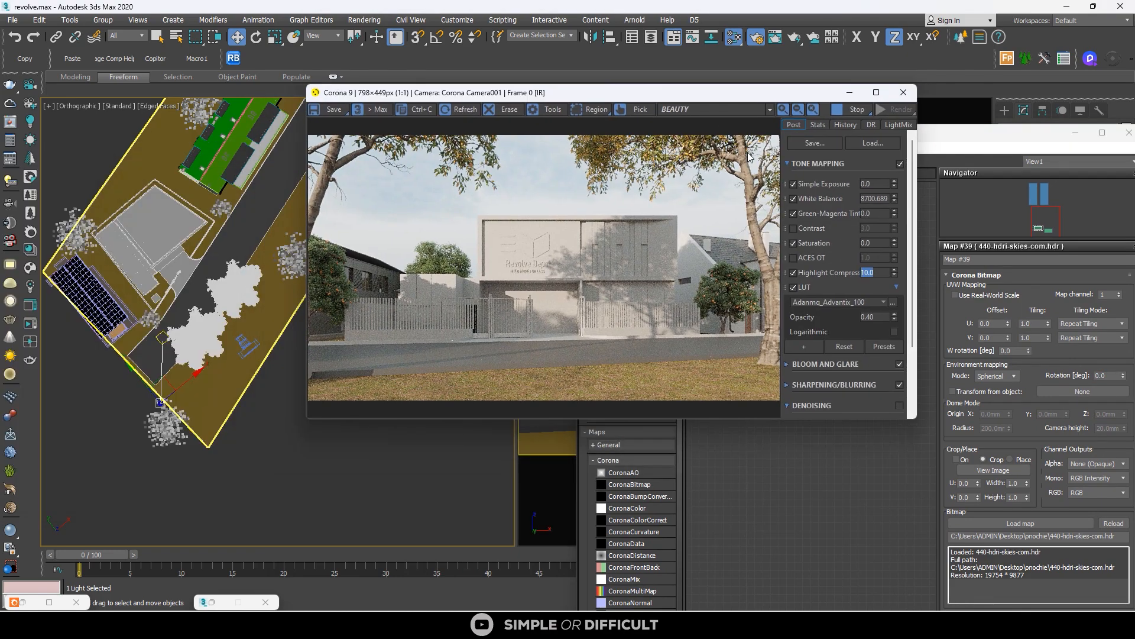
click(876, 93)
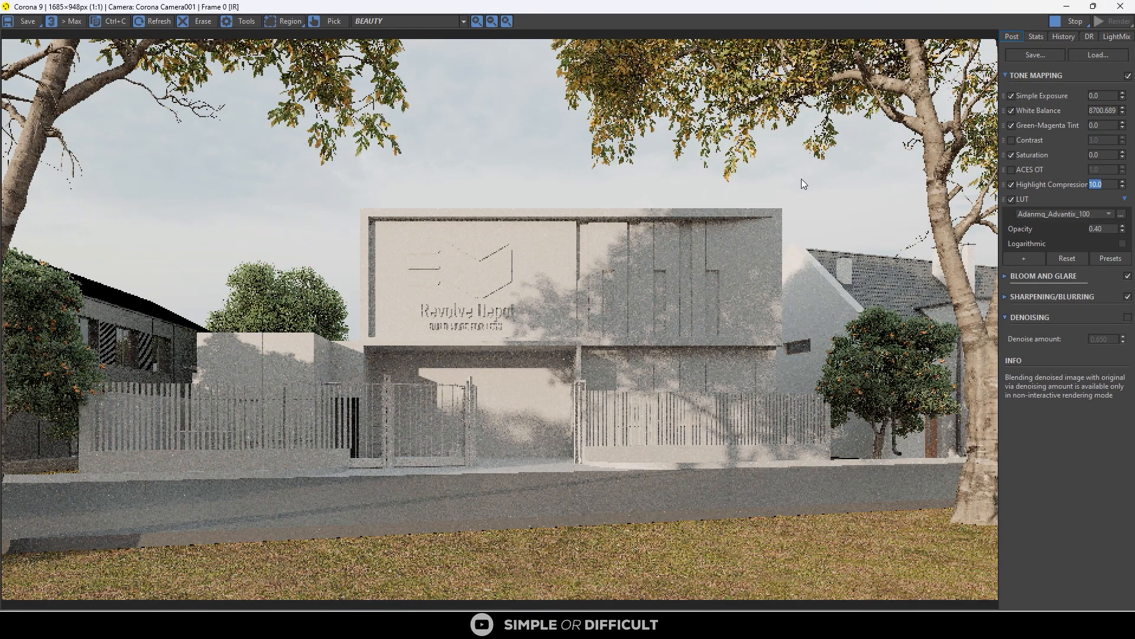
double_click(963, 5)
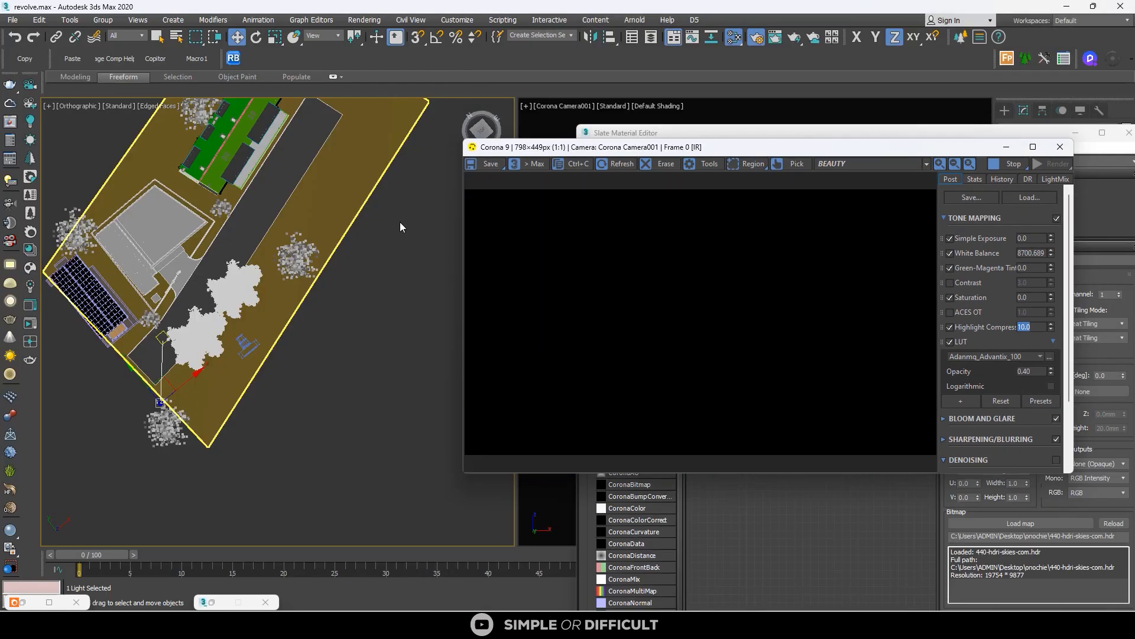
Step: Clone the small tree beside the road near the green building once as a Copy, placing it closer to the main building
click(221, 205)
scroll(220, 204, up, 4)
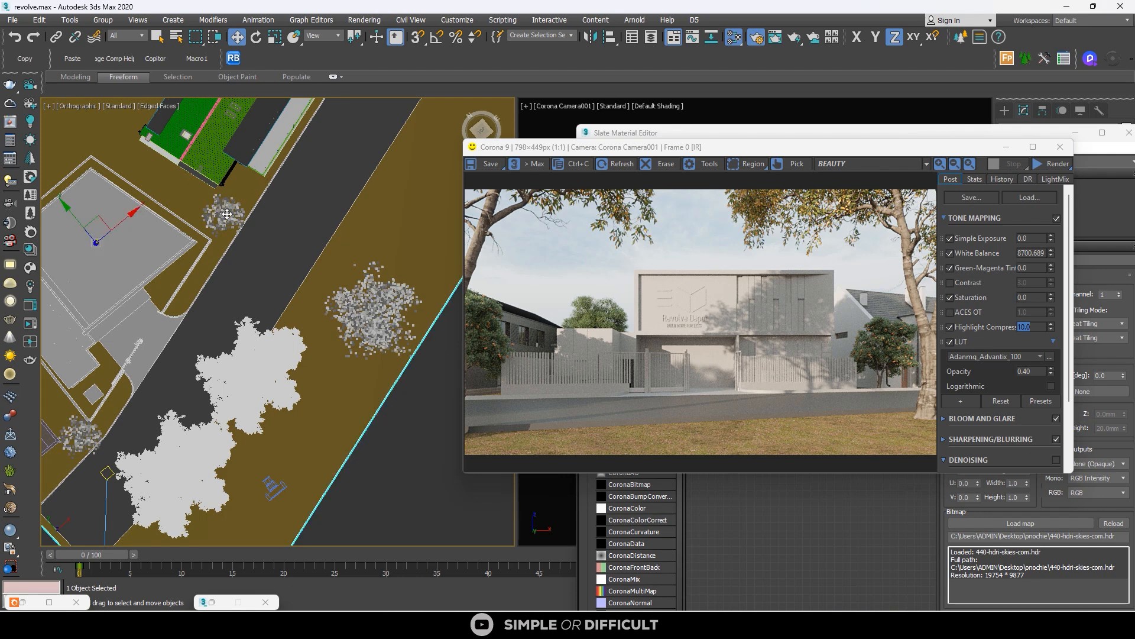
click(227, 214)
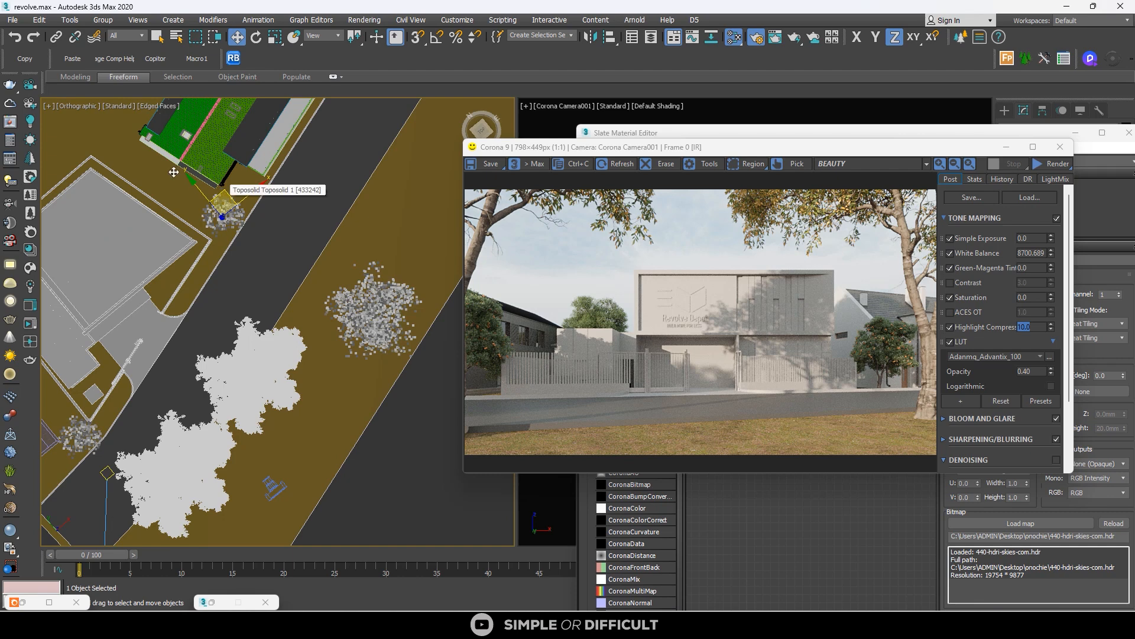
shift+drag(221, 194, 153, 171)
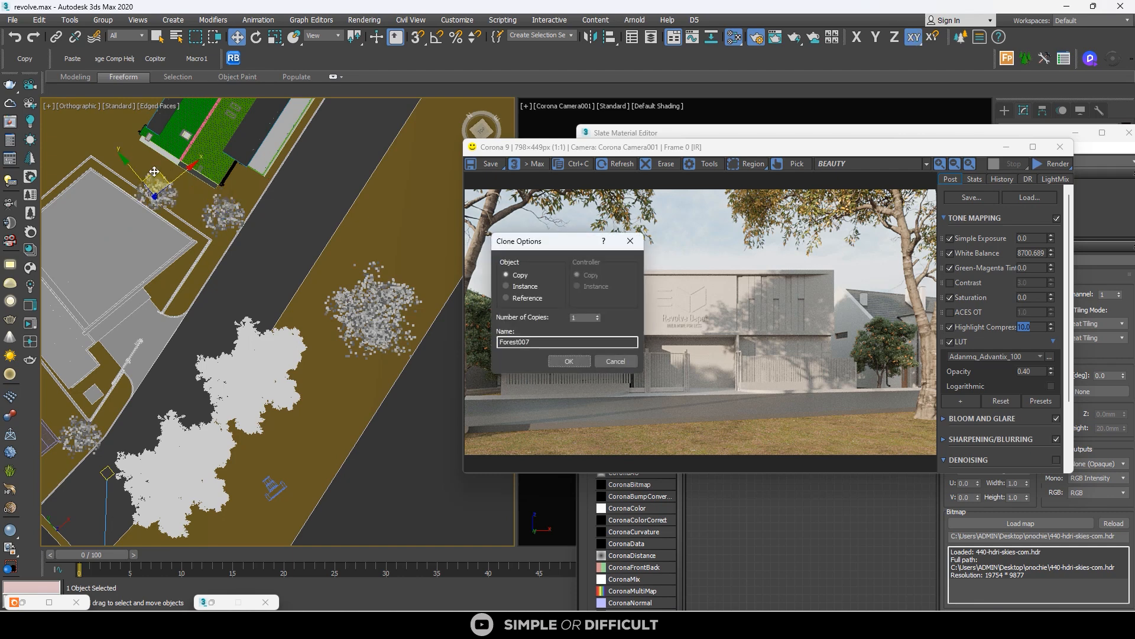
click(577, 362)
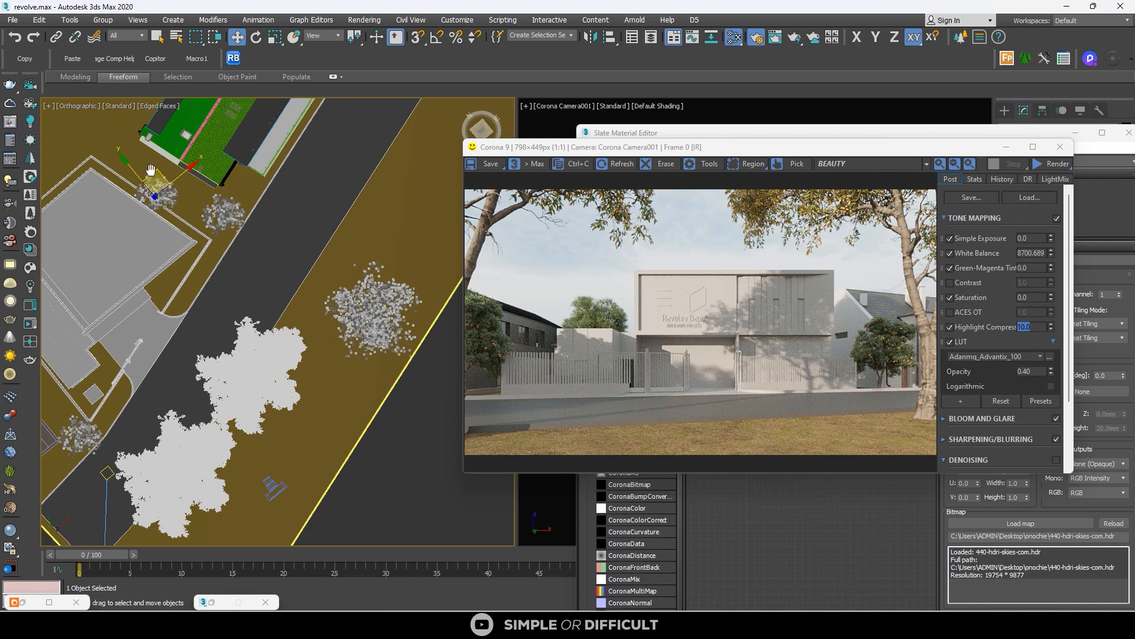
Step: Shift the tree copy slightly into the gap between the main building and the green building, checking it in the render
drag(156, 174, 158, 162)
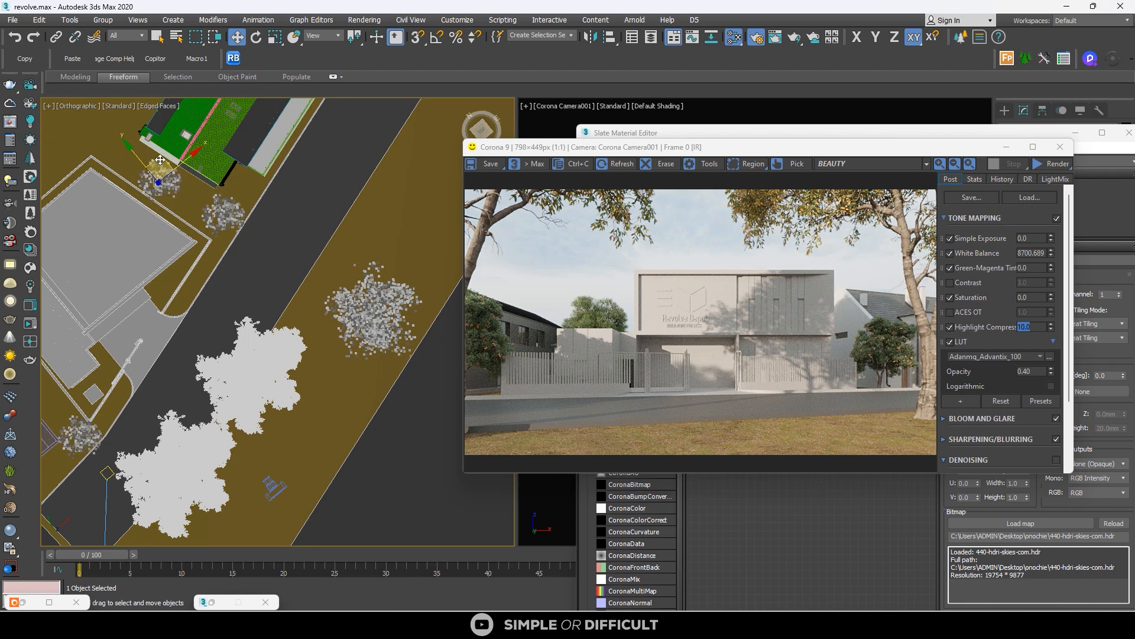
click(1051, 178)
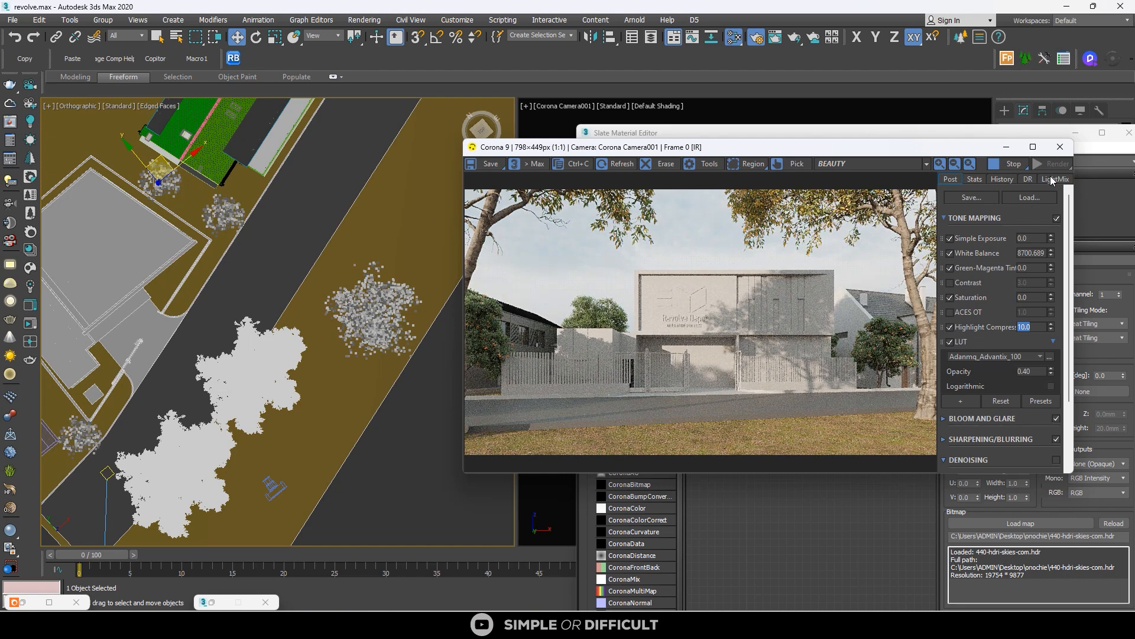
drag(171, 161, 178, 167)
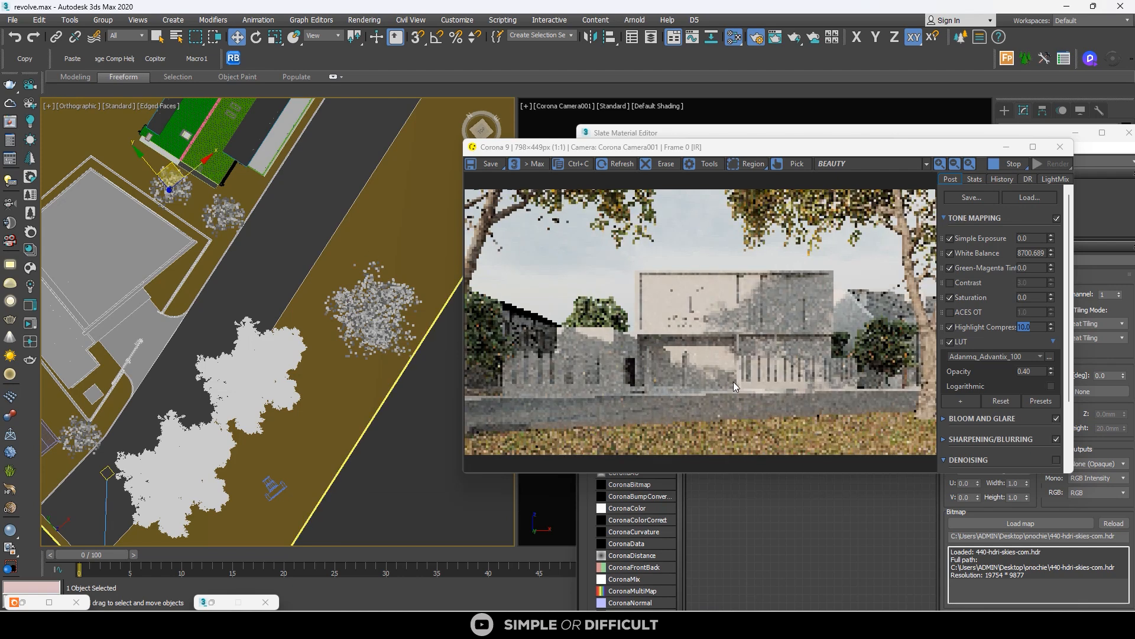
scroll(890, 347, up, 1)
scroll(890, 347, down, 1)
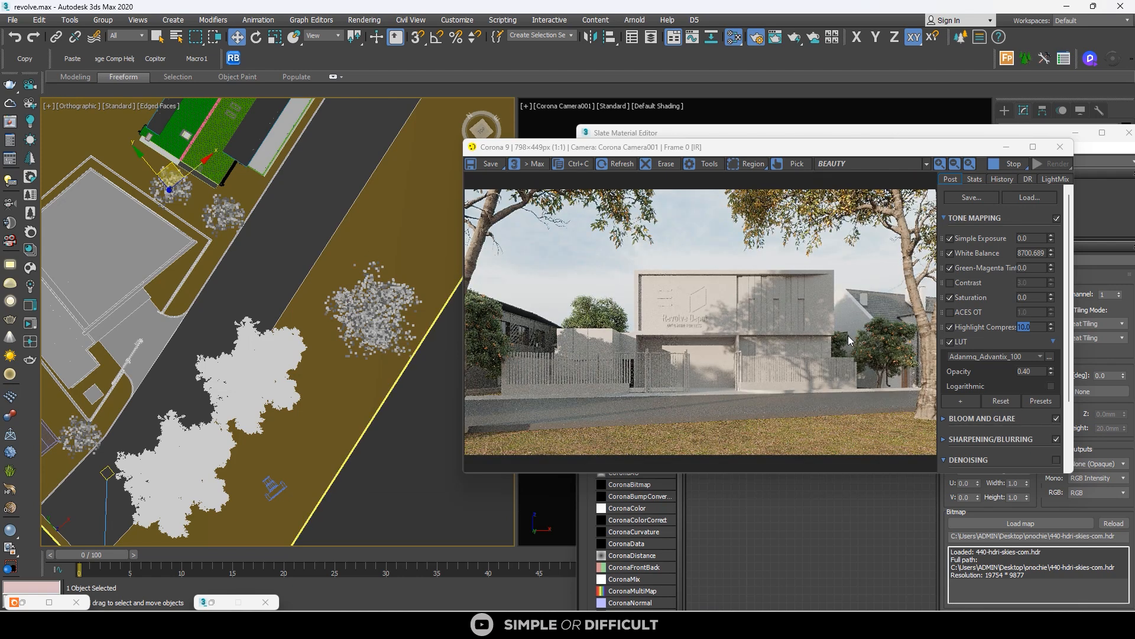
Step: Clone the small tree into the gap between the main building and the blue-roofed house, checking it in the render
scroll(237, 272, down, 2)
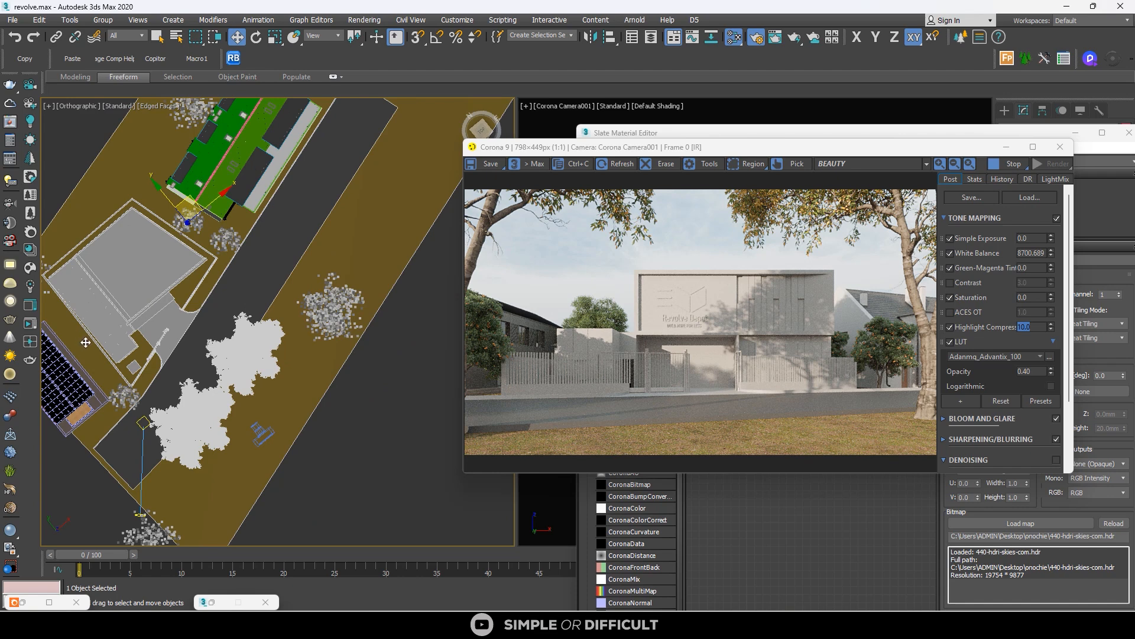
shift+drag(85, 343, 79, 351)
click(568, 362)
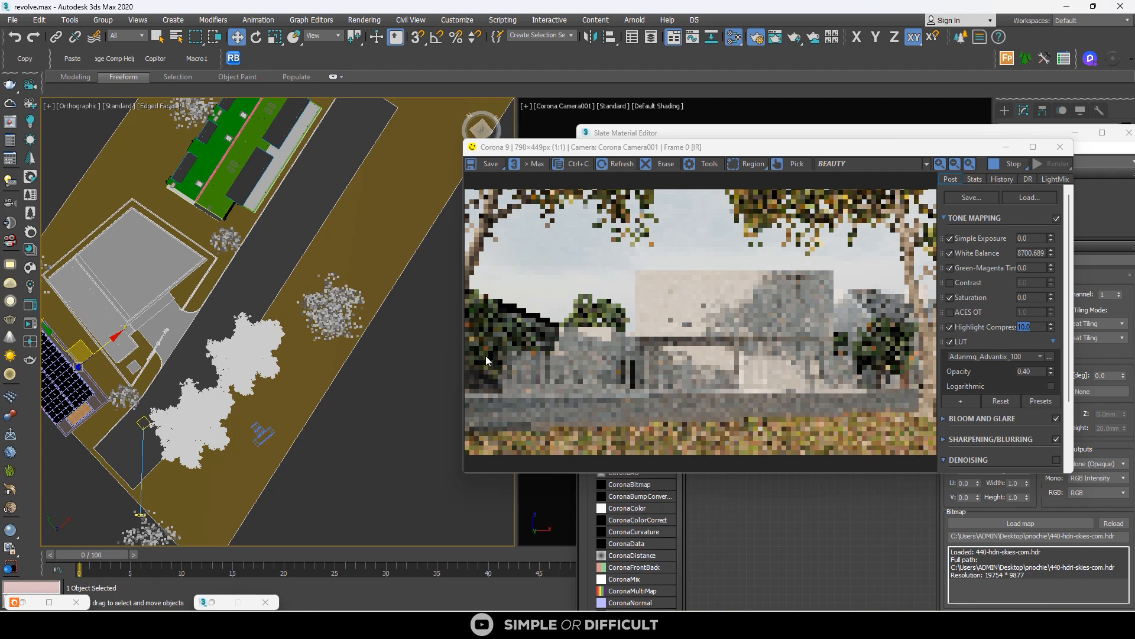
scroll(485, 356, up, 2)
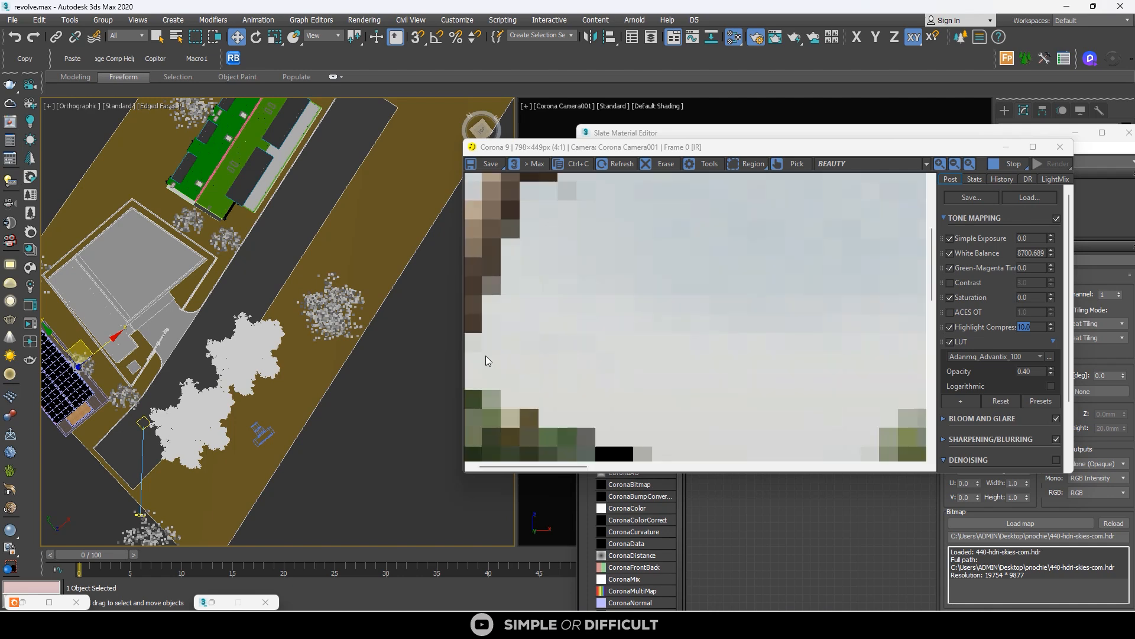
scroll(690, 328, down, 2)
scroll(488, 363, up, 2)
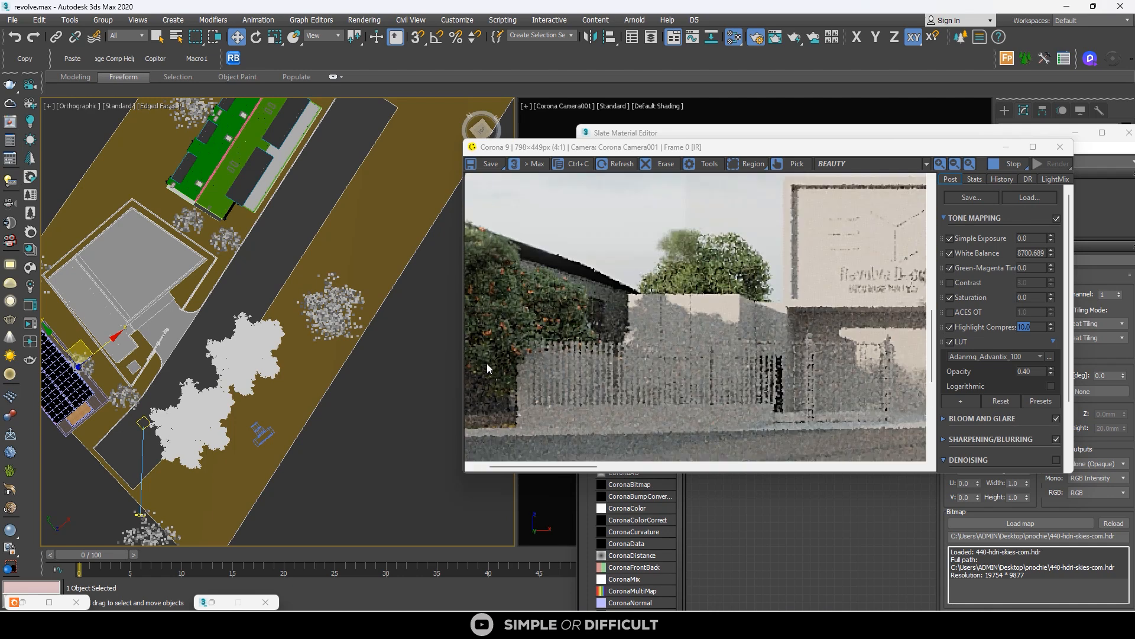
scroll(592, 339, down, 2)
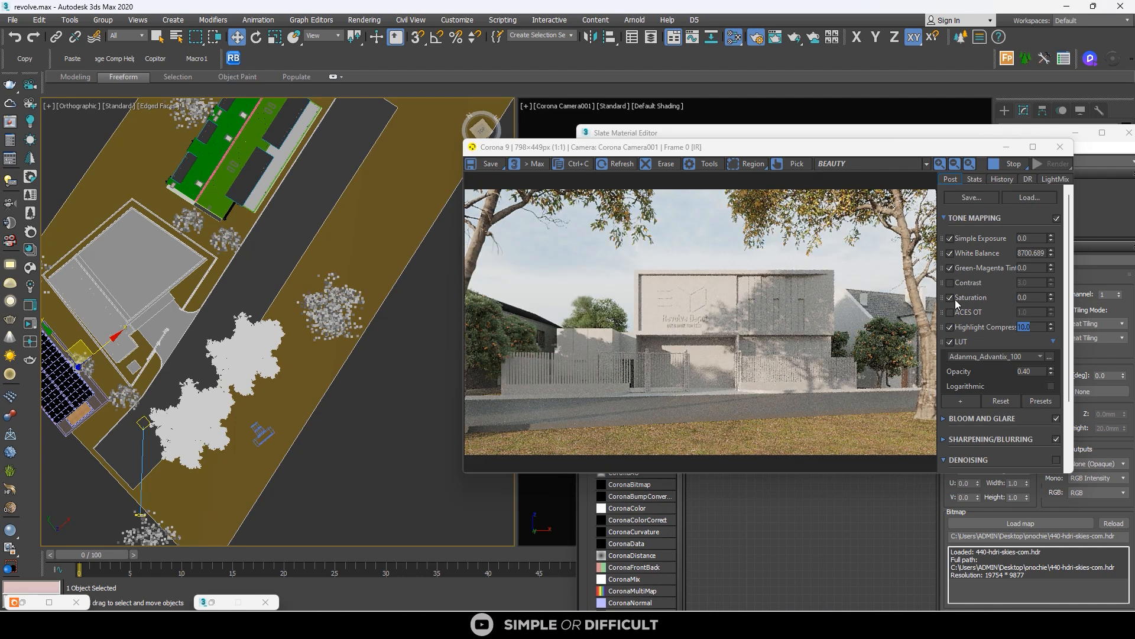
Step: Shift the new tree copy slightly farther back along the gap between the main building and the blue-roofed house
scroll(62, 362, up, 5)
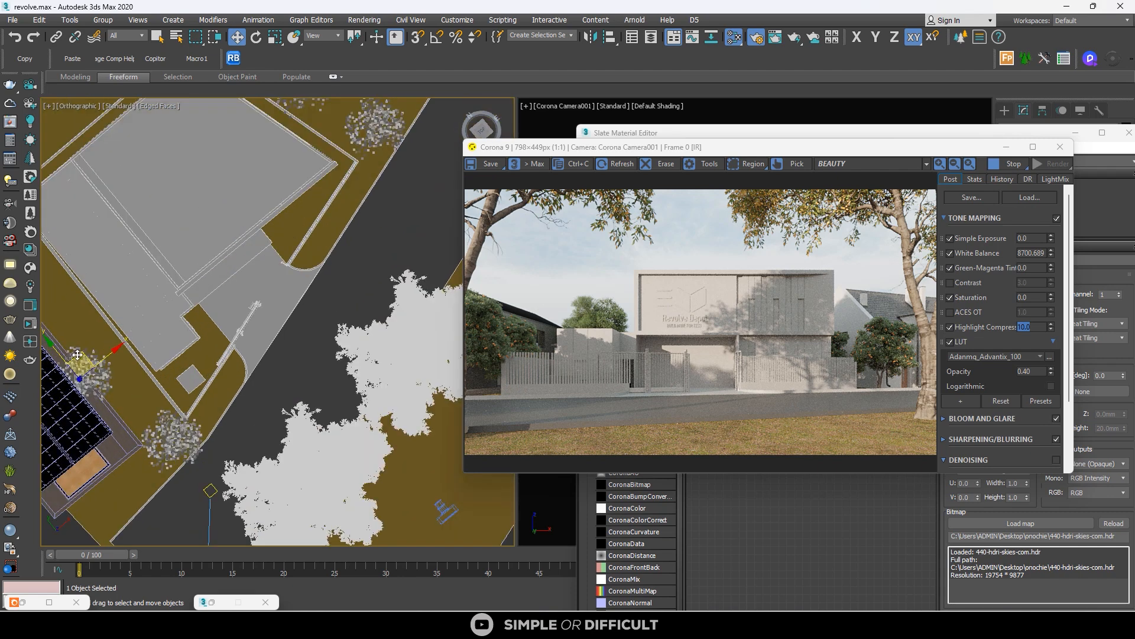
middle_drag(96, 378, 155, 417)
drag(155, 418, 170, 361)
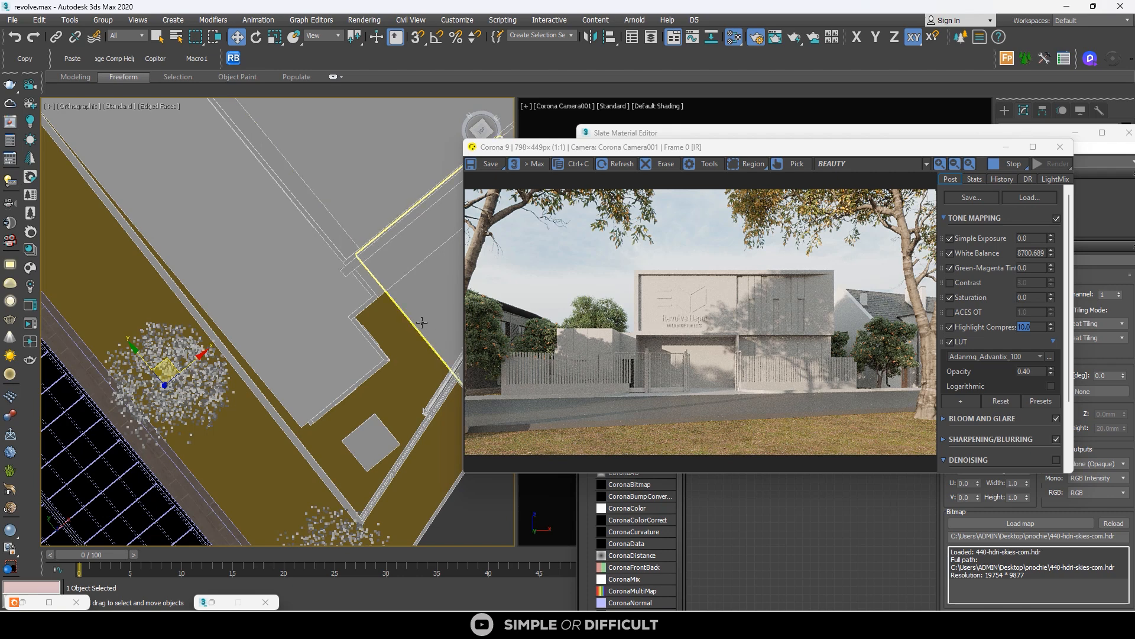
scroll(249, 334, down, 2)
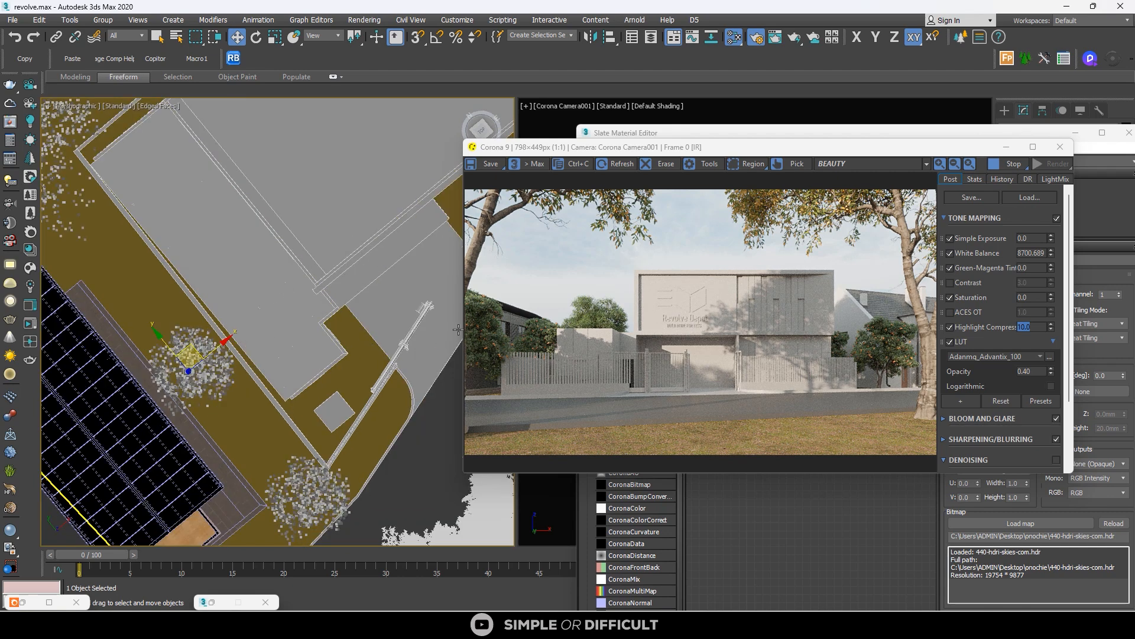
scroll(260, 364, down, 5)
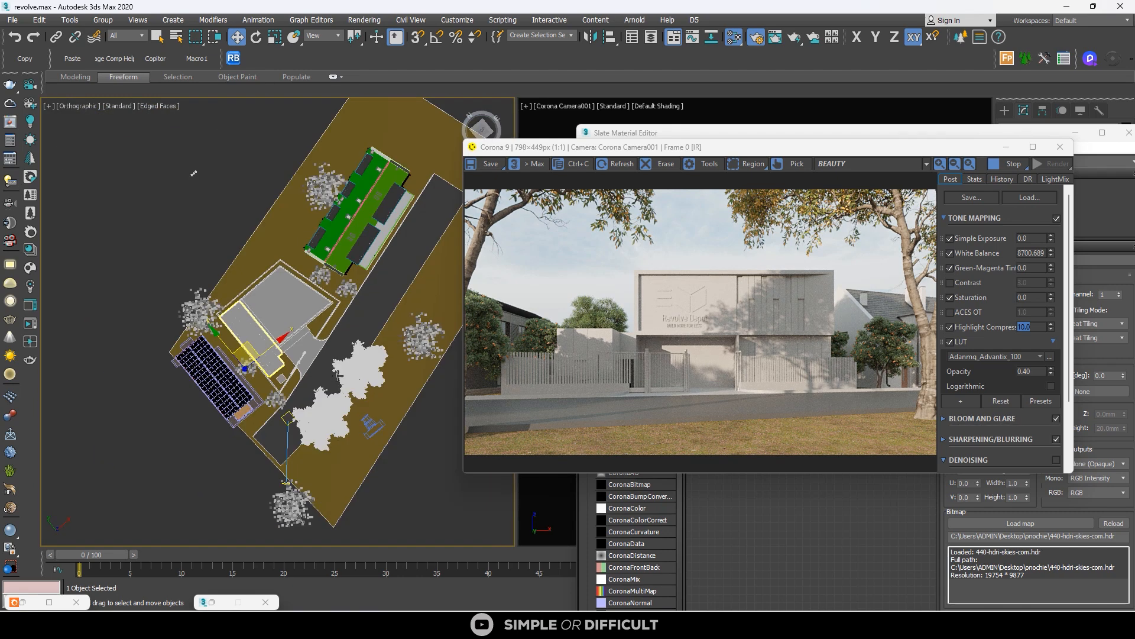
Step: Nudge the large maple nearer the green building slightly along the road, away from the other maple, checking the shadows in the render
scroll(378, 371, up, 1)
click(389, 372)
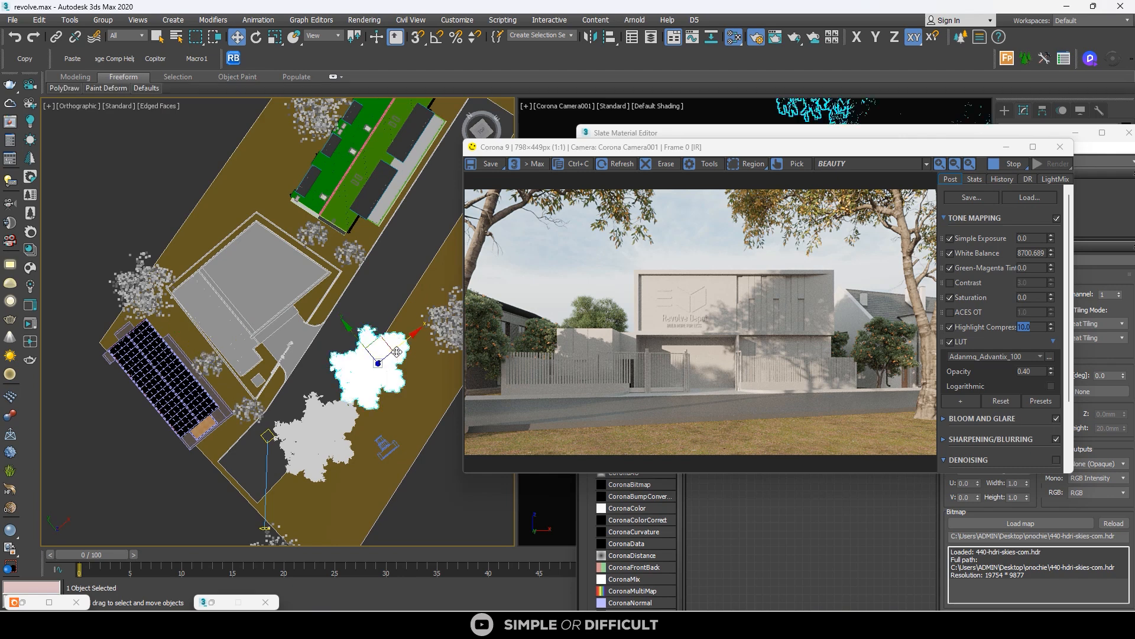
drag(387, 339, 390, 336)
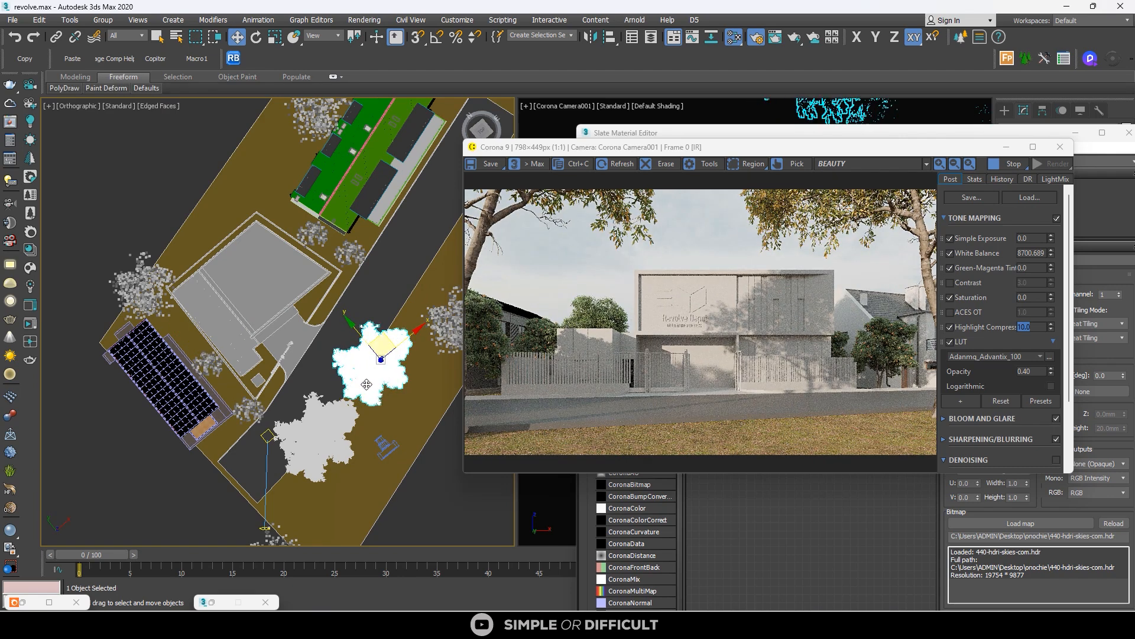
scroll(384, 344, up, 2)
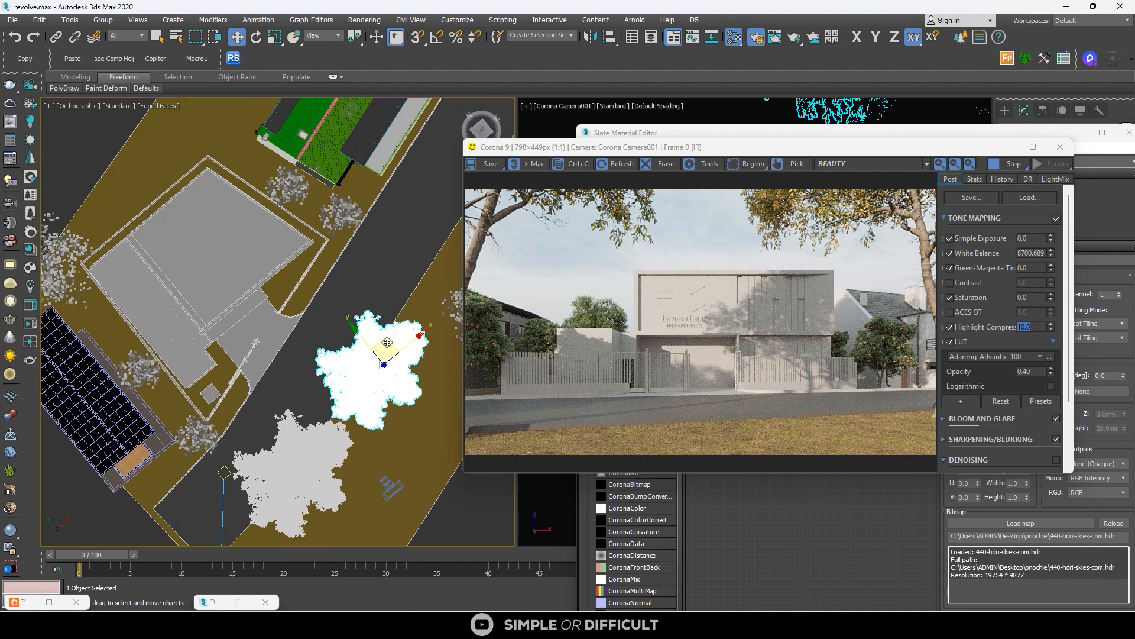
scroll(384, 343, up, 3)
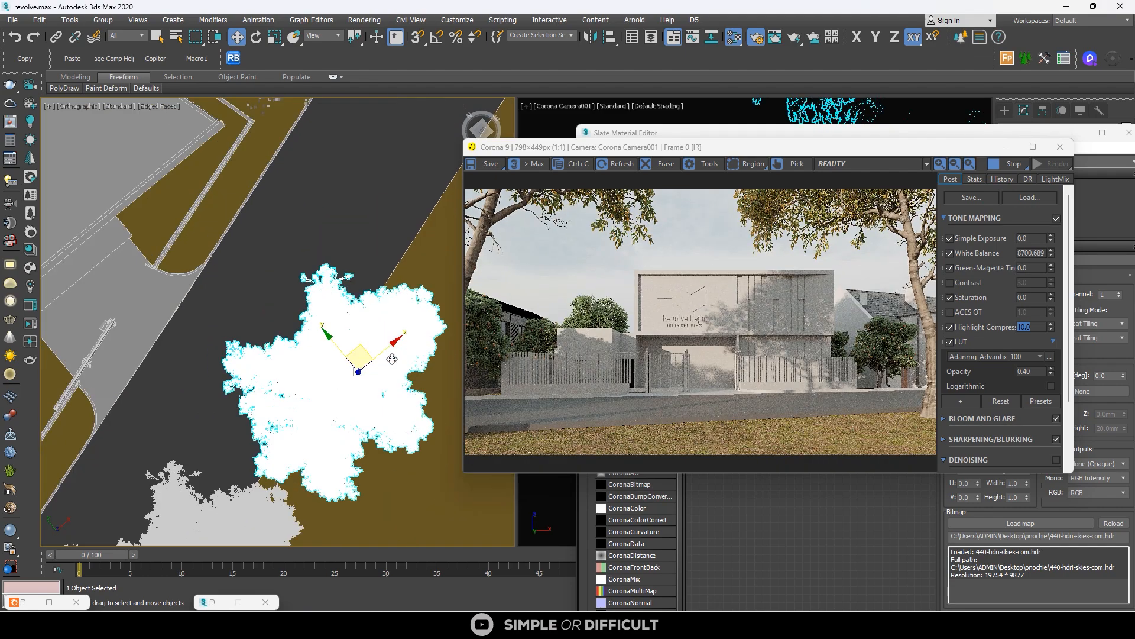
drag(393, 346, 395, 344)
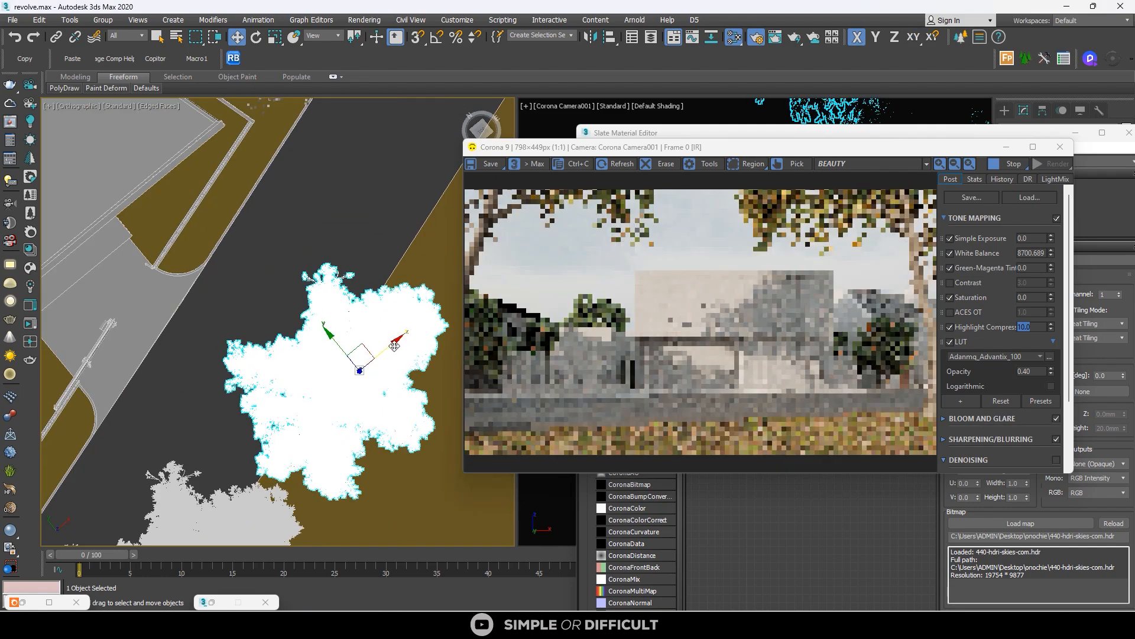
scroll(306, 322, down, 3)
scroll(176, 292, up, 3)
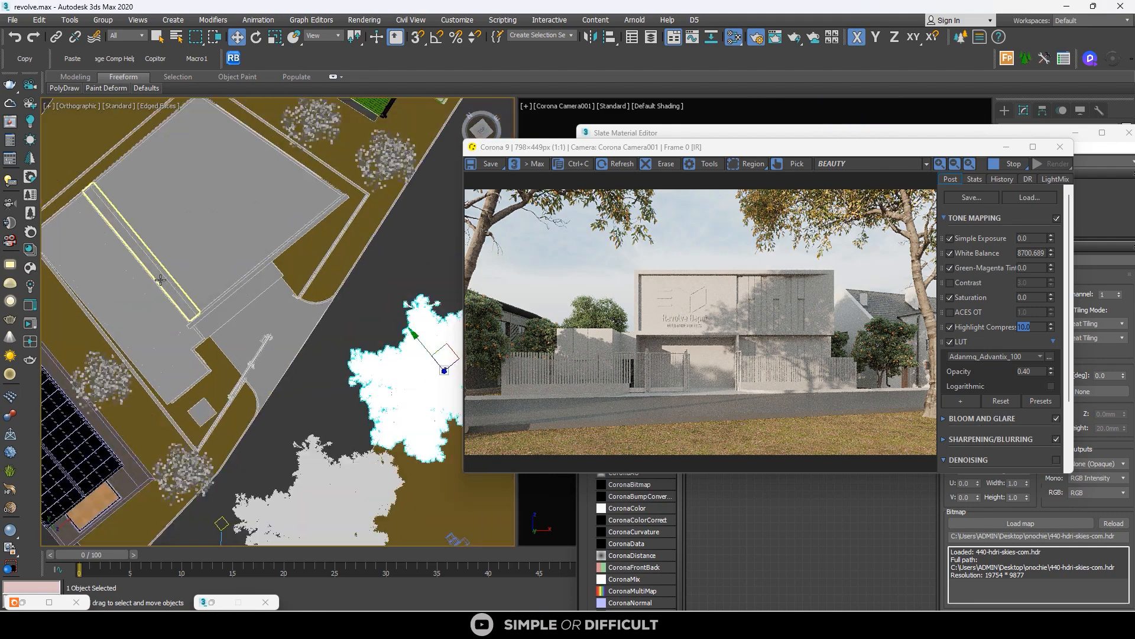
Step: Pick a glass panel on the main building's upper front facade and select all similar objects
scroll(300, 305, down, 3)
alt+middle_drag(300, 304, 266, 239)
scroll(417, 334, up, 5)
click(419, 338)
scroll(419, 338, up, 6)
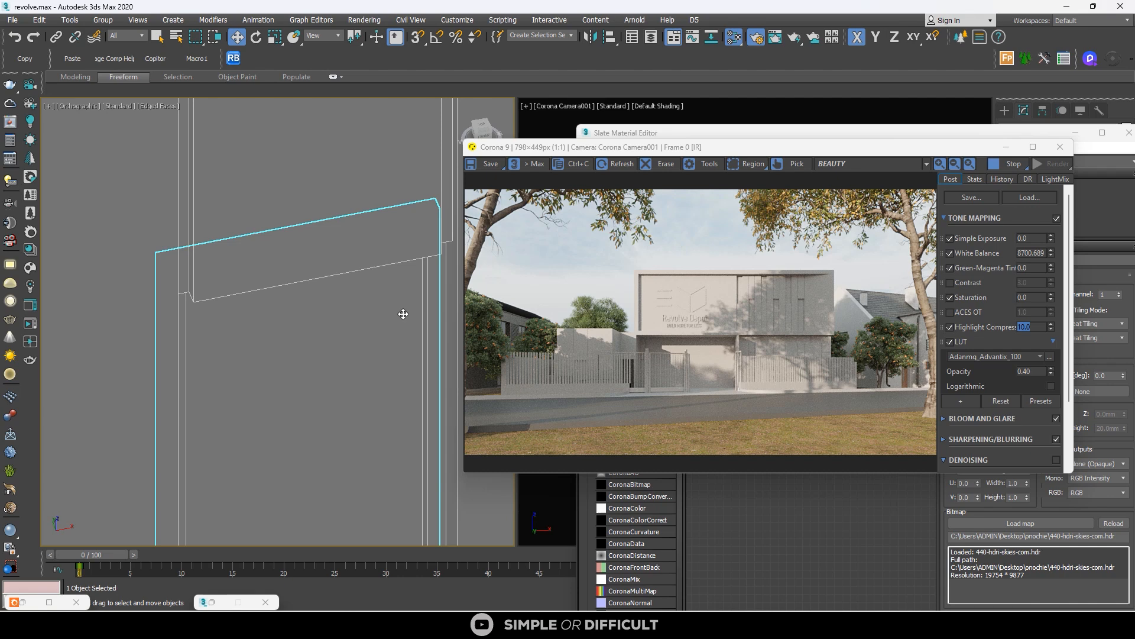
right_click(369, 316)
click(310, 421)
right_click(306, 425)
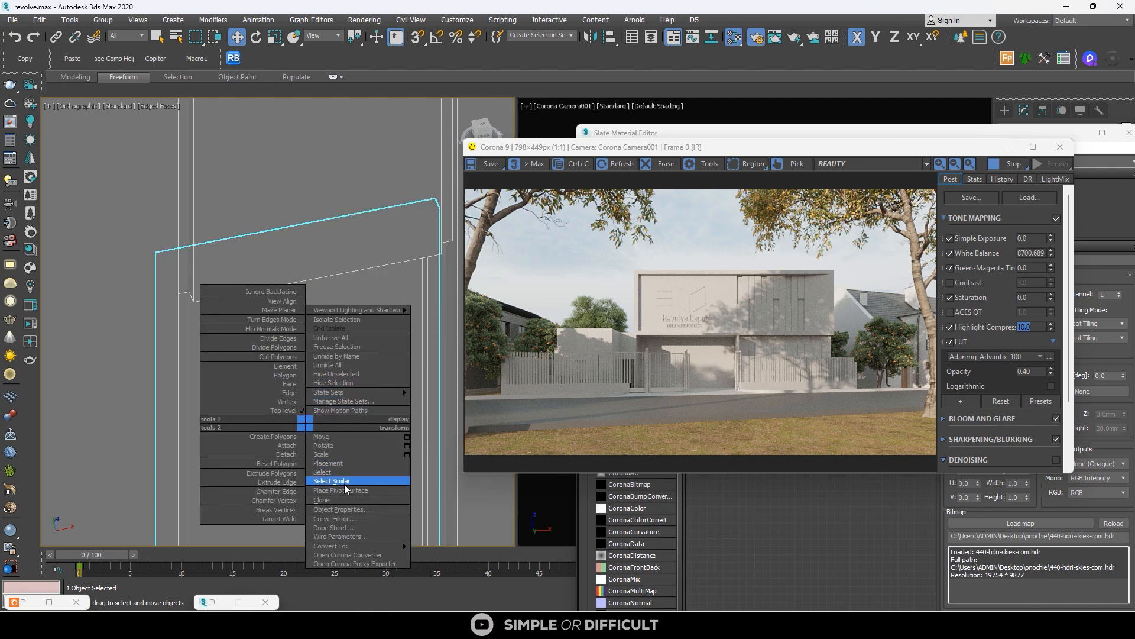
click(332, 480)
scroll(329, 375, down, 6)
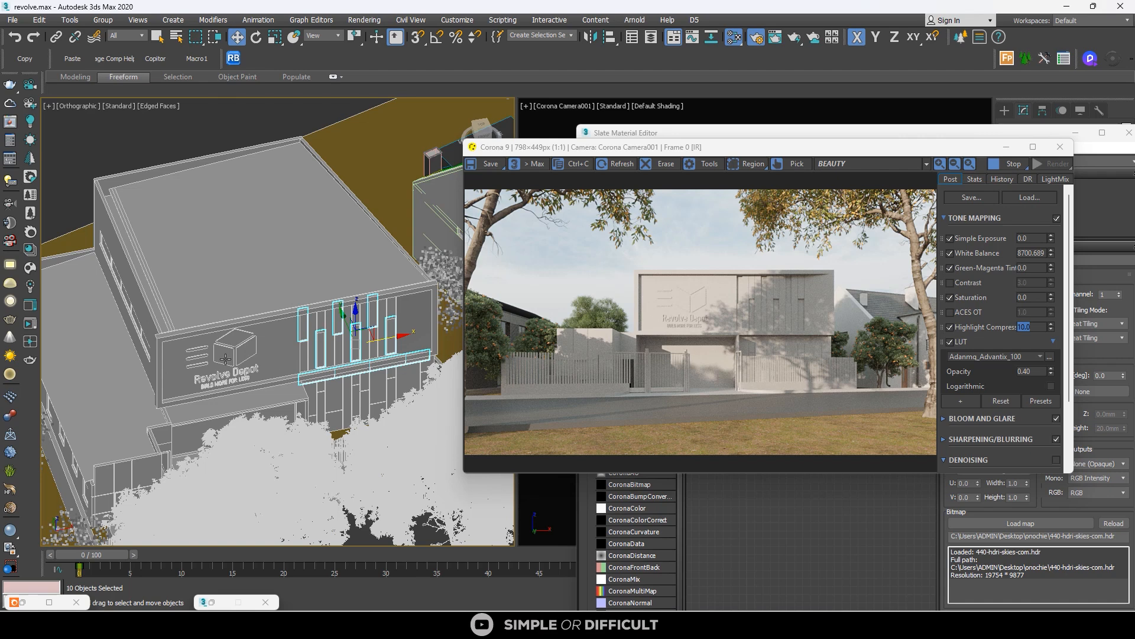
Step: Assign the Glass Clear material from the Corona Material Library to the selected facade panels and inspect them in the render
click(30, 249)
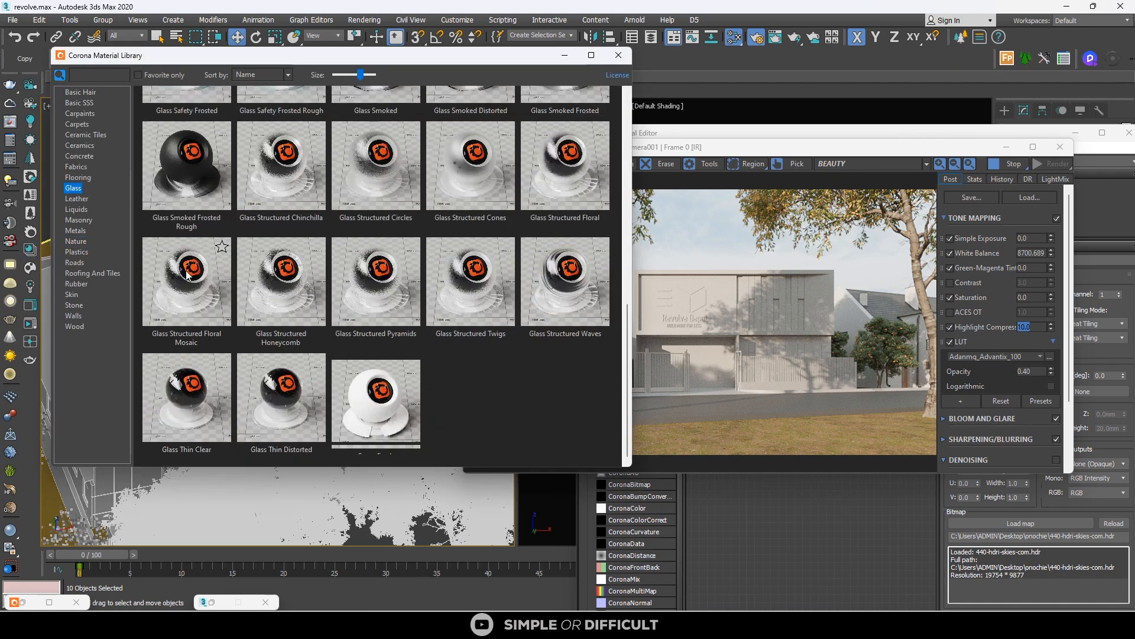
drag(631, 320, 633, 104)
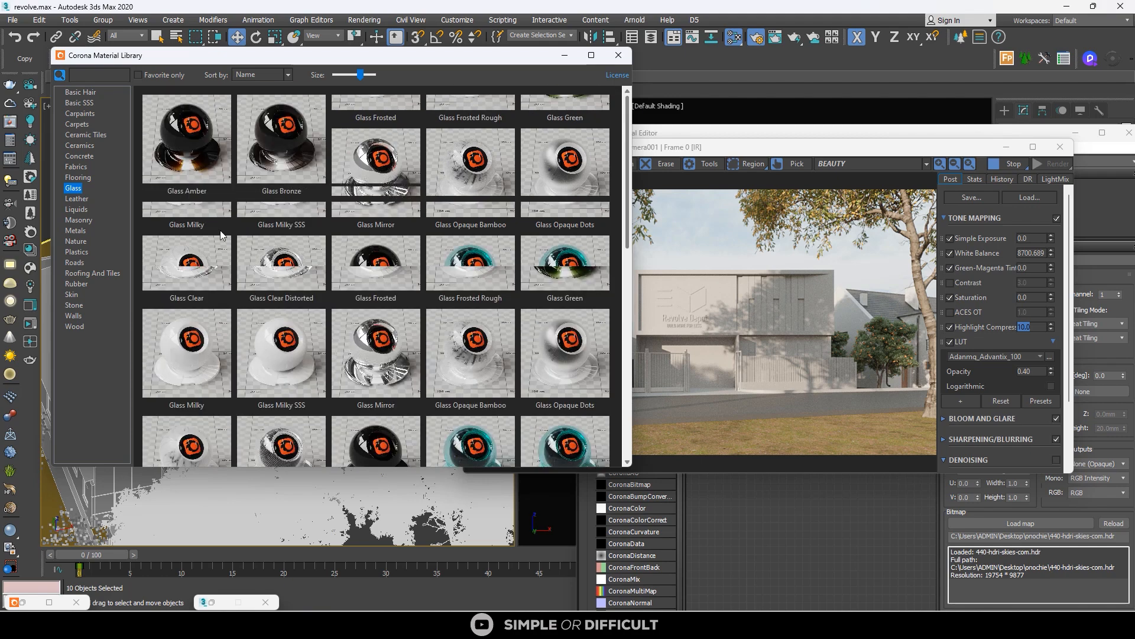
right_click(199, 265)
click(233, 296)
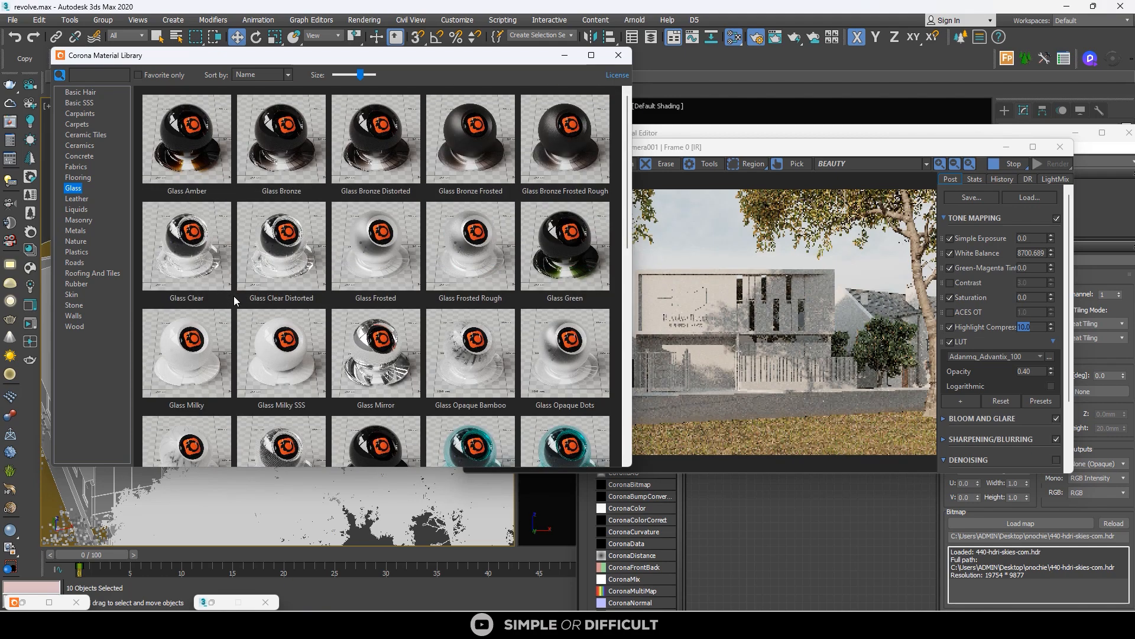
scroll(754, 287, up, 5)
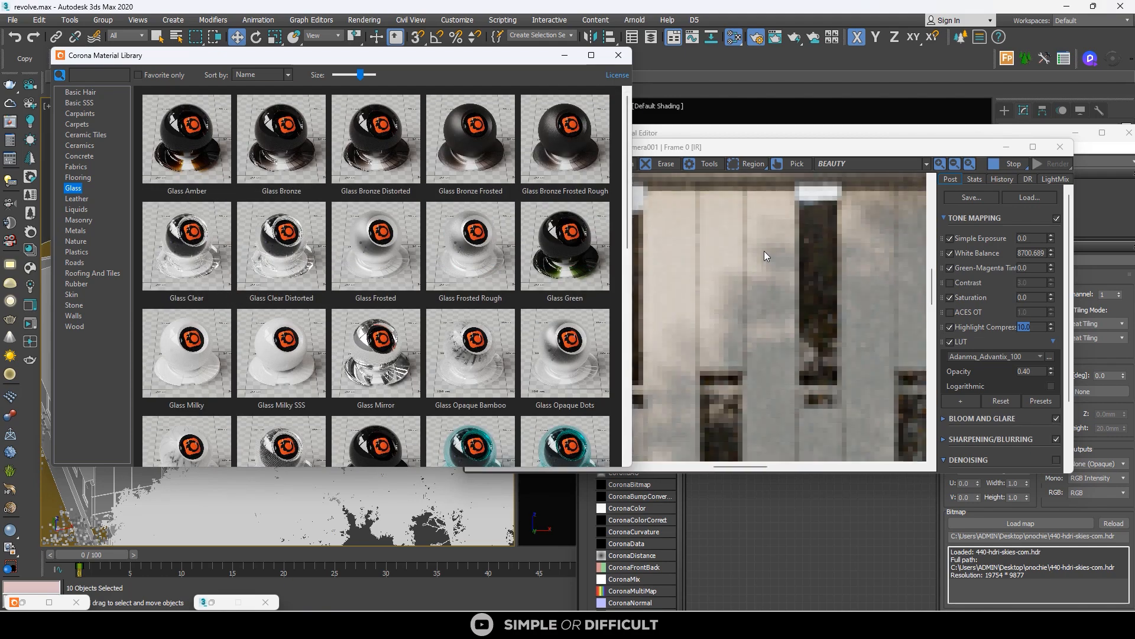
scroll(764, 250, down, 4)
scroll(771, 338, up, 4)
scroll(771, 338, down, 4)
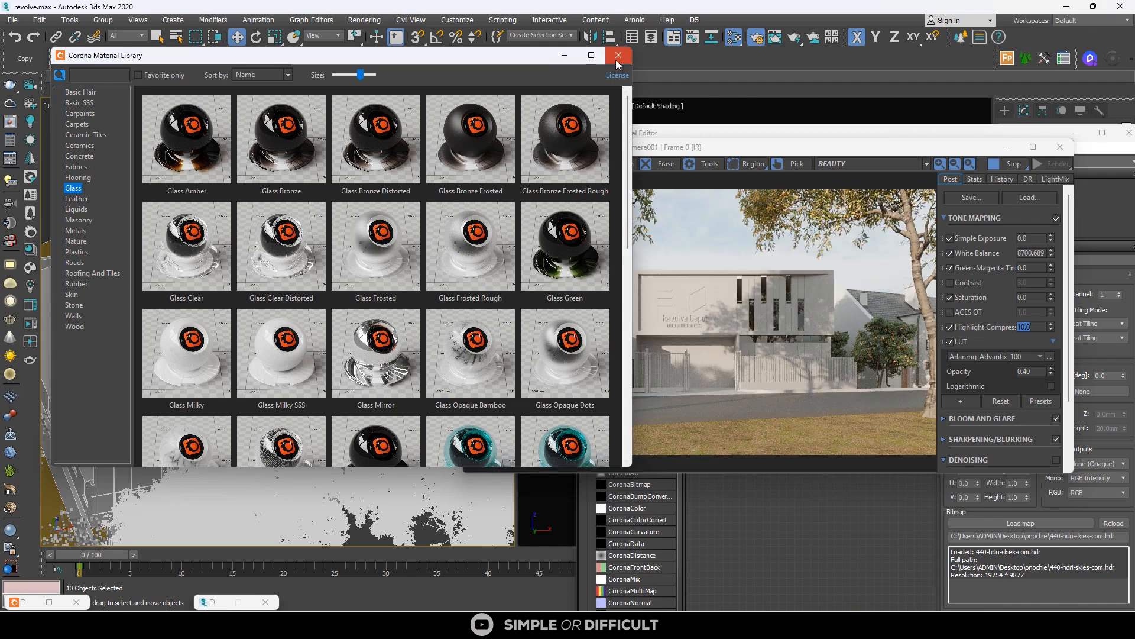
click(617, 61)
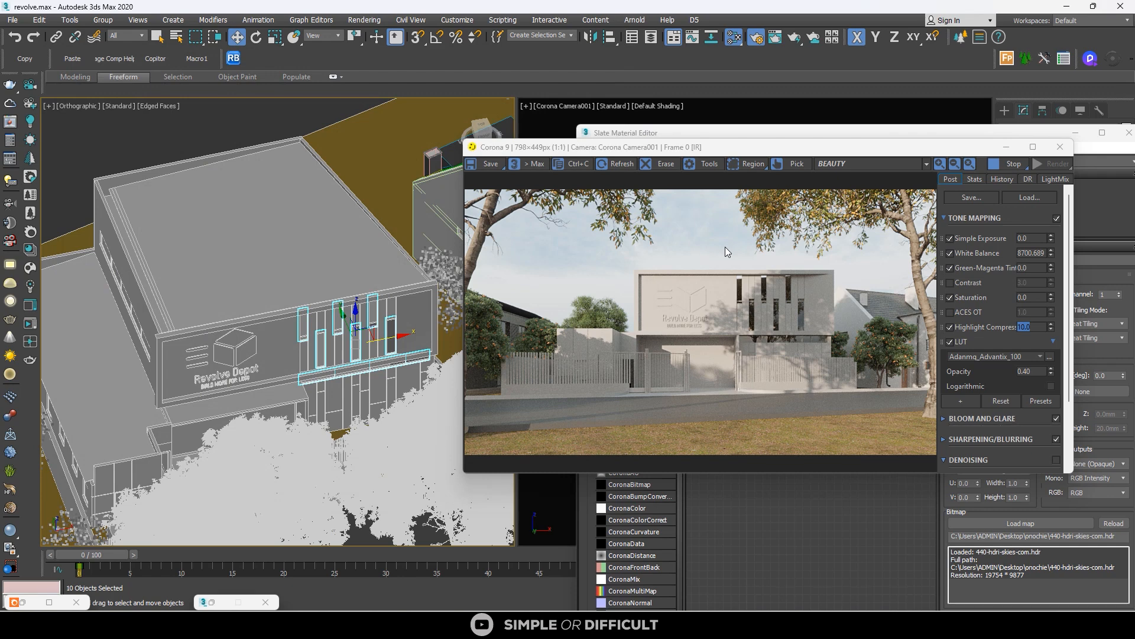
Step: Set the exposure of the sky's CoronaColorCorrect map to 2.5 and check the result in the render
drag(872, 146, 495, 147)
double_click(831, 397)
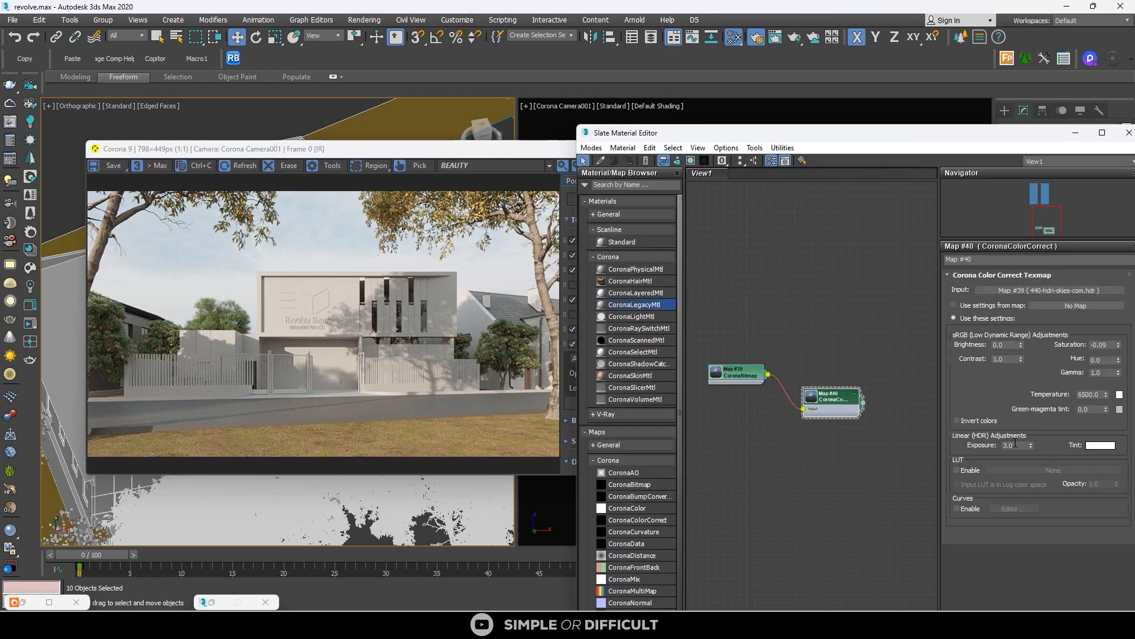
double_click(1016, 445)
text(2.5)
key(Return)
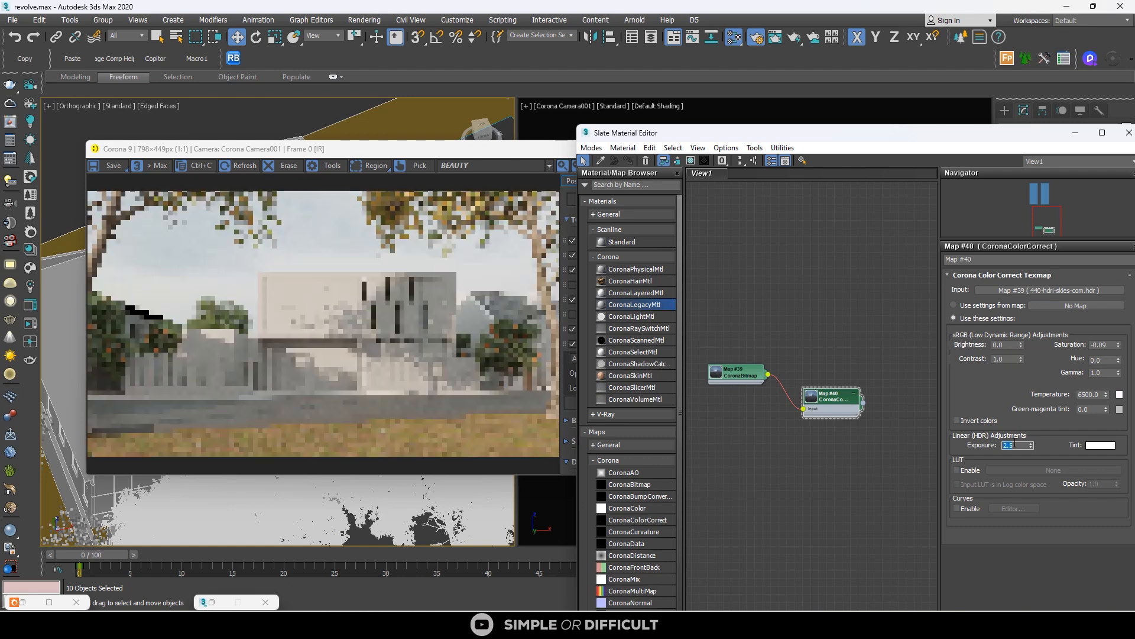
scroll(185, 331, up, 1)
scroll(185, 331, down, 1)
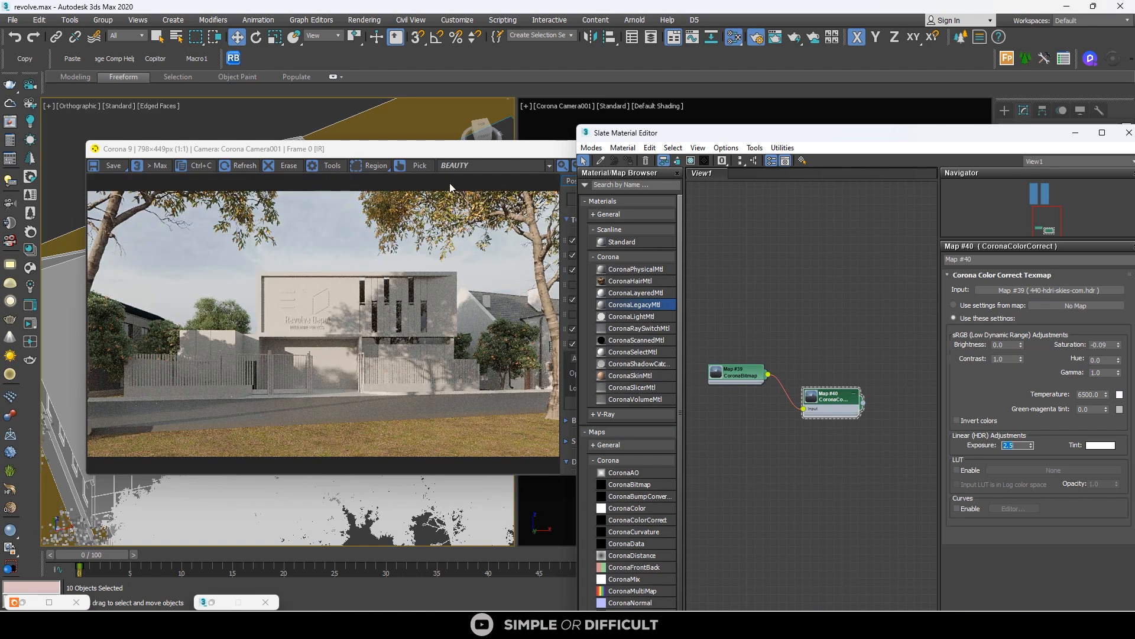
Step: Compare the render with Simple Exposure tone mapping switched off and back on
click(469, 153)
scroll(137, 400, up, 1)
scroll(137, 399, down, 1)
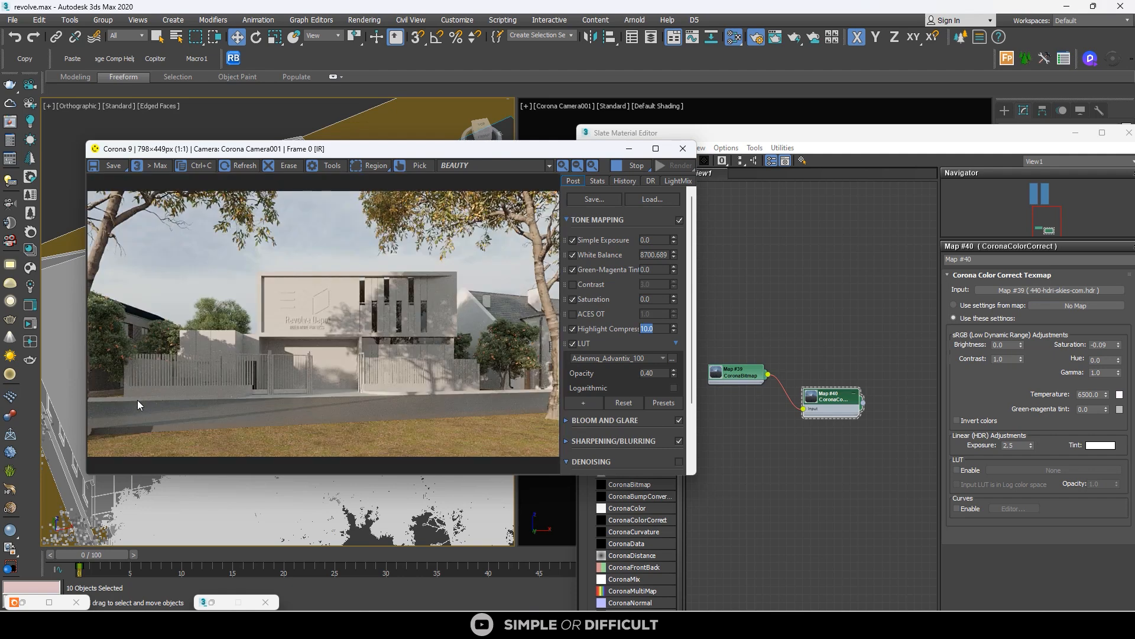
click(571, 239)
click(572, 239)
drag(418, 149, 772, 154)
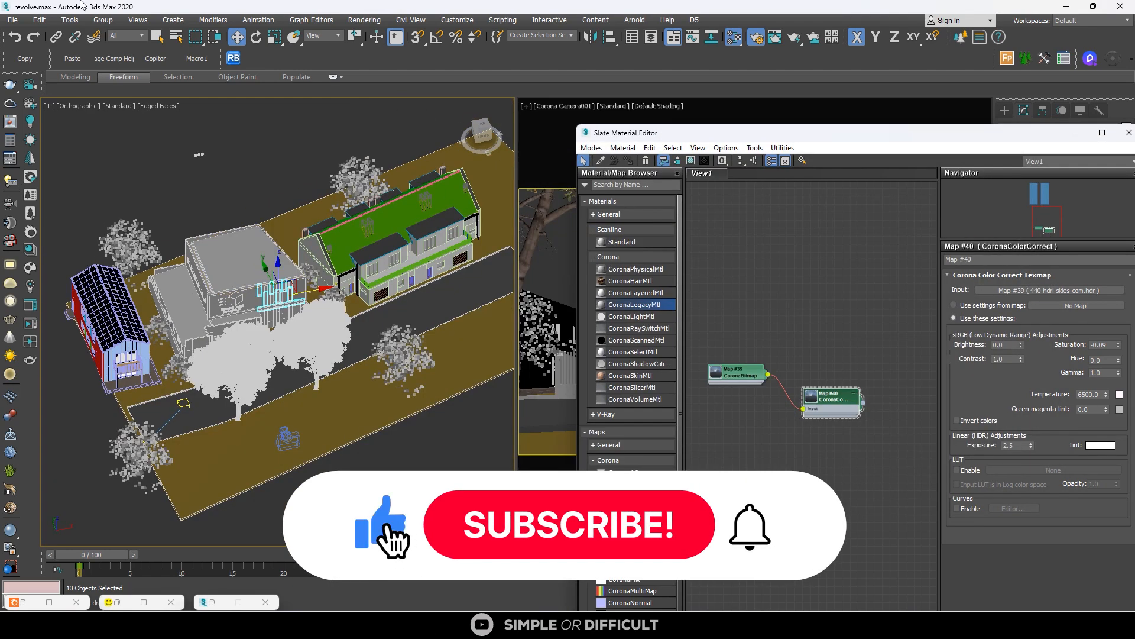
click(12, 20)
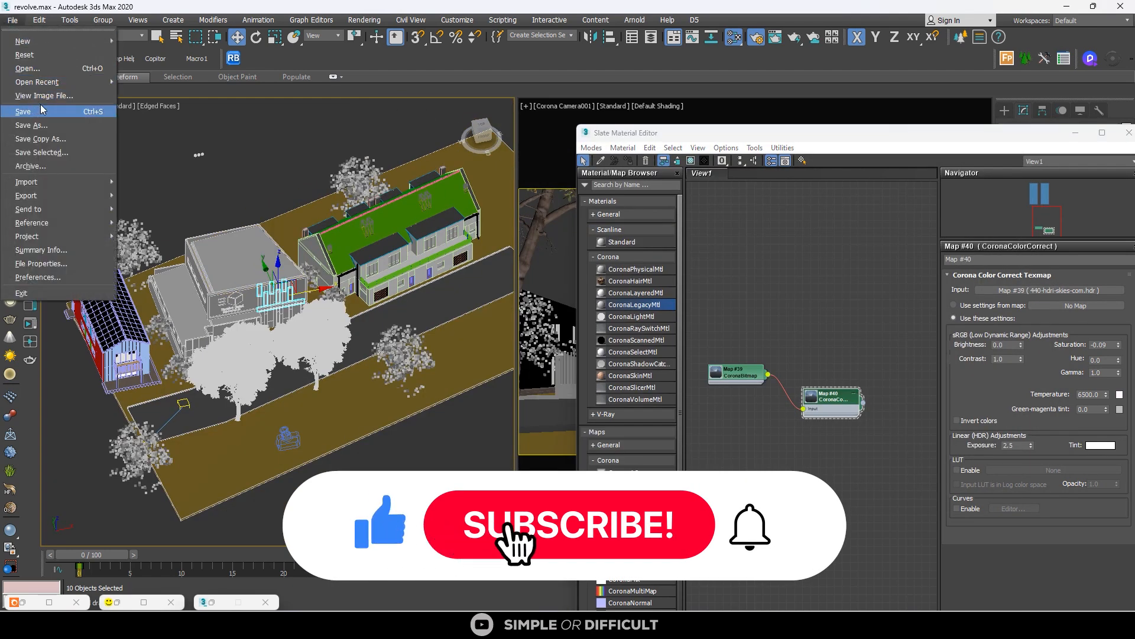
key(Escape)
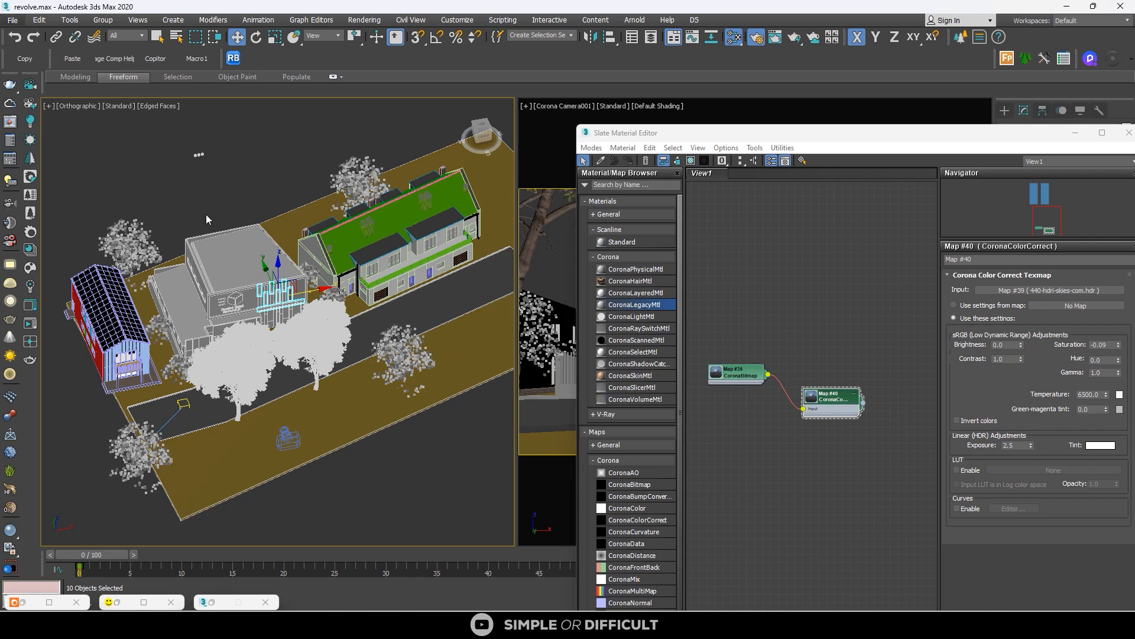
Step: Select the two large maple trees in the top view and hide them
click(481, 129)
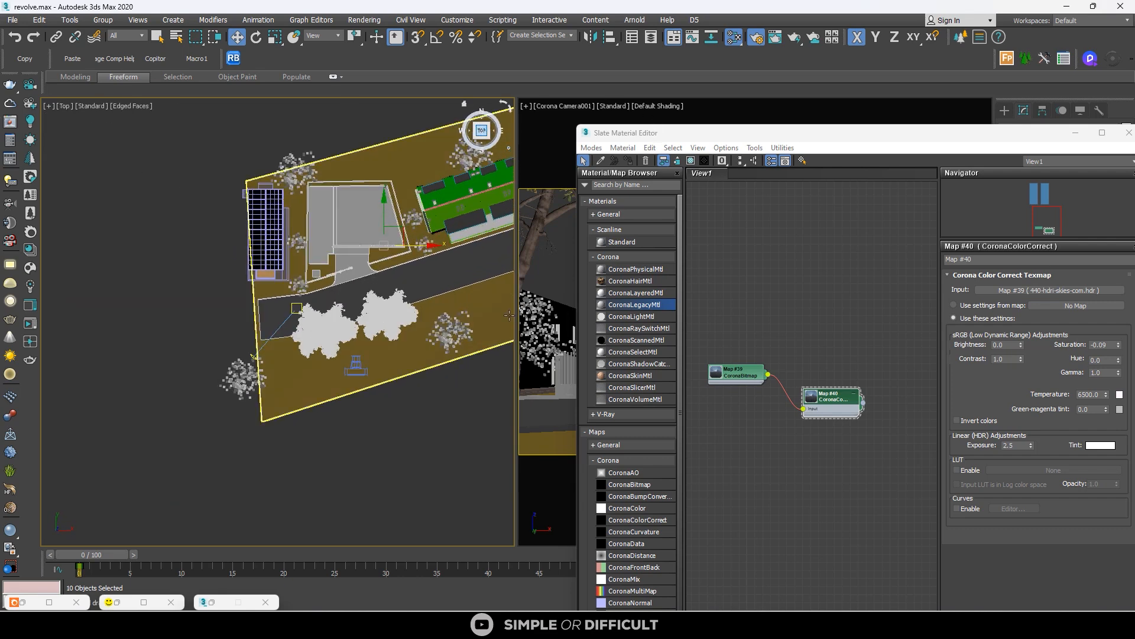
scroll(396, 327, up, 5)
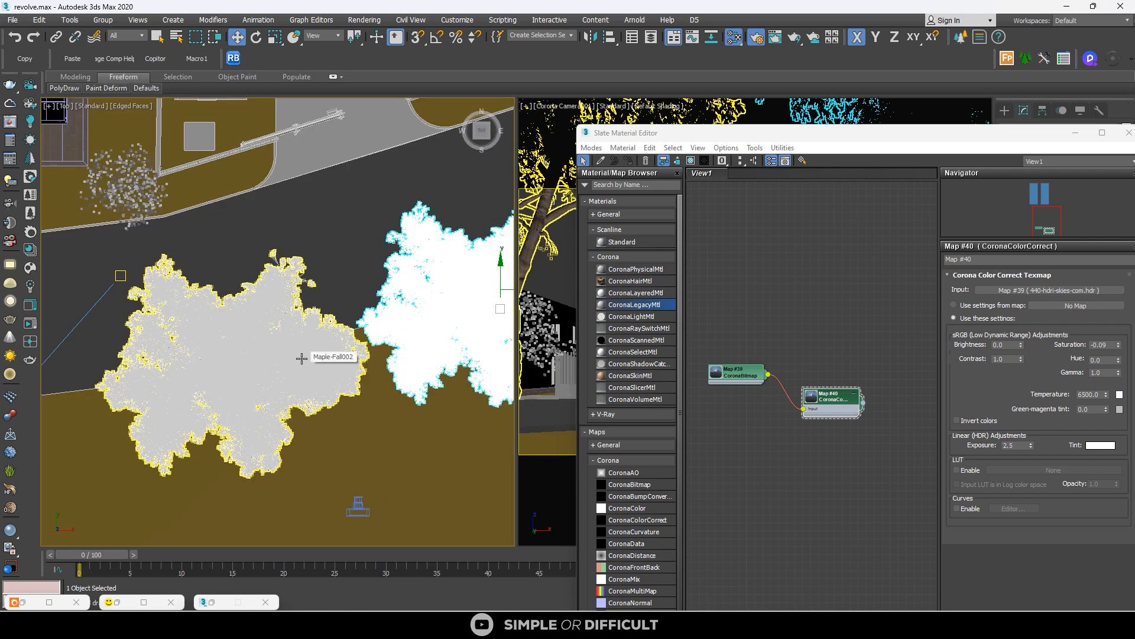
ctrl+click(302, 358)
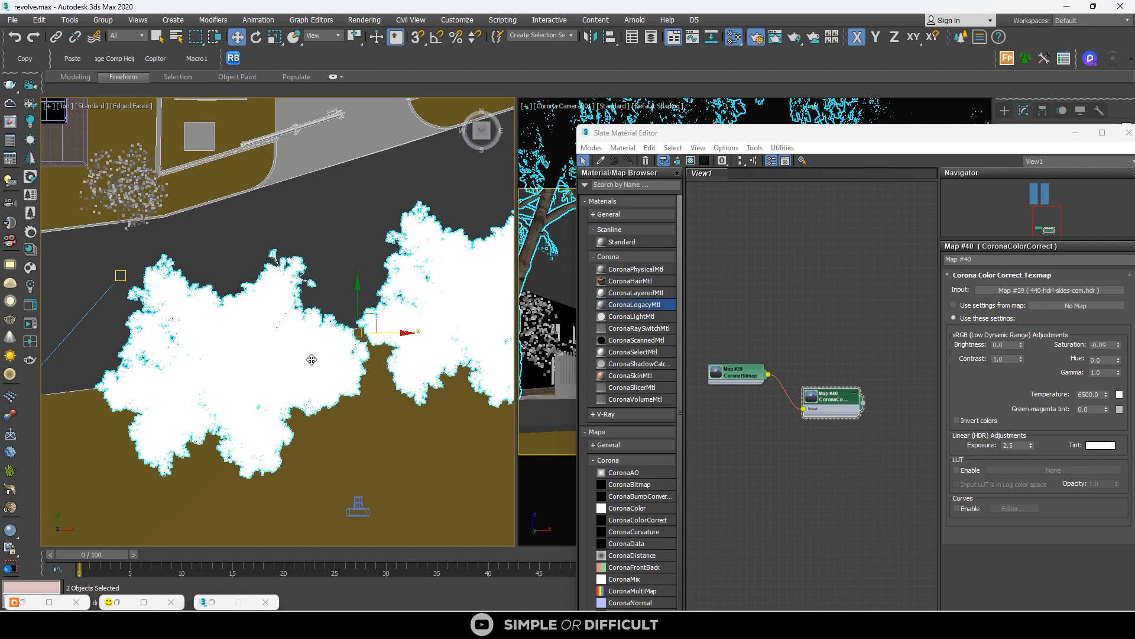
right_click(414, 330)
click(444, 303)
scroll(366, 343, down, 5)
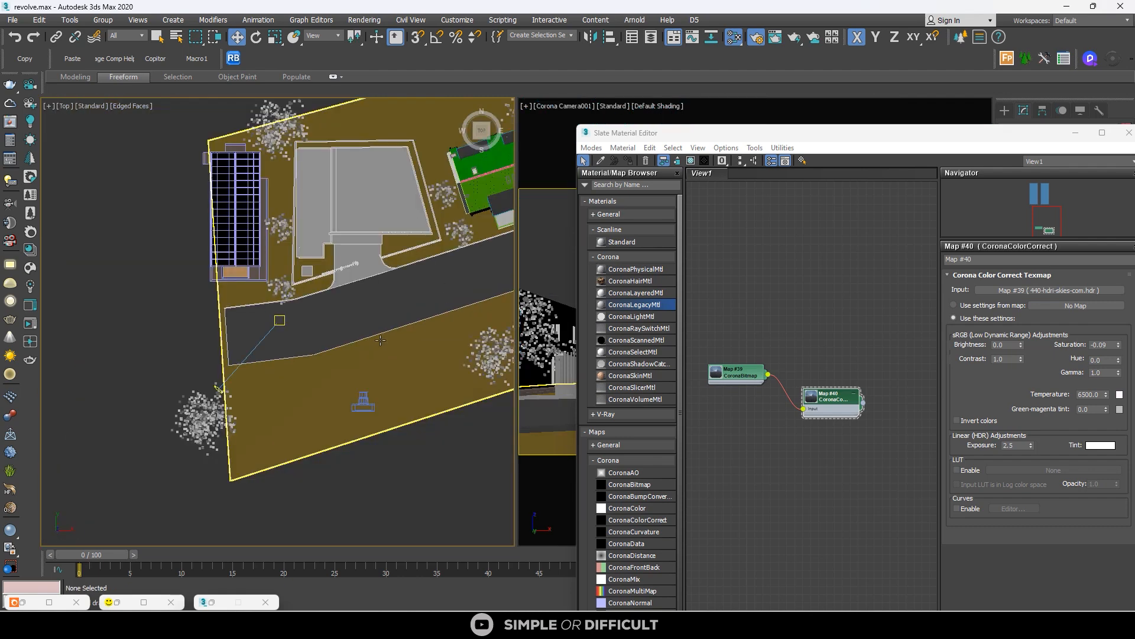
drag(981, 135, 946, 445)
click(1004, 114)
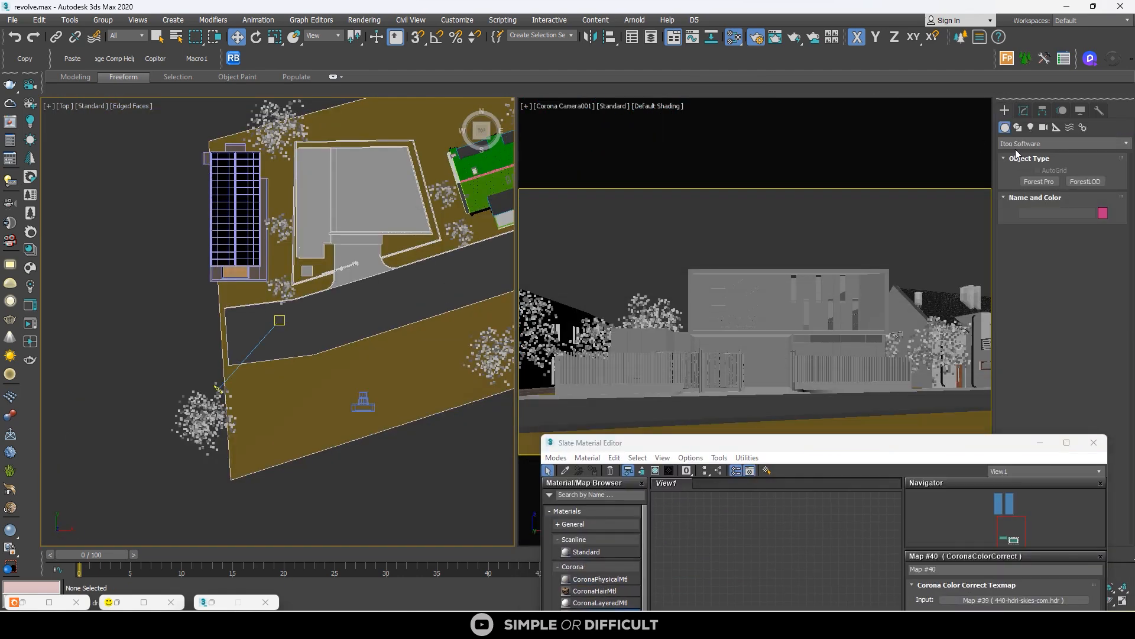
click(1018, 127)
click(1039, 190)
scroll(308, 370, up, 5)
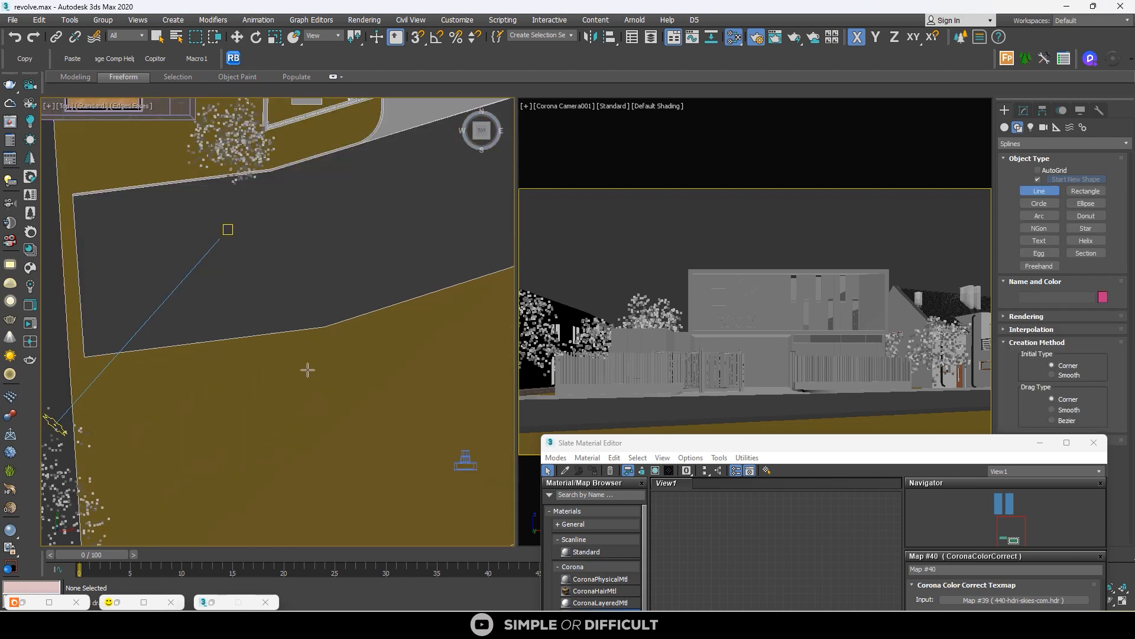
scroll(307, 370, up, 2)
scroll(327, 326, down, 6)
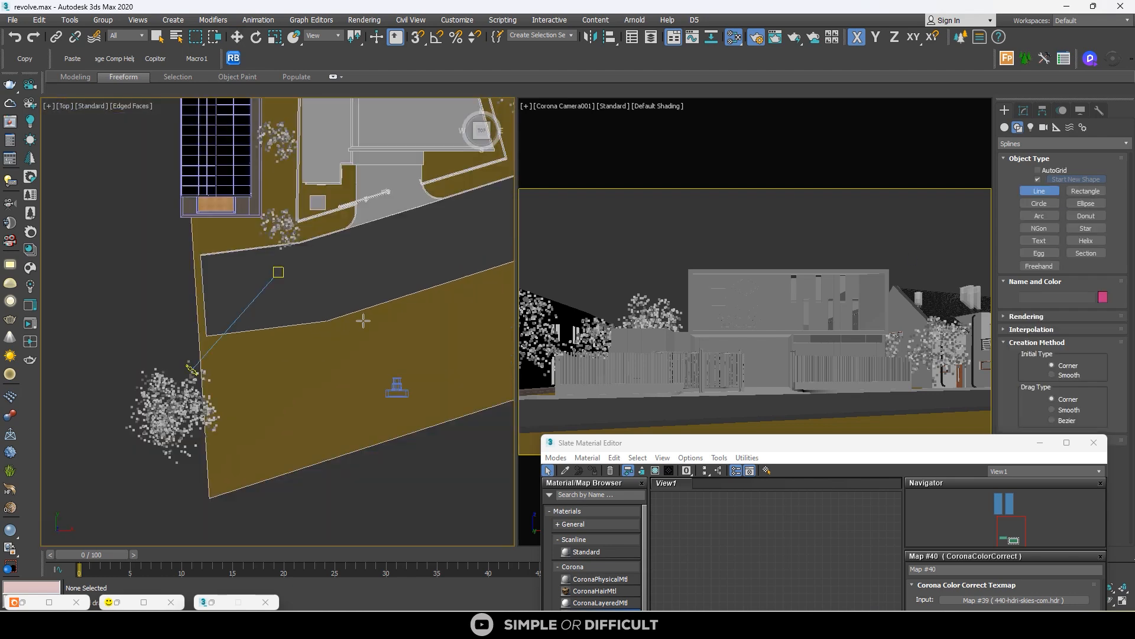
key(w)
Step: Set the Corona camera's view cone to always show in the viewport
click(397, 388)
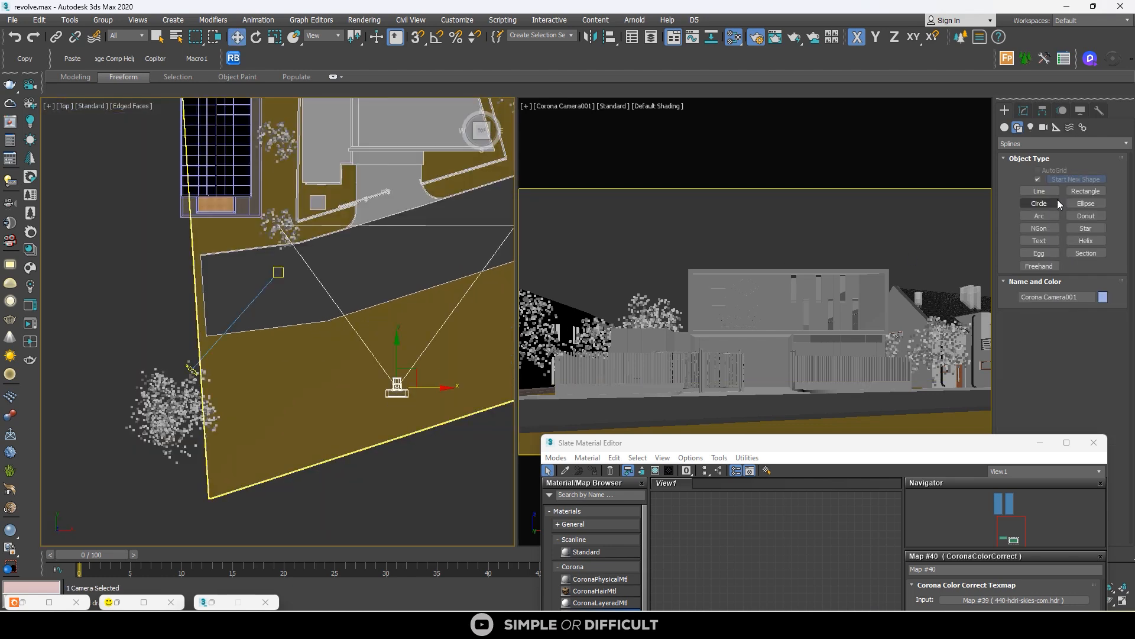
click(1024, 110)
scroll(1064, 378, down, 5)
click(1097, 352)
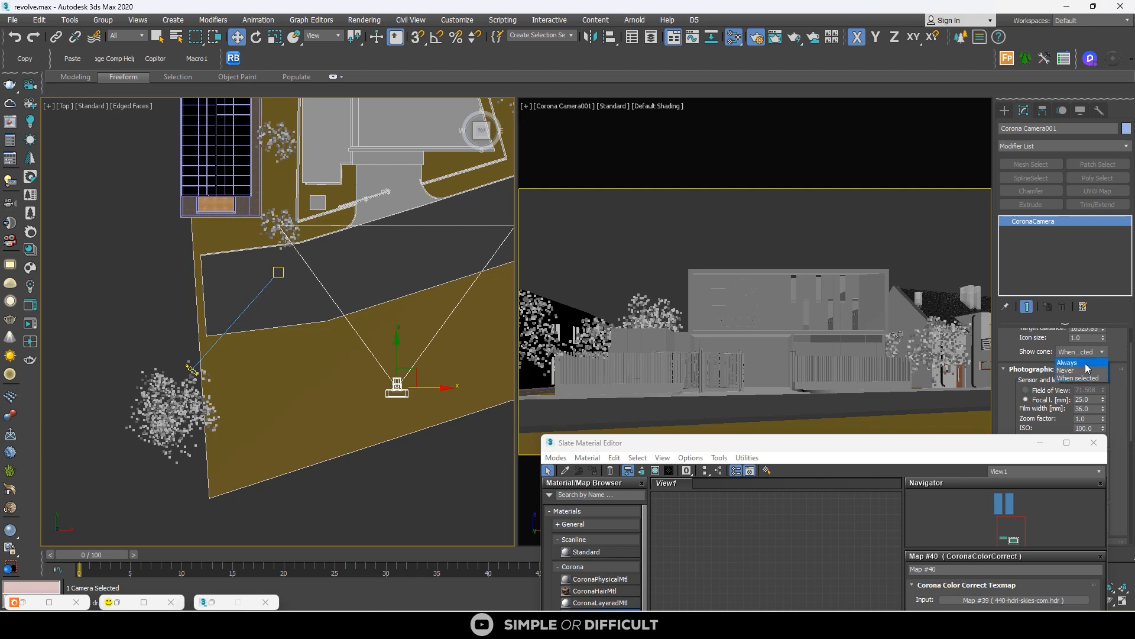
click(1084, 371)
Step: Draw a straight spline on the grass along the near road edge, spanning the camera's field of view
click(1005, 110)
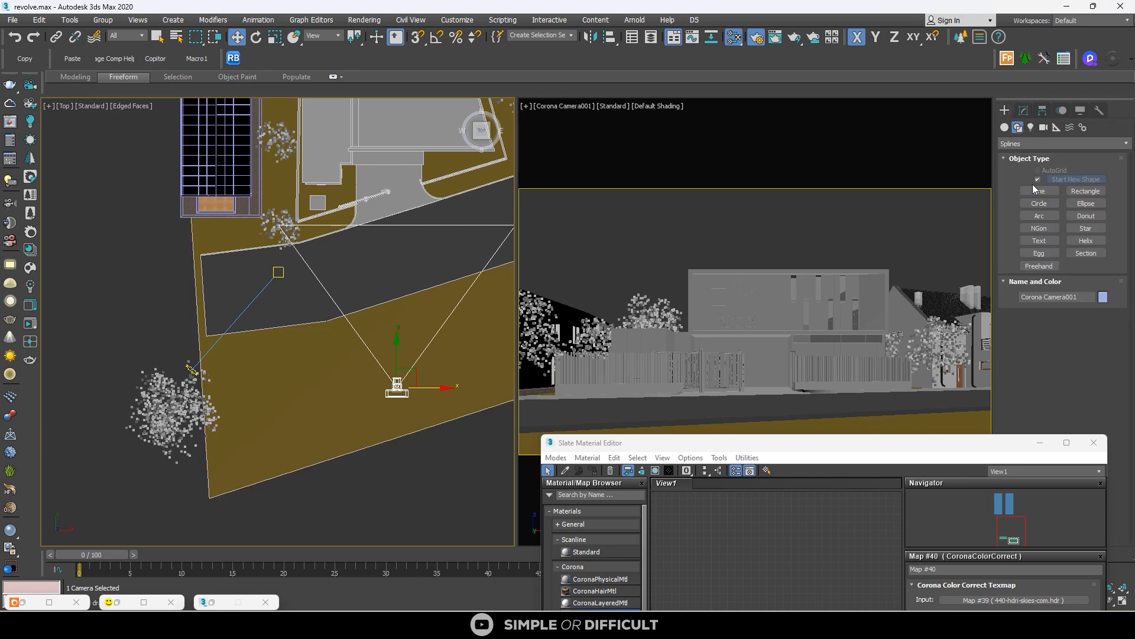
click(1036, 190)
scroll(254, 322, up, 3)
click(210, 319)
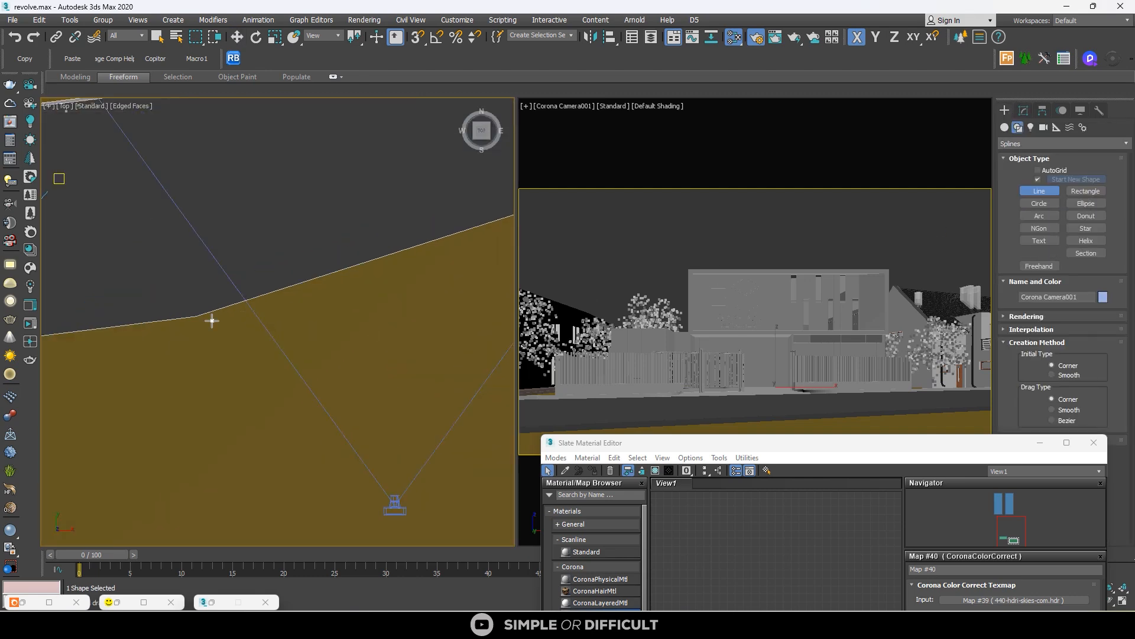
scroll(211, 320, down, 5)
scroll(360, 278, up, 3)
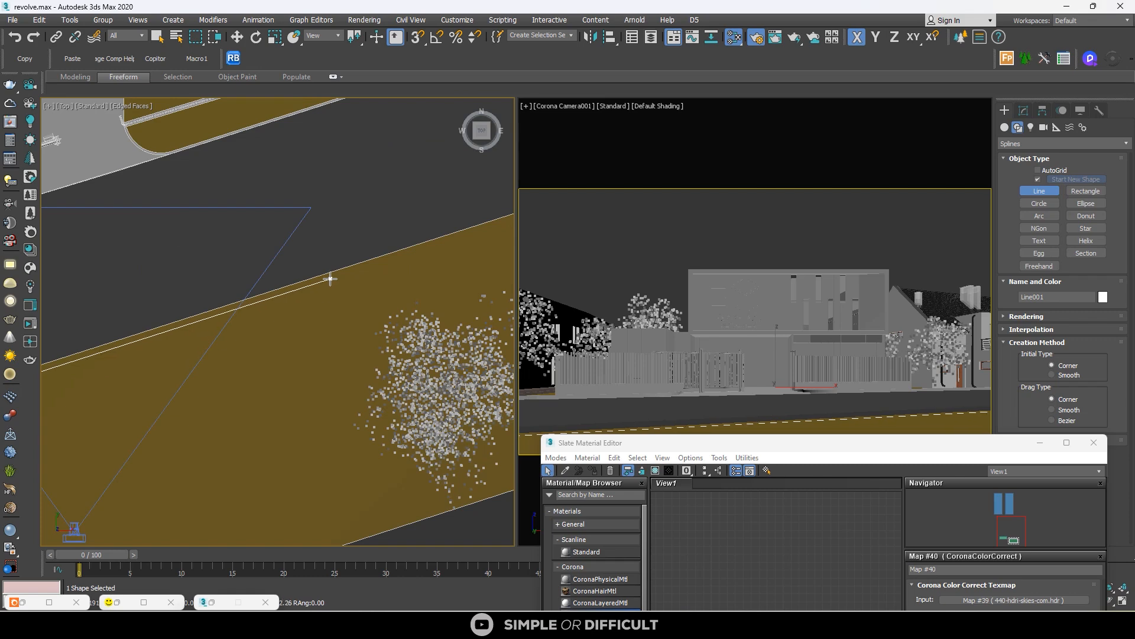
scroll(330, 278, down, 4)
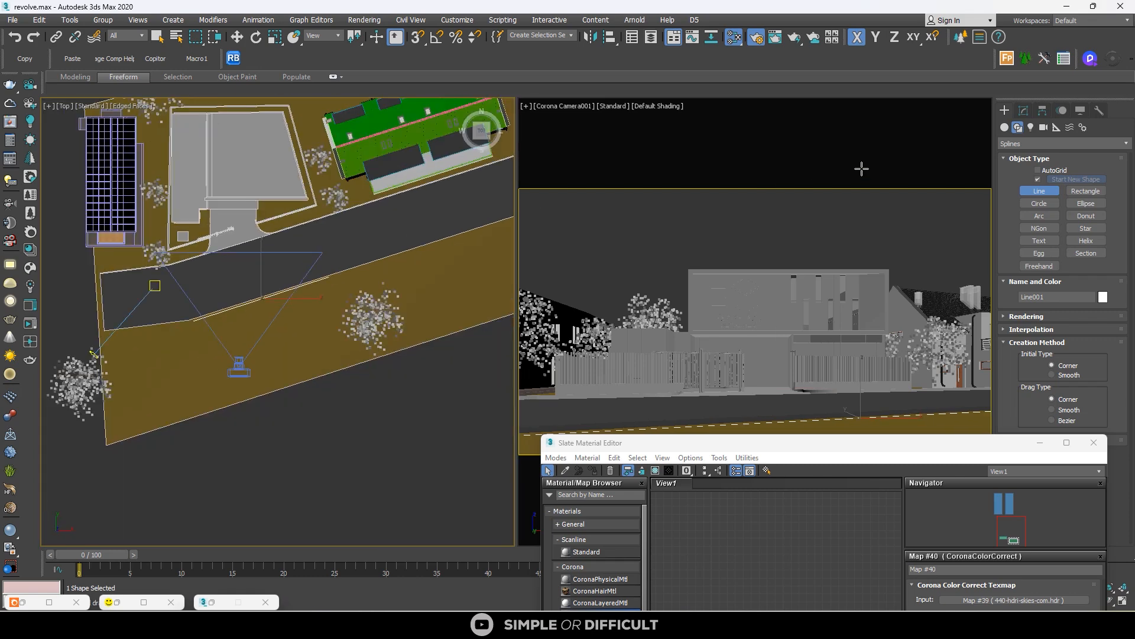
Step: Start a Forest Pro object and import the Sycamore 050CM preset from the Cut Hedges library
click(1006, 60)
click(1048, 183)
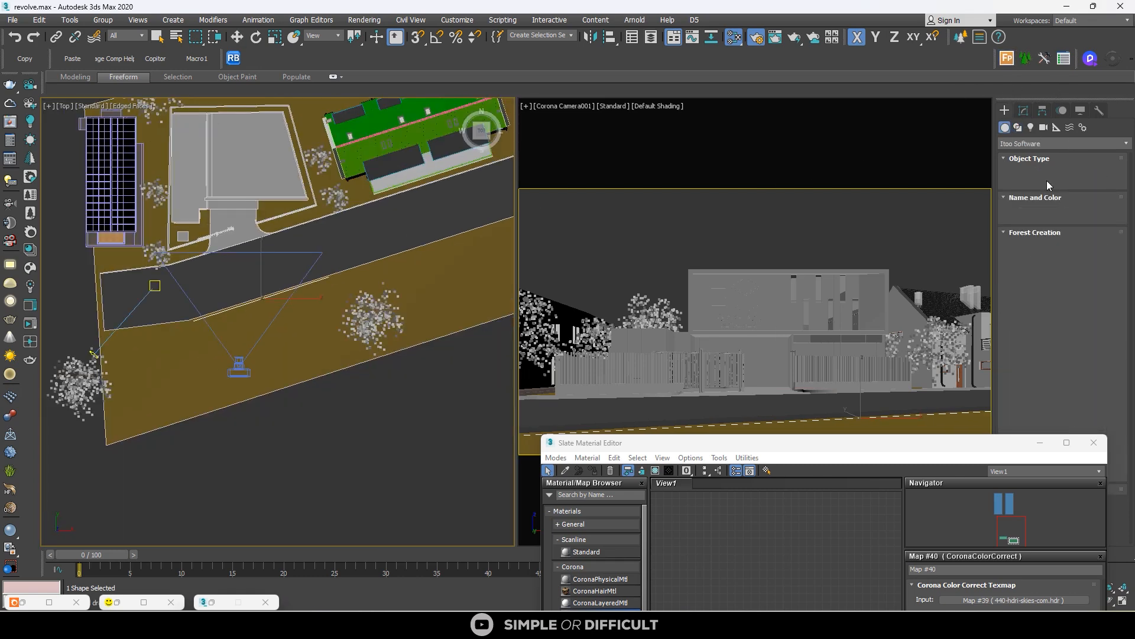
click(1073, 265)
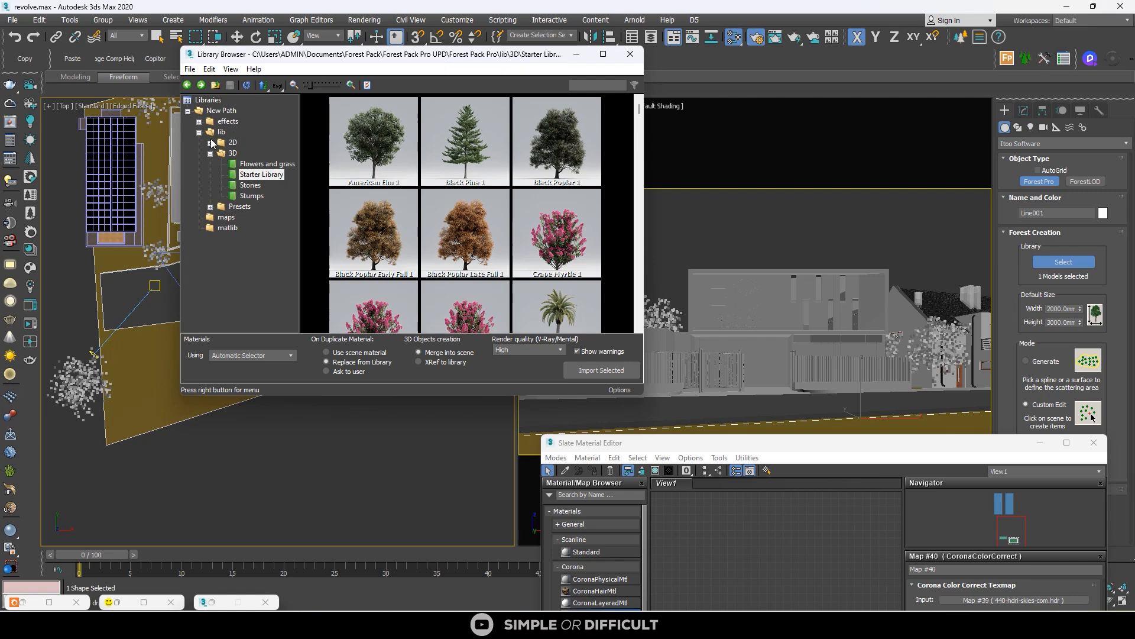
click(242, 199)
click(248, 206)
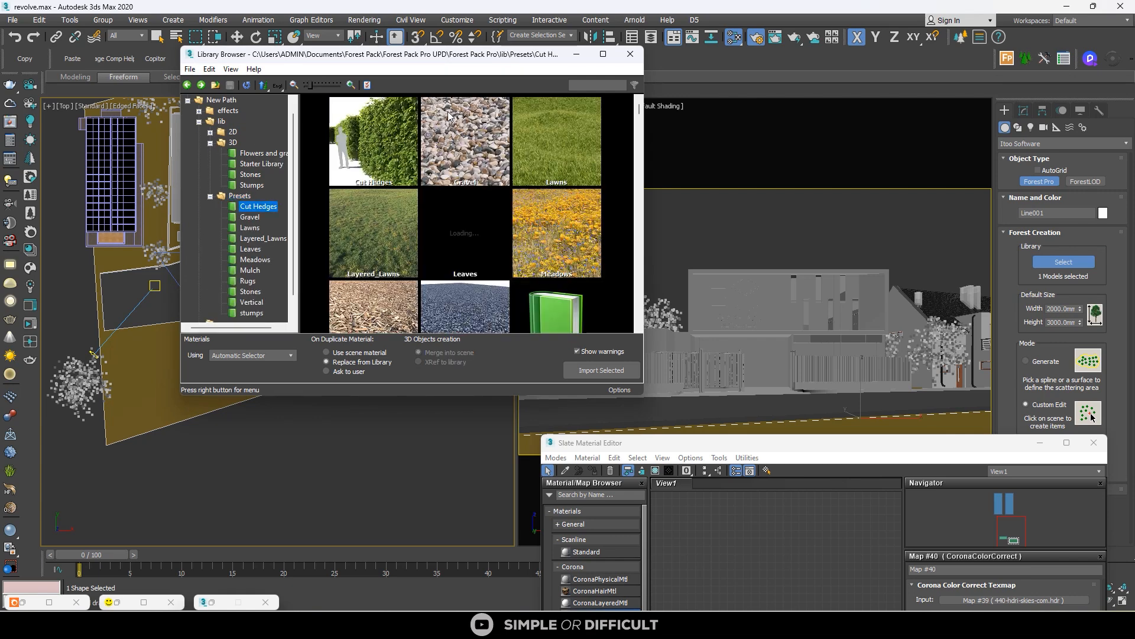
scroll(616, 153, down, 1)
drag(640, 144, 640, 293)
scroll(512, 238, down, 3)
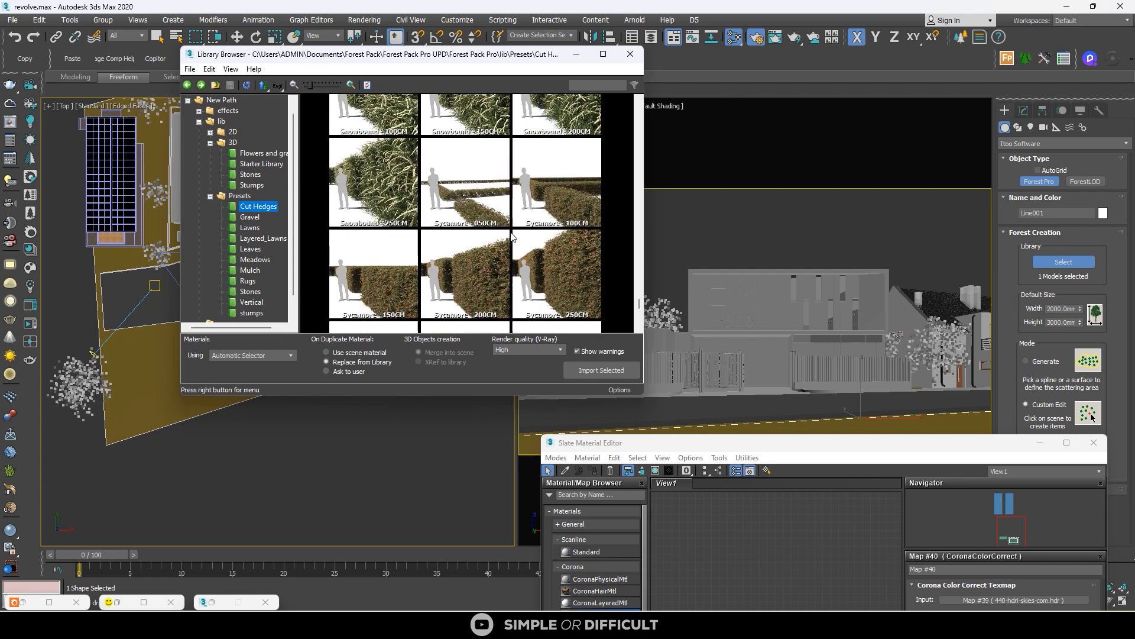
click(557, 201)
click(467, 207)
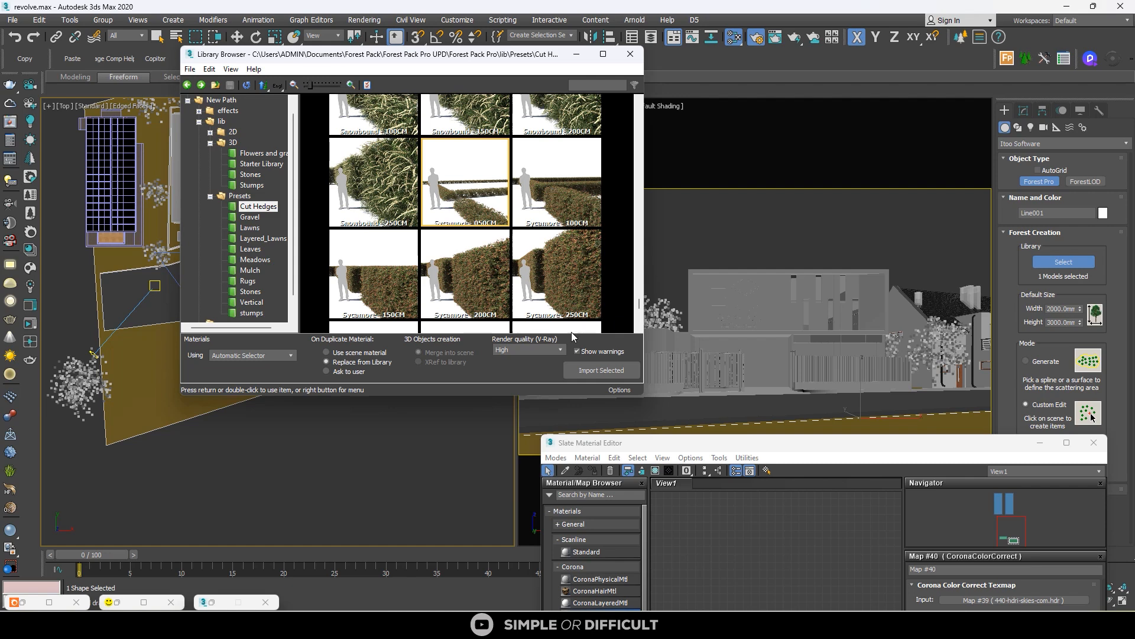
click(588, 367)
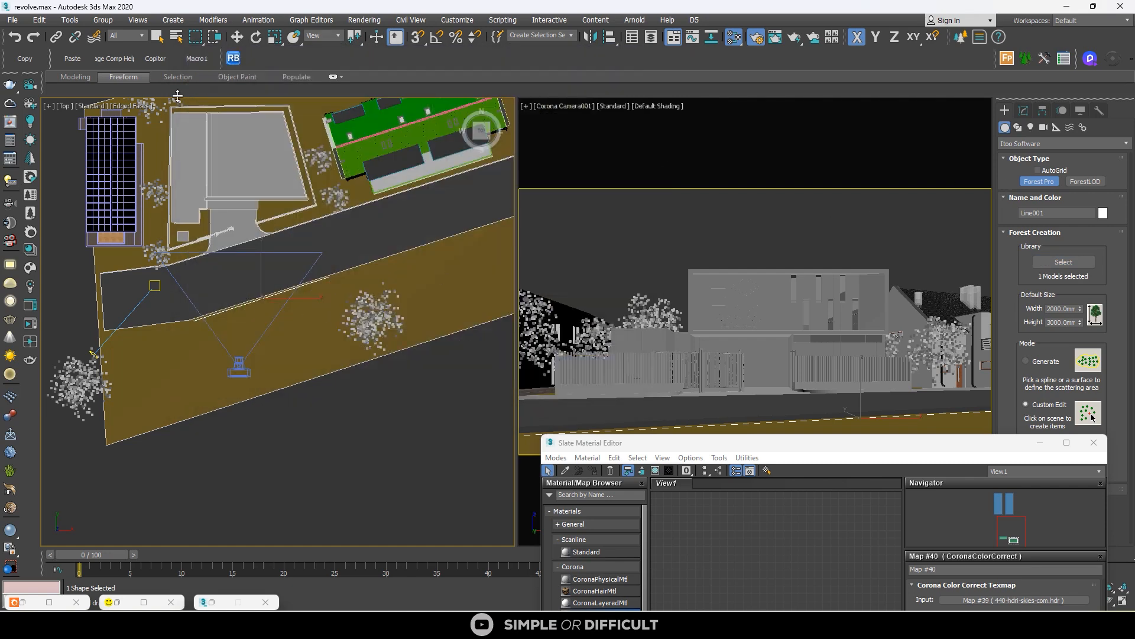
Step: Limit selection to shapes and generate the hedge along the roadside spline, rescaling the imported objects to the system units
click(126, 35)
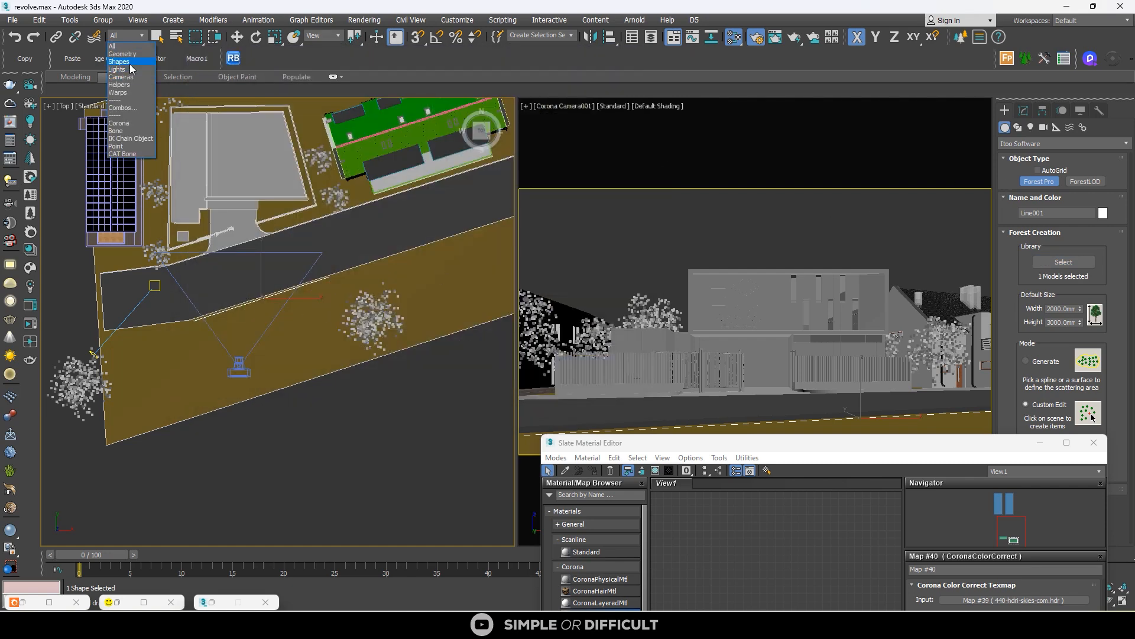
click(131, 63)
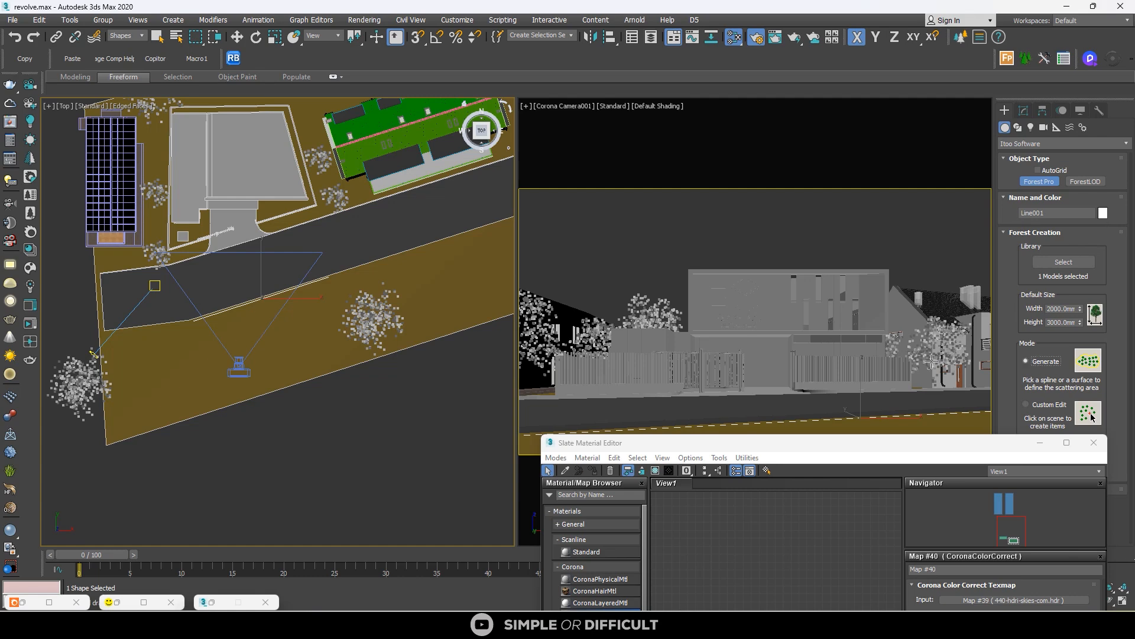
scroll(112, 328, up, 6)
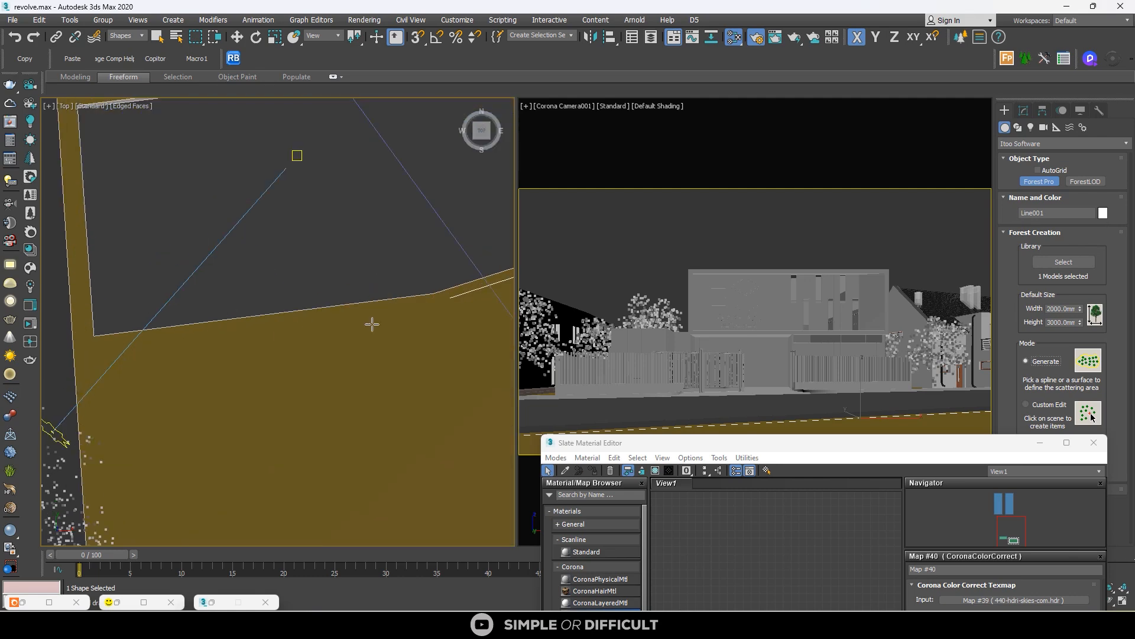
click(16, 36)
scroll(201, 274, down, 3)
middle_drag(192, 304, 99, 332)
scroll(230, 309, up, 5)
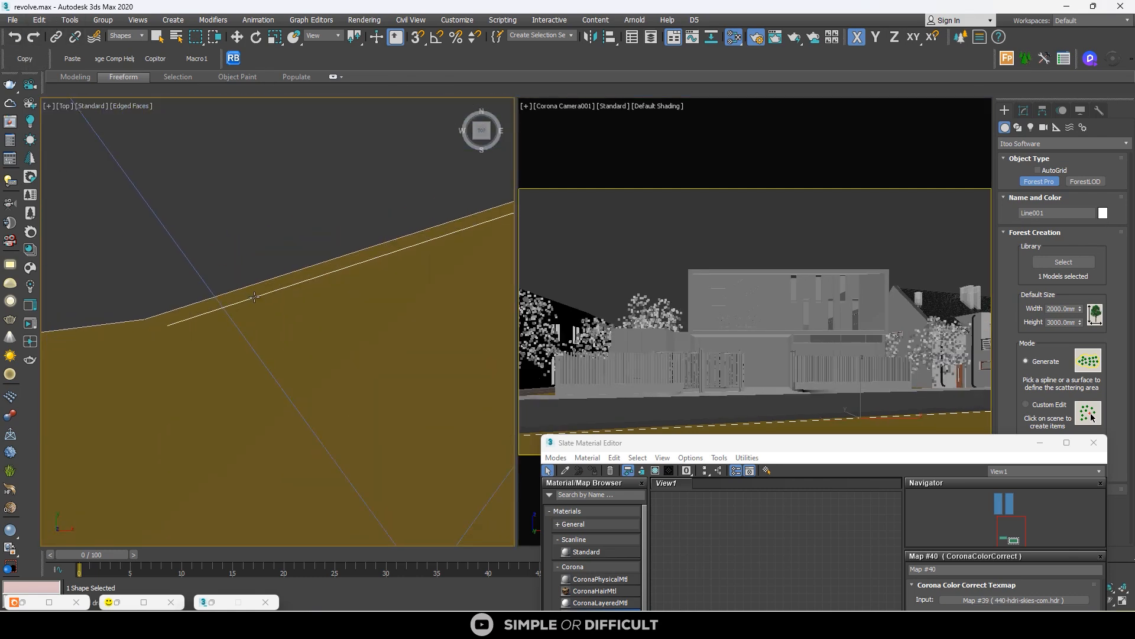
click(544, 290)
click(566, 365)
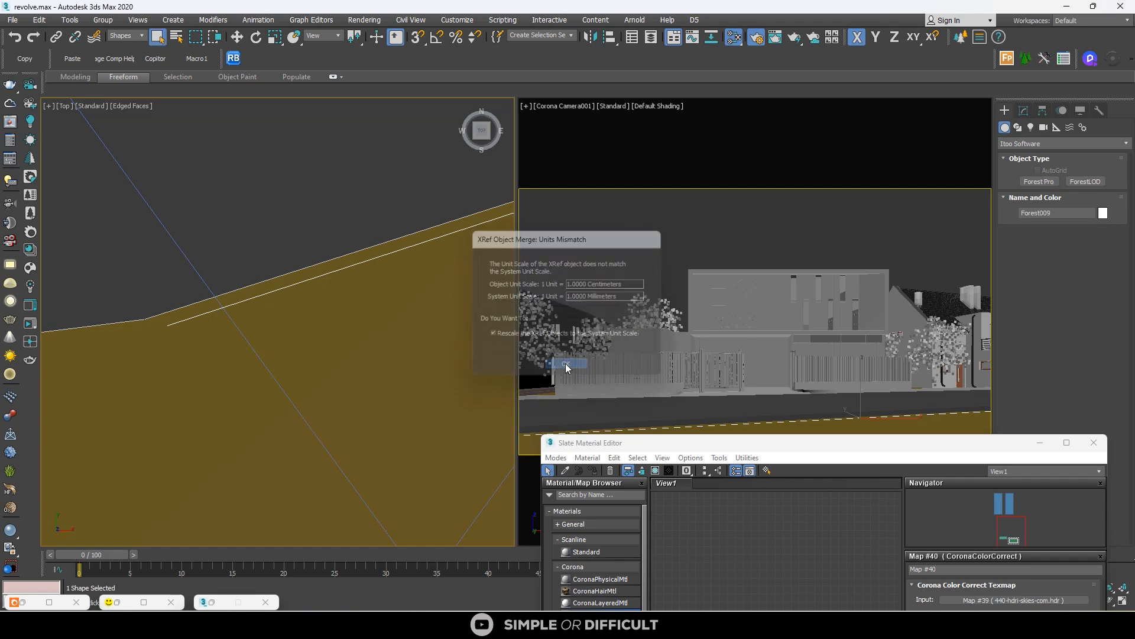
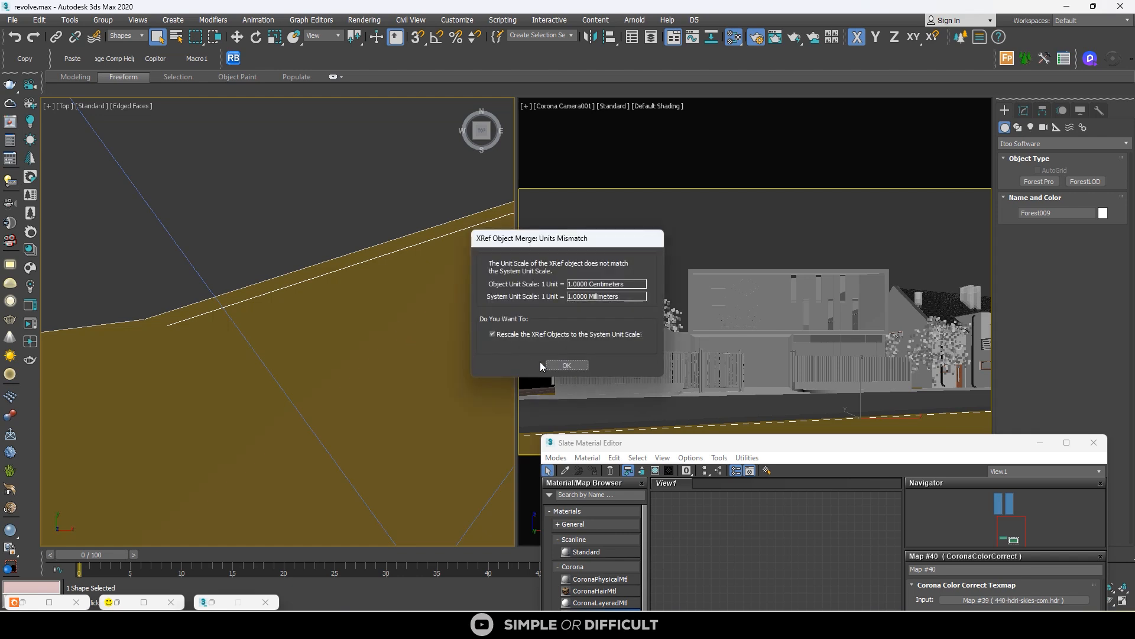
click(567, 364)
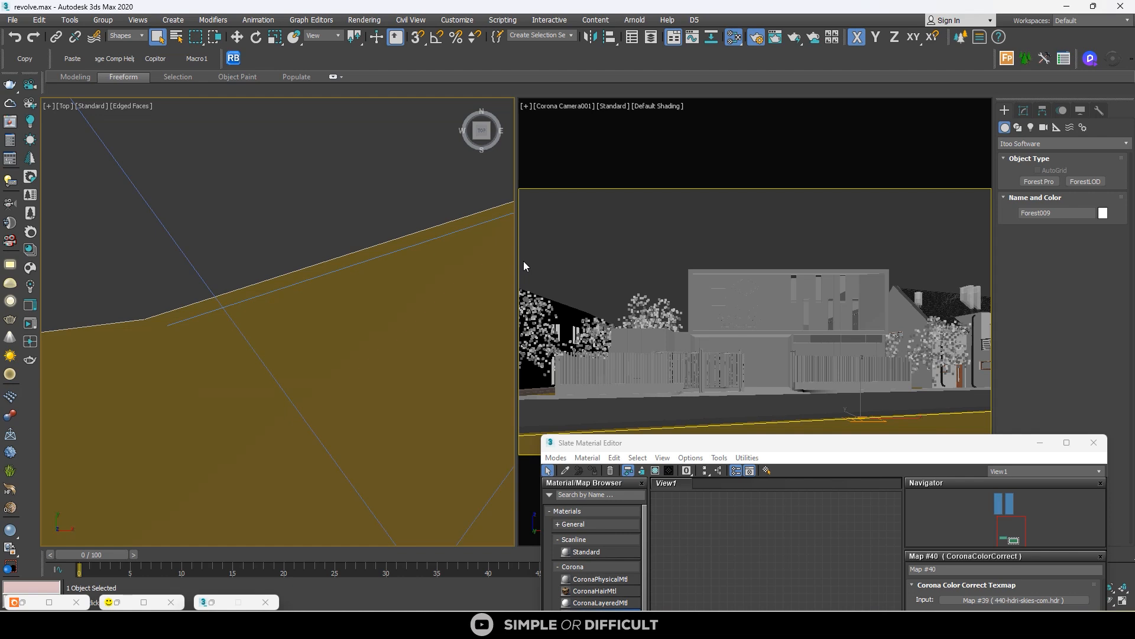
Step: Set the hedge forest's distribution mode to Image and its density X units to 4500 mm
scroll(306, 259, down, 5)
click(1026, 110)
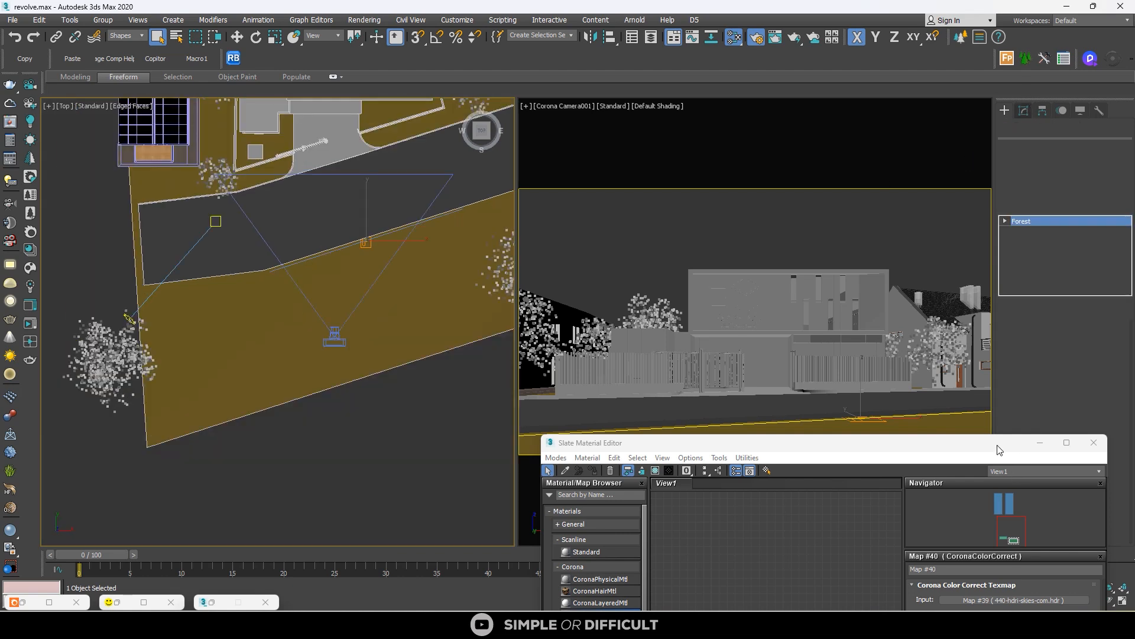
click(1049, 348)
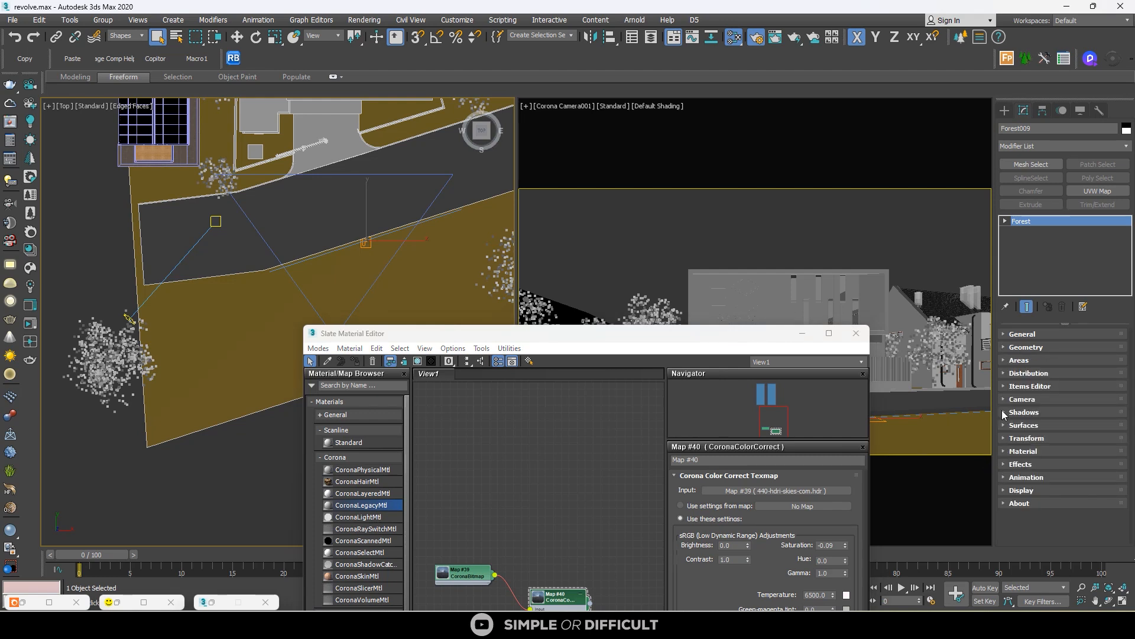
click(1004, 373)
click(1064, 362)
click(1067, 375)
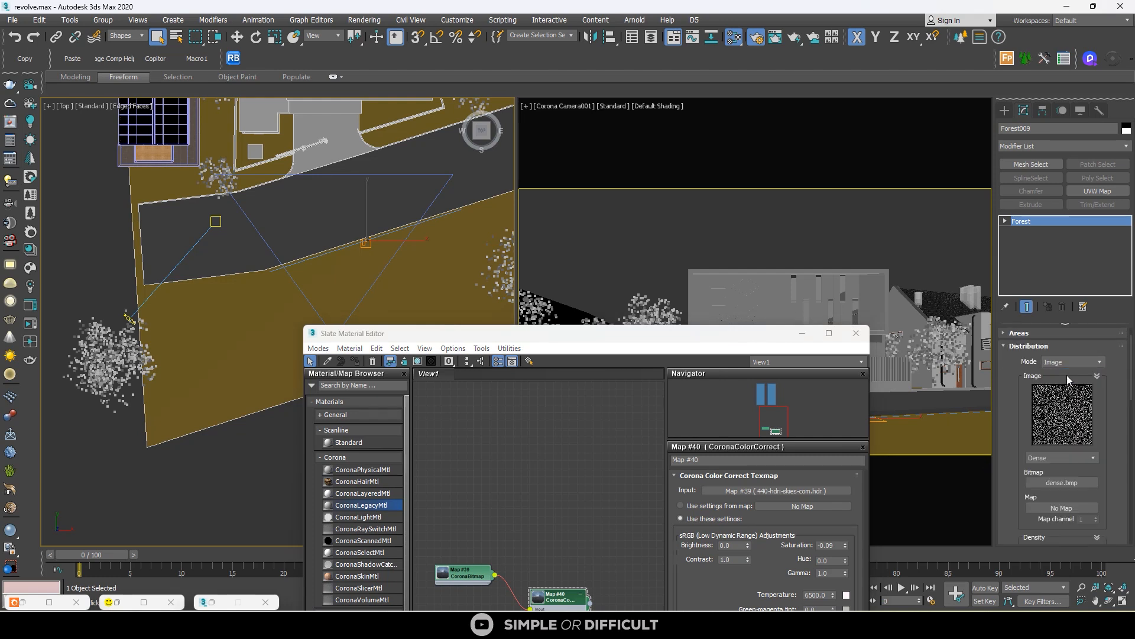
scroll(1089, 488, down, 2)
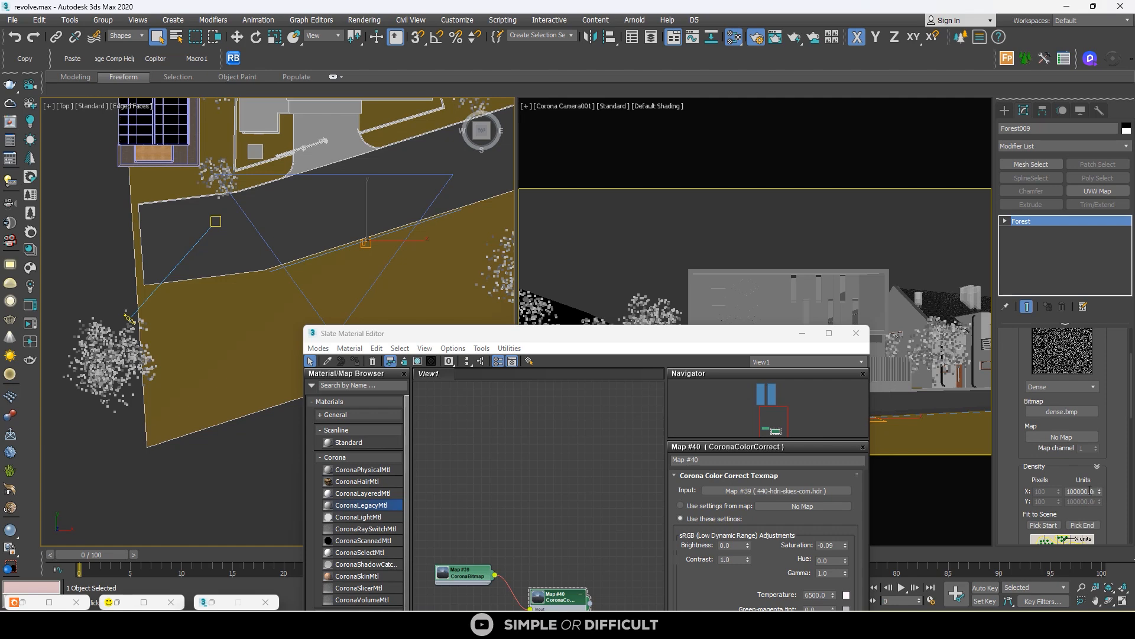
double_click(1084, 492)
text(4500)
key(Return)
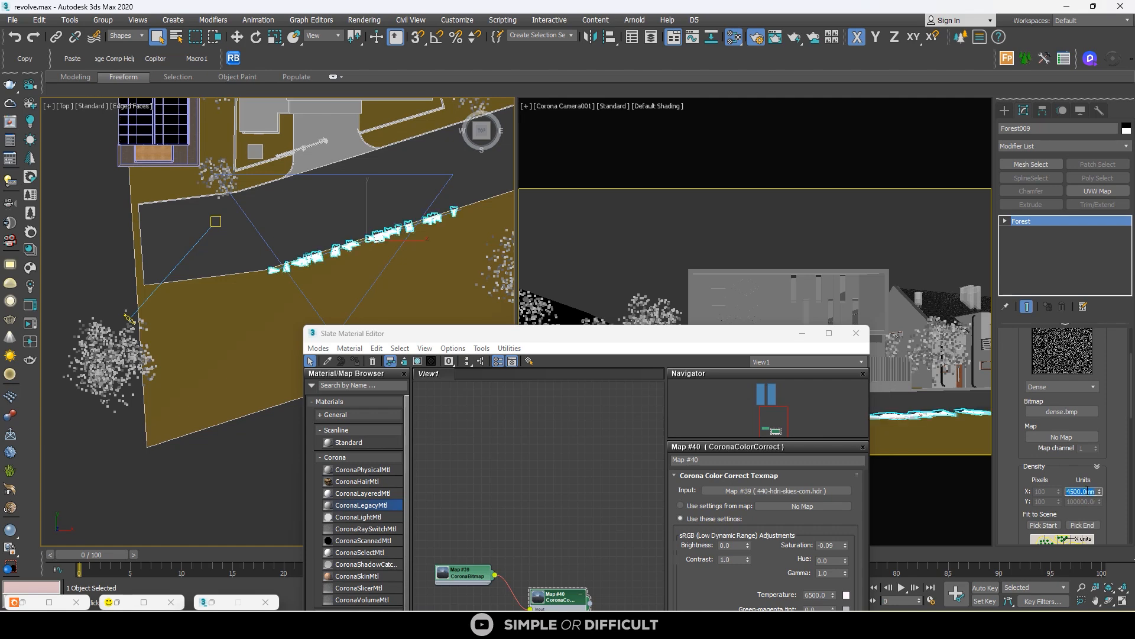
Step: Start the interactive Corona render to check the hedge along the road
click(144, 602)
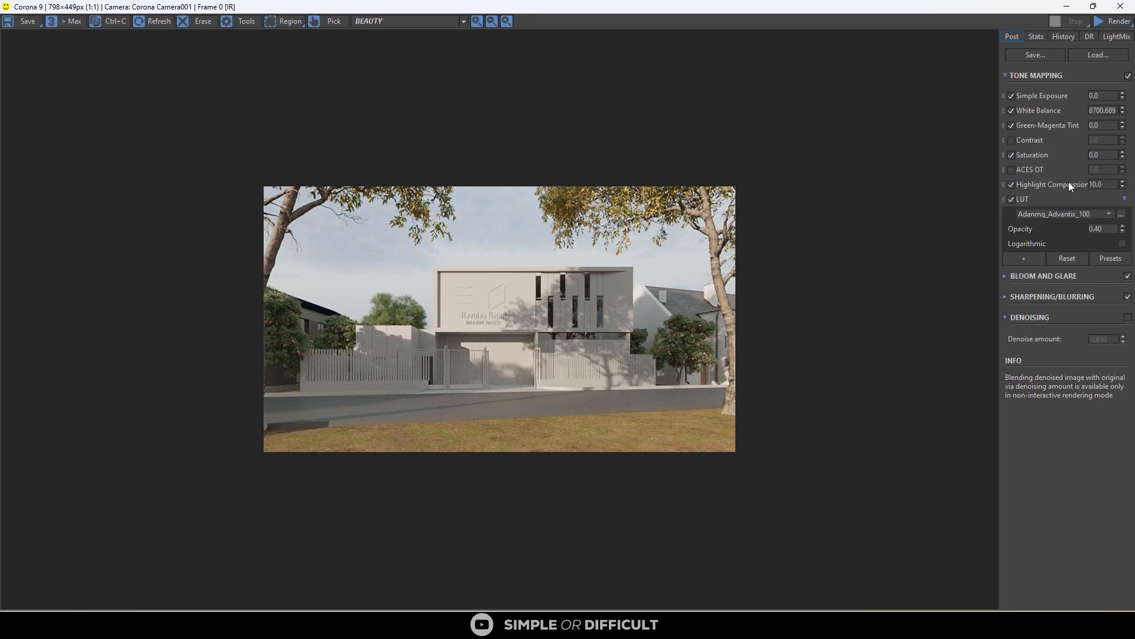
click(1103, 24)
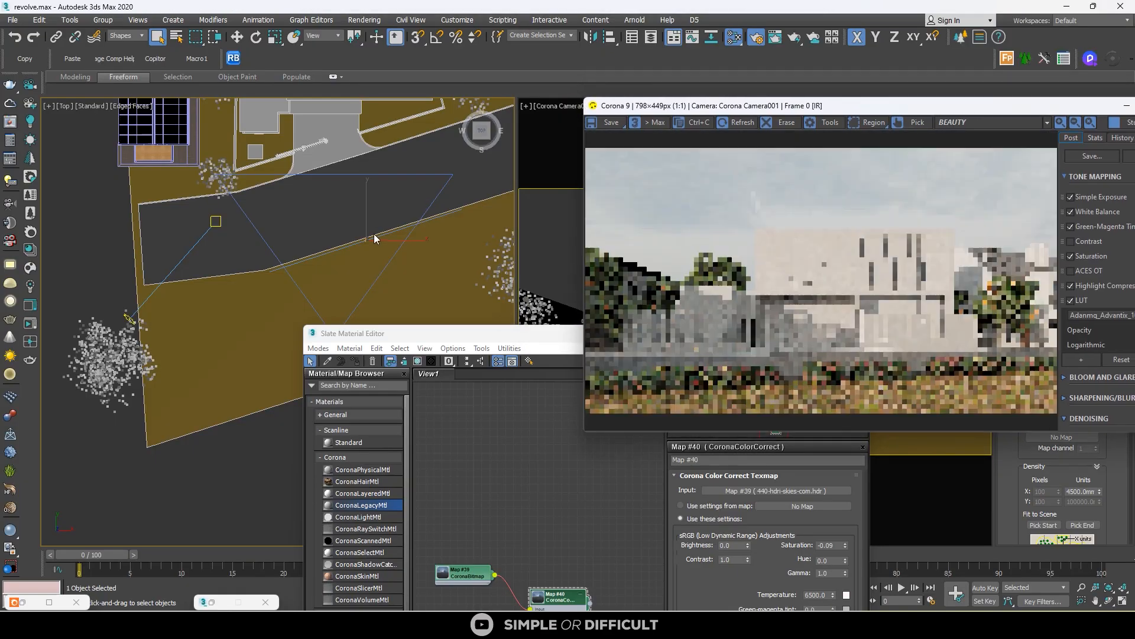
key(w)
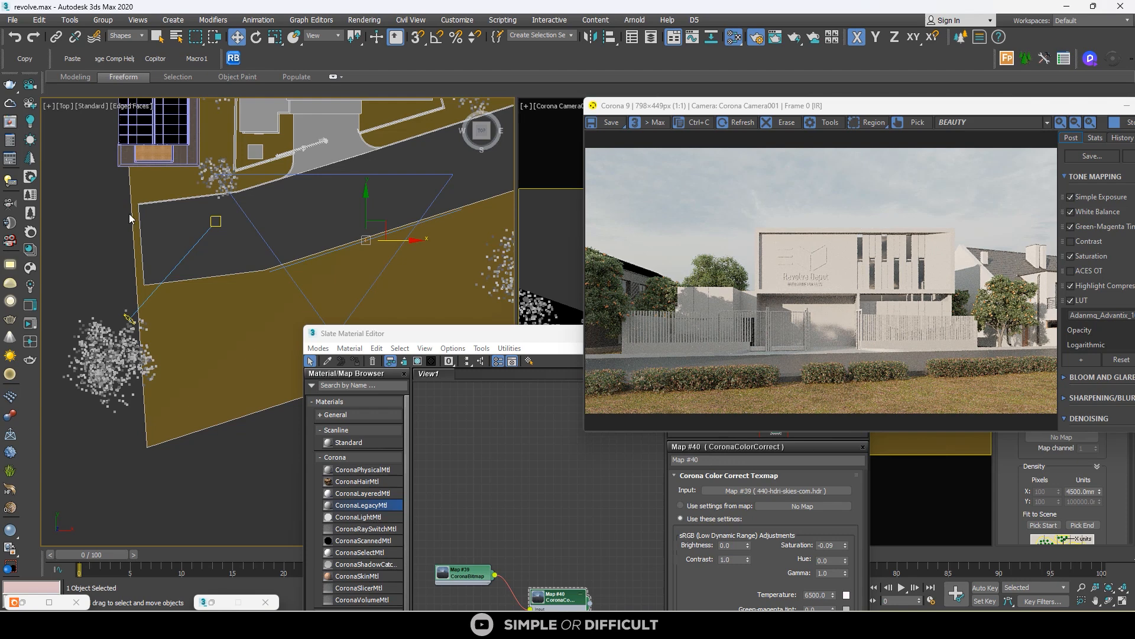
Step: Unhide all objects without unhiding the layers, and check the trees and hedge together in the render
right_click(112, 219)
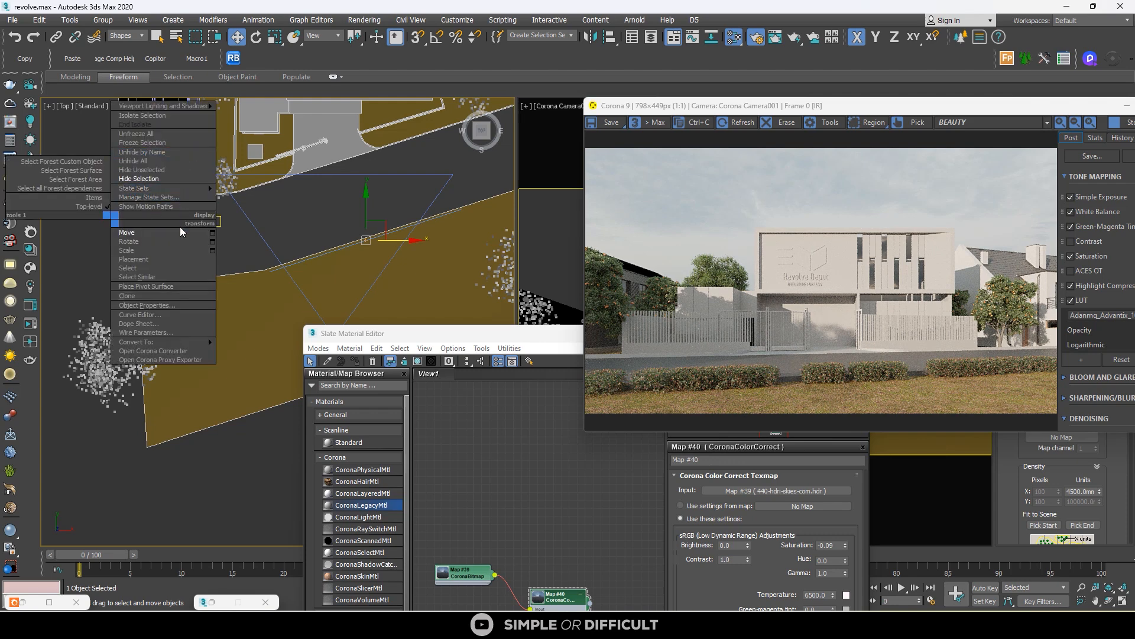
click(135, 160)
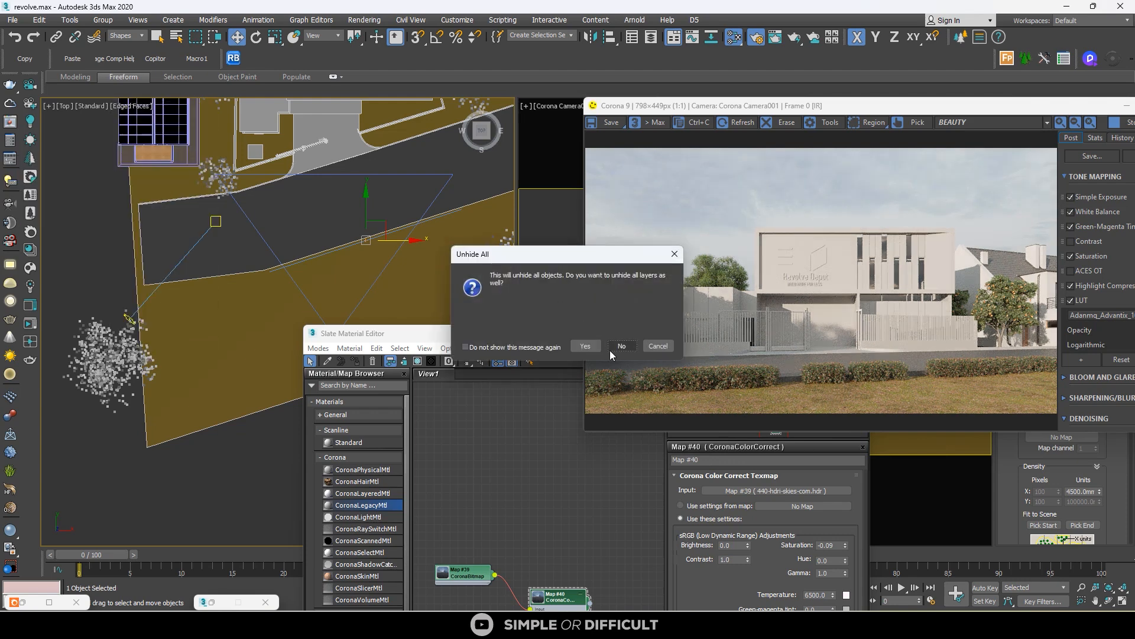
click(610, 347)
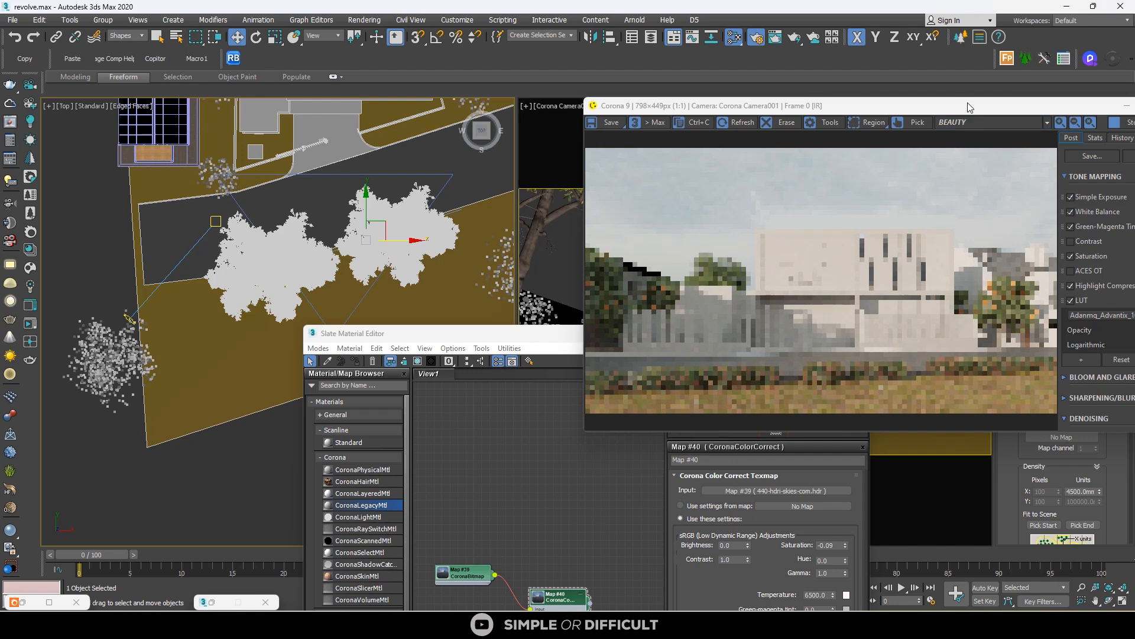
drag(984, 106, 741, 125)
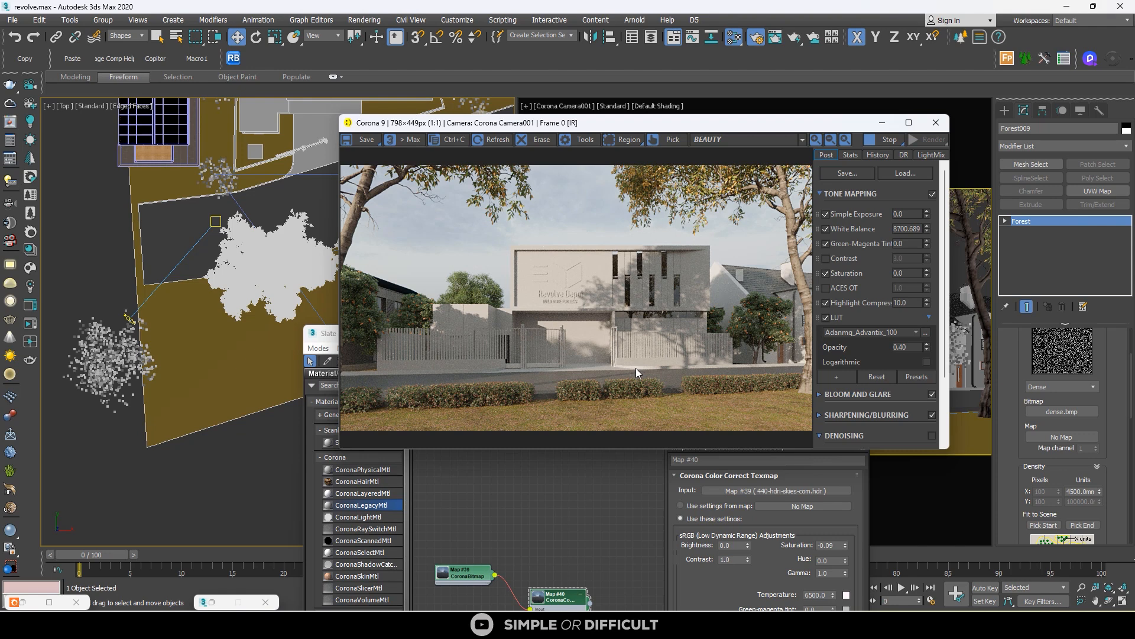
scroll(157, 208, down, 1)
scroll(258, 167, up, 3)
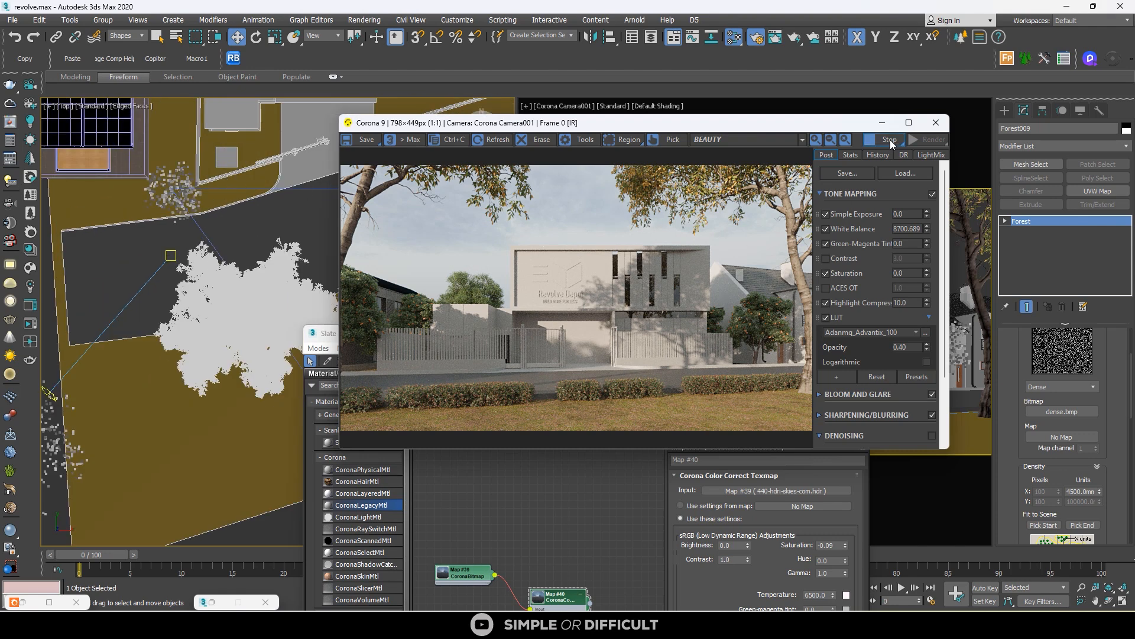
Step: Draw a Line spline along the curved roadside edge of the grass strip in front of the fence in the top view
click(1005, 110)
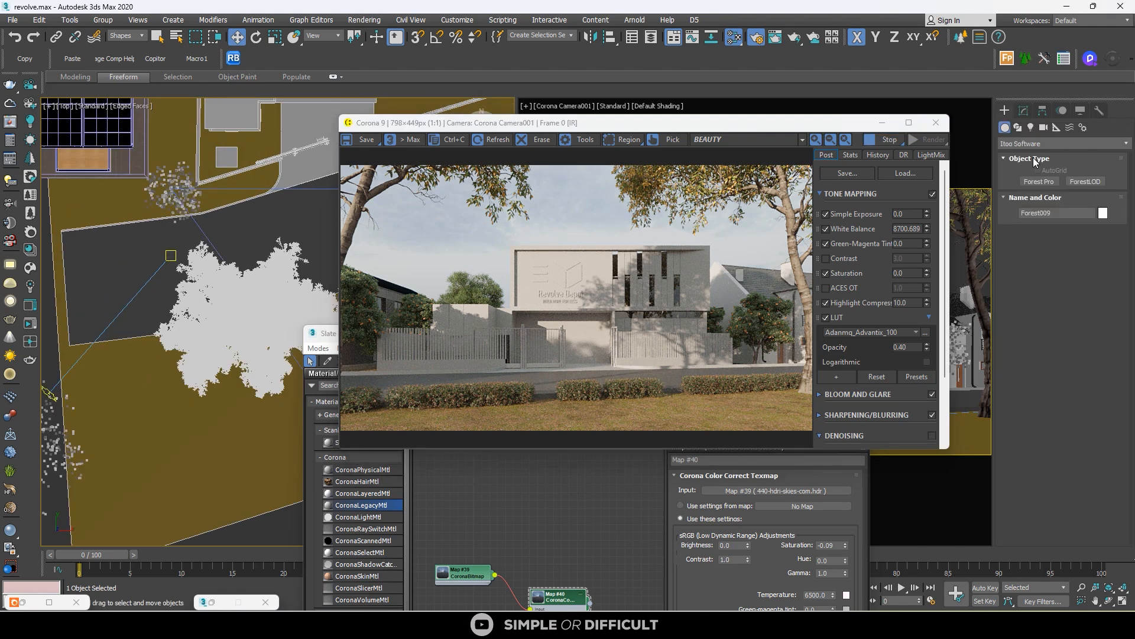
click(1018, 127)
click(1039, 191)
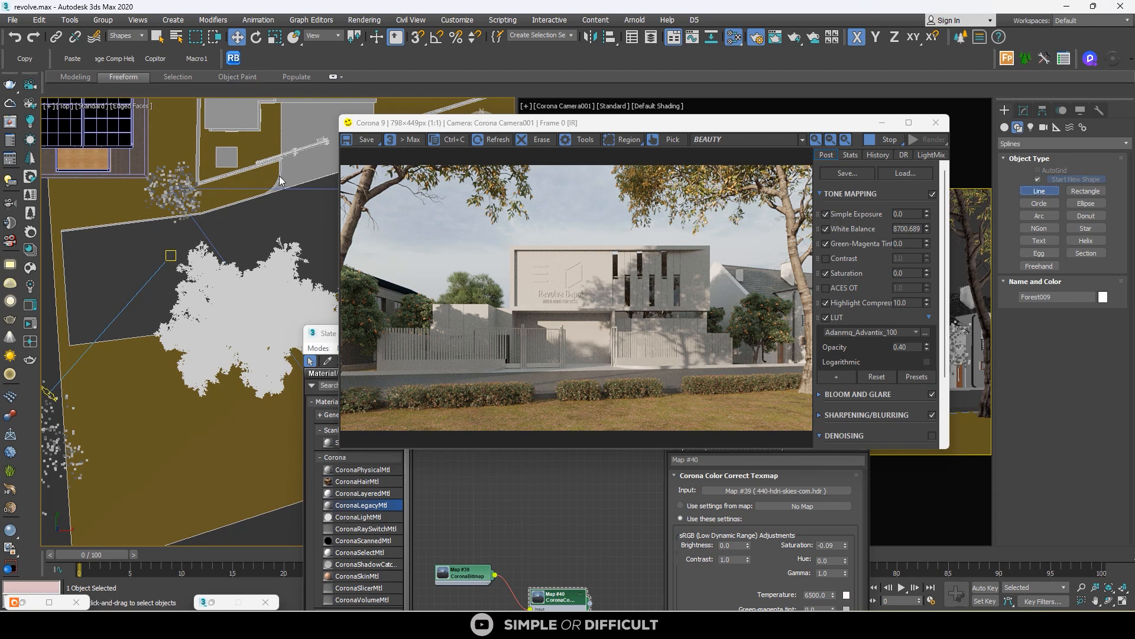
scroll(283, 174, up, 3)
scroll(283, 171, up, 2)
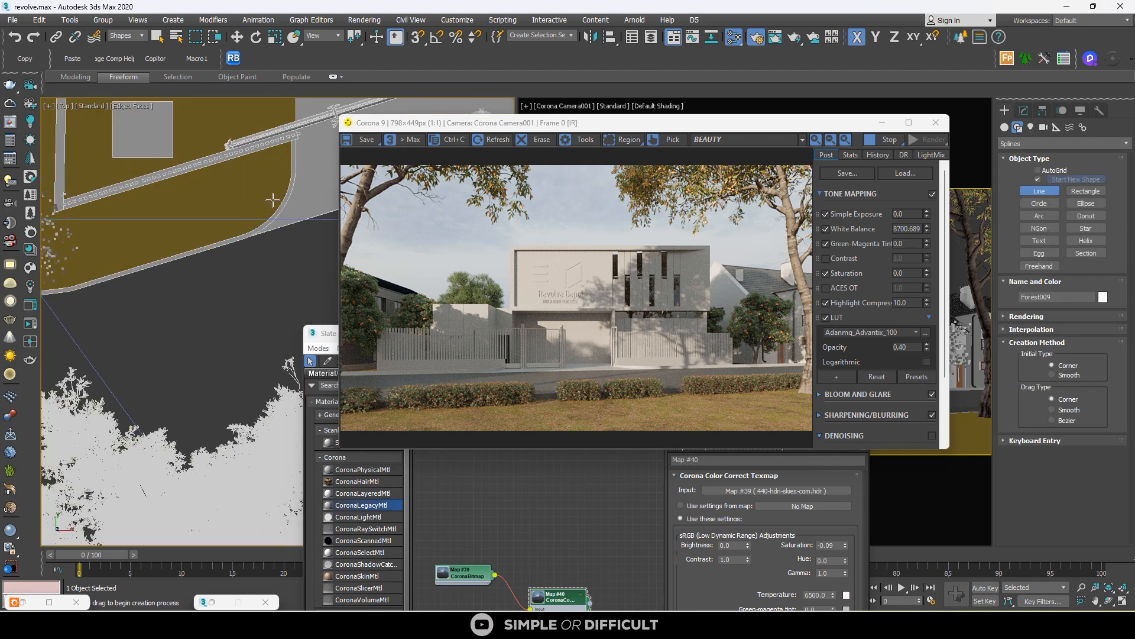
click(281, 155)
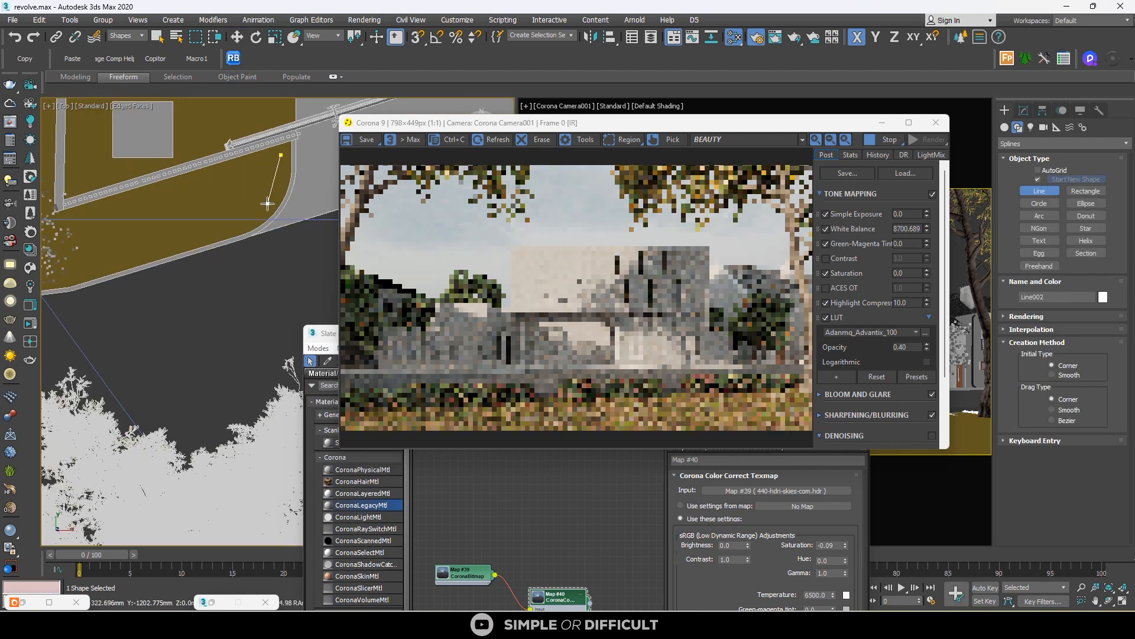
click(268, 203)
click(235, 226)
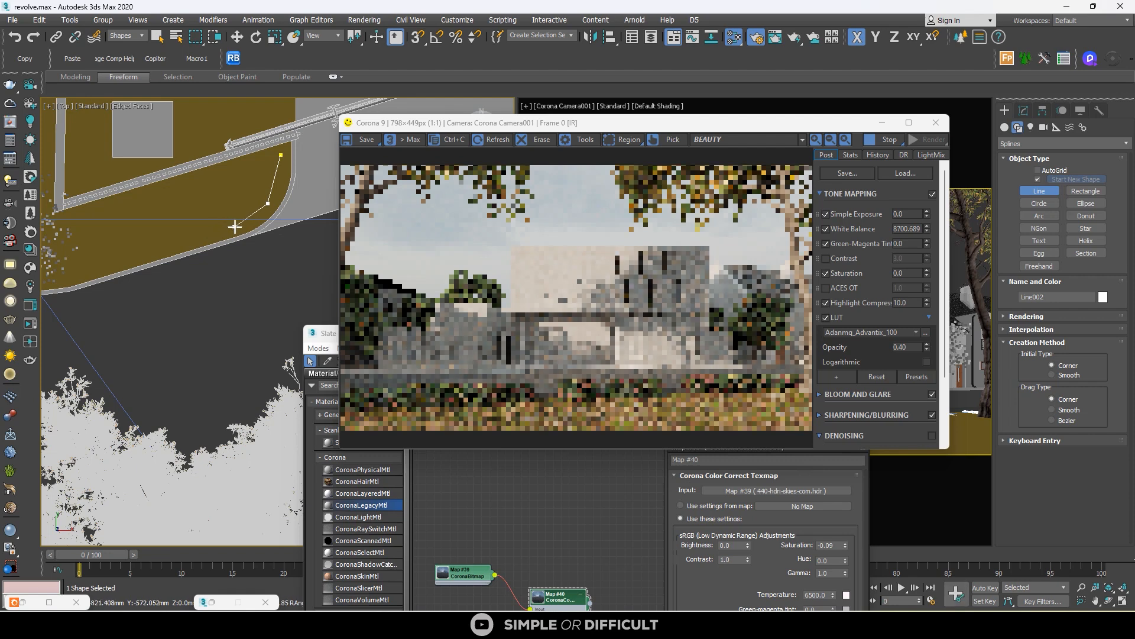
middle_drag(70, 286, 249, 244)
click(122, 258)
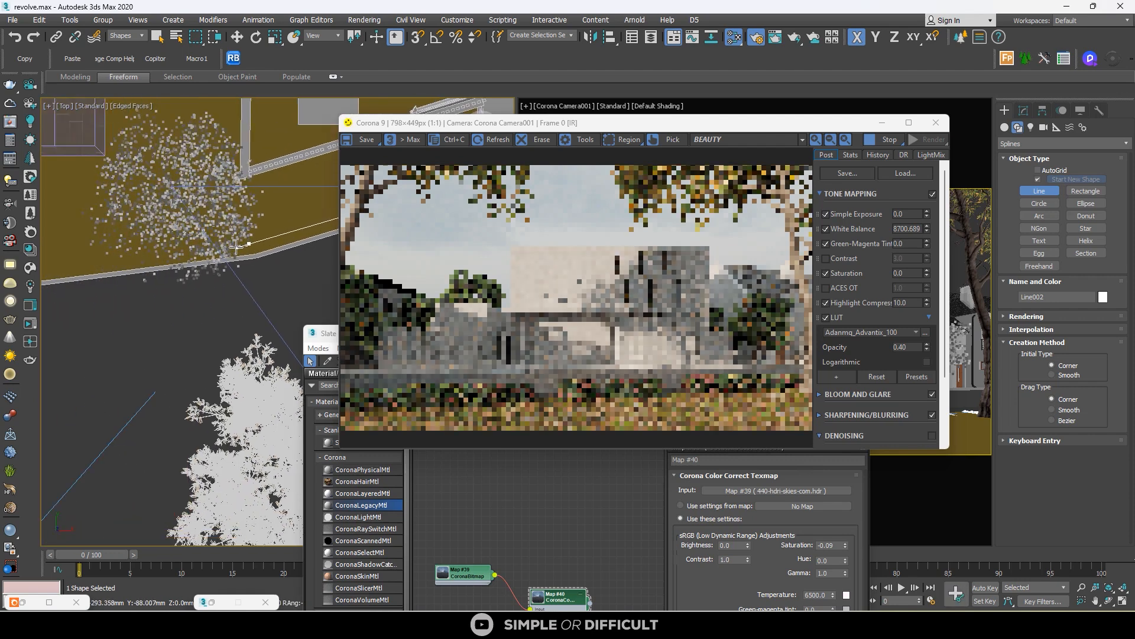
scroll(98, 261, down, 5)
right_click(98, 261)
scroll(239, 222, up, 4)
key(w)
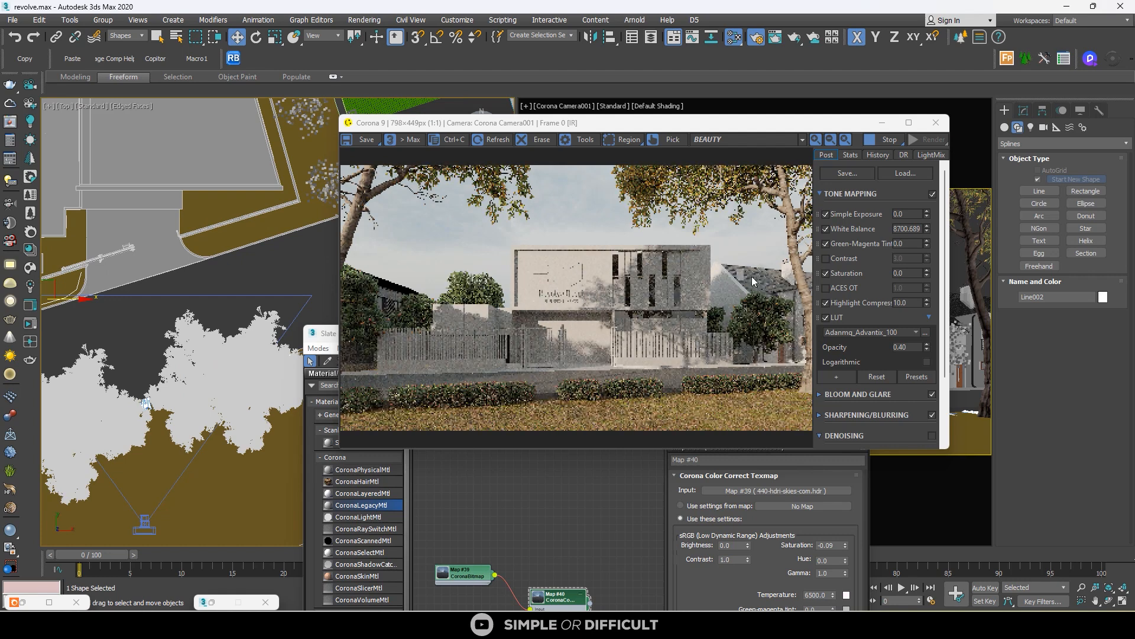
Step: Stop the interactive render, set the selection filter to All, and select the existing hedge forest
click(875, 144)
scroll(148, 340, down, 5)
scroll(140, 346, up, 8)
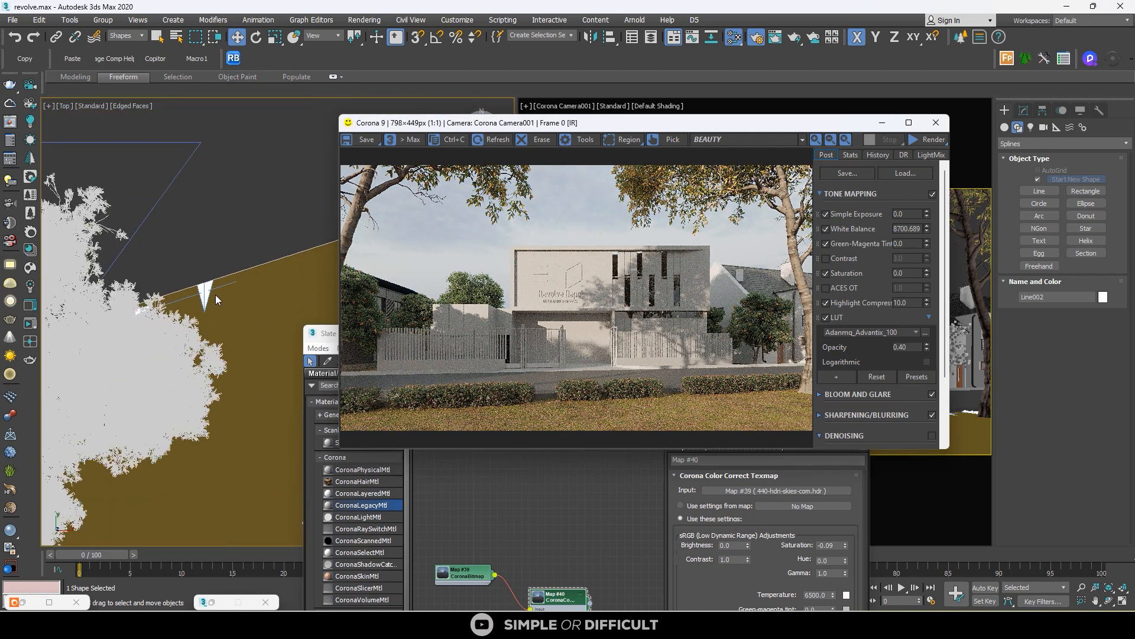
click(207, 298)
click(133, 36)
click(120, 45)
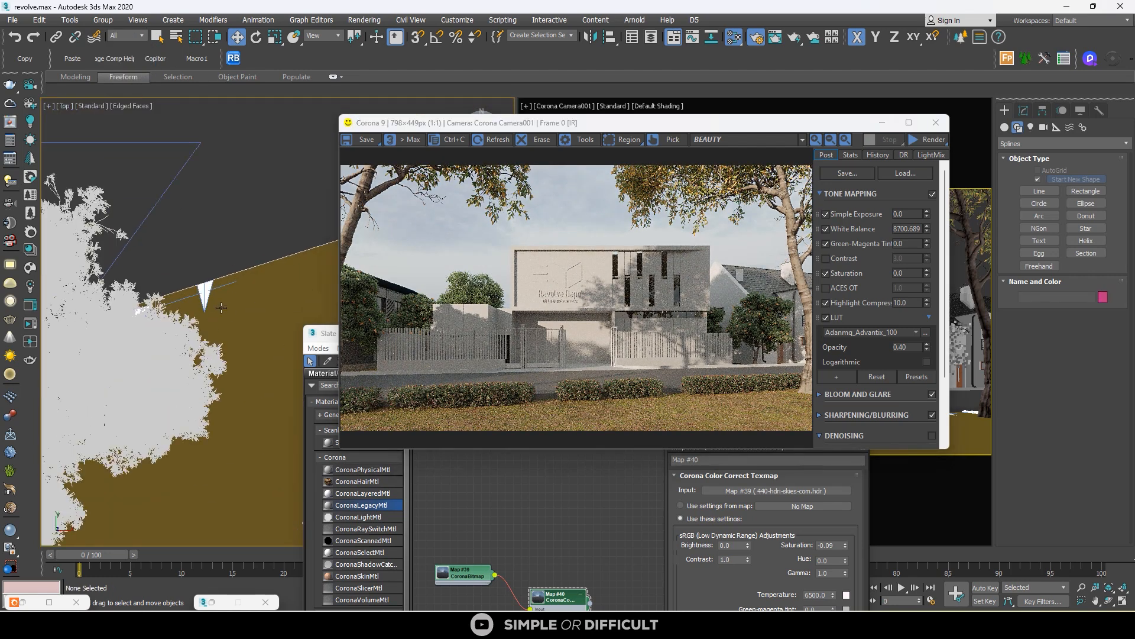
click(206, 302)
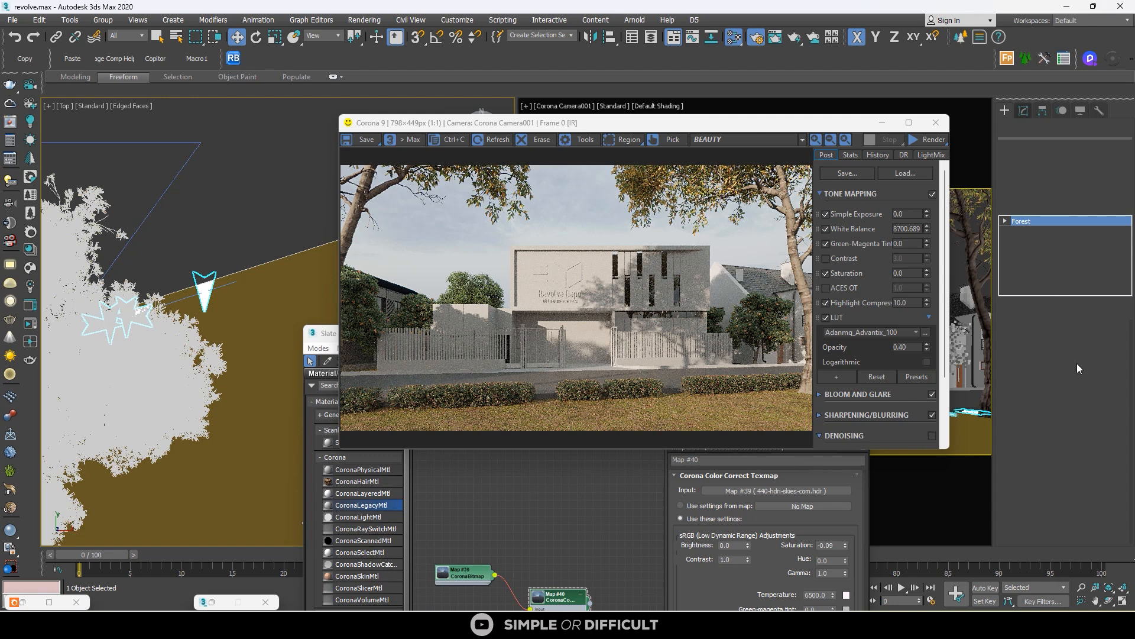
Step: Add a new spline area to the hedge forest and assign the curved spline in front of the fence to it
scroll(1105, 387, up, 4)
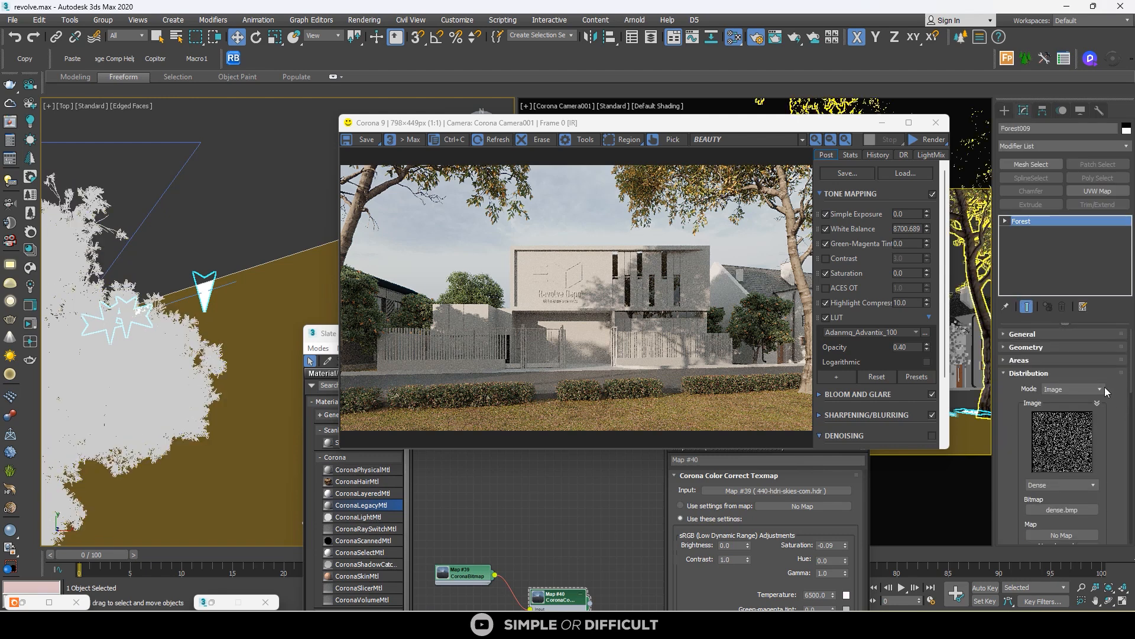
click(1010, 373)
click(1022, 360)
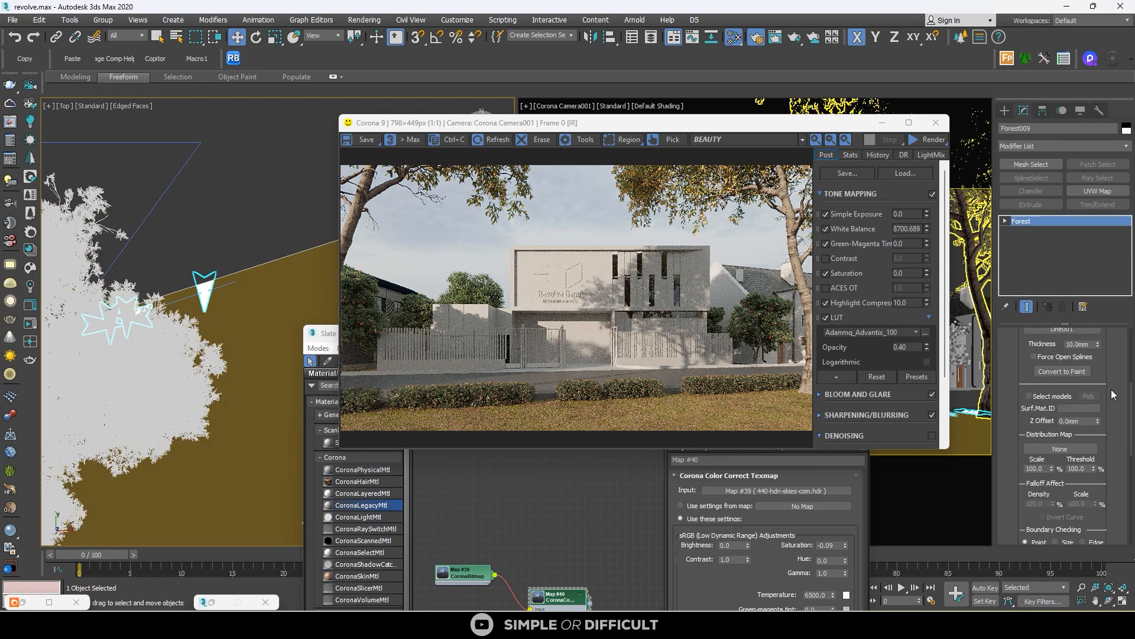
scroll(1109, 387, up, 3)
scroll(1109, 386, up, 1)
click(1023, 403)
scroll(247, 283, down, 7)
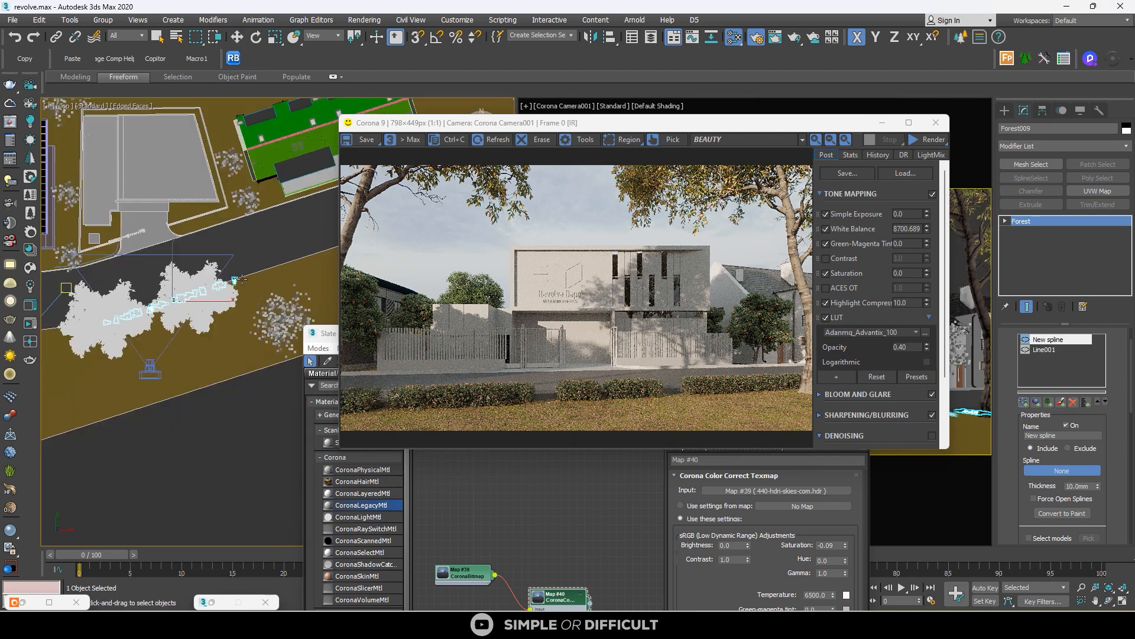
scroll(128, 299, up, 2)
scroll(126, 294, up, 5)
click(211, 323)
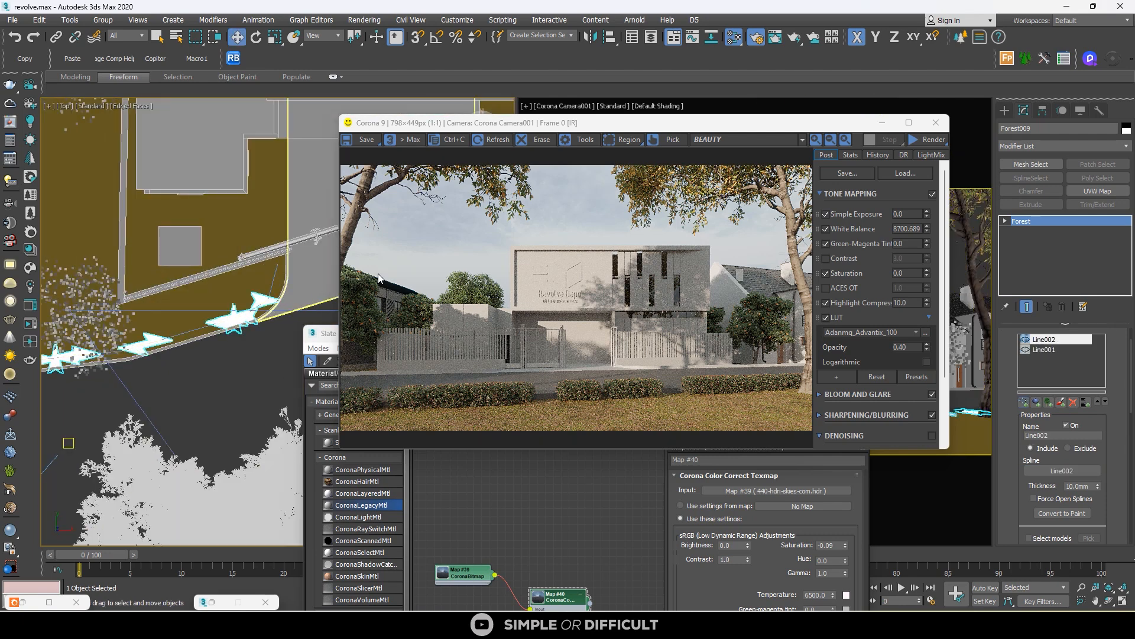
Step: Start the interactive render, move the curved spline slightly toward the fence along Y, and inspect the added hedge in the render
drag(931, 142, 923, 182)
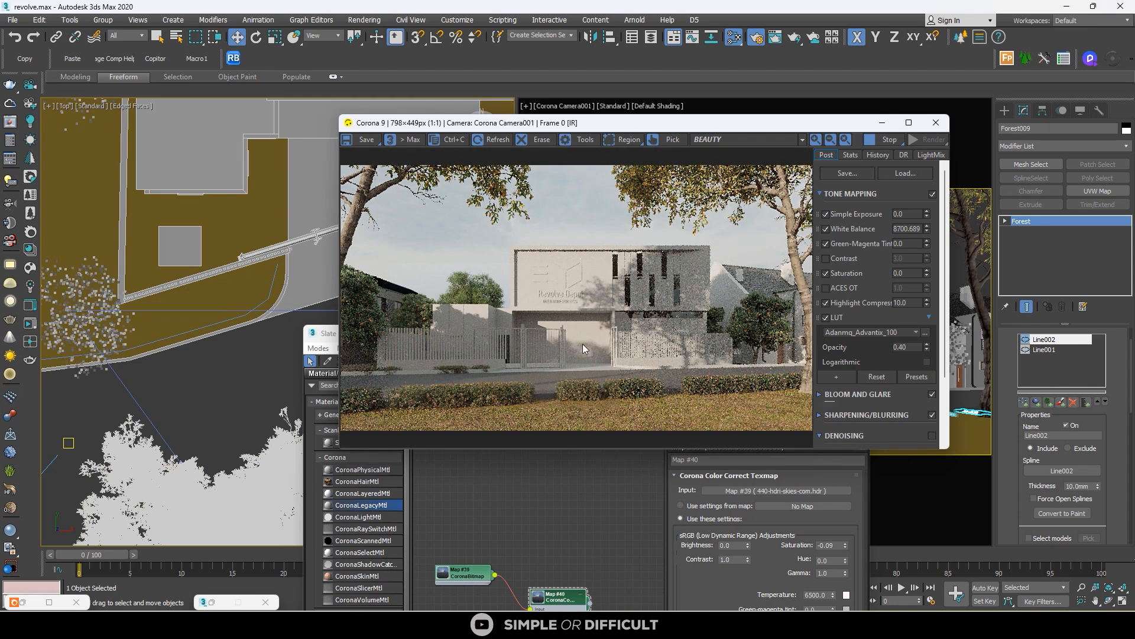
click(1004, 111)
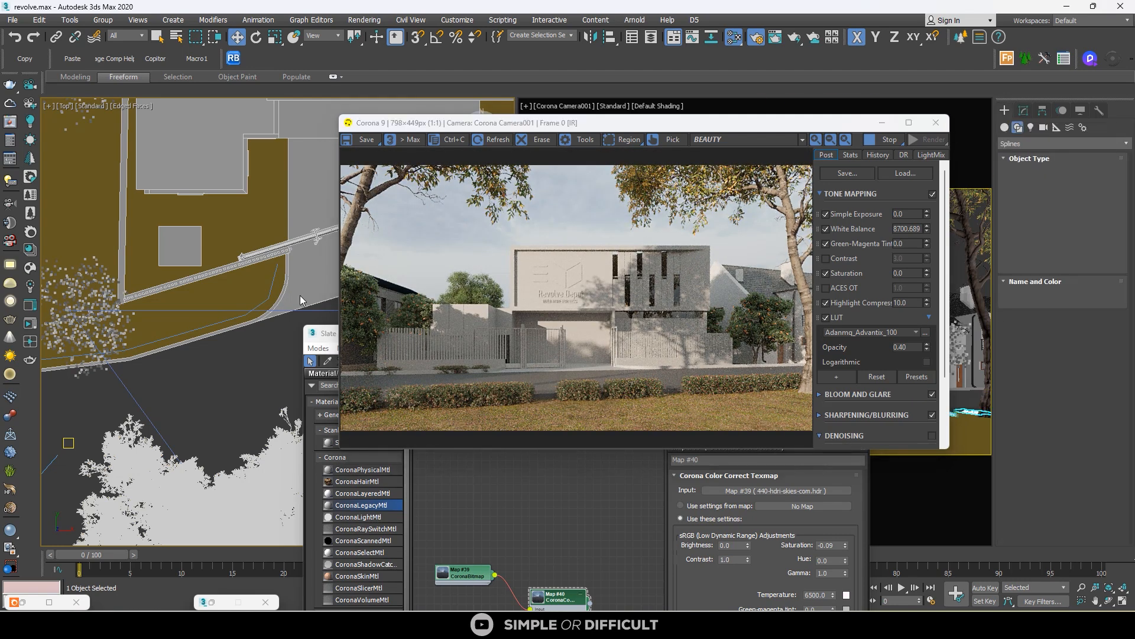
click(1017, 127)
scroll(269, 298, up, 2)
scroll(269, 299, up, 2)
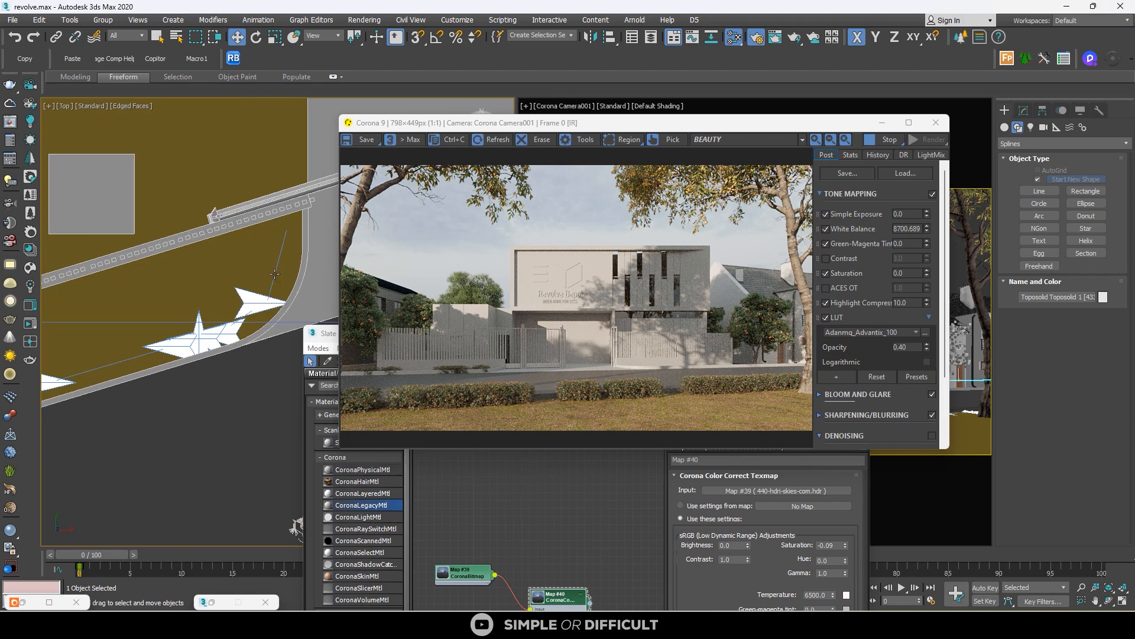
click(164, 327)
drag(105, 302, 95, 288)
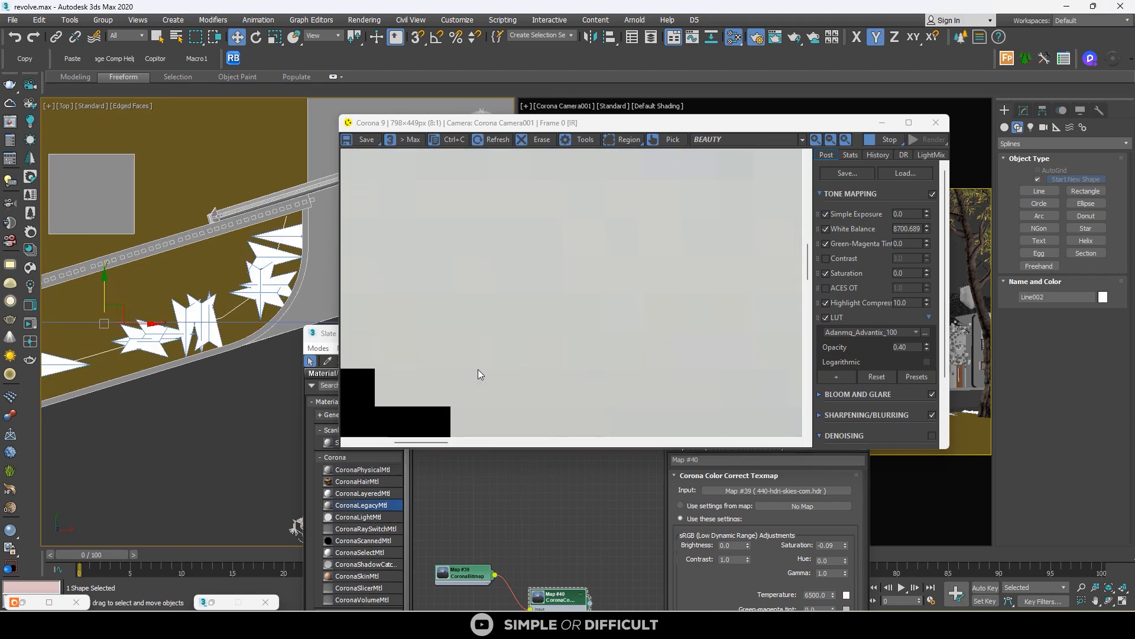
scroll(500, 399, up, 2)
scroll(559, 307, down, 2)
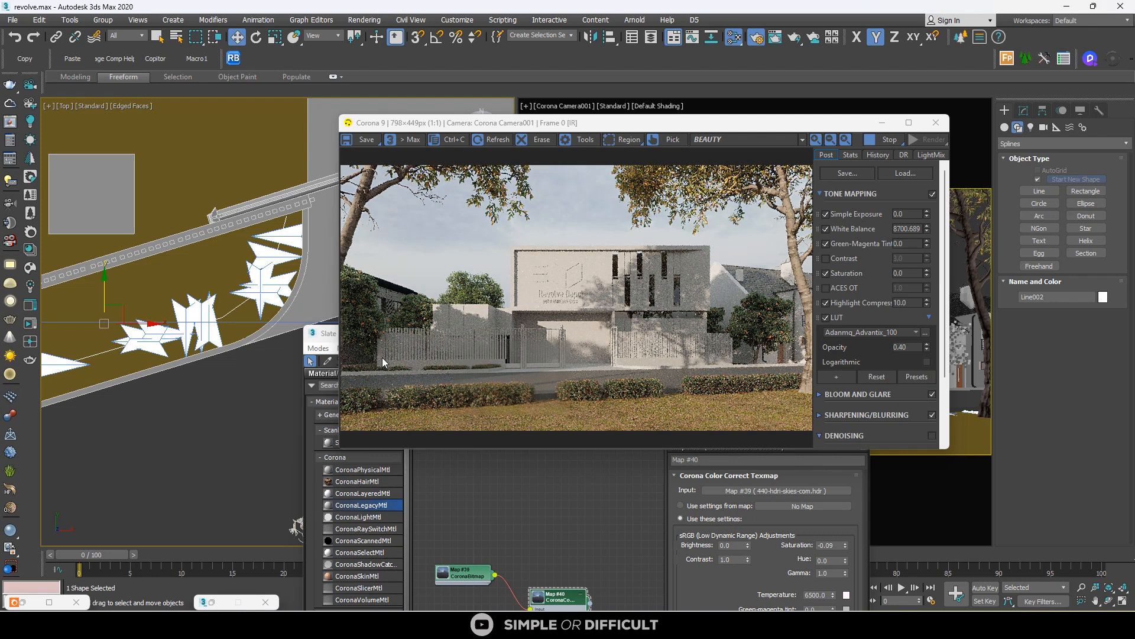
scroll(384, 364, up, 1)
scroll(392, 370, down, 1)
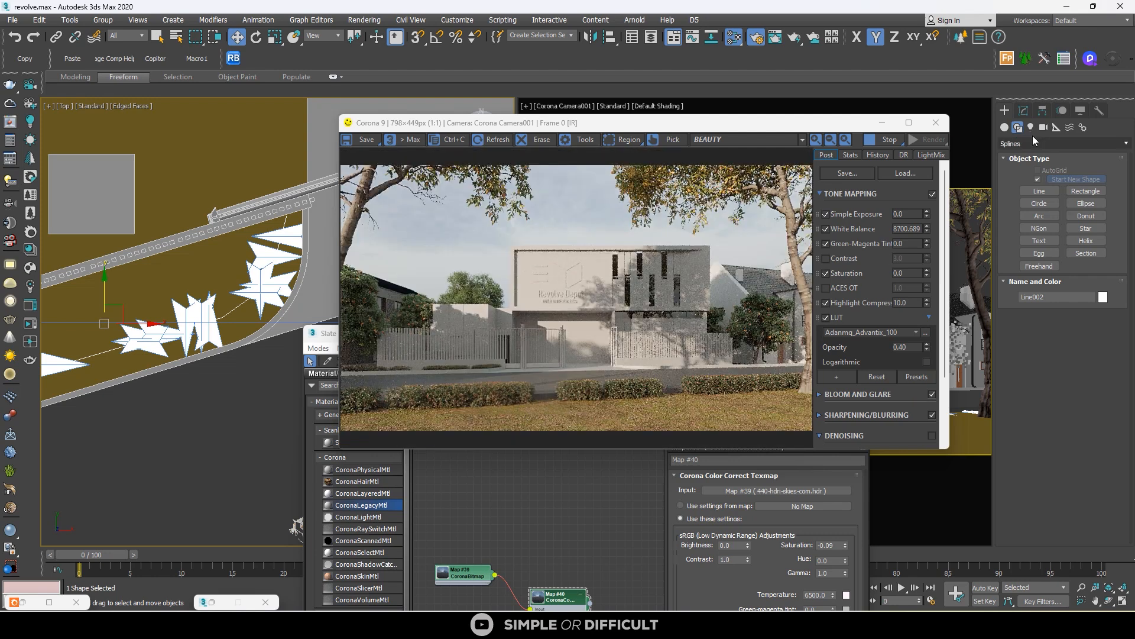
Step: Select the hedge forest and delete the Line002 spline area from its areas
click(1026, 111)
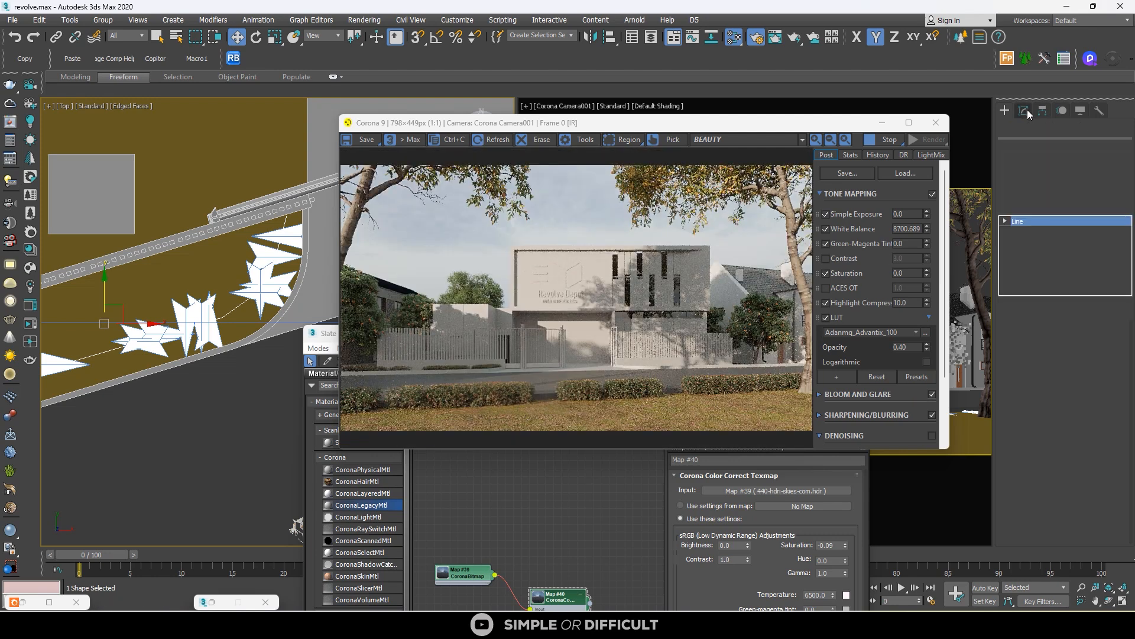
click(192, 339)
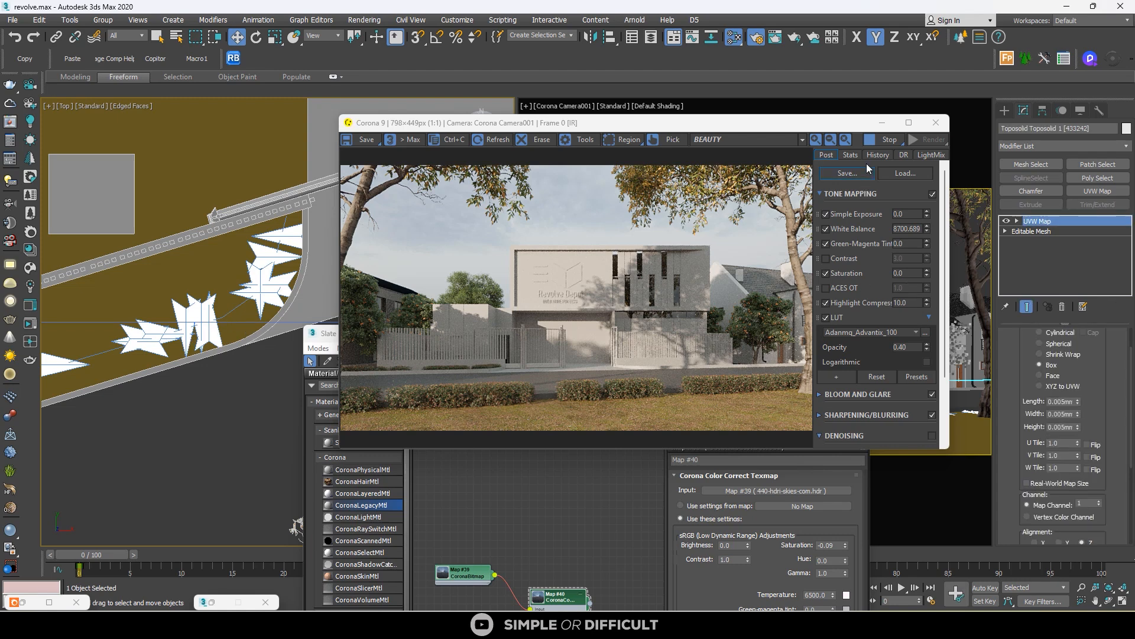
click(983, 179)
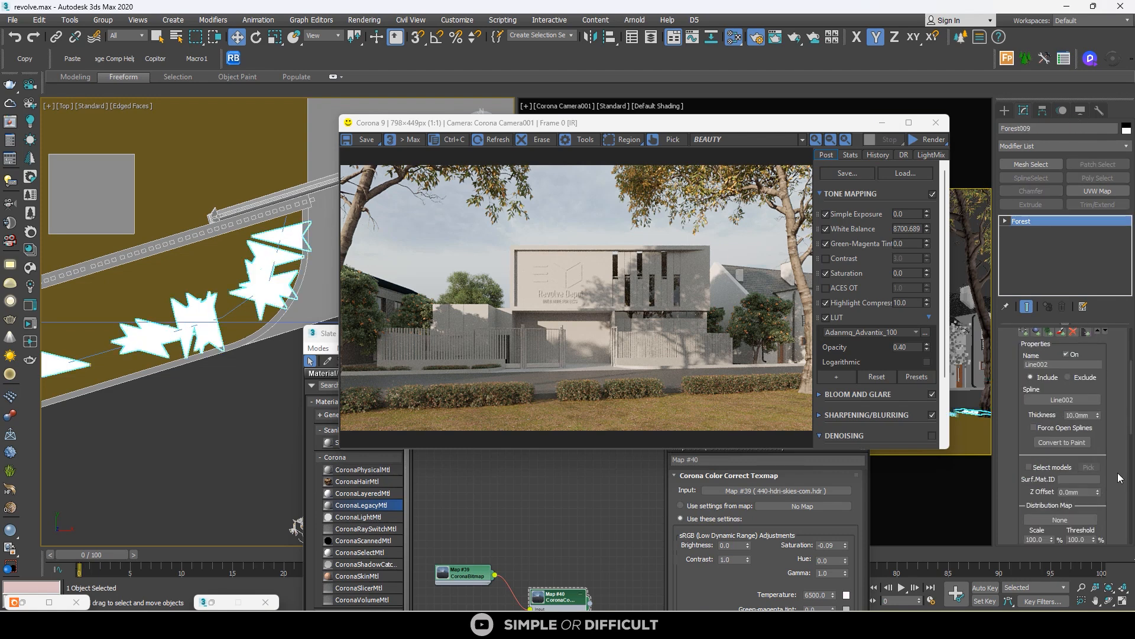
scroll(1118, 468, up, 2)
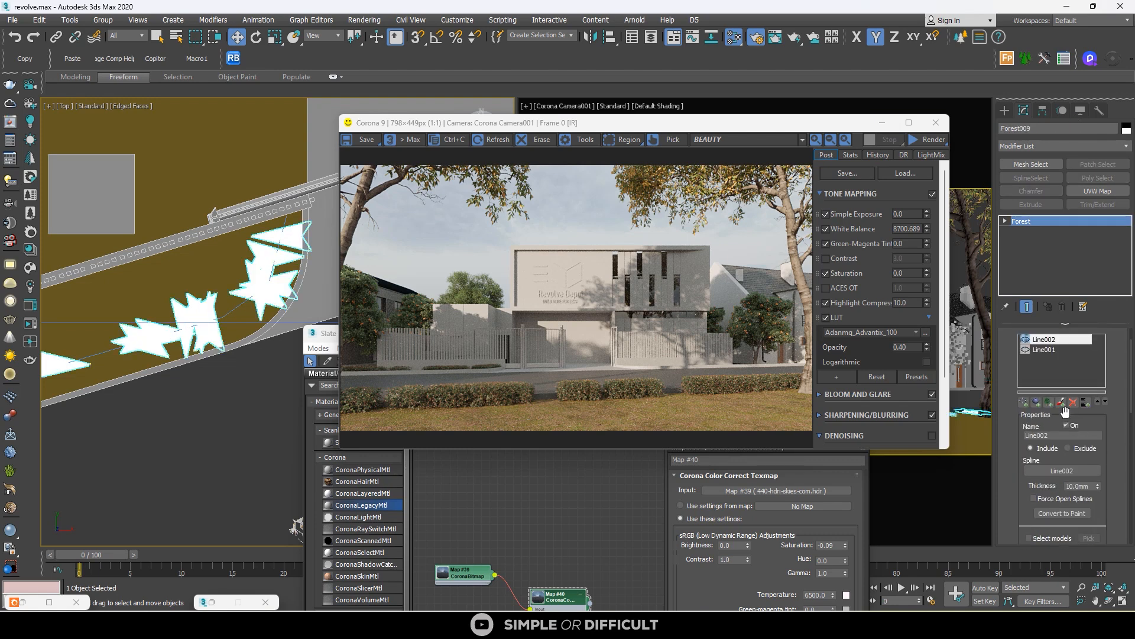
click(1073, 402)
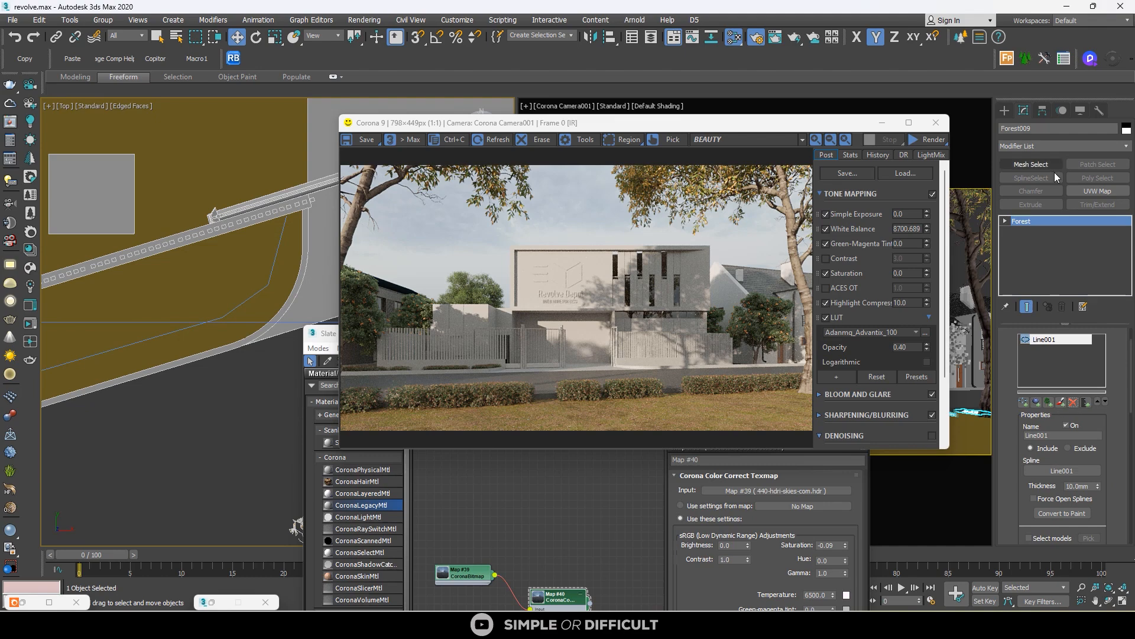
Step: Start a new Forest Pro object and load the Sycamore 100CM preset from the Cut Hedges library
click(1005, 111)
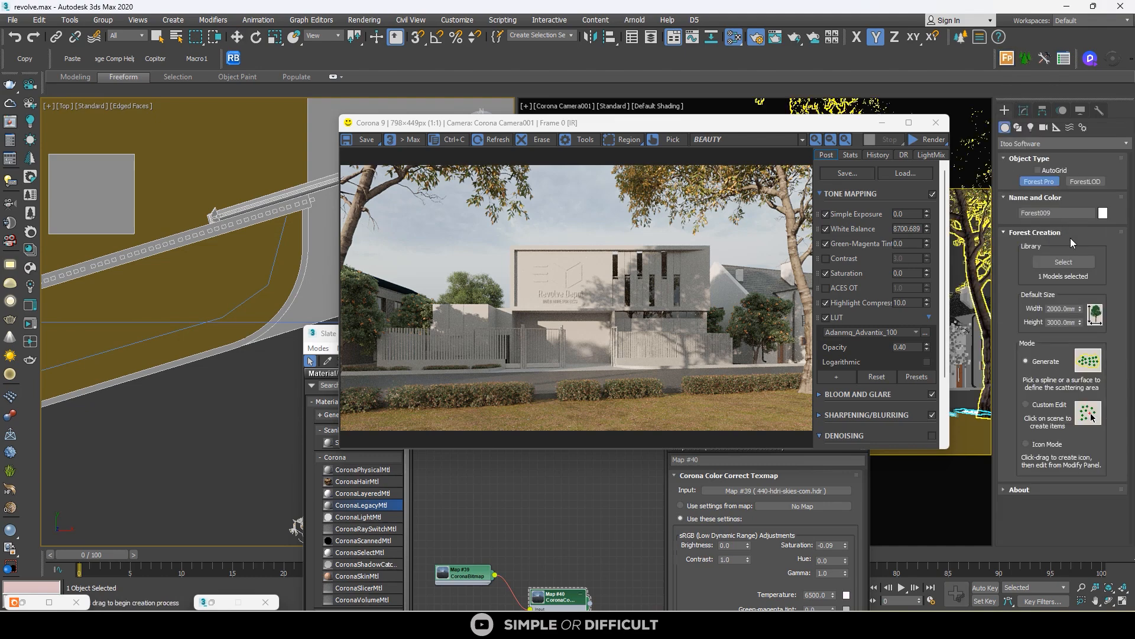
click(1063, 262)
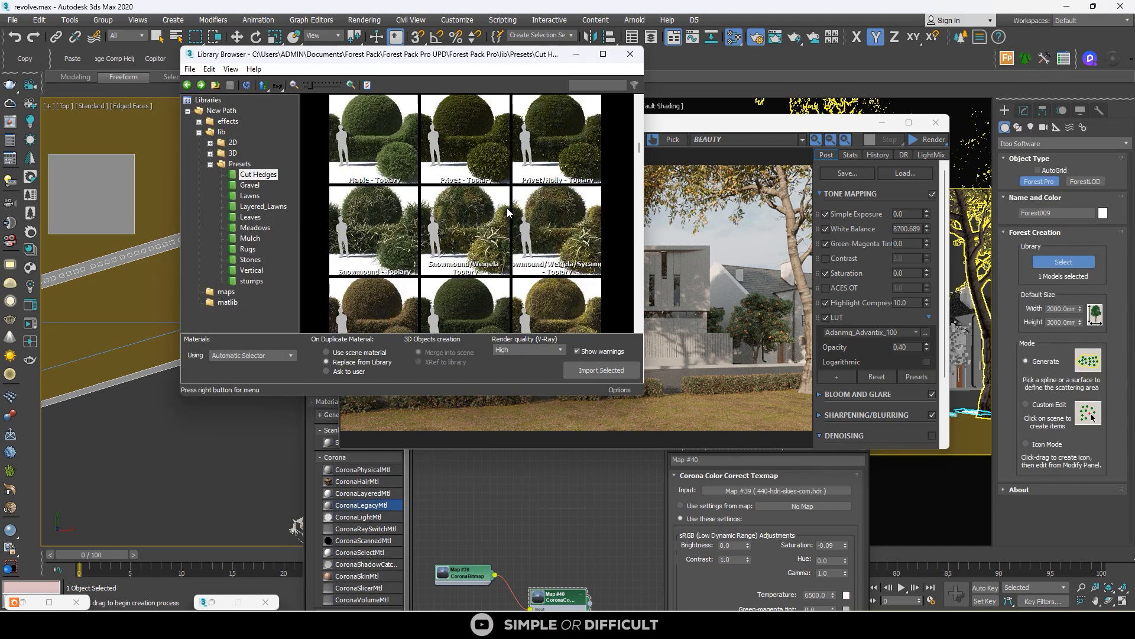
scroll(508, 212, down, 10)
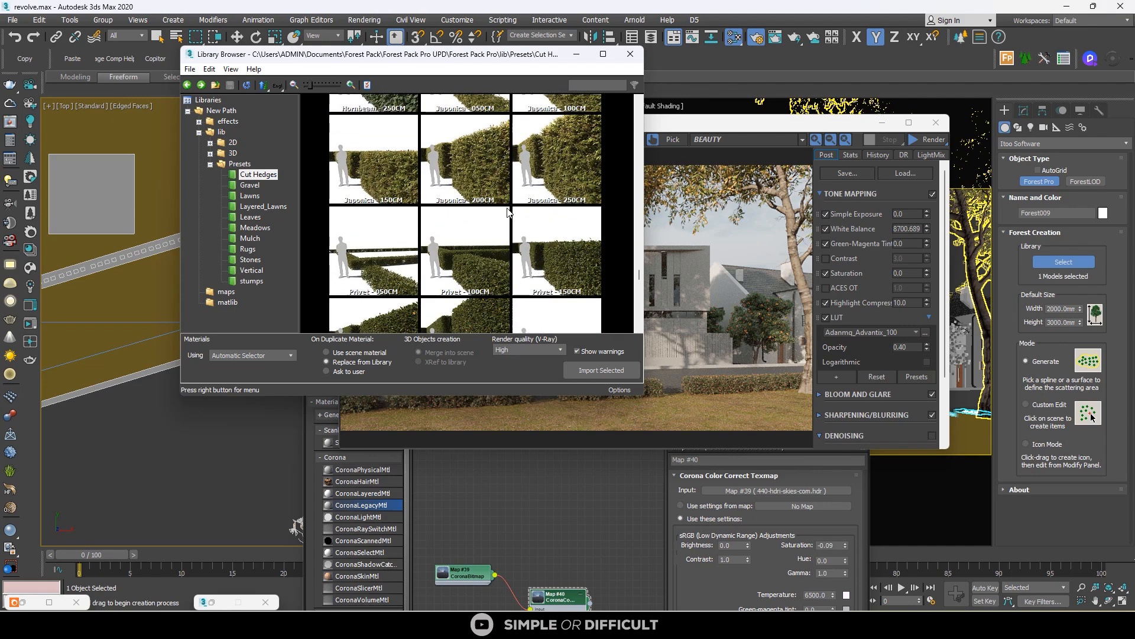
scroll(507, 211, down, 5)
click(556, 219)
click(602, 370)
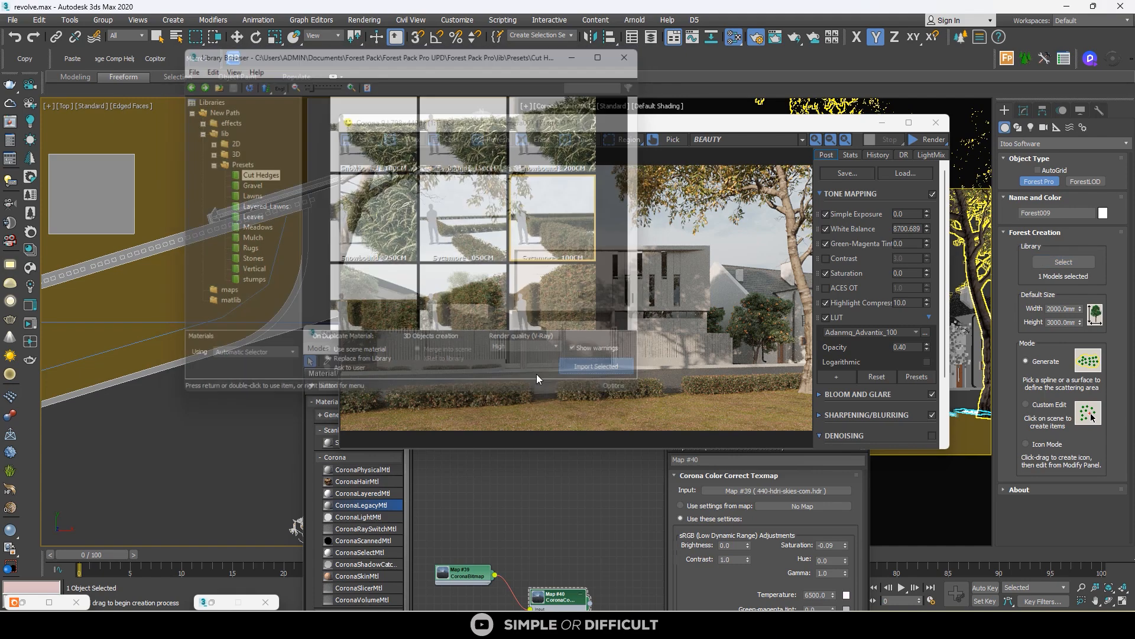
Step: Generate the new hedge on the curved spline in front of the fence, rescaling the XRef objects to the system unit scale
click(170, 330)
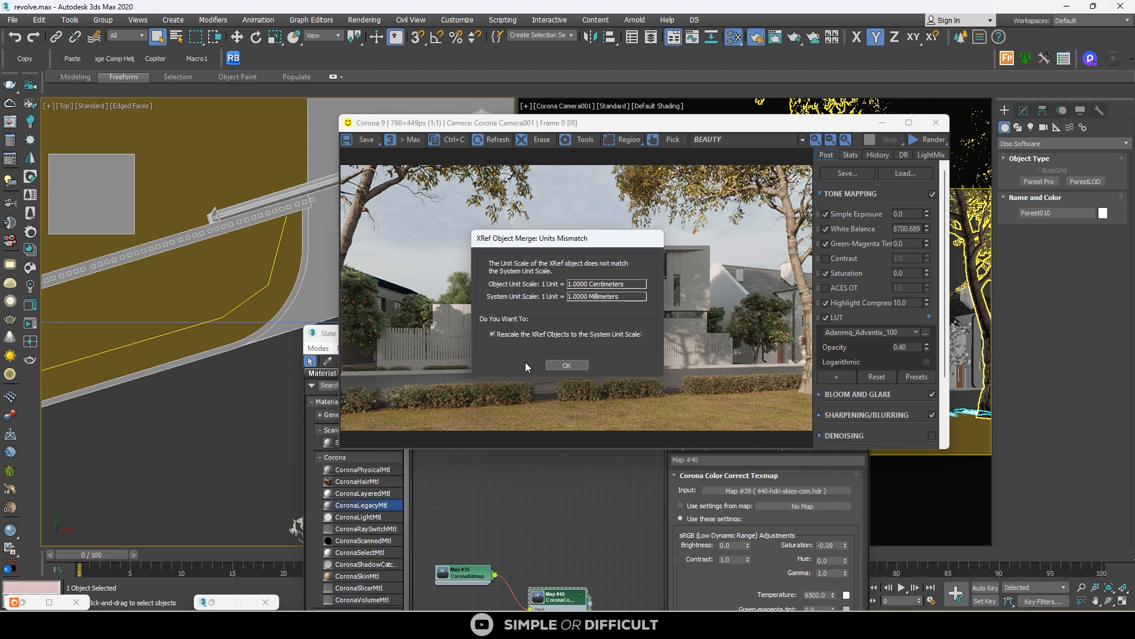
click(564, 365)
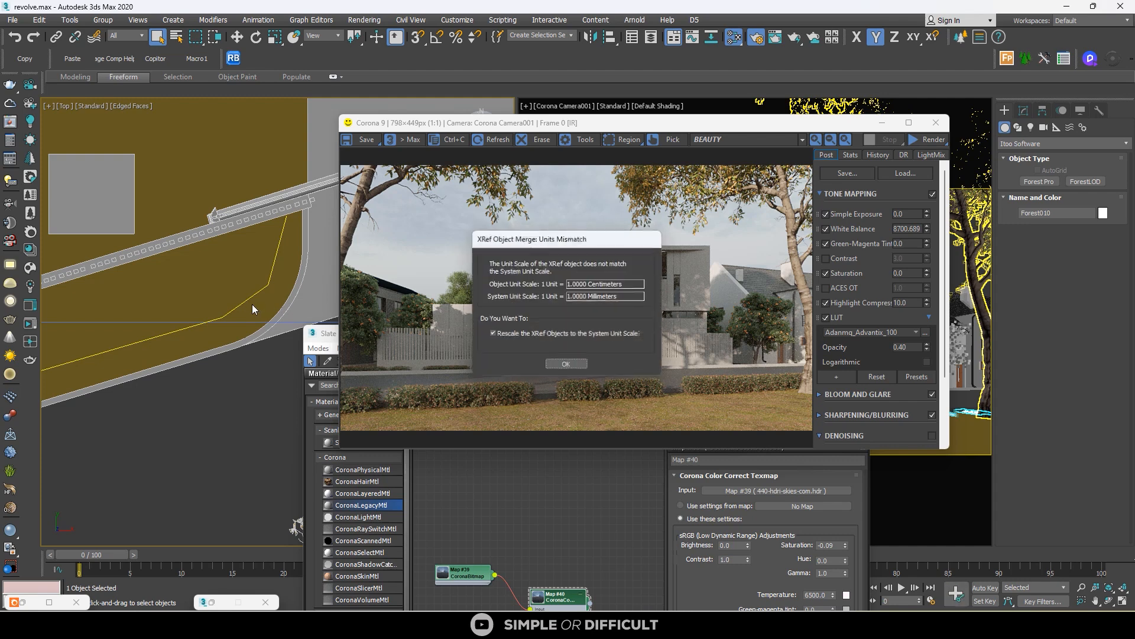
click(566, 365)
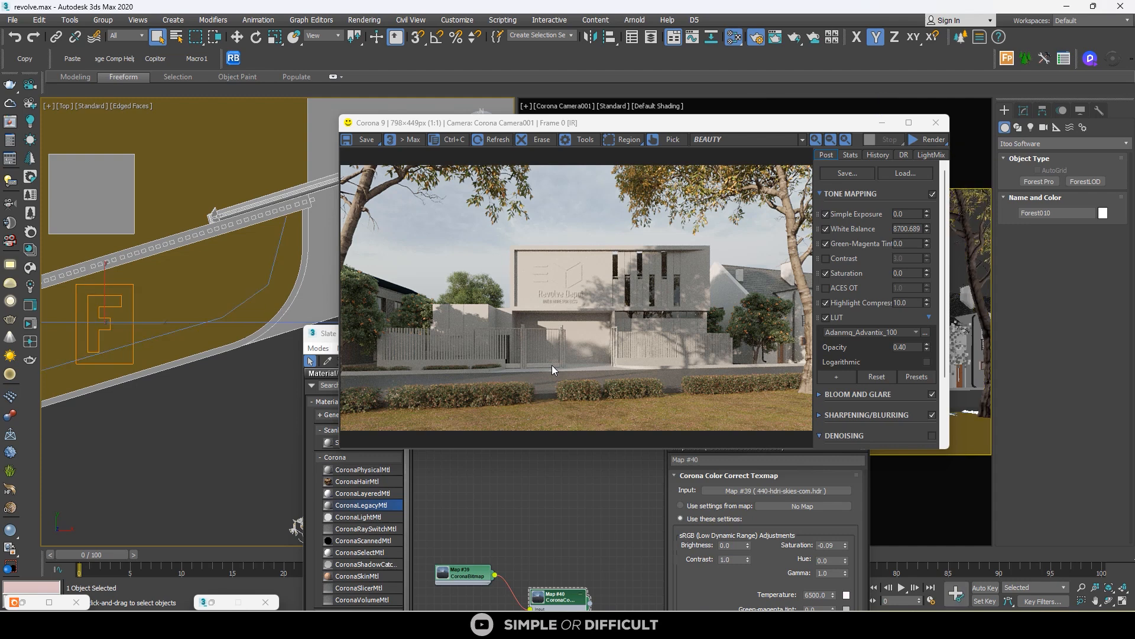
Step: Set the new hedge forest's distribution density to 4500 mm in X units
click(1024, 110)
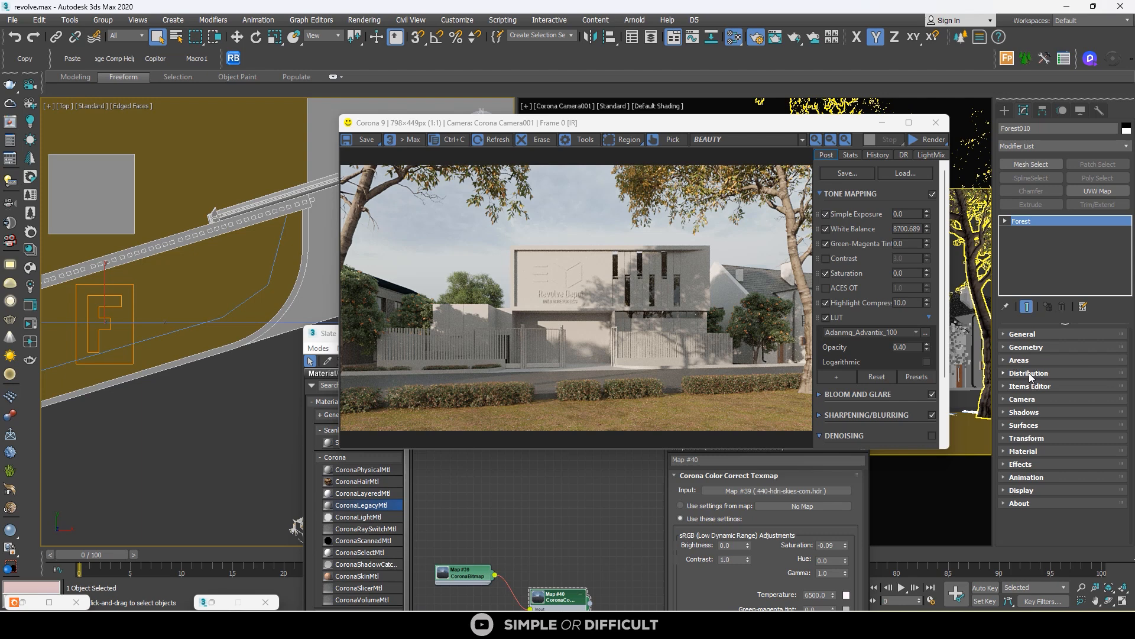
click(1029, 372)
click(1077, 371)
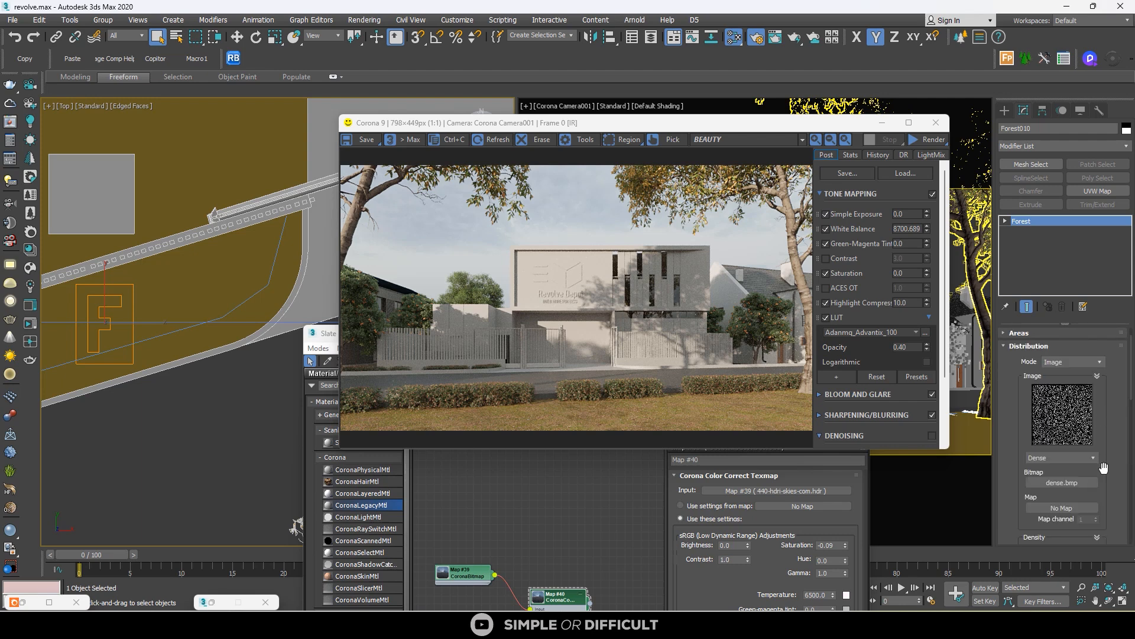
scroll(1077, 496, down, 3)
click(1082, 507)
text(45)
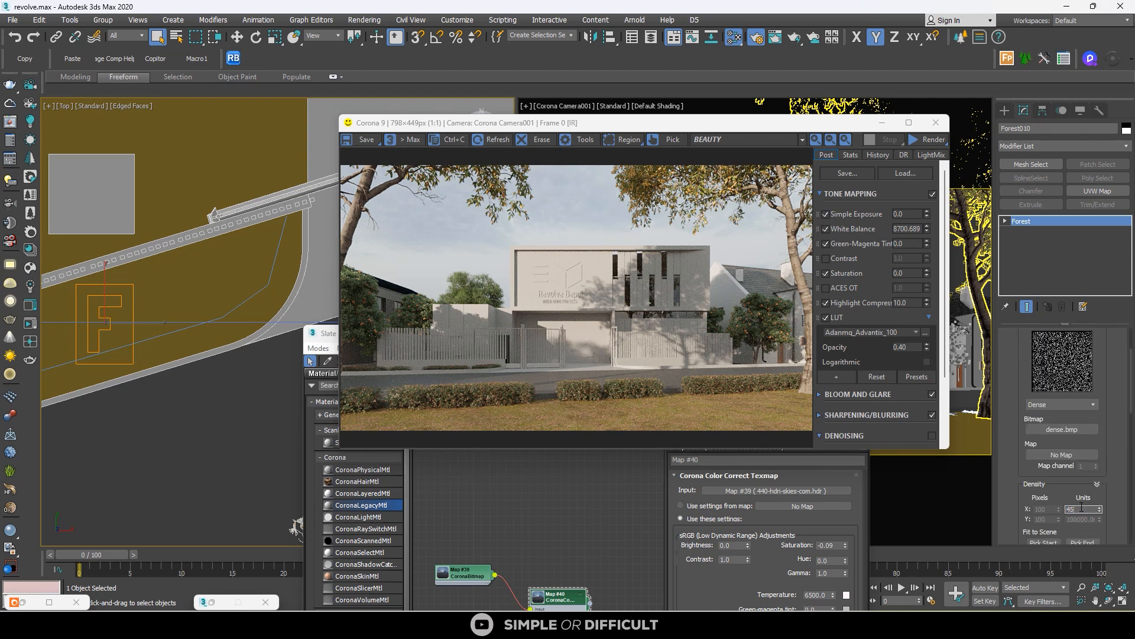
text(00)
key(Return)
Step: Start the interactive render and inspect the coverage of the hedge in front of the fence
click(926, 141)
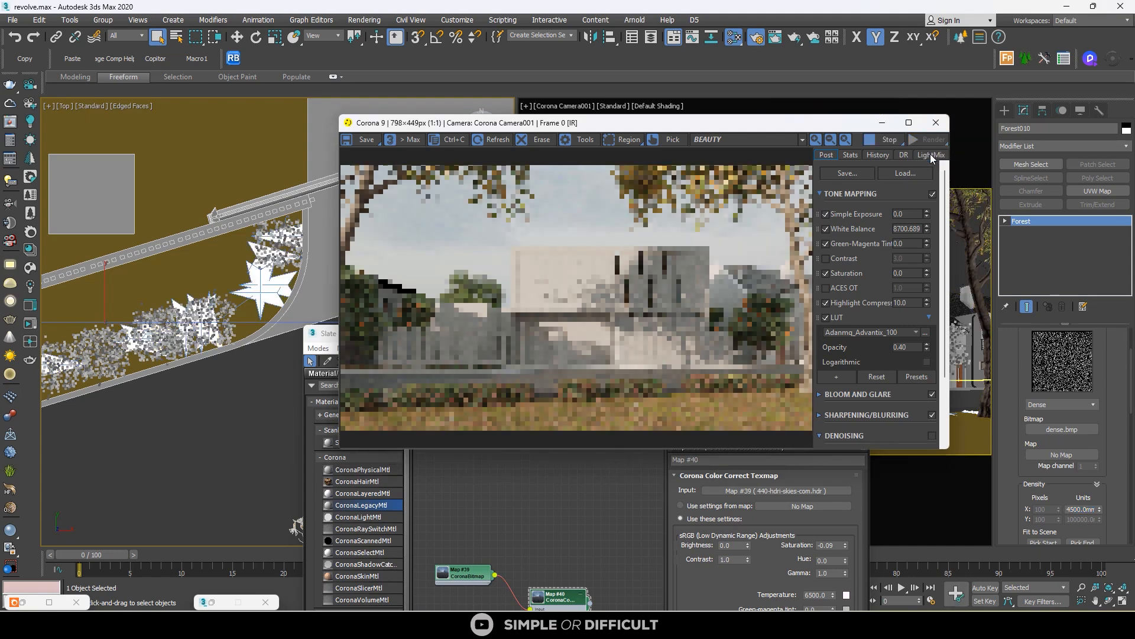
scroll(471, 364, up, 3)
scroll(471, 365, down, 3)
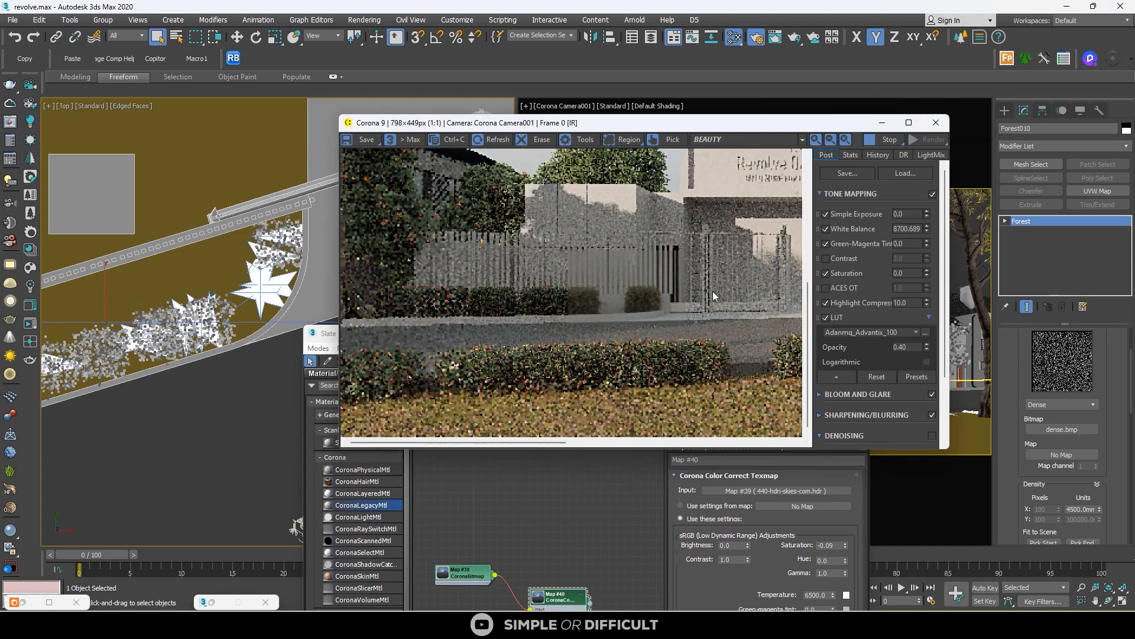
scroll(431, 364, up, 2)
scroll(481, 342, down, 1)
scroll(481, 342, down, 1)
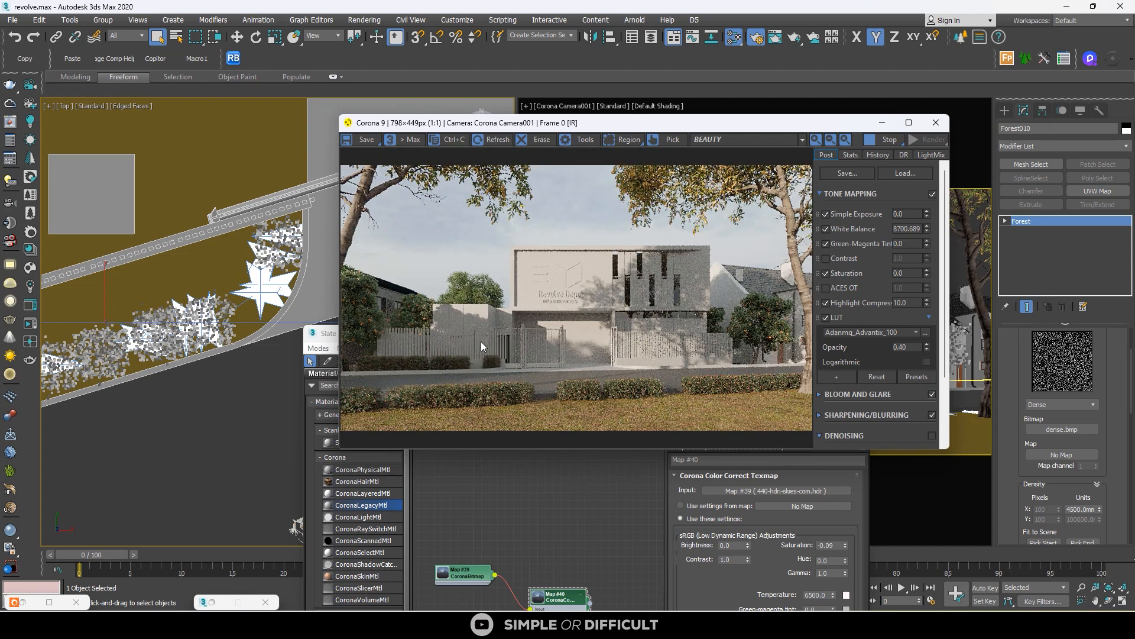
scroll(172, 336, up, 2)
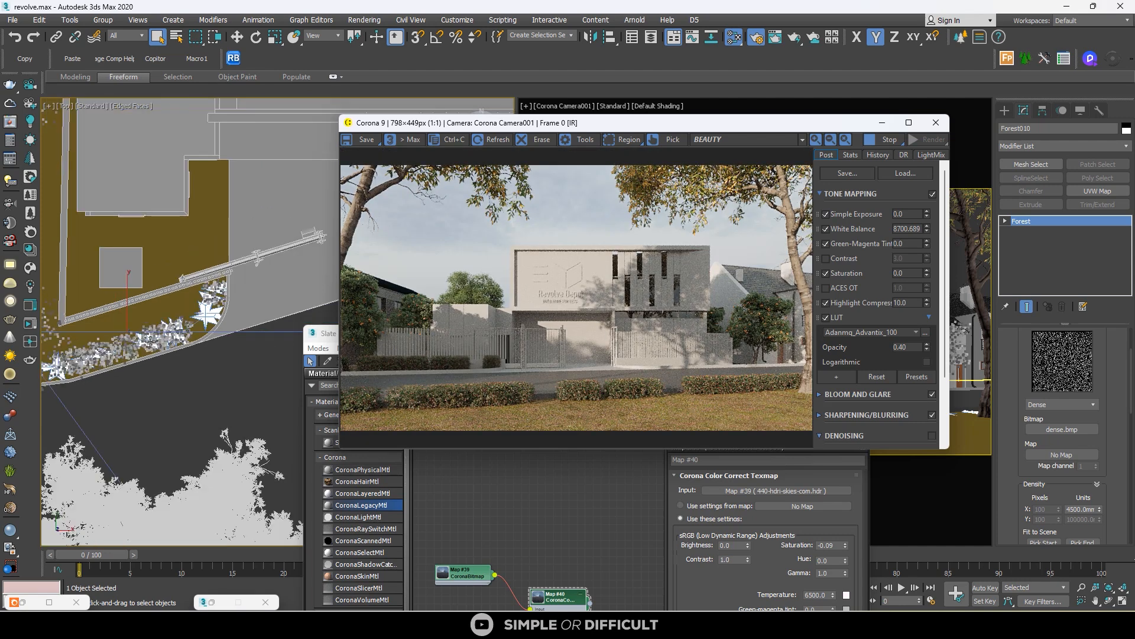
scroll(210, 308, up, 2)
scroll(210, 308, down, 3)
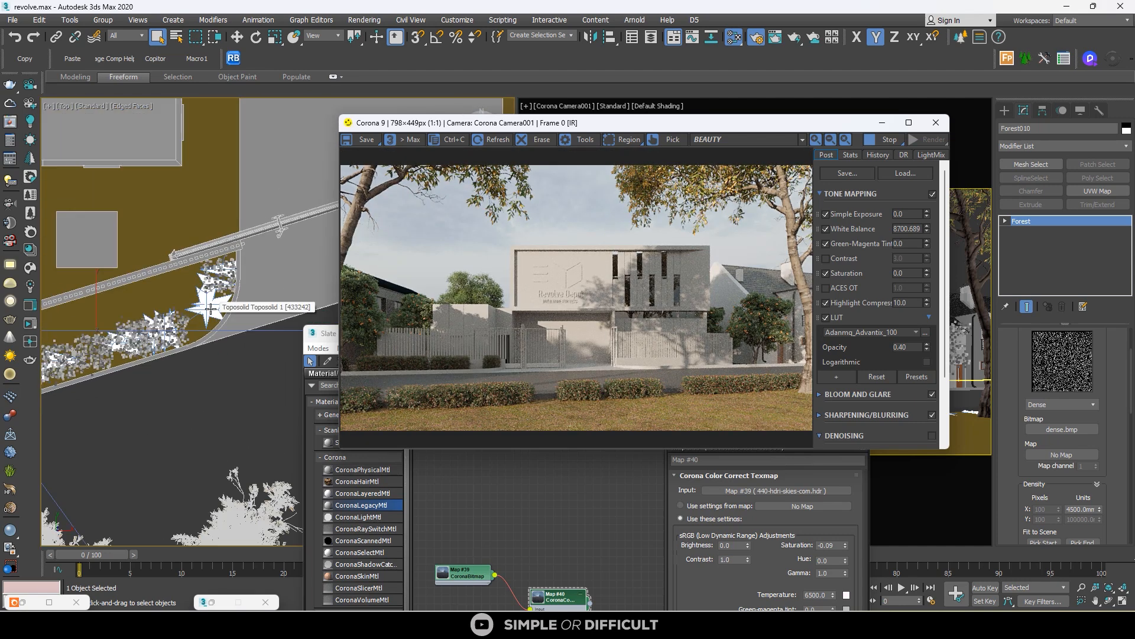
Step: Set the hedge forest's distribution density to 4000 mm in X units
click(1071, 510)
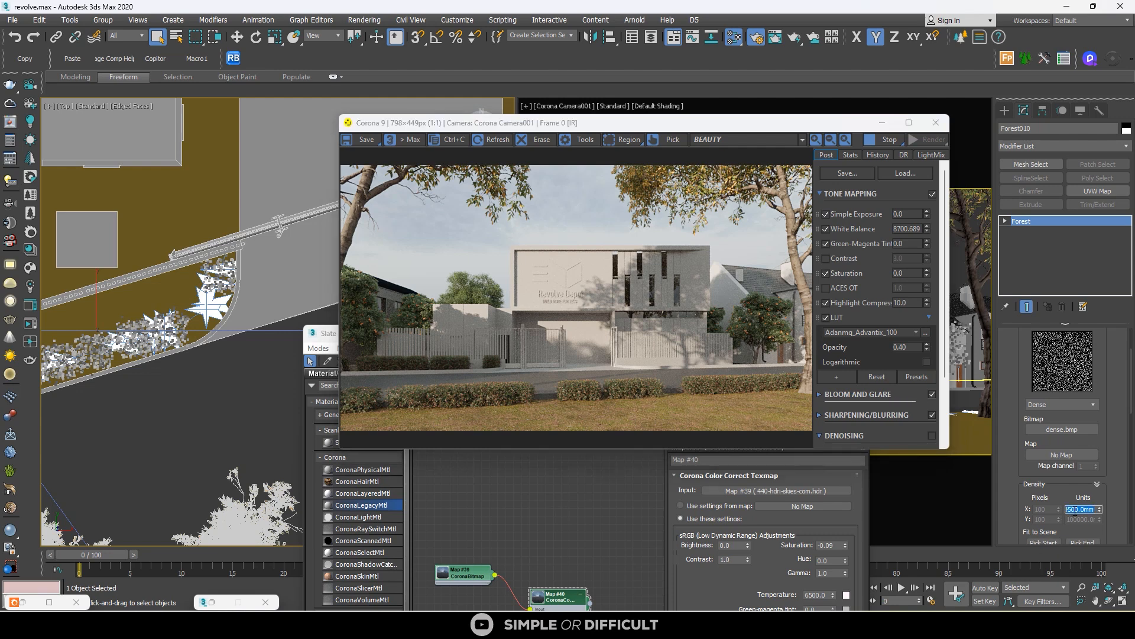
text(4000)
key(Return)
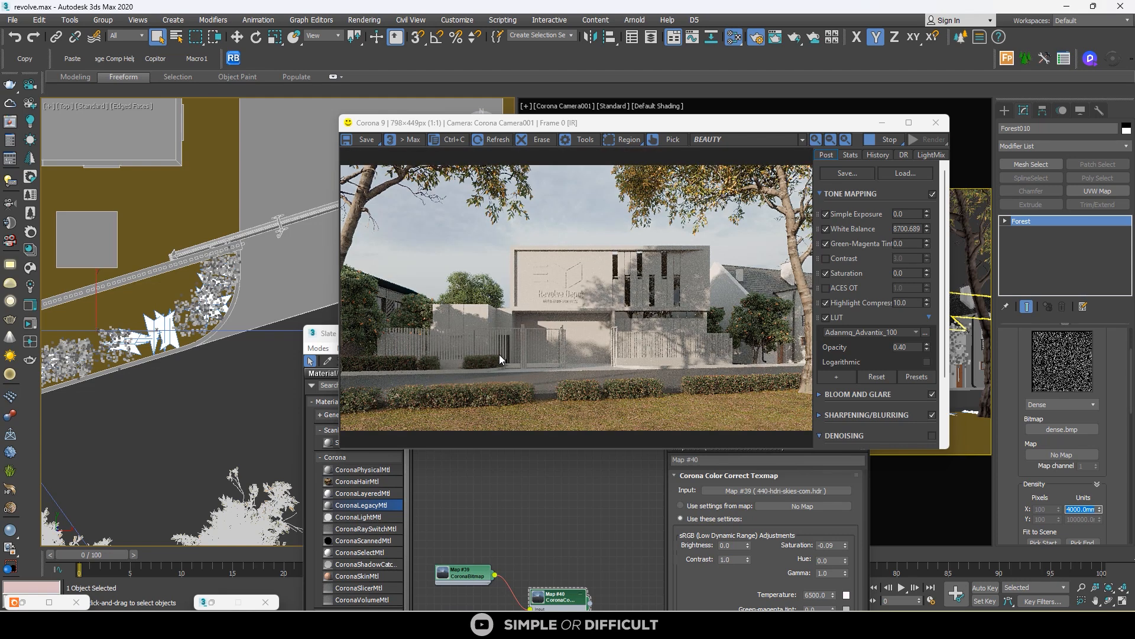
Step: Set the hedge forest's distribution density to 3500 mm in X units and inspect the hedge's end beside the gate in the render
scroll(190, 332, down, 5)
scroll(279, 285, up, 3)
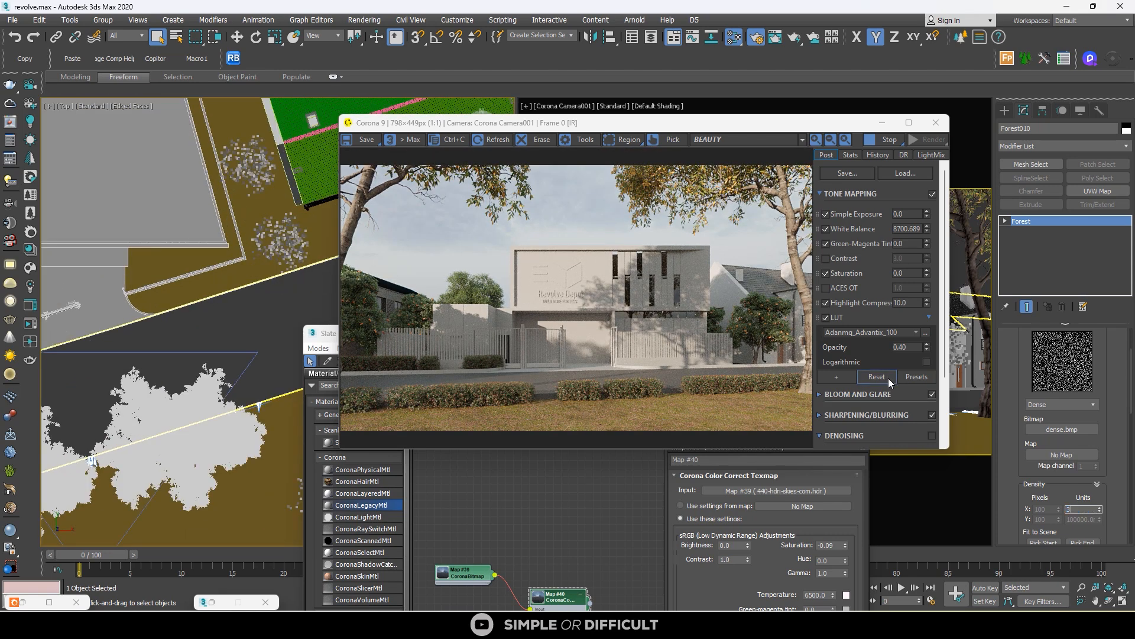
text(00)
key(Return)
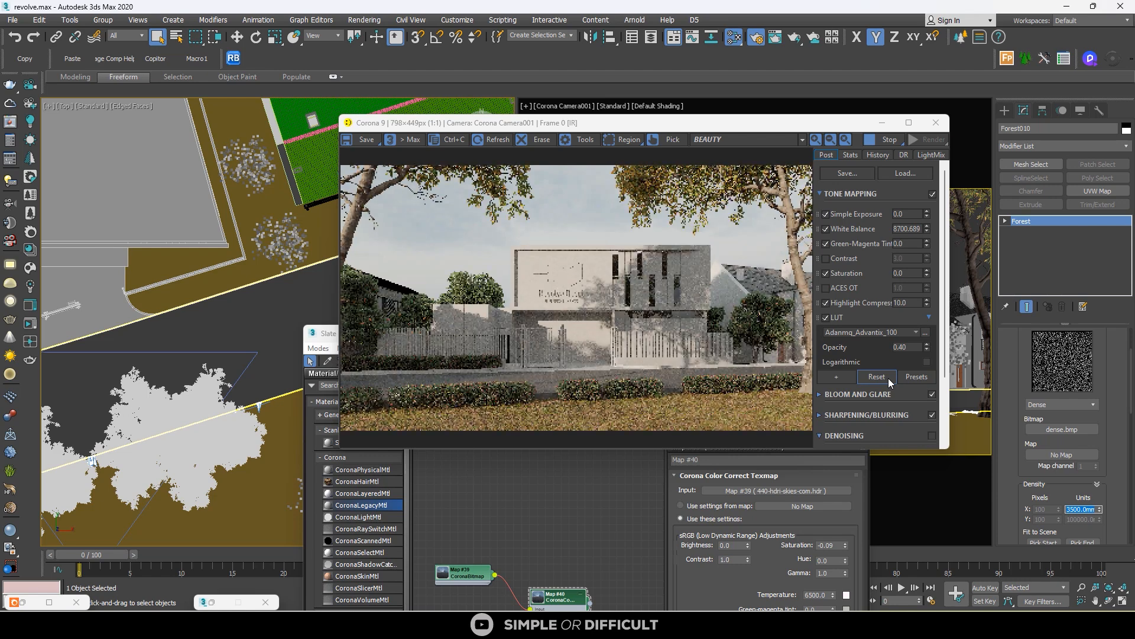
scroll(176, 314, down, 4)
scroll(177, 314, up, 5)
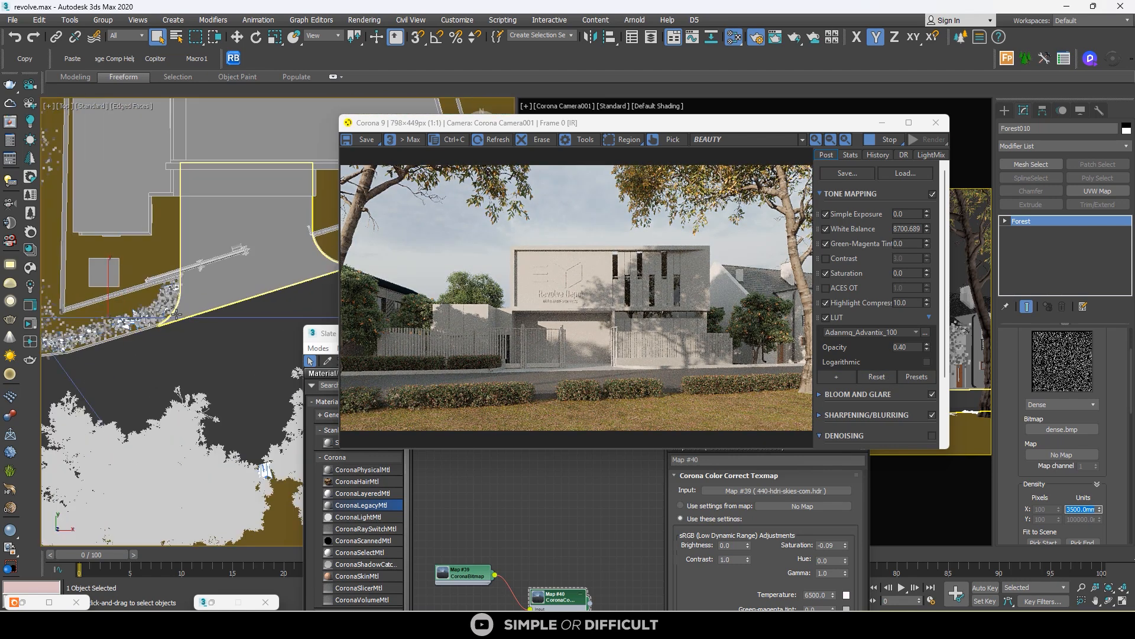
scroll(466, 361, up, 3)
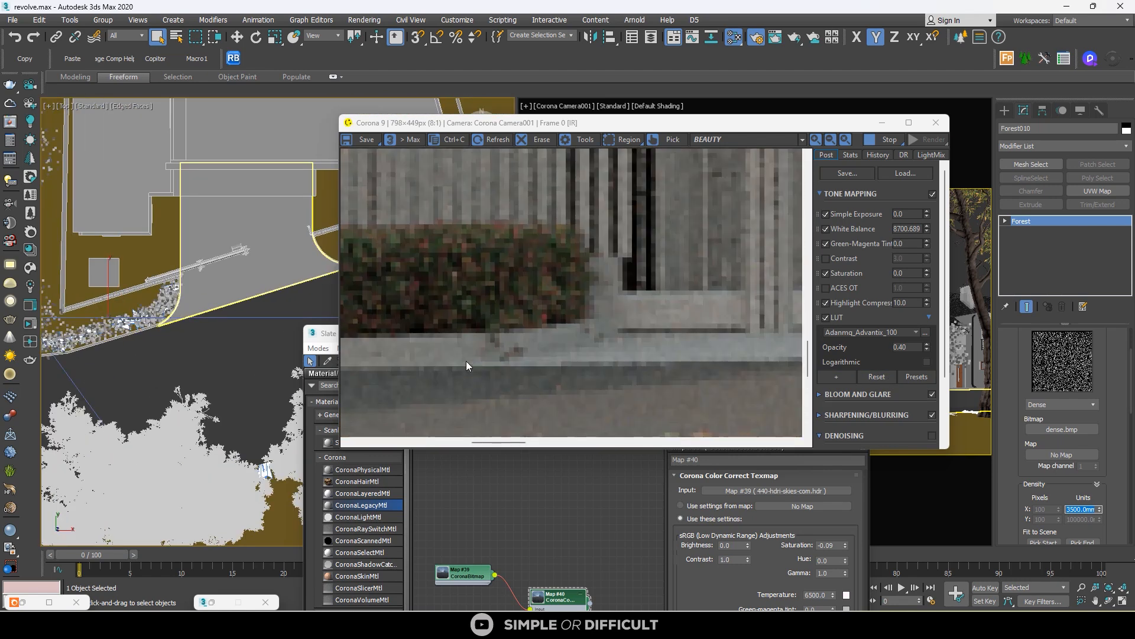
scroll(513, 314, down, 3)
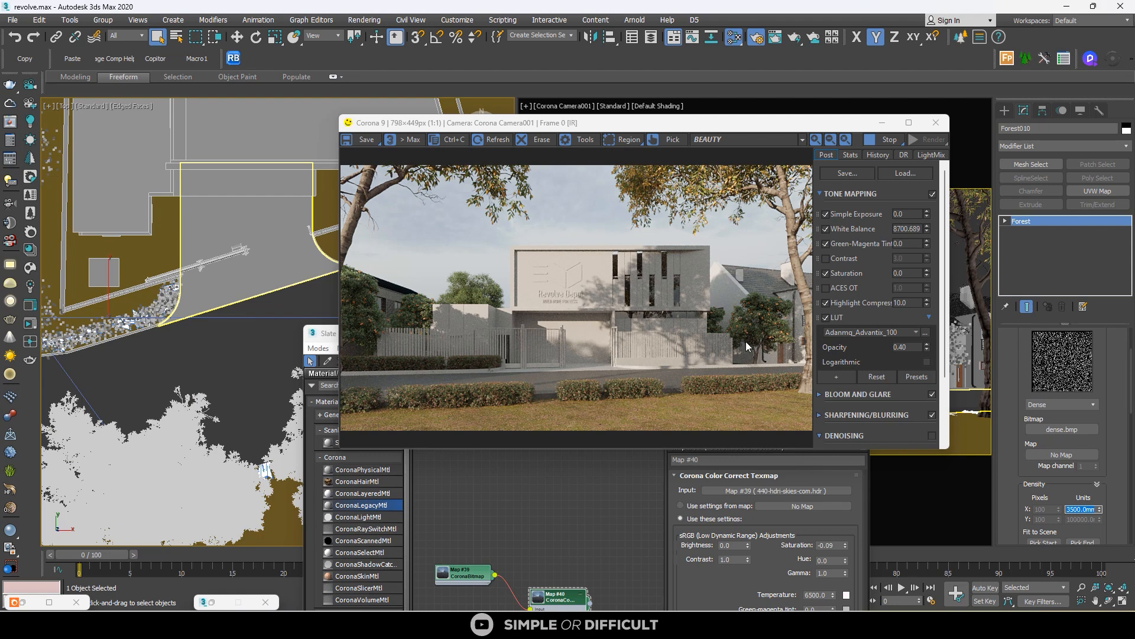
Step: Draw a line spline along the planting strip across the driveway, from the fence end along the curb toward the neighbouring house
scroll(197, 326, down, 3)
click(1004, 111)
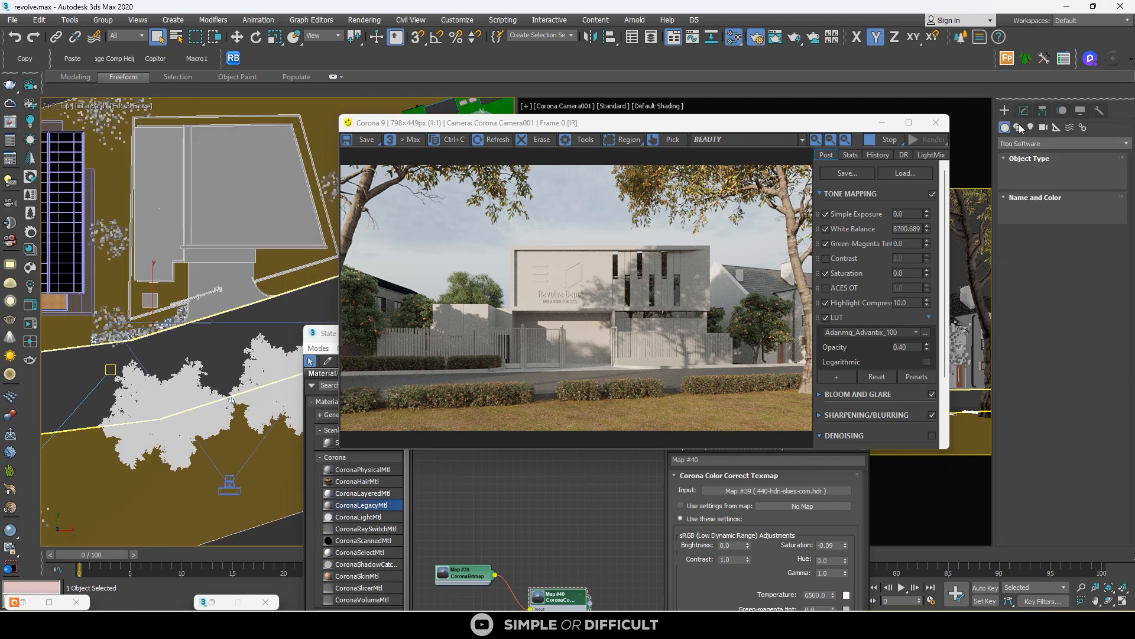
click(1017, 127)
click(1039, 191)
scroll(189, 319, up, 5)
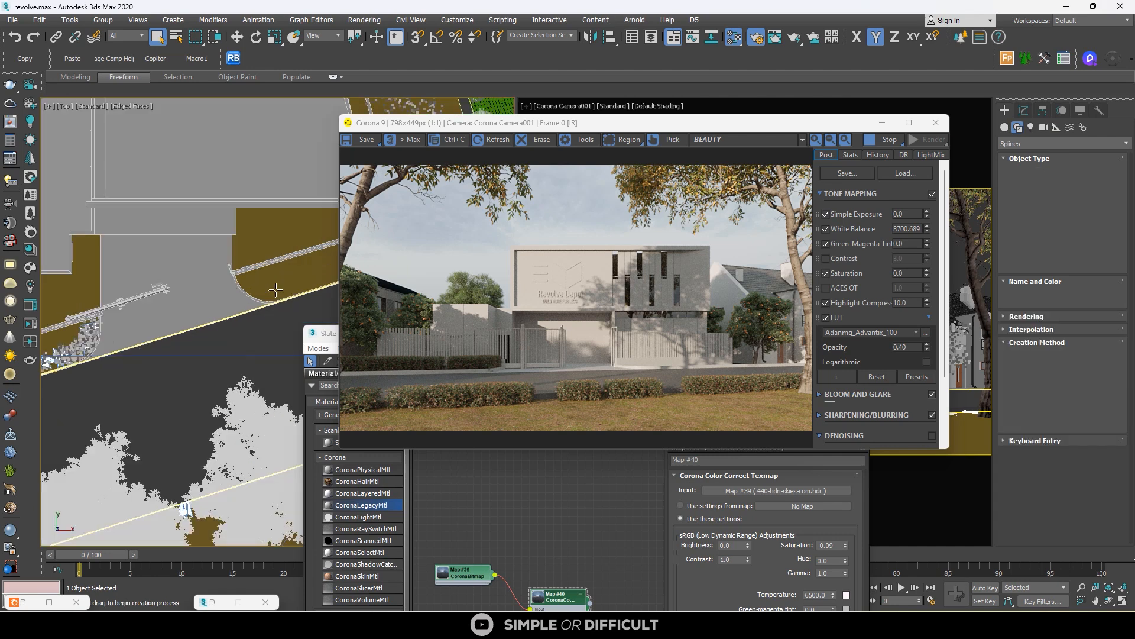
click(223, 272)
click(267, 292)
scroll(224, 310, down, 2)
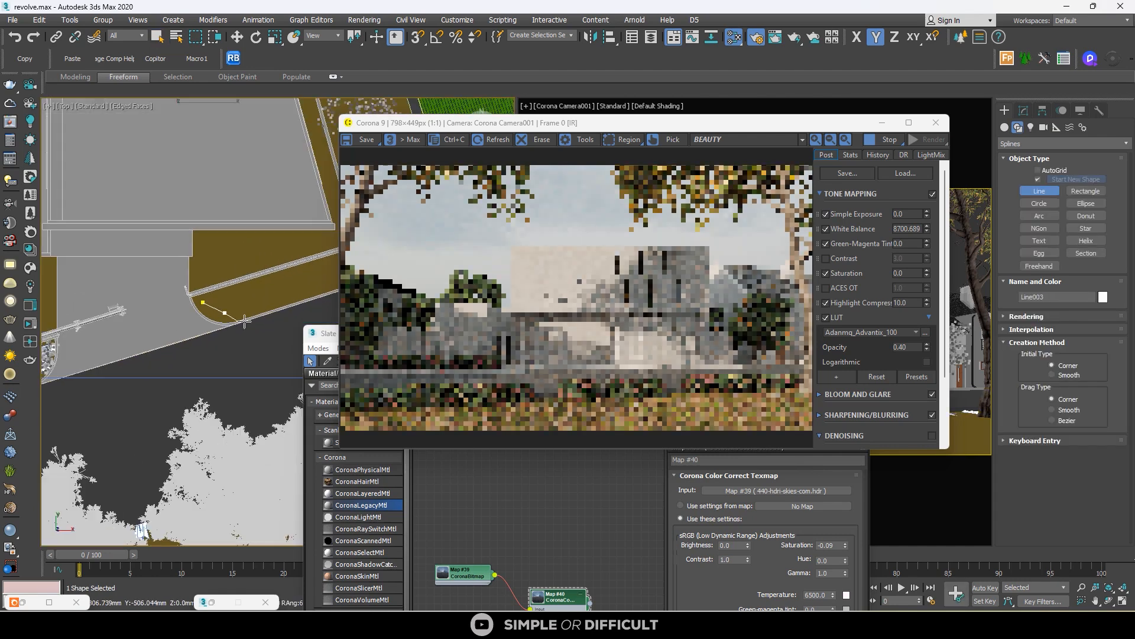
scroll(273, 302, up, 3)
scroll(186, 321, down, 3)
middle_drag(186, 320, 99, 353)
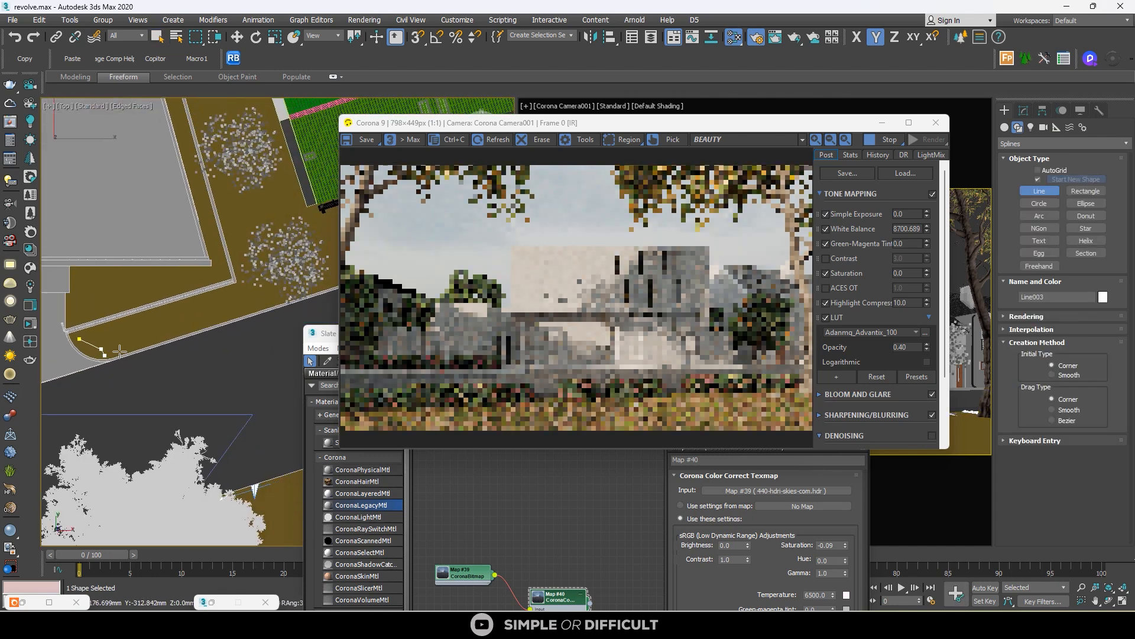
scroll(102, 352, up, 2)
scroll(157, 336, down, 2)
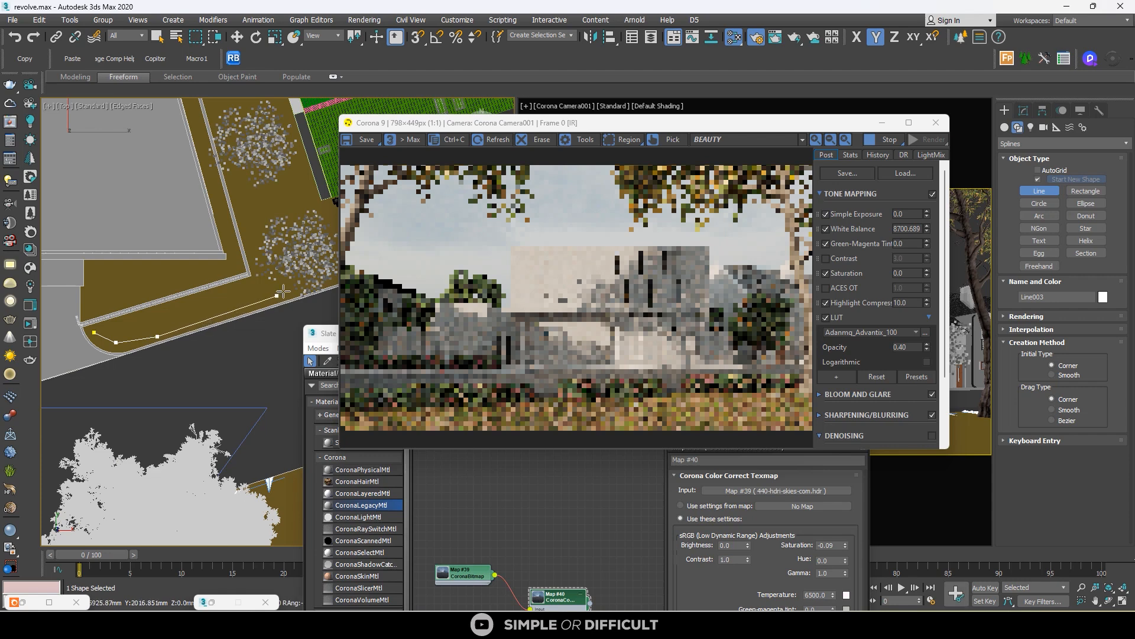
middle_drag(305, 278, 131, 349)
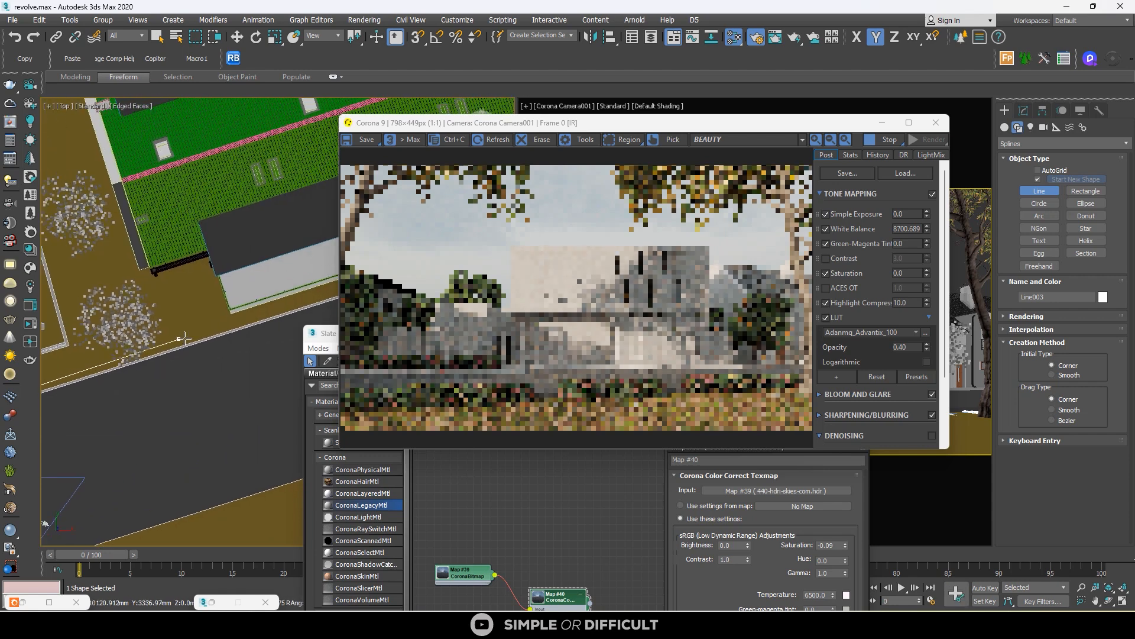
click(227, 320)
scroll(227, 320, down, 3)
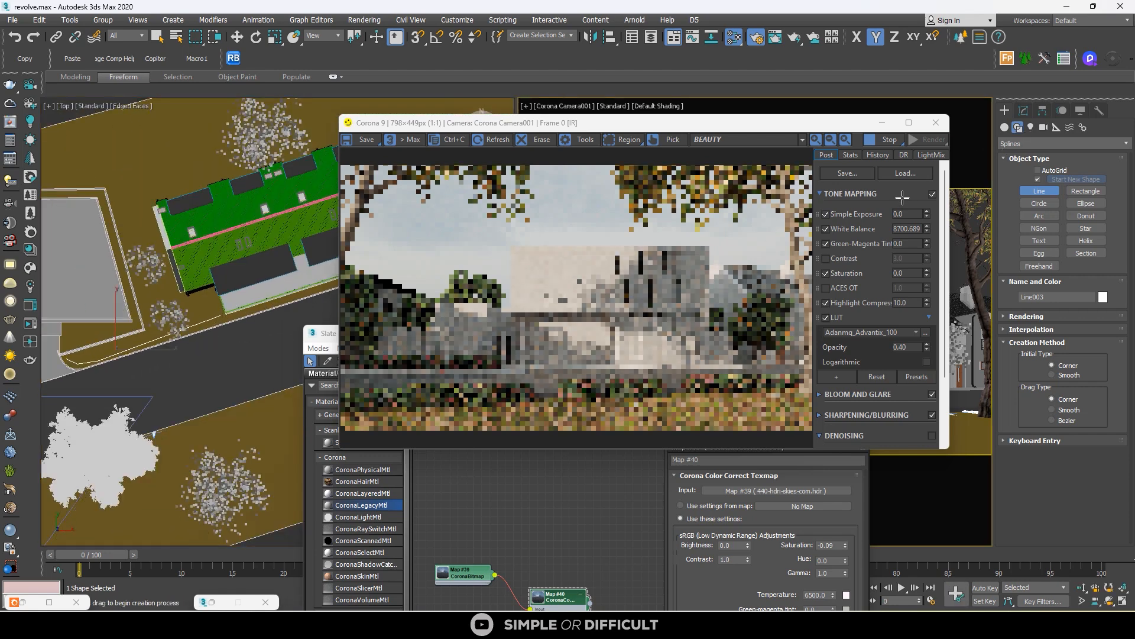
Step: Edit the new line's vertices, moving the first one toward the fence end and the second one back along the curved curb
click(1024, 110)
click(1048, 341)
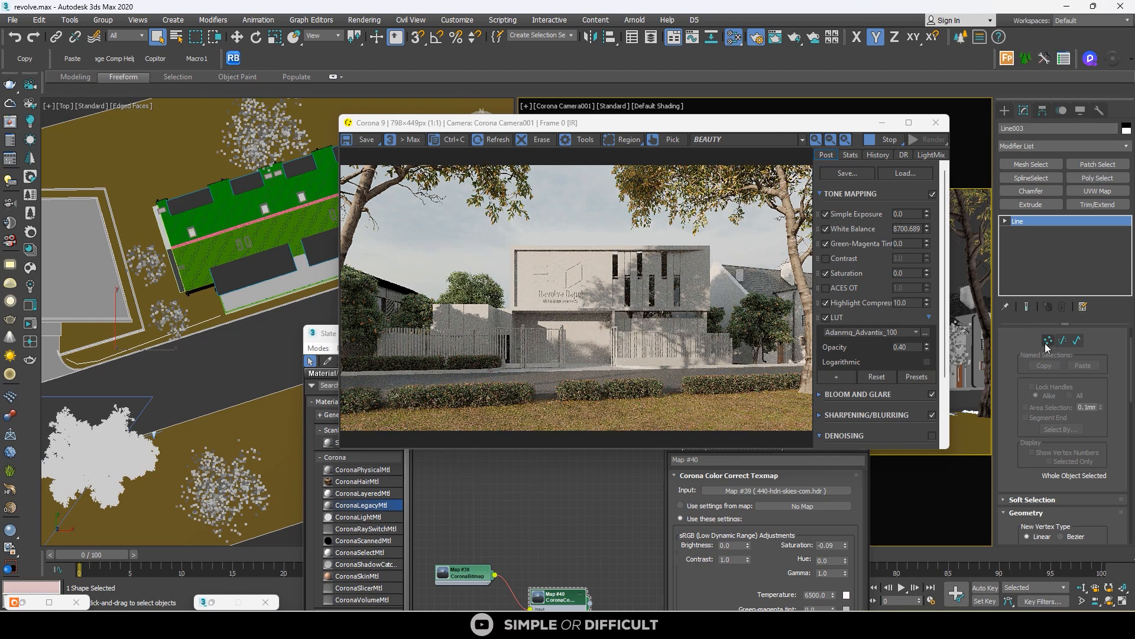
key(z)
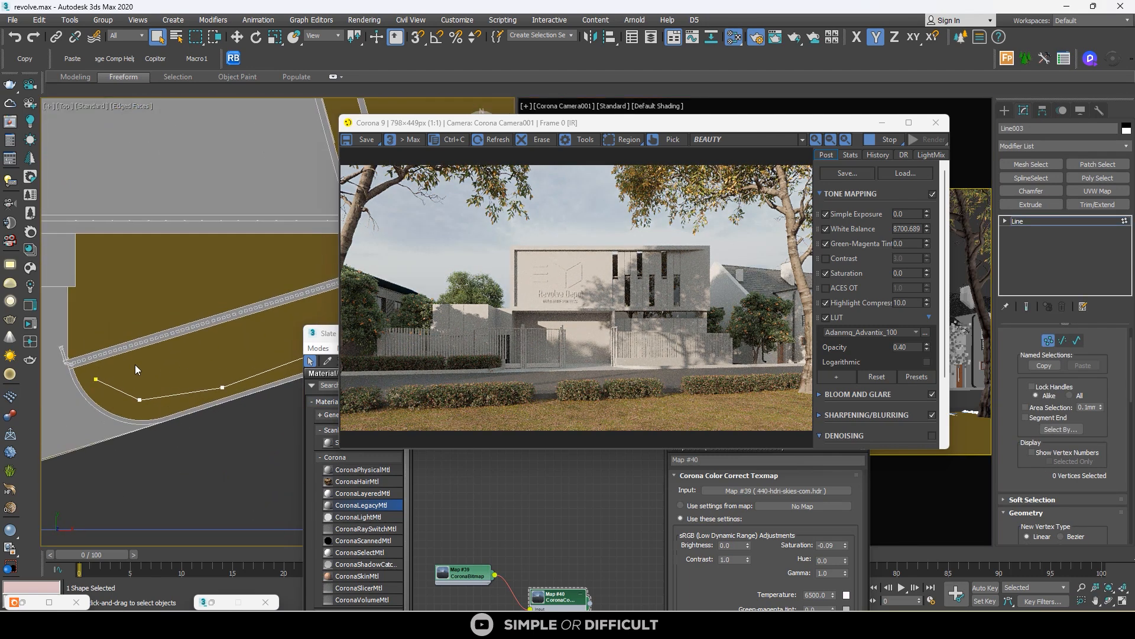
click(237, 37)
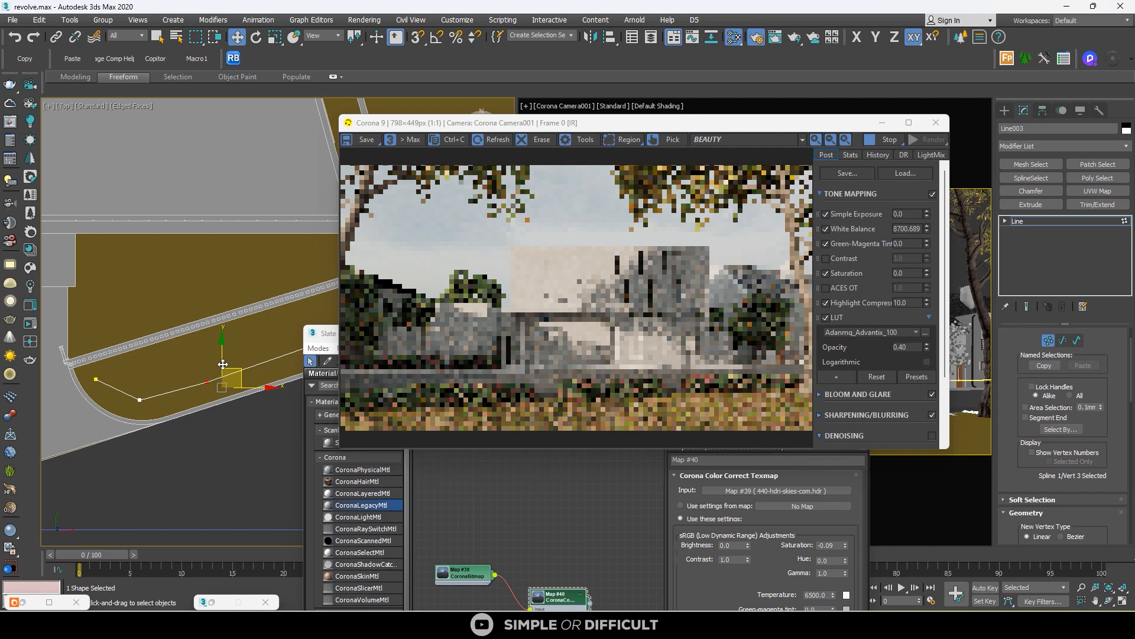
middle_drag(119, 368, 168, 379)
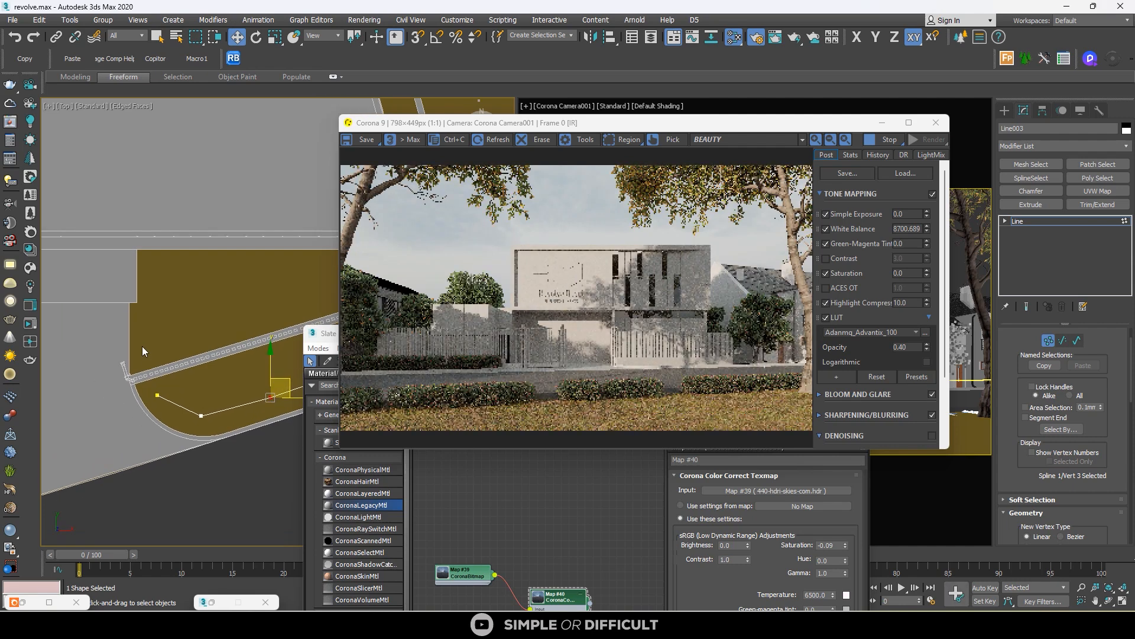
click(157, 395)
scroll(163, 395, up, 3)
drag(165, 378, 157, 376)
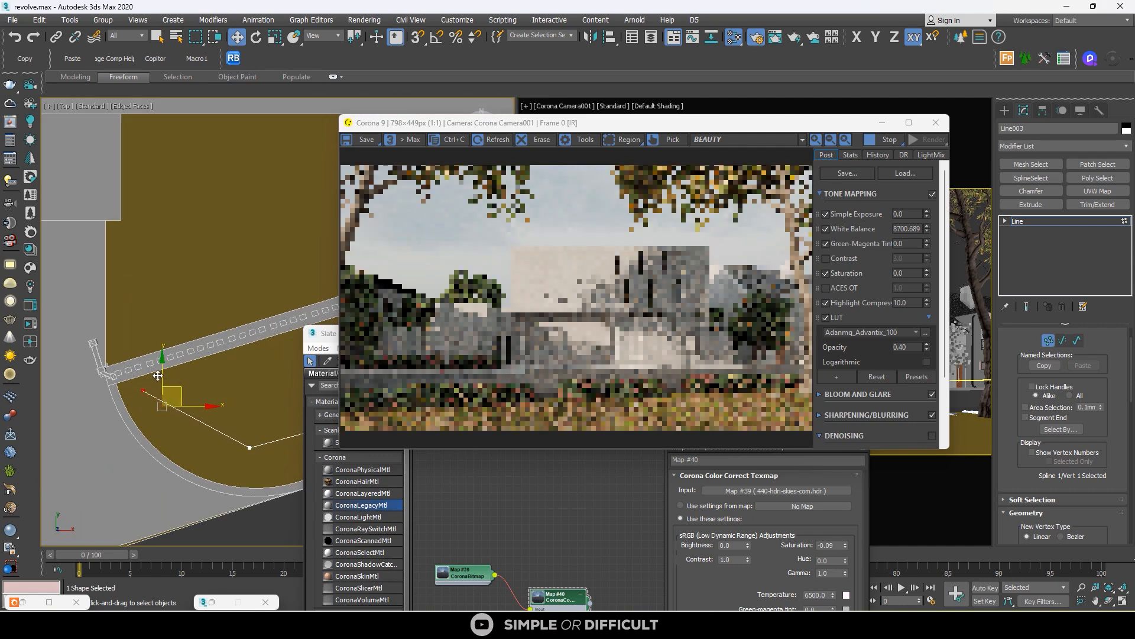
click(249, 448)
drag(262, 431, 221, 417)
Step: Move the line's third vertex back along the curb, closer to the second vertex
scroll(209, 413, down, 6)
scroll(230, 429, up, 4)
scroll(221, 416, down, 4)
middle_drag(220, 416, 141, 425)
scroll(171, 419, up, 4)
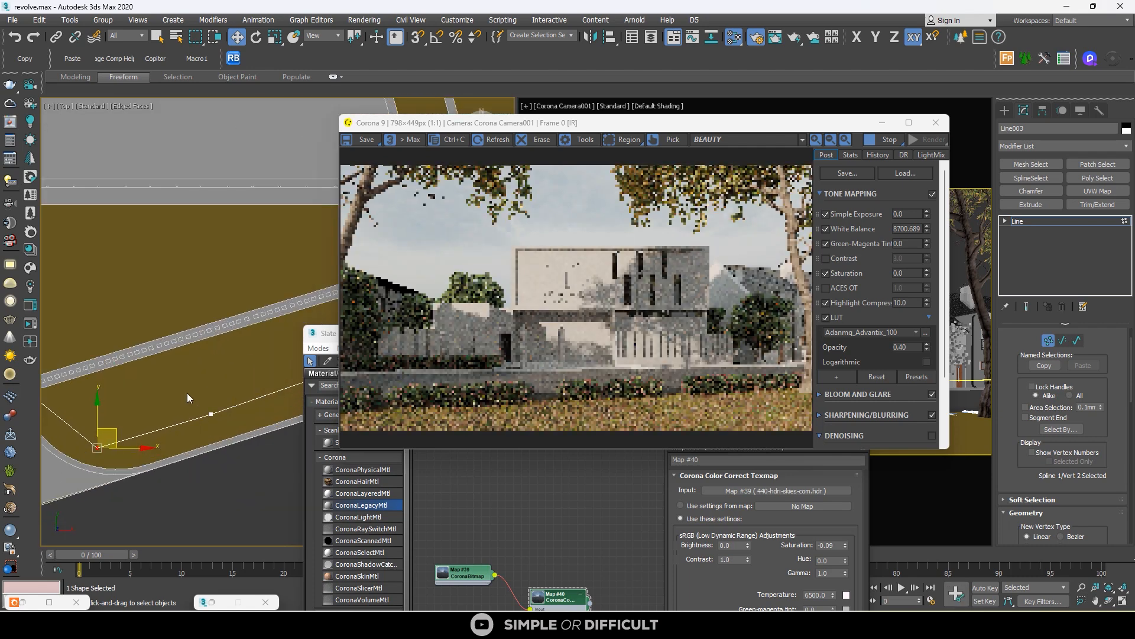
click(211, 414)
drag(229, 405, 195, 420)
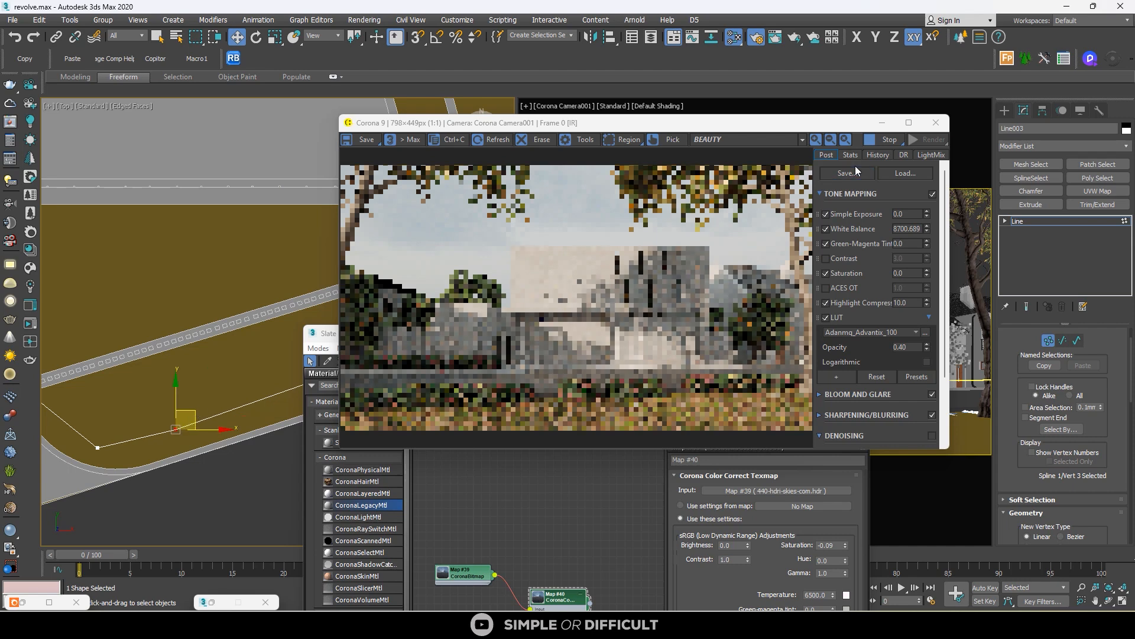
Step: Add the new line across the driveway as a spline area of the fence hedge forest and inspect the result in the render
click(1005, 111)
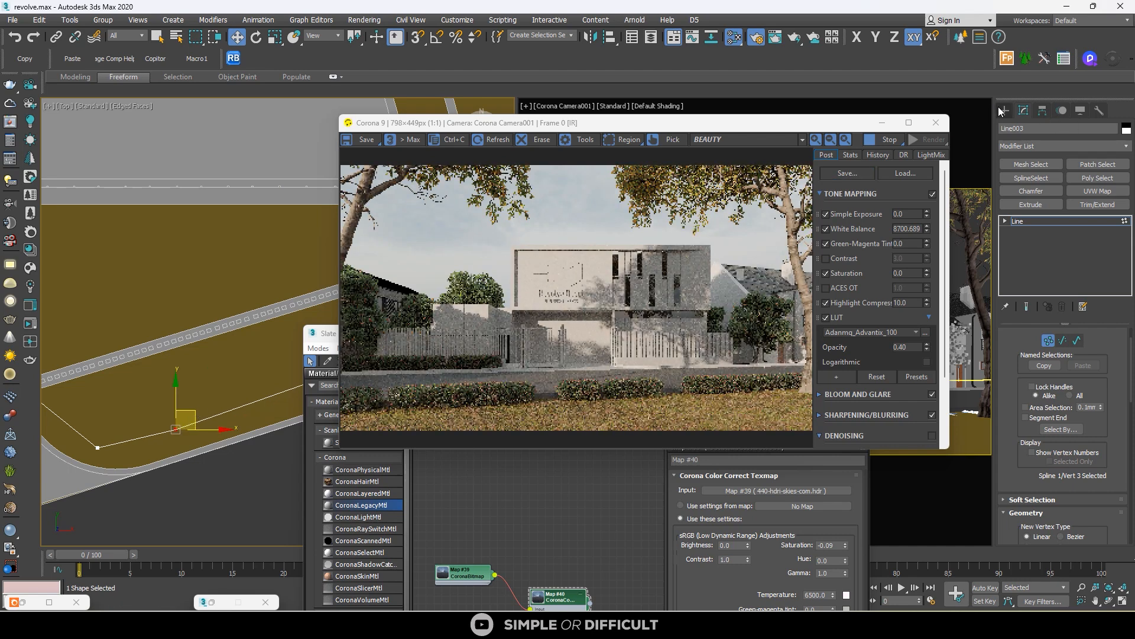
scroll(68, 388, down, 5)
middle_drag(68, 387, 142, 367)
scroll(136, 367, up, 4)
click(103, 387)
scroll(103, 386, up, 2)
click(105, 372)
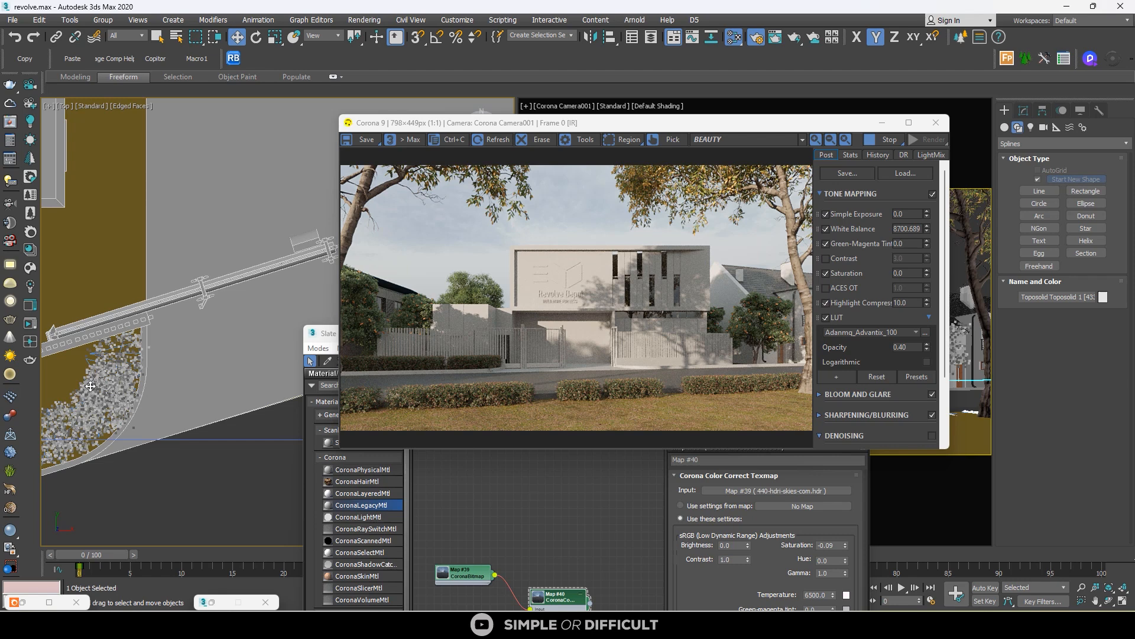
click(91, 386)
click(1027, 110)
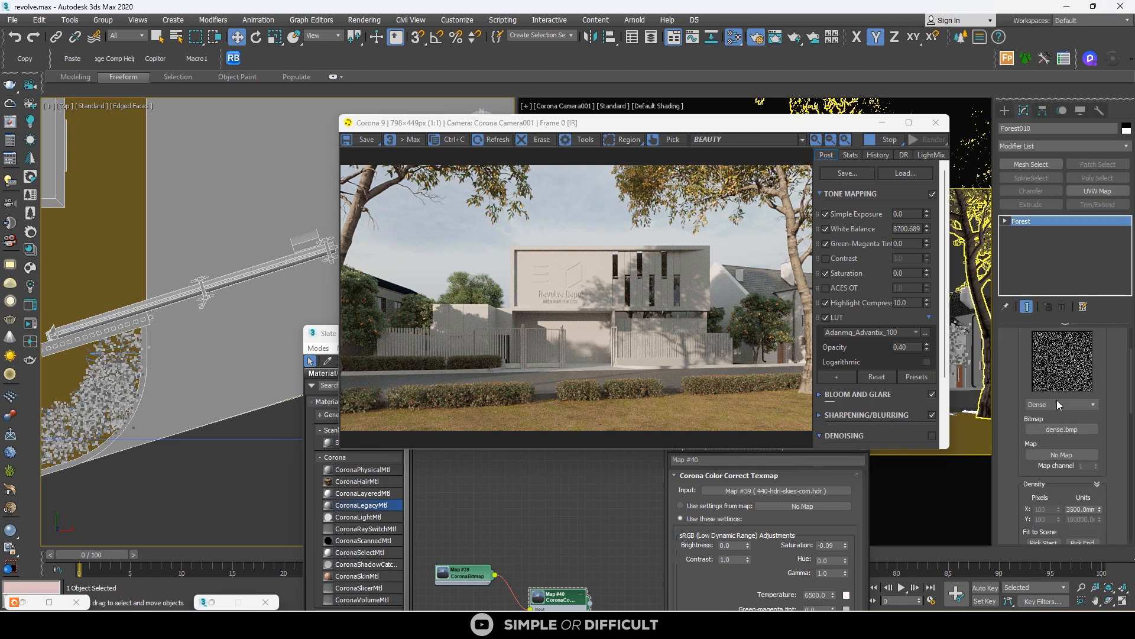
scroll(1067, 400, up, 3)
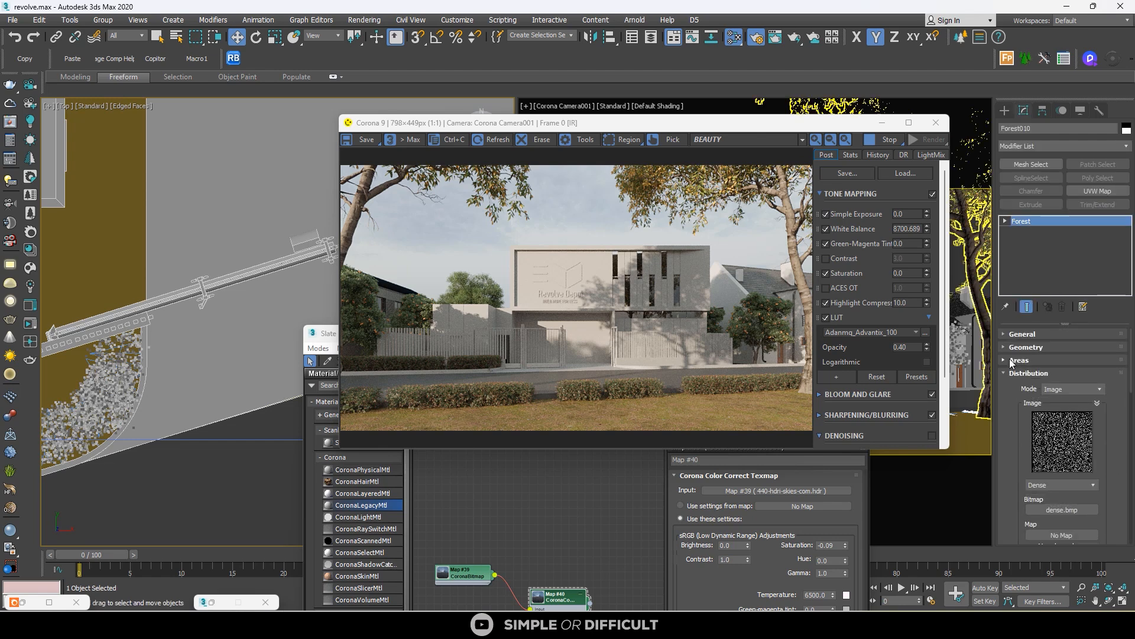
click(1013, 359)
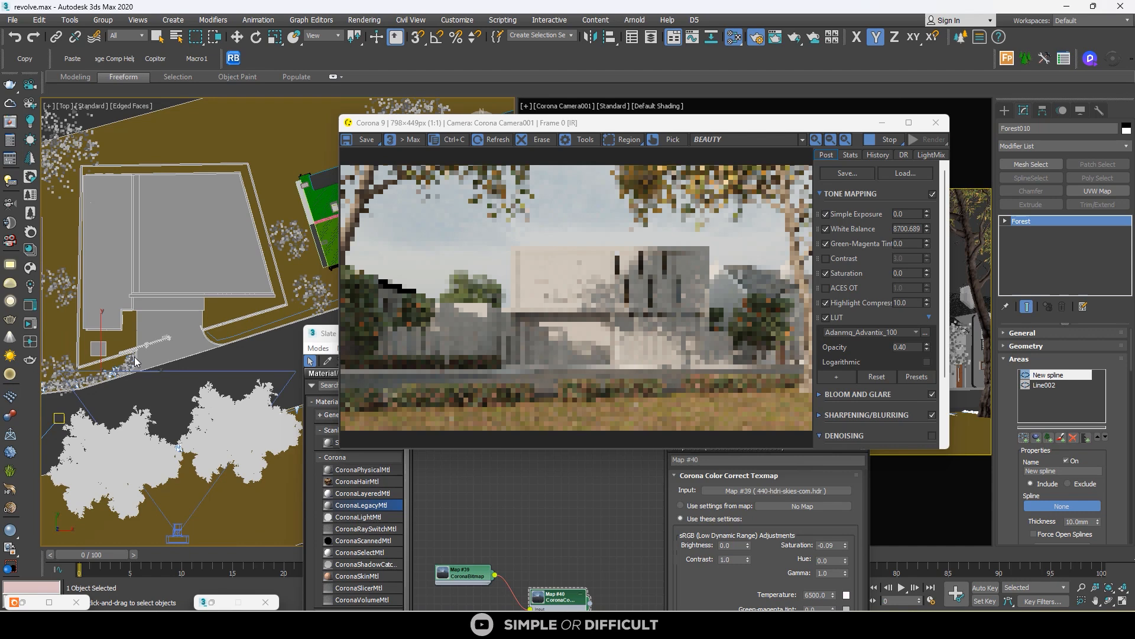
scroll(197, 319, up, 3)
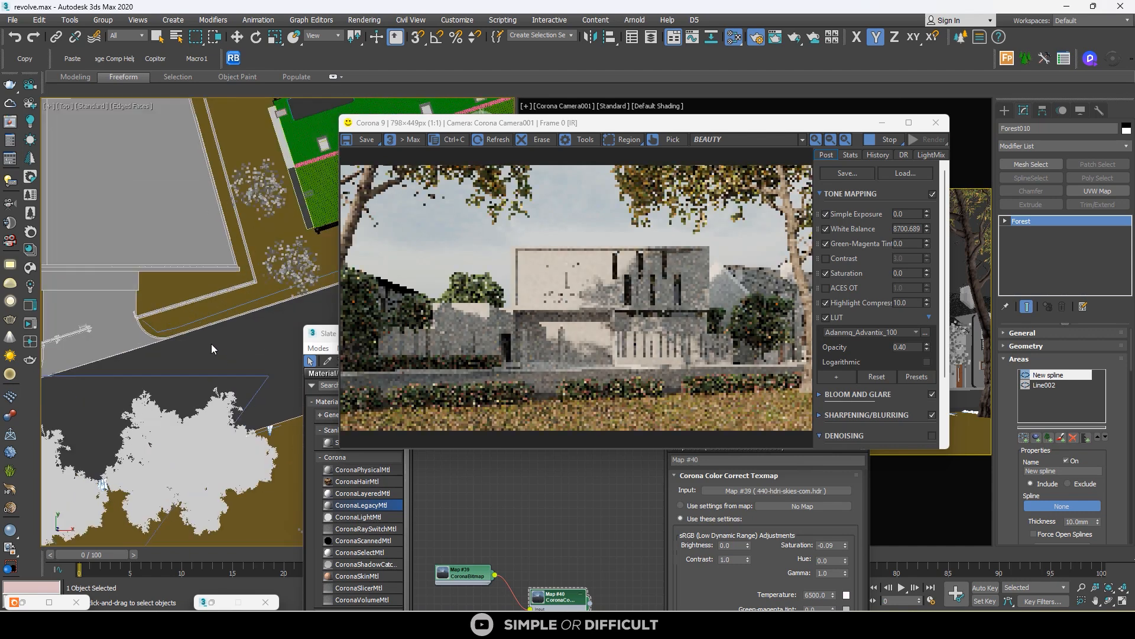
click(197, 320)
scroll(197, 320, up, 2)
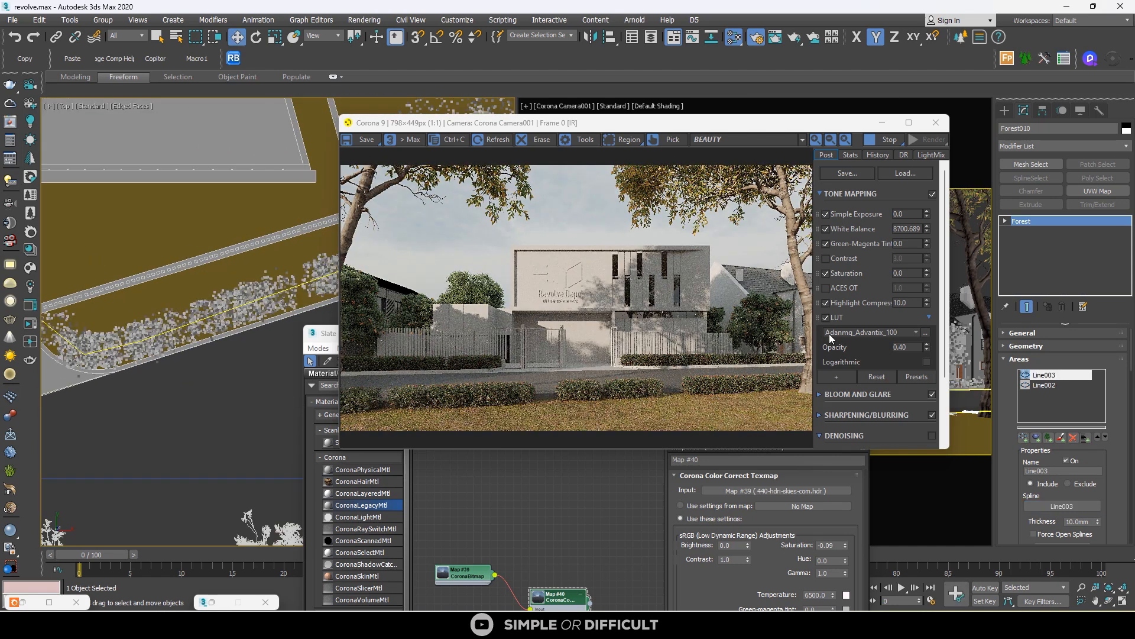
scroll(772, 356, up, 1)
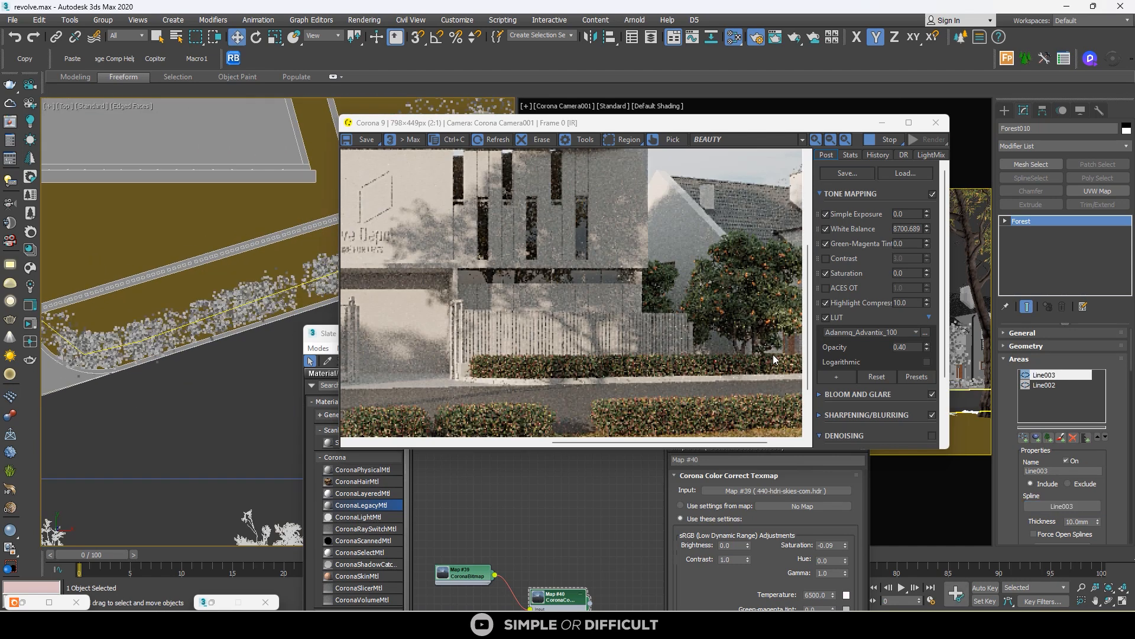
scroll(702, 356, down, 1)
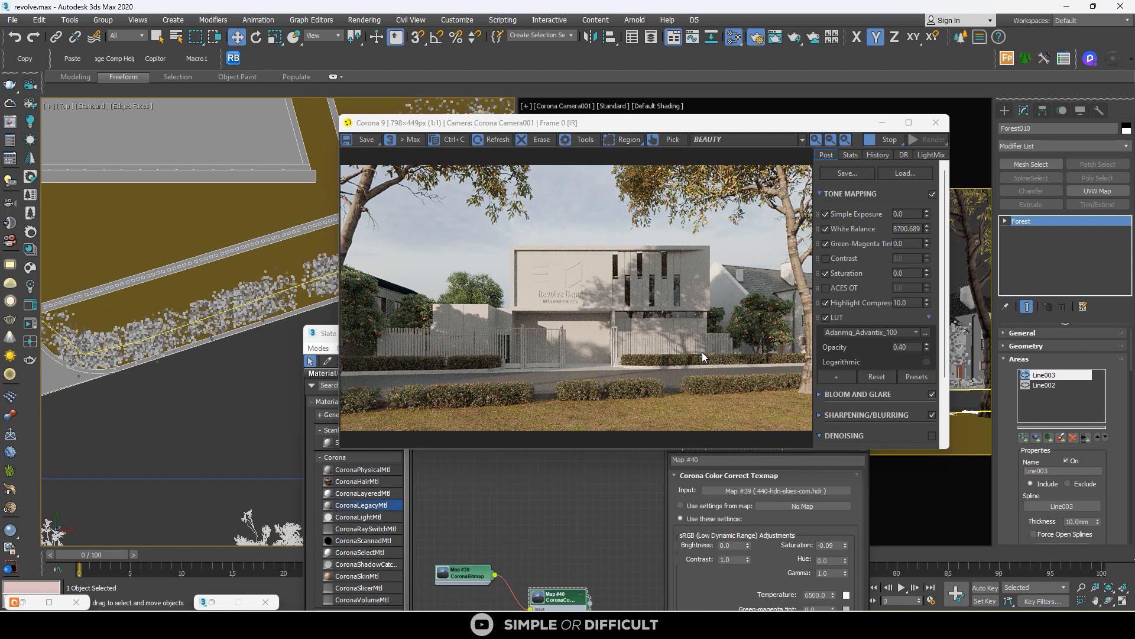
Step: Stop the interactive render and save the scene
click(887, 140)
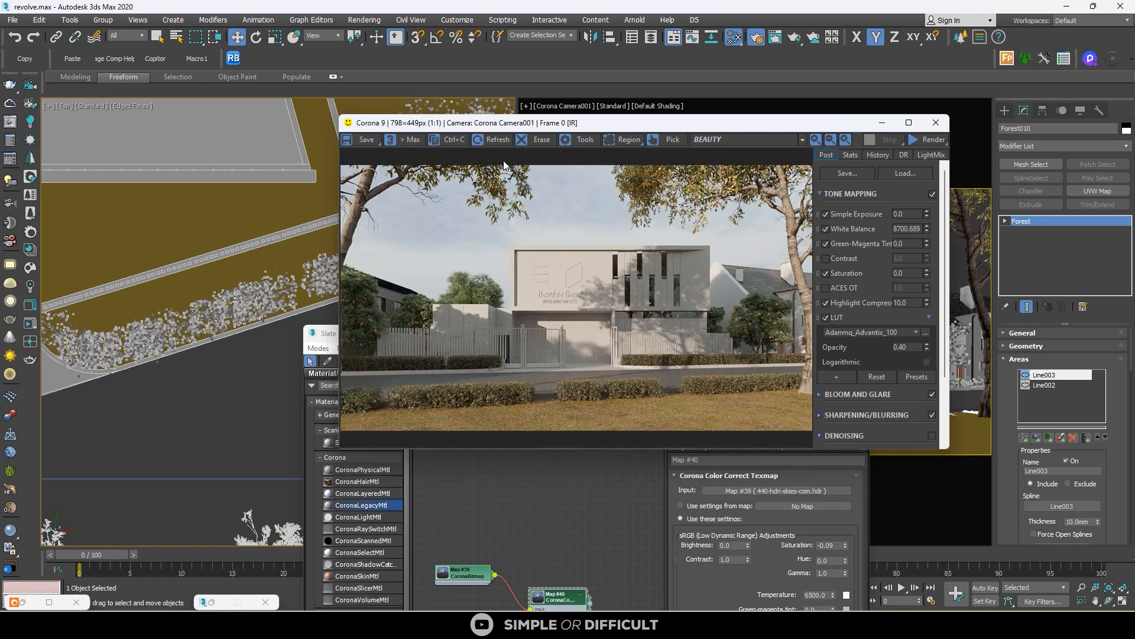
click(12, 22)
click(39, 113)
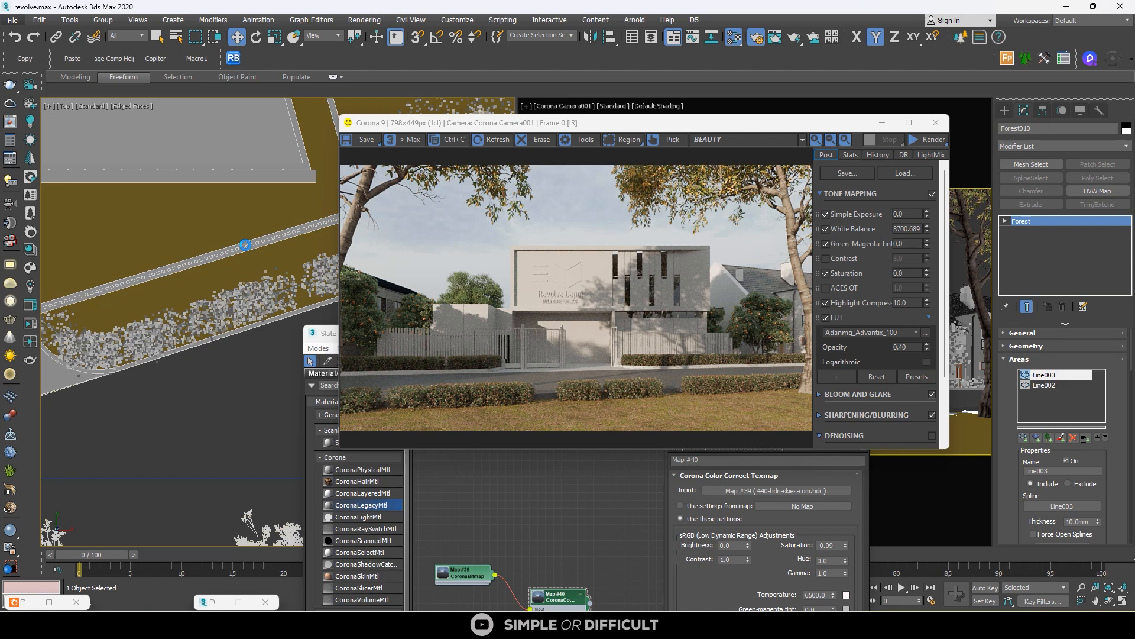
Step: Select the slatted fence behind the new hedge and duplicate an existing CoronaLegacyMtl node for its material
scroll(256, 302, down, 4)
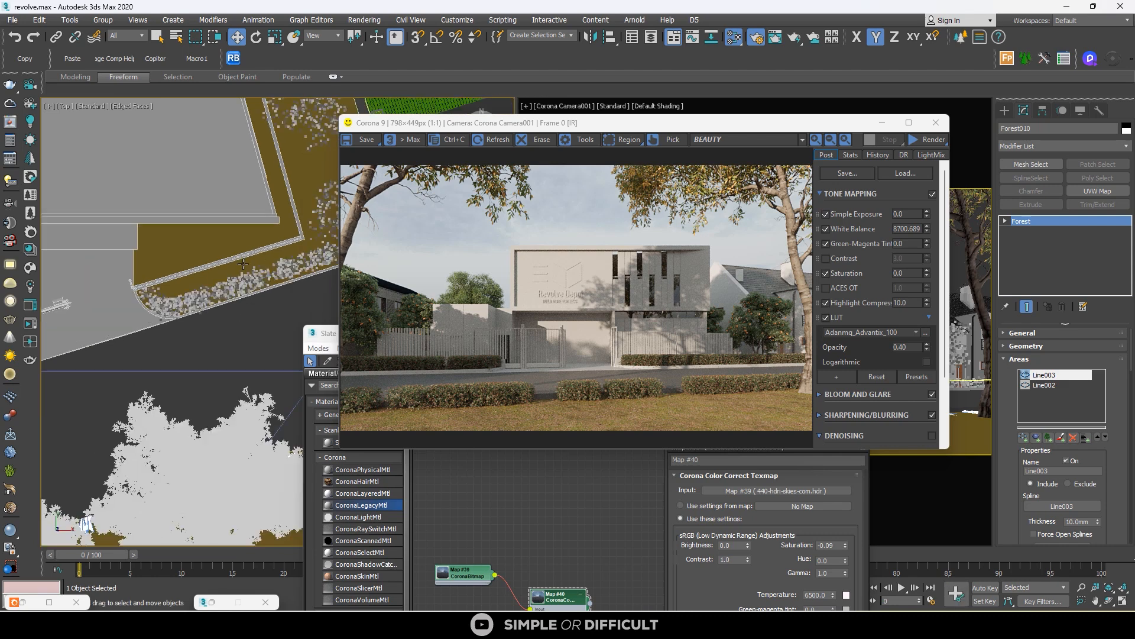
scroll(242, 302, up, 4)
click(245, 257)
scroll(553, 559, down, 2)
scroll(553, 559, down, 1)
middle_drag(552, 558, 450, 493)
scroll(551, 540, down, 4)
scroll(449, 493, up, 5)
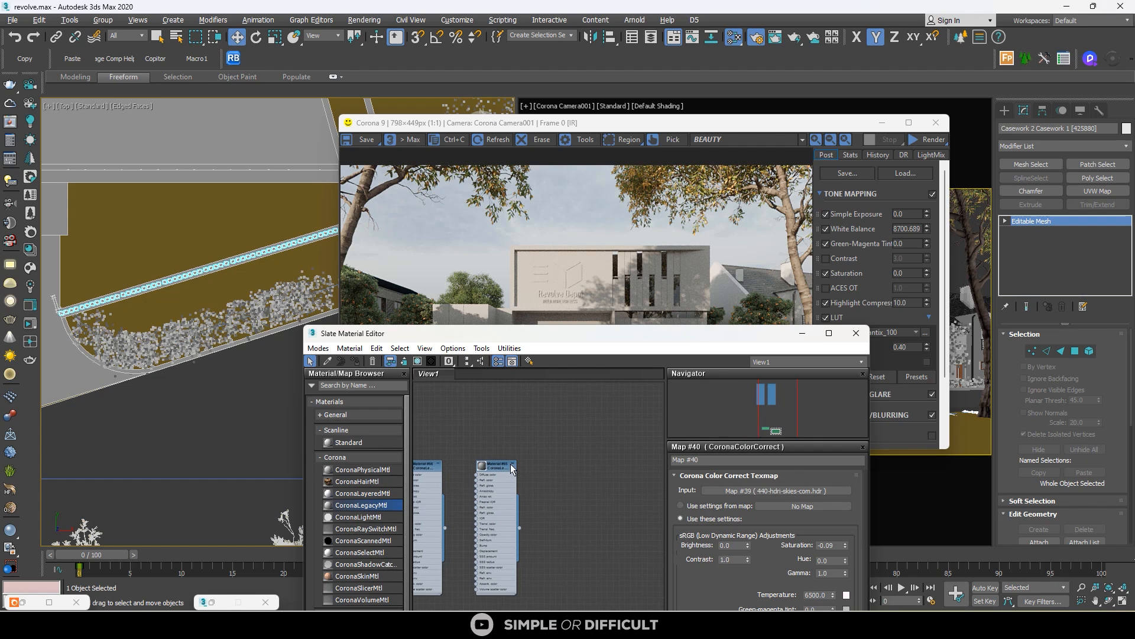
shift+drag(498, 464, 559, 431)
scroll(549, 426, up, 3)
double_click(549, 426)
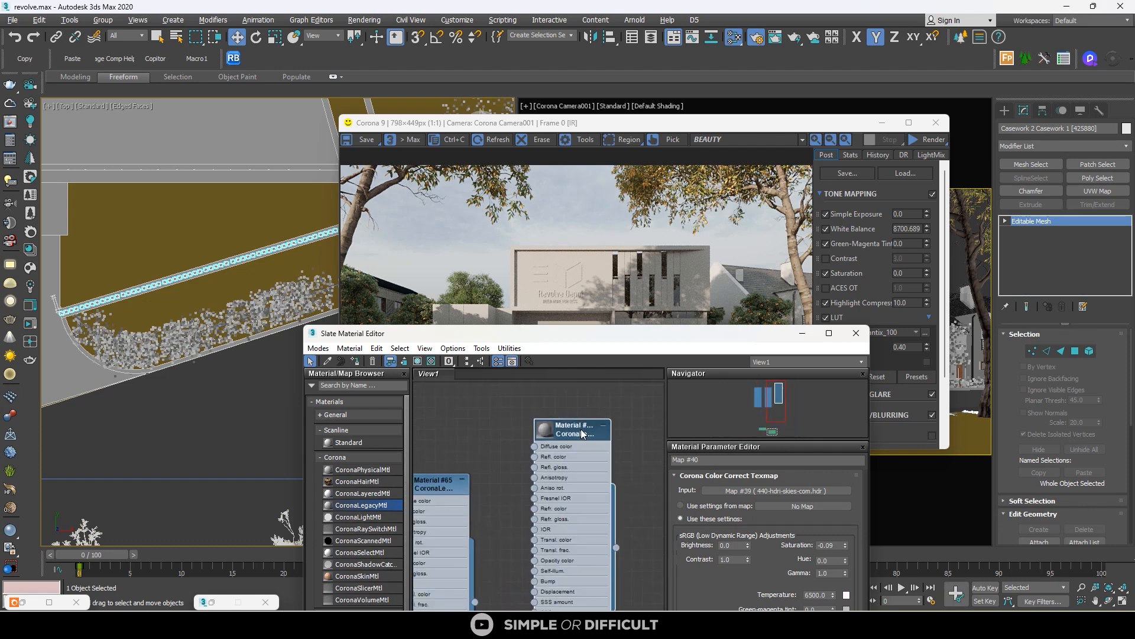
Step: Set the material copy's diffuse color to dark reddish brown (RGB 25, 10, 10), assign it to the fence, and restart interactive rendering
click(816, 495)
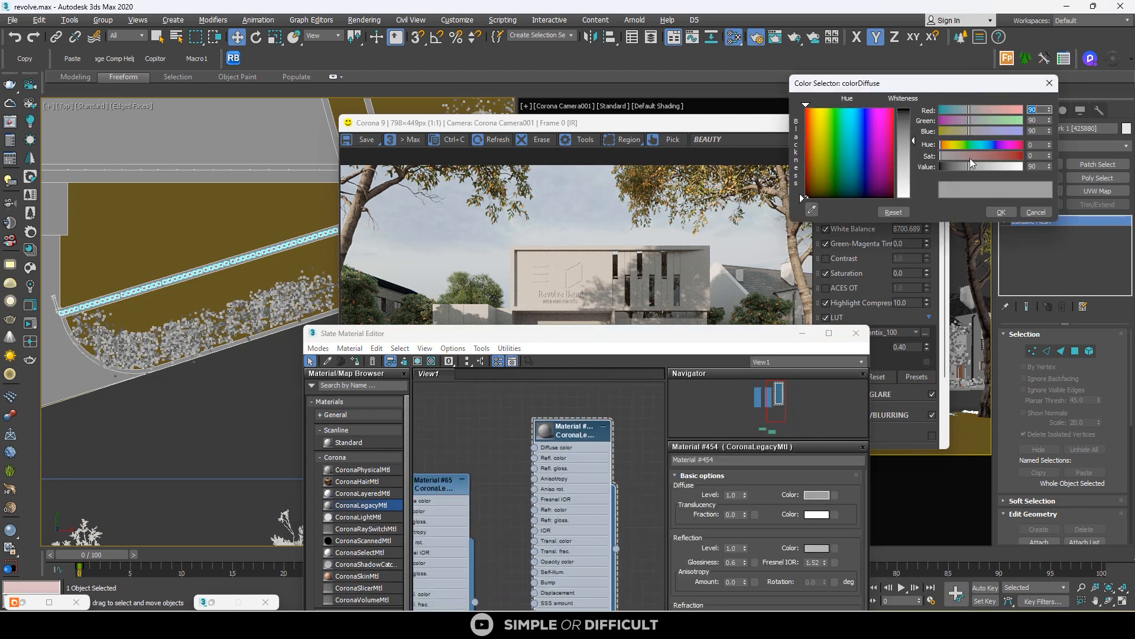
mouse_move(970, 158)
mouse_down()
mouse_move(997, 158)
mouse_move(949, 167)
mouse_up()
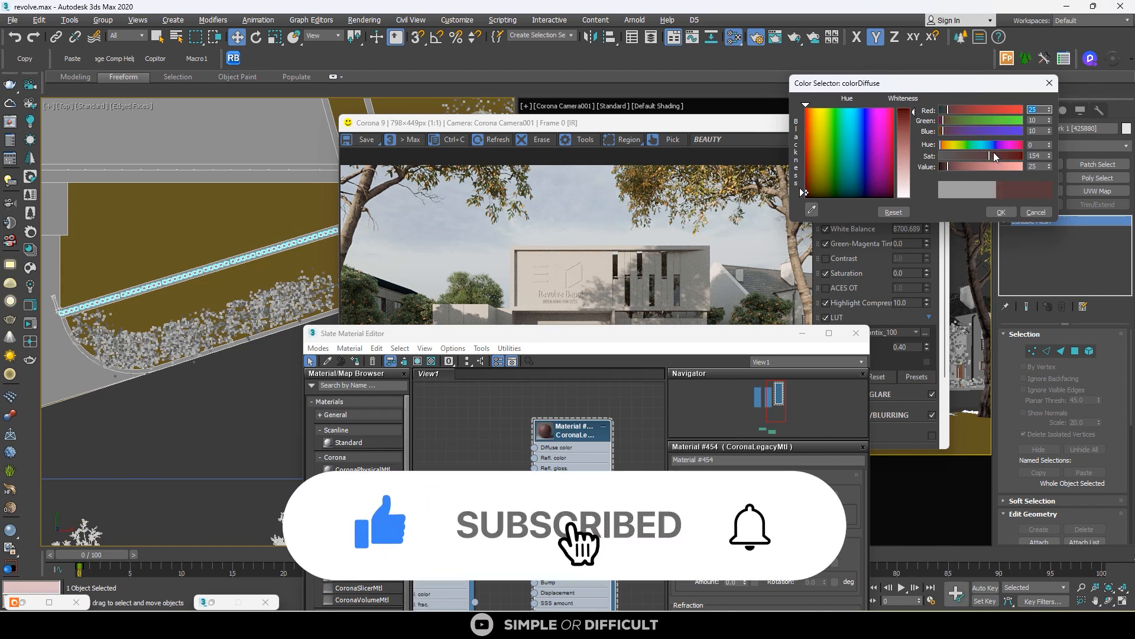
click(1001, 212)
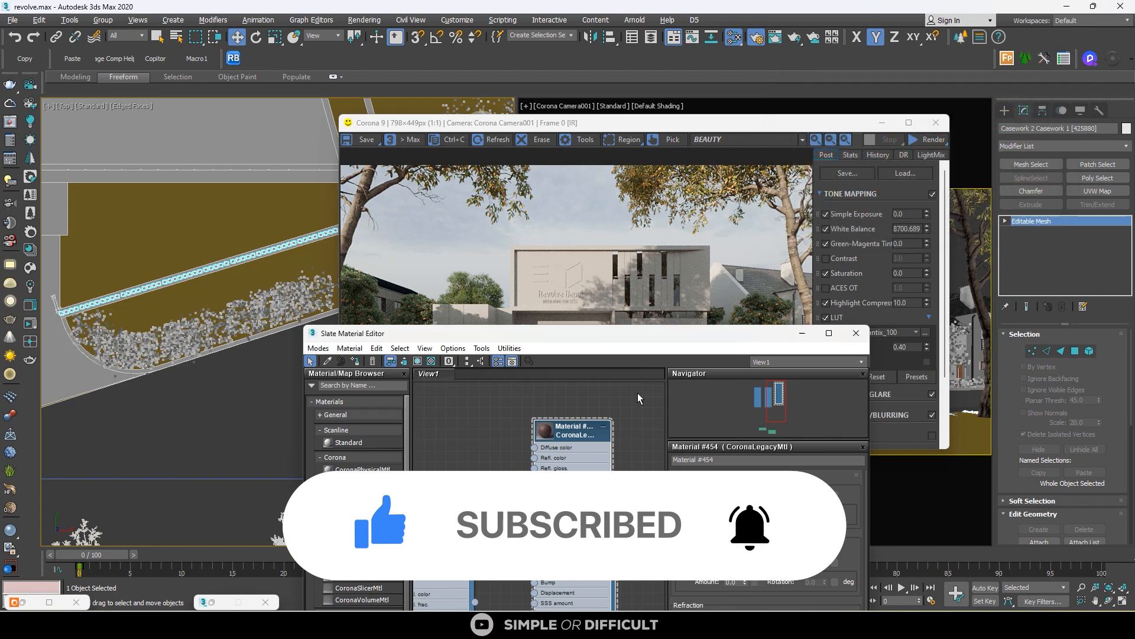
scroll(550, 423, up, 2)
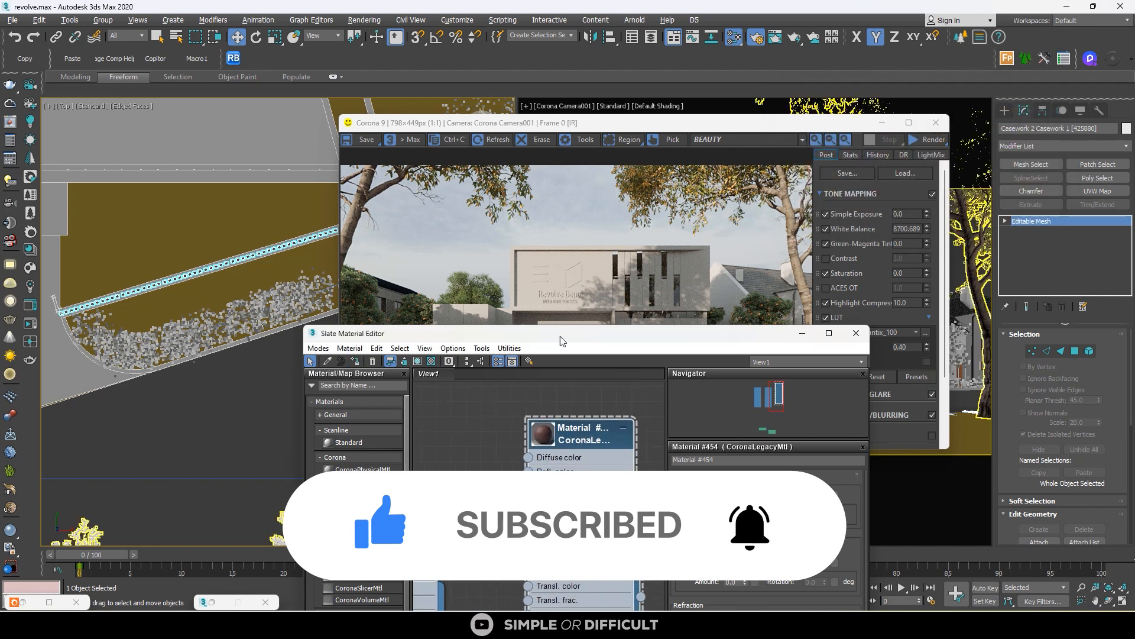
drag(591, 343, 349, 338)
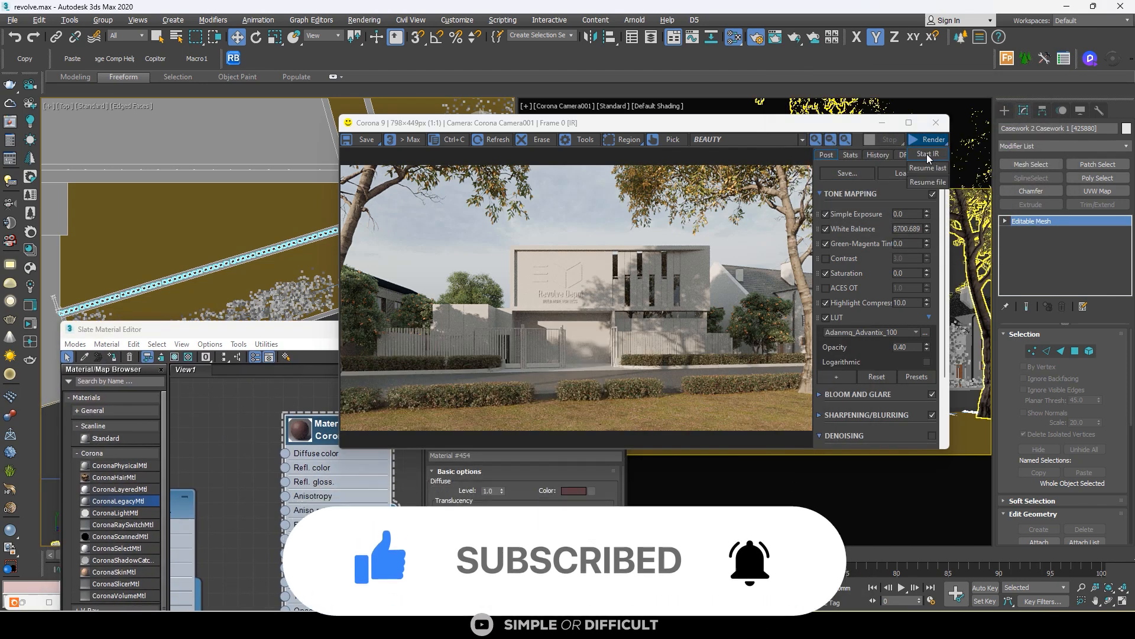
scroll(666, 342, up, 3)
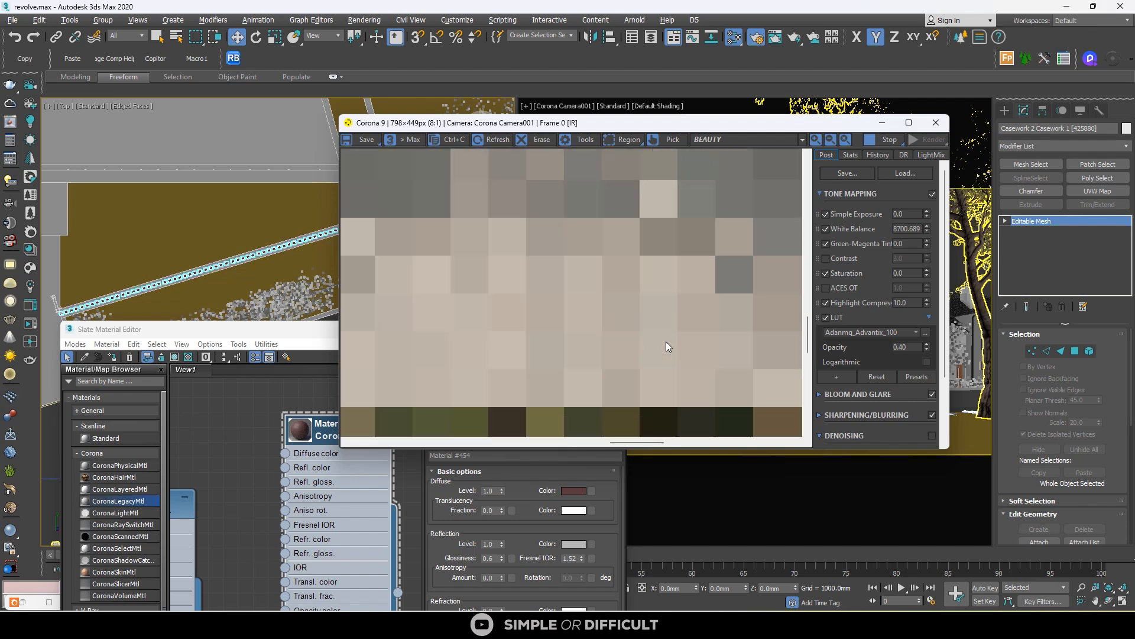
scroll(666, 342, down, 3)
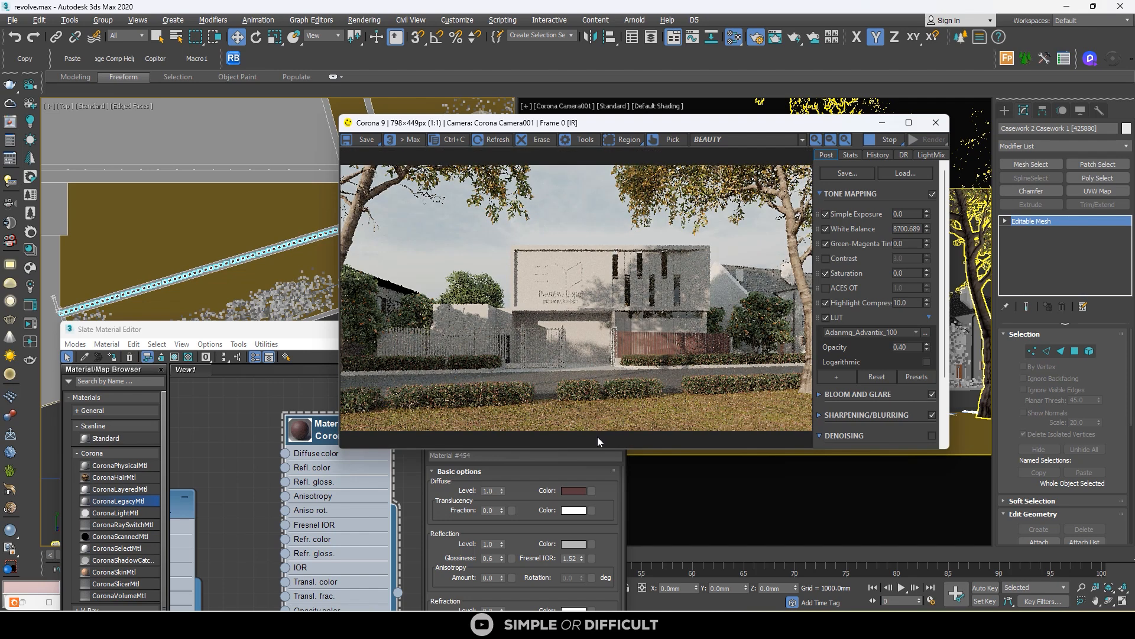
Step: Set the fence material's reflection glossiness to 0.8 and enlarge its preview sphere
click(535, 485)
click(502, 557)
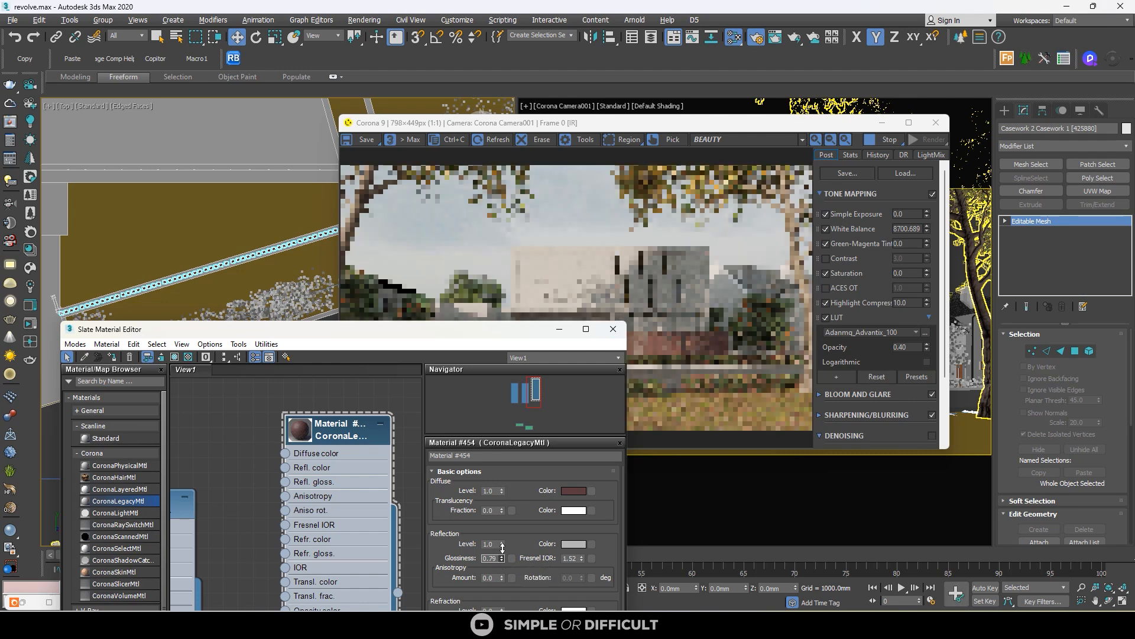
click(502, 558)
scroll(297, 426, up, 1)
double_click(297, 432)
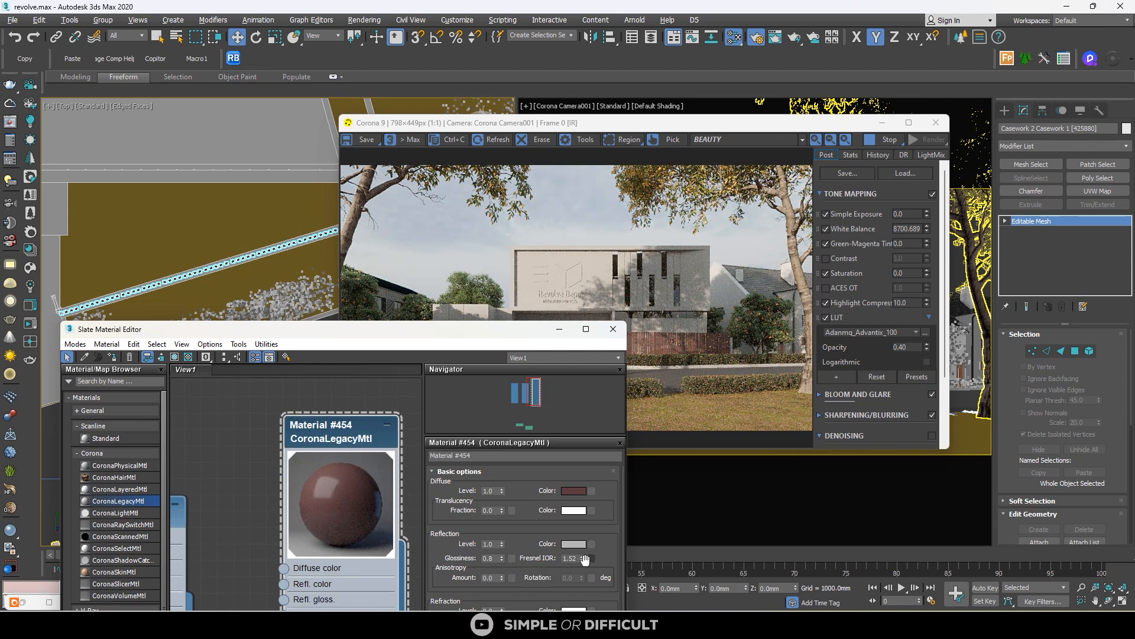
Step: Raise the fence material's Fresnel IOR to 4.84 and inspect the fence slats closely in the render
drag(582, 557, 566, 428)
scroll(697, 334, up, 1)
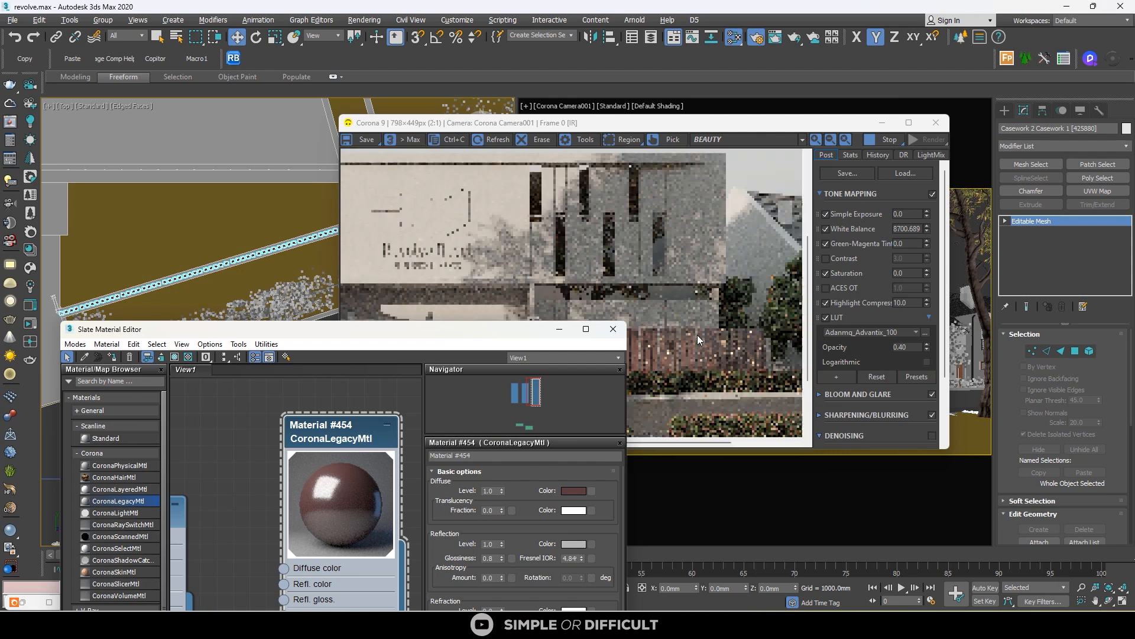
scroll(697, 335, up, 1)
scroll(714, 289, down, 1)
scroll(657, 307, up, 1)
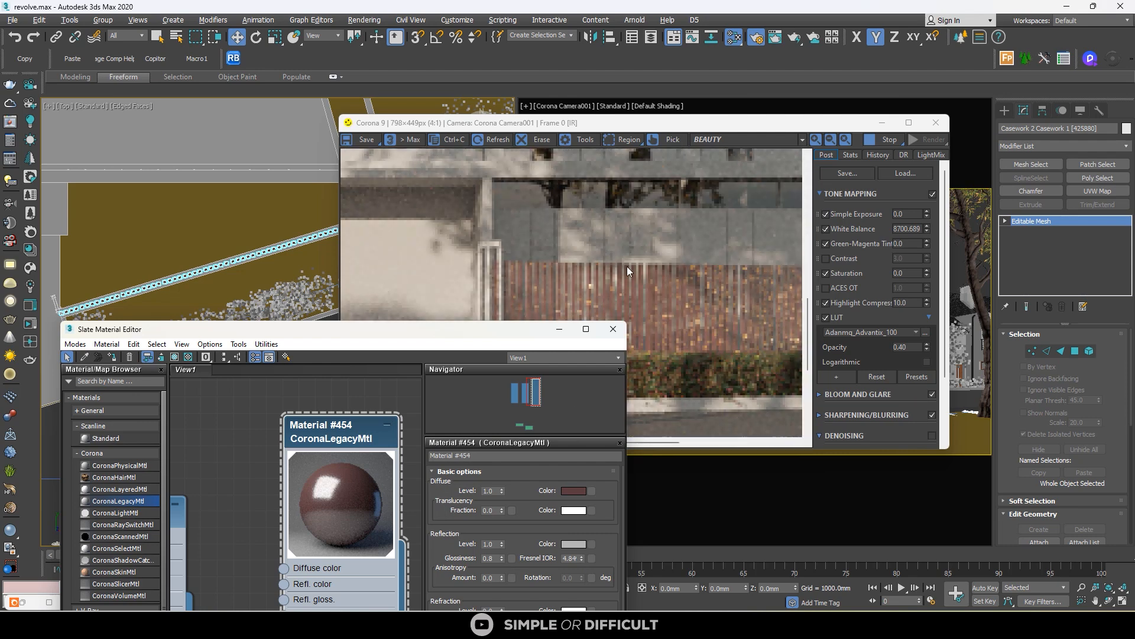
scroll(627, 266, down, 2)
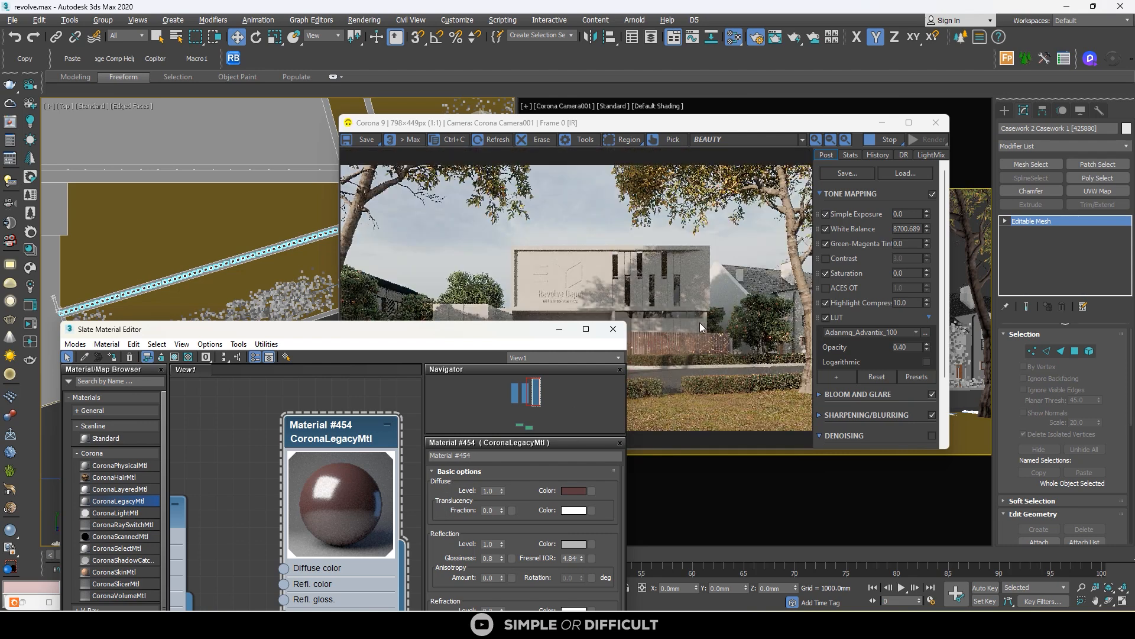
Step: Darken the fence material's diffuse color to a deeper, less saturated brown
click(576, 489)
drag(971, 155, 941, 167)
click(1000, 211)
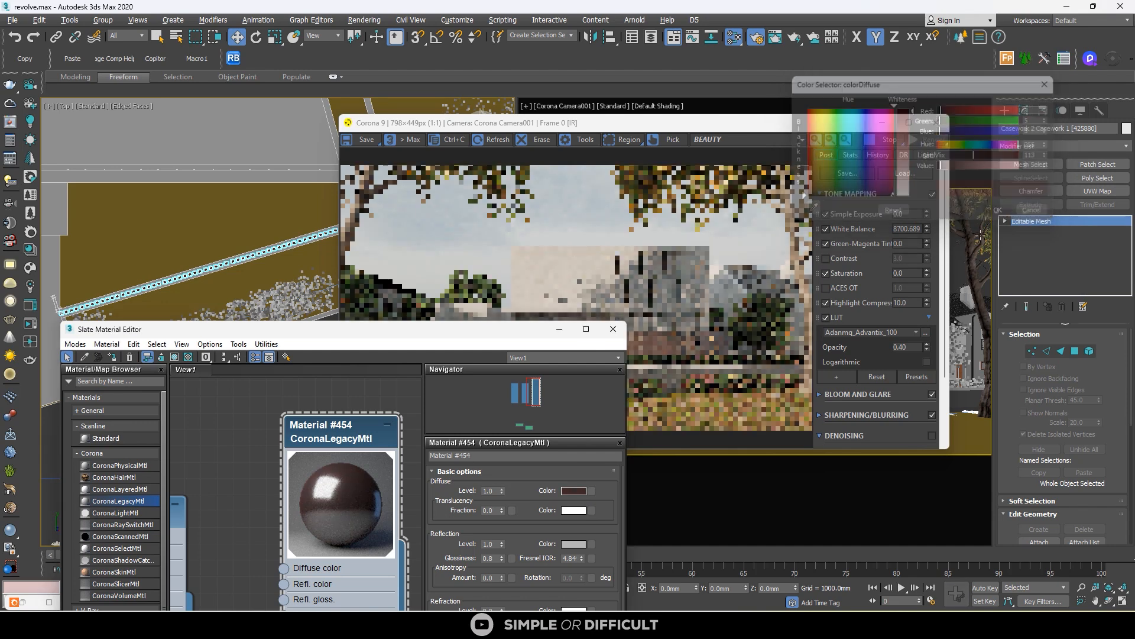
Step: Raise the fence material's Fresnel IOR to 12.1 and check the slats' reflections in the render
drag(584, 558, 580, 535)
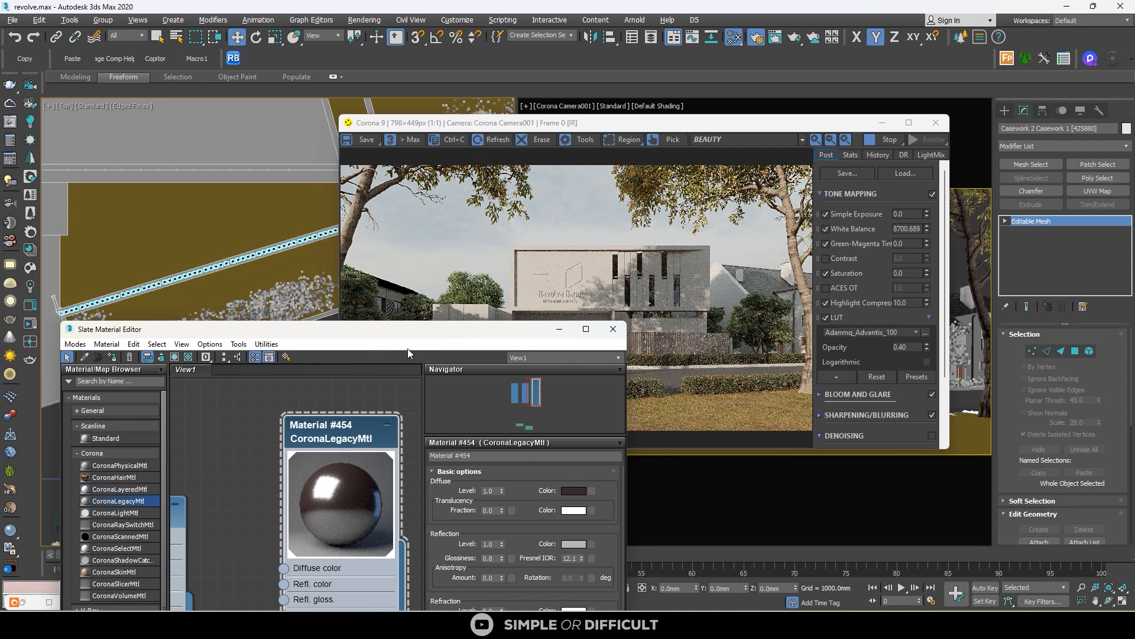
drag(427, 333, 318, 371)
scroll(656, 365, up, 1)
scroll(648, 361, up, 1)
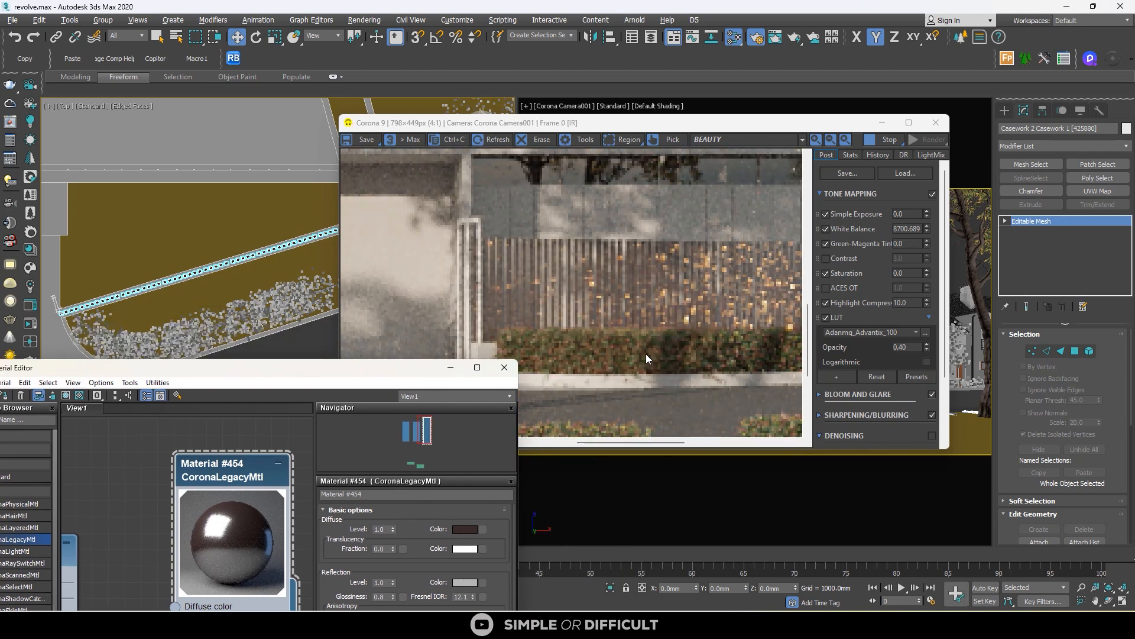
Step: Reset the fence material's Fresnel IOR, set it to 1.52, and check the fence in the full render
right_click(471, 597)
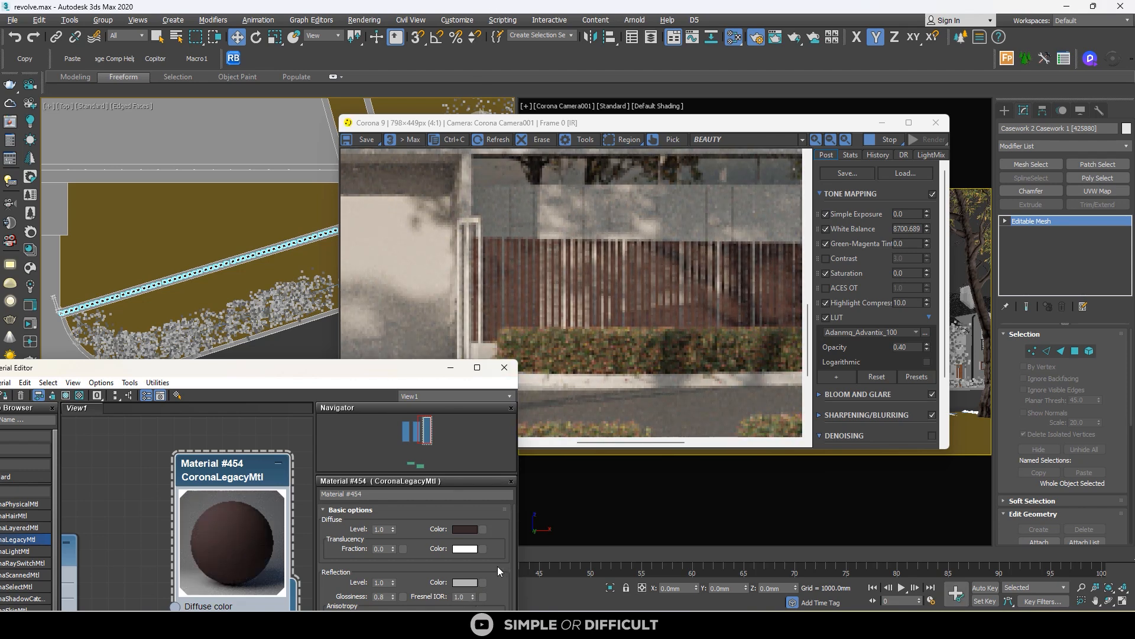
click(474, 594)
key(Return)
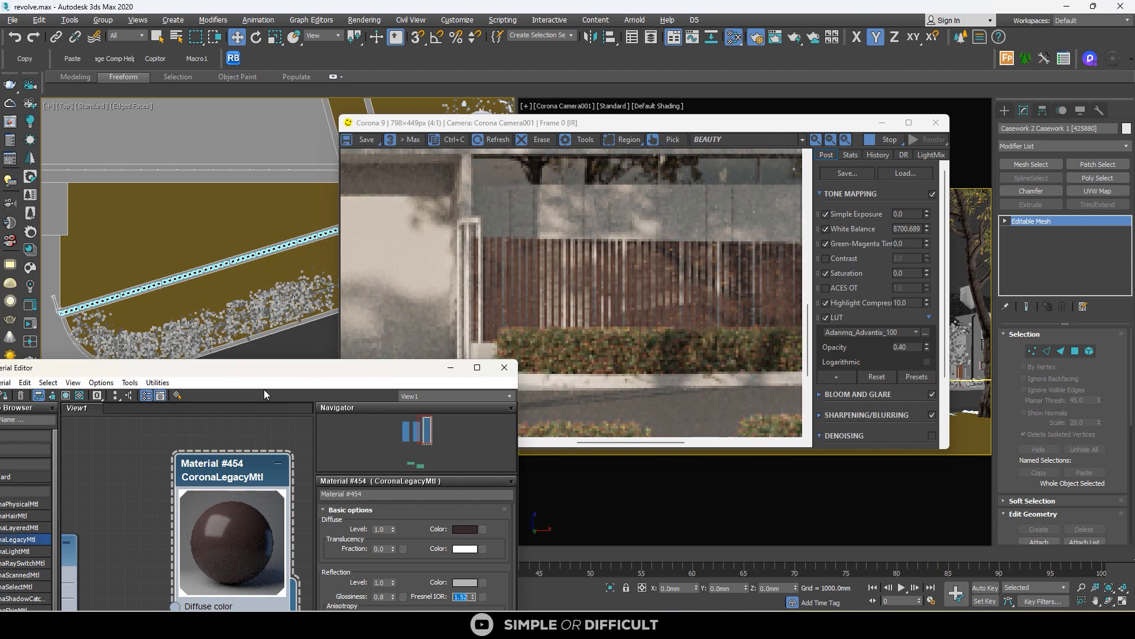
drag(264, 373, 280, 97)
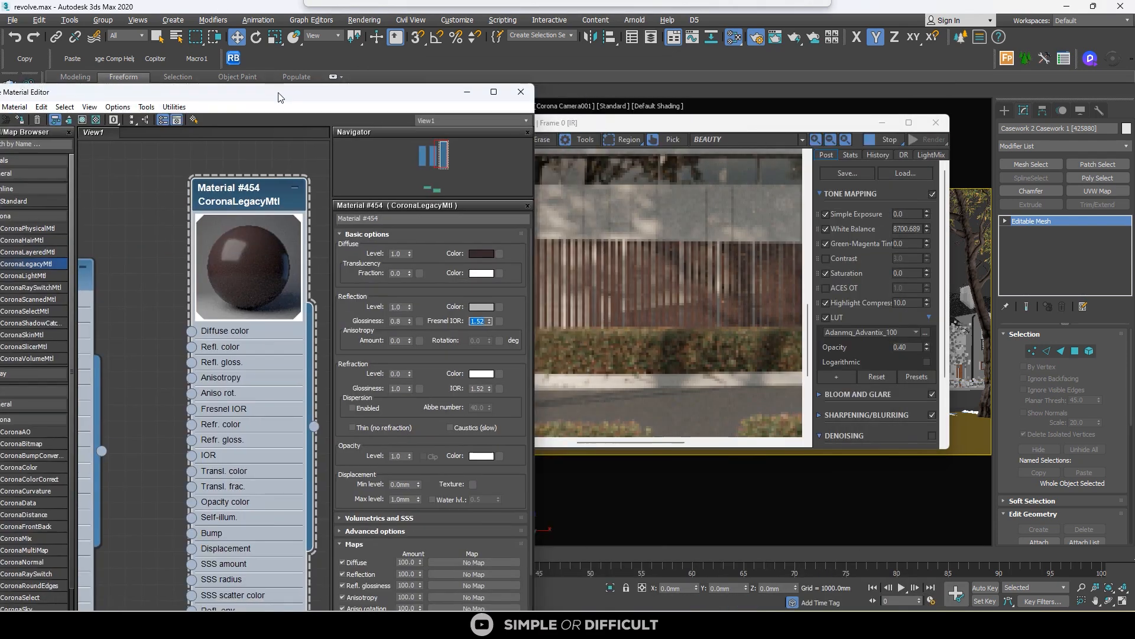
scroll(701, 306, down, 3)
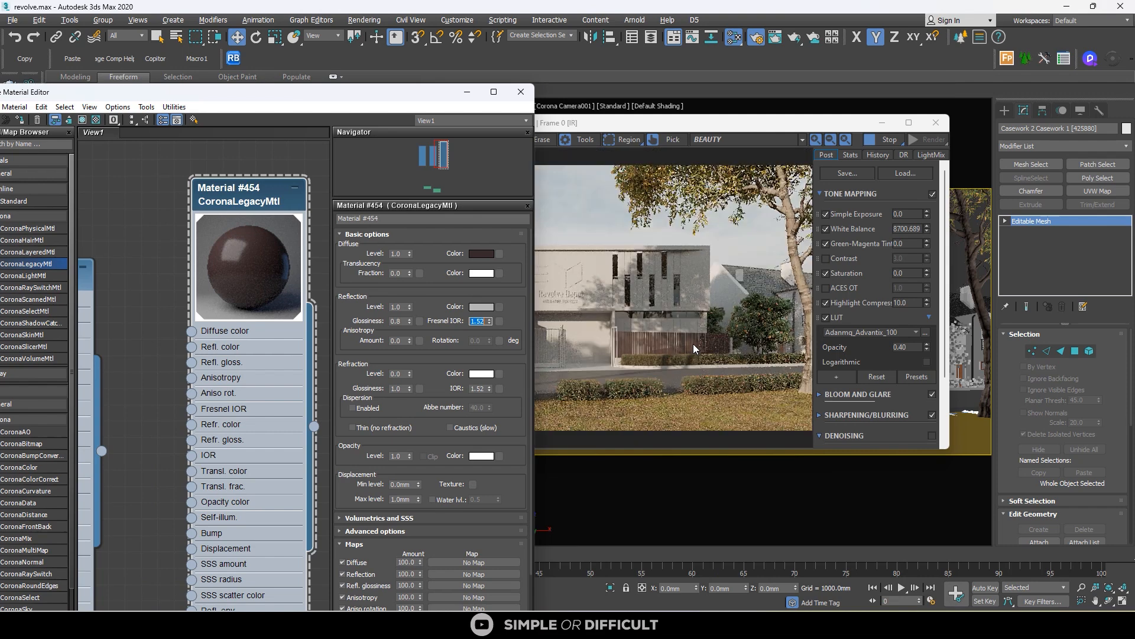
Step: Change the fence material's reflection color to white
click(482, 254)
click(482, 307)
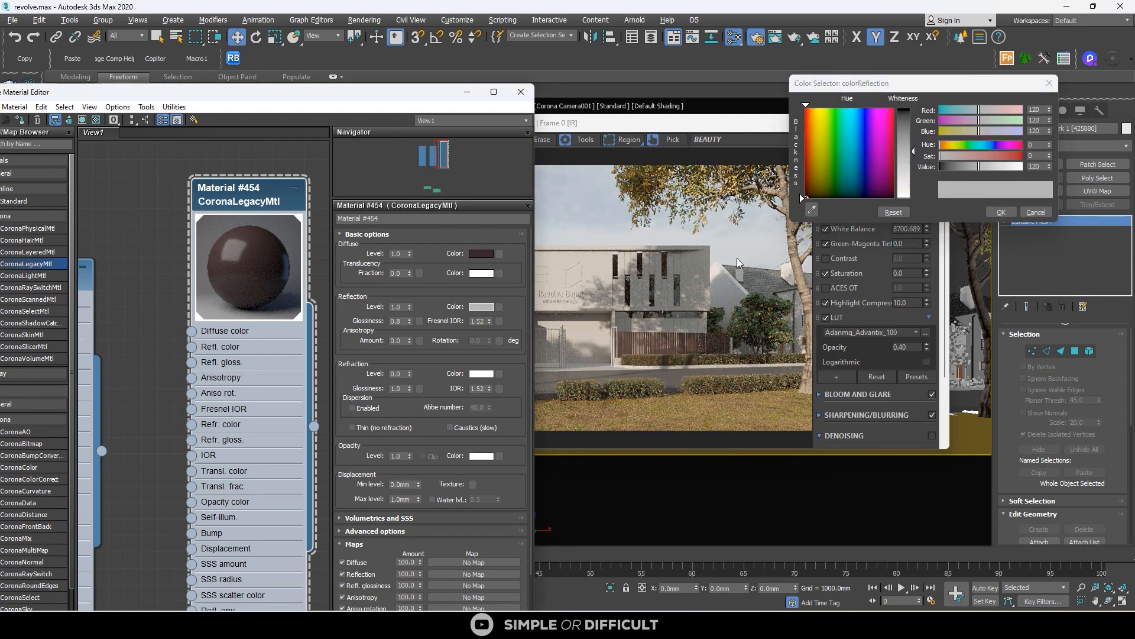
click(1001, 212)
click(482, 307)
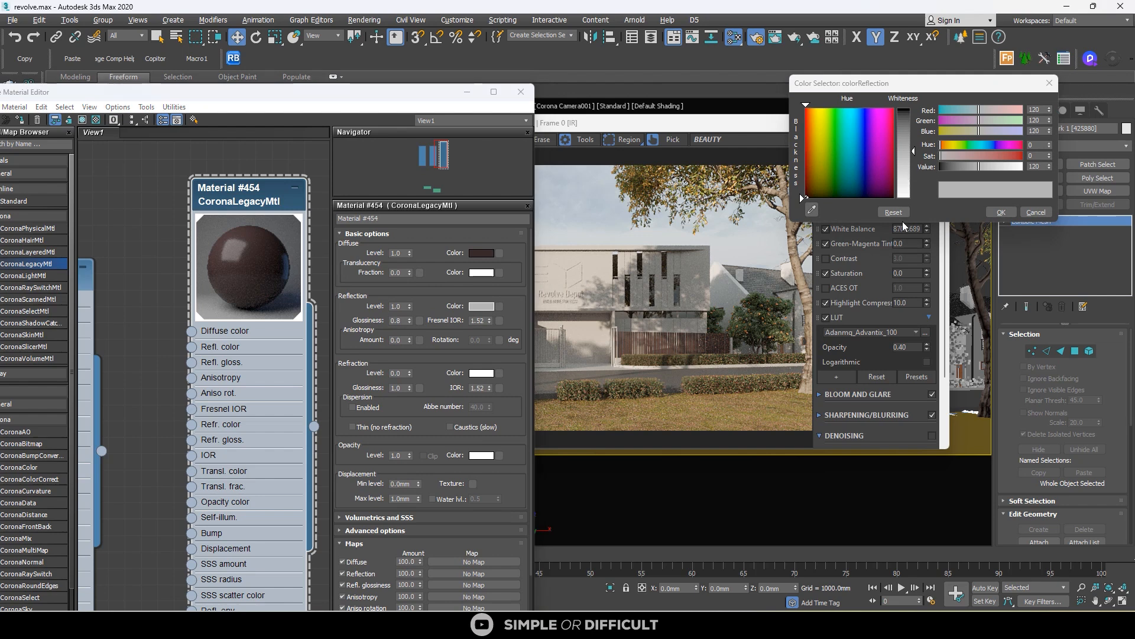
drag(904, 152, 903, 222)
click(1003, 213)
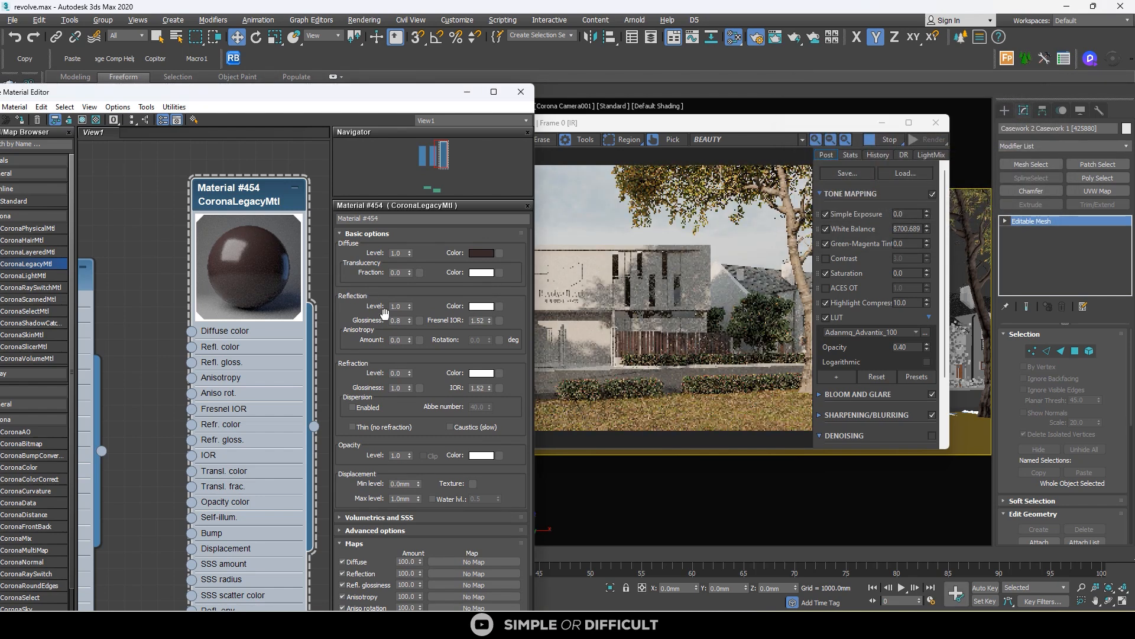
Step: Set the fence material's anisotropy amount to 0.3 and inspect the slats in the render
click(401, 340)
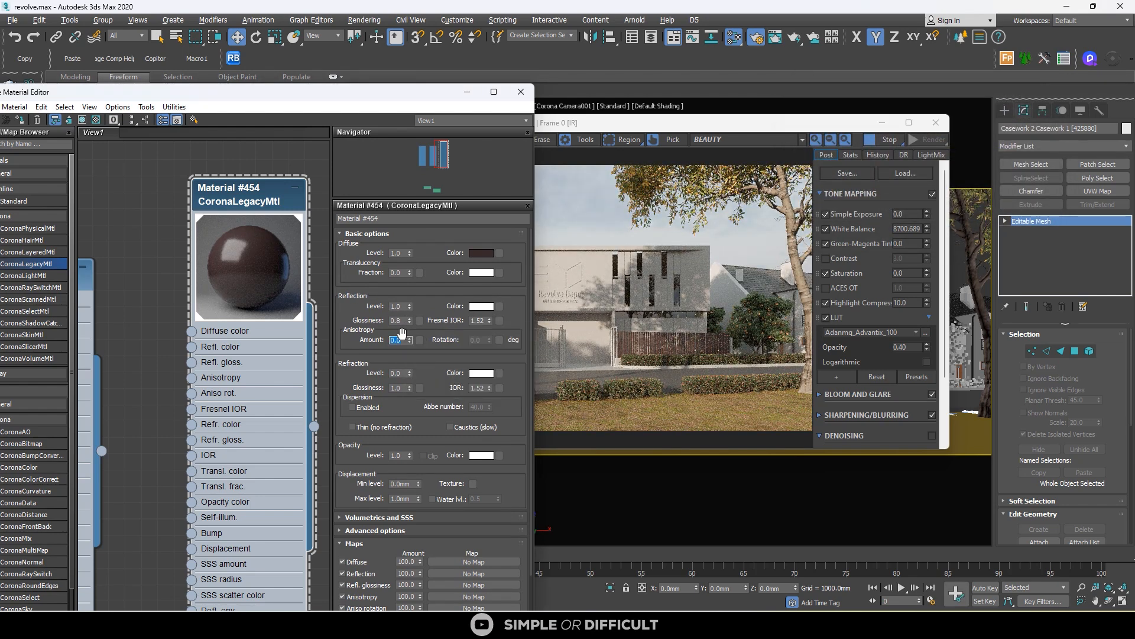
text(0.3)
key(Return)
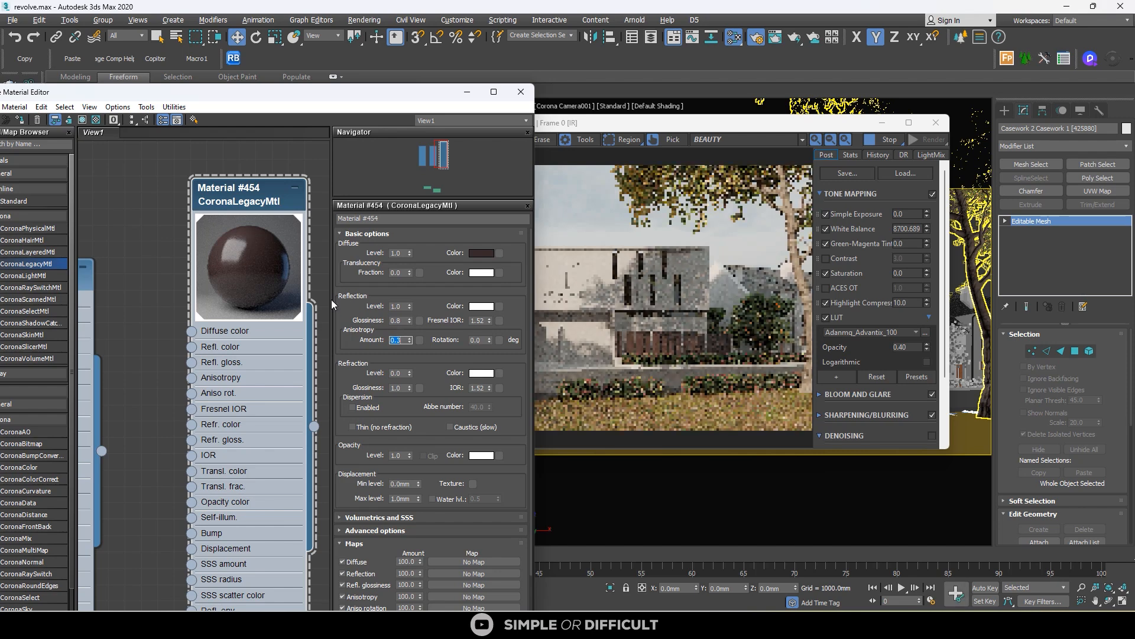
scroll(619, 342, up, 3)
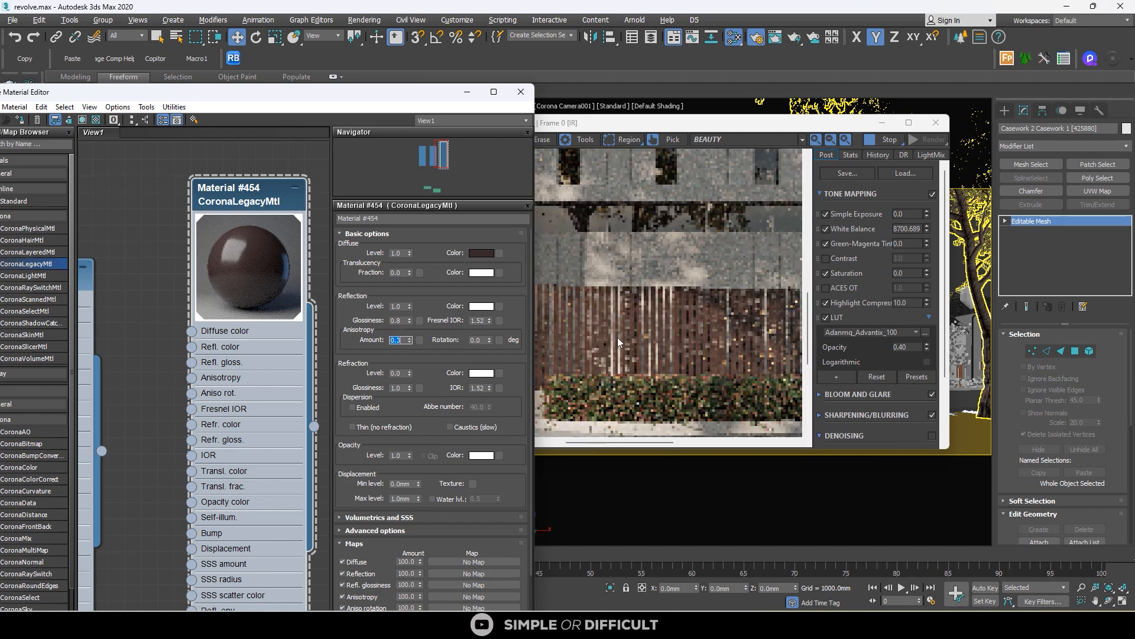
Step: Set the reflection glossiness of Material #454 to 0.7
double_click(400, 320)
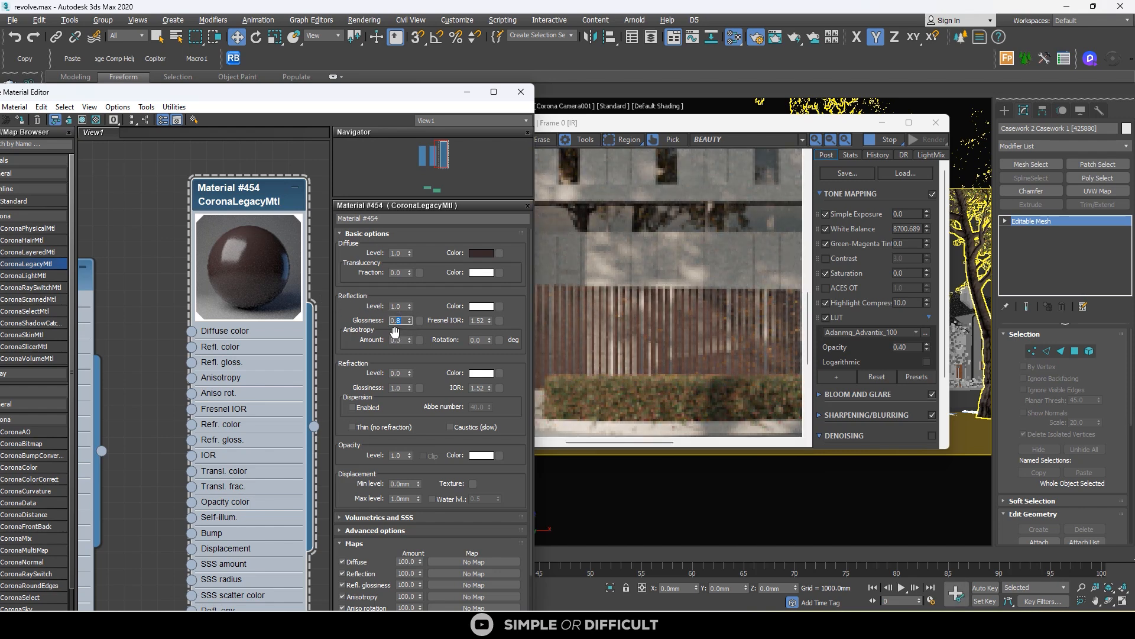
text(0.9)
key(Return)
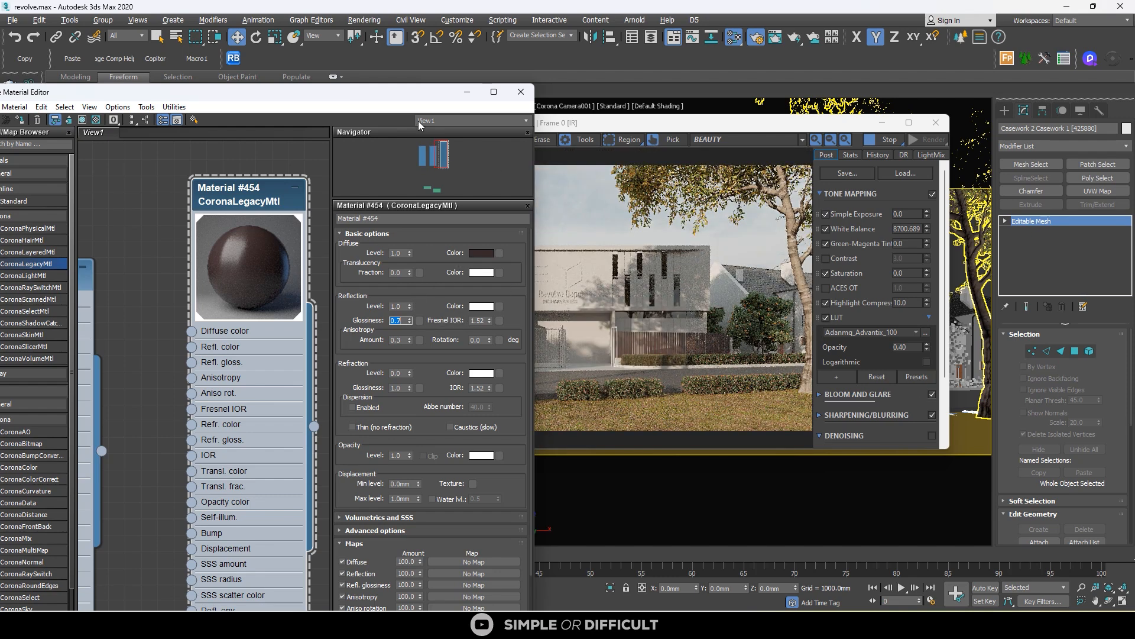
Step: Reduce the saturation of Material #454's diffuse color to 80, keeping it a dark brown
click(482, 253)
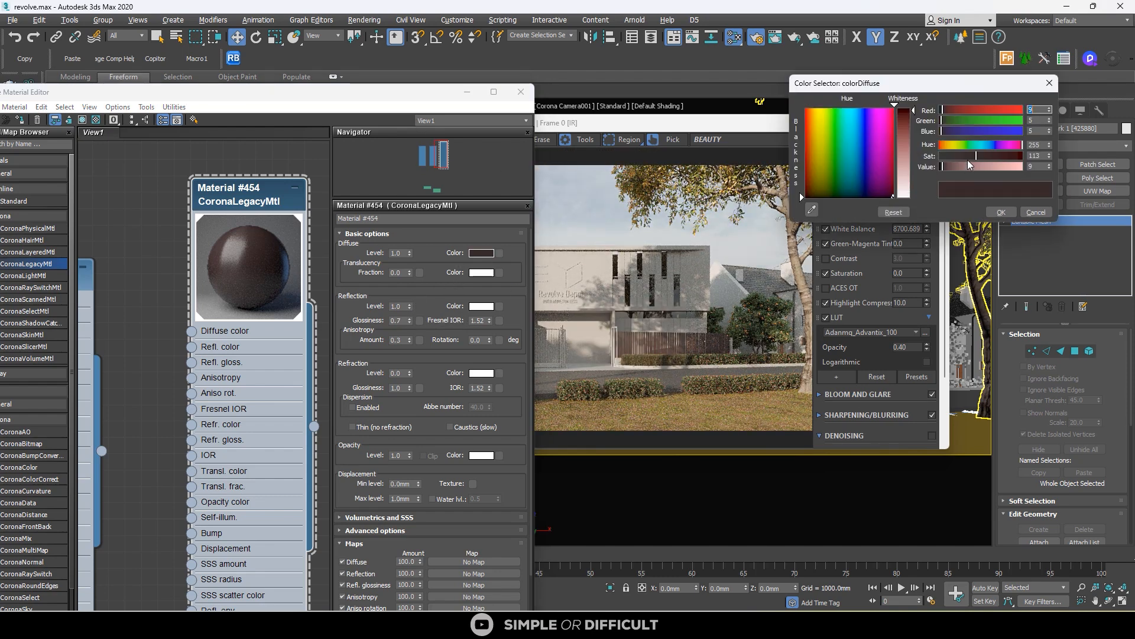
drag(976, 156, 962, 154)
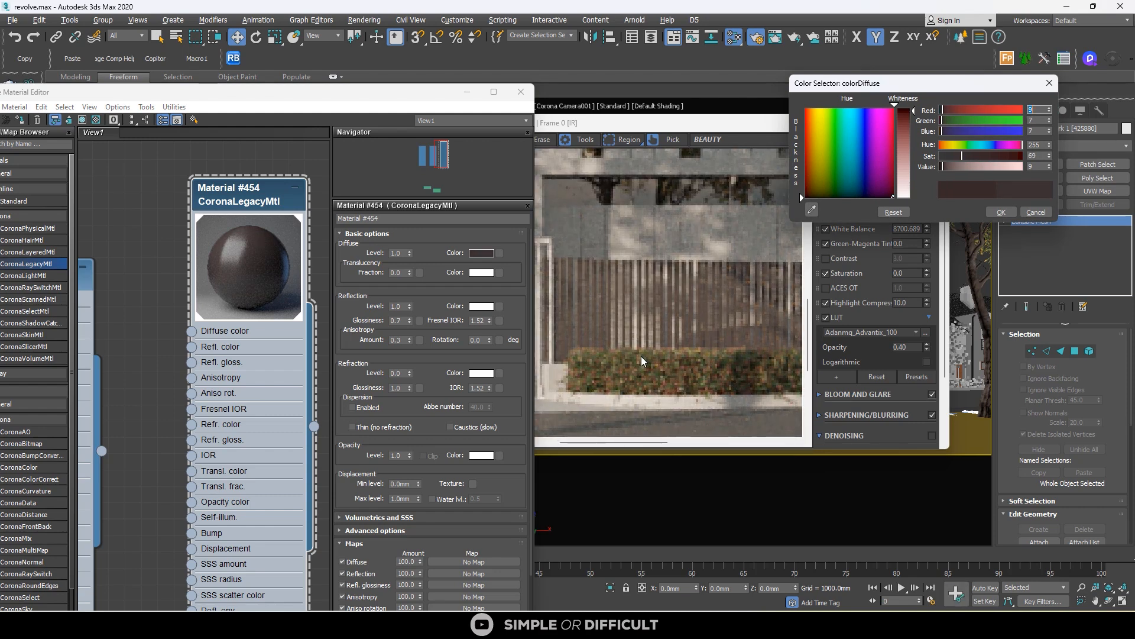
drag(966, 155, 968, 155)
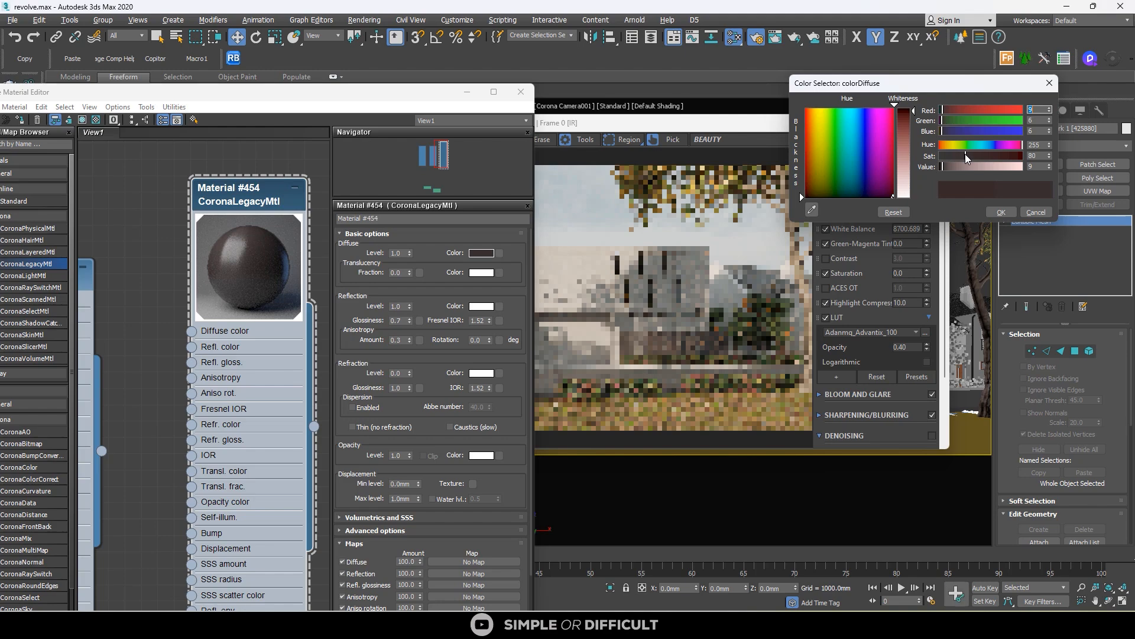
click(1003, 213)
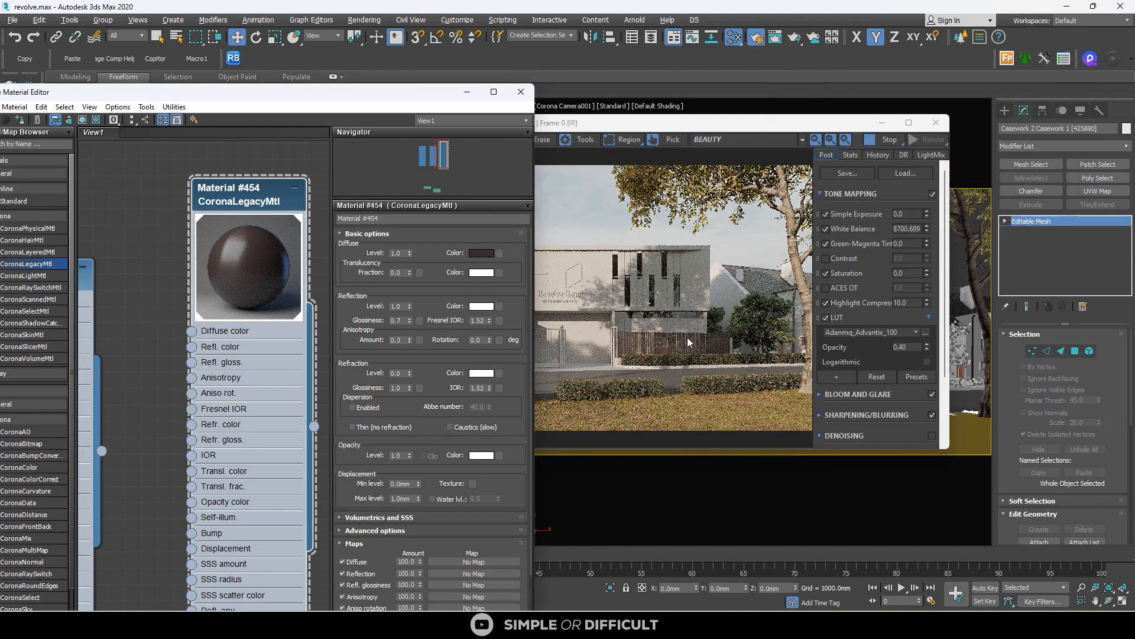
Step: Assign the dark brown Material #454 to the picket gate at the driveway entrance
drag(363, 93, 796, 259)
alt+middle_drag(254, 322, 254, 270)
click(246, 239)
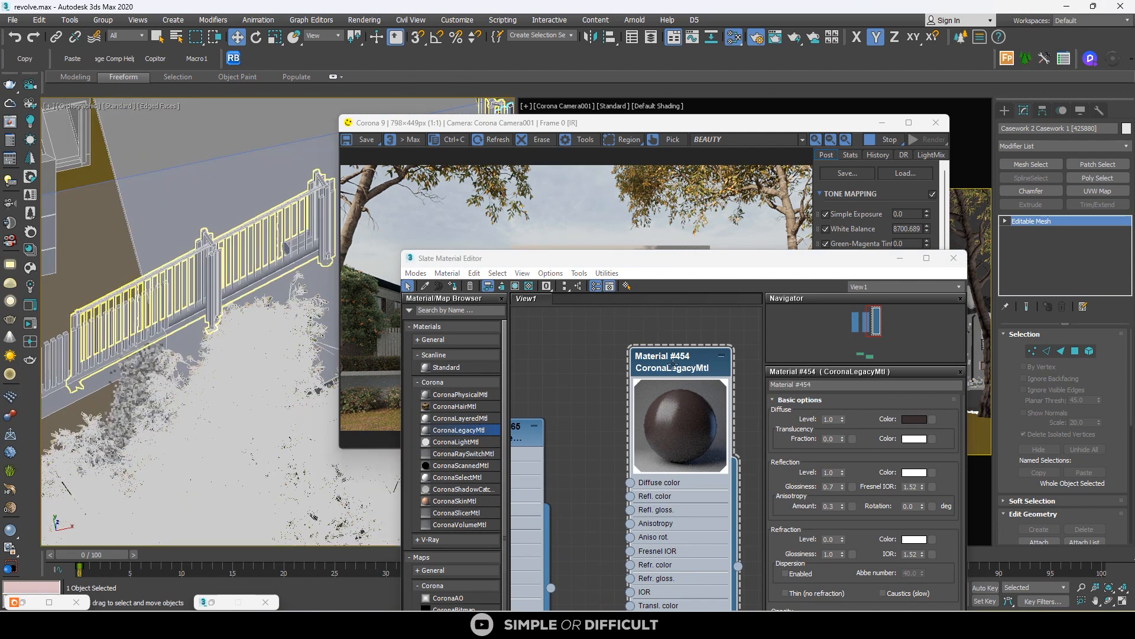
click(453, 286)
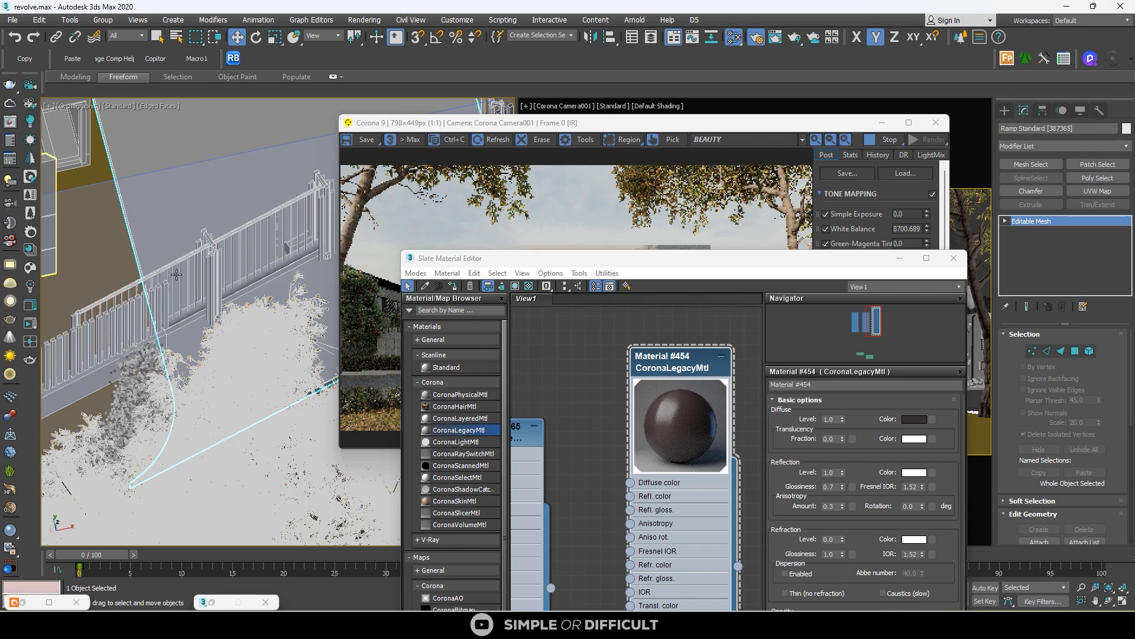
Step: Assign Material #454 to the vertical bars of the fence section beside the gate and check them in the render
scroll(176, 275, down, 3)
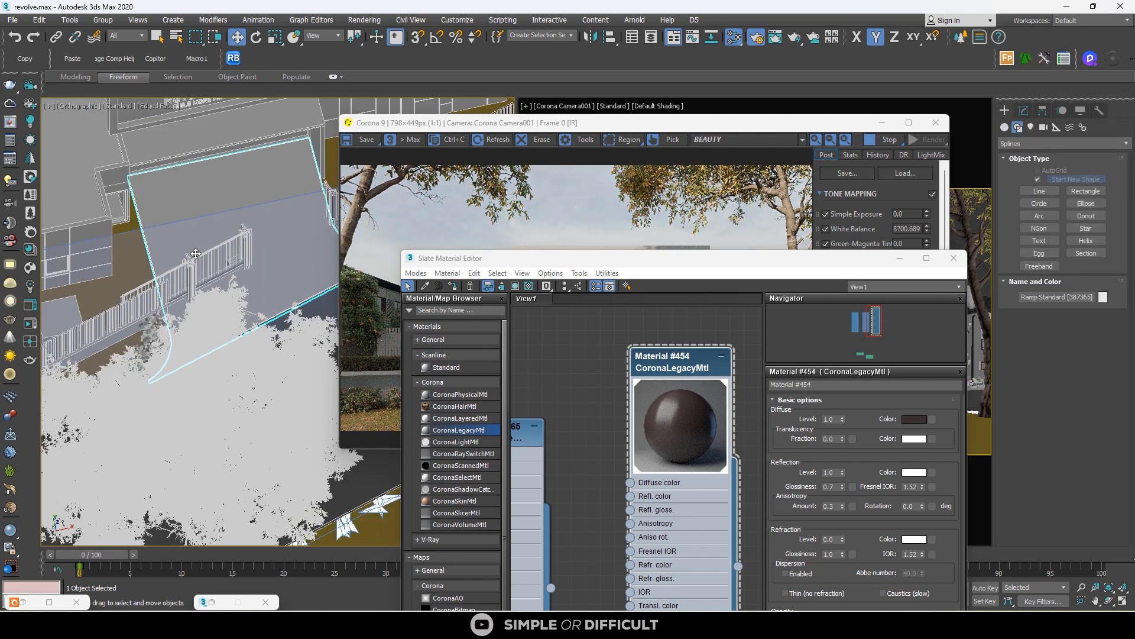
scroll(195, 253, up, 2)
click(157, 314)
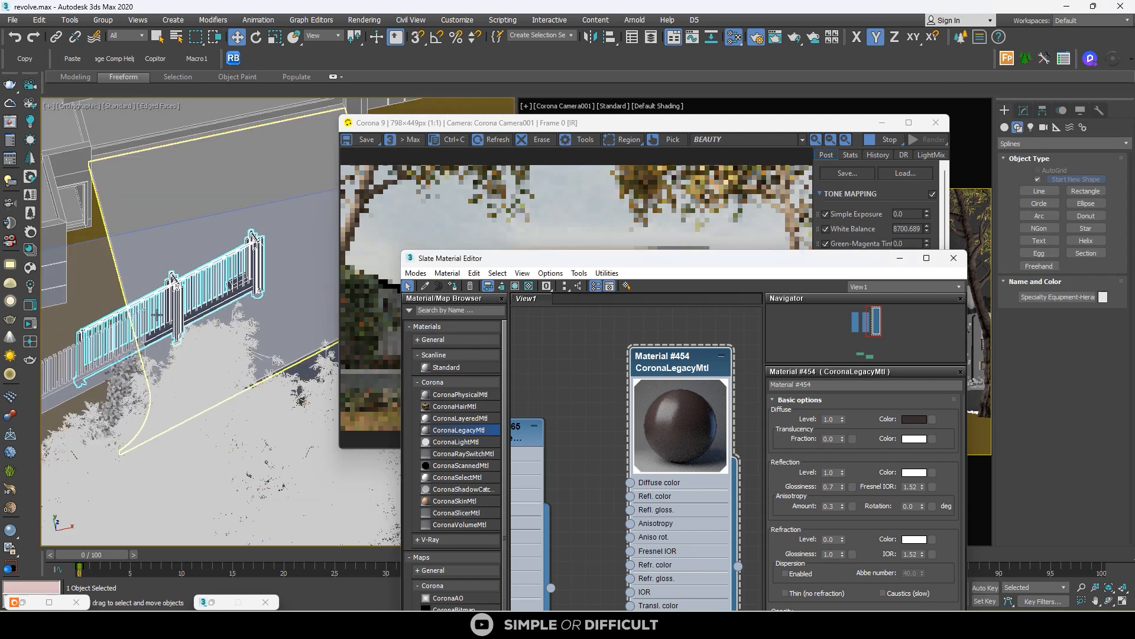
scroll(157, 314, up, 3)
click(87, 357)
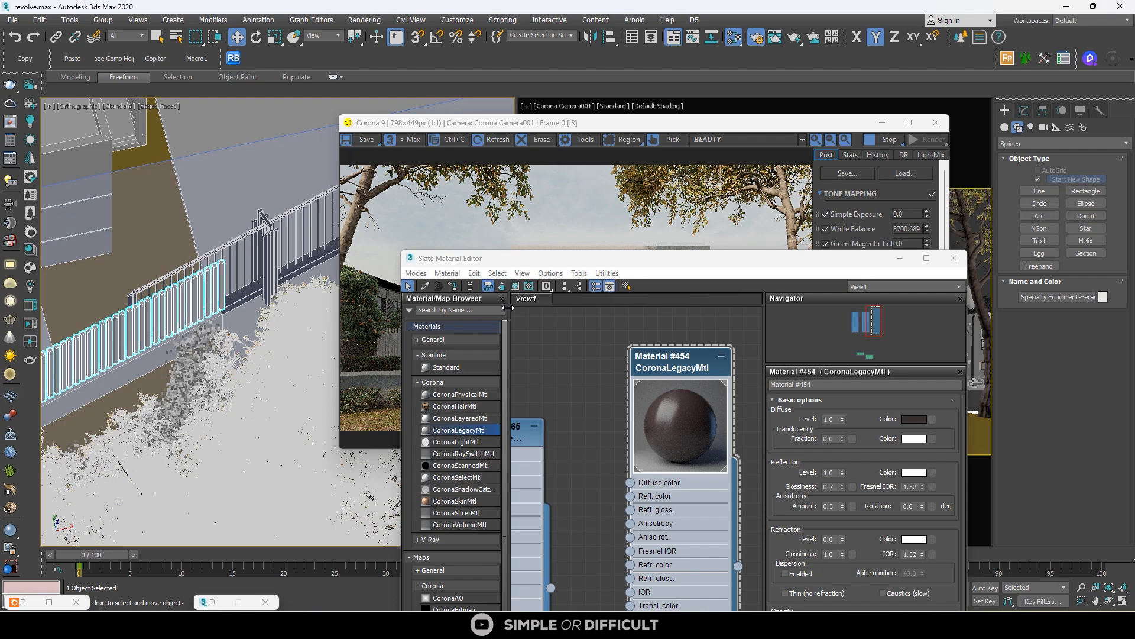
click(457, 286)
click(622, 222)
scroll(527, 359, up, 1)
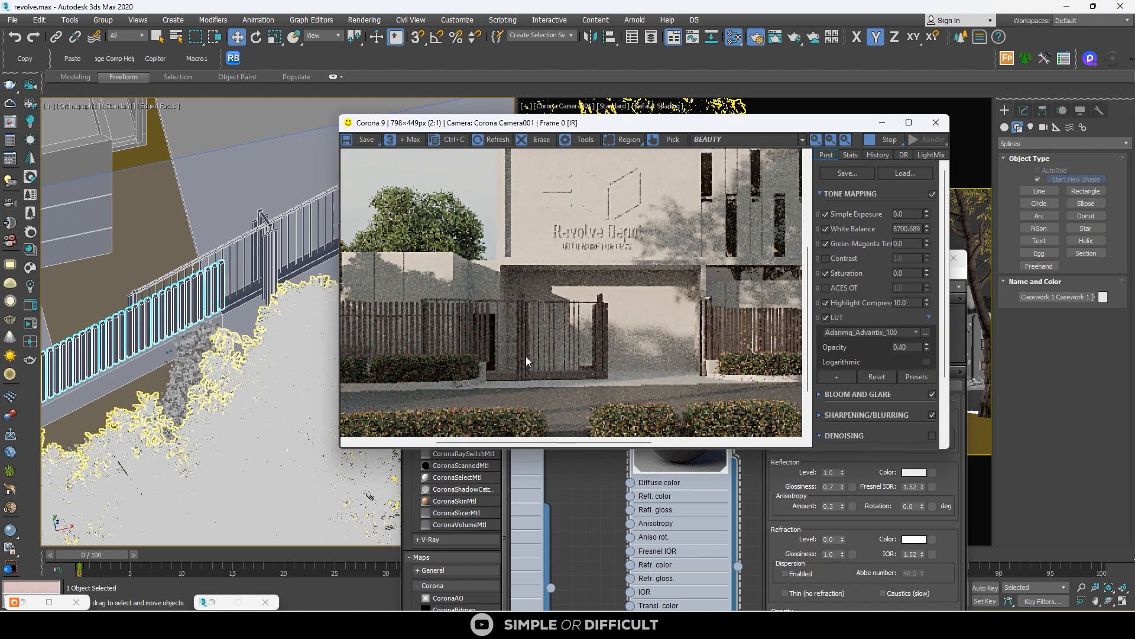
scroll(607, 322, down, 1)
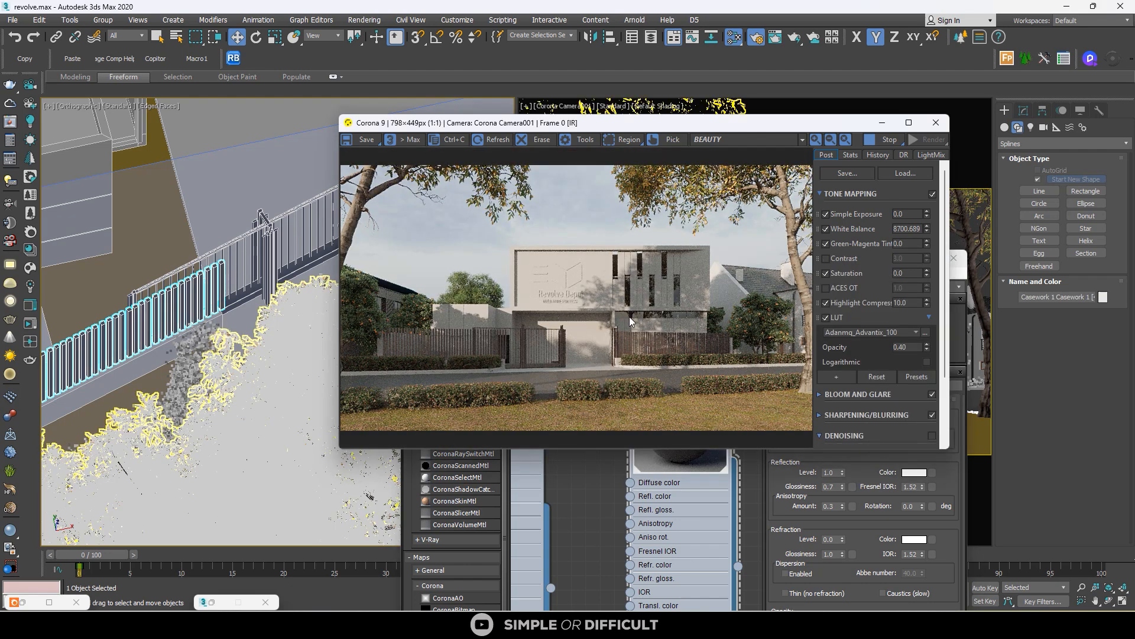
Step: Select the front façade wall with the window slots and enter its polygon sub-object level
scroll(154, 263, down, 6)
scroll(236, 208, up, 6)
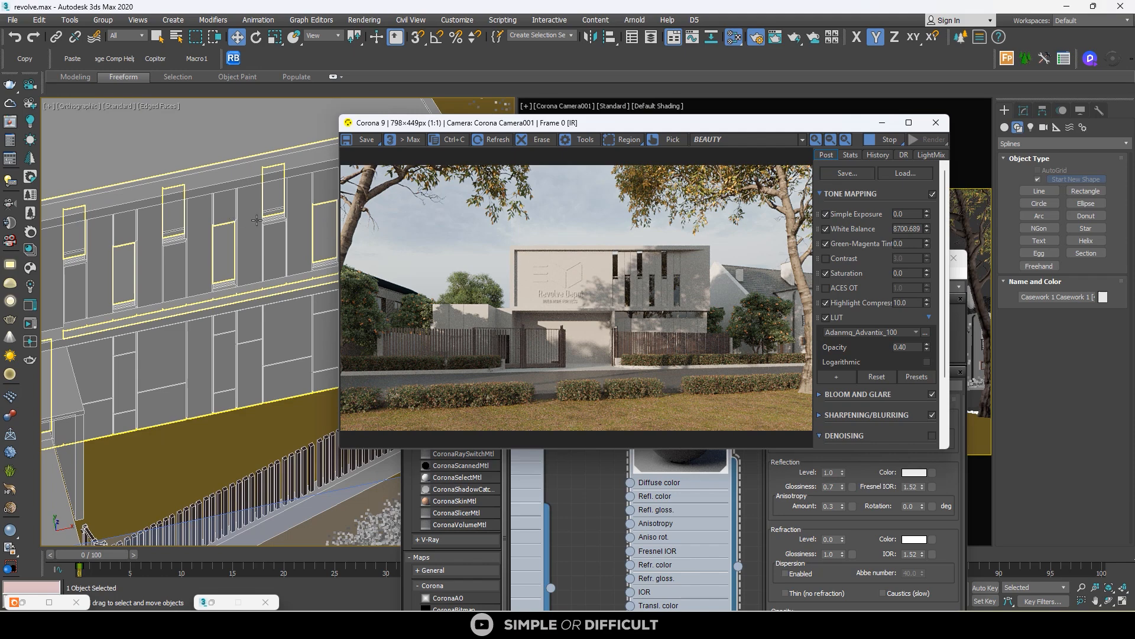
click(256, 221)
scroll(260, 239, down, 6)
scroll(262, 244, up, 5)
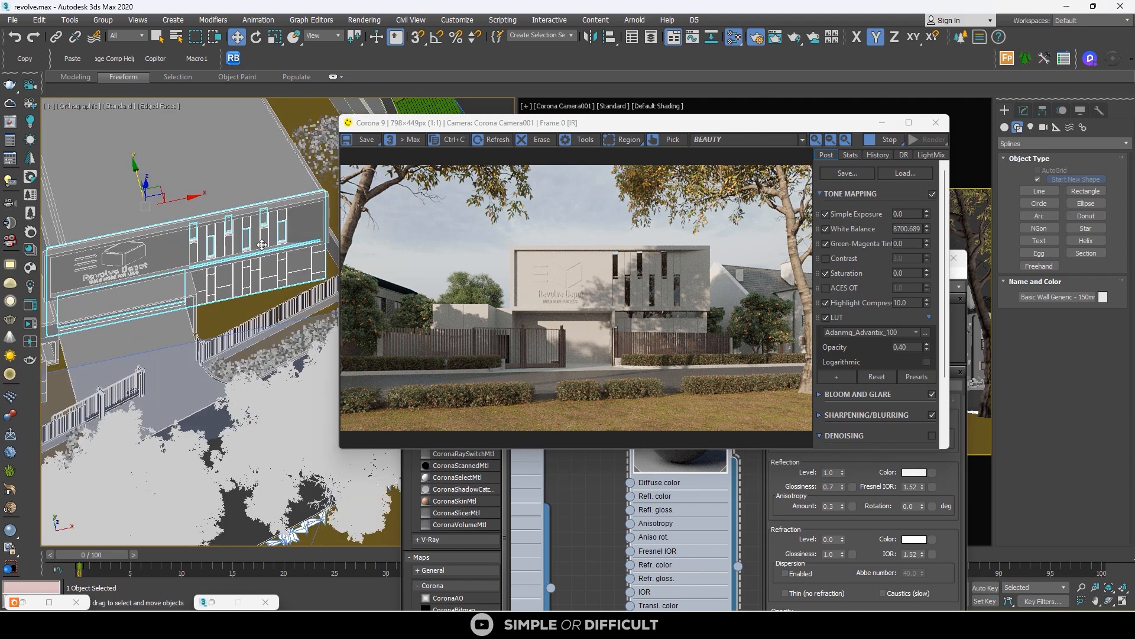
click(1024, 111)
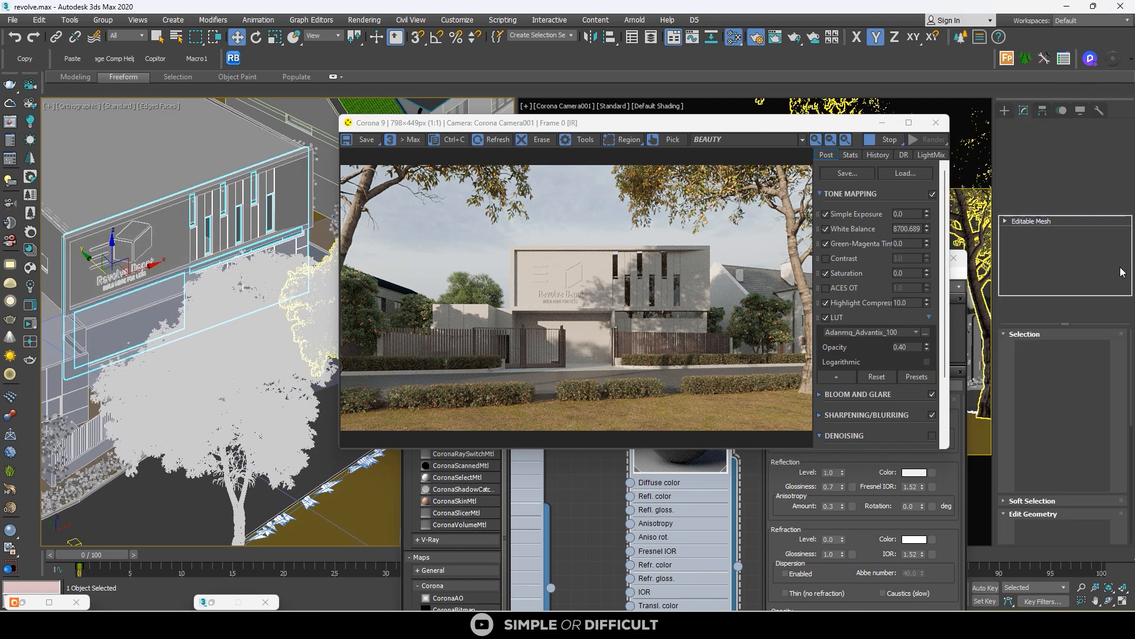
click(1076, 351)
scroll(164, 276, up, 5)
Step: Select all the vertical panel faces between, above and below the upper-floor slot windows on the façade wall
click(164, 288)
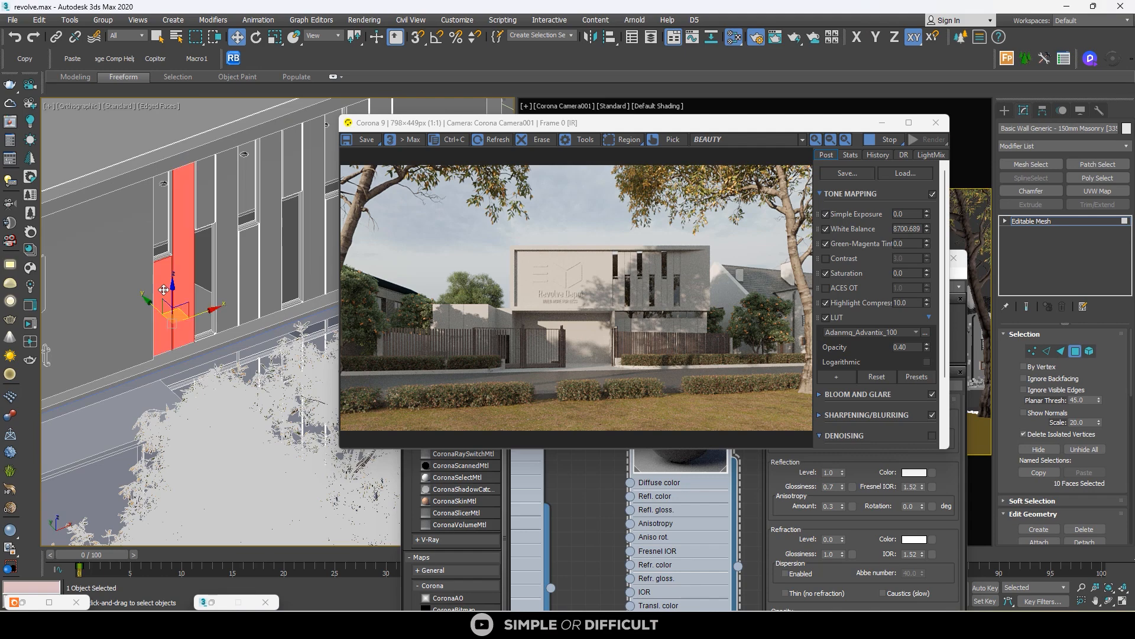
scroll(225, 191, up, 3)
ctrl+click(225, 192)
ctrl+click(197, 255)
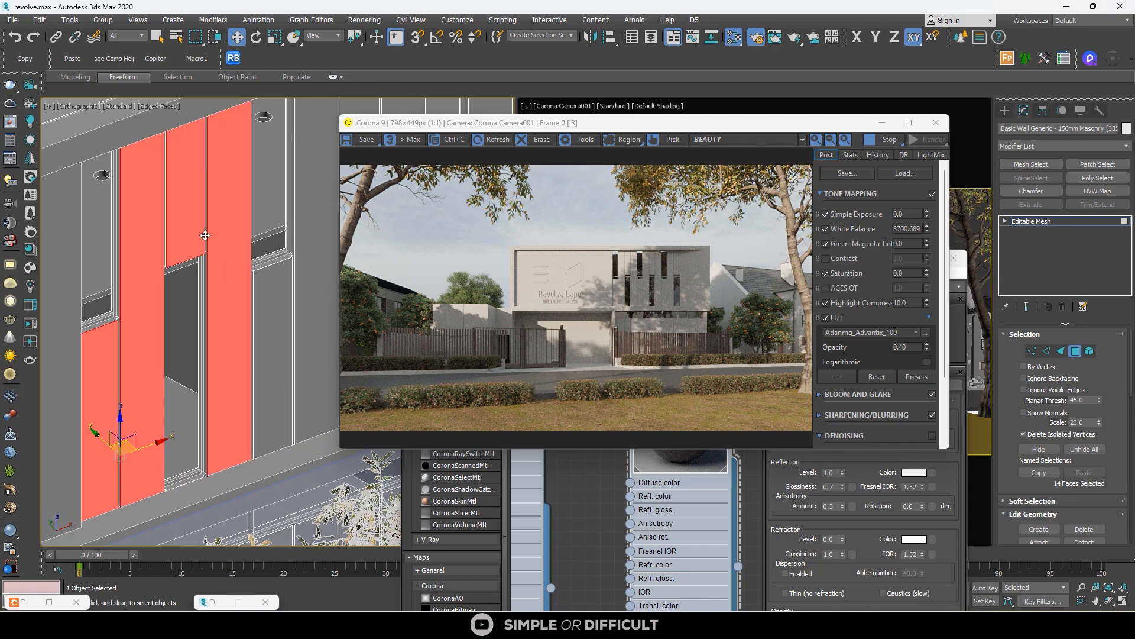
scroll(195, 254, down, 3)
scroll(241, 281, up, 3)
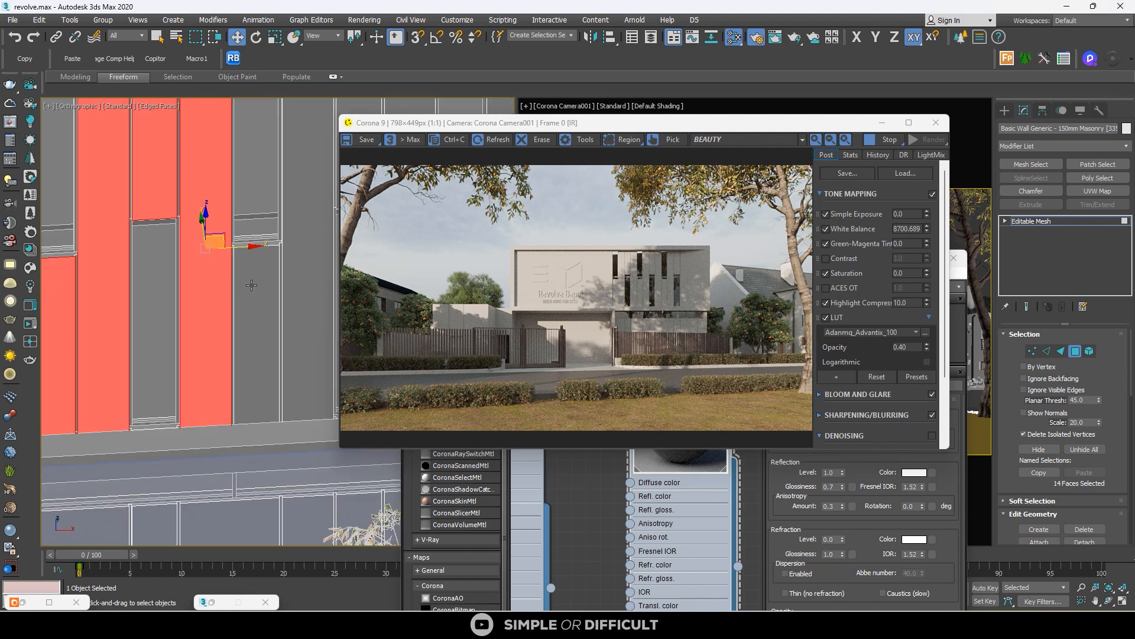
ctrl+click(252, 286)
ctrl+click(308, 299)
middle_drag(307, 298, 81, 381)
ctrl+click(137, 242)
ctrl+click(190, 286)
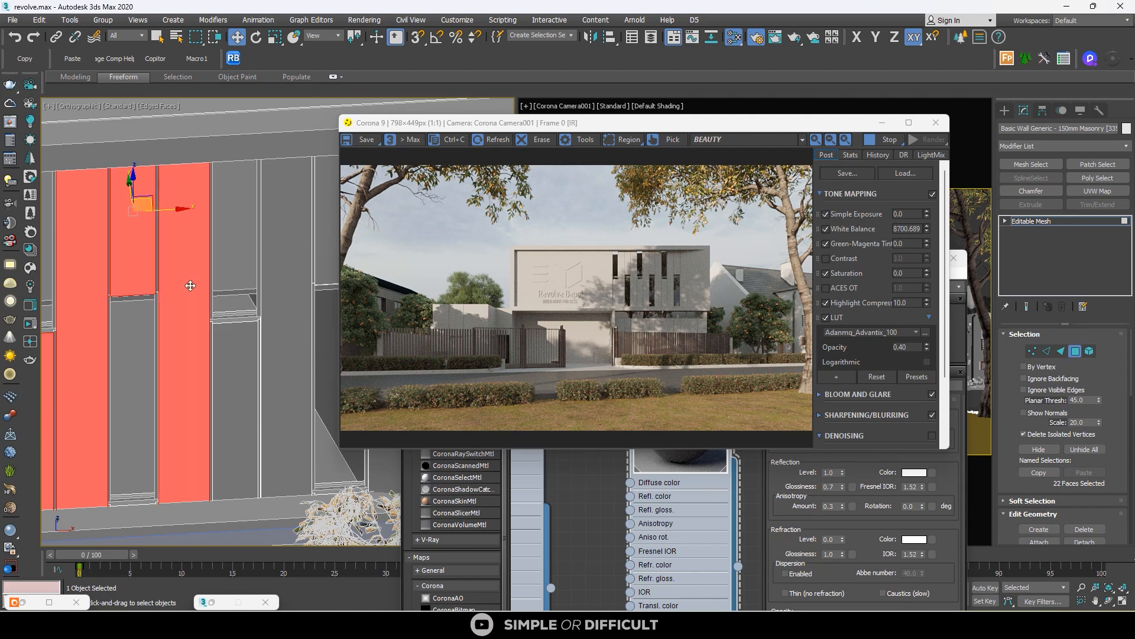
ctrl+click(244, 346)
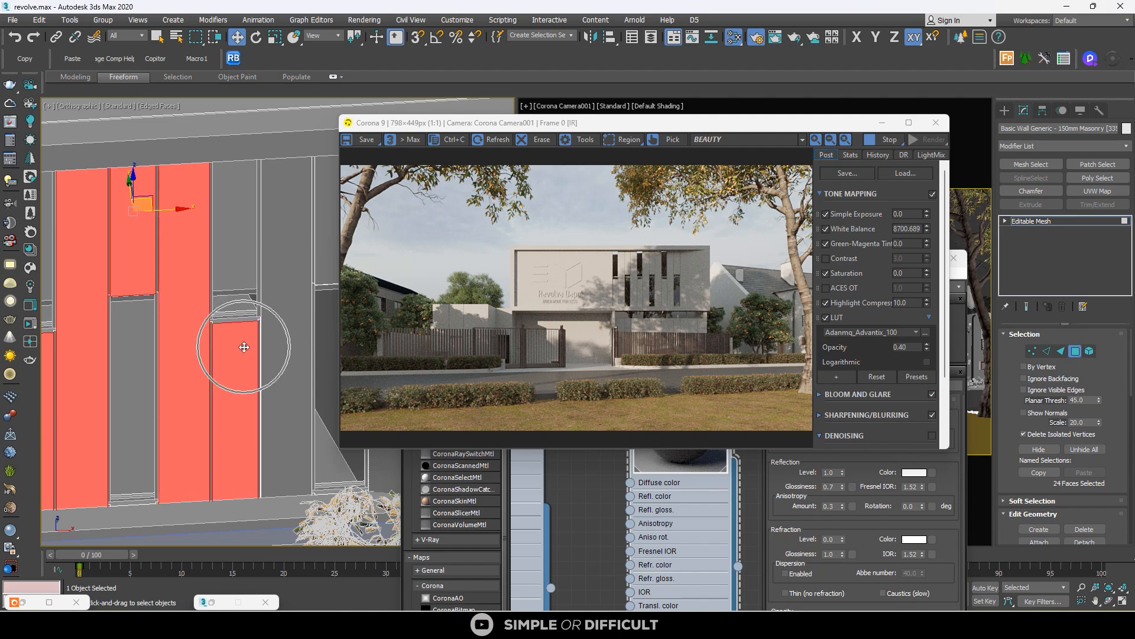
scroll(254, 326, up, 5)
alt+middle_drag(262, 307, 198, 388)
scroll(259, 340, down, 3)
ctrl+click(239, 342)
scroll(240, 341, down, 4)
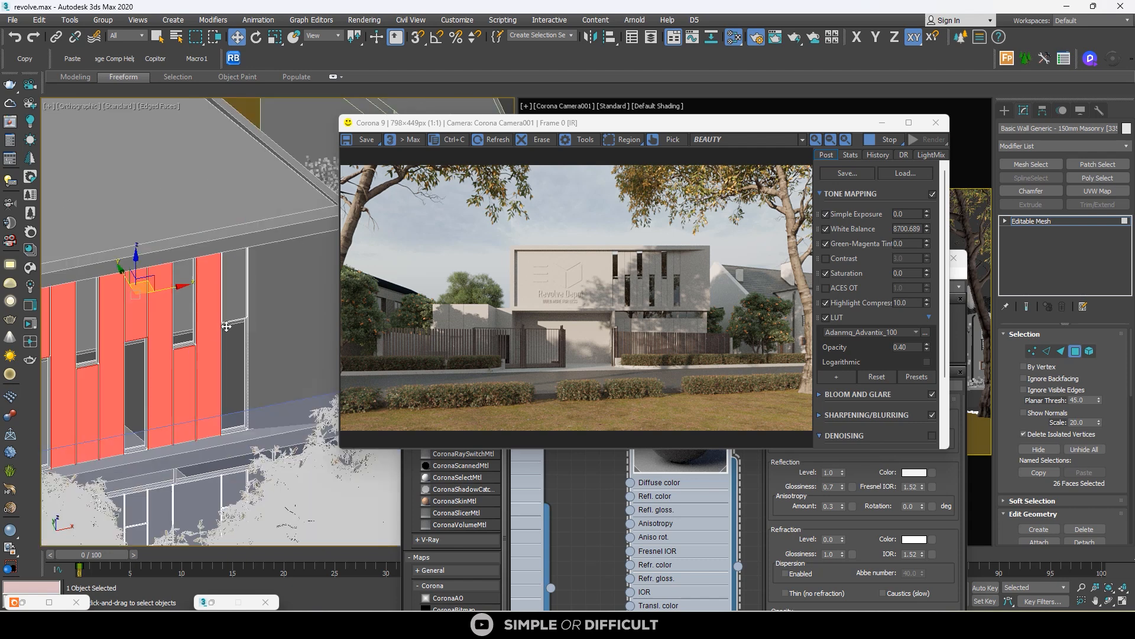
ctrl+click(241, 294)
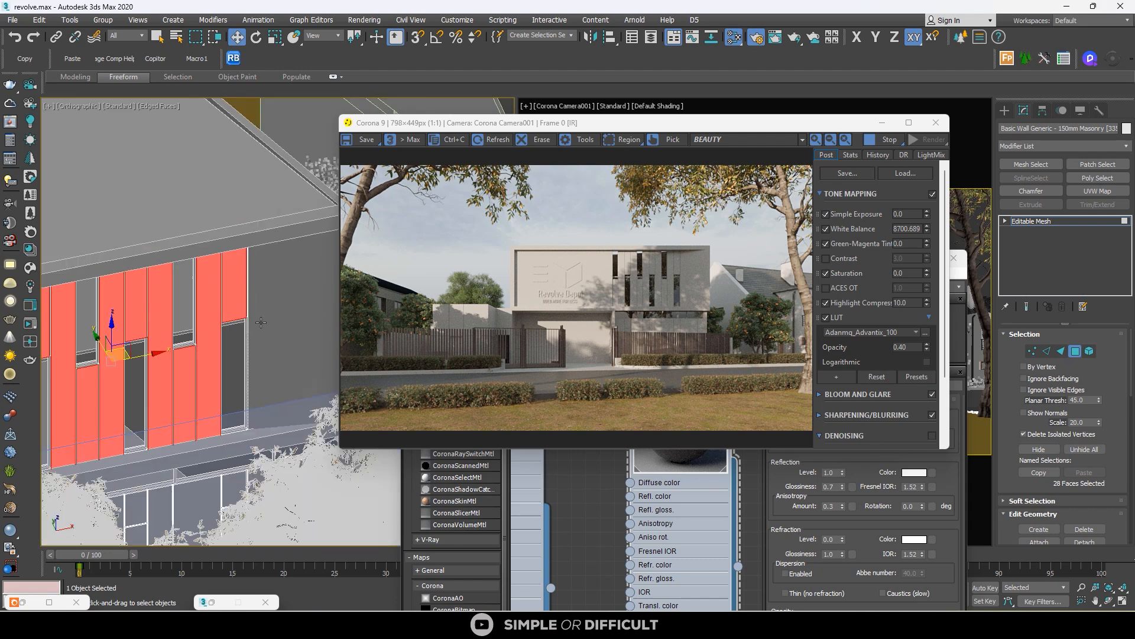
Step: Assign the dark brown Material #454 to the selected upper-floor façade panels and inspect them in the render
click(587, 494)
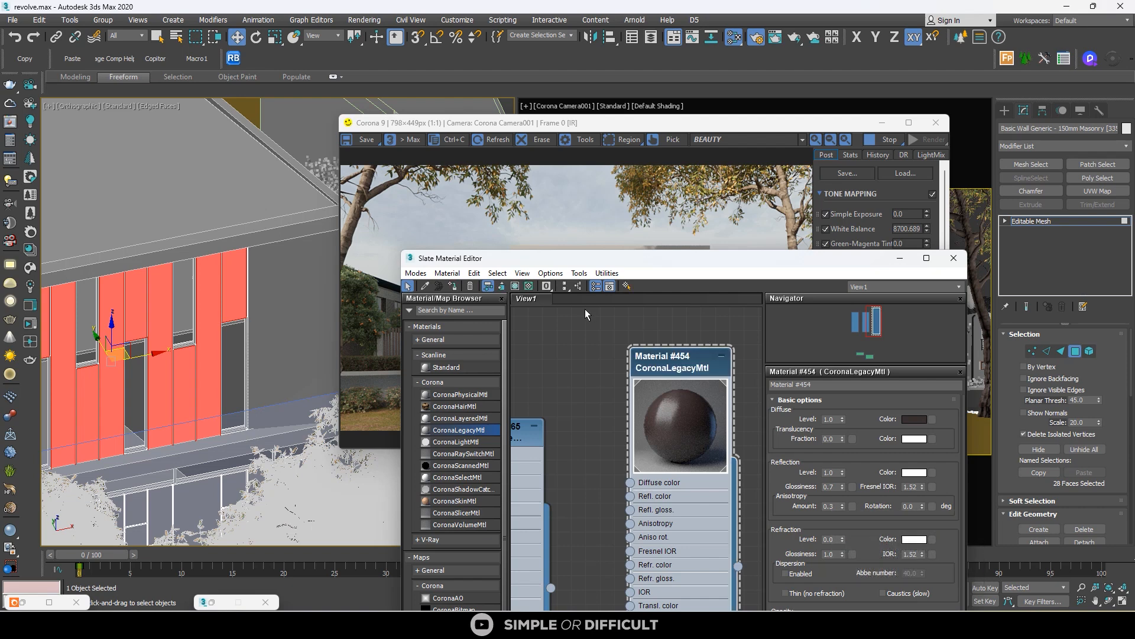
click(954, 258)
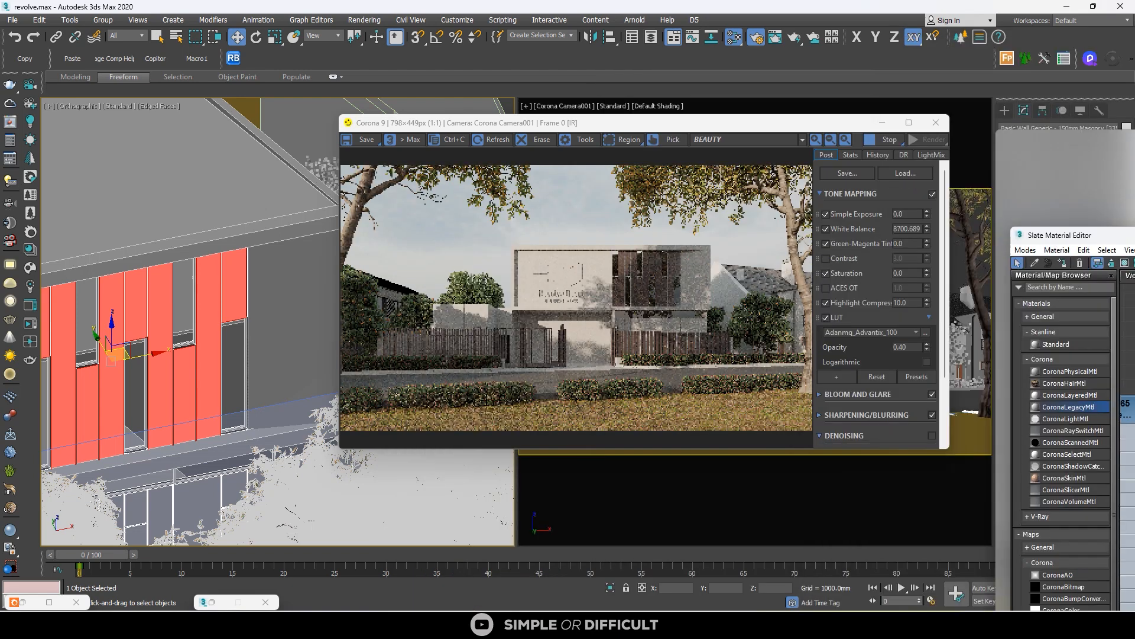
scroll(668, 297, up, 2)
scroll(668, 296, down, 2)
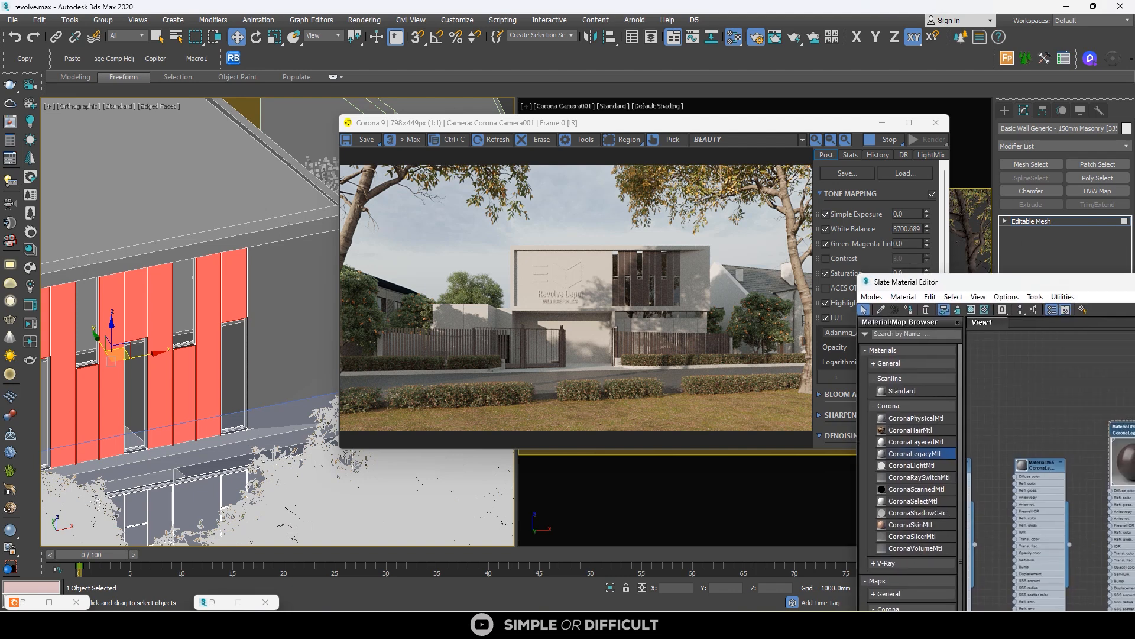
Step: Leave the wall's polygon editing and select the cube logo above the Revolve Depot lettering
scroll(94, 290, down, 4)
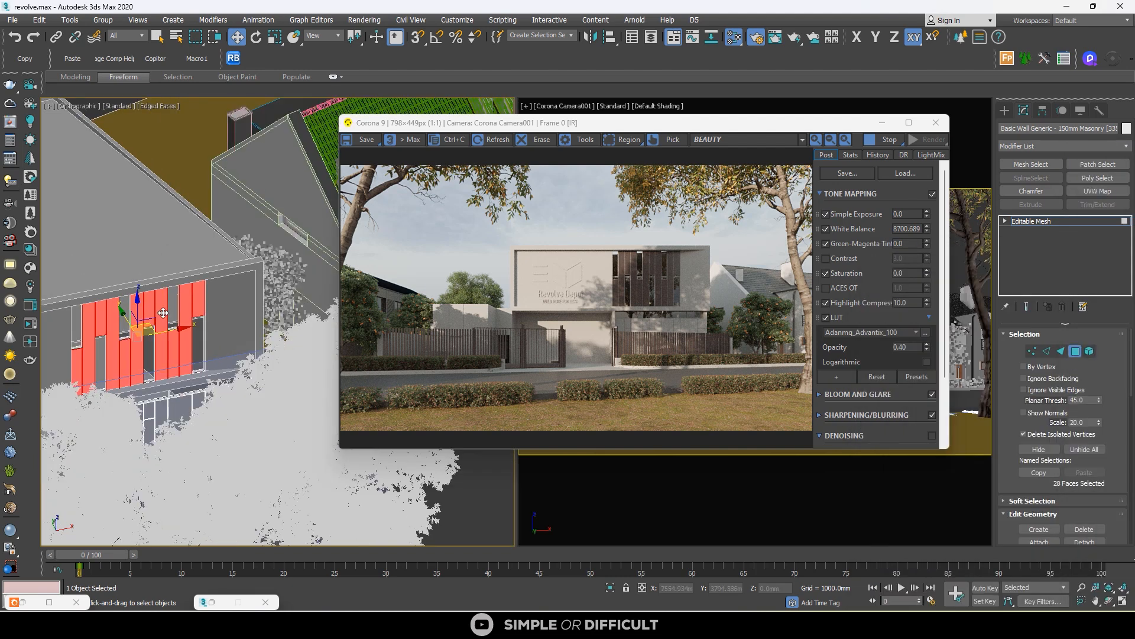
middle_drag(94, 296, 249, 307)
scroll(139, 321, up, 4)
click(142, 322)
click(1005, 111)
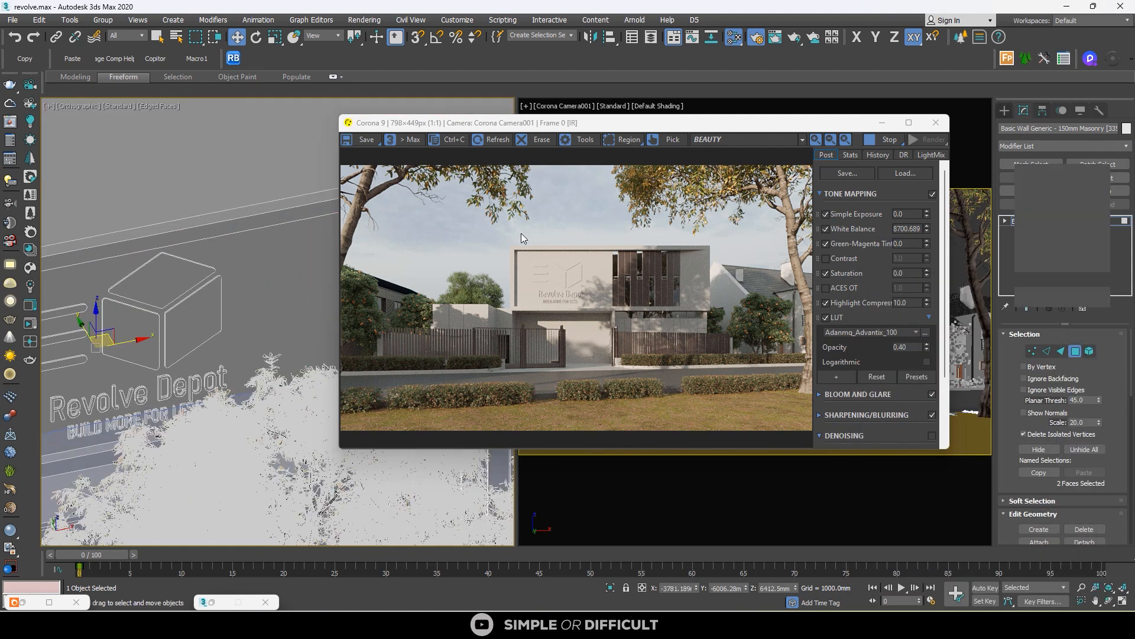
click(176, 273)
scroll(178, 277, down, 3)
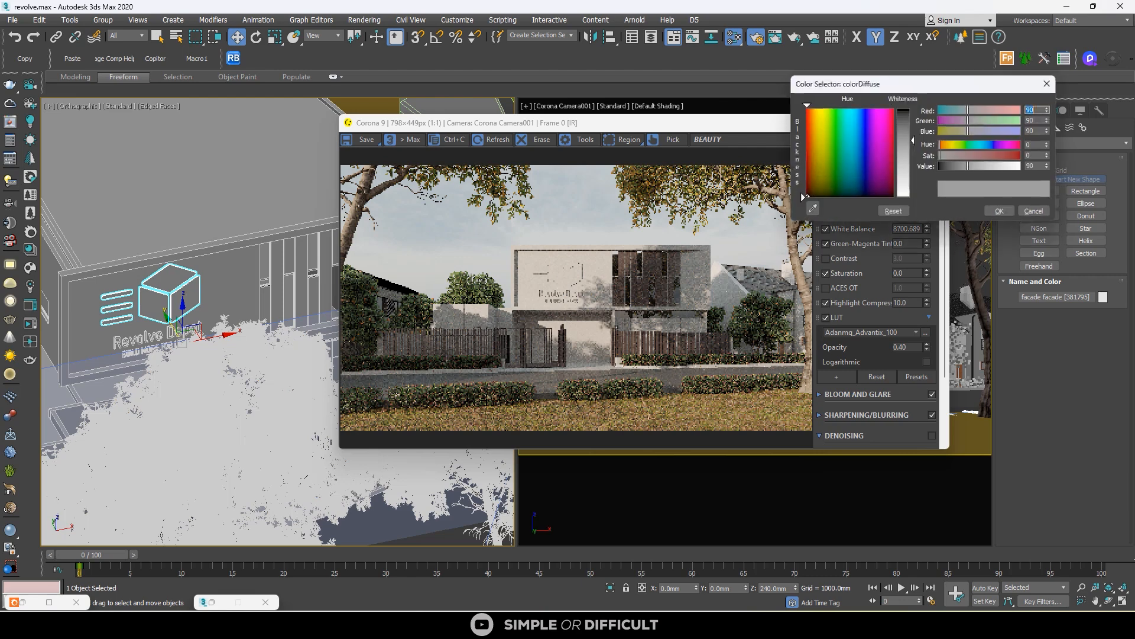
Step: Try a blue diffuse colour for the cube logo with hue 155, saturation 214 and value 90
click(985, 144)
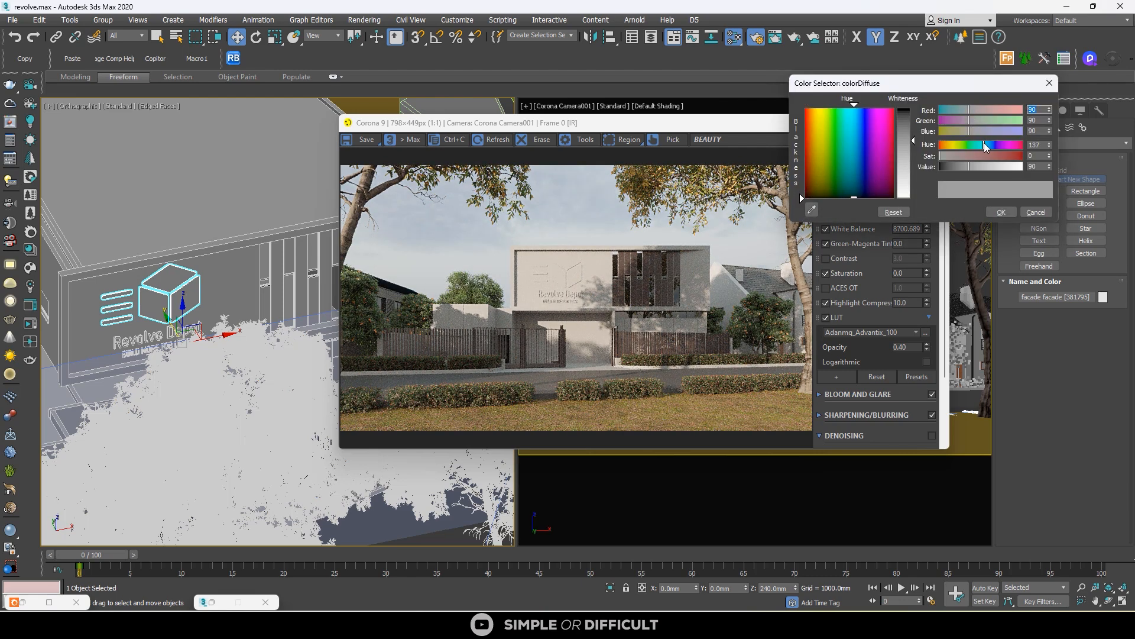
drag(984, 144, 990, 144)
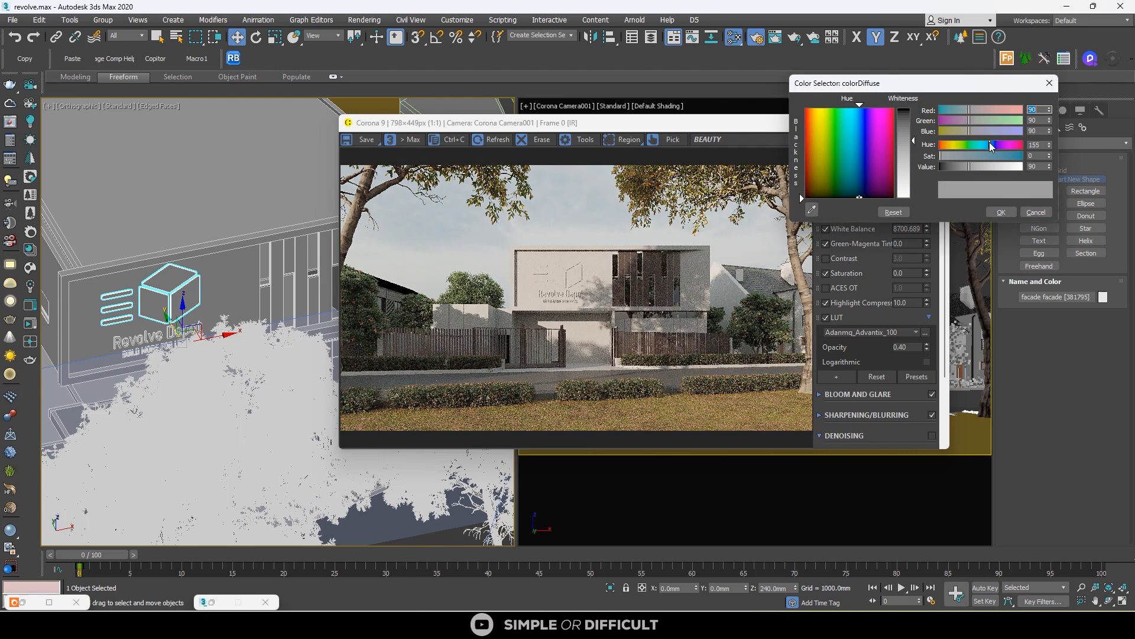
click(1009, 157)
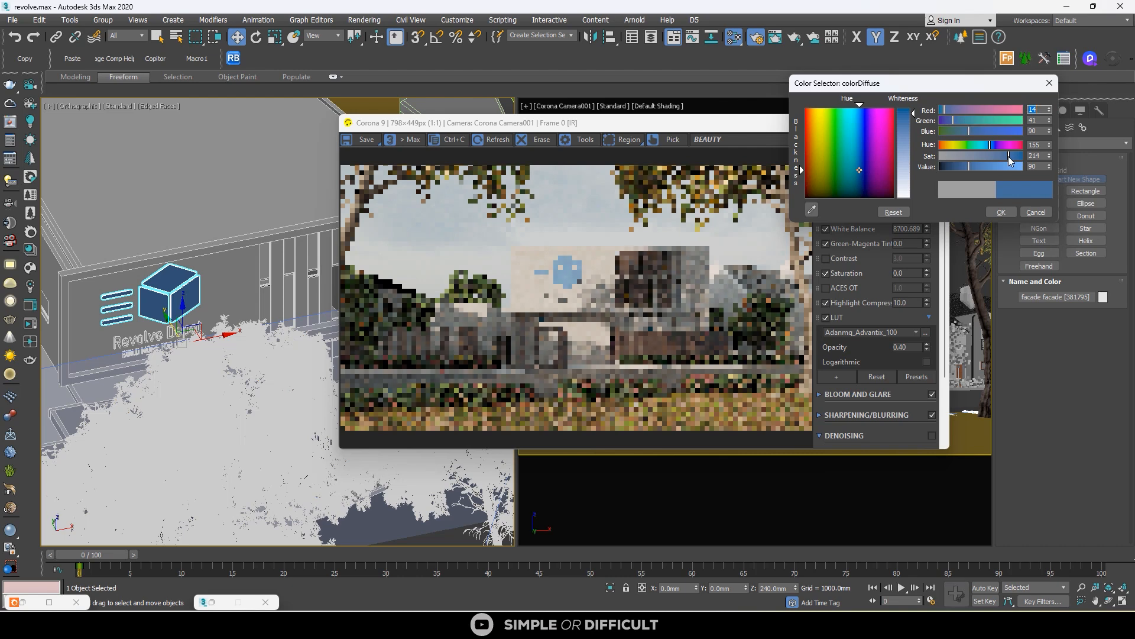
scroll(598, 277, up, 2)
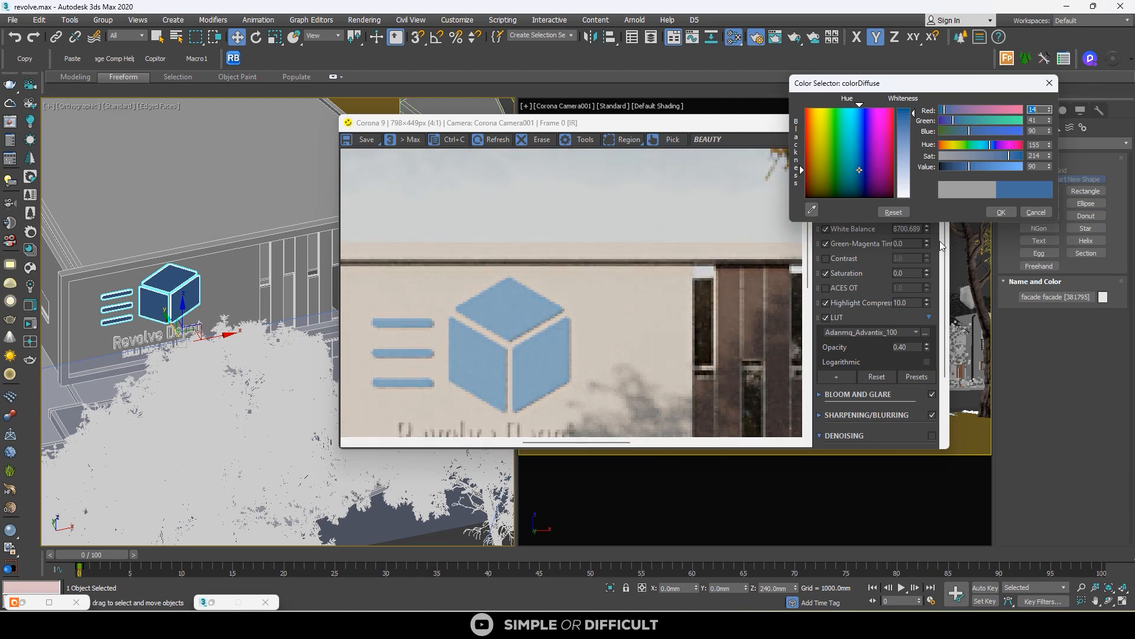
Step: Try a fully saturated cyan diffuse colour for the logo with hue 137, saturation 255 and value 137
drag(992, 144, 999, 156)
click(1000, 167)
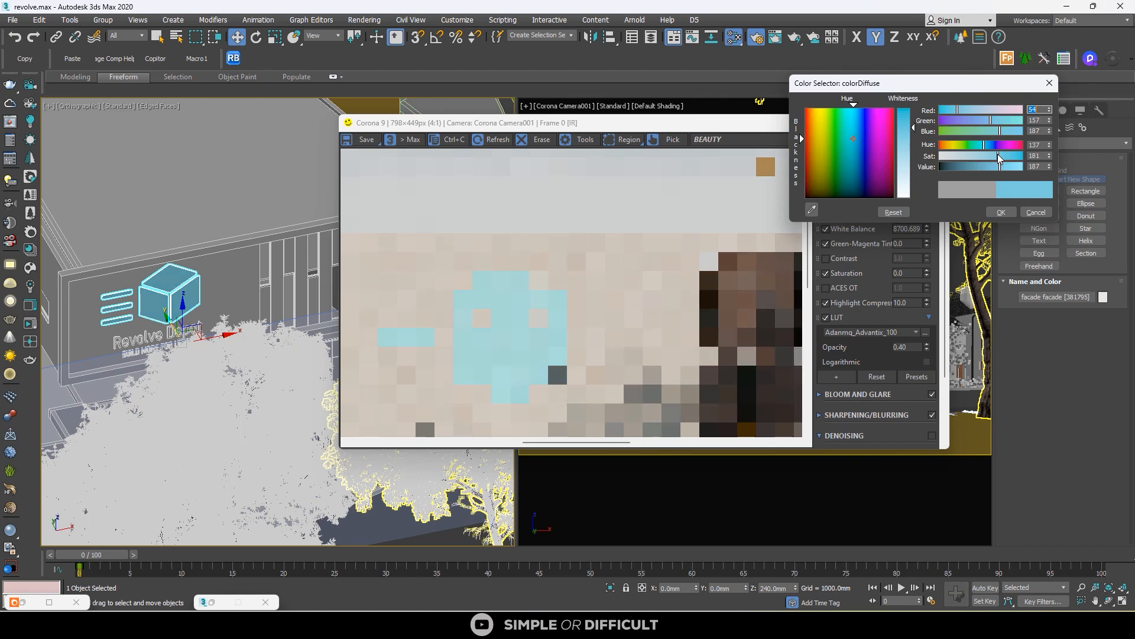
scroll(495, 317, up, 1)
scroll(495, 317, down, 3)
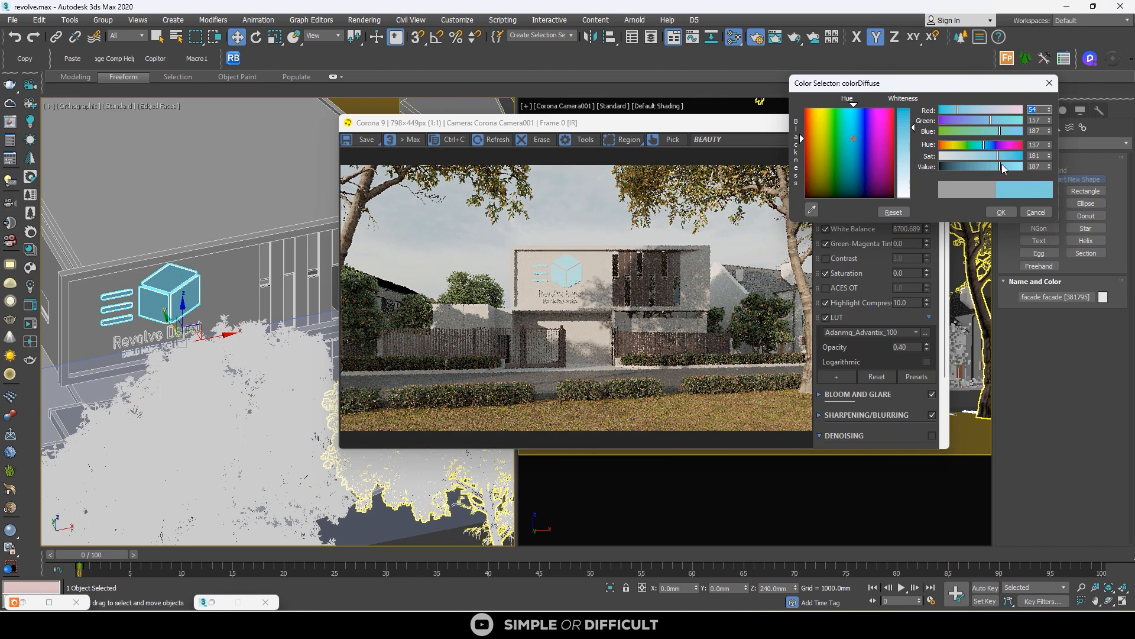
click(1022, 157)
drag(1001, 166, 985, 167)
scroll(537, 269, up, 2)
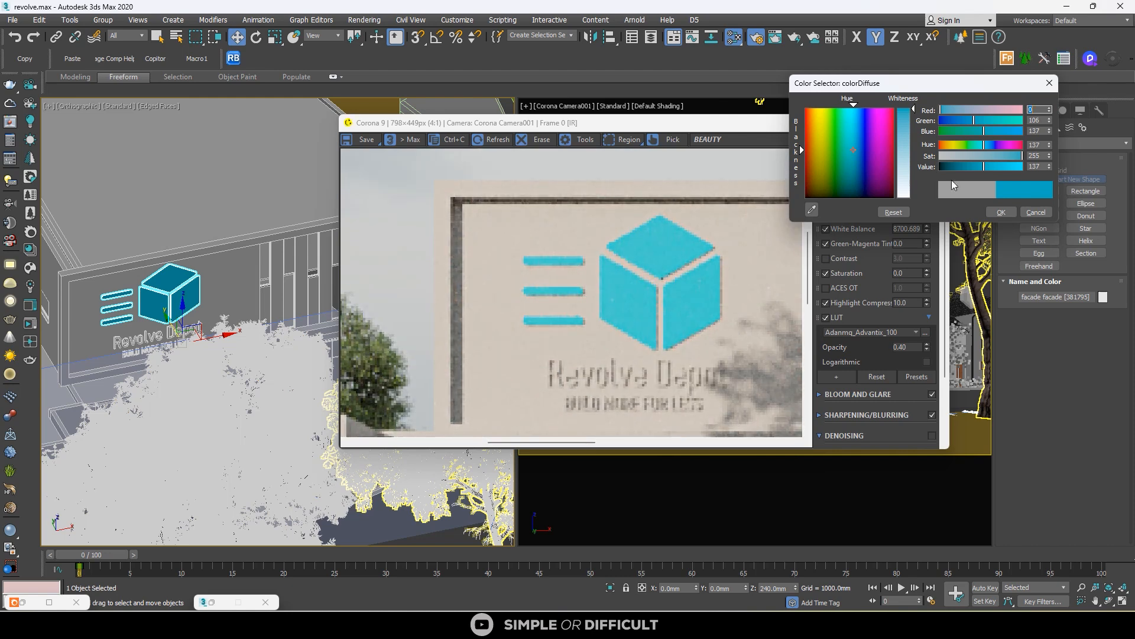
Step: Try a softer cyan on the logo with saturation 221 and value 130, and compare it in the whole render
click(1010, 155)
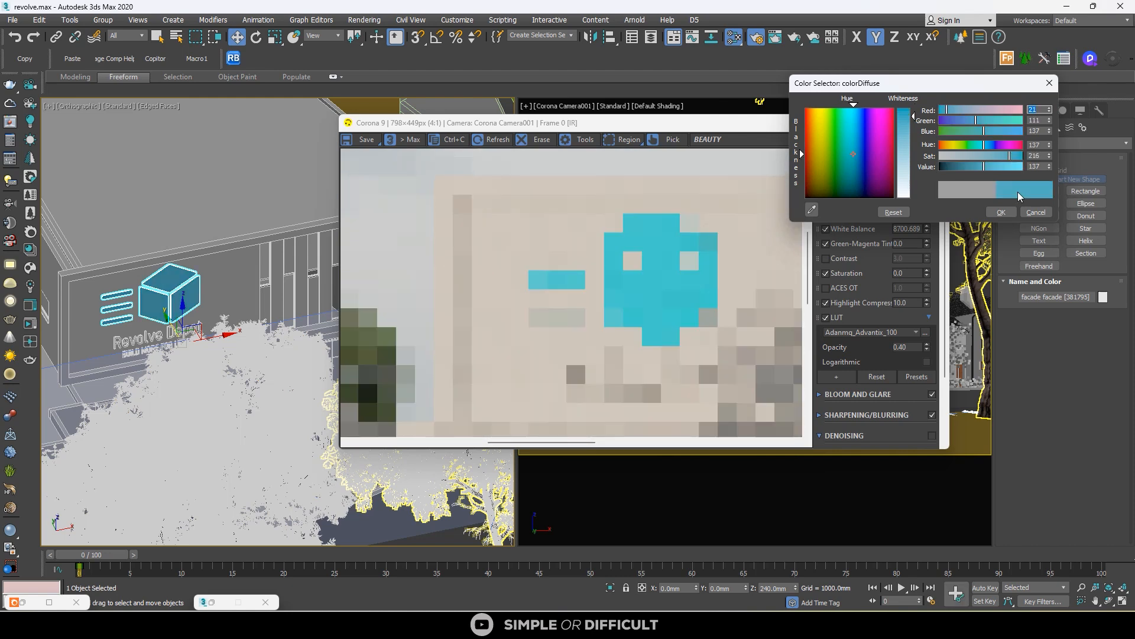
click(978, 166)
click(1003, 156)
scroll(662, 289, down, 2)
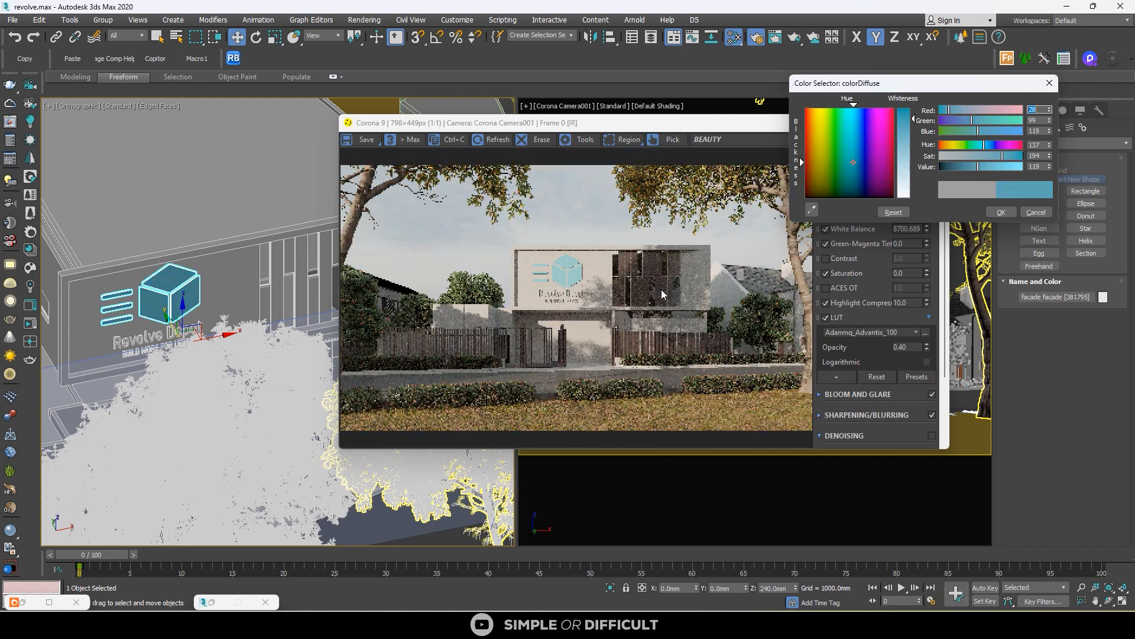
scroll(570, 264, up, 2)
click(983, 166)
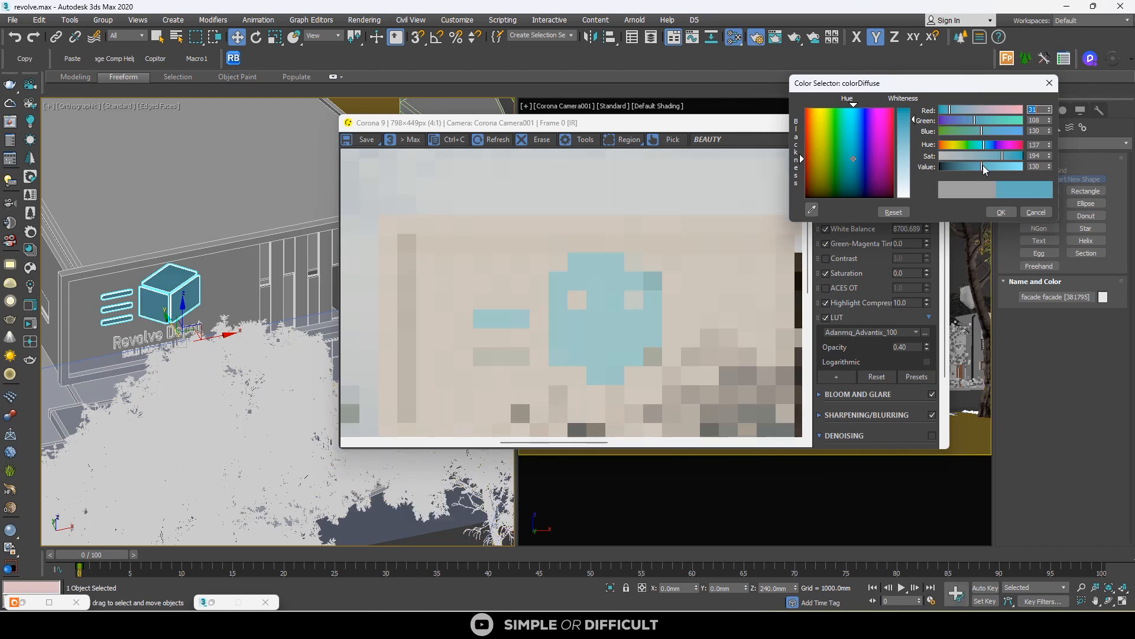
click(1011, 157)
scroll(739, 235, down, 1)
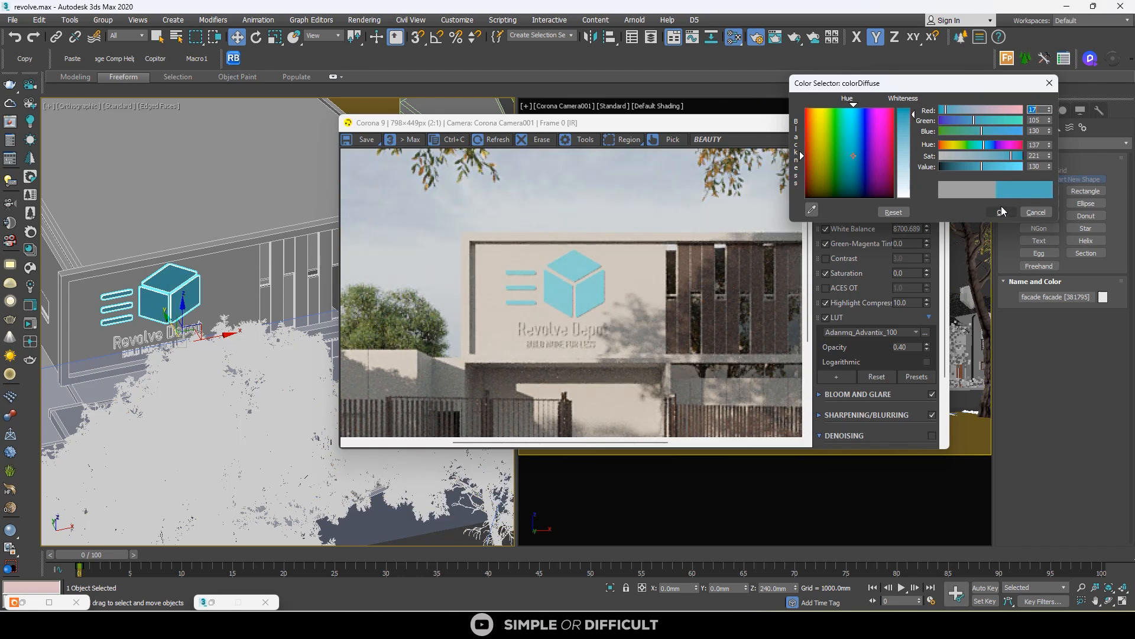
scroll(559, 330, down, 1)
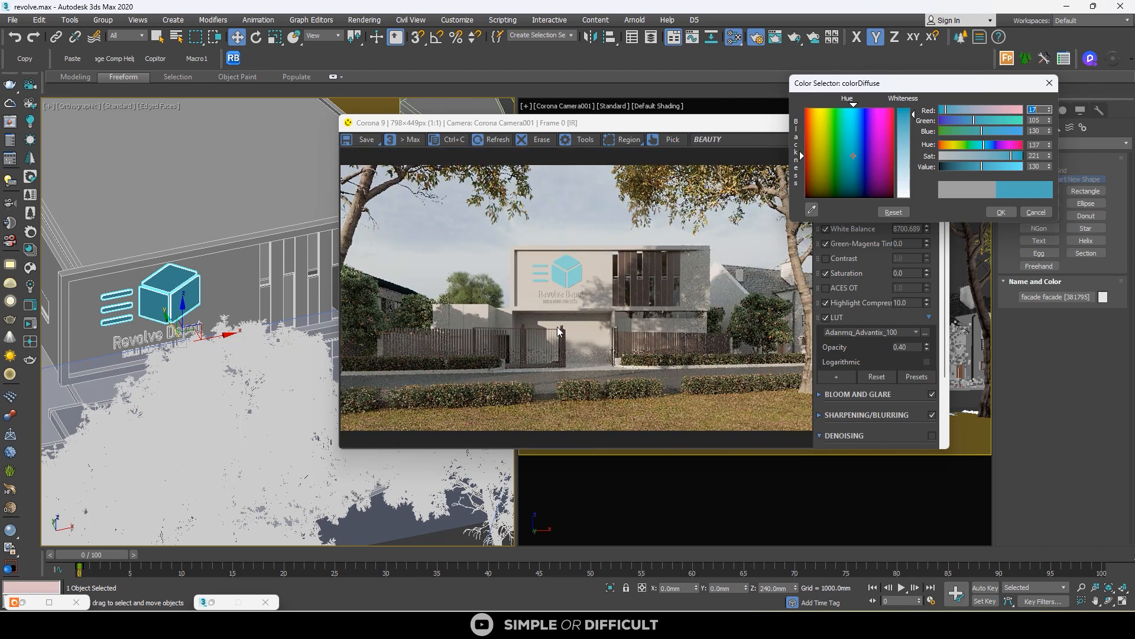
Step: Try a muted blue on the logo with hue 150, saturation 172 and value 121, and inspect it close up
drag(913, 114, 913, 108)
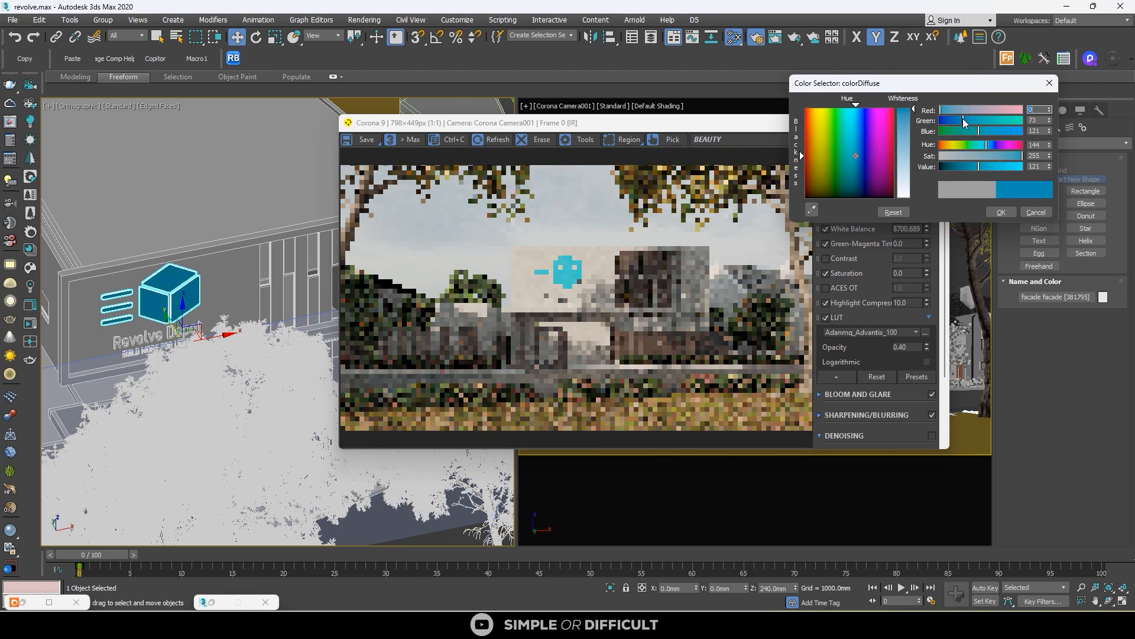
click(987, 145)
mouse_move(1018, 157)
mouse_down()
mouse_move(988, 145)
mouse_move(995, 155)
mouse_up()
click(989, 145)
scroll(552, 281, up, 3)
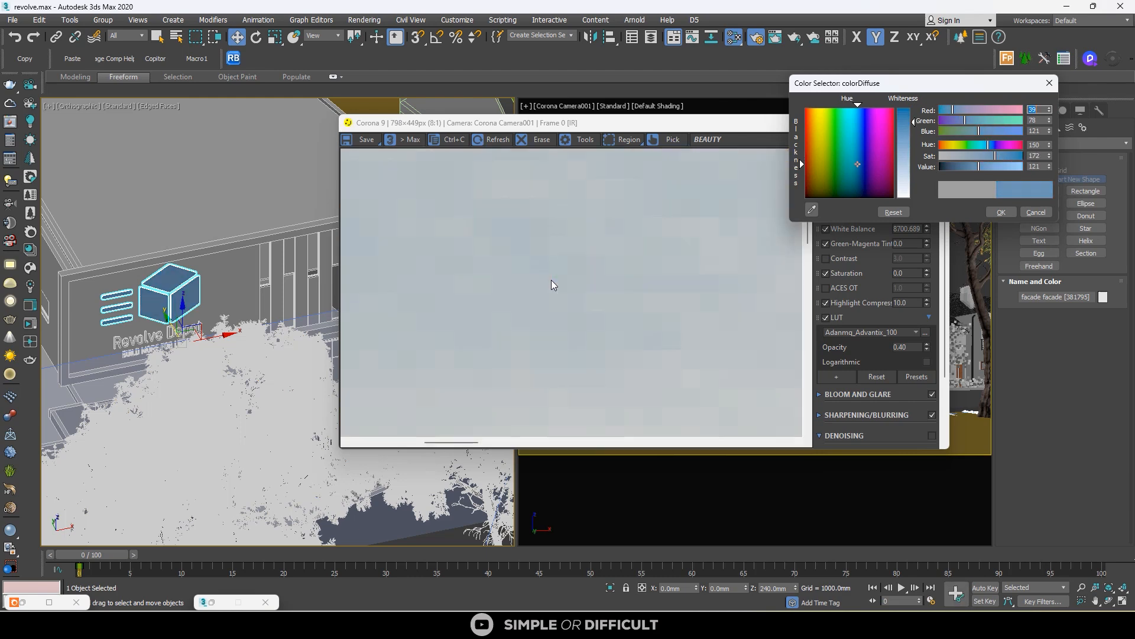
scroll(626, 301, down, 2)
middle_drag(685, 331, 508, 286)
scroll(589, 339, up, 3)
middle_drag(589, 339, 443, 332)
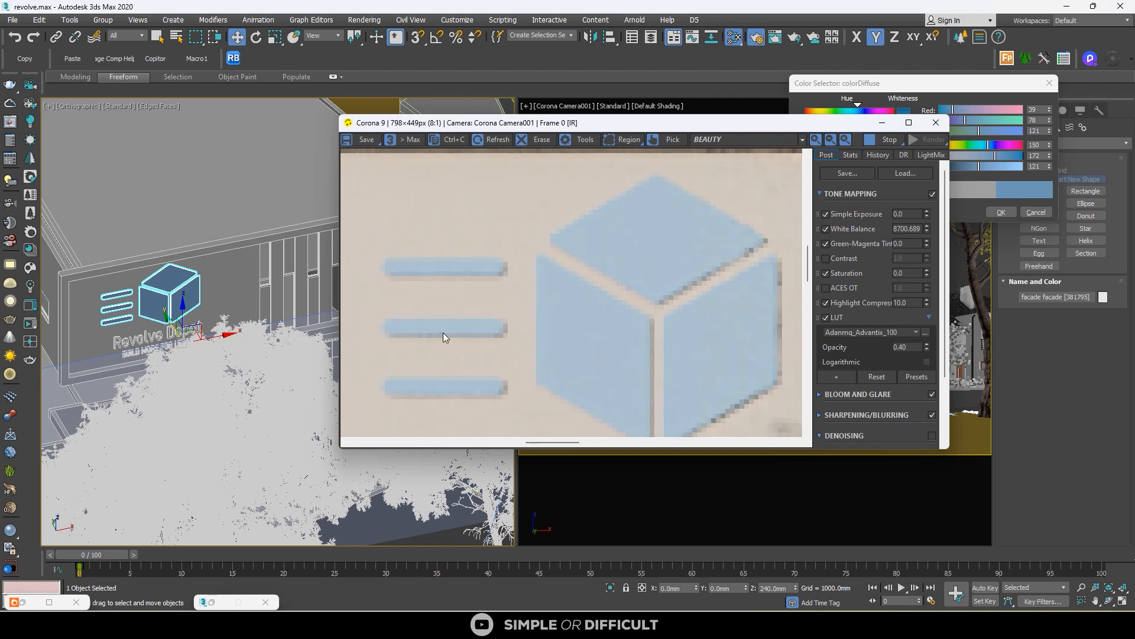
scroll(443, 332, down, 4)
Step: Try a dark navy diffuse colour for the logo with hue 150, saturation 185 and value 31
click(918, 88)
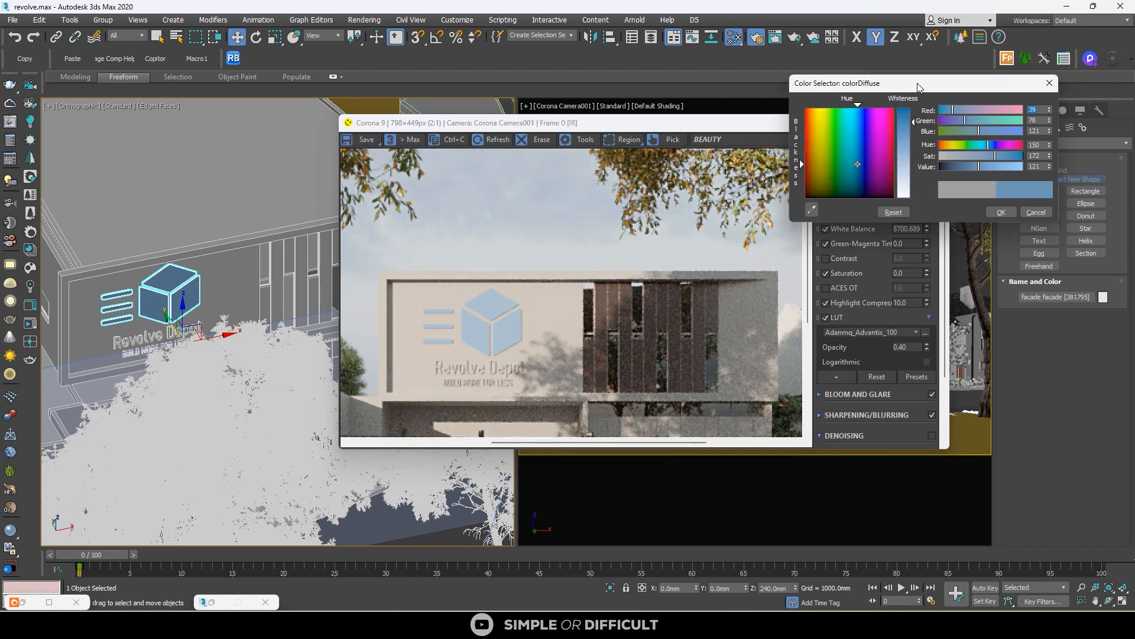
drag(914, 118, 914, 116)
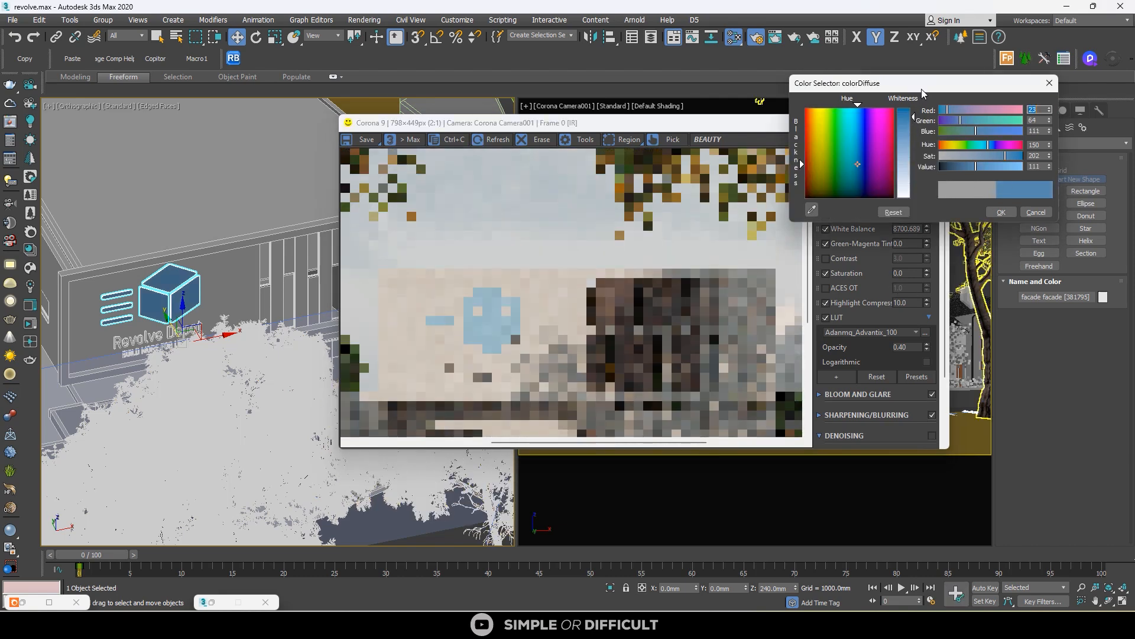
drag(976, 167, 996, 155)
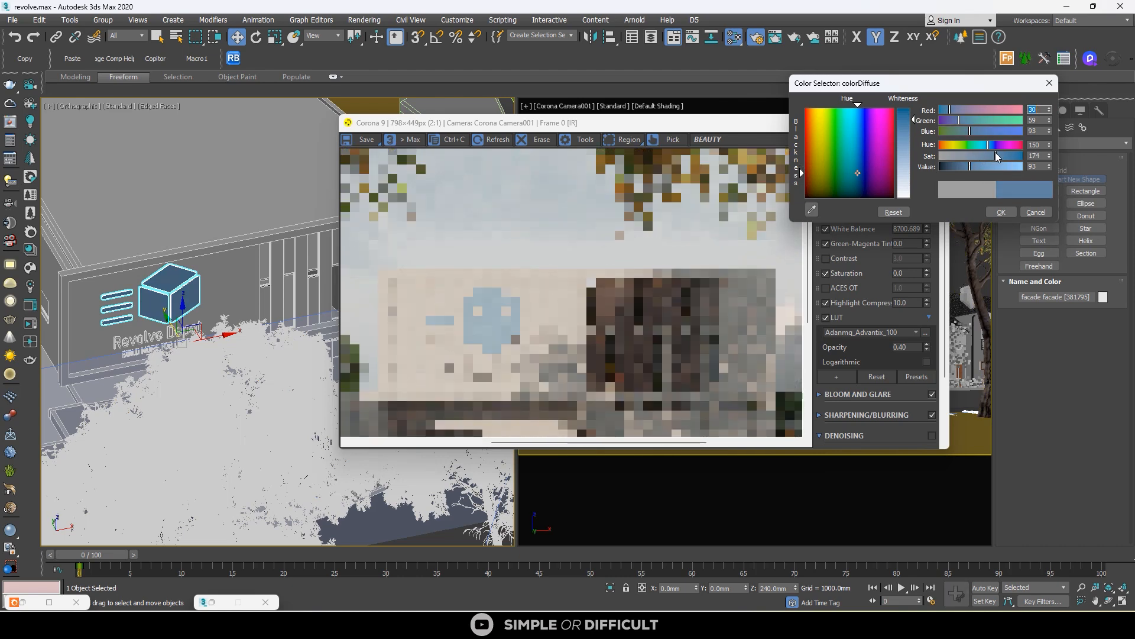
drag(997, 152, 963, 165)
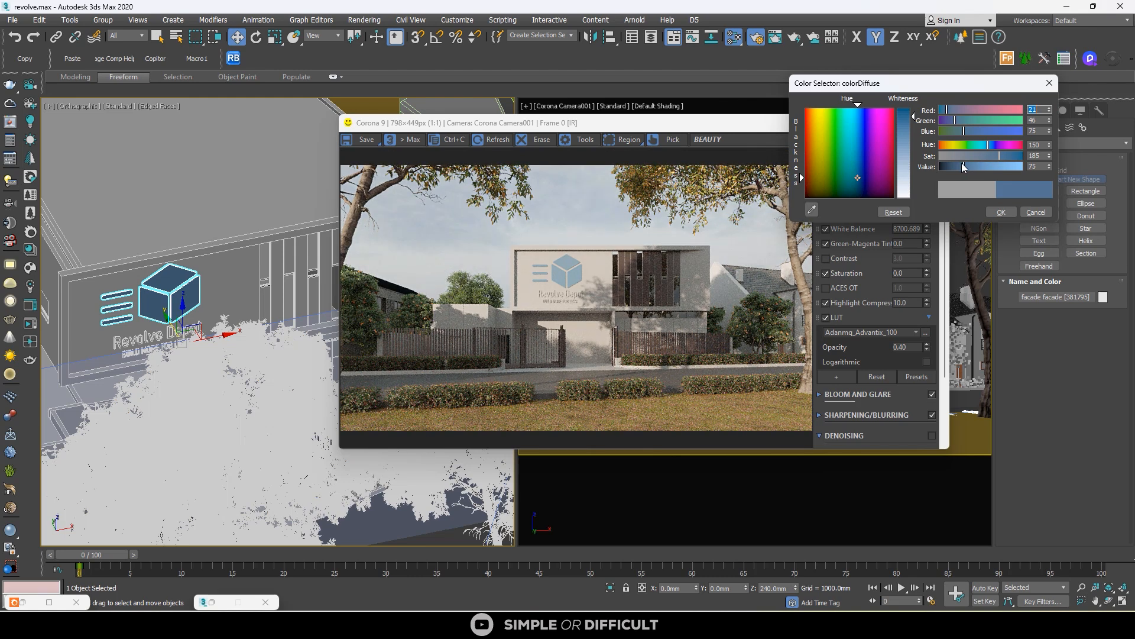
drag(963, 168, 945, 166)
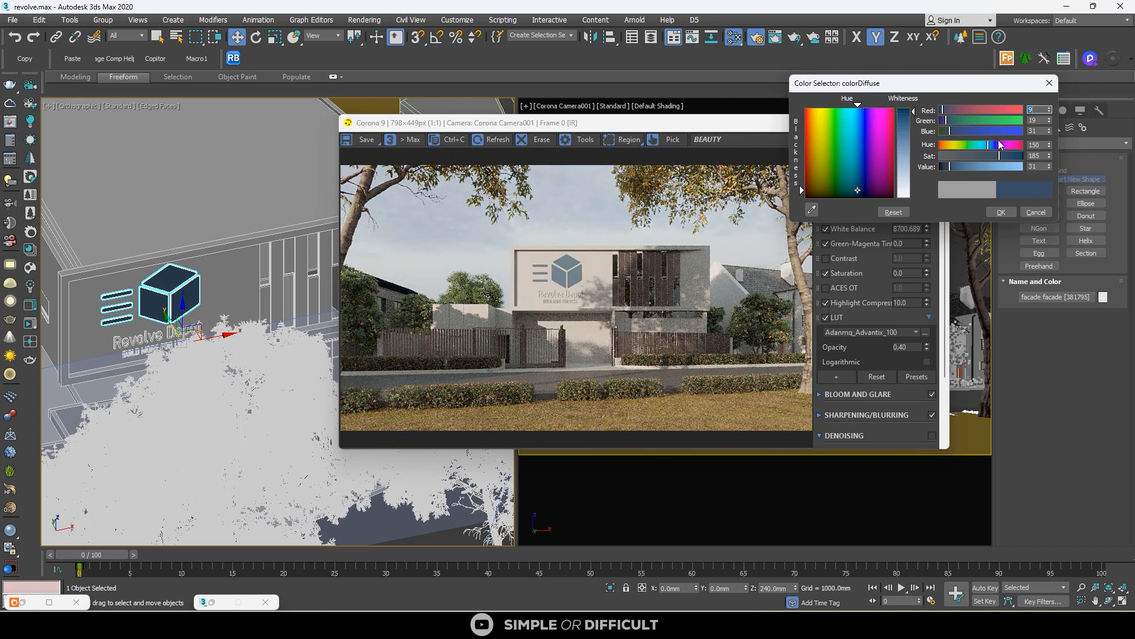
Step: Try a dark teal diffuse colour for the logo with hue 132, saturation 185 and value 62
drag(987, 145, 982, 146)
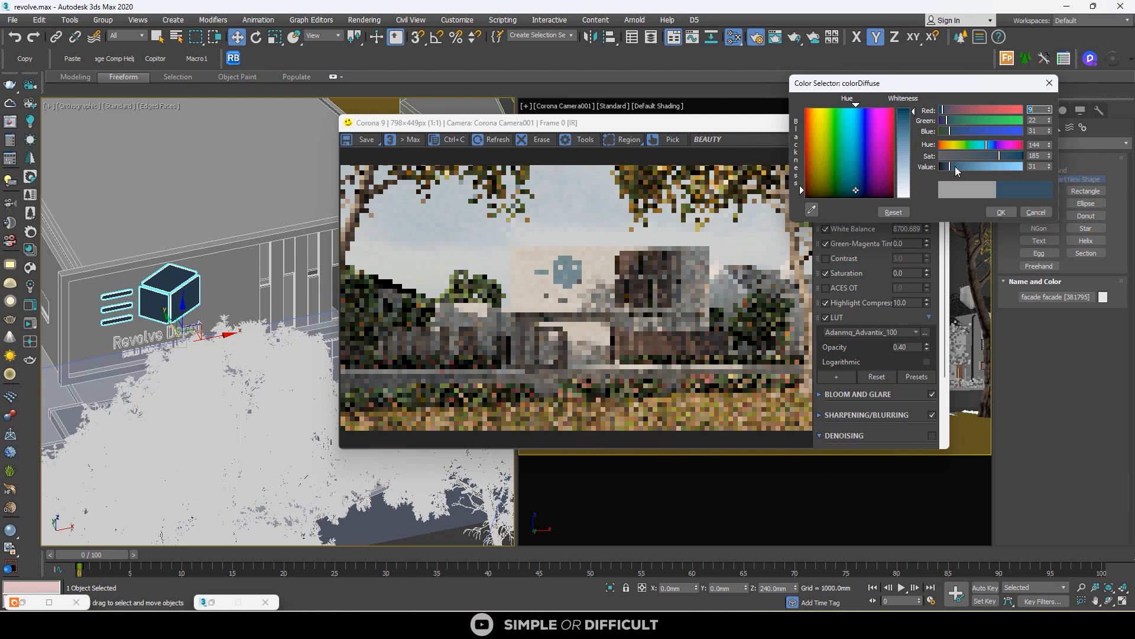
drag(956, 166, 982, 145)
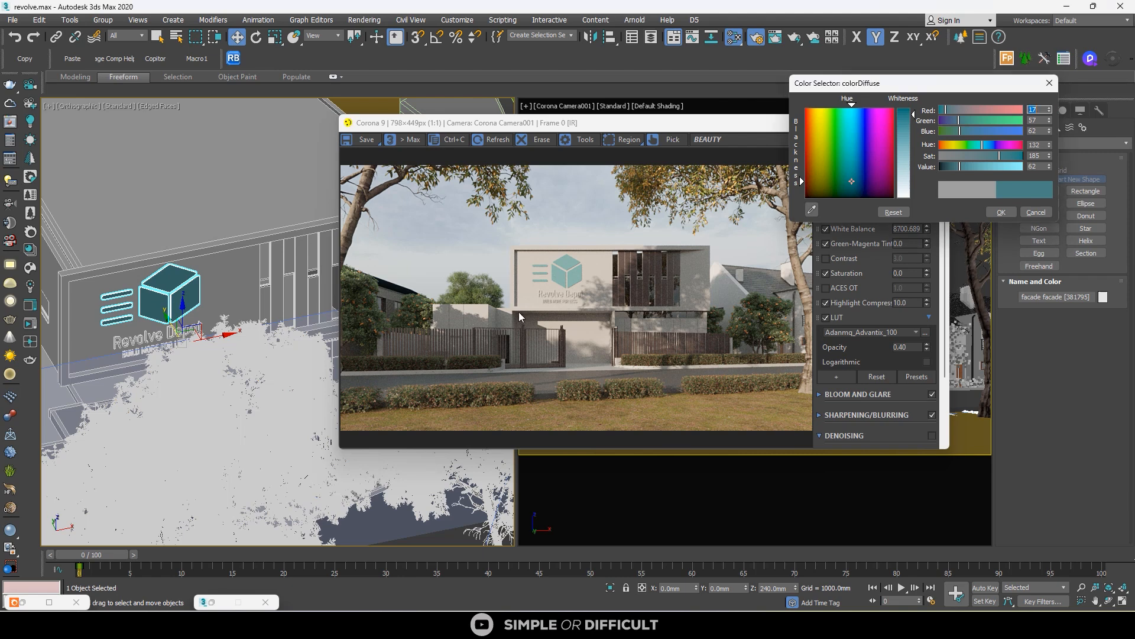
scroll(579, 316, up, 3)
scroll(578, 314, down, 3)
Step: Try a bright, fully saturated cyan on the logo with hue 138, saturation 255 and value 168
click(983, 167)
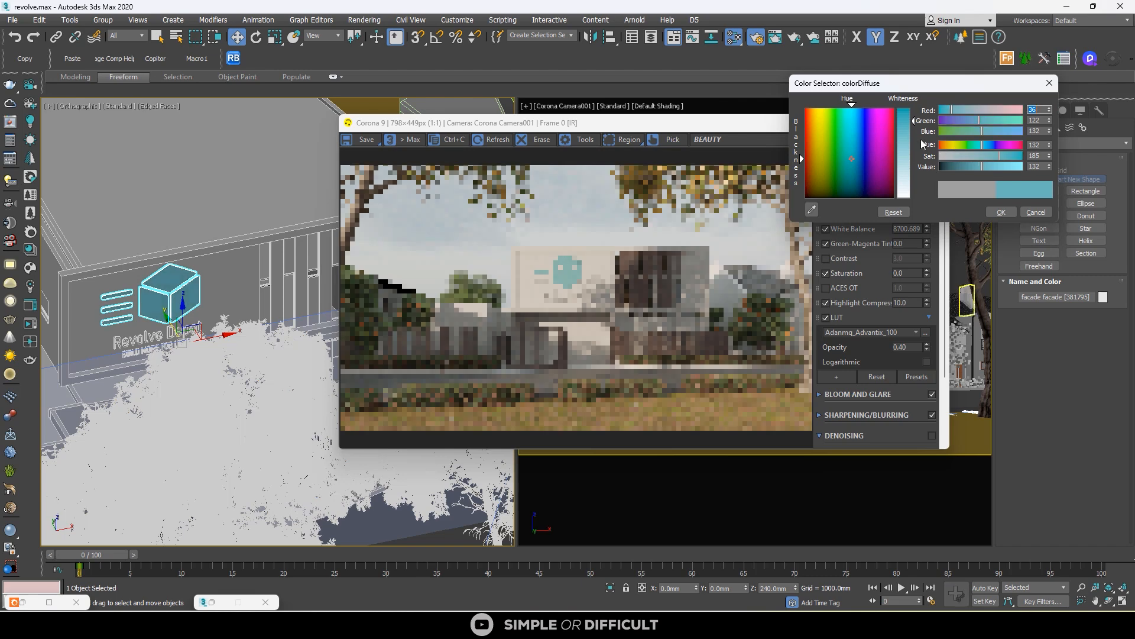
drag(913, 121, 912, 108)
drag(981, 145, 985, 143)
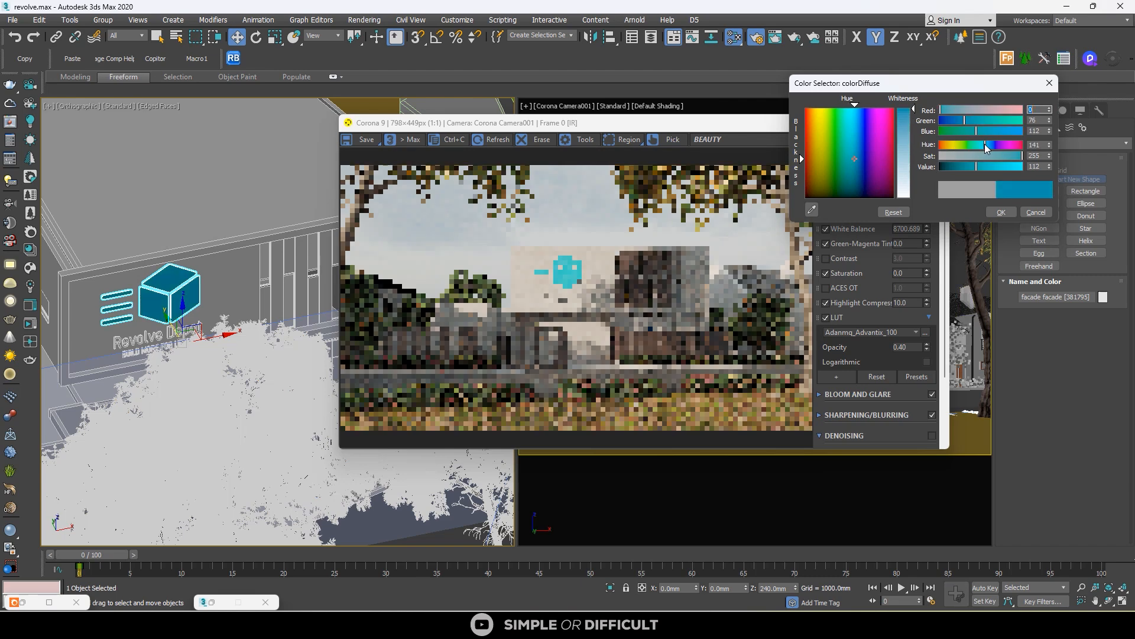
drag(851, 140, 854, 139)
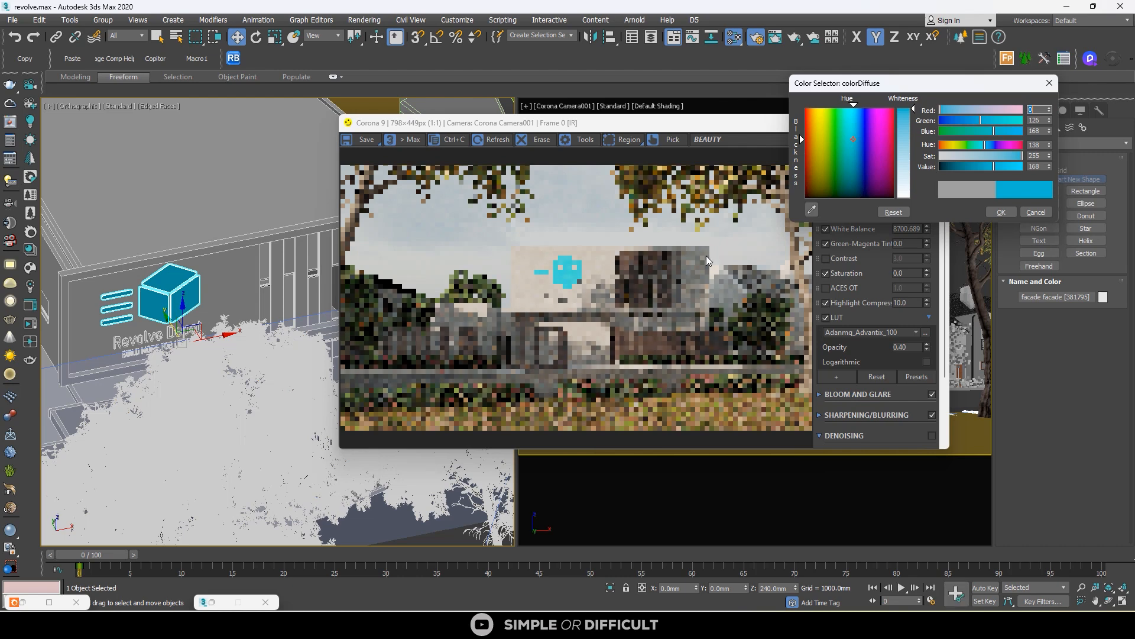
scroll(706, 256, up, 1)
Step: Set the logo's diffuse colour to hue 146, saturation 231 and value 106, and accept it after checking the render
drag(1022, 156, 974, 166)
scroll(567, 278, down, 1)
scroll(569, 282, up, 2)
scroll(569, 281, down, 2)
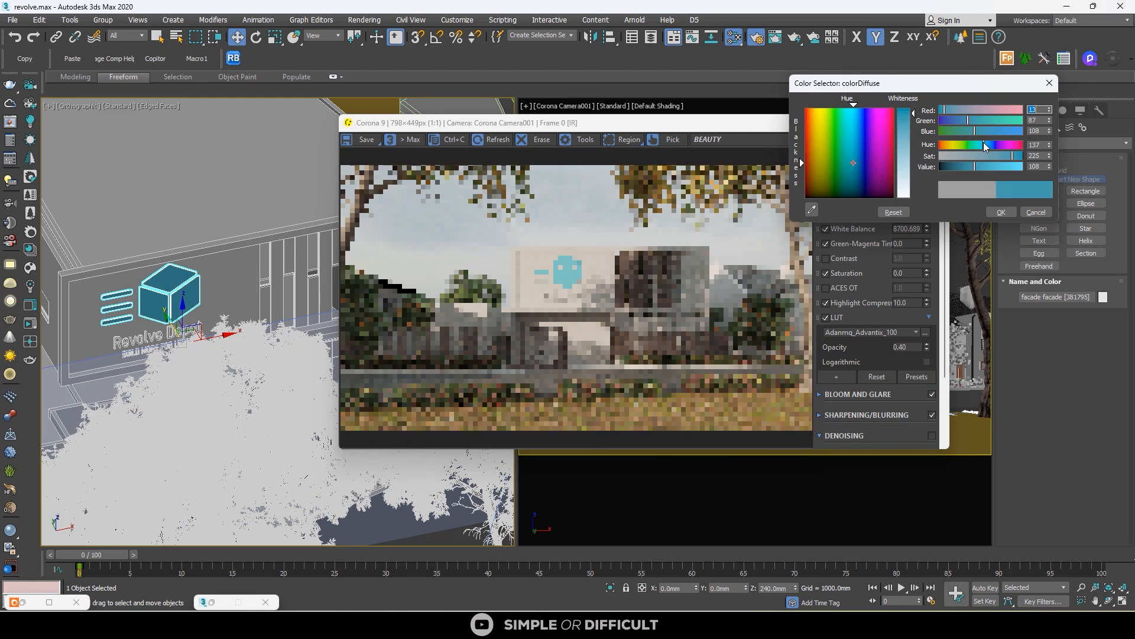
drag(986, 148, 988, 148)
scroll(571, 281, up, 2)
scroll(570, 279, down, 2)
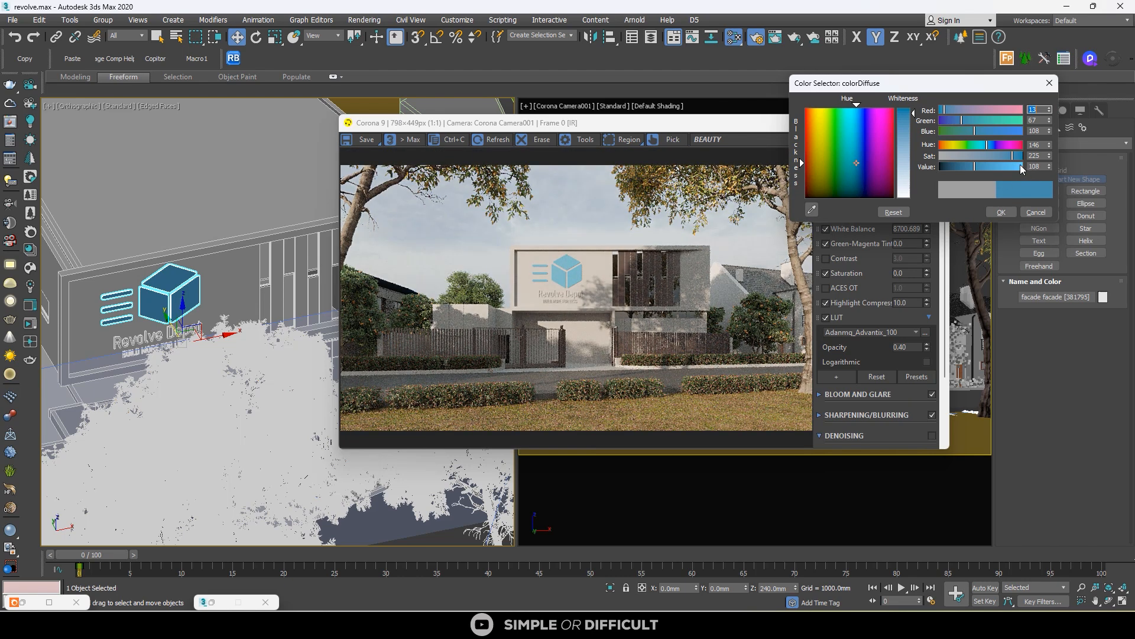
drag(914, 115, 915, 112)
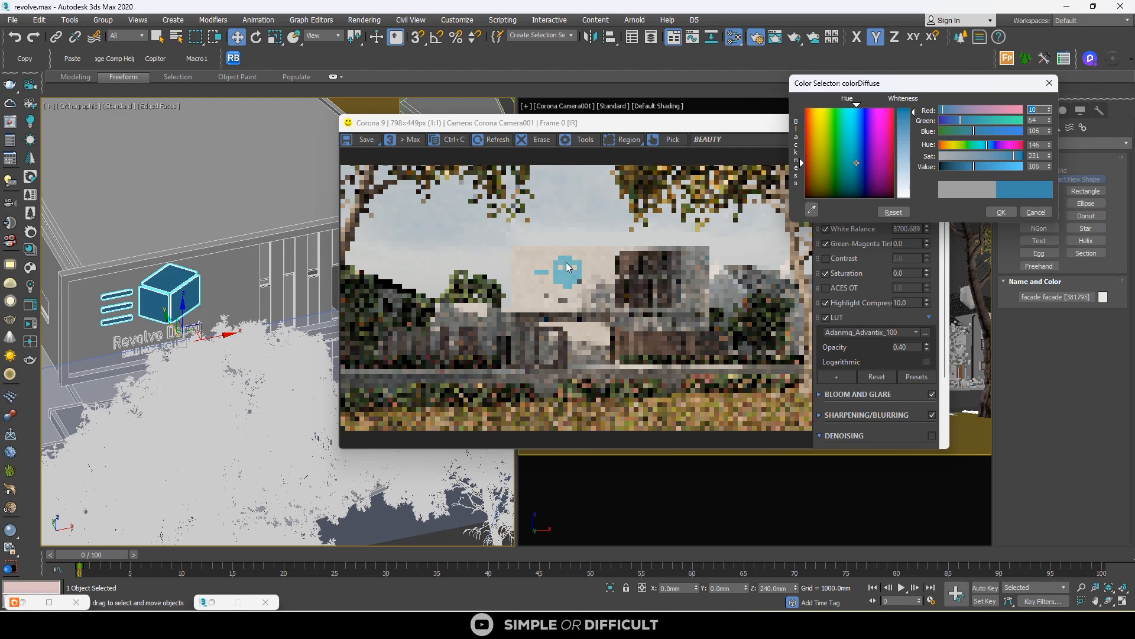
scroll(566, 263, up, 1)
key(Return)
scroll(604, 324, down, 1)
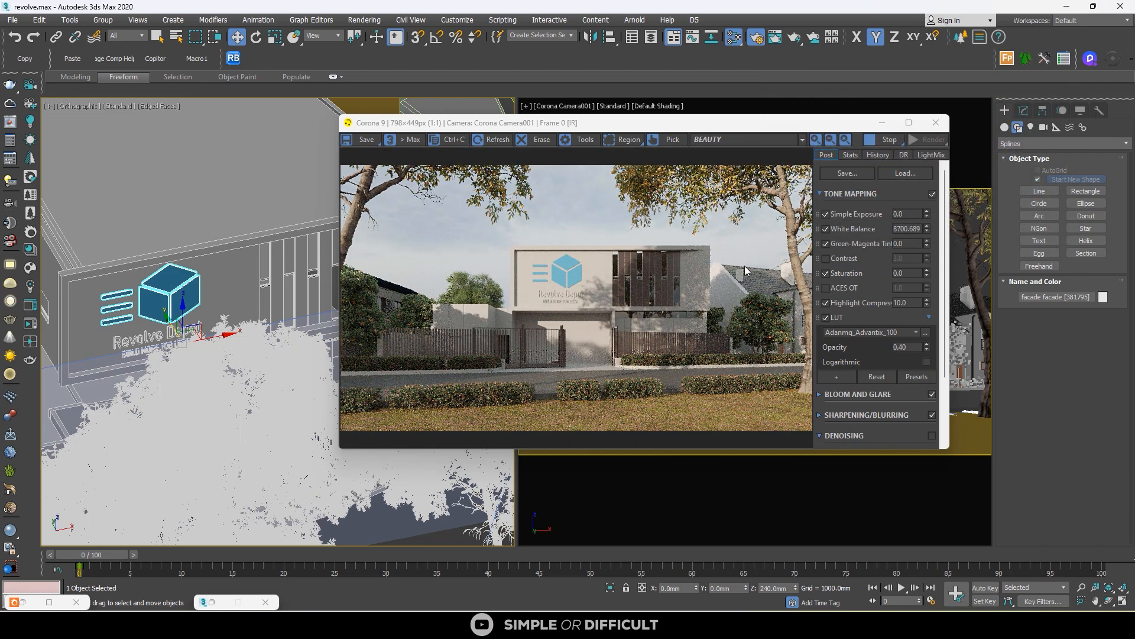
Step: Move the render window off the camera view and select both the Revolve Depot lettering and the tagline below it
drag(758, 125, 444, 239)
click(738, 324)
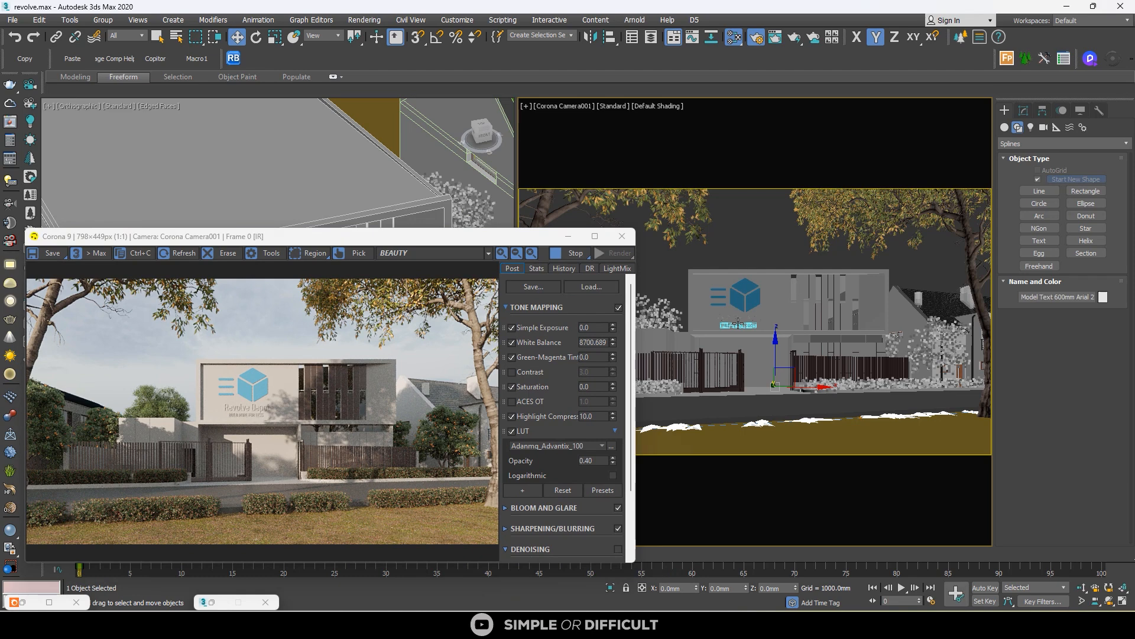
ctrl+click(738, 320)
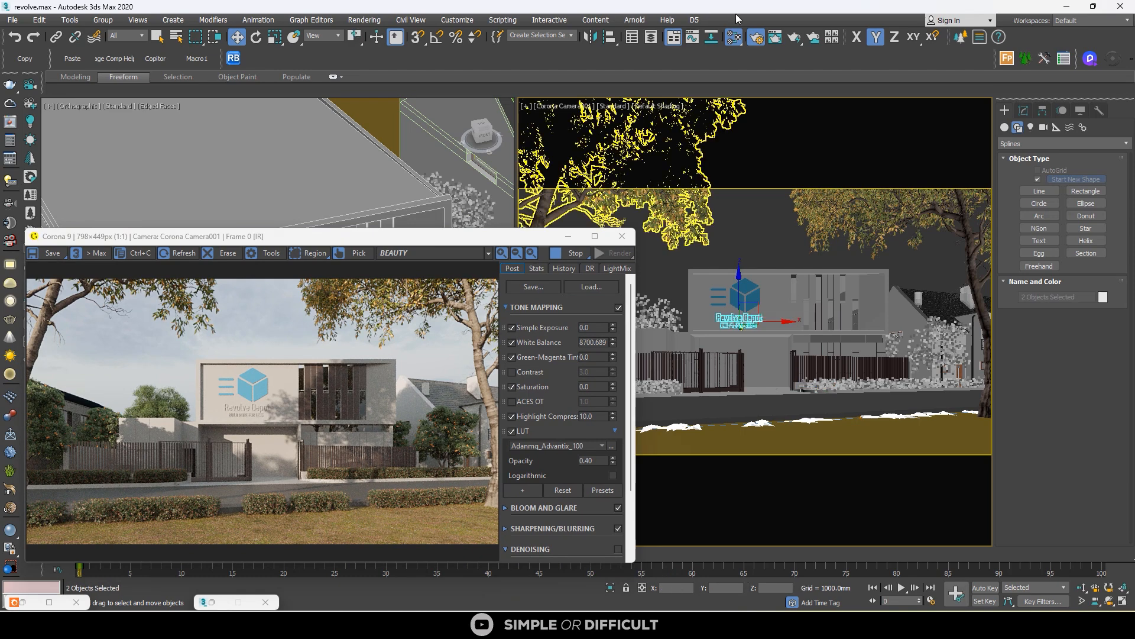
Step: Give the selected lettering a new CoronaLegacyMtl with a near-black diffuse colour of RGB 5, 5, 5, and inspect the sign in the render
click(735, 37)
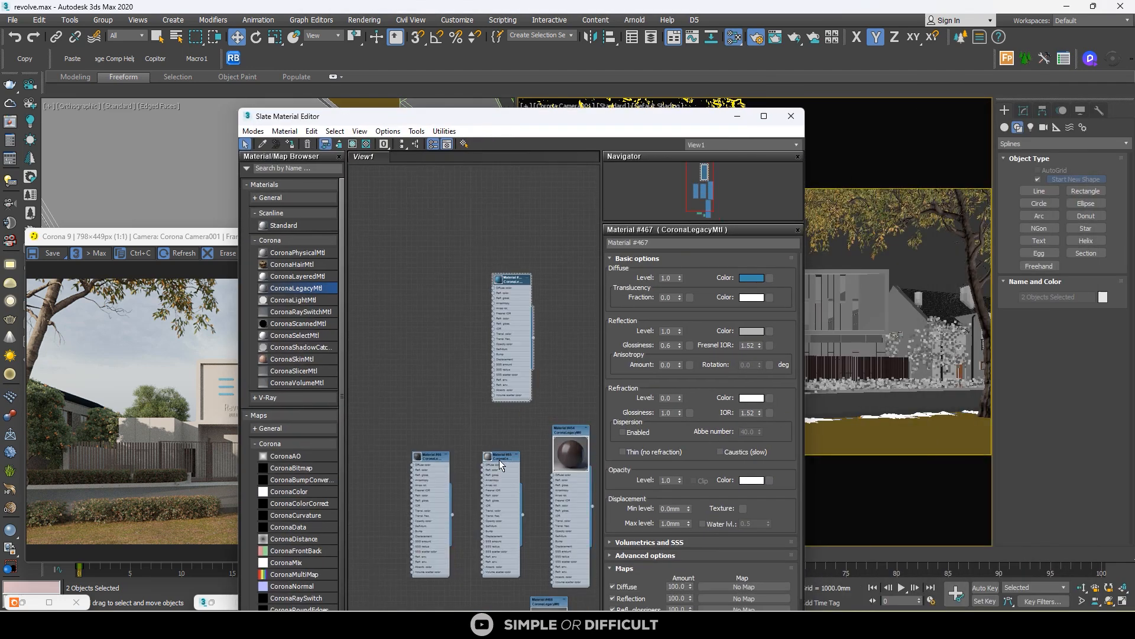
click(746, 279)
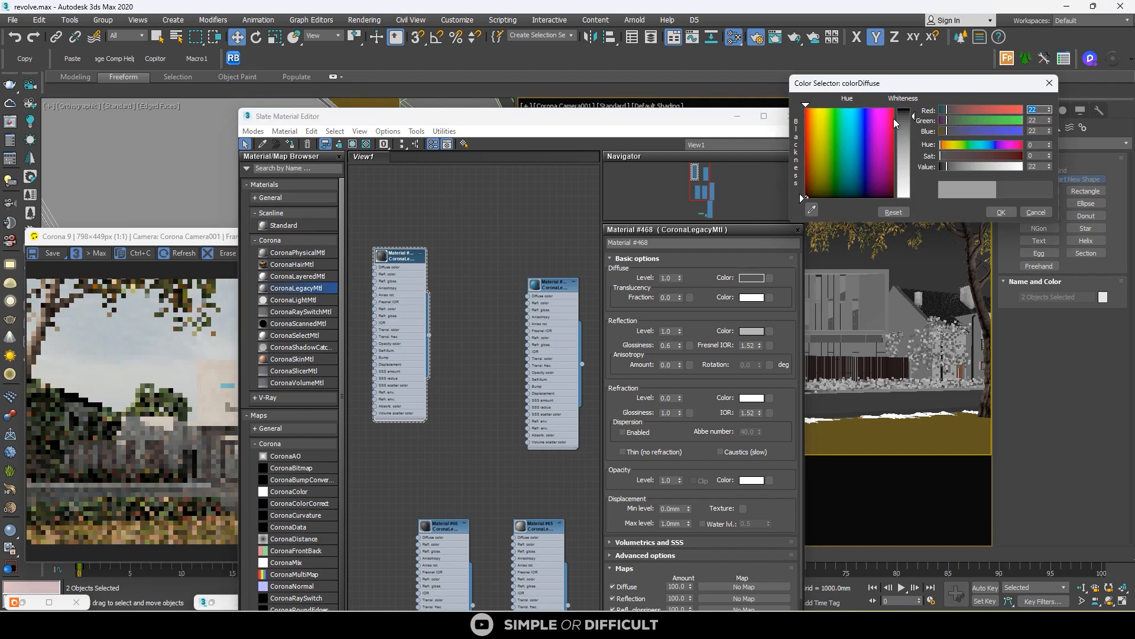
drag(914, 117, 914, 112)
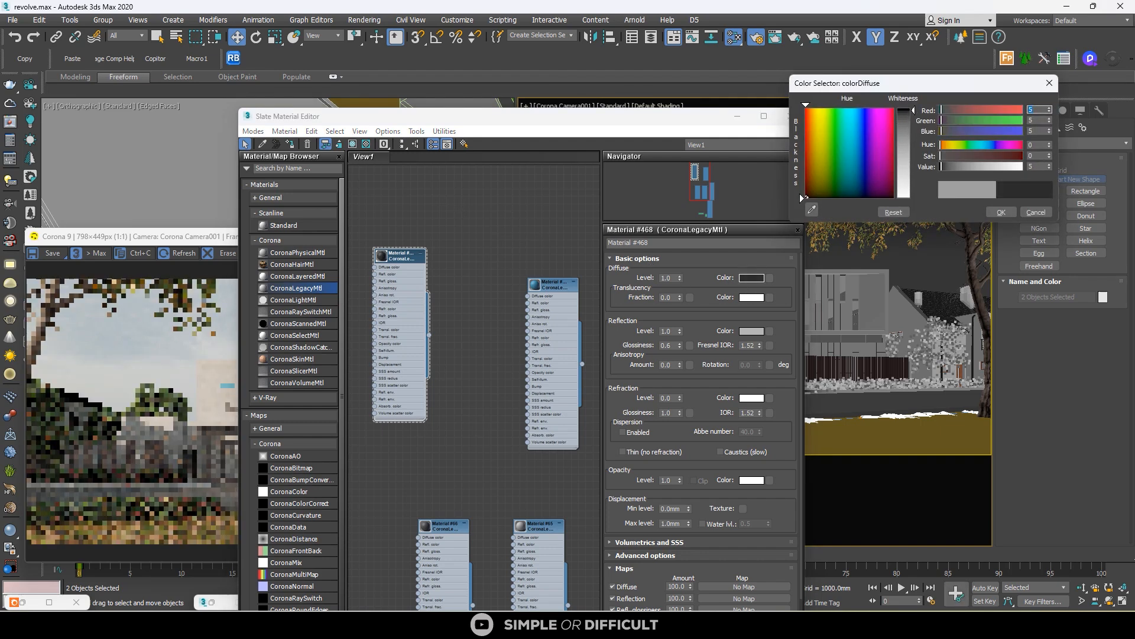
click(1002, 212)
drag(466, 116, 693, 139)
scroll(247, 426, up, 3)
scroll(302, 434, down, 2)
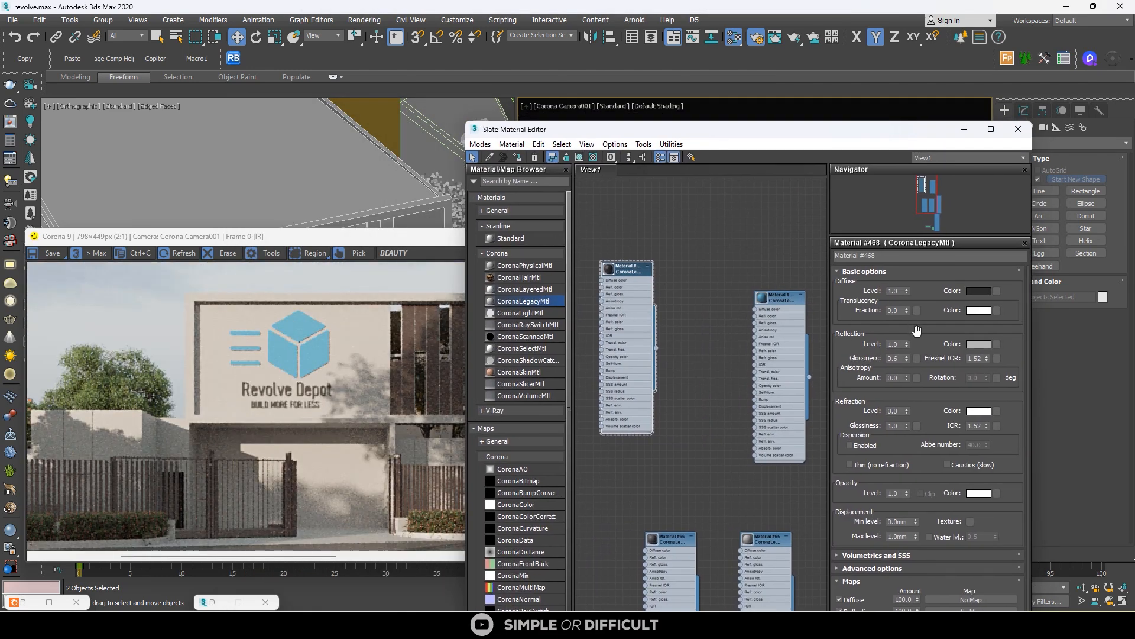
Step: Raise the reflection glossiness of the lettering's near-black material to 0.81, enlarging its node preview to check the result
drag(907, 358, 908, 348)
scroll(605, 268, up, 2)
double_click(607, 268)
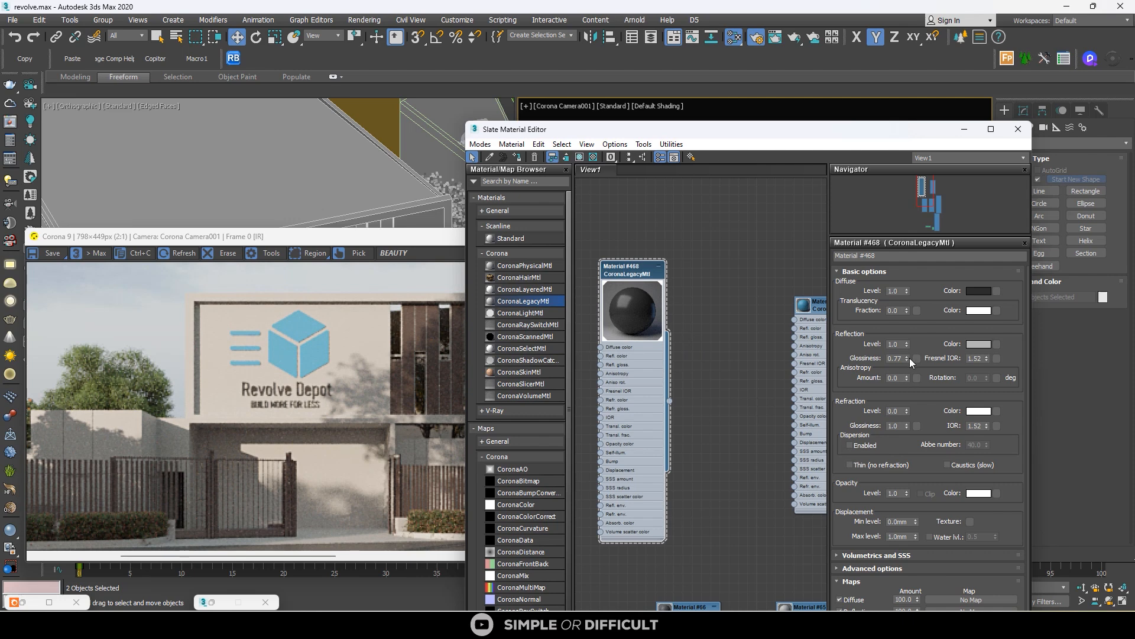
drag(911, 362, 910, 353)
scroll(601, 398, down, 2)
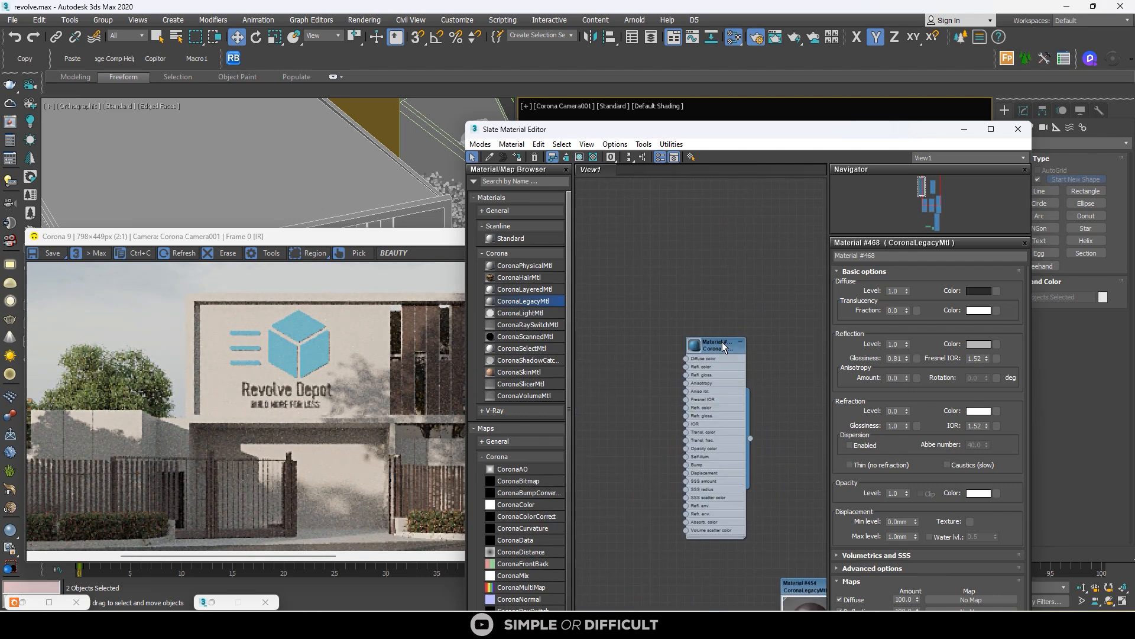
Step: Set the blue logo material's reflection glossiness to 0.78 and inspect the sign up close in the render
click(724, 347)
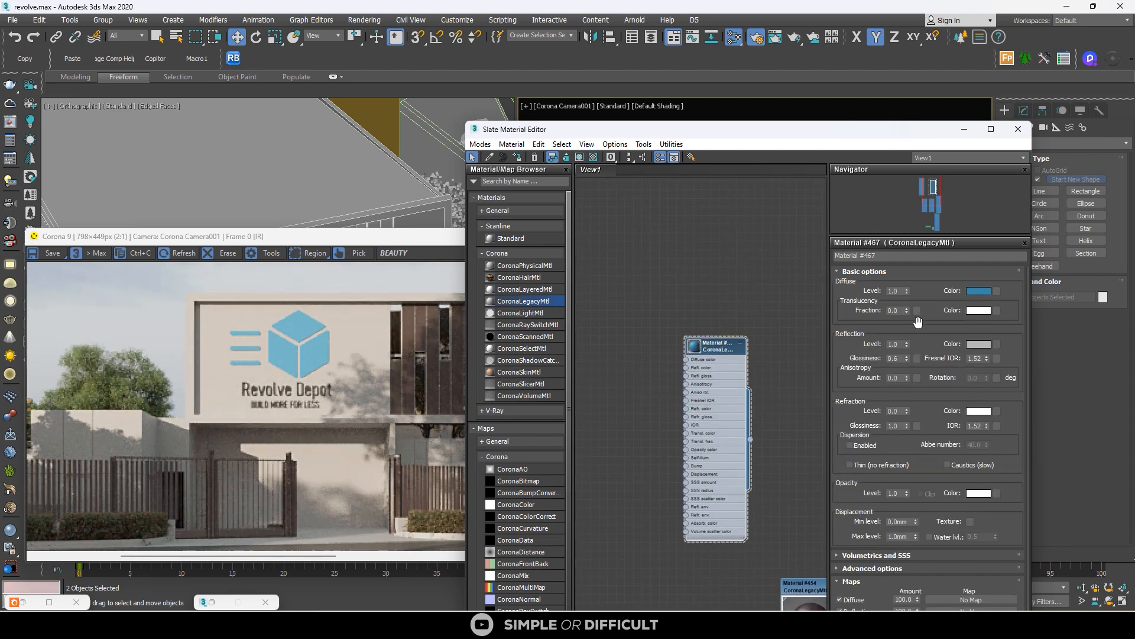
drag(907, 358, 907, 356)
scroll(265, 338, up, 1)
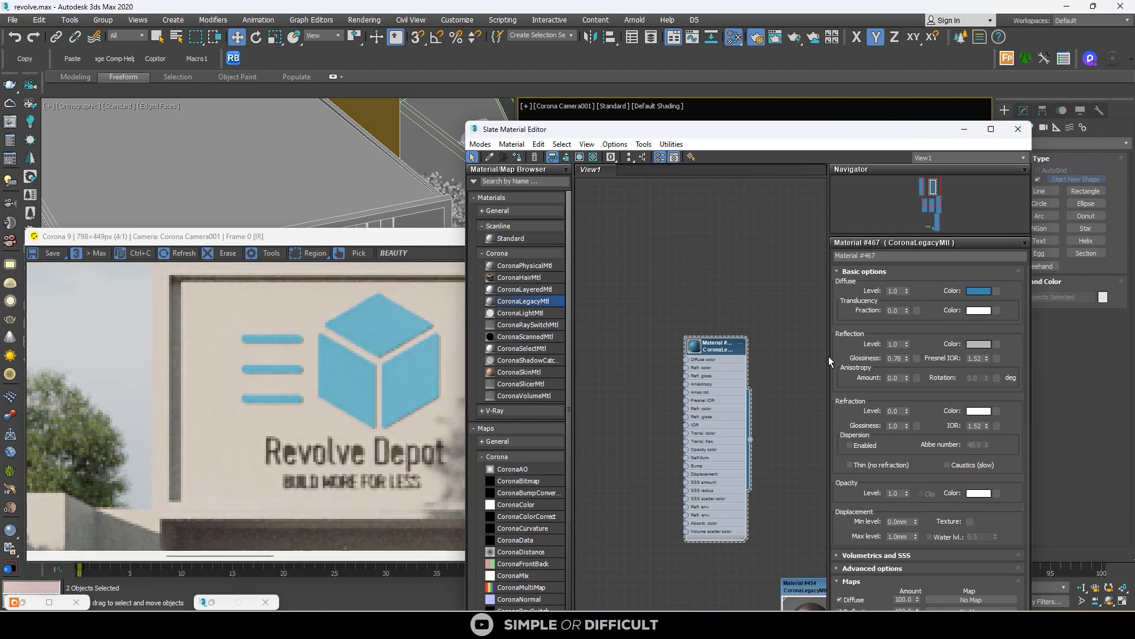
scroll(320, 435, down, 2)
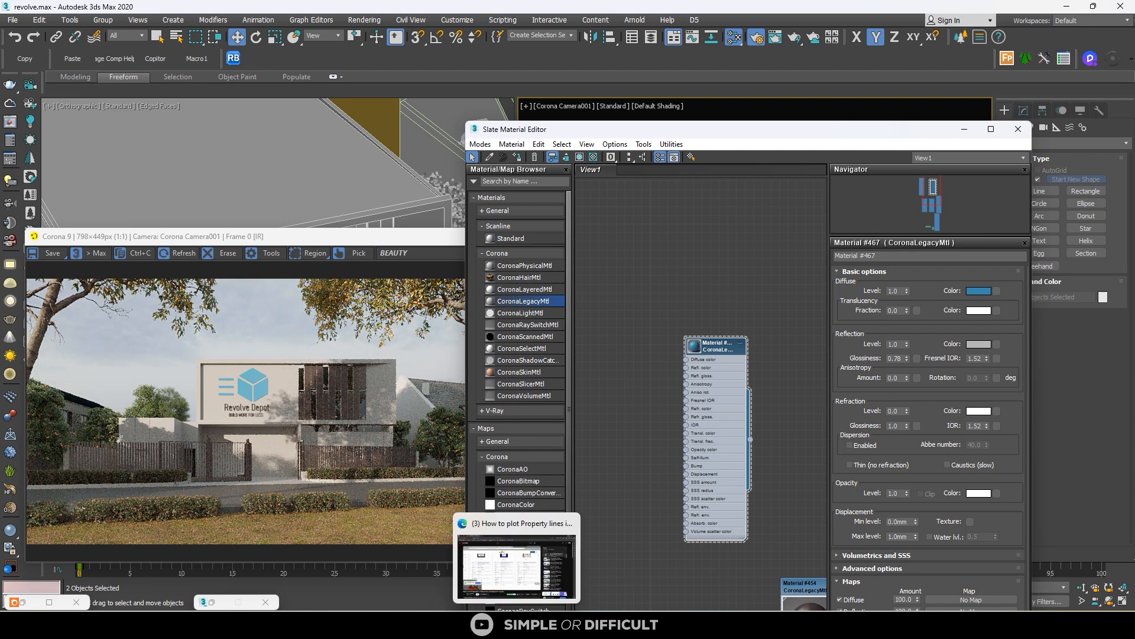
Step: Try a teal diffuse colour of RGB 13, 130, 117 on the building's wall material, Material #65
click(541, 625)
scroll(730, 290, down, 3)
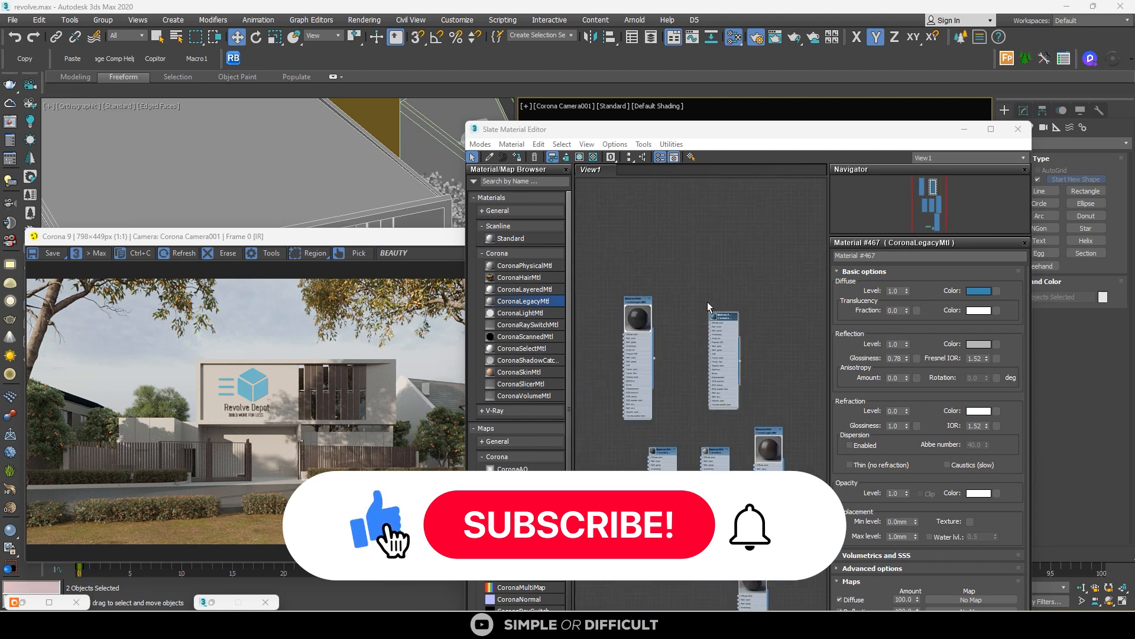
scroll(710, 426, up, 2)
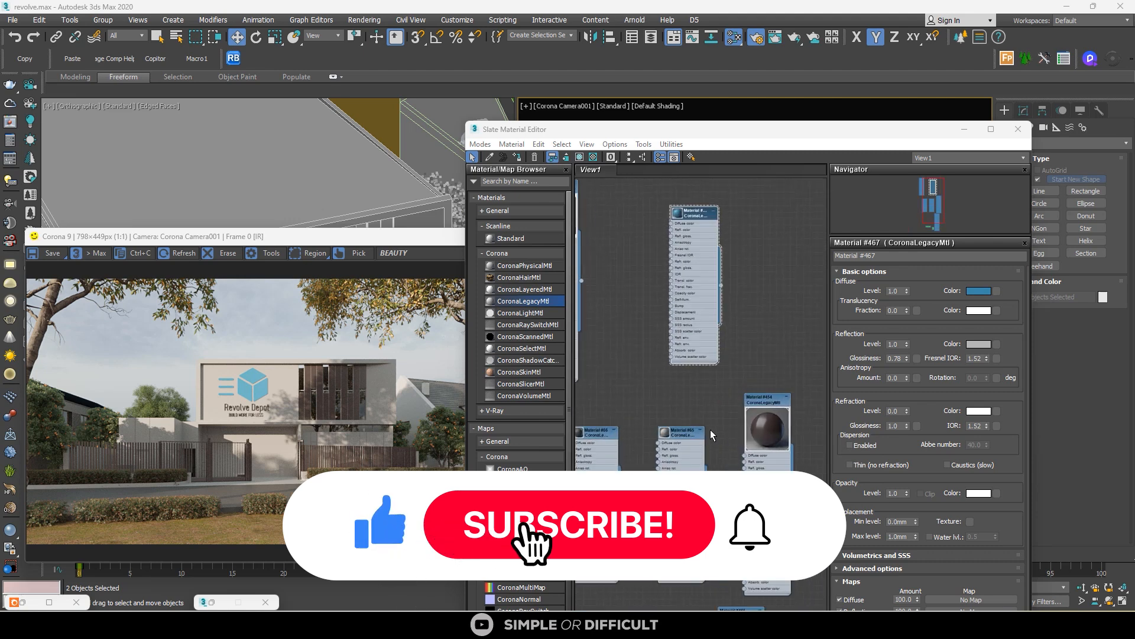
click(978, 290)
double_click(1038, 110)
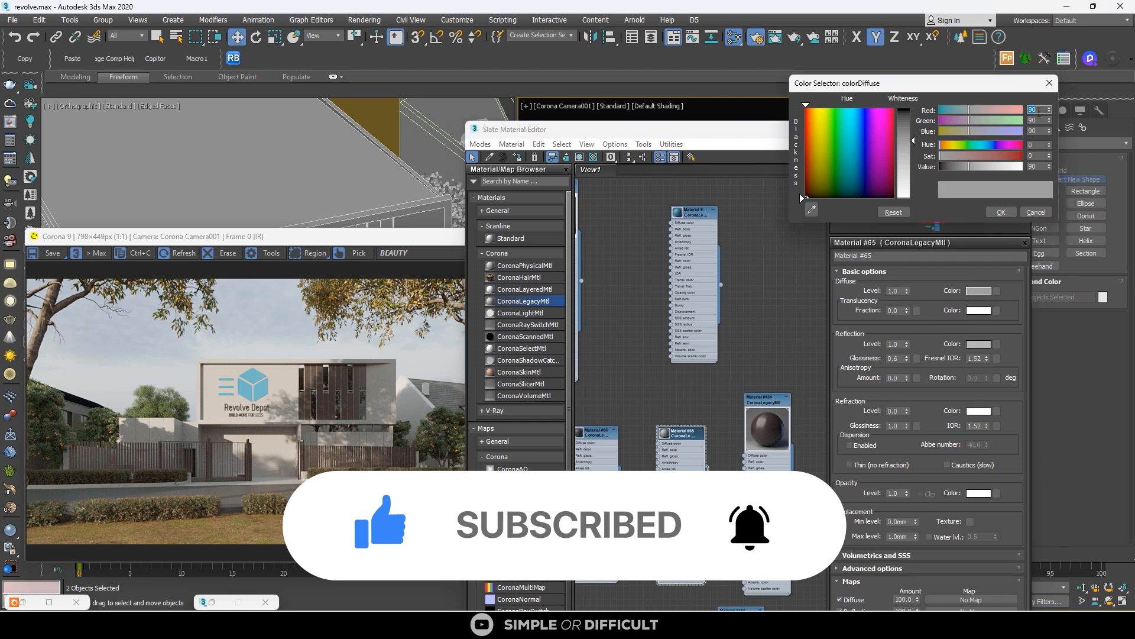
text(13)
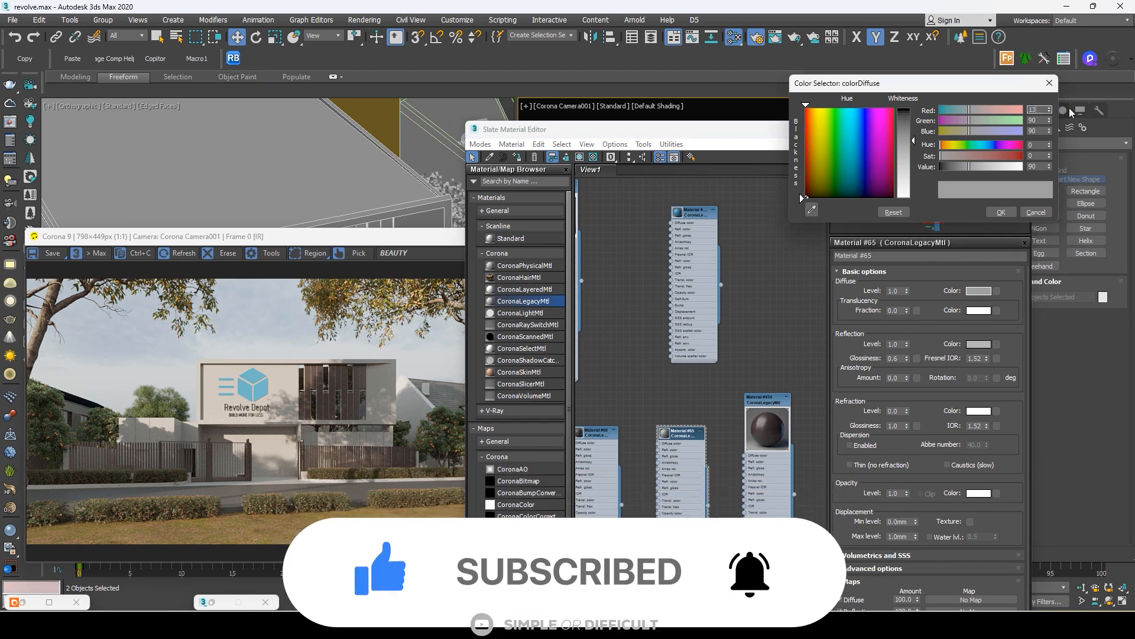
double_click(1039, 120)
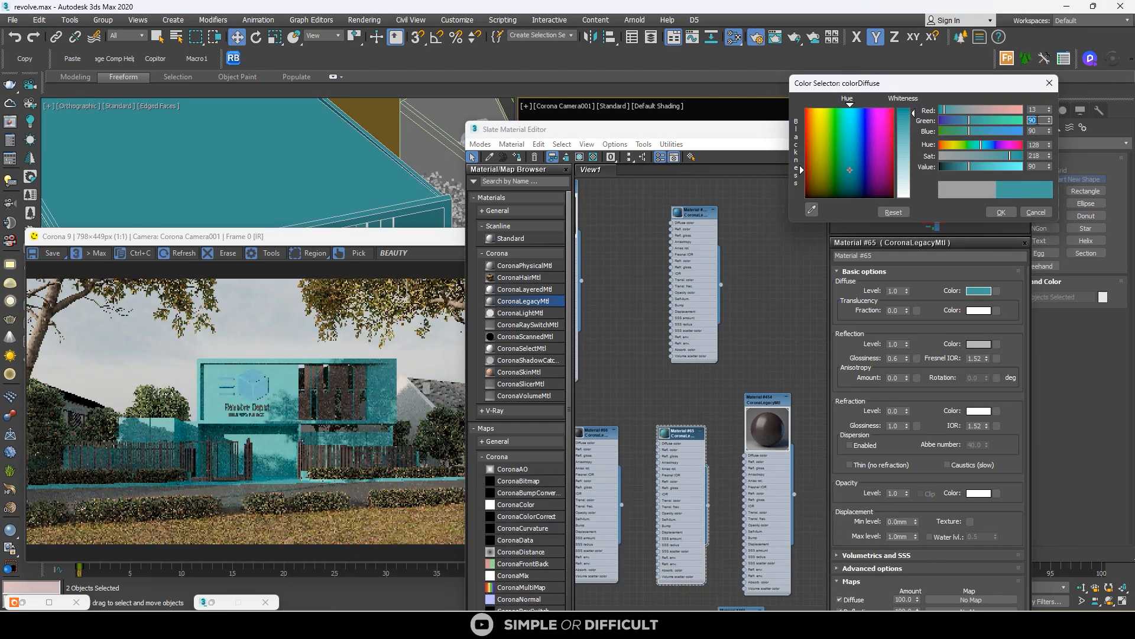
text(130)
key(Return)
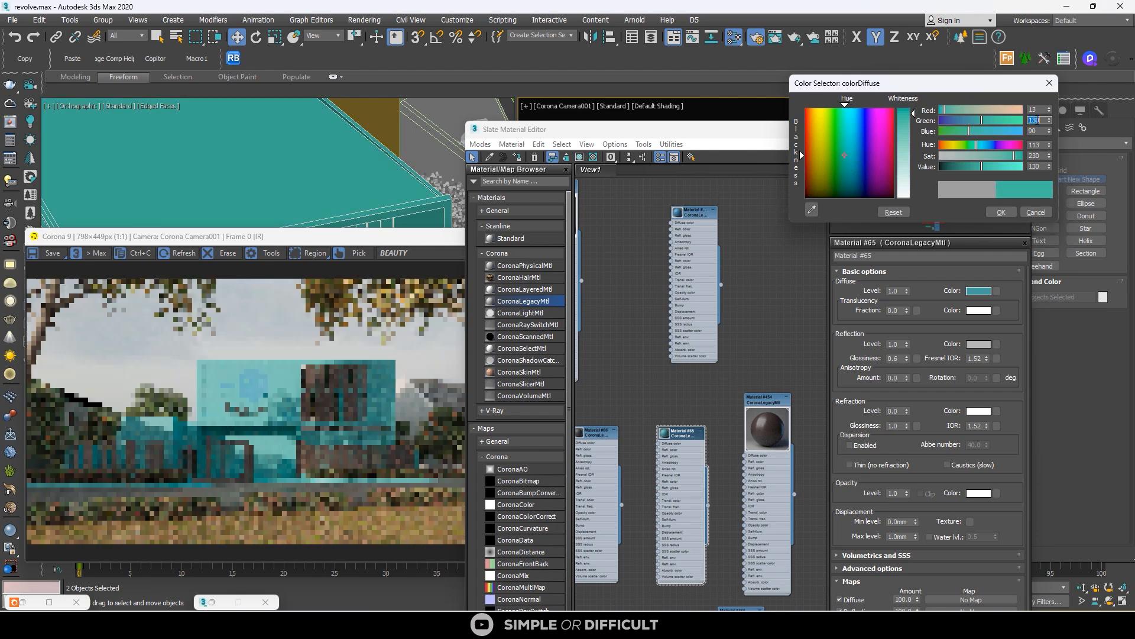
double_click(1039, 131)
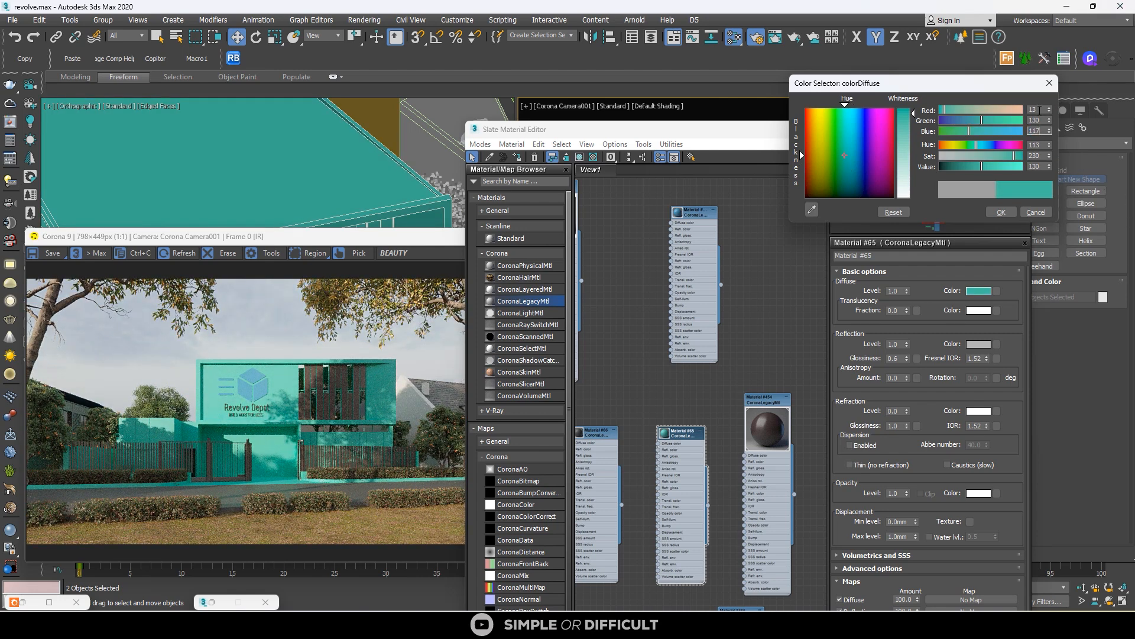
text(117)
key(Return)
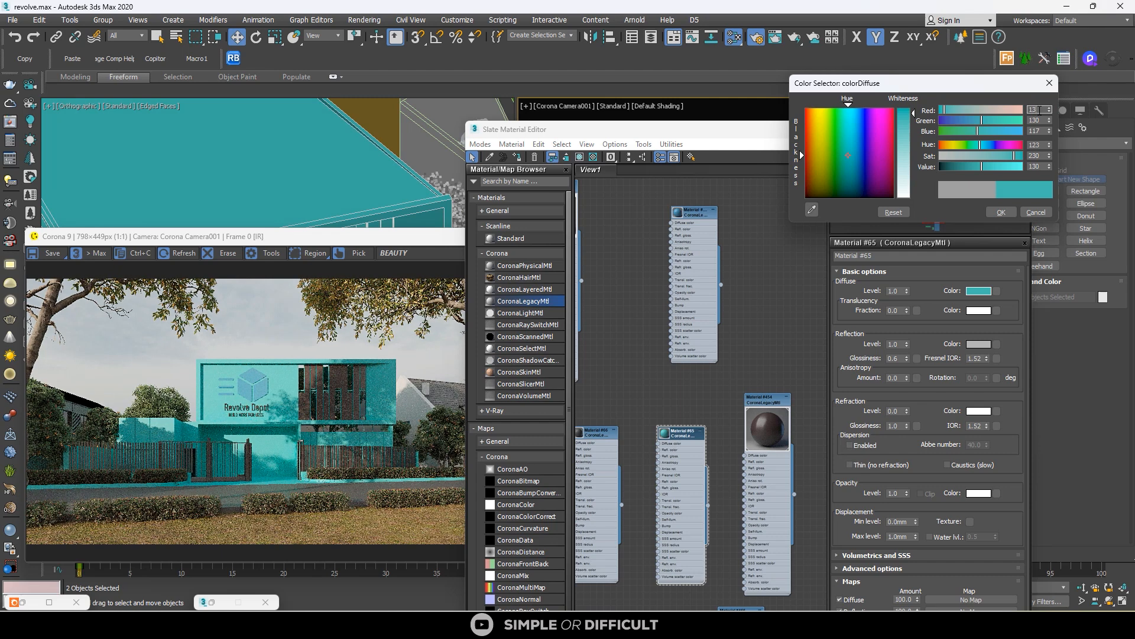
Step: Try a blue diffuse colour of RGB 31, 130, 177 on the walls, and discard the colour change
double_click(1041, 130)
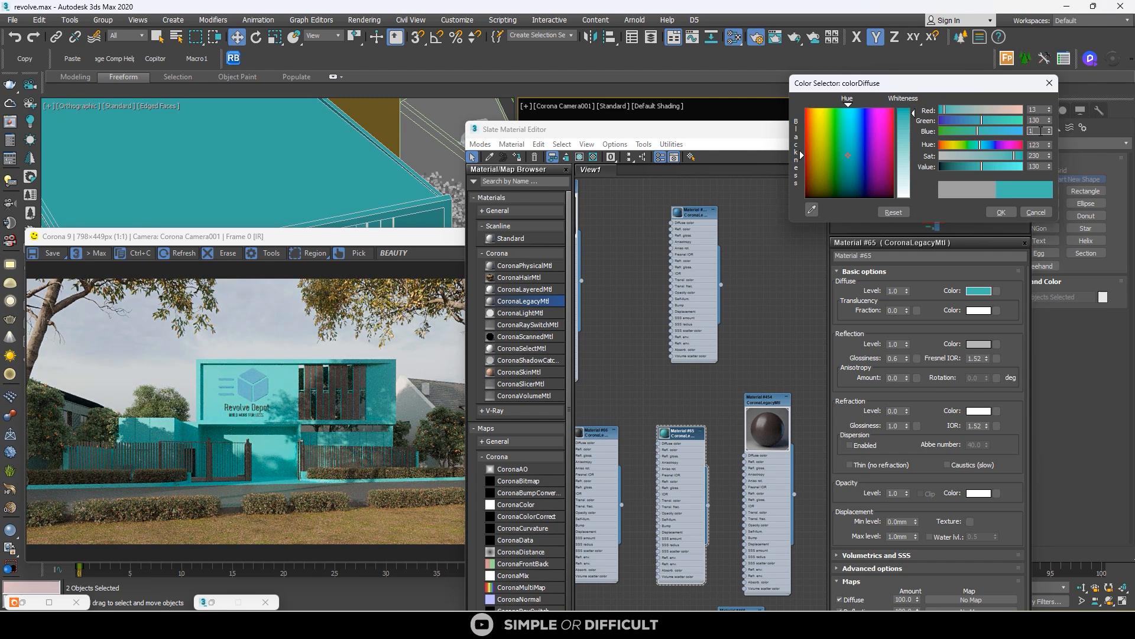
key(Return)
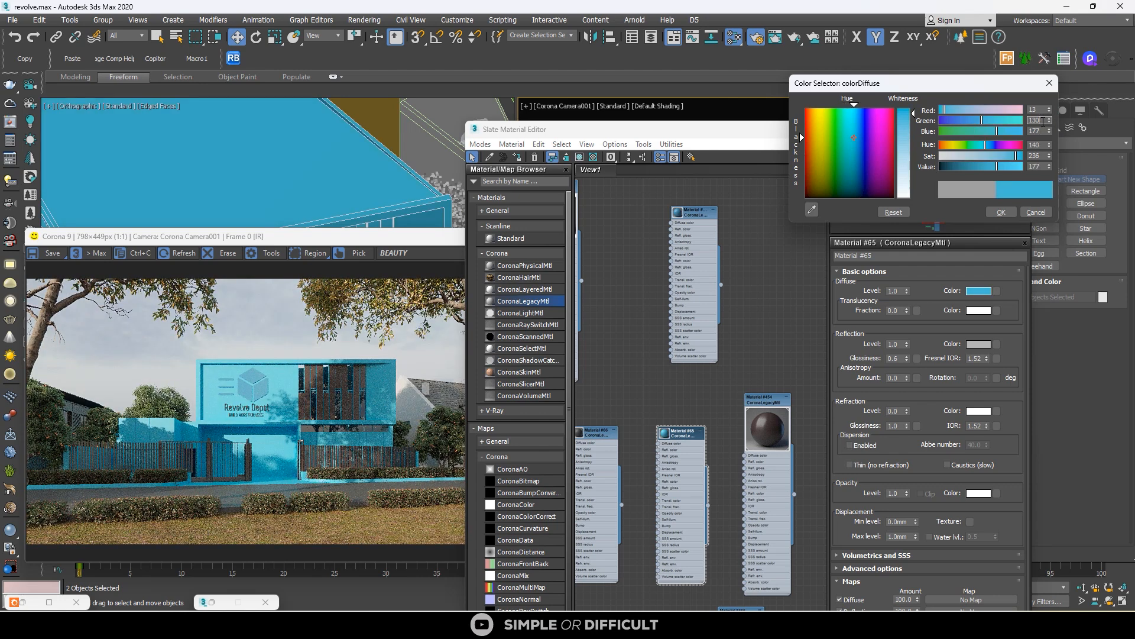
double_click(1033, 109)
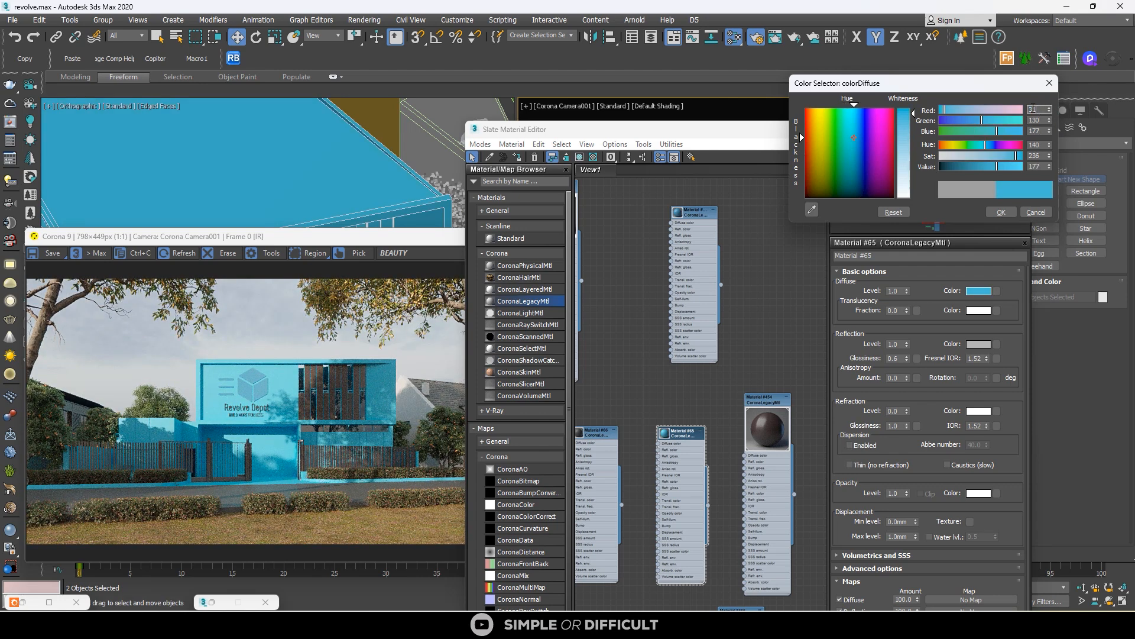
key(Tab)
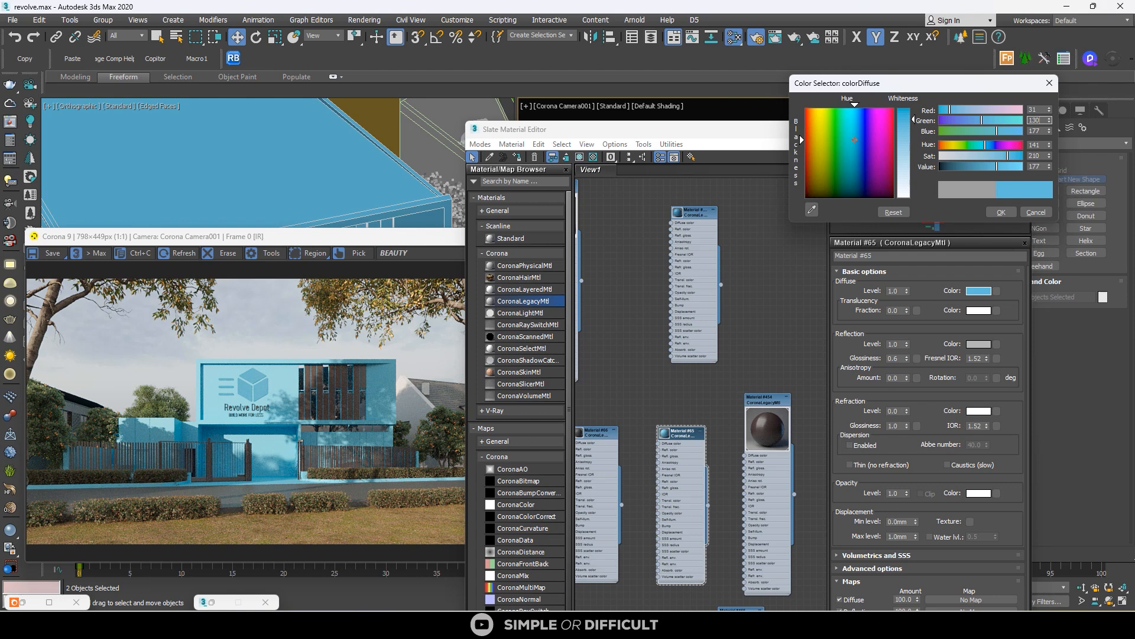
click(1035, 212)
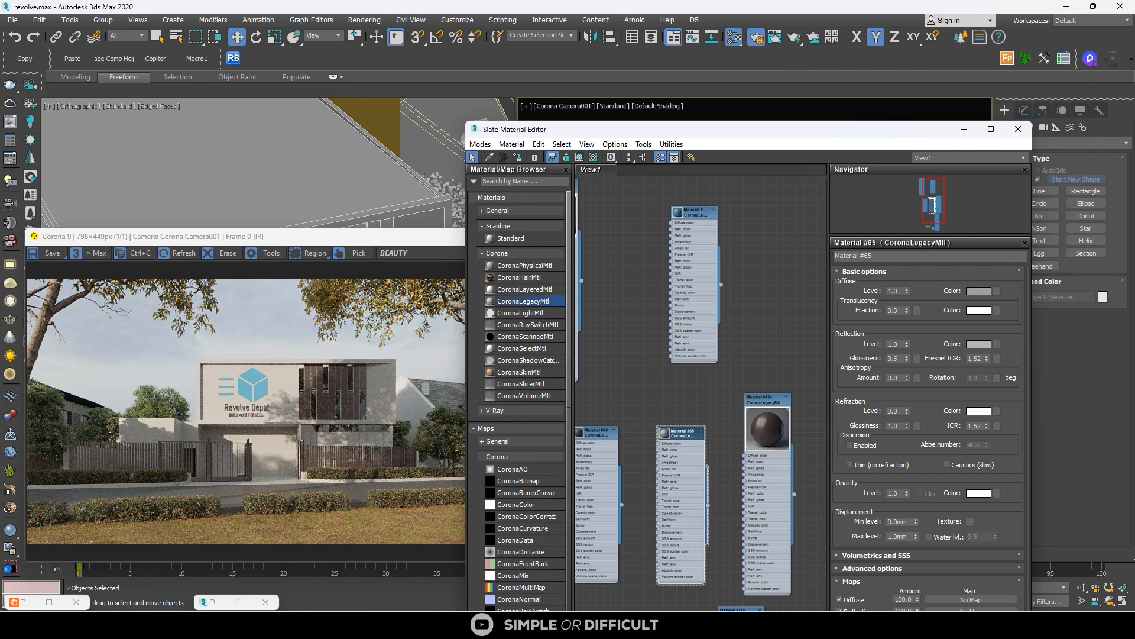
Step: Give the wall material a warm beige diffuse colour of RGB 194, 178, 128
click(979, 290)
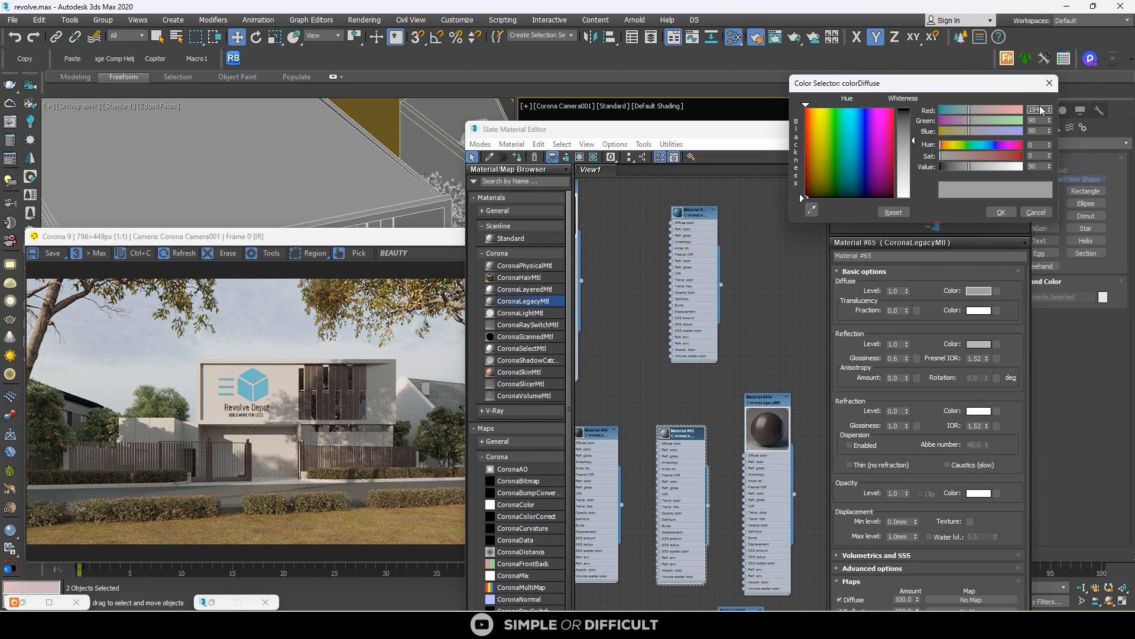
double_click(1035, 120)
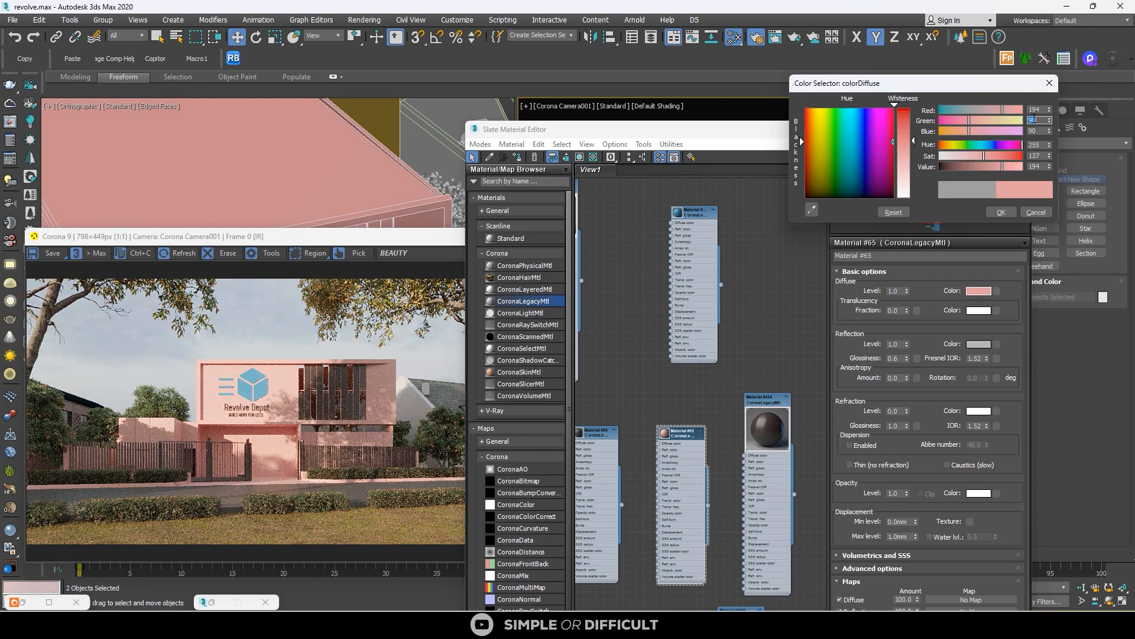
double_click(1041, 130)
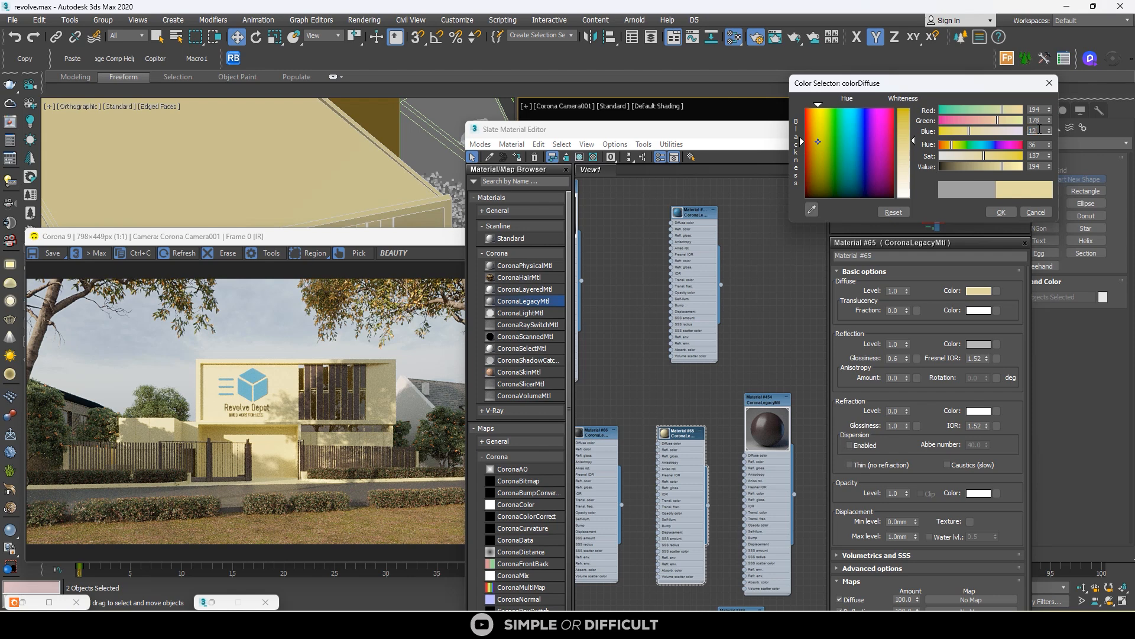
double_click(1041, 120)
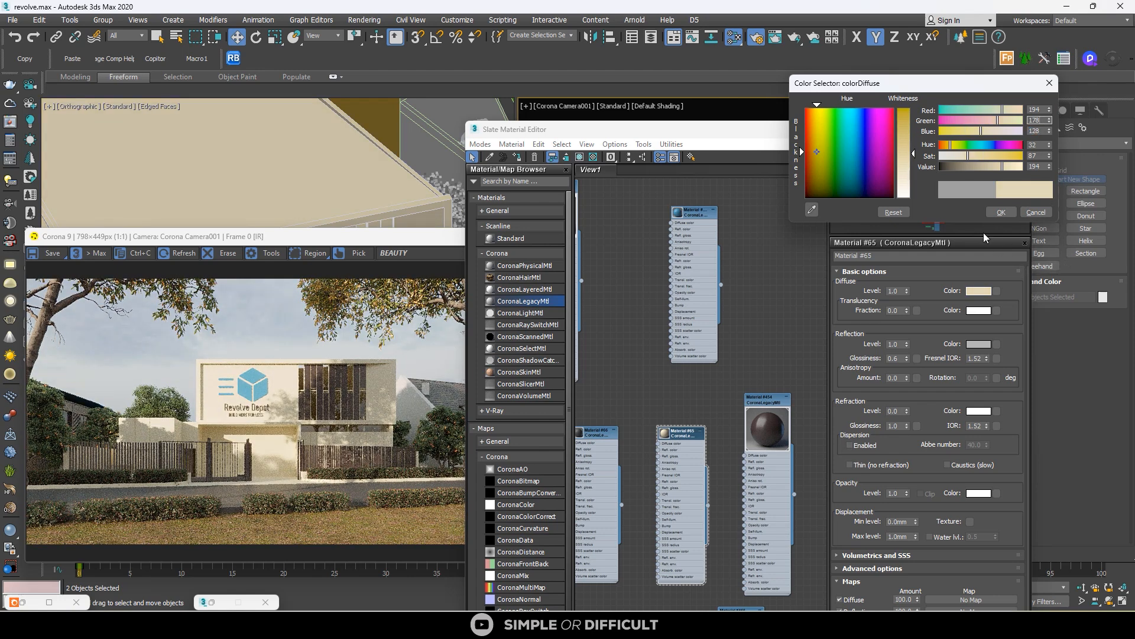
Step: Soften the wall colour to saturation 42 and value 154 while checking the render, and accept it
drag(968, 156, 964, 158)
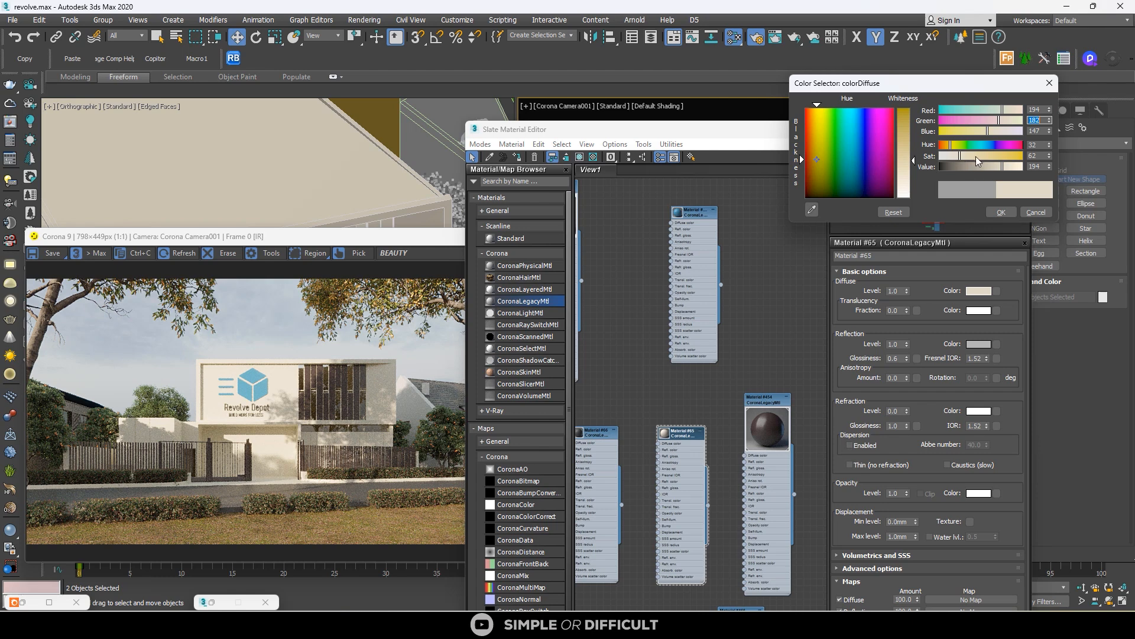
drag(1003, 168, 956, 157)
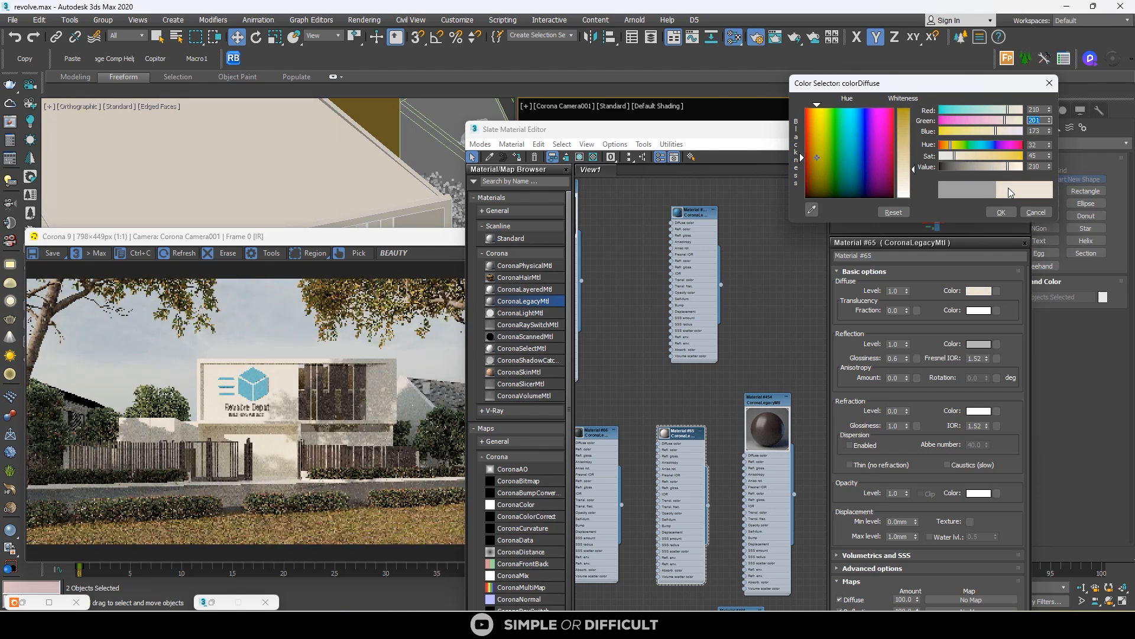
drag(1005, 168, 951, 158)
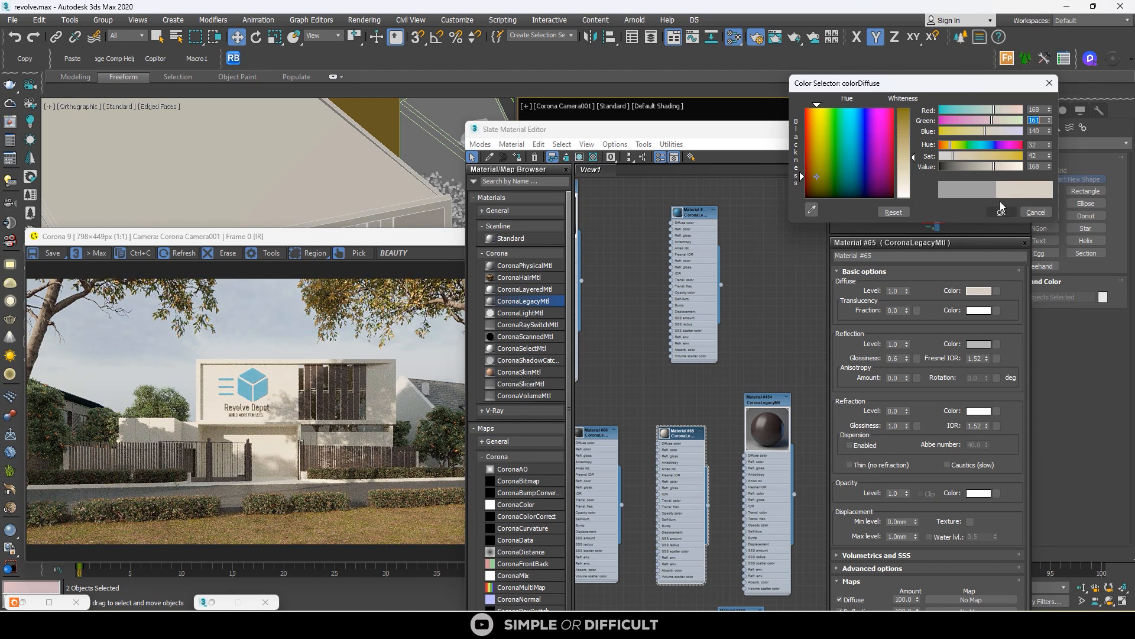
drag(994, 166, 989, 173)
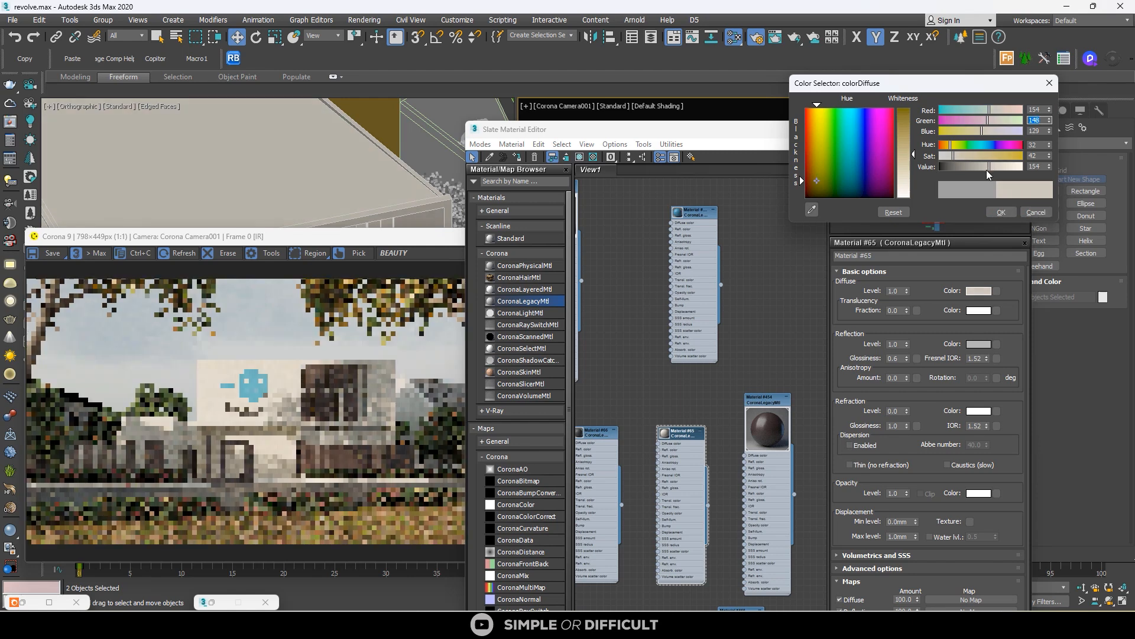
click(1004, 214)
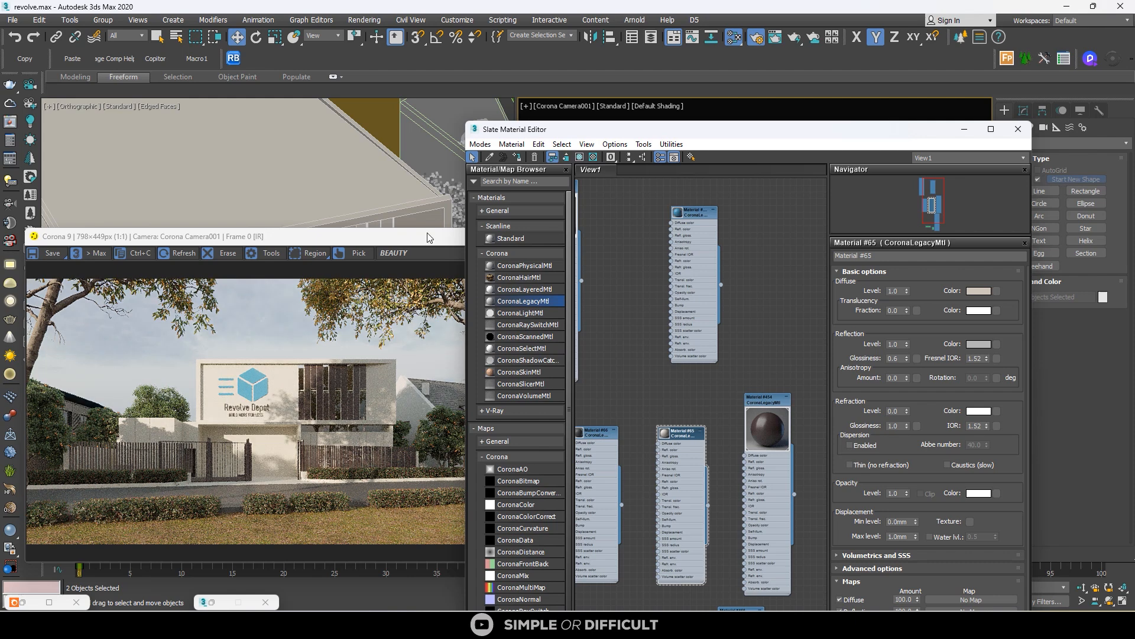
Step: Move the render window off the orthographic view and select the driveway surface in front of the gate
click(463, 353)
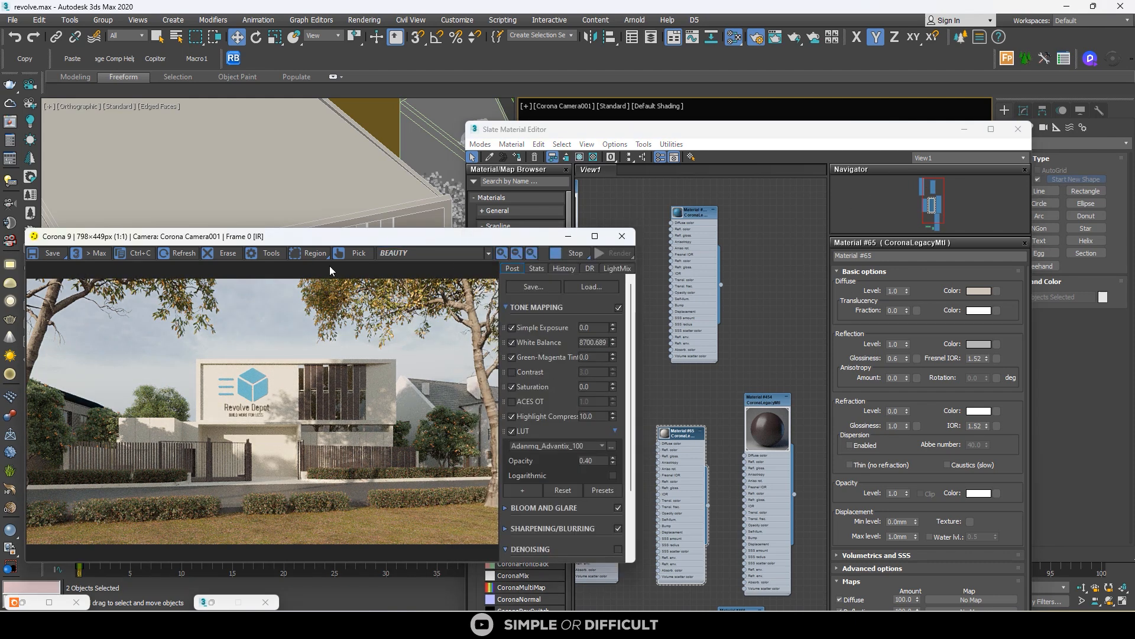
drag(372, 236, 786, 197)
scroll(236, 304, down, 5)
alt+middle_drag(207, 286, 260, 300)
scroll(250, 327, up, 5)
click(251, 328)
scroll(252, 328, down, 3)
scroll(287, 355, up, 7)
scroll(269, 319, down, 3)
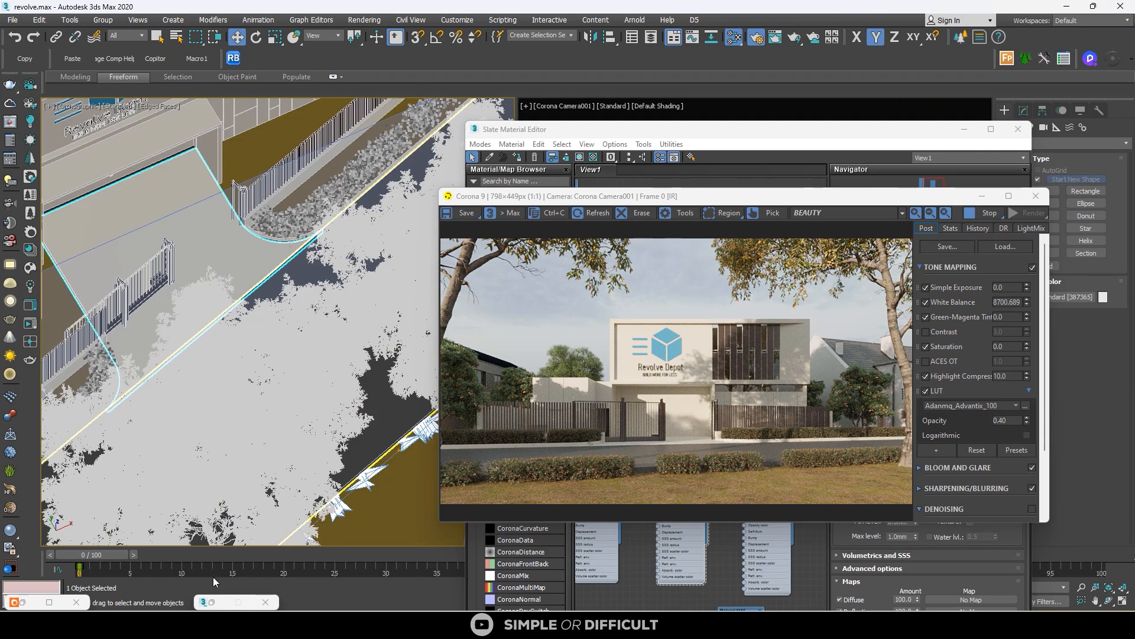
Step: Assign Cobblestone Herringbone from the Corona Material Library's Stone category to the driveway, and move the library window off the orthographic view
drag(675, 197, 614, 174)
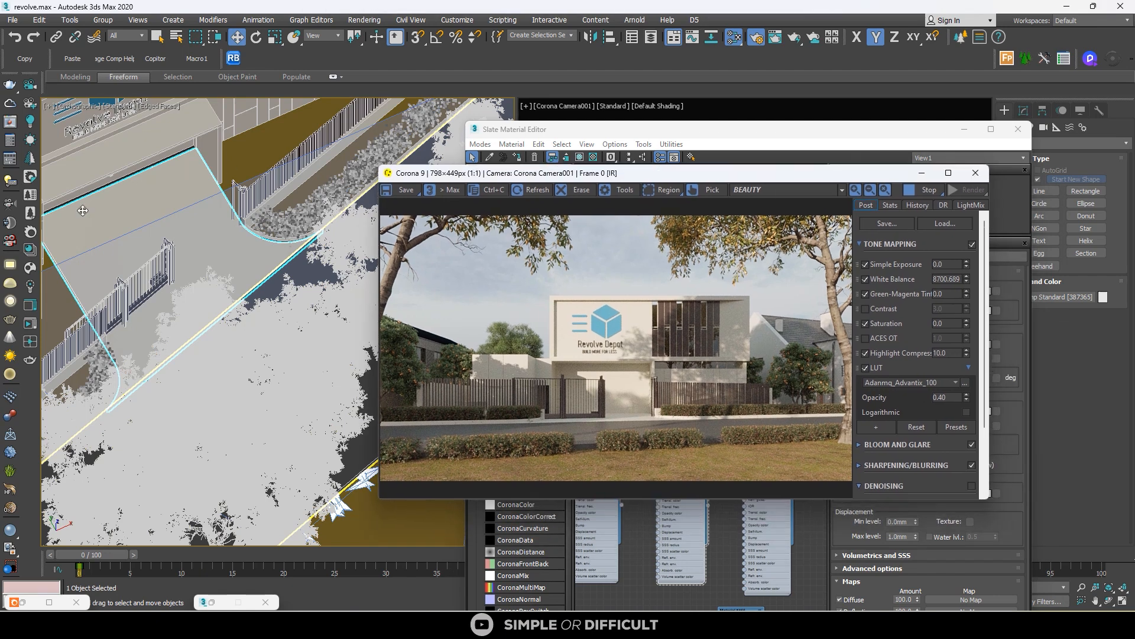
click(28, 250)
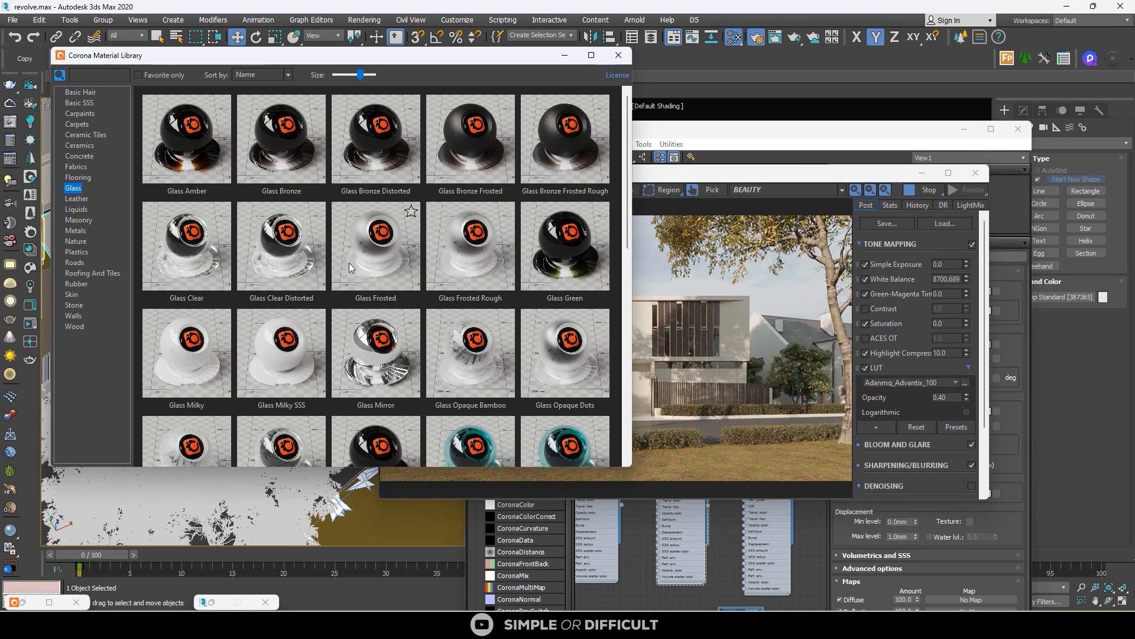
click(81, 306)
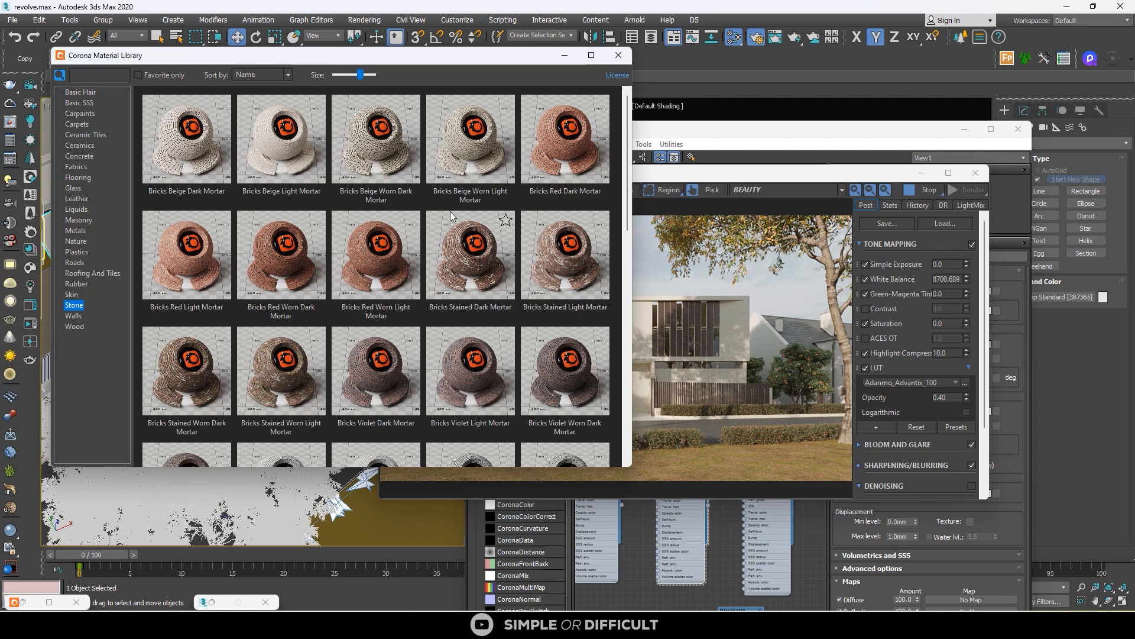
drag(625, 137, 633, 264)
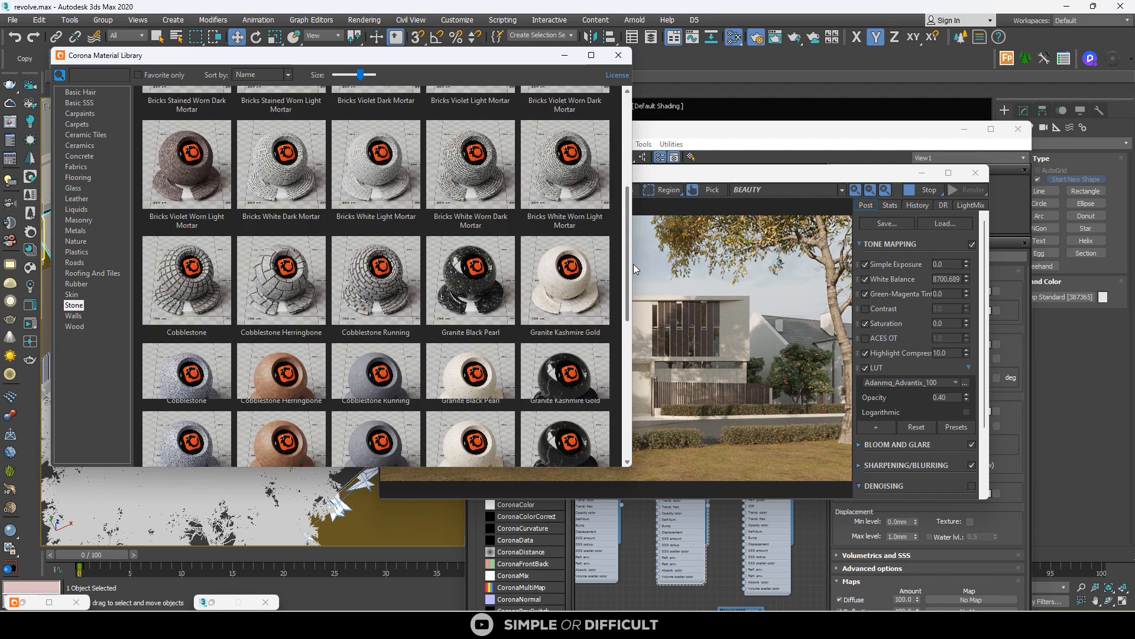
right_click(293, 290)
click(355, 326)
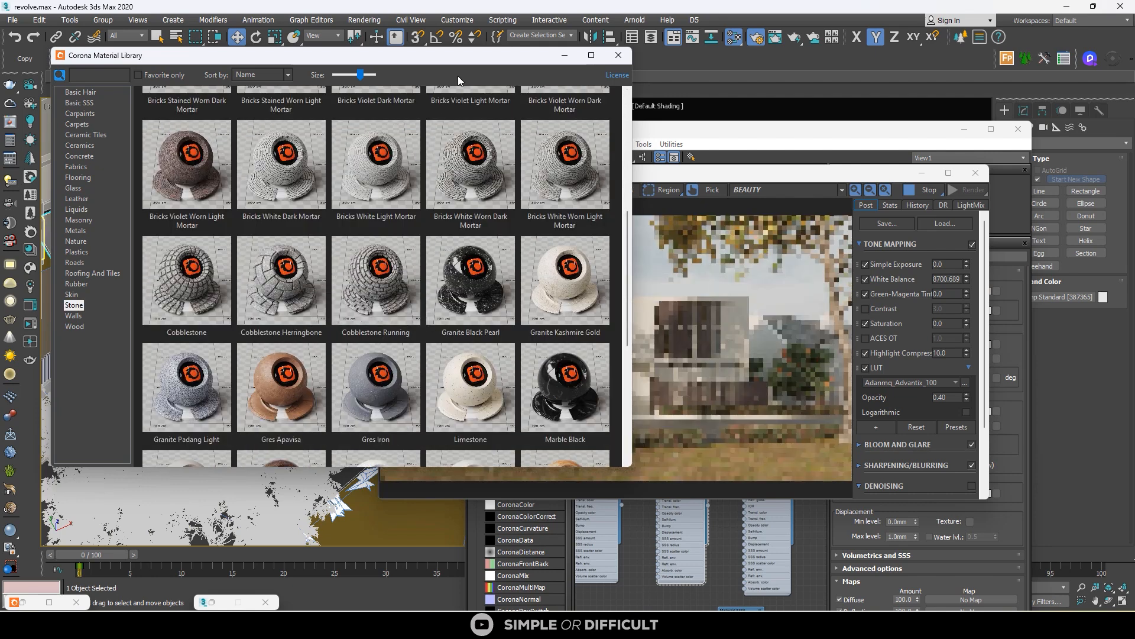
drag(458, 61, 861, 135)
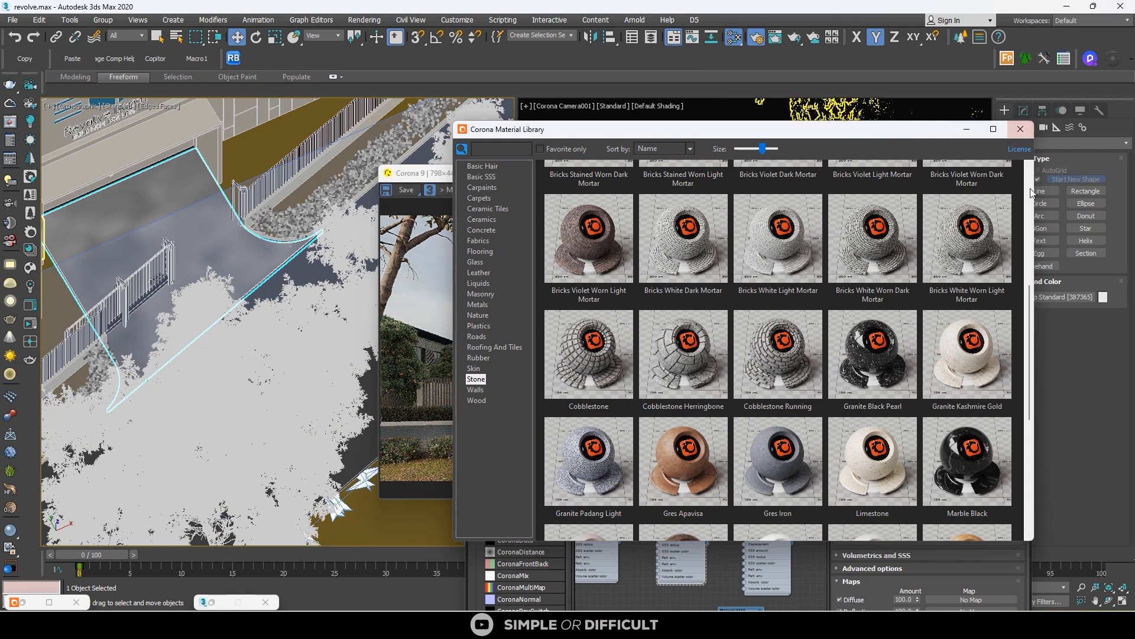
Step: Clear the material library off the modifier controls and apply a UVW Map modifier with Box mapping to the driveway surface
click(1025, 112)
drag(950, 129, 867, 142)
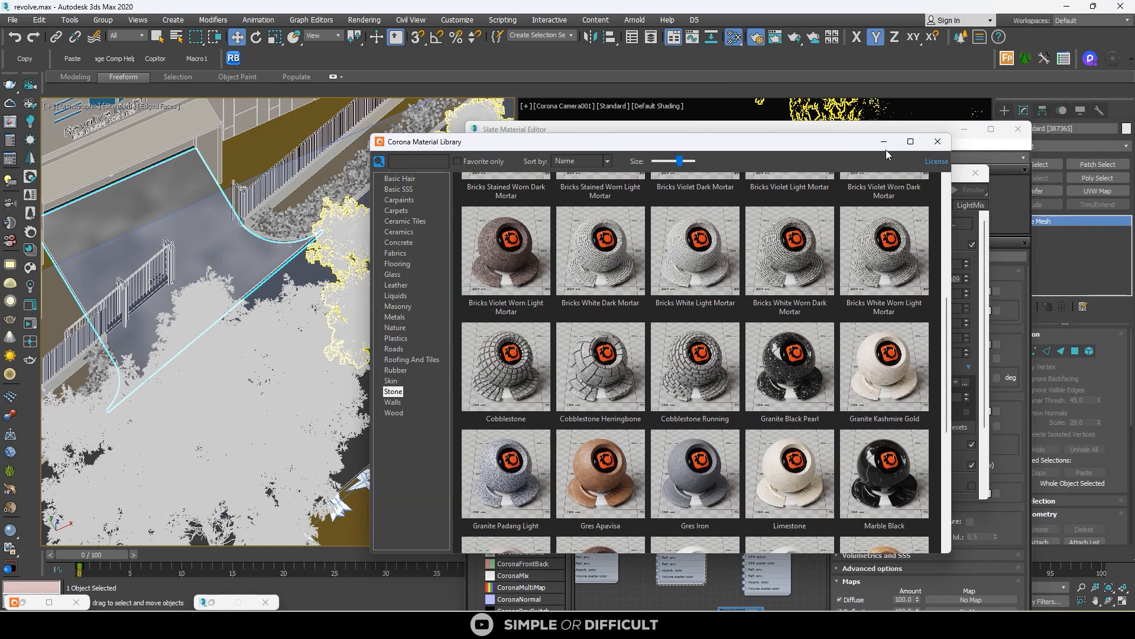
click(1098, 191)
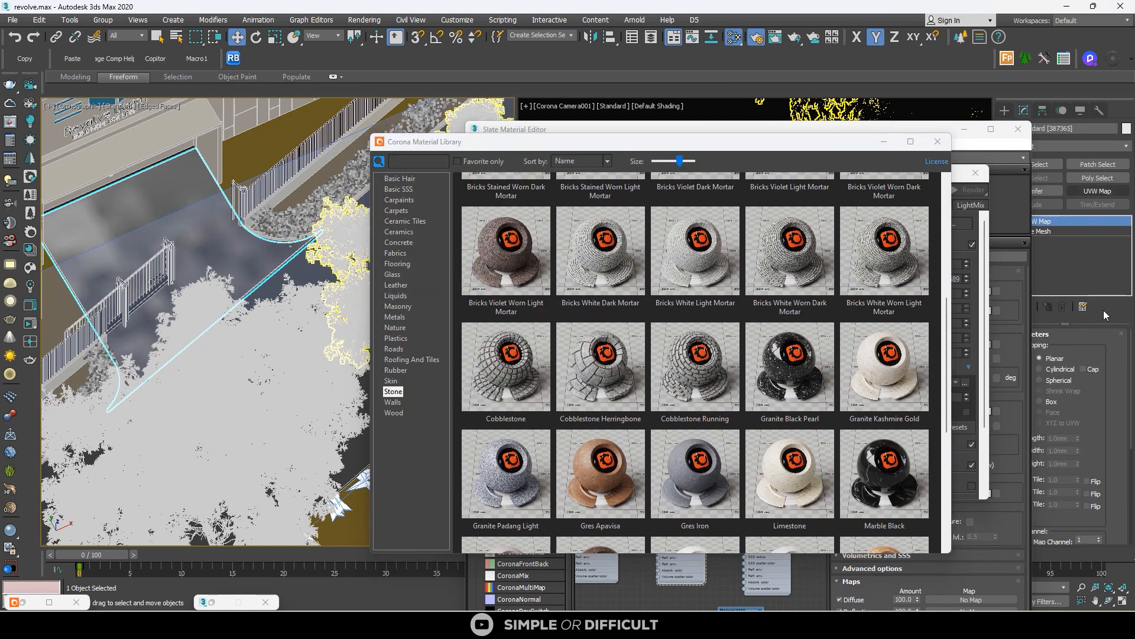
click(1053, 402)
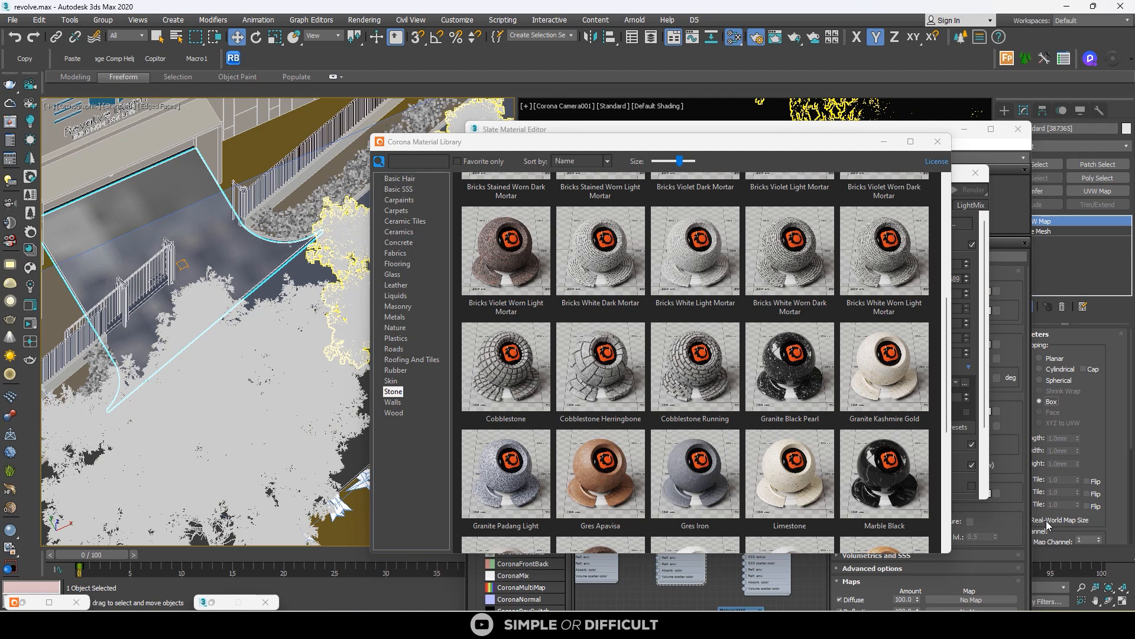
Step: Turn off Real-World Map Size for the driveway's UVW Map and set its length and width to 0.005 mm
drag(893, 130, 790, 137)
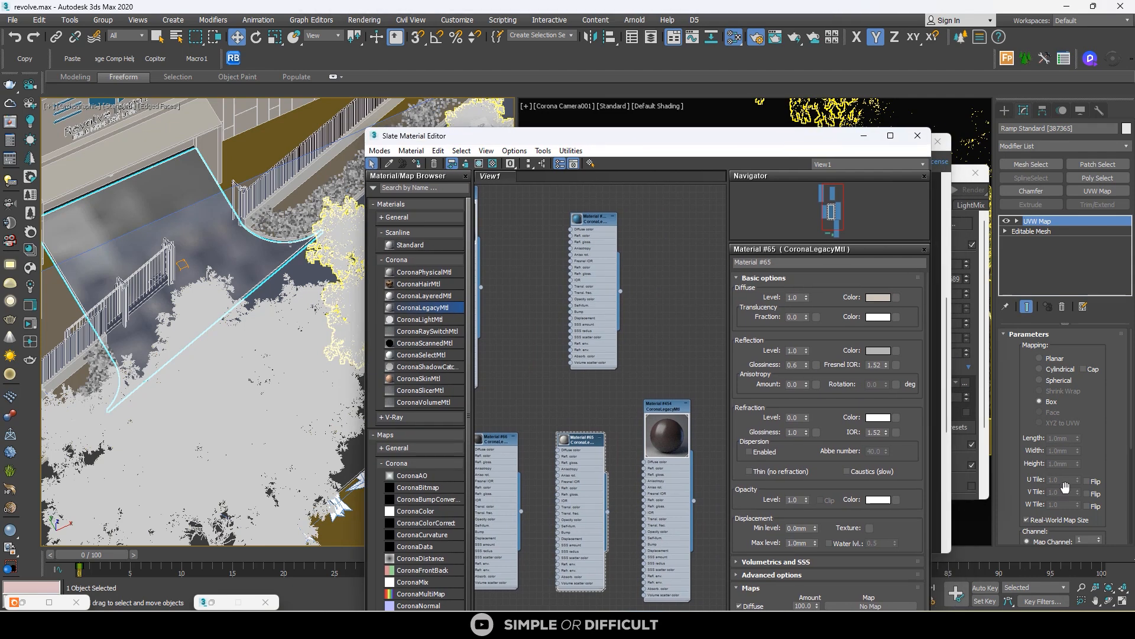
scroll(1039, 489, down, 2)
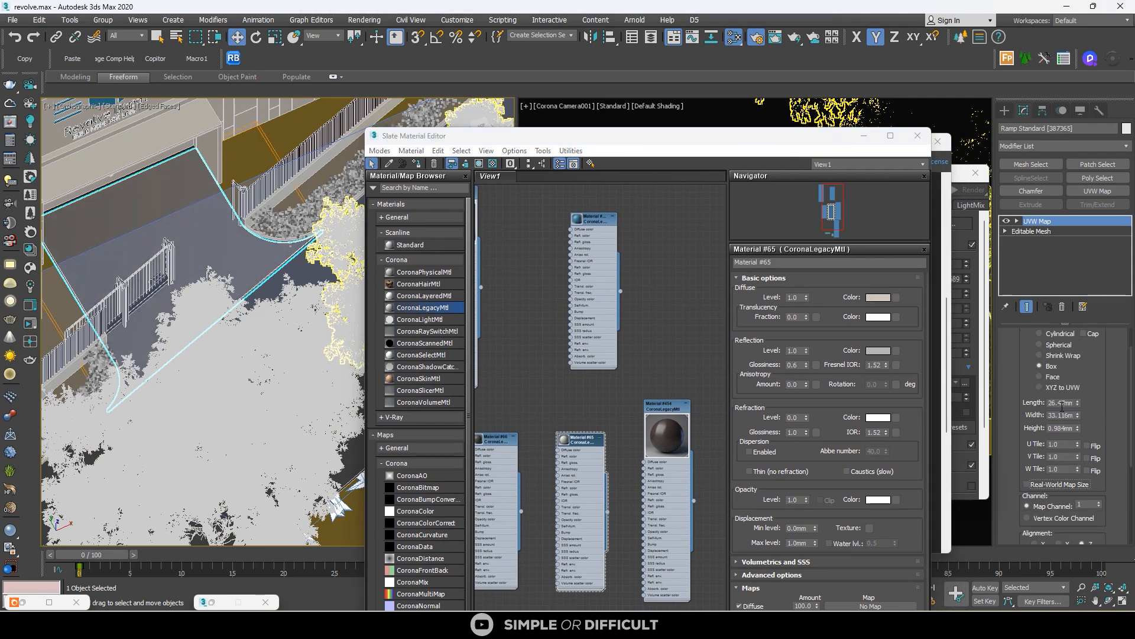
double_click(1063, 403)
text(0.005)
key(Return)
click(1060, 415)
text(5)
key(Return)
Step: Close the material library, set the driveway mapping height to 0.005 mm, and check the paving in the interactive render
click(949, 298)
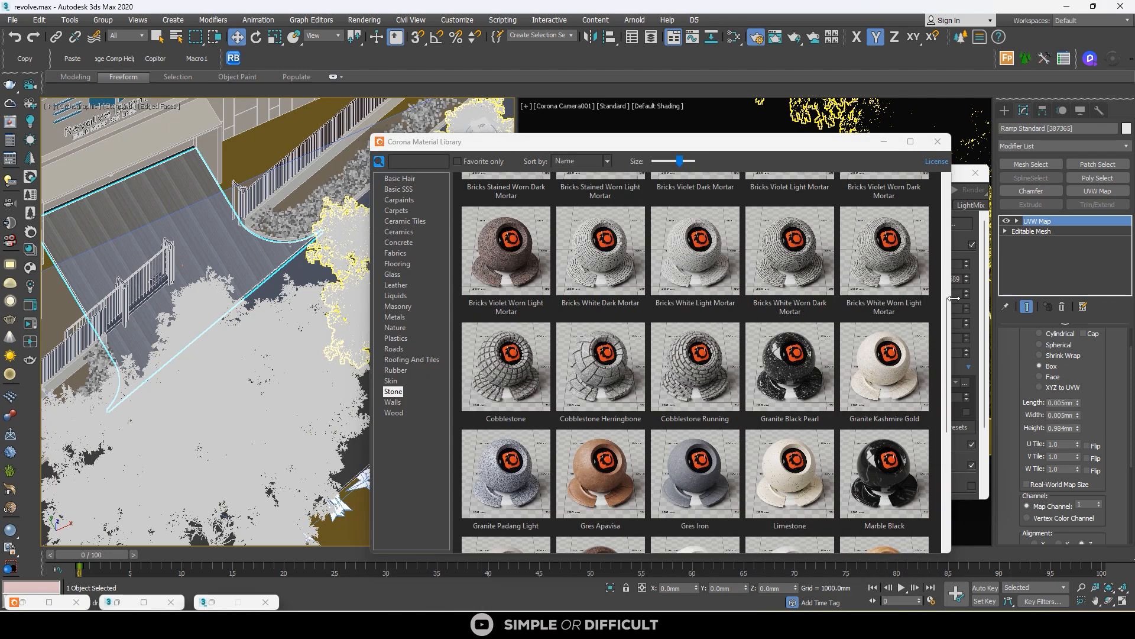
click(938, 141)
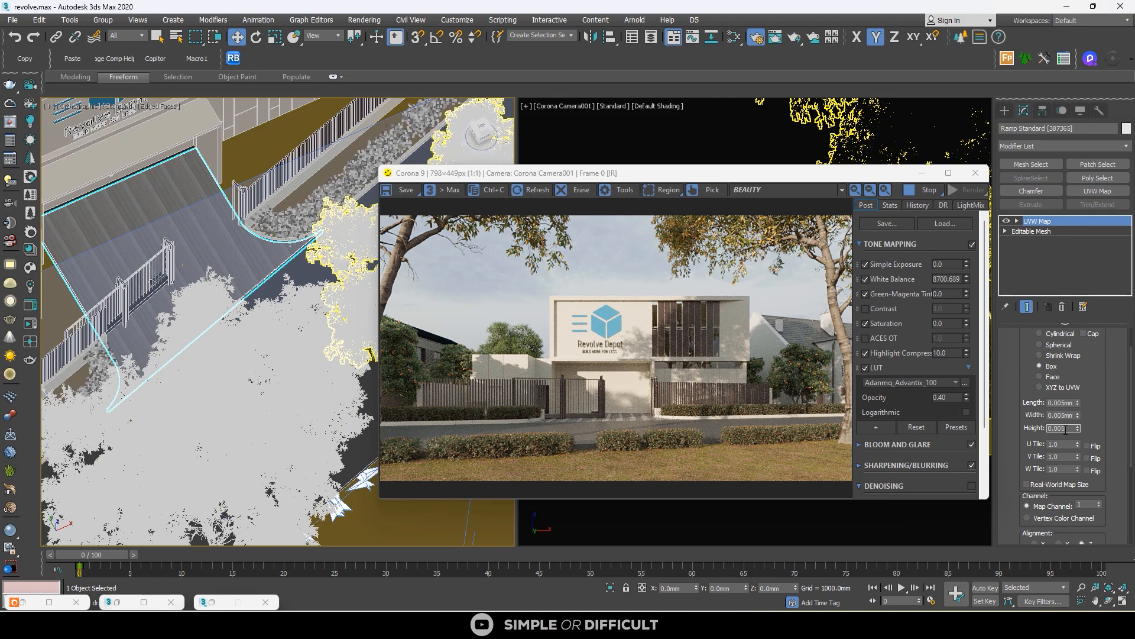
key(Return)
scroll(623, 369, up, 3)
scroll(623, 369, down, 2)
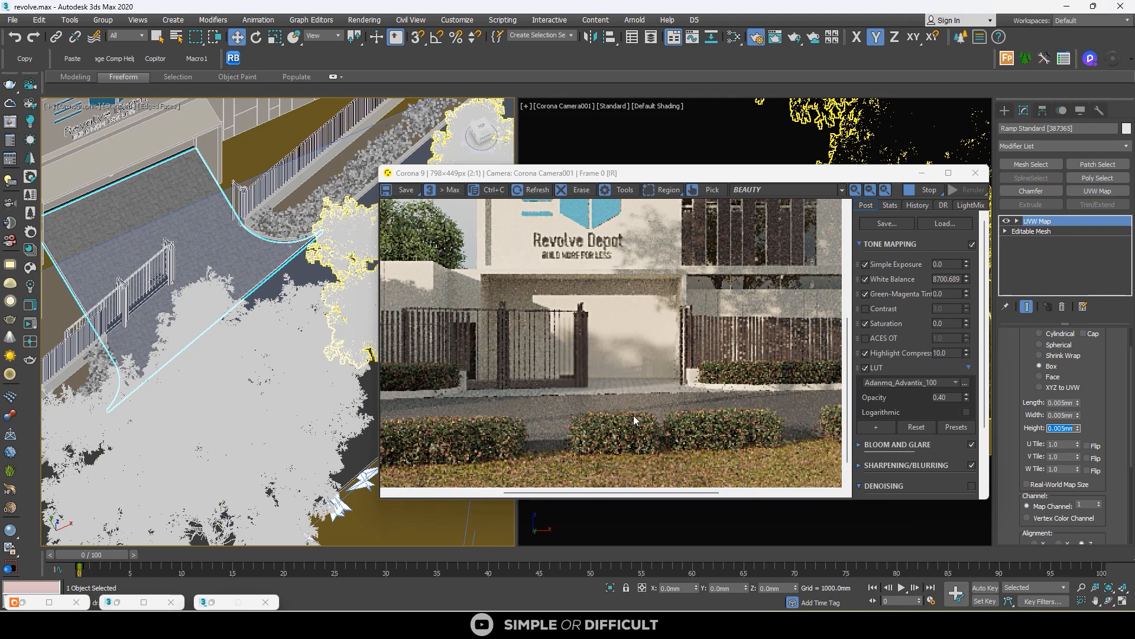
scroll(634, 415, down, 1)
scroll(597, 395, up, 1)
scroll(628, 403, down, 1)
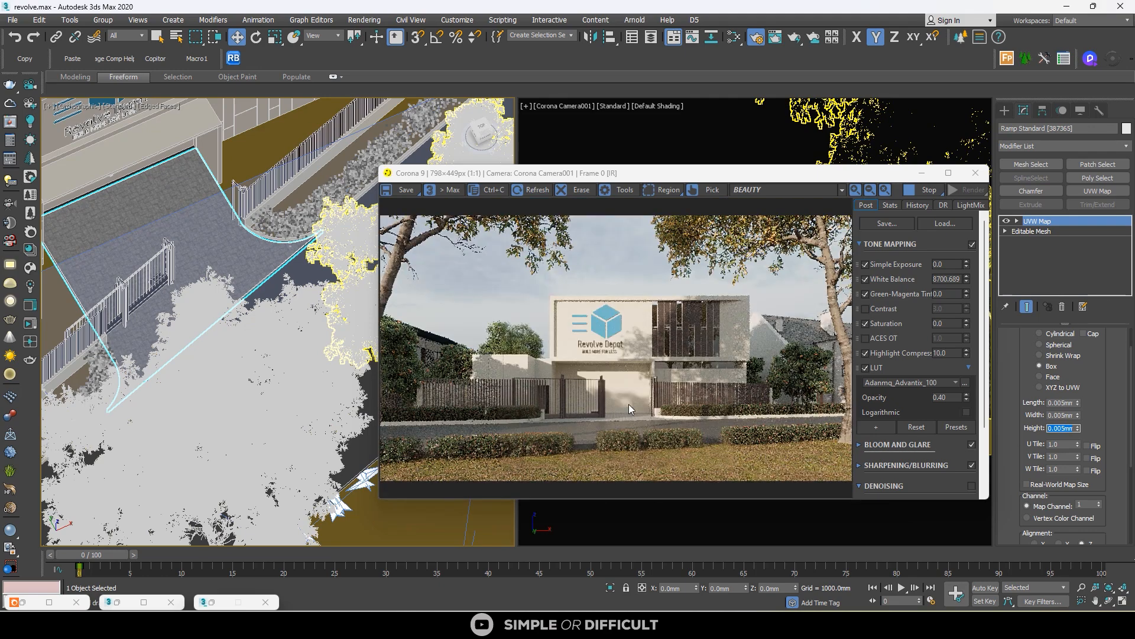
Step: Assign the existing dark brown Material #454 to the overhead sectional door below the logo and check it in the render
middle_drag(185, 264, 125, 263)
scroll(130, 232, up, 3)
click(182, 236)
scroll(181, 237, down, 2)
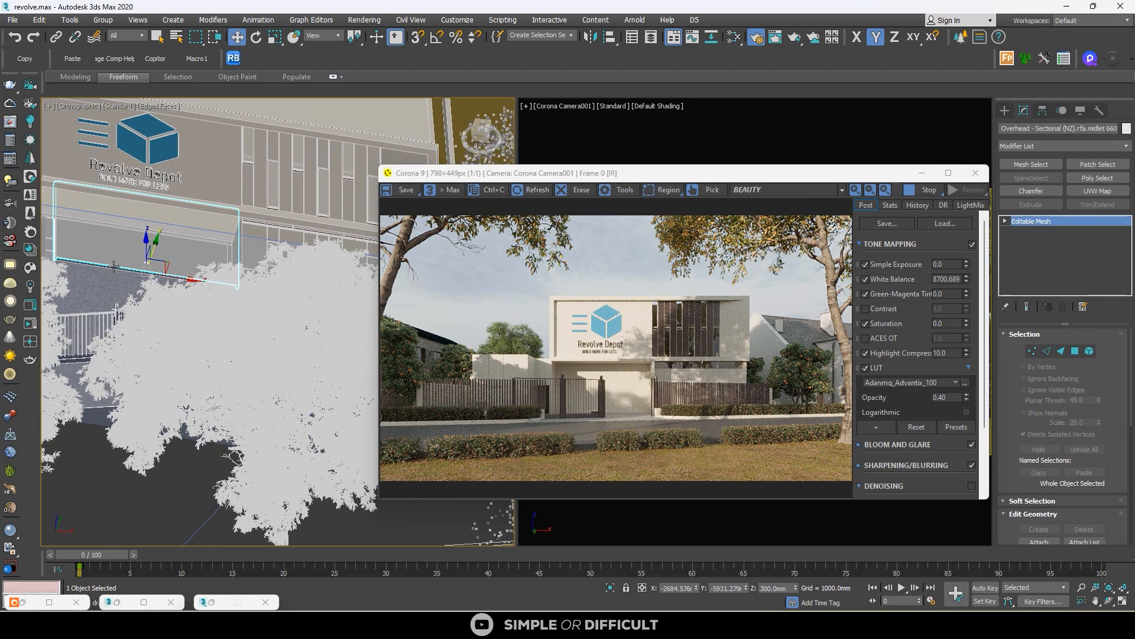
key(m)
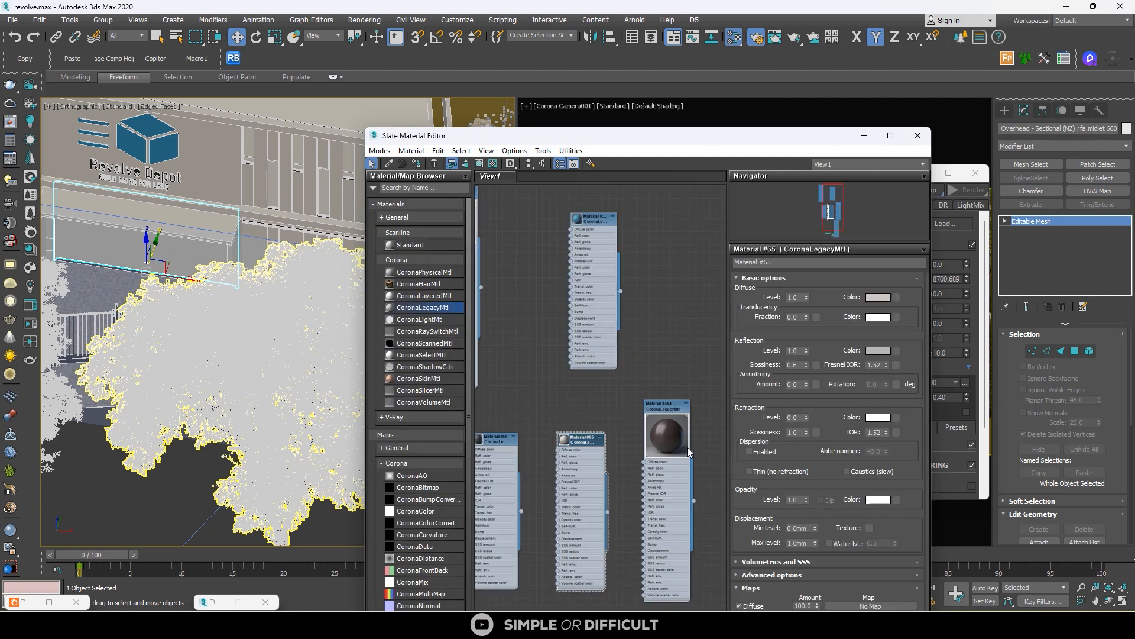
click(665, 419)
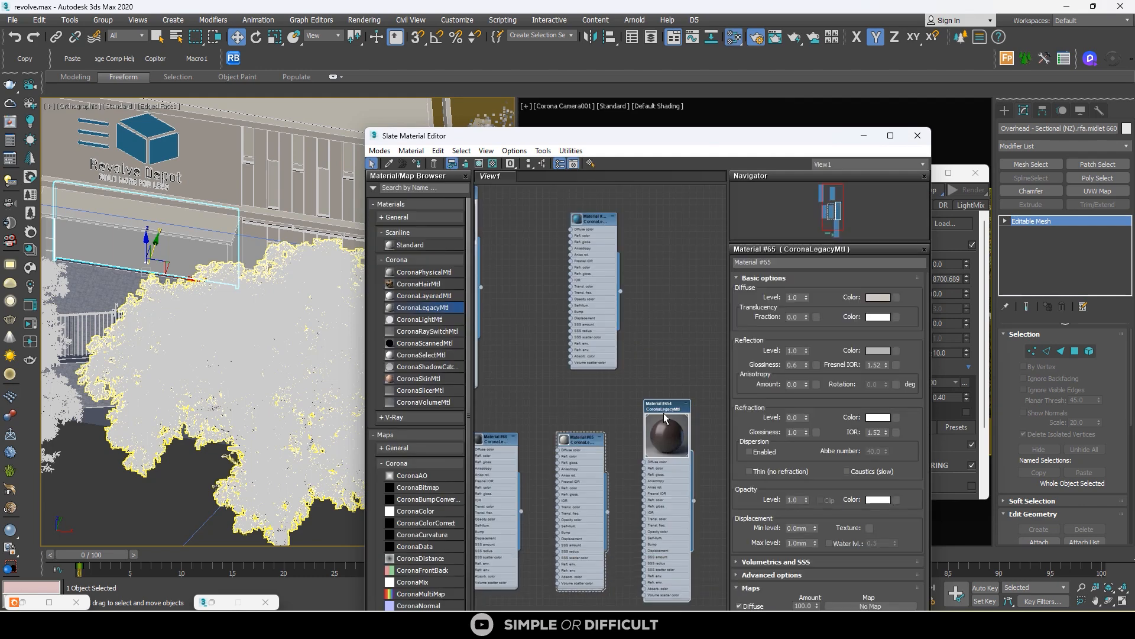
click(864, 135)
scroll(595, 400, up, 1)
scroll(633, 354, down, 1)
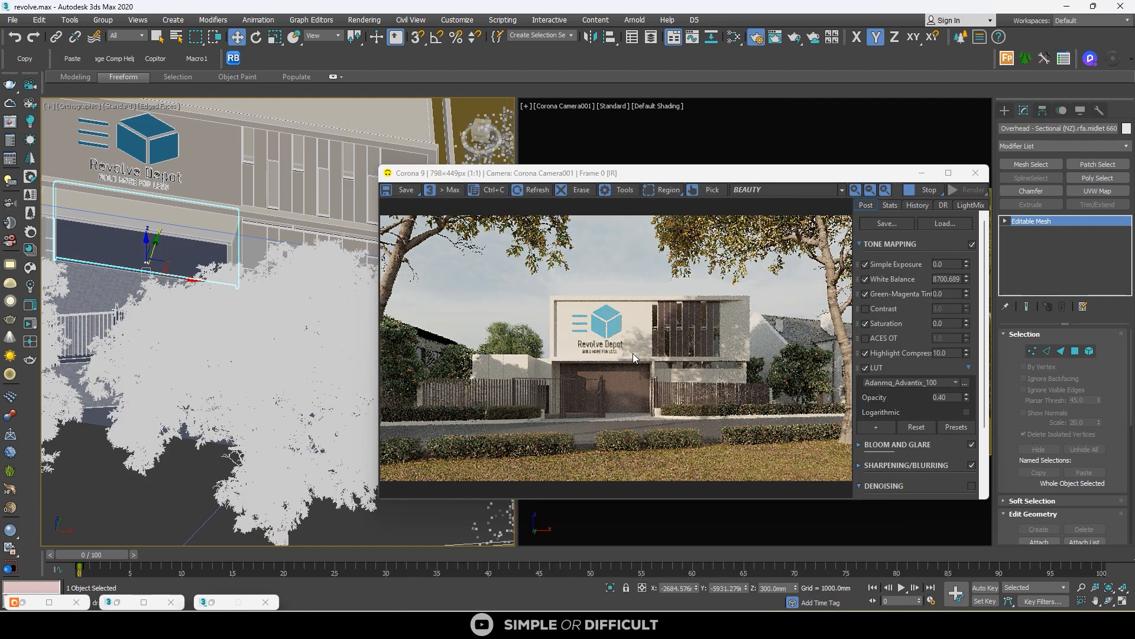
scroll(616, 354, up, 3)
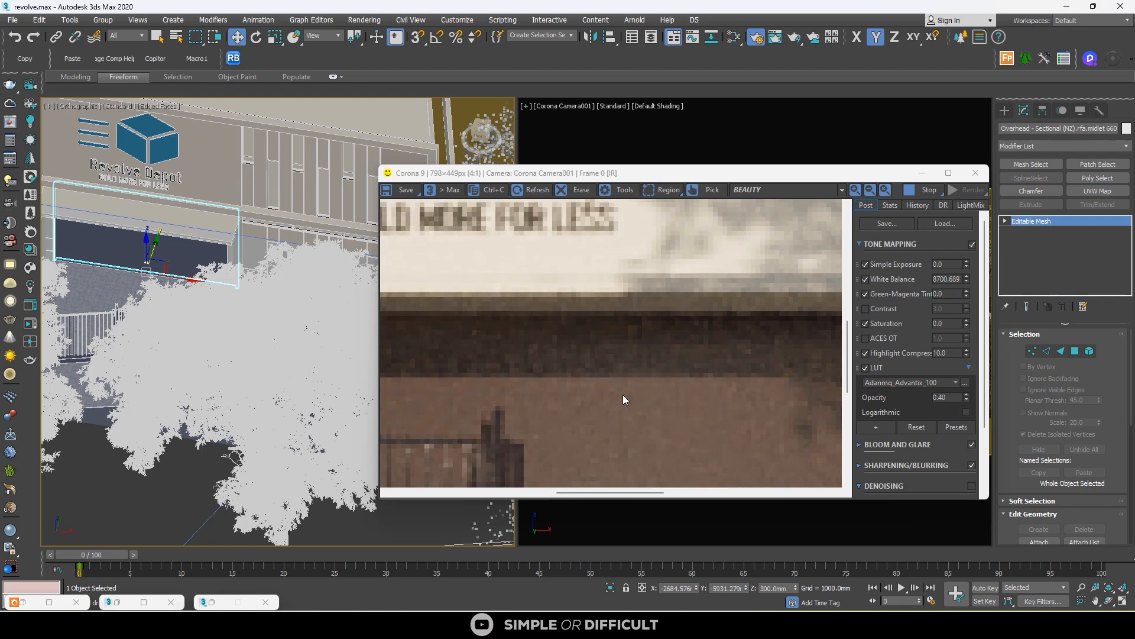
scroll(623, 395, down, 2)
Step: Add Aluminium Black Anodized from the Corona Material Library's Metals category to the material node view and open its parameters
click(733, 38)
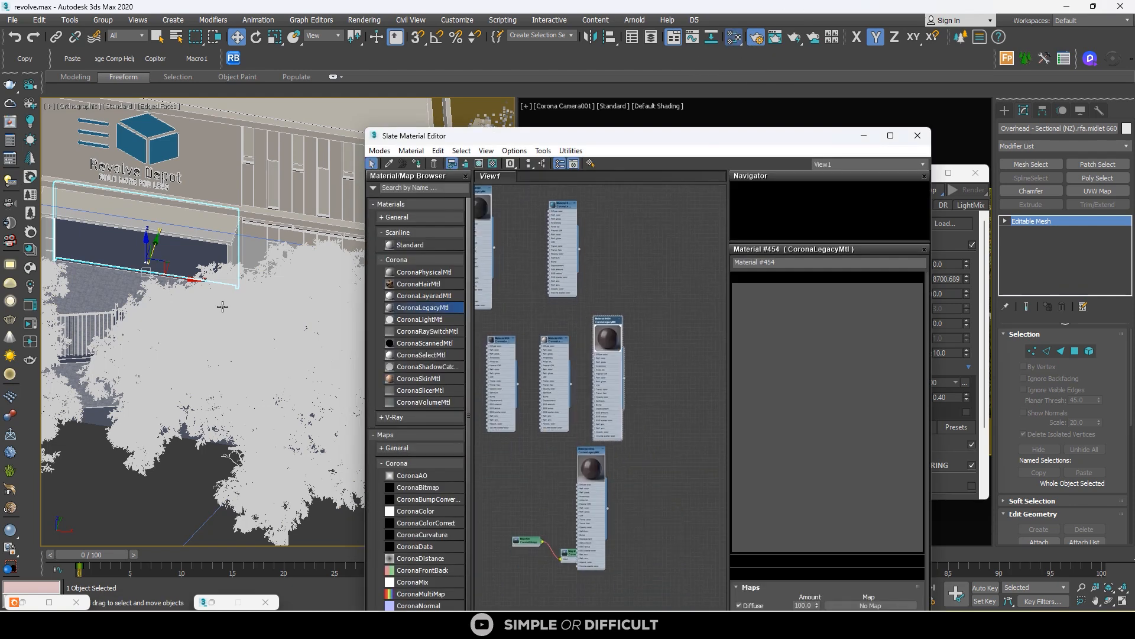
click(31, 250)
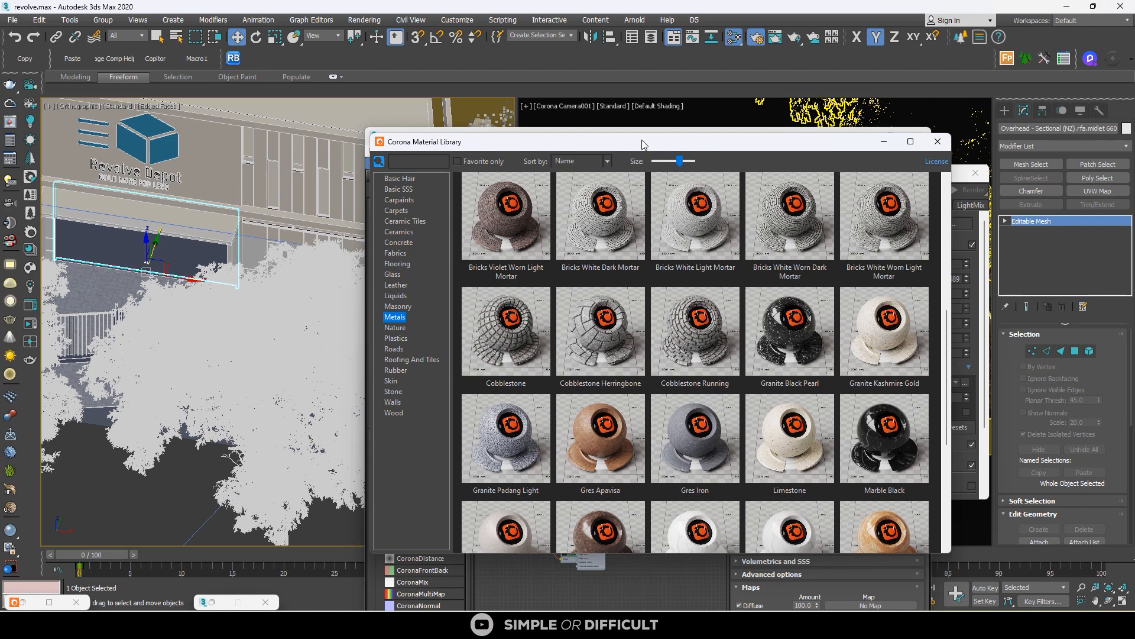
drag(632, 150, 243, 106)
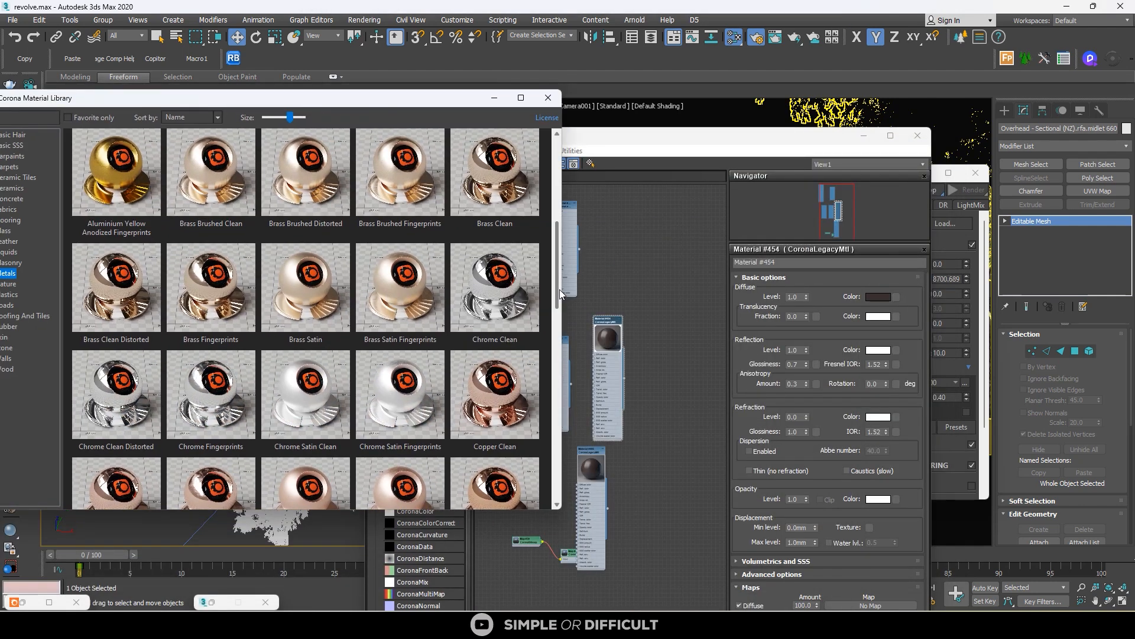
drag(559, 289, 558, 202)
drag(121, 180, 686, 433)
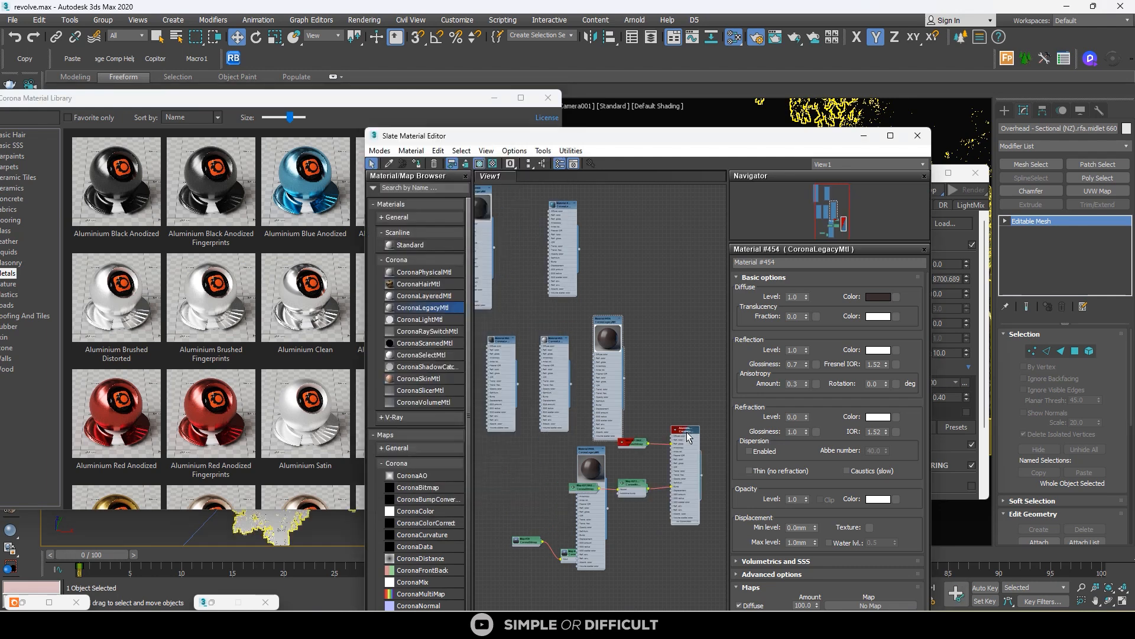
scroll(694, 388, up, 5)
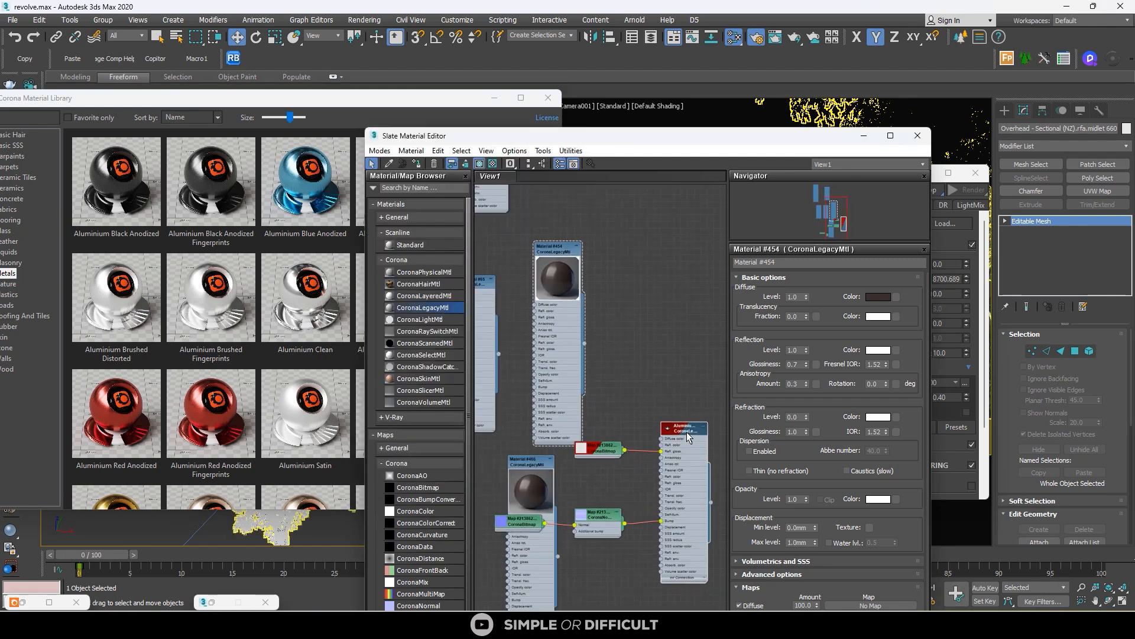
click(669, 353)
double_click(681, 387)
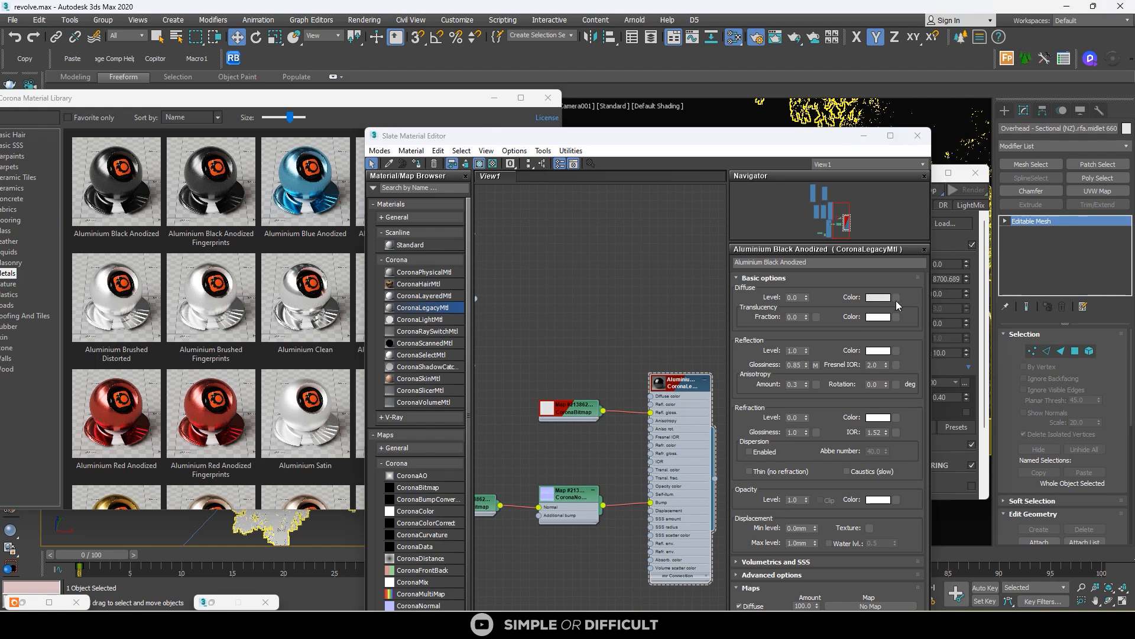
Step: Try a blue diffuse colour of RGB 24, 24, 233 on the Aluminium Black Anodized material
click(889, 298)
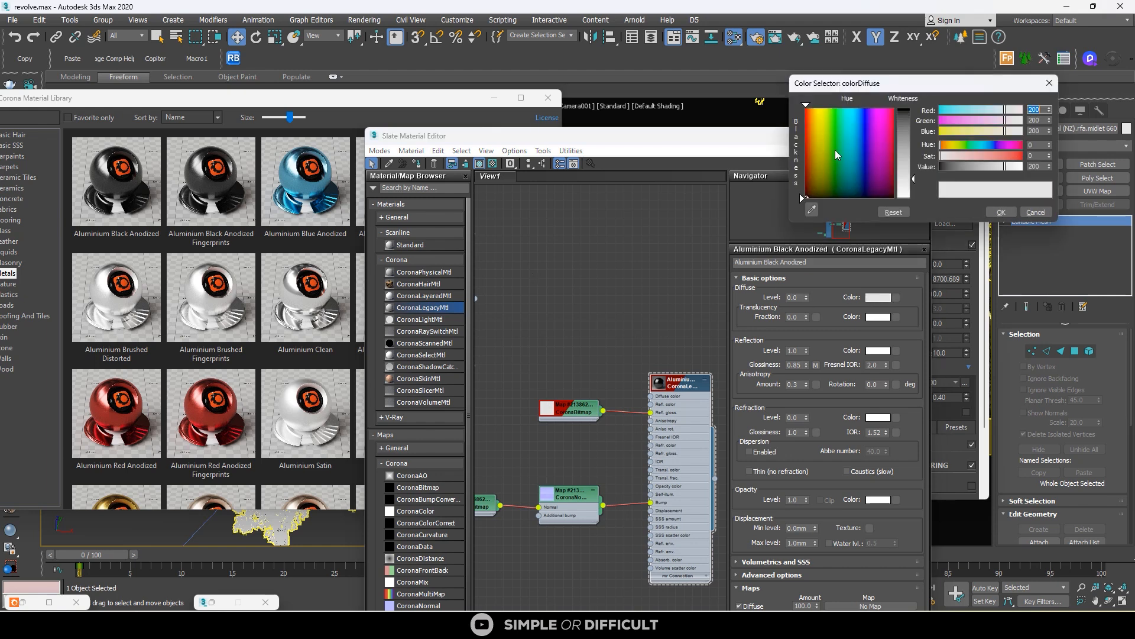
click(1015, 157)
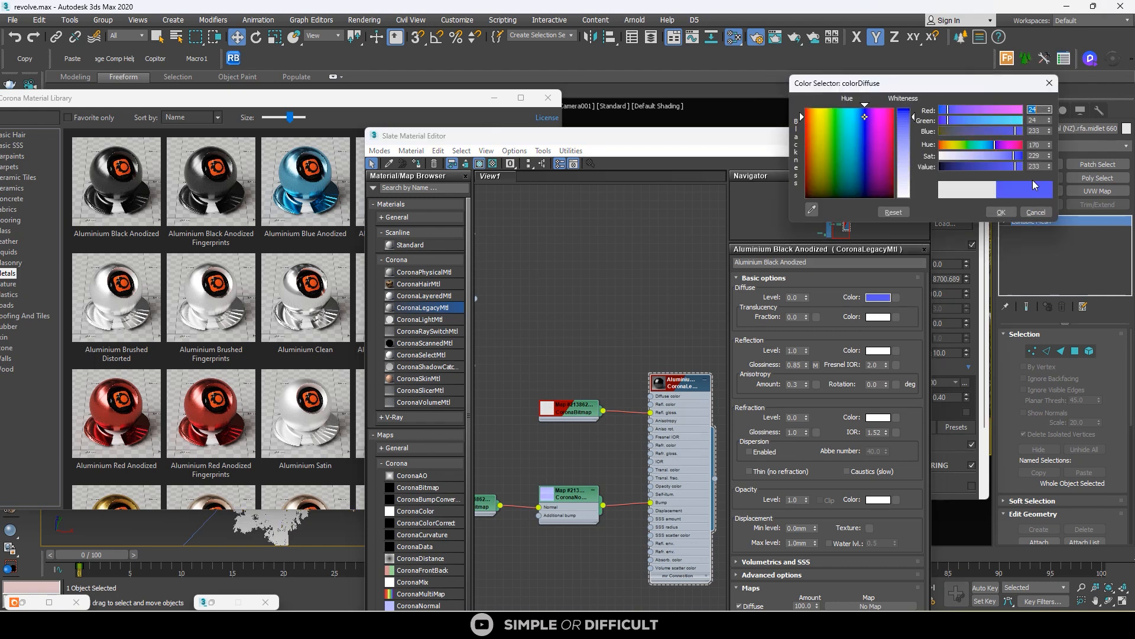
click(1000, 212)
scroll(648, 357, up, 2)
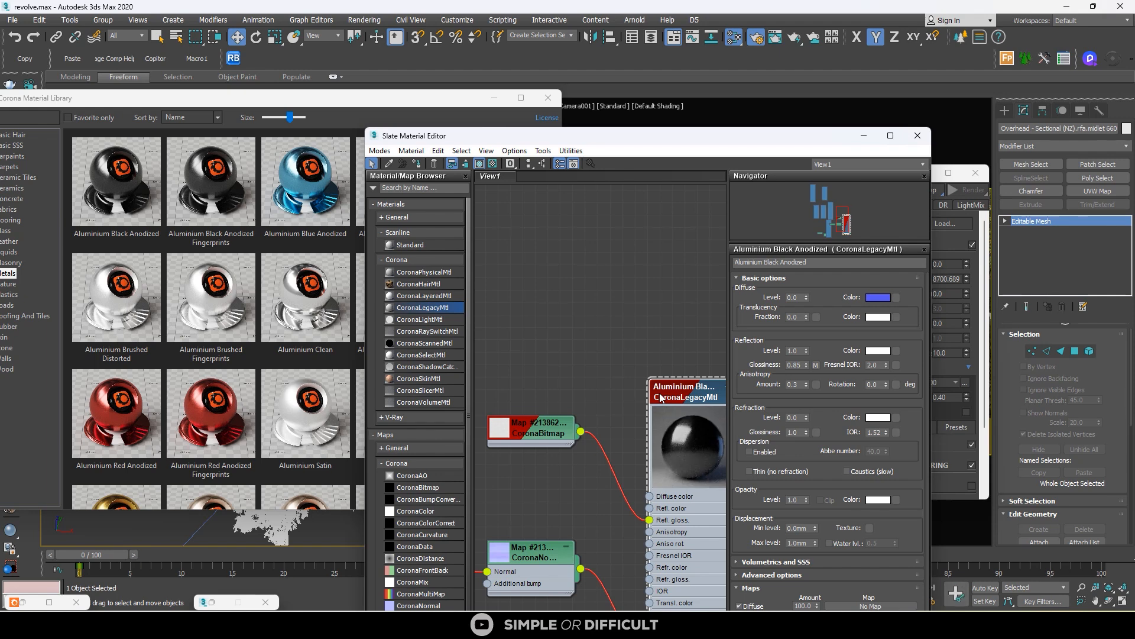
Step: Set the diffuse colour of Aluminium Black Anodized to black with a value of 0
scroll(661, 398, down, 1)
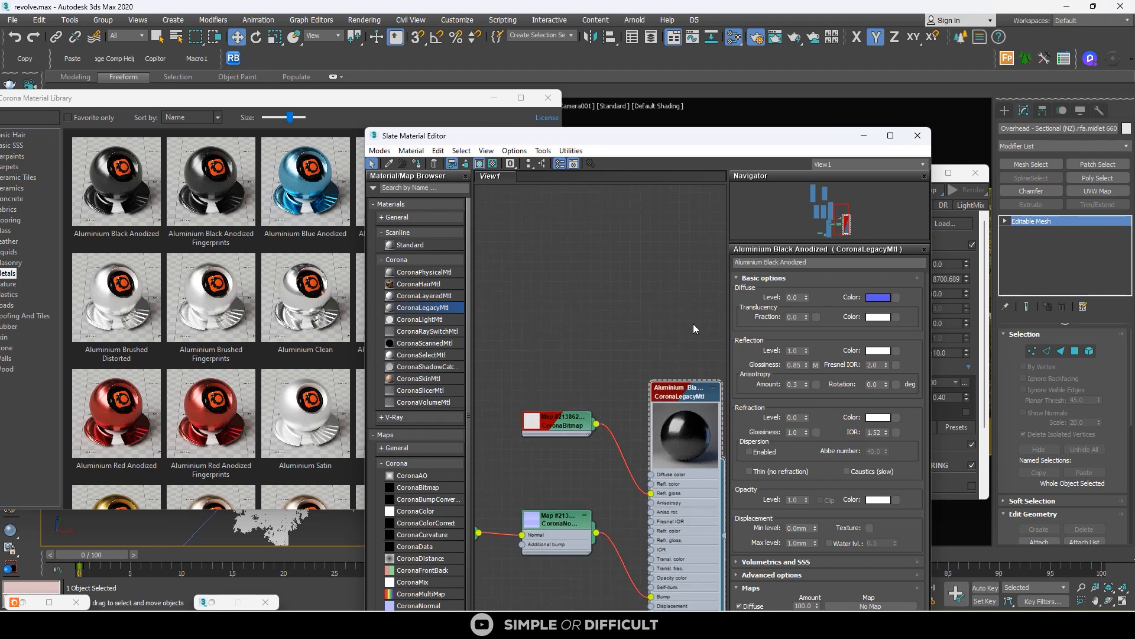
click(876, 297)
drag(944, 169, 799, 193)
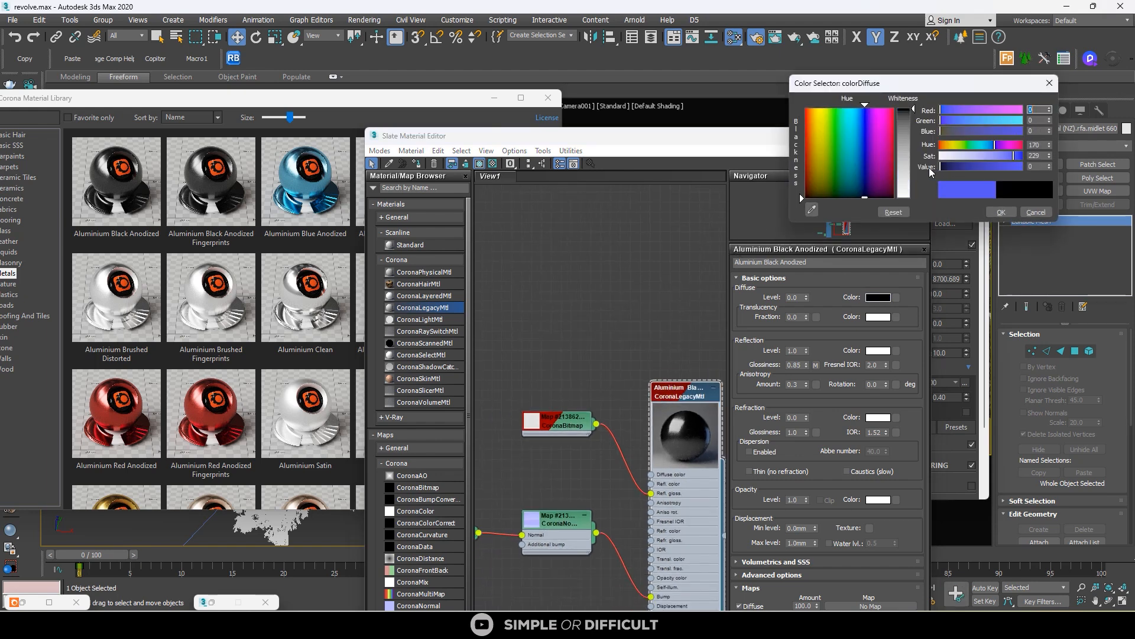
click(1000, 212)
Step: Copy the dark brown diffuse colour of Material #454 into the reflection colour of Aluminium Black Anodized
scroll(556, 310, down, 2)
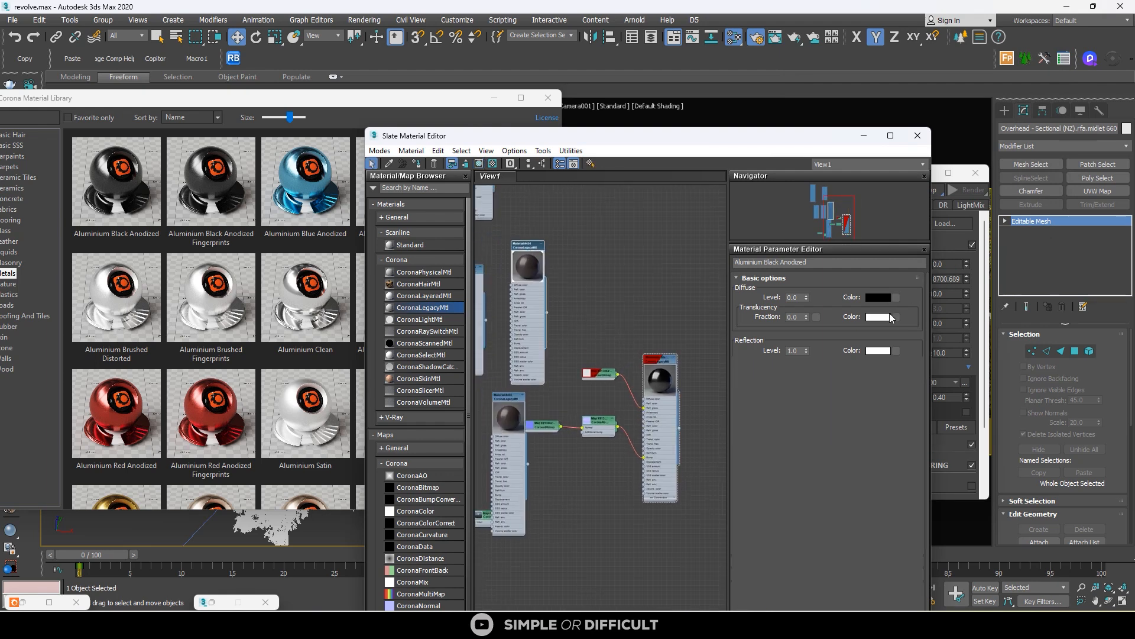
right_click(882, 297)
click(929, 302)
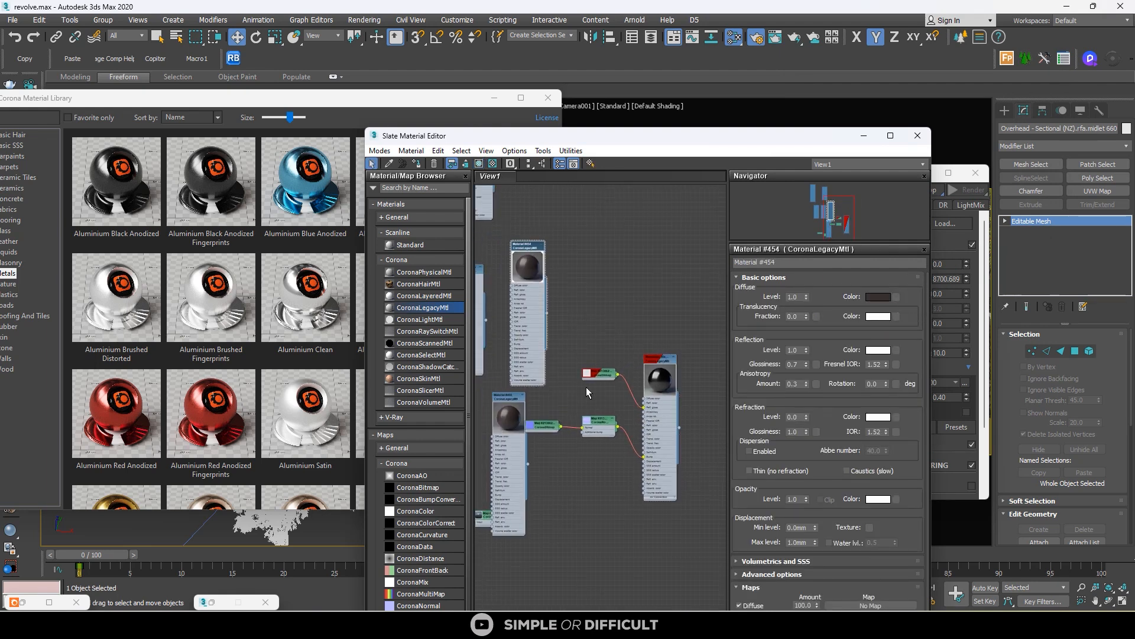
scroll(606, 382, up, 2)
click(693, 352)
right_click(685, 350)
click(675, 355)
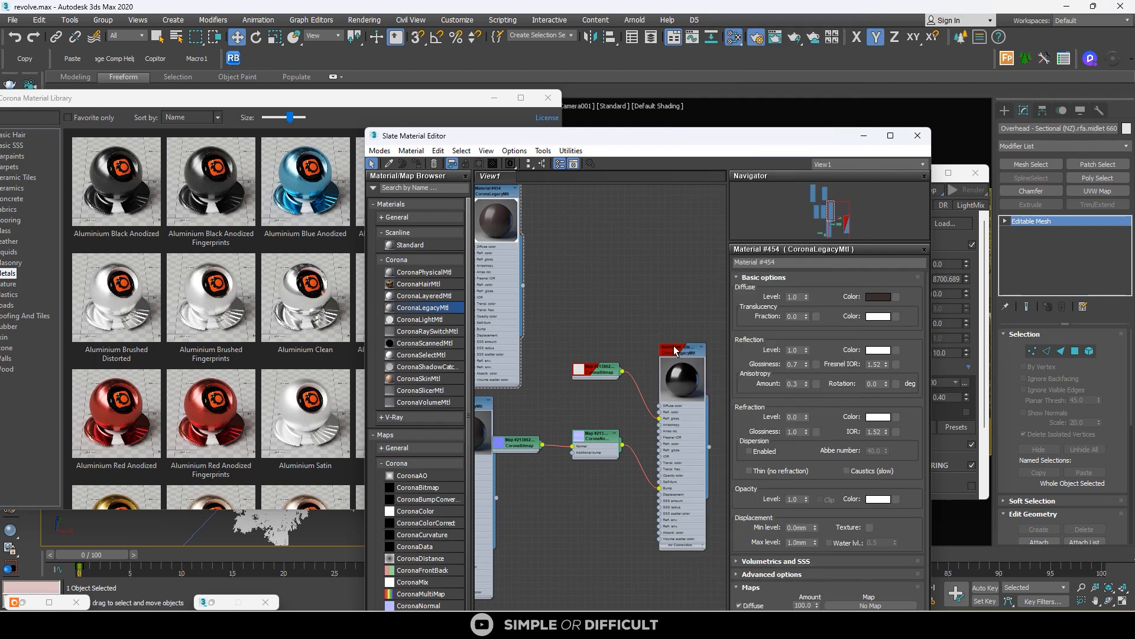
double_click(675, 355)
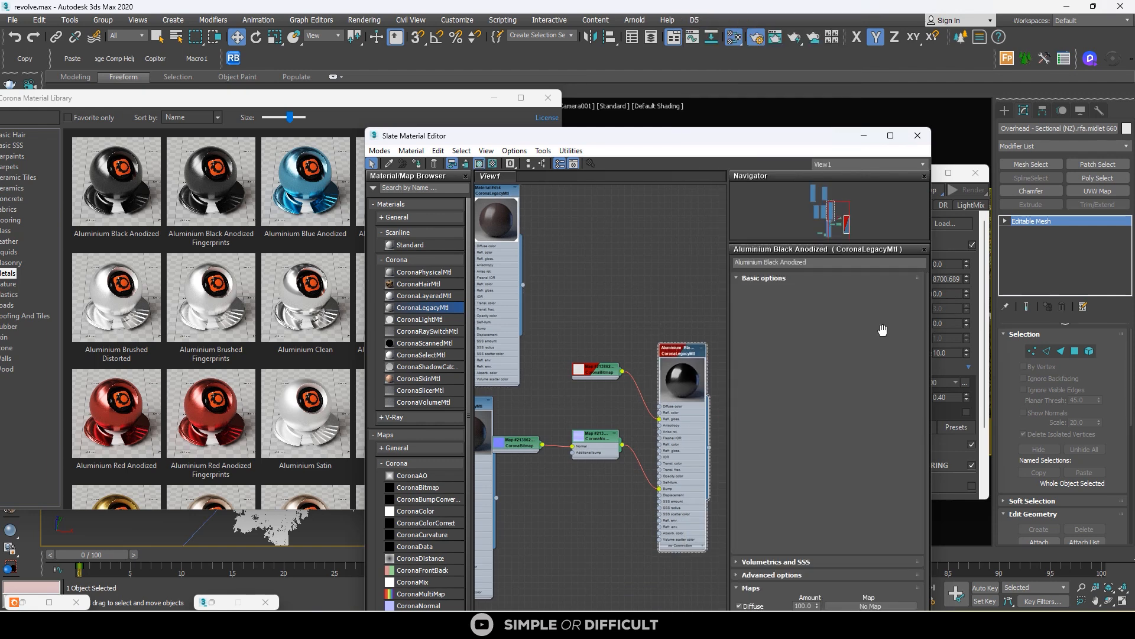
right_click(879, 351)
click(911, 372)
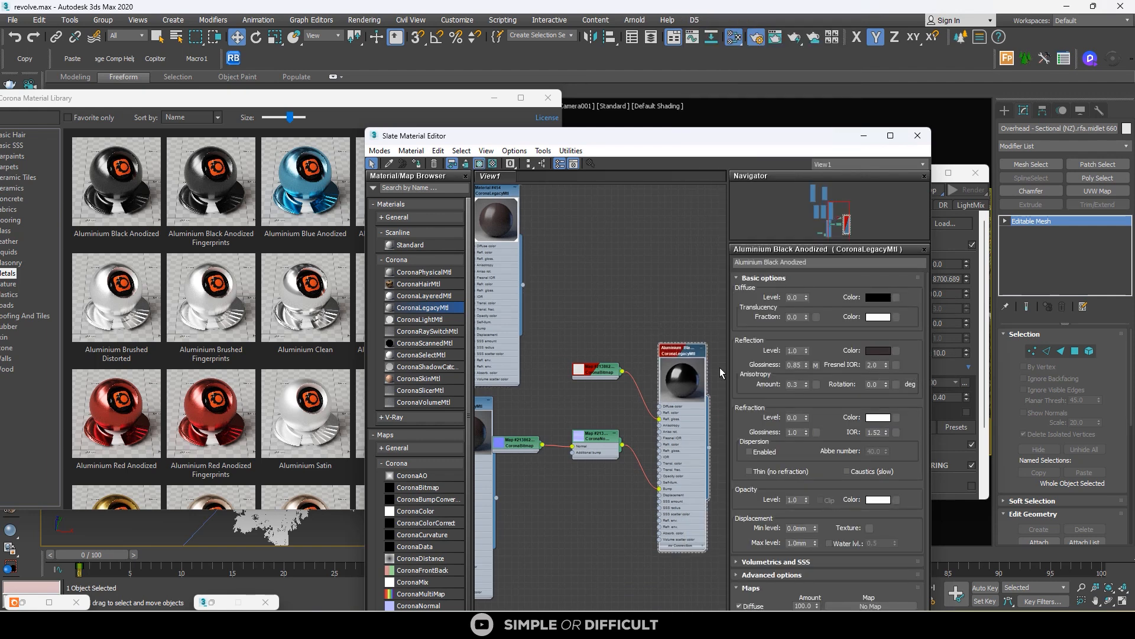
scroll(686, 372, up, 4)
scroll(665, 353, up, 1)
scroll(665, 354, down, 3)
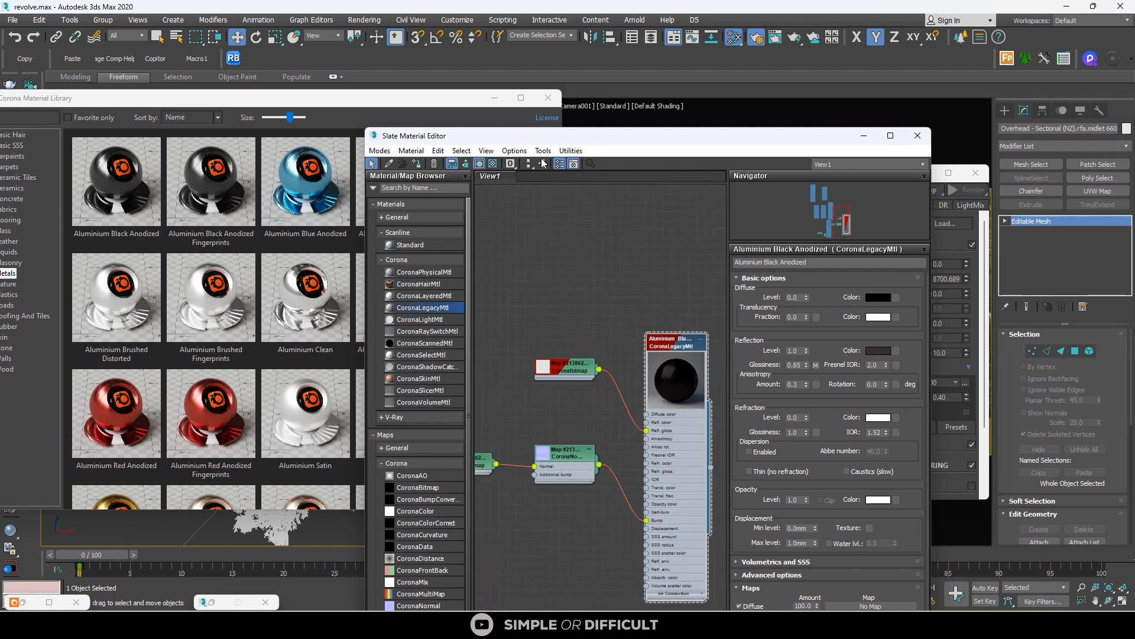
Step: Move the material editor aside, close the material library, and assign Aluminium Black Anodized to the selected overhead door
drag(598, 131, 923, 84)
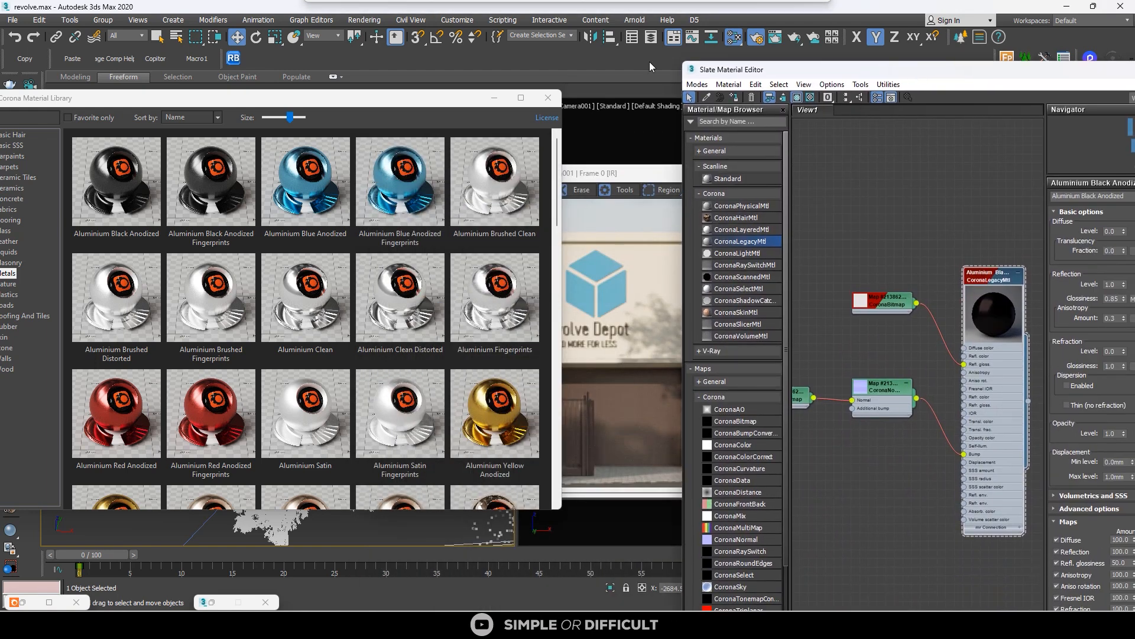
click(545, 98)
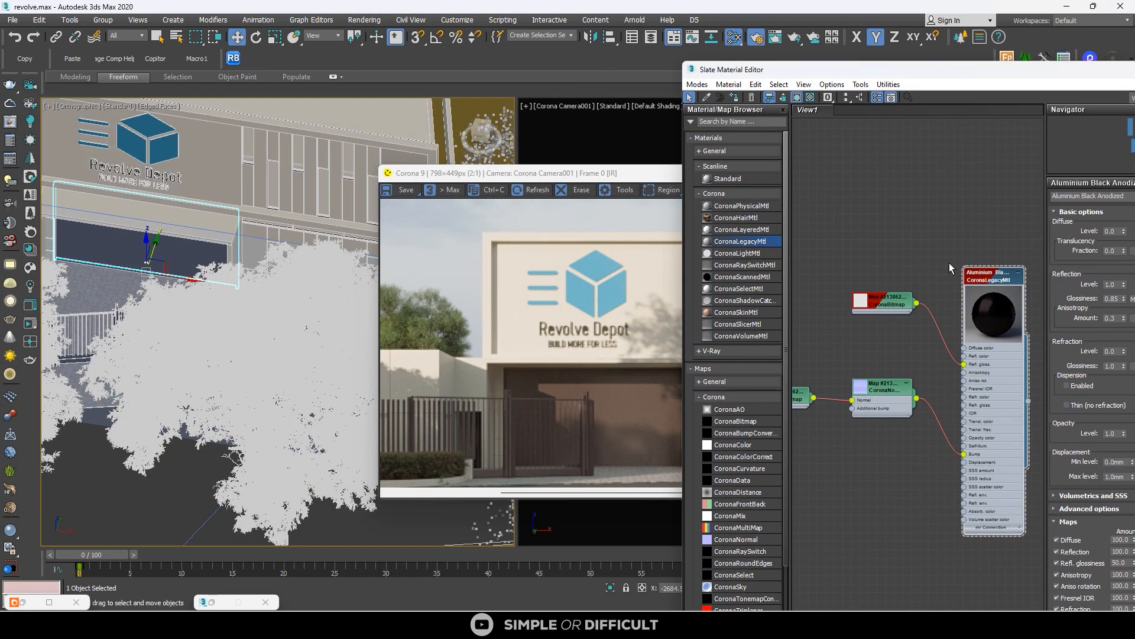
click(736, 97)
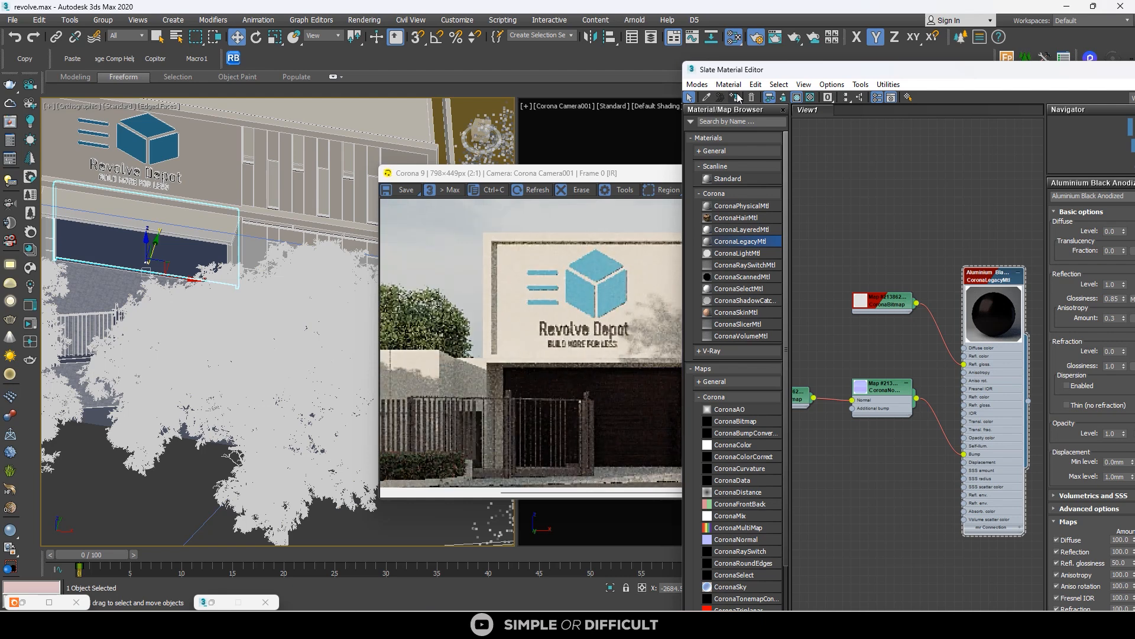
Step: Open the reflection colour of Aluminium Black Anodized and try brightness values of 97 and 130 on the overhead door
scroll(444, 336, down, 1)
scroll(925, 322, down, 2)
middle_drag(925, 322, 893, 318)
drag(931, 75, 484, 139)
click(748, 345)
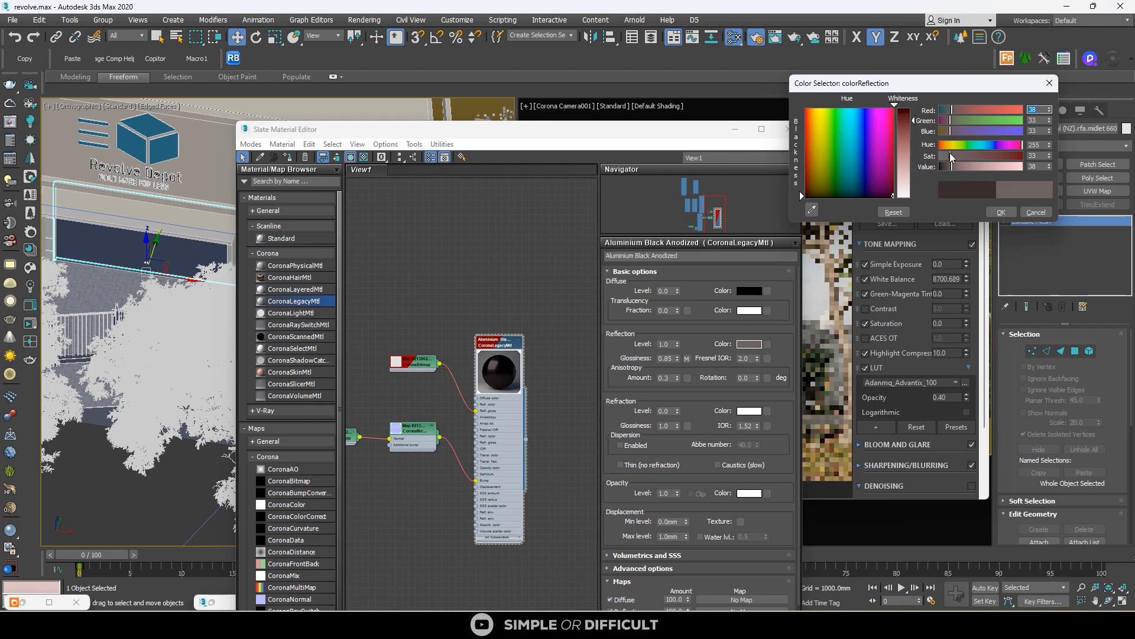
click(950, 155)
drag(667, 140, 369, 158)
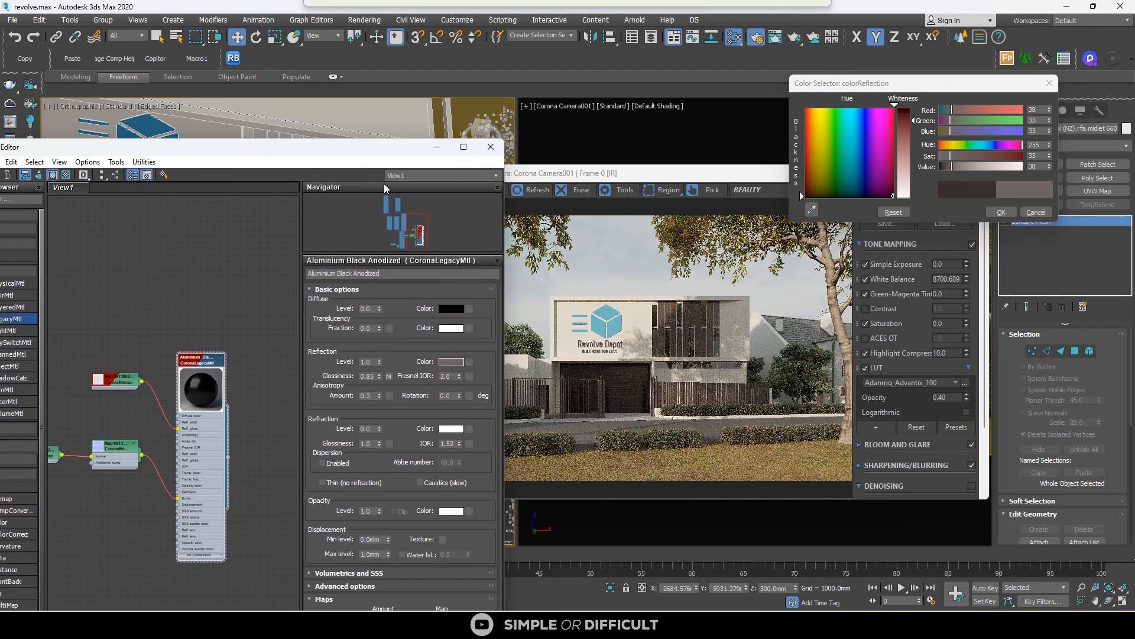
scroll(637, 410, up, 5)
click(972, 167)
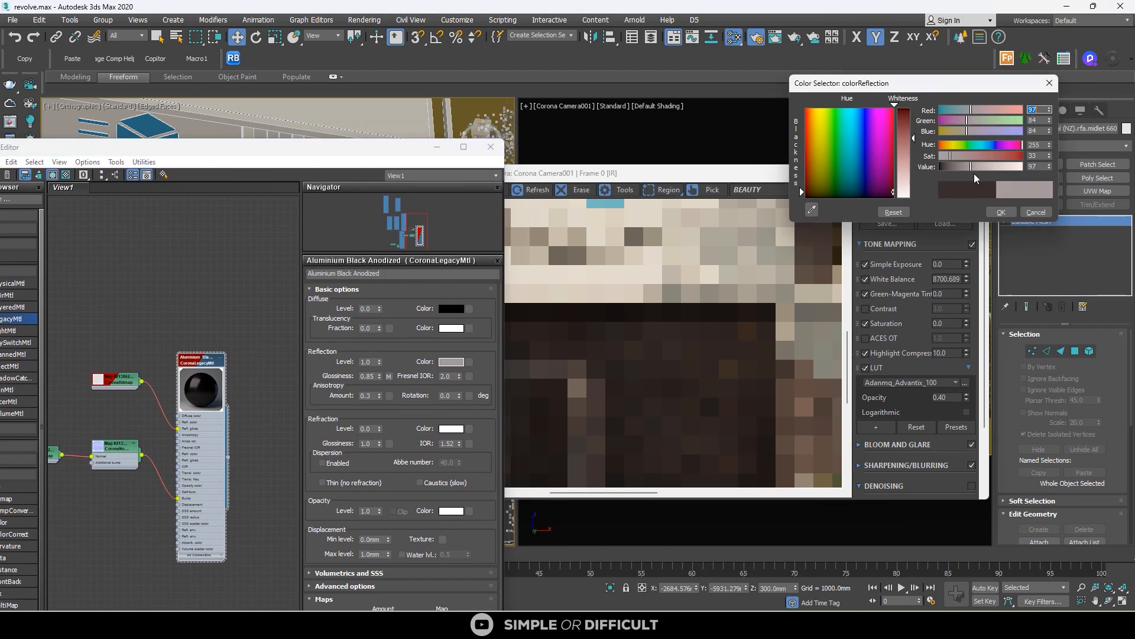
scroll(730, 305, down, 5)
scroll(555, 397, up, 5)
scroll(555, 396, down, 6)
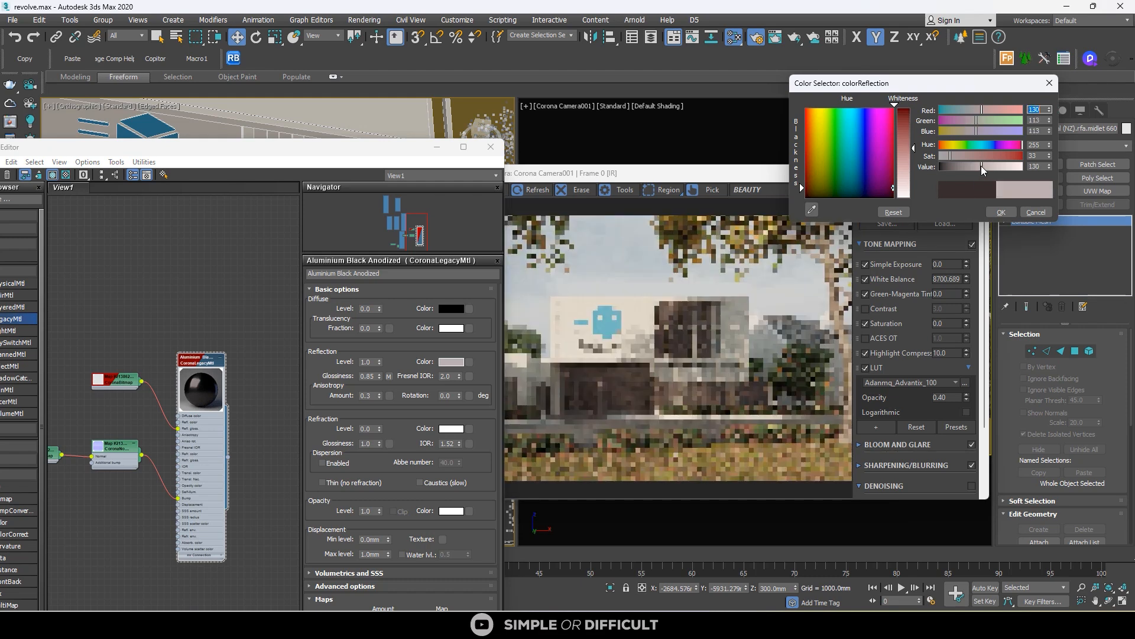
Step: Set the reflection colour's value to 110 and saturation to 18, and inspect the overhead door in the interactive render
click(975, 166)
scroll(589, 385, up, 5)
scroll(589, 385, up, 2)
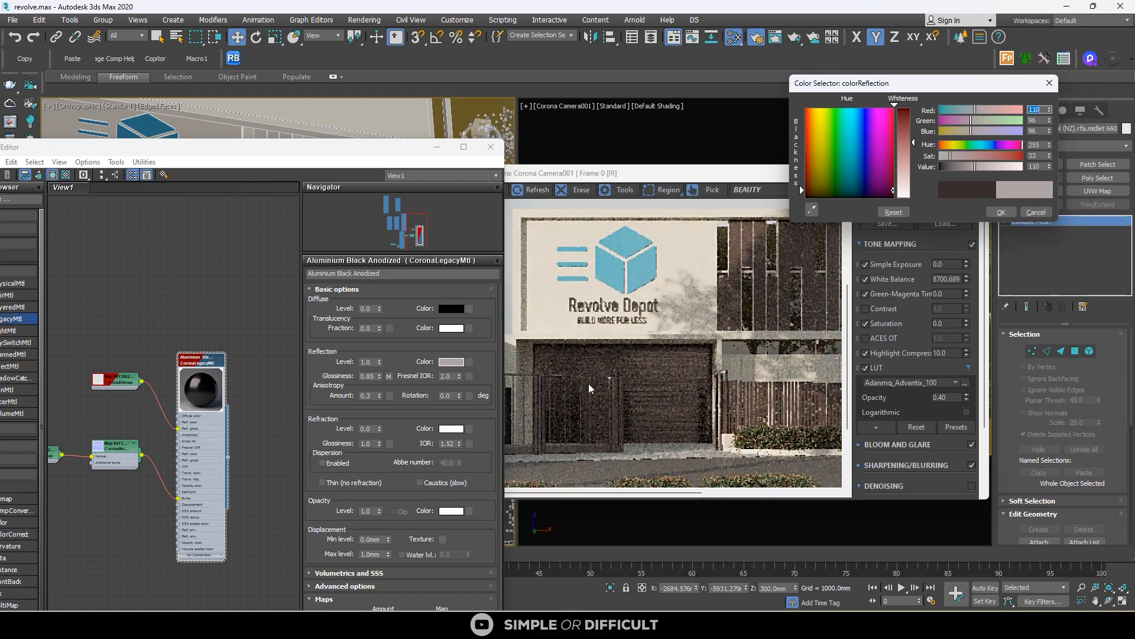
click(945, 157)
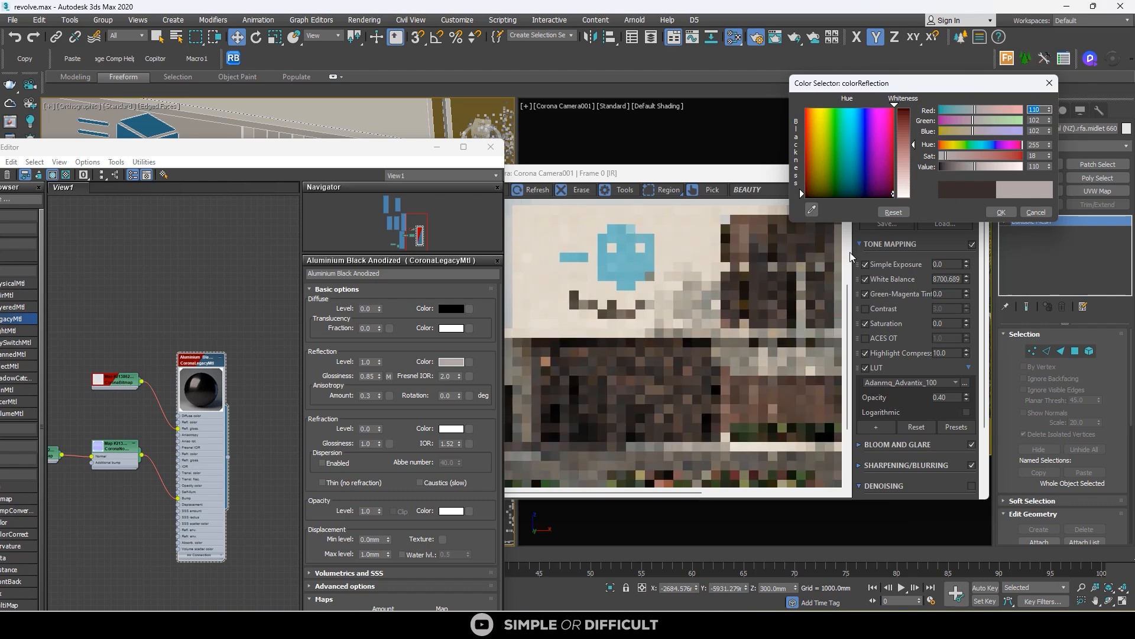
scroll(639, 354, down, 7)
scroll(642, 378, up, 5)
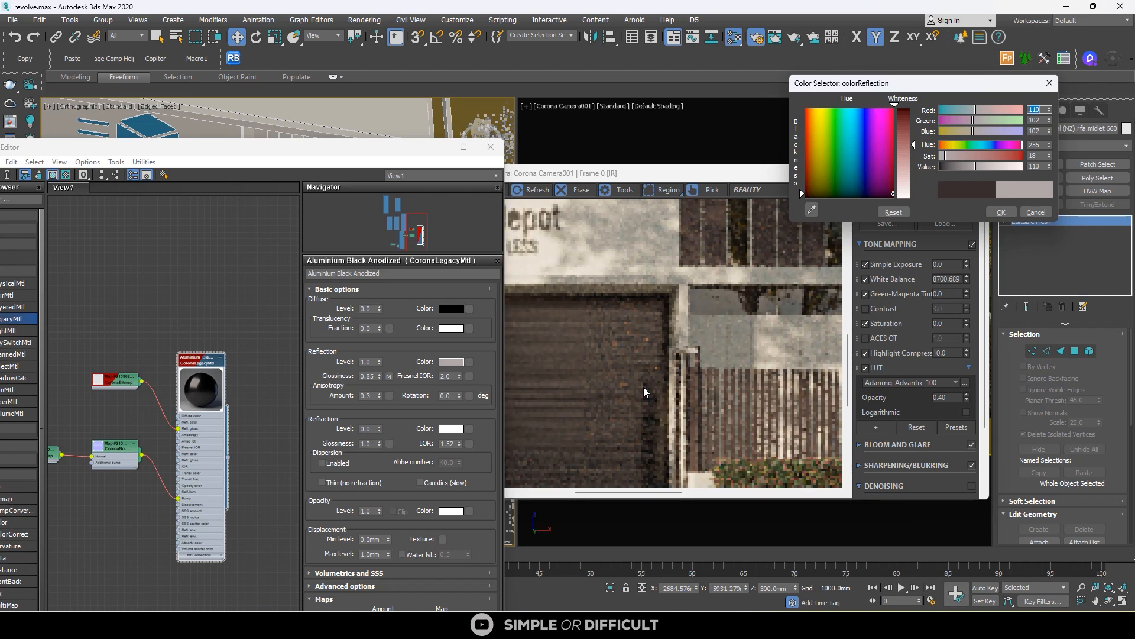
scroll(643, 384, down, 5)
scroll(580, 389, up, 4)
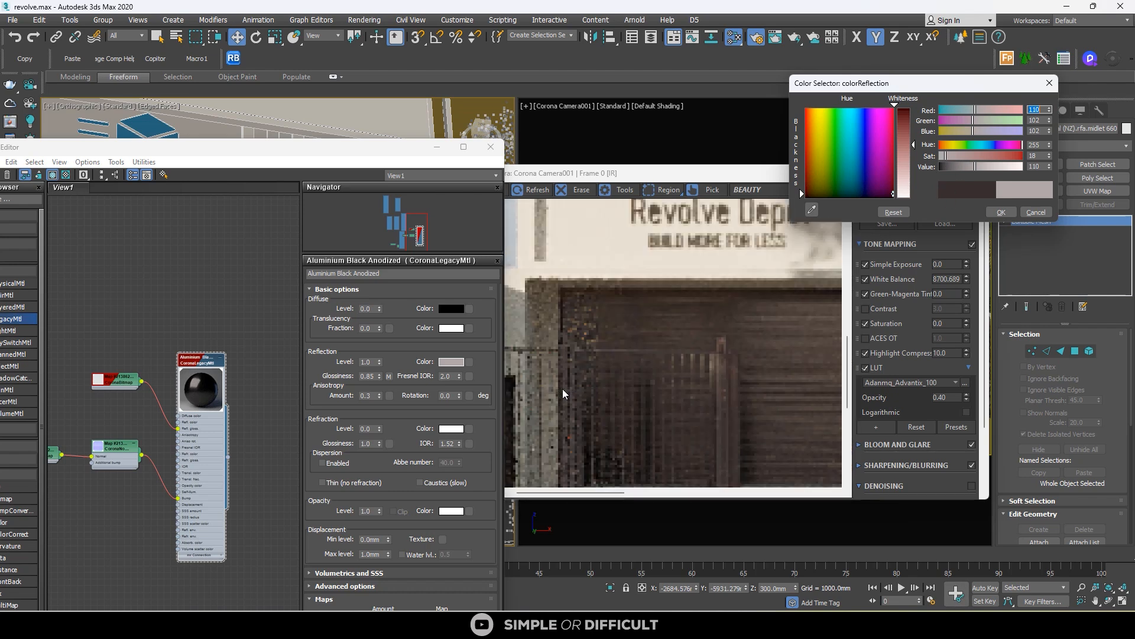
scroll(582, 372, down, 4)
Step: Set the reflection colour's value to 132, check the door in the render, and accept the colour
drag(975, 167, 983, 169)
scroll(569, 404, up, 5)
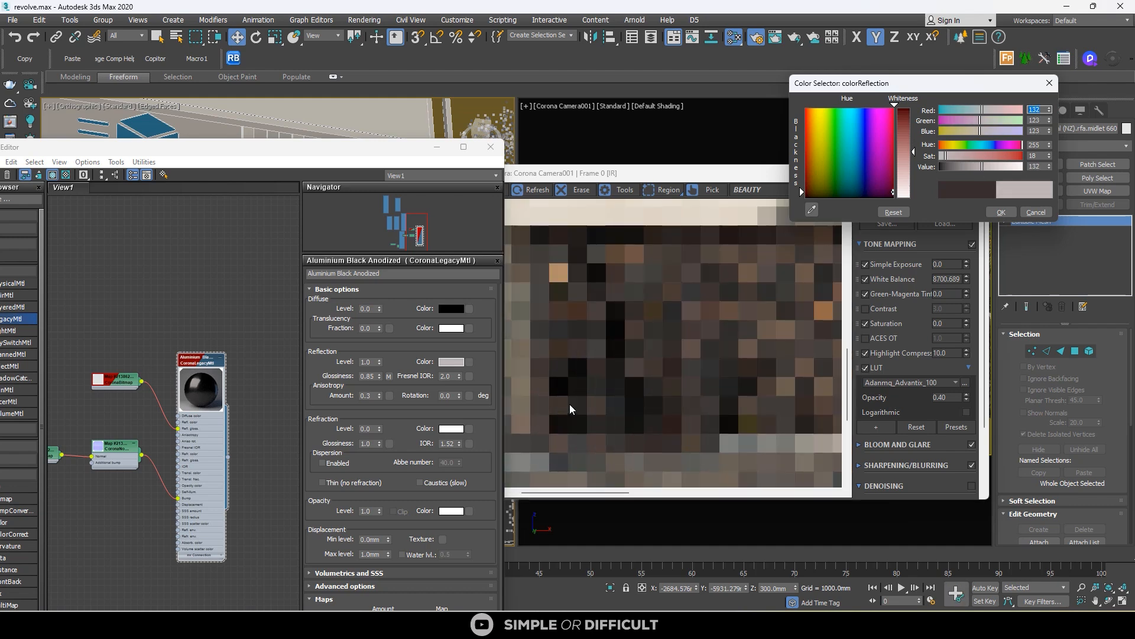
scroll(569, 403, down, 5)
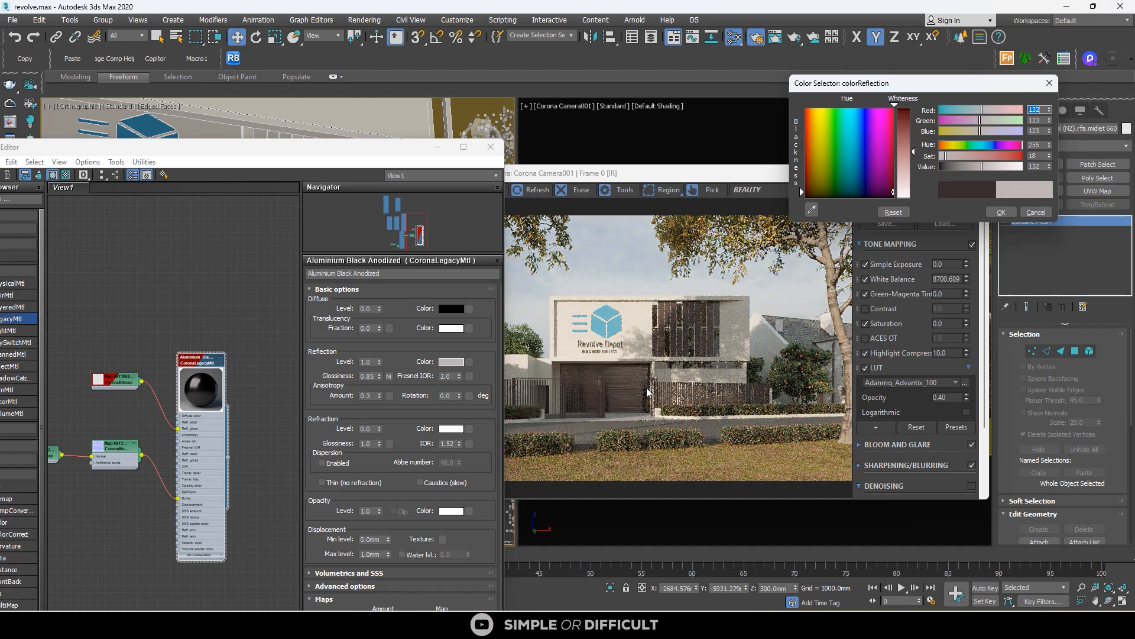
click(1005, 210)
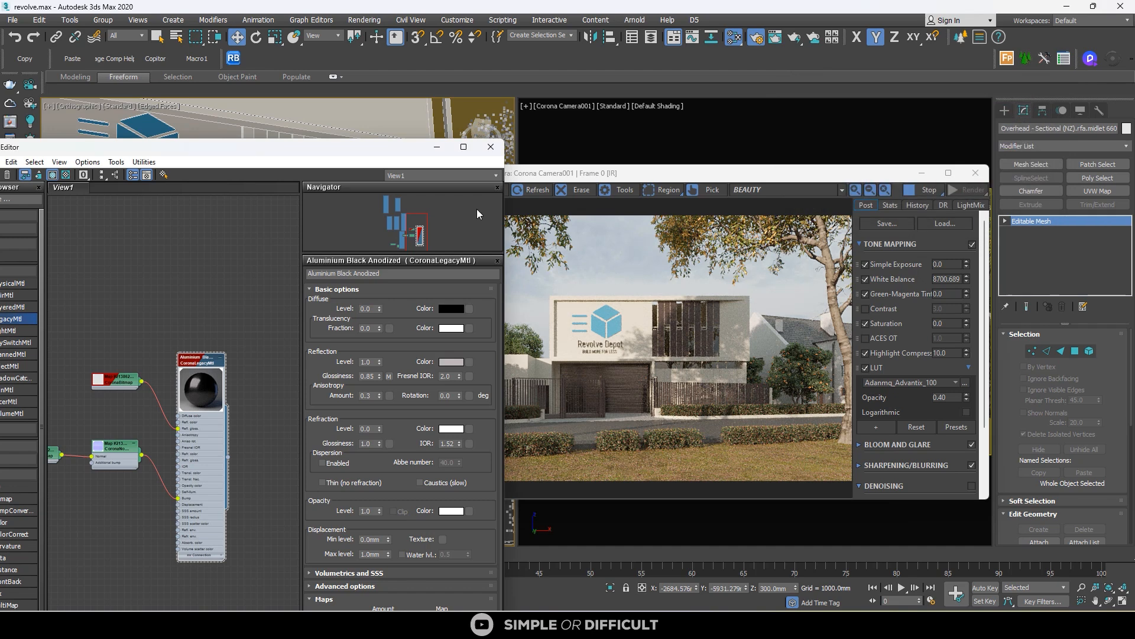
Step: Toggle White Balance in the render's tone mapping, and clear the render and material editor windows off the viewports
click(552, 337)
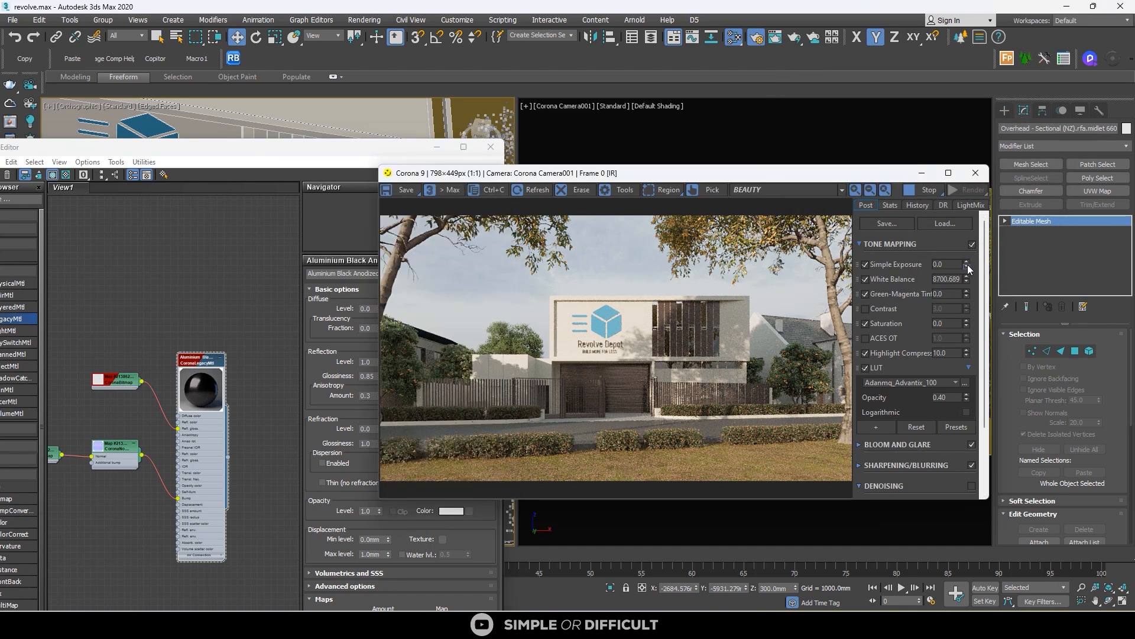
click(866, 279)
click(928, 176)
drag(397, 156, 761, 203)
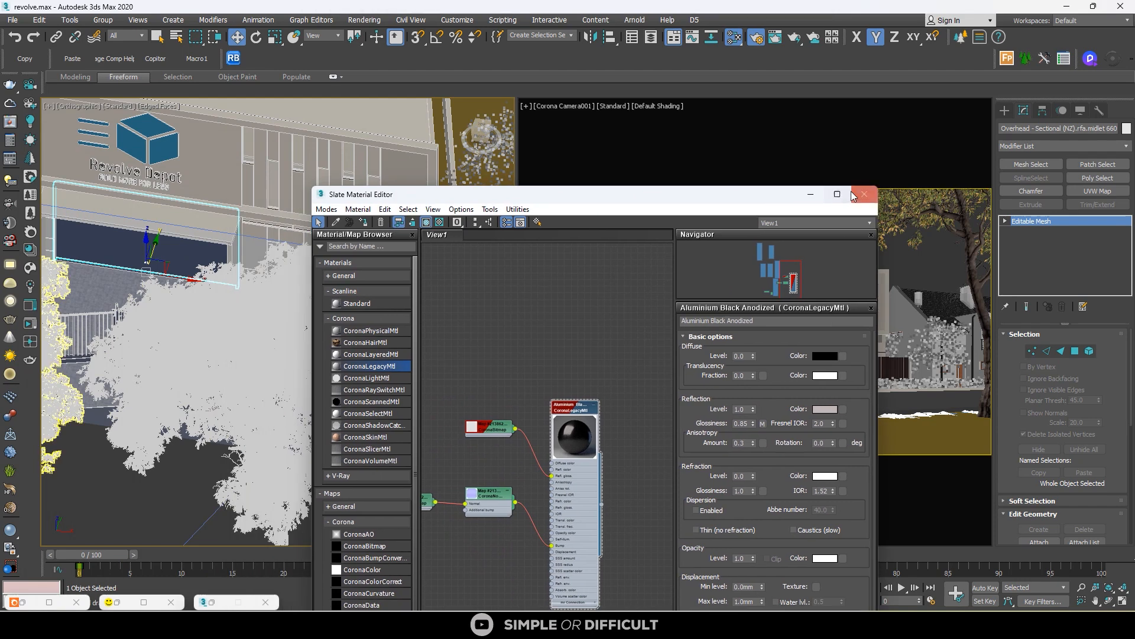
click(855, 196)
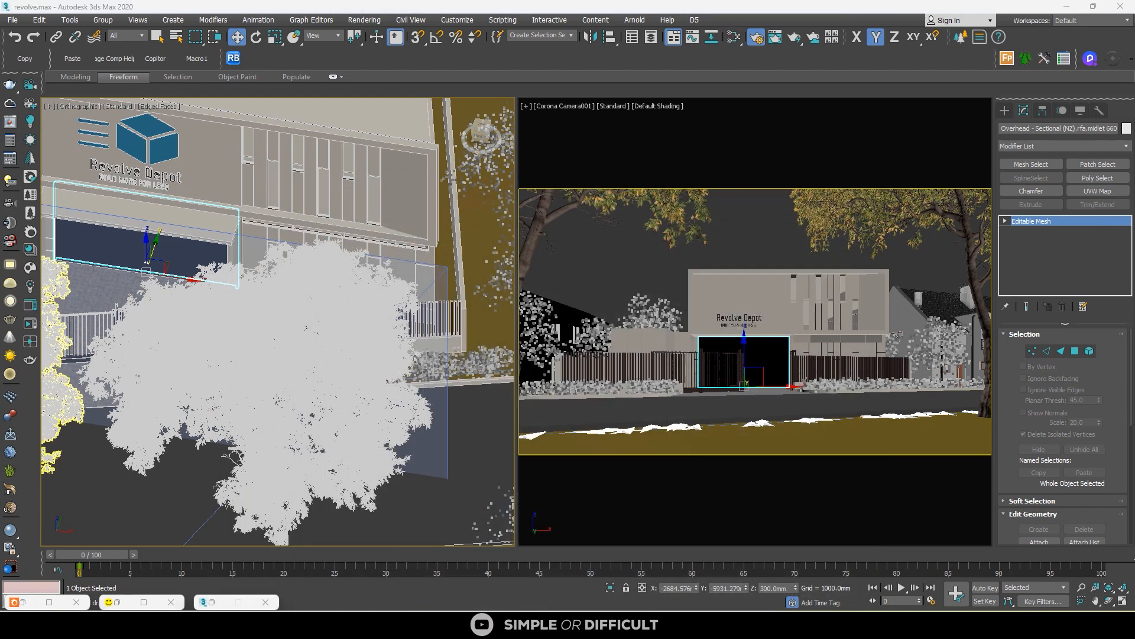
Step: Switch to the top view and move the van from the building onto the road
scroll(356, 421, down, 10)
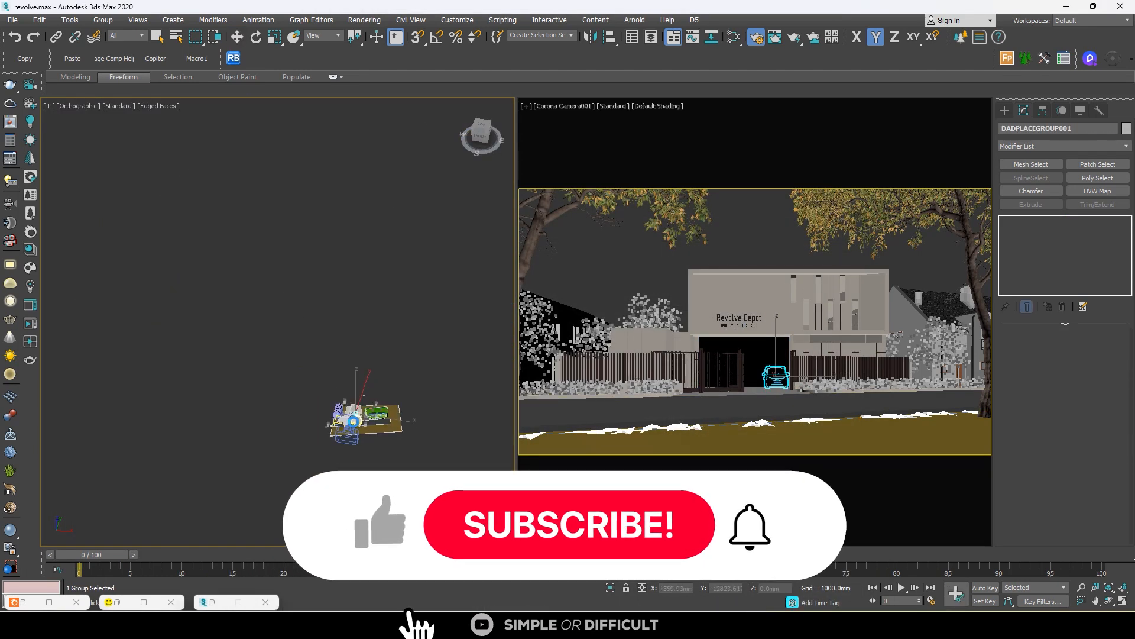
scroll(354, 421, up, 2)
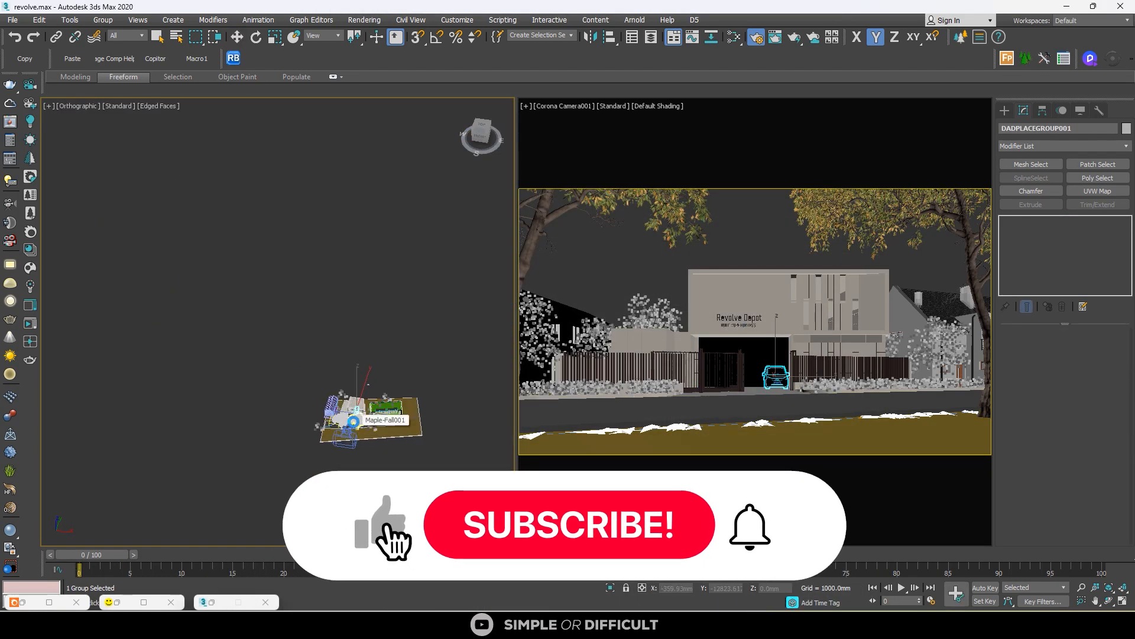
scroll(354, 421, up, 4)
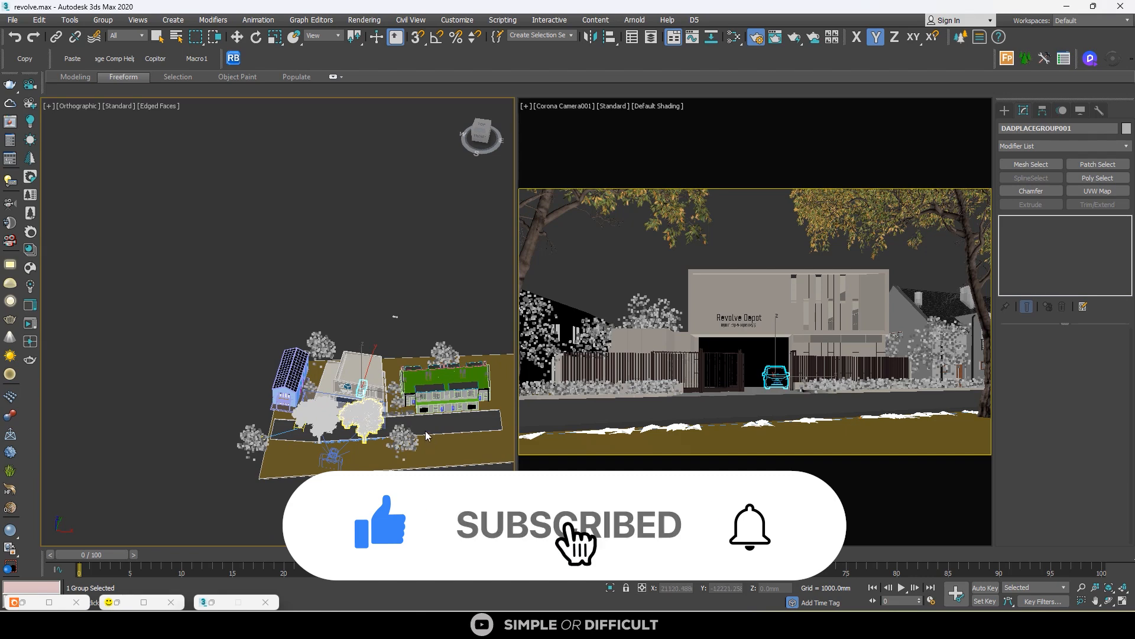
scroll(425, 436, up, 5)
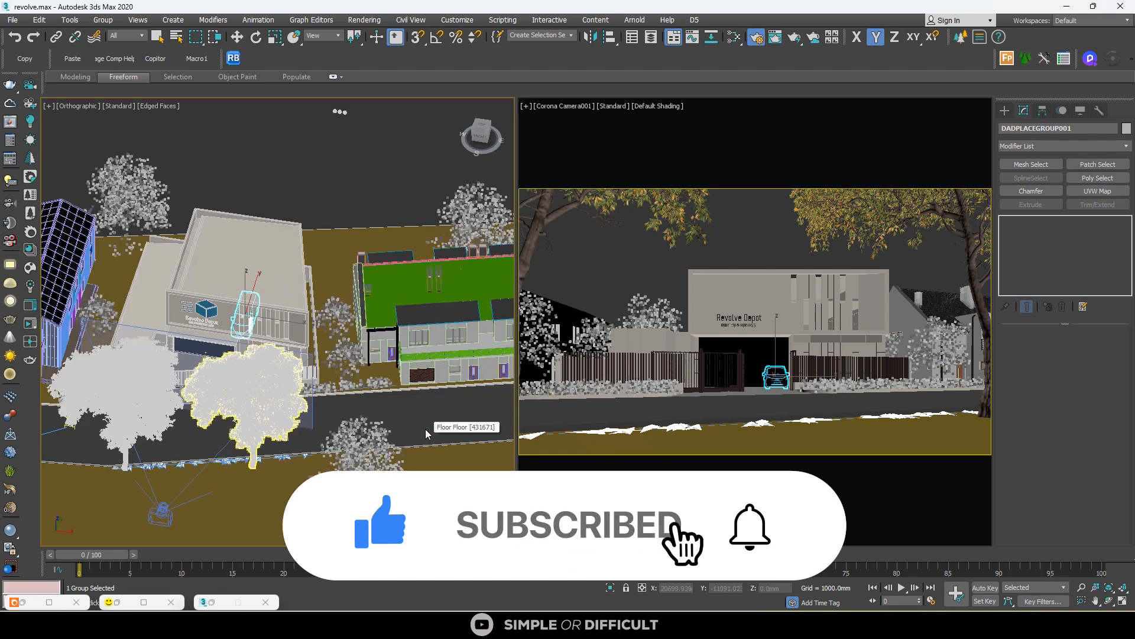
click(236, 37)
click(481, 130)
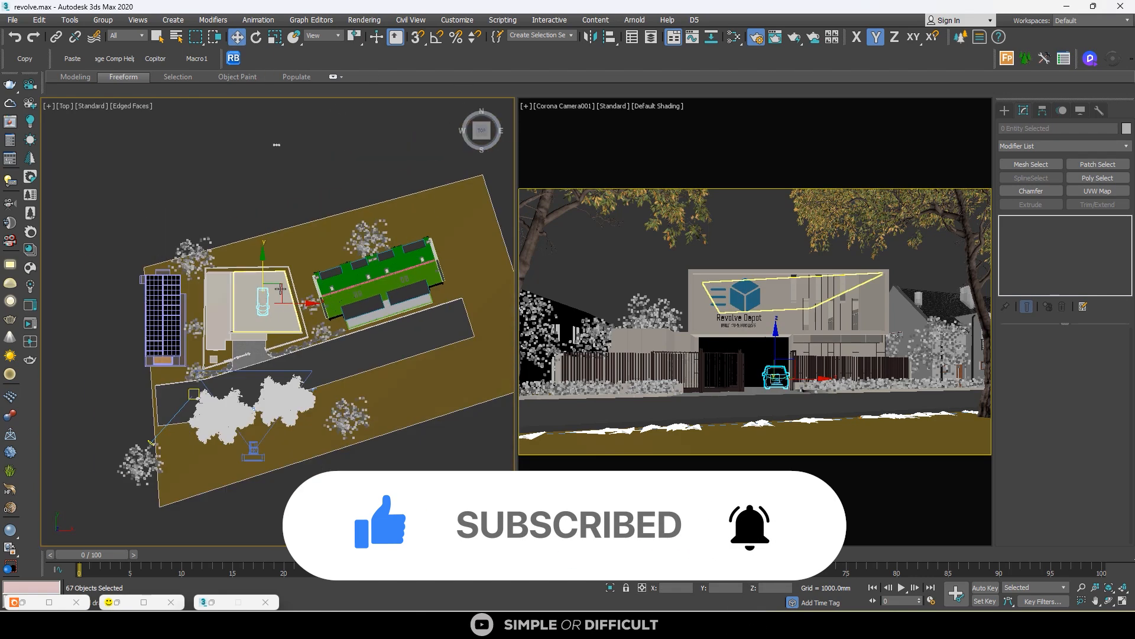
middle_drag(281, 289, 255, 291)
drag(253, 292, 357, 388)
Step: Rotate the van to align with the road and park it beside the kerb next to the hedge
key(e)
scroll(304, 352, up, 5)
click(236, 36)
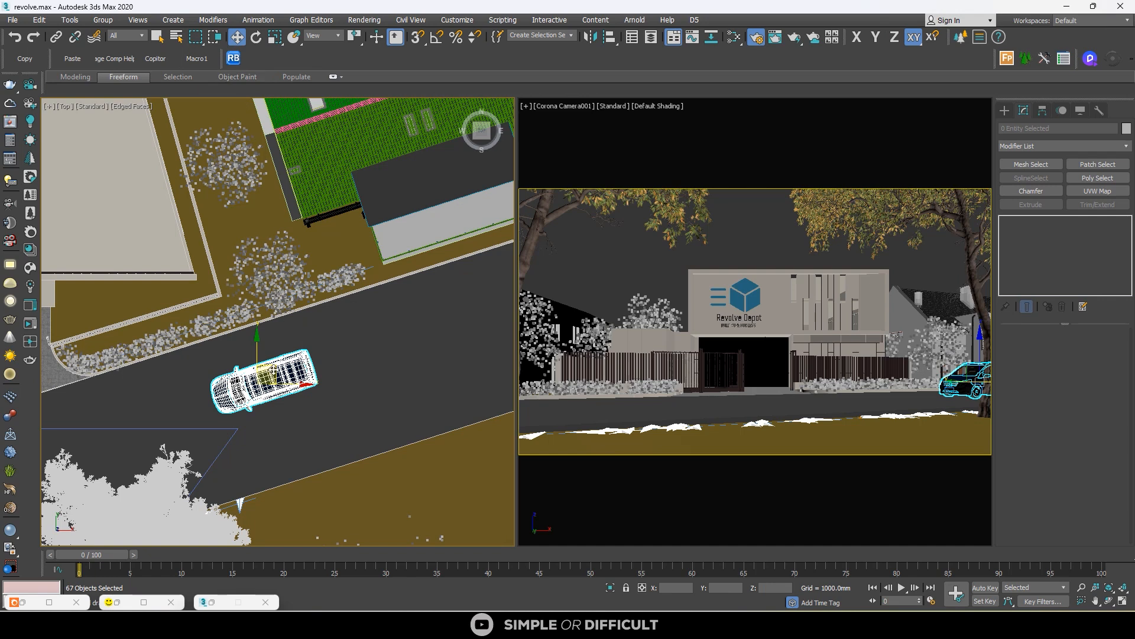
drag(273, 371, 249, 346)
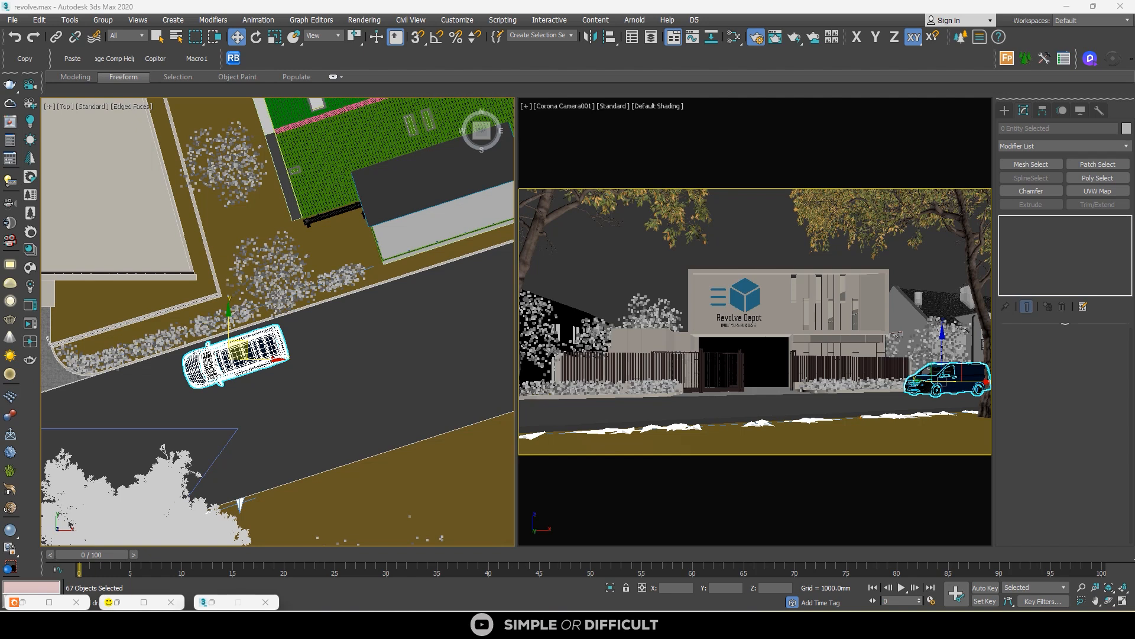
Step: Merge the Mercedes-Benz C63 Estate file into the scene and place the car on the road near the foreground trees
drag(1134, 296, 256, 318)
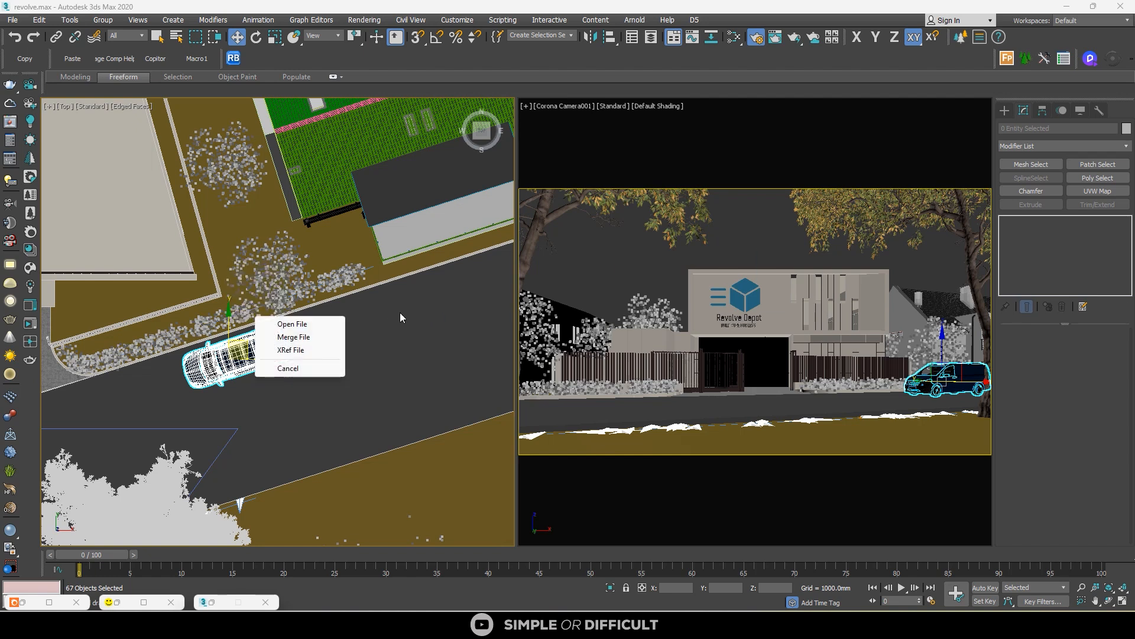
click(303, 337)
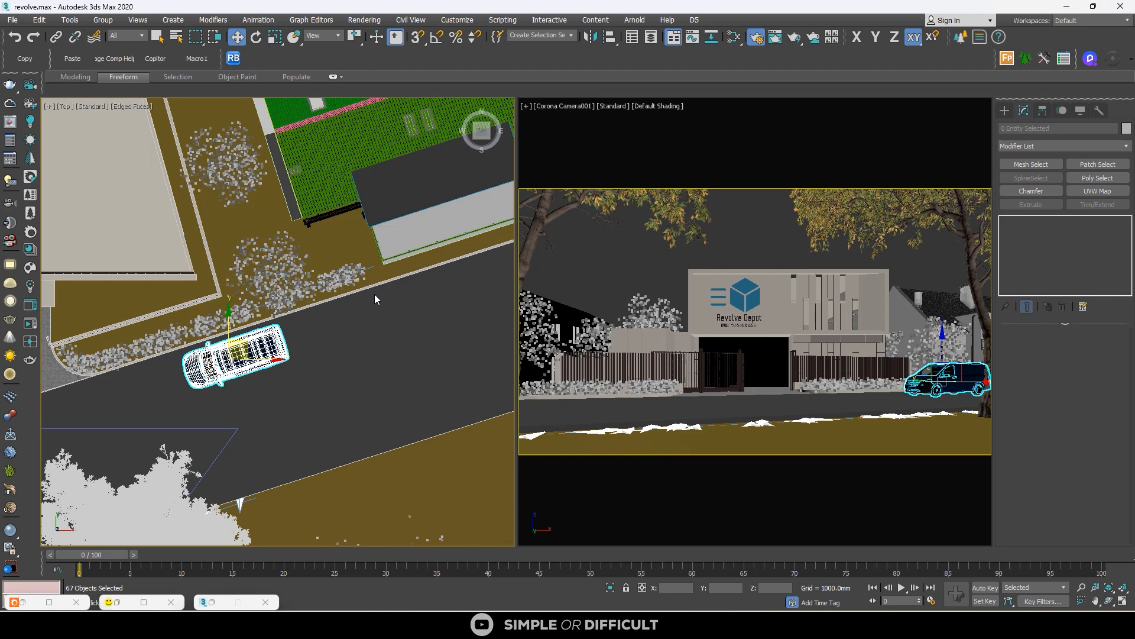
scroll(208, 218, down, 5)
key(w)
drag(145, 205, 121, 322)
Step: Rotate the Mercedes-Benz C63 Estate about -157 degrees around Z to follow the road, and shift it towards the camera
click(255, 37)
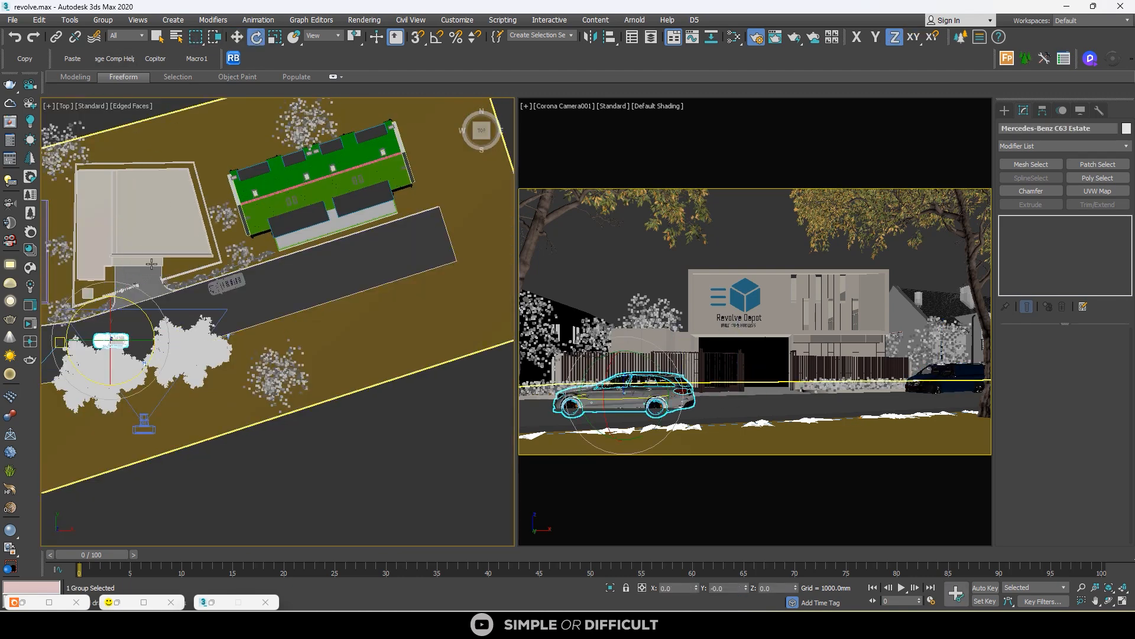
scroll(118, 334, up, 4)
middle_drag(118, 334, 217, 312)
drag(223, 287, 315, 119)
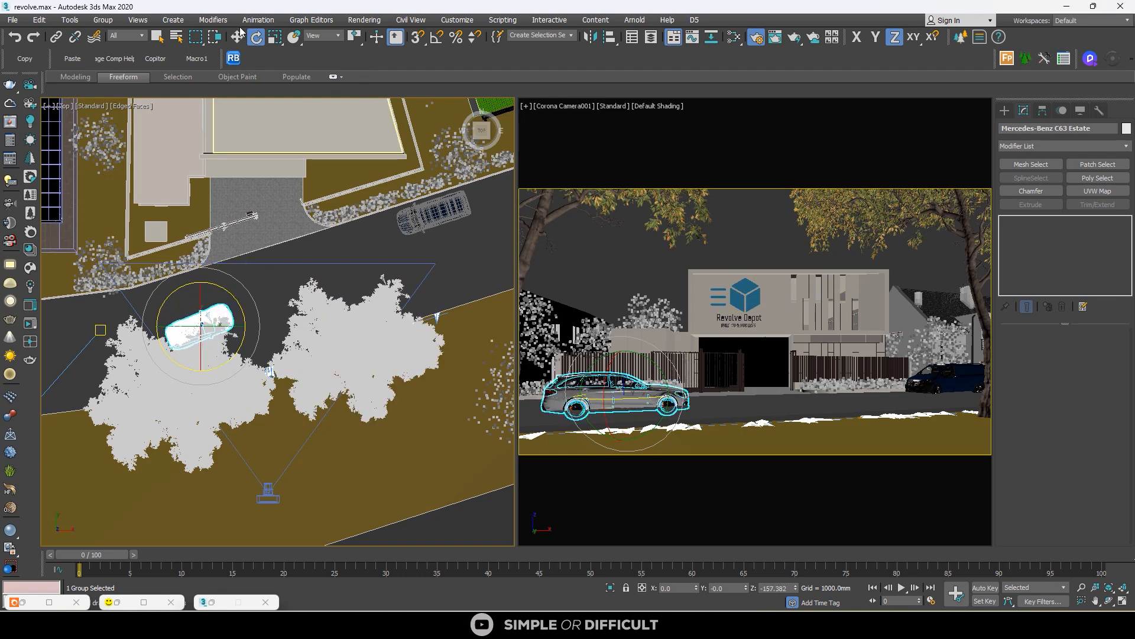
click(239, 37)
middle_drag(260, 322, 350, 273)
drag(309, 264, 313, 288)
Step: In the left view, raise the Mercedes-Benz C63 Estate to a Z position of about 890 mm so its wheels rest on the road
alt+middle_drag(381, 316, 332, 382)
key(l)
scroll(409, 291, down, 3)
scroll(361, 343, up, 10)
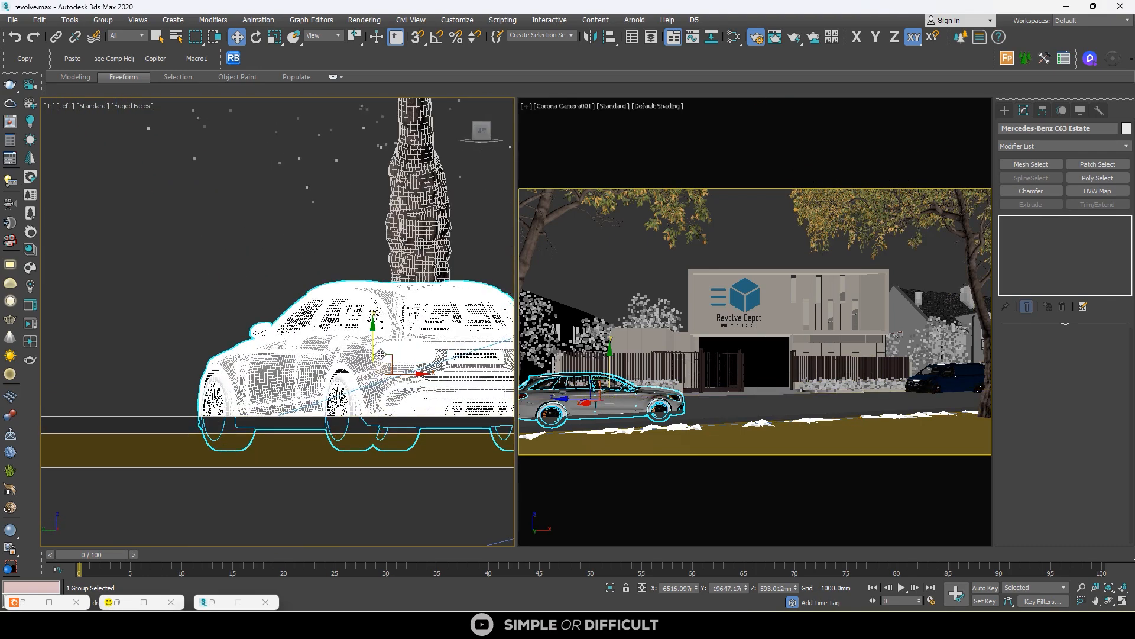
drag(377, 339, 378, 311)
scroll(364, 414, up, 5)
drag(355, 405, 350, 391)
scroll(348, 391, down, 6)
middle_drag(348, 391, 427, 397)
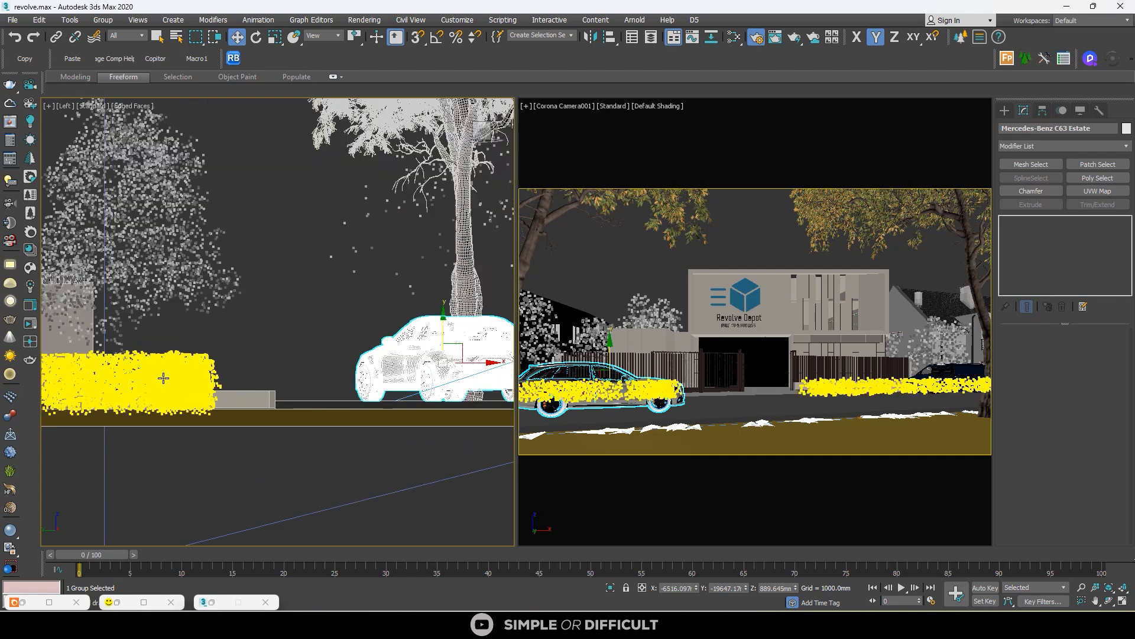
Step: Frame the parked van in a wireframe top view and select its parts together
click(945, 378)
scroll(265, 290, down, 5)
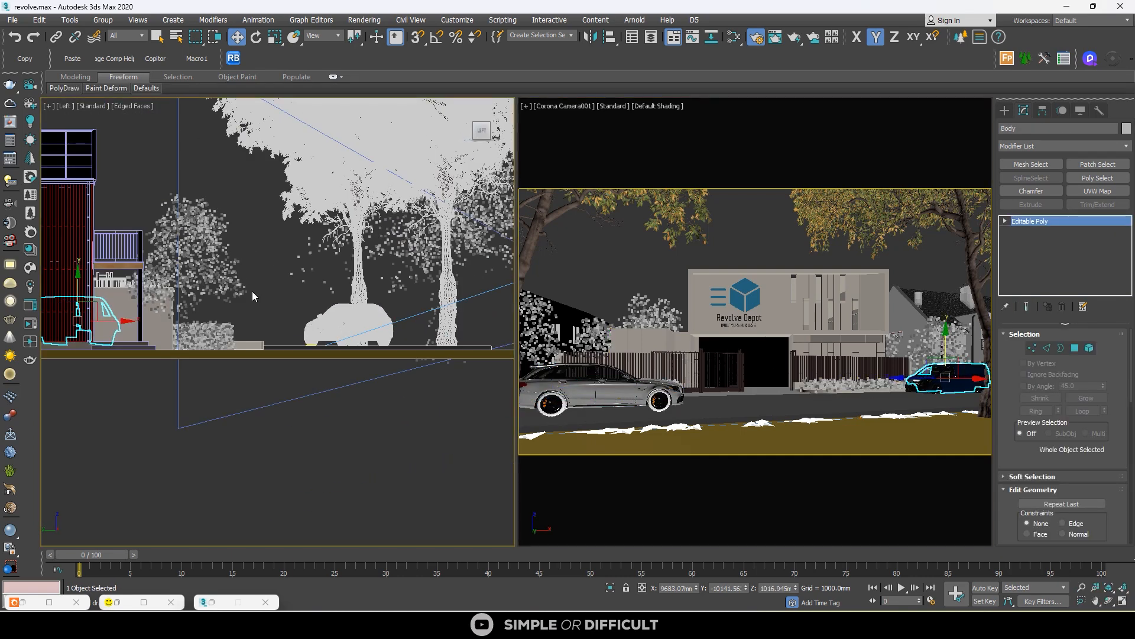
key(t)
key(z)
scroll(329, 338, down, 2)
key(F3)
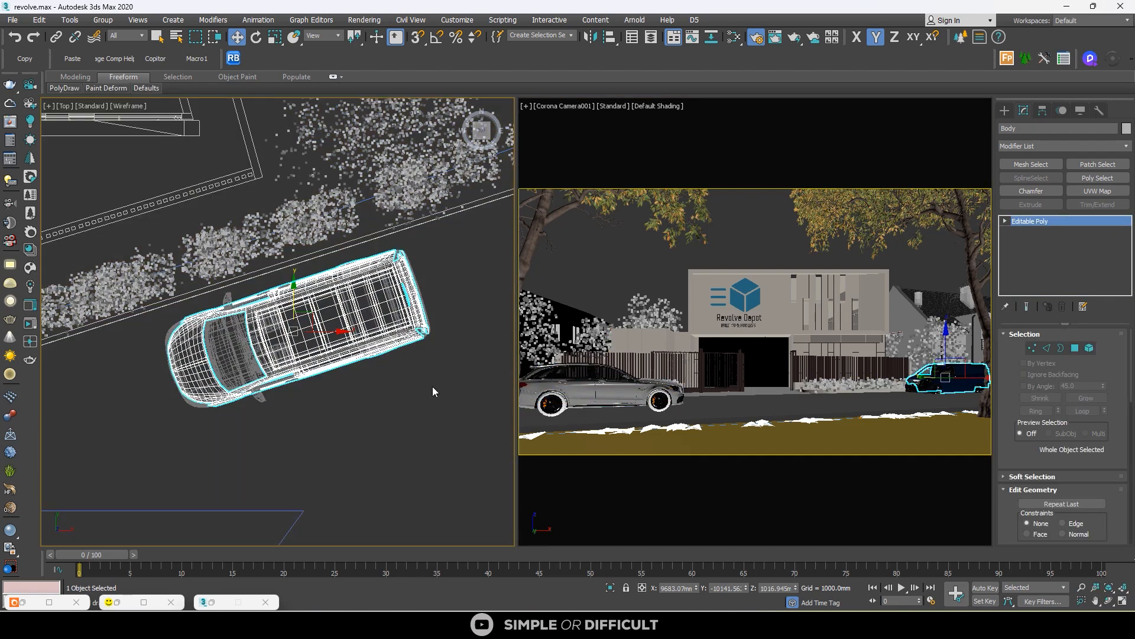
click(435, 399)
drag(161, 318, 159, 317)
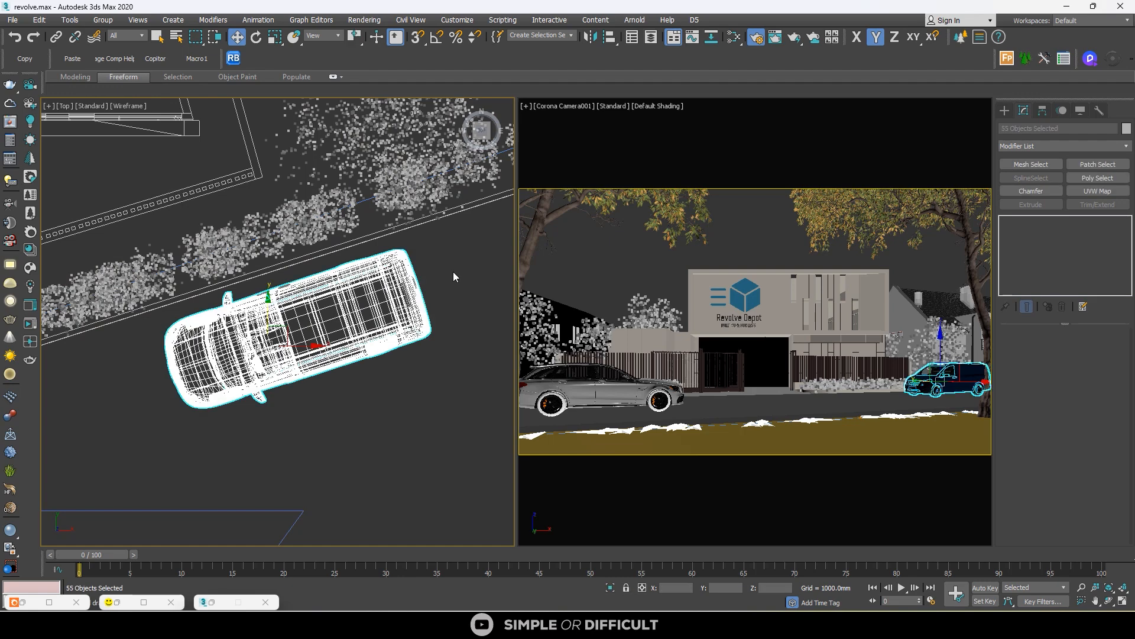
Step: Add the missed van parts around the cab to the selection
scroll(359, 355, down, 3)
scroll(289, 393, up, 3)
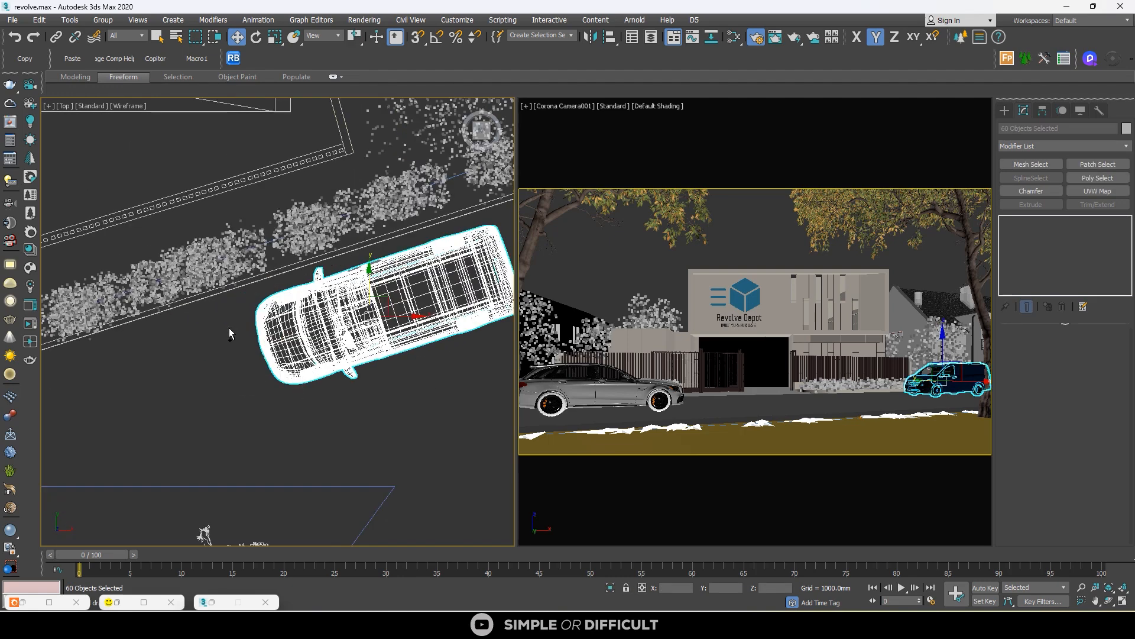
scroll(360, 268, up, 5)
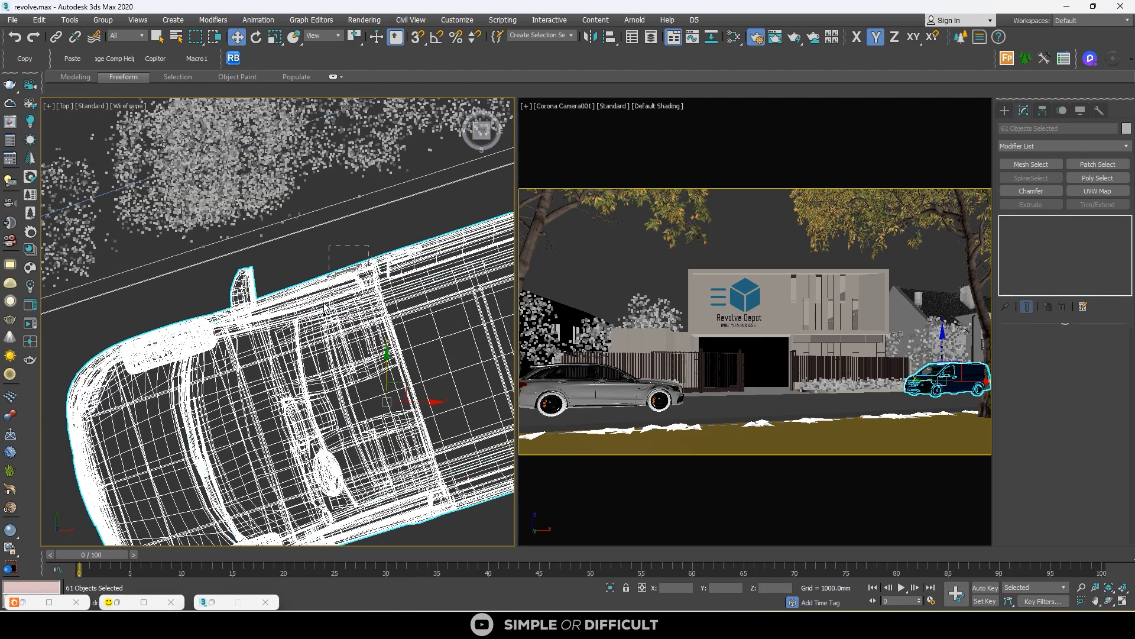
ctrl+drag(324, 307, 301, 267)
scroll(250, 305, down, 6)
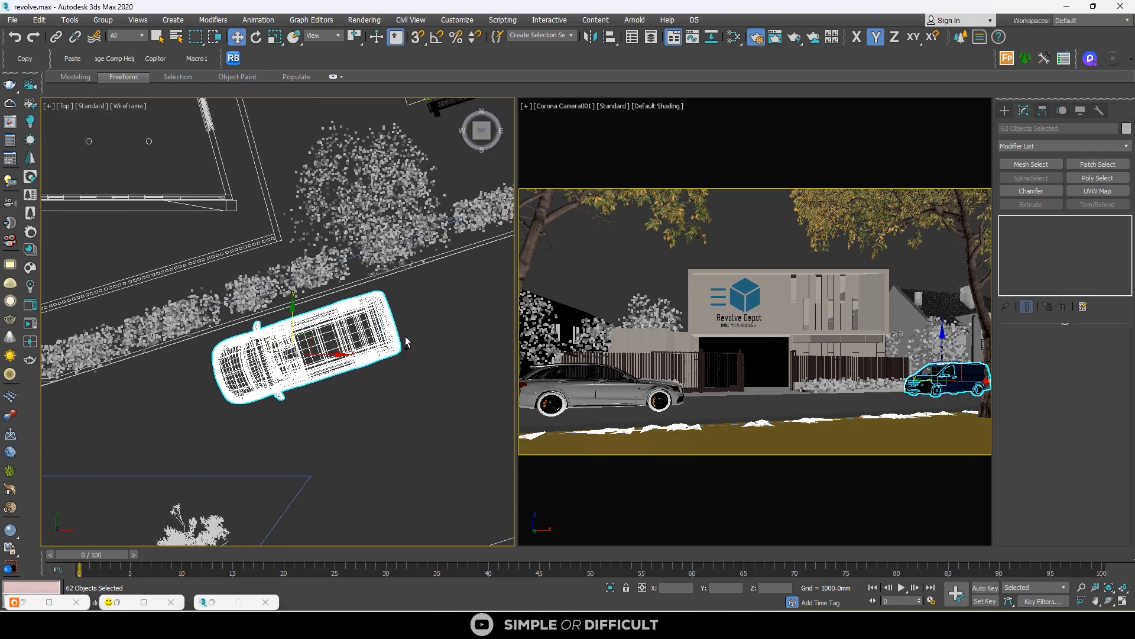
Step: Test-move the selected van parts, undo each test move, and add the parts still missed around the cab to the selection
drag(307, 336, 403, 420)
key(ctrl+z)
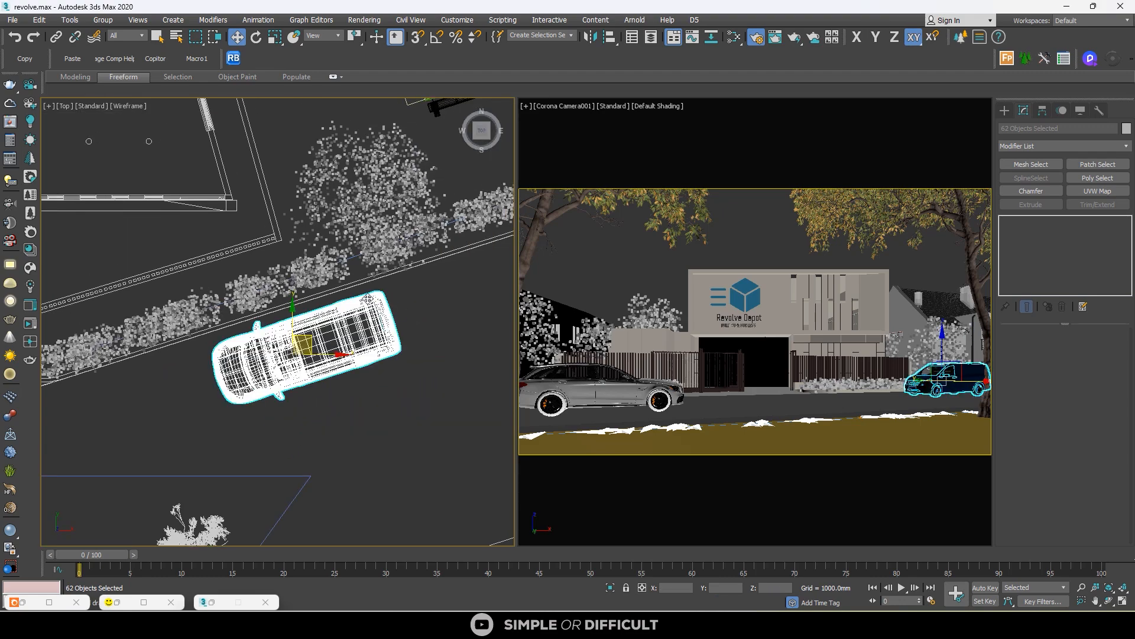
scroll(363, 298, up, 5)
ctrl+drag(132, 468, 133, 467)
scroll(319, 283, down, 7)
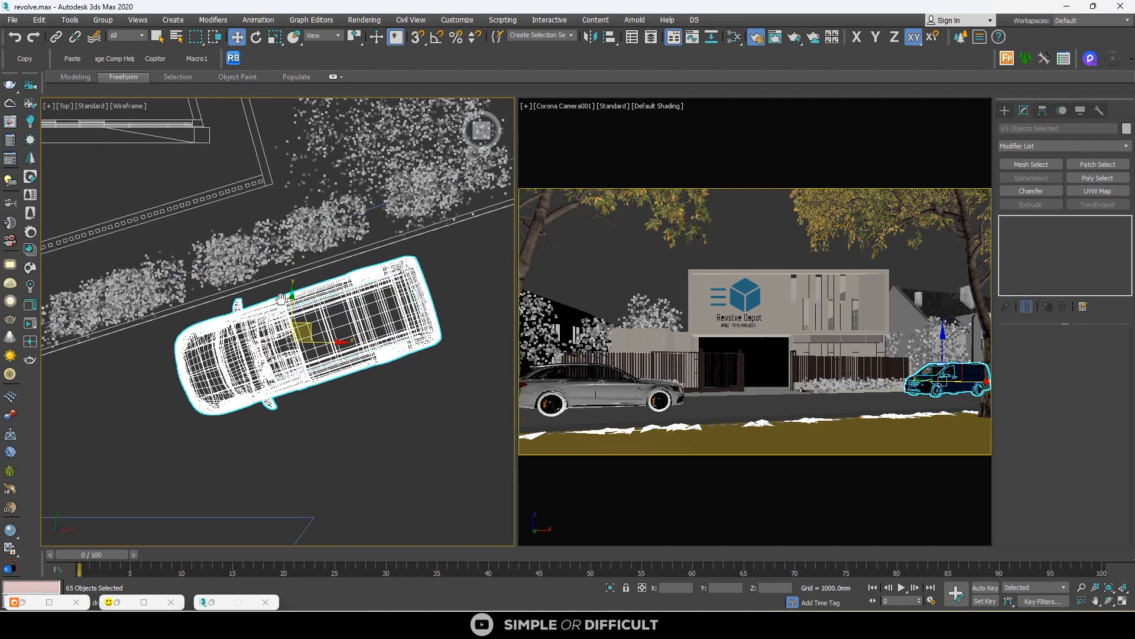
scroll(251, 295, up, 3)
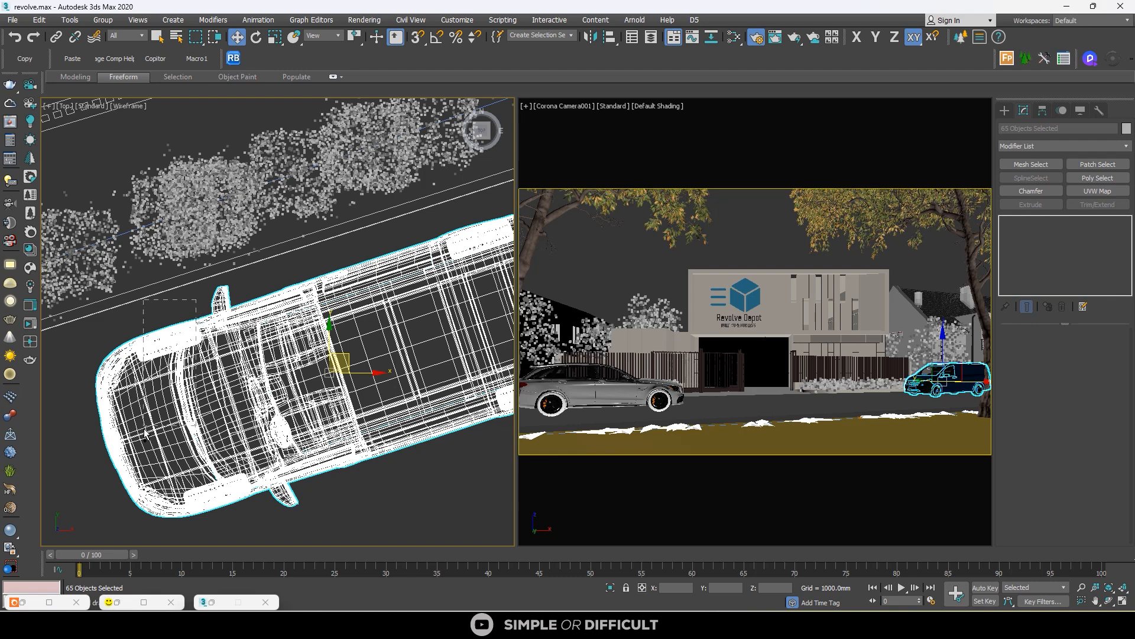
ctrl+drag(144, 434, 145, 434)
scroll(306, 449, down, 3)
drag(267, 358, 353, 487)
key(ctrl+z)
Step: Group all the selected van parts into a single object
right_click(314, 364)
click(107, 22)
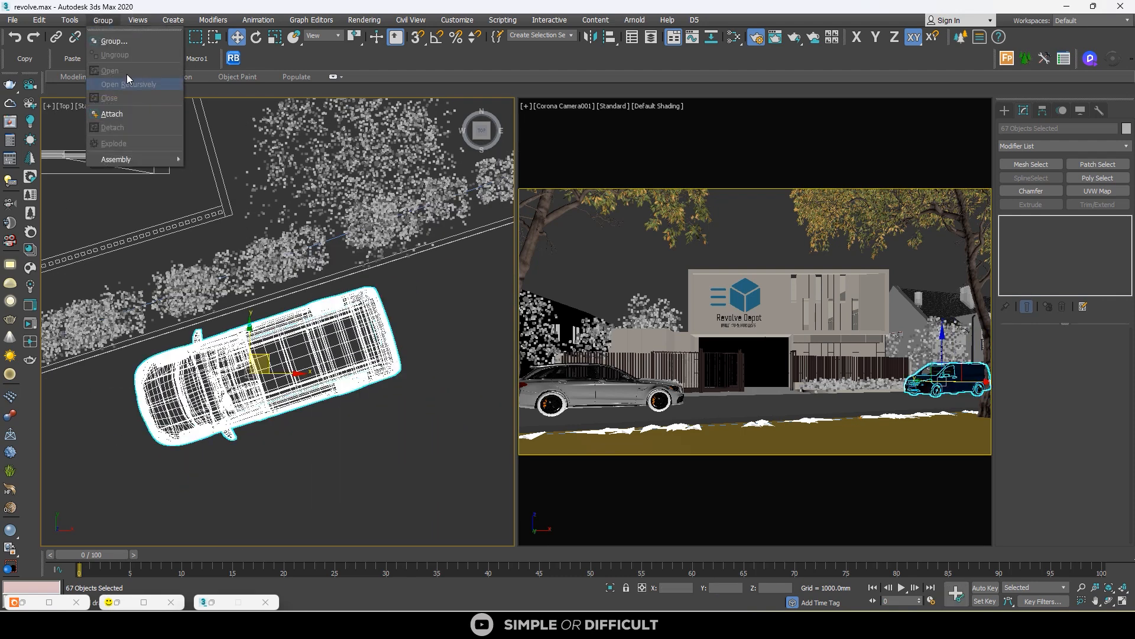
click(112, 37)
click(569, 329)
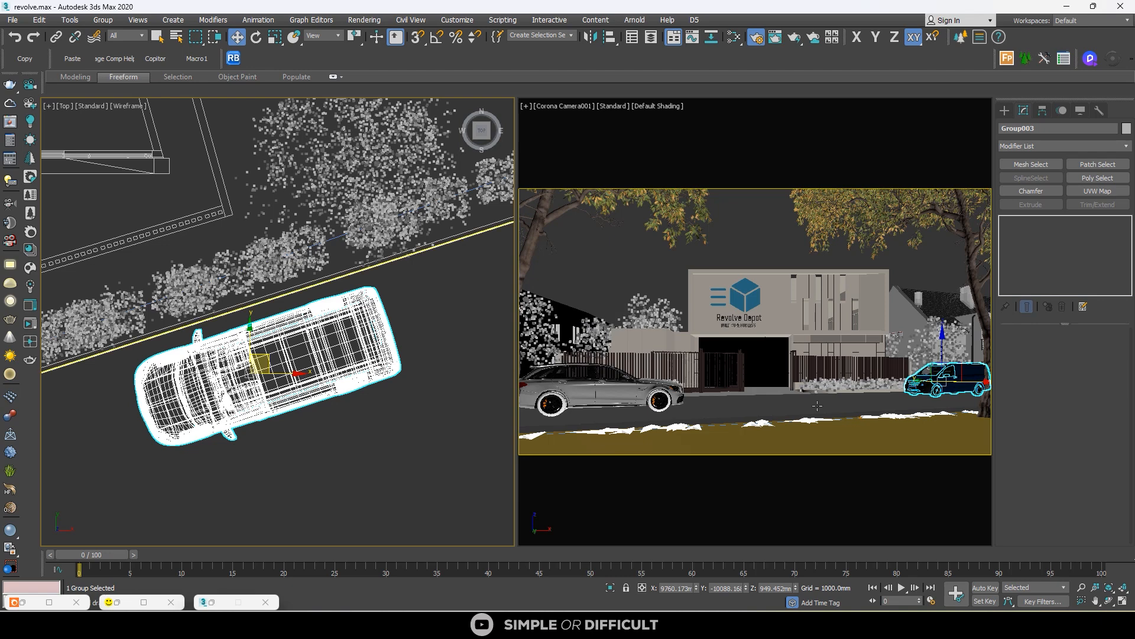
Step: Isolate the van group together with the road, switch to the left view, and select only the van
ctrl+click(816, 403)
click(611, 587)
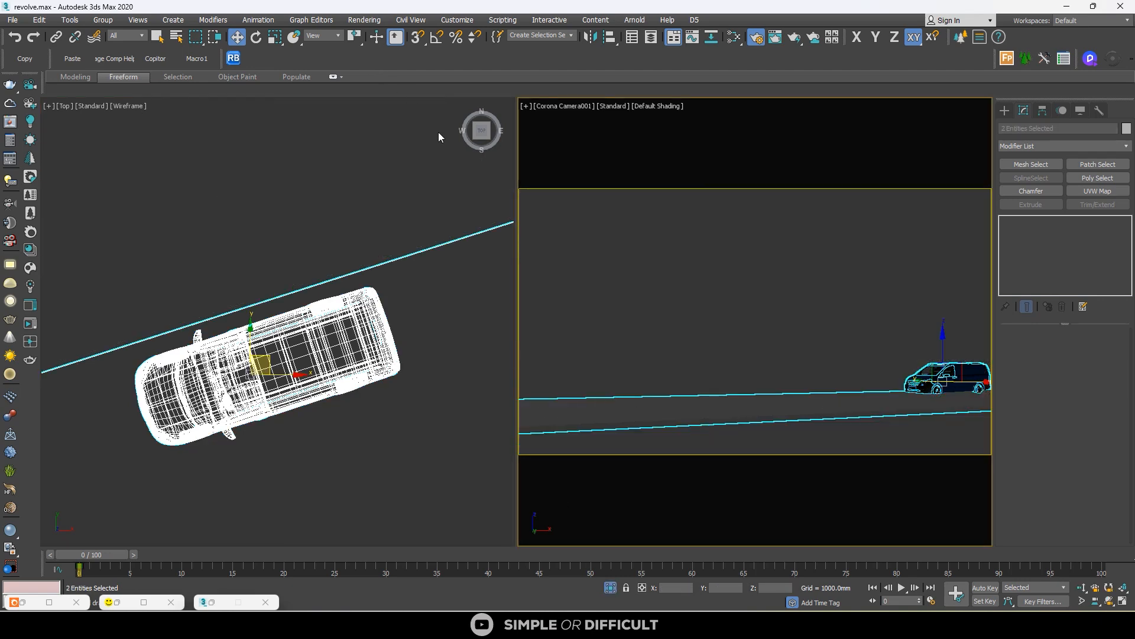
click(461, 131)
scroll(427, 239, down, 5)
click(395, 290)
scroll(358, 318, up, 5)
click(358, 316)
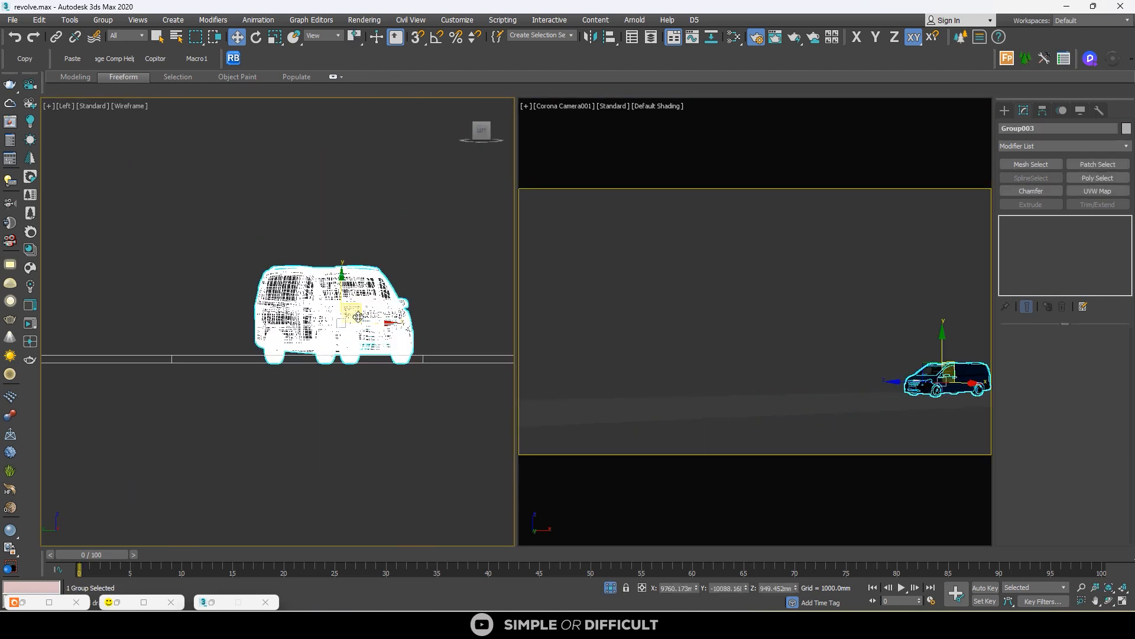
Step: Raise the van to a Z position of about 1099 mm so its wheels rest on the road, and exit isolation
drag(342, 291, 342, 271)
scroll(351, 333, up, 5)
drag(349, 362, 340, 387)
scroll(348, 383, up, 6)
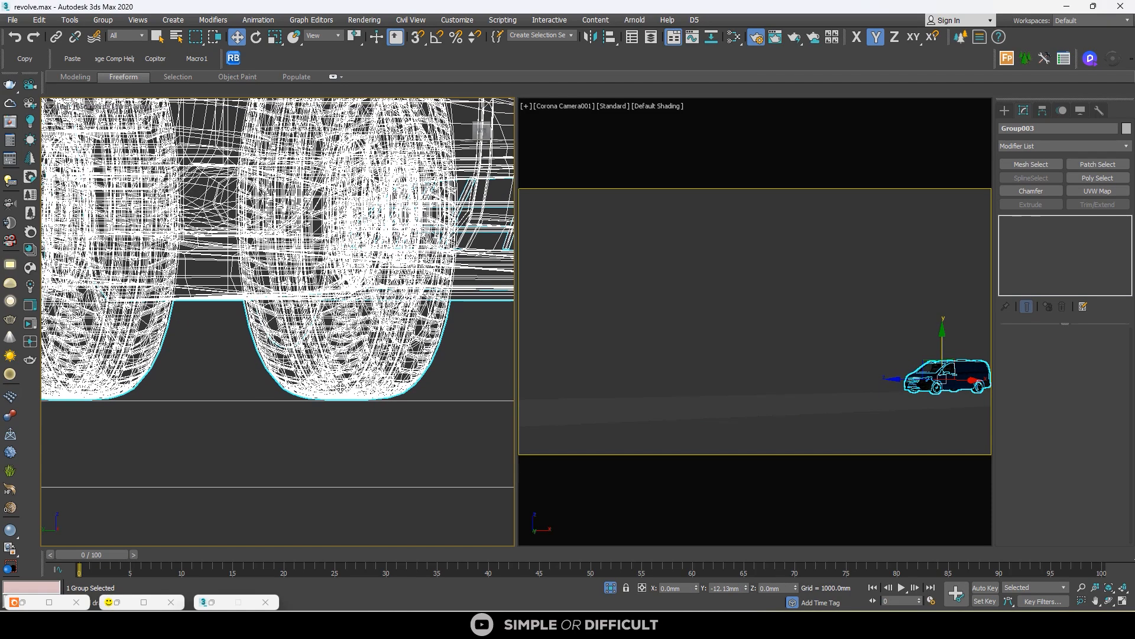
click(611, 588)
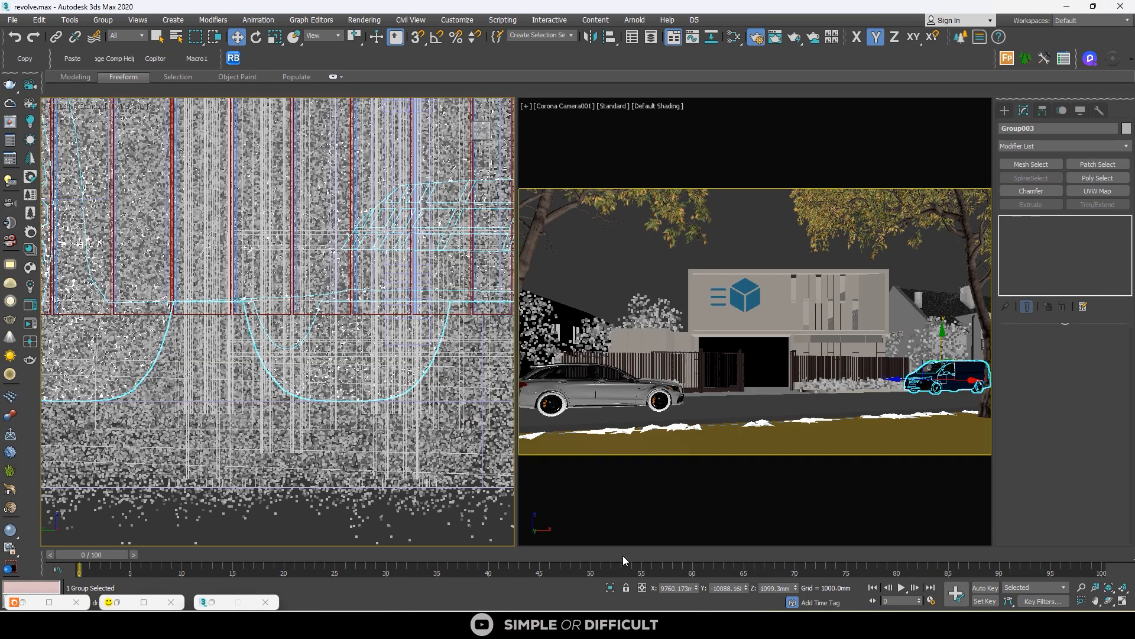
Step: Relink the scene's missing bitmaps with Relink Bitmaps, searching the saved Desktop directory including its subfolders
click(233, 58)
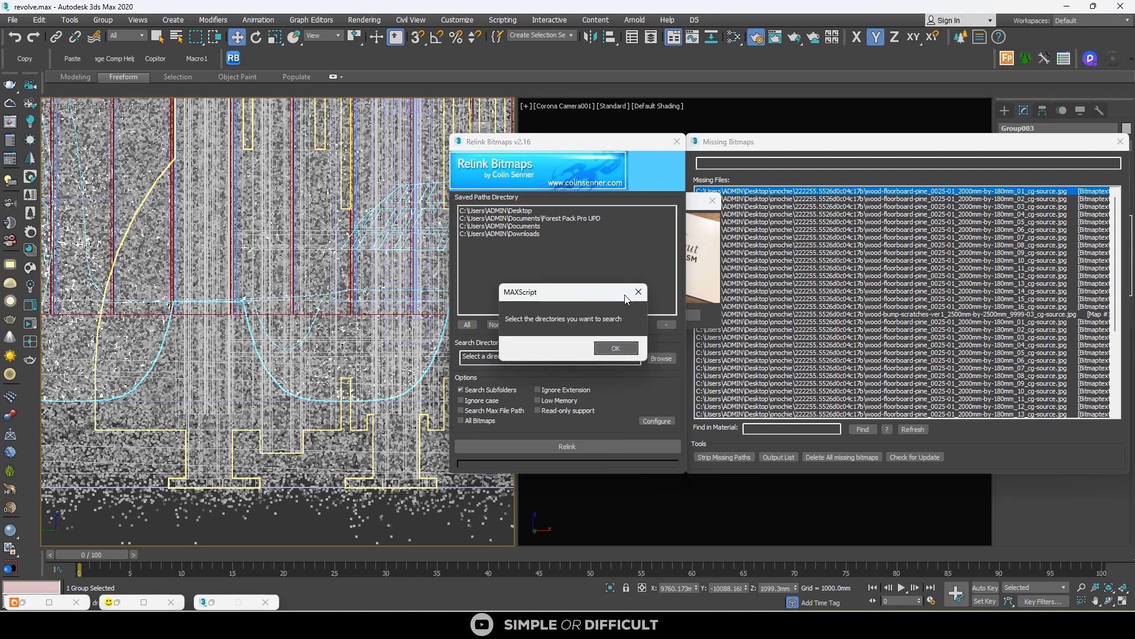
click(532, 210)
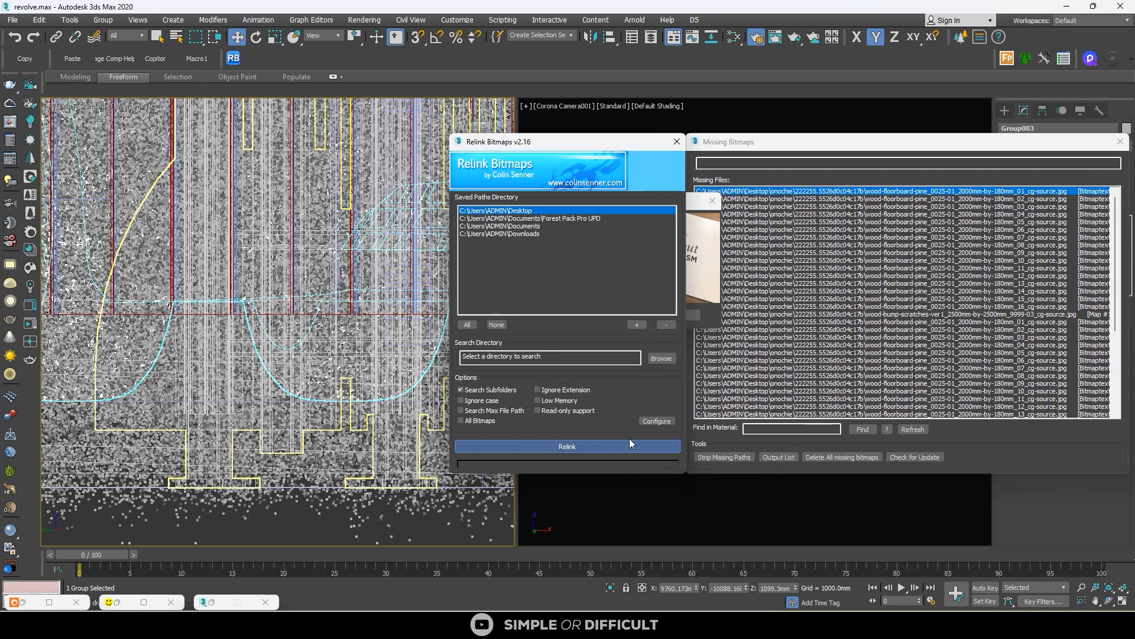
click(567, 446)
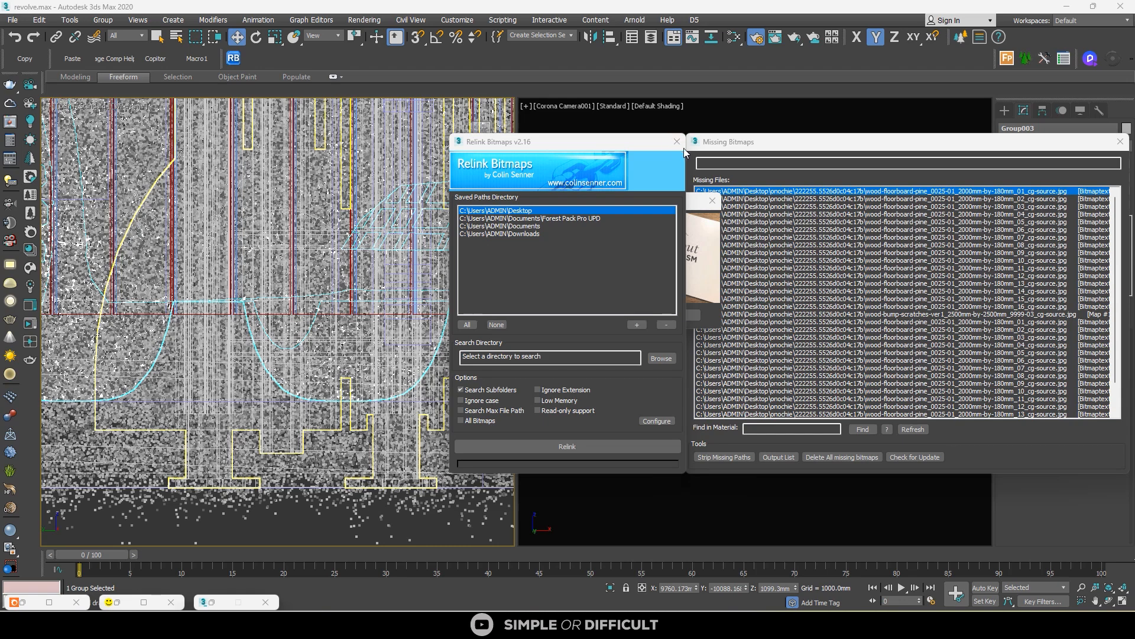
click(677, 142)
Step: Unhide all objects and start a Corona interactive render of Corona Camera001
click(701, 246)
right_click(621, 254)
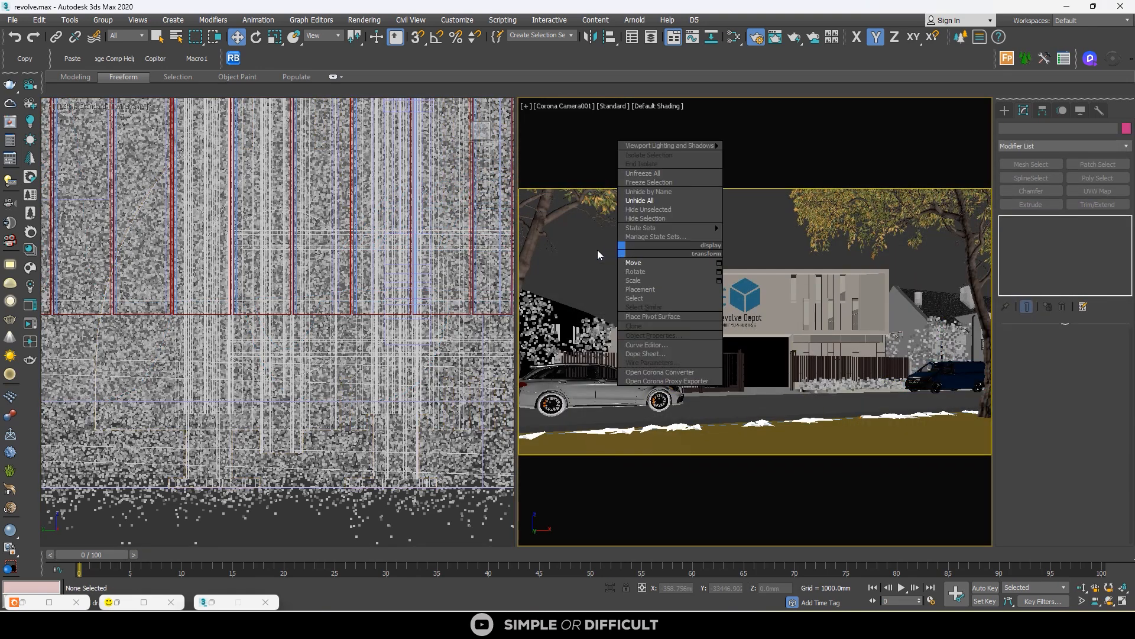
click(639, 201)
click(30, 250)
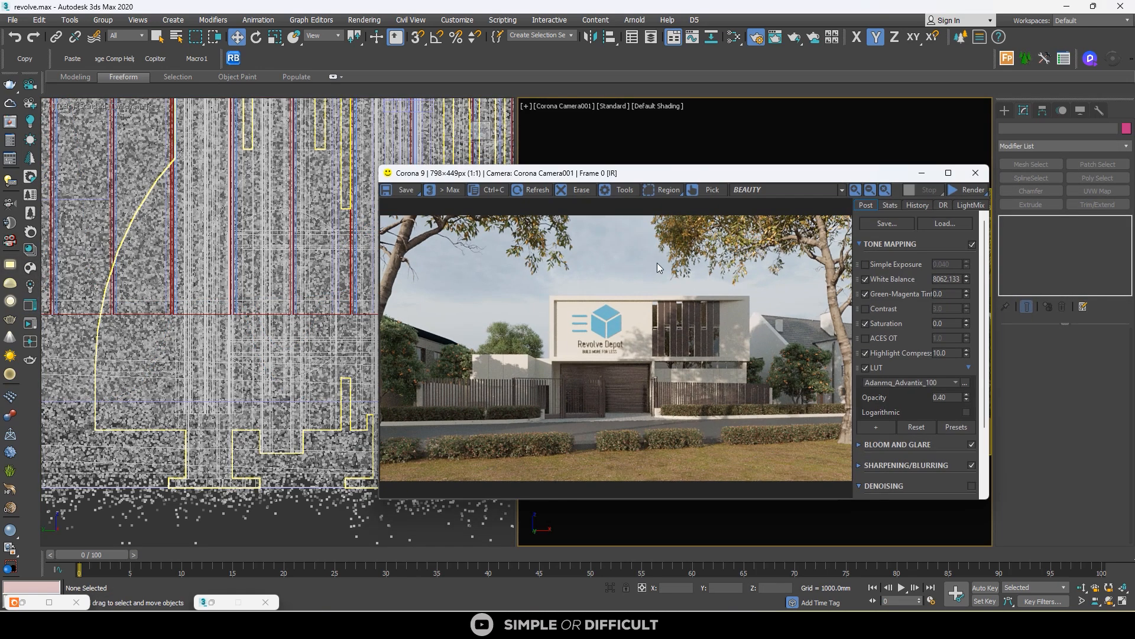
click(984, 194)
click(963, 204)
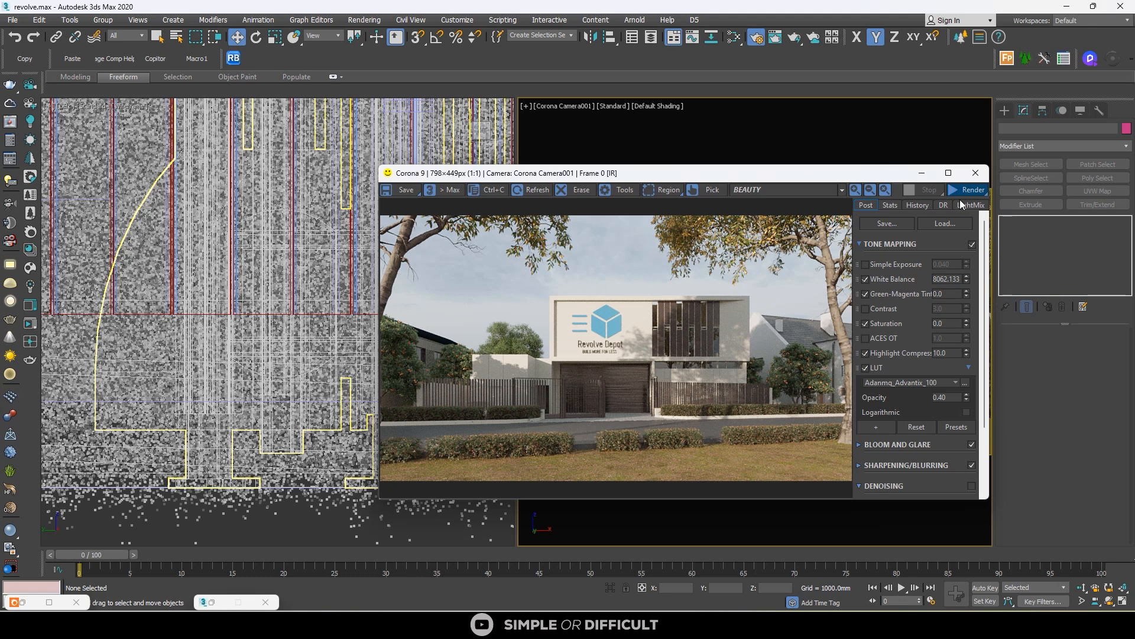
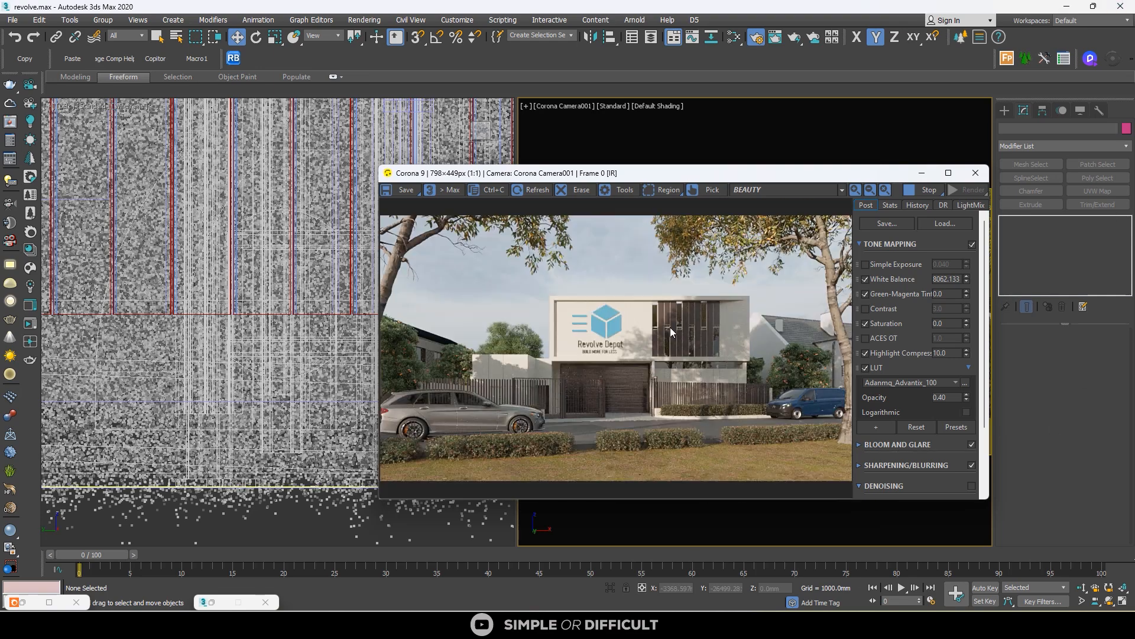
Step: Change the left view to an orbited orthographic view with edged faces and select the Basic Wall Generic 150mm masonry wall on the facade
scroll(246, 207, down, 6)
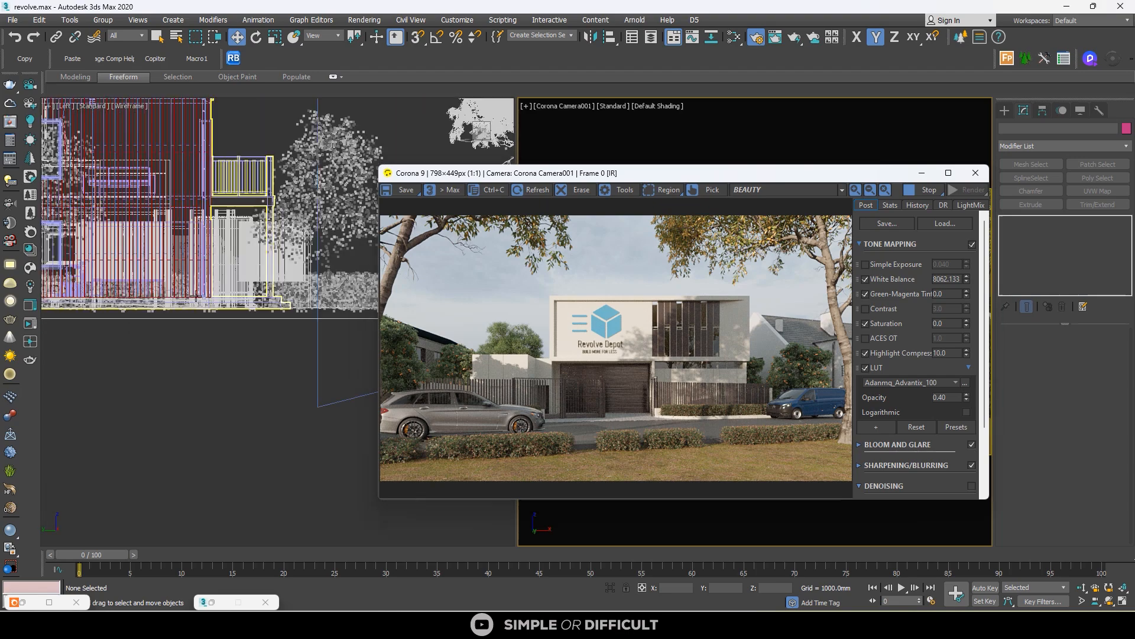
alt+middle_drag(237, 248, 186, 347)
scroll(186, 347, down, 4)
scroll(185, 346, down, 5)
key(F3)
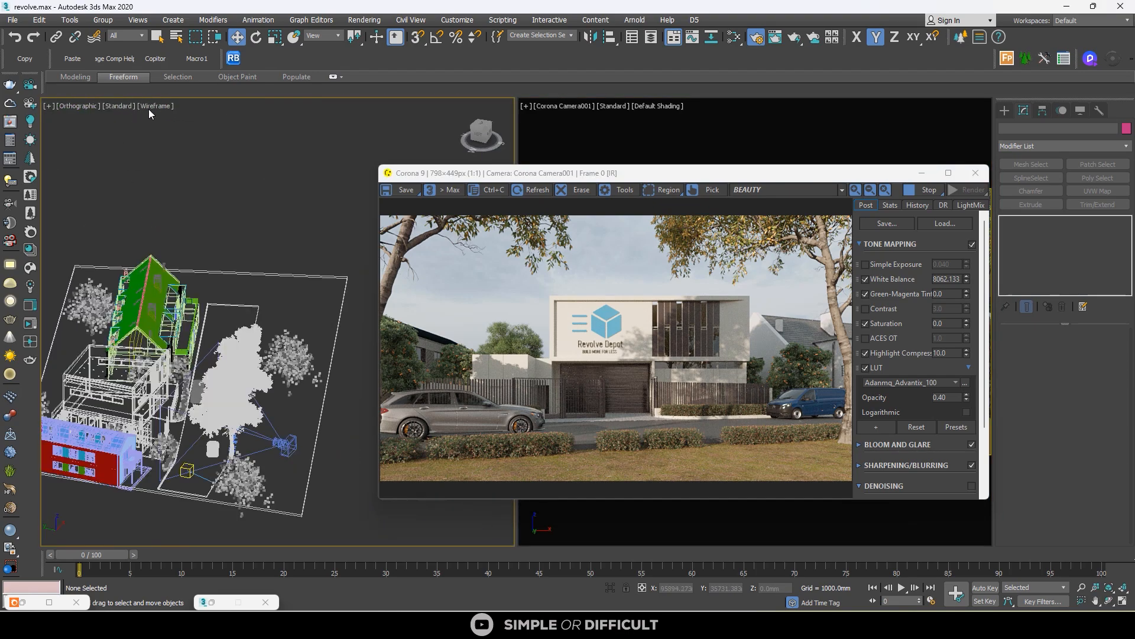
click(168, 106)
click(198, 240)
scroll(172, 389, up, 10)
click(177, 307)
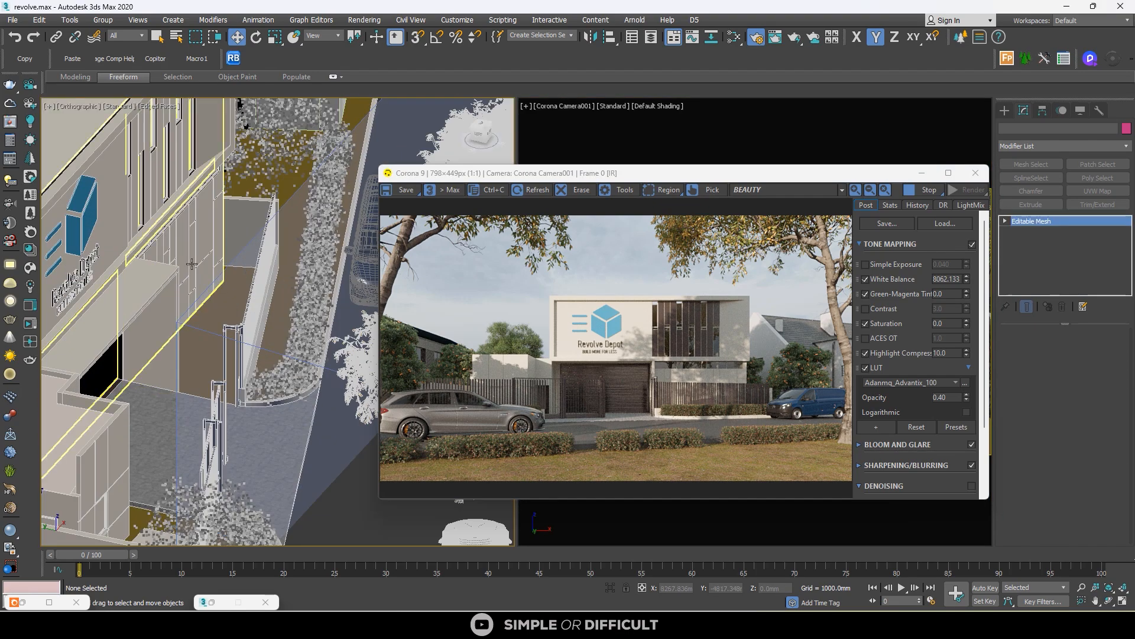
alt+middle_drag(177, 307, 151, 299)
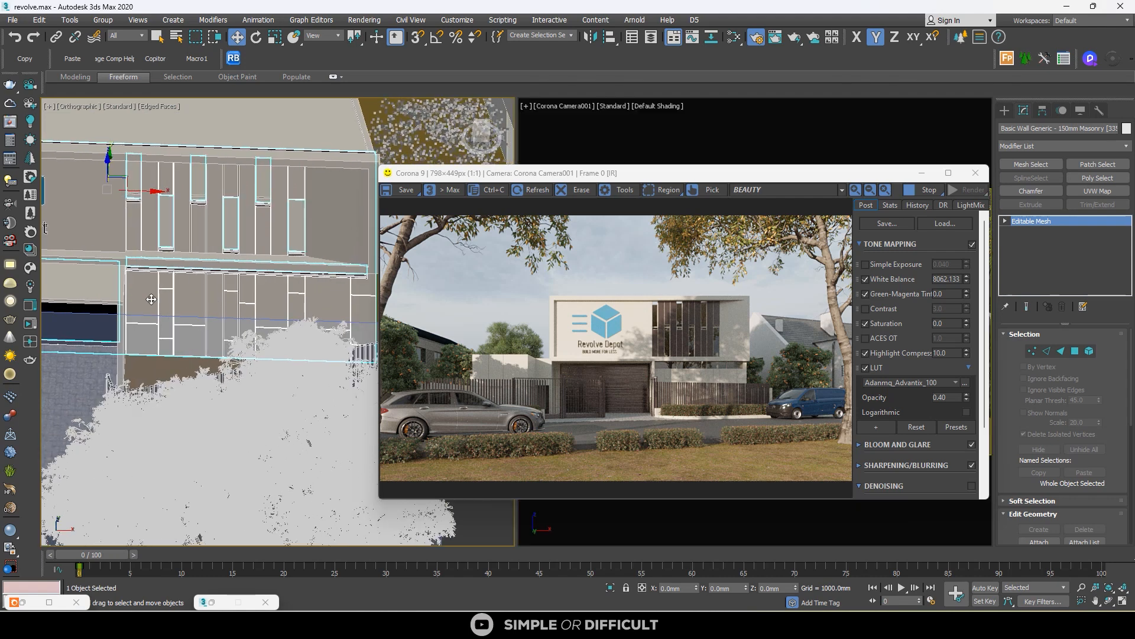
click(1075, 352)
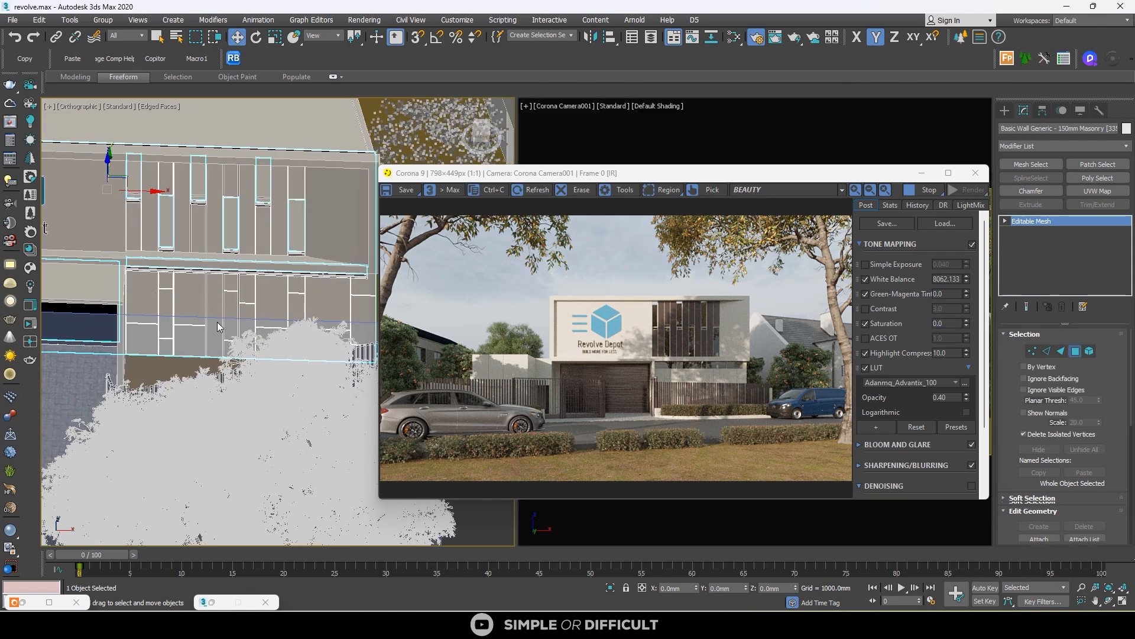
scroll(134, 296, up, 3)
click(134, 297)
ctrl+click(164, 368)
ctrl+click(197, 342)
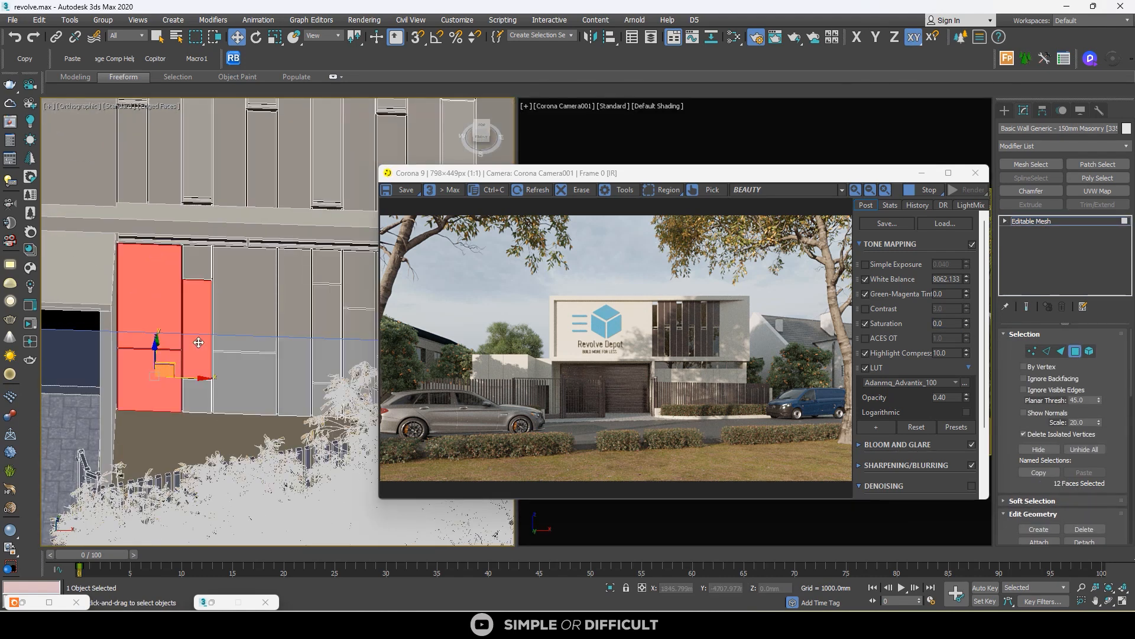
alt+middle_drag(223, 373, 278, 358)
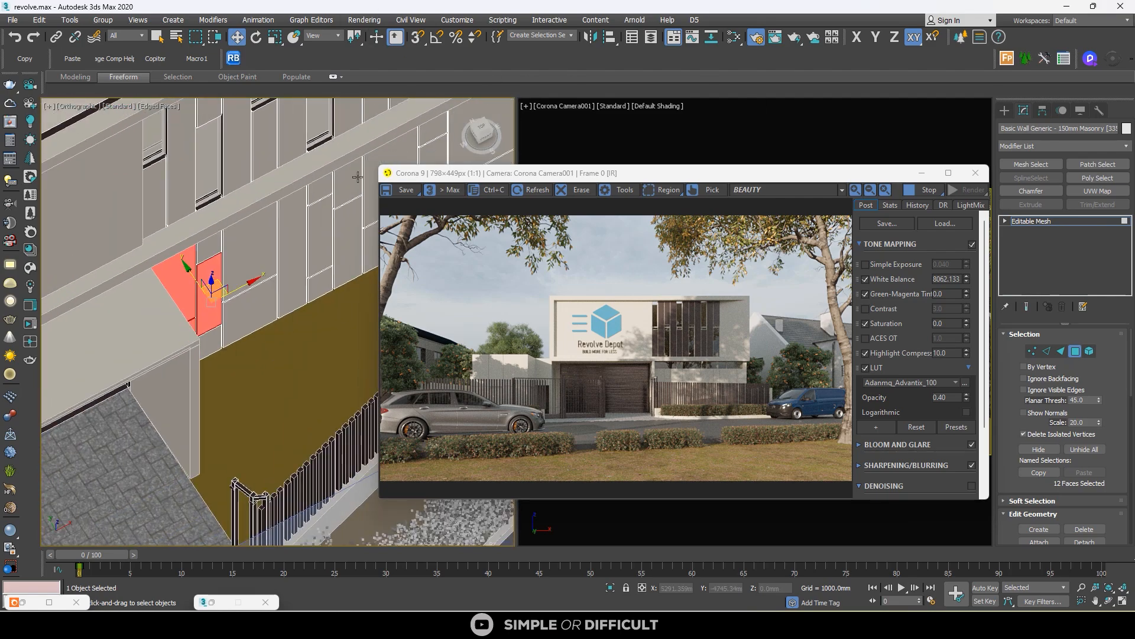
scroll(278, 358, down, 5)
scroll(278, 386, down, 4)
click(169, 214)
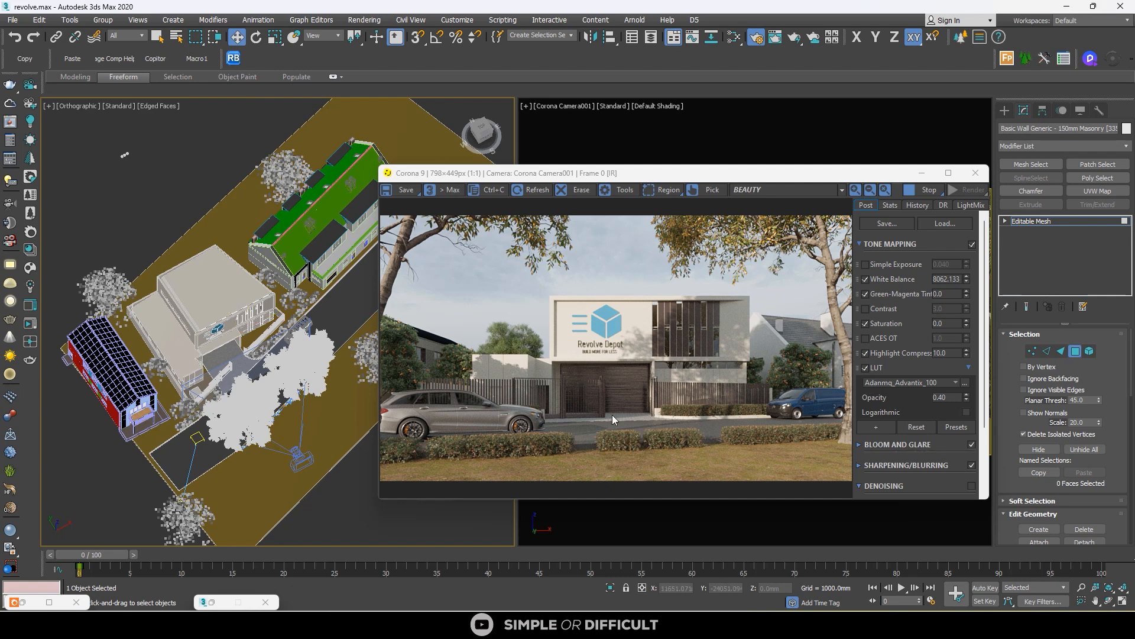
Step: In the top view, move the Mercedes-Benz C63 Estate along the road to about X -8053 mm, Y -20246 mm
click(948, 172)
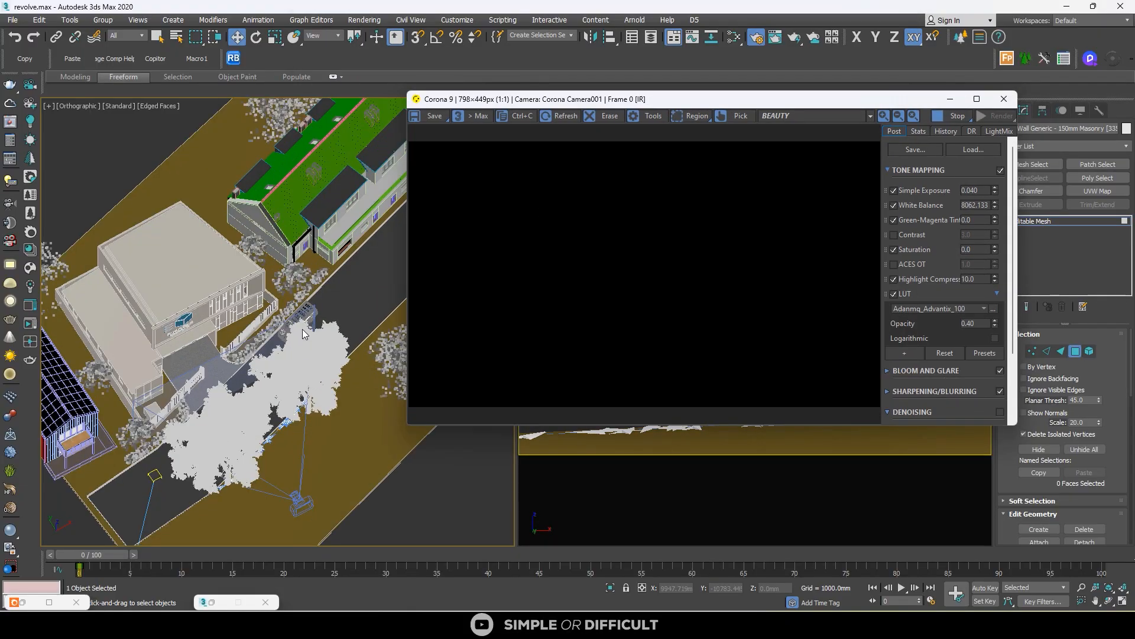
drag(717, 99, 218, 92)
click(1005, 111)
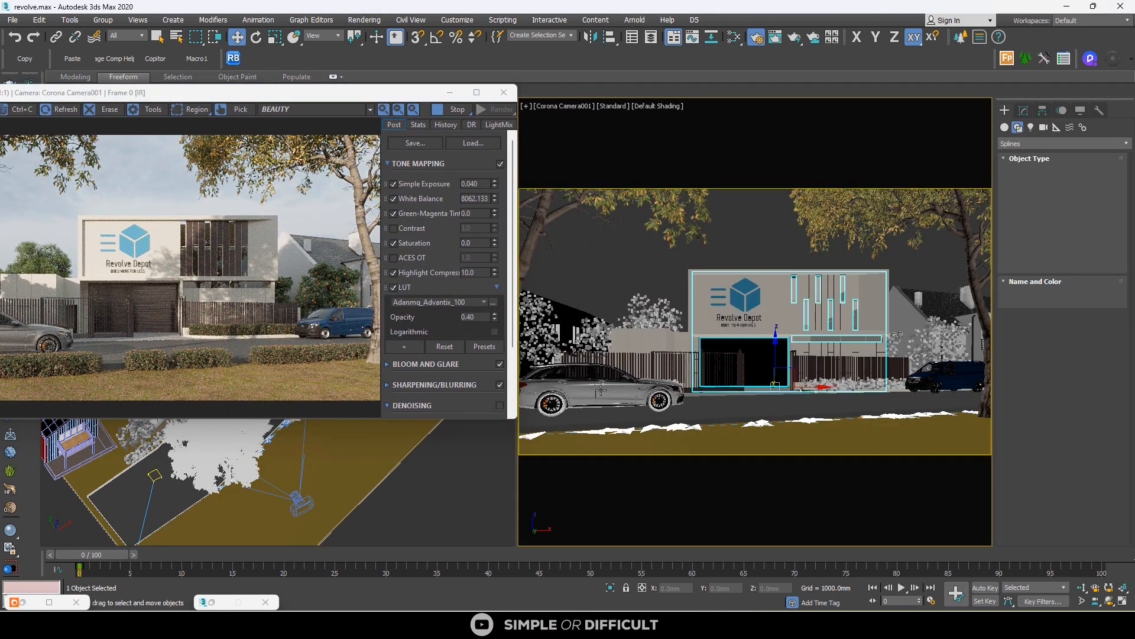
click(599, 382)
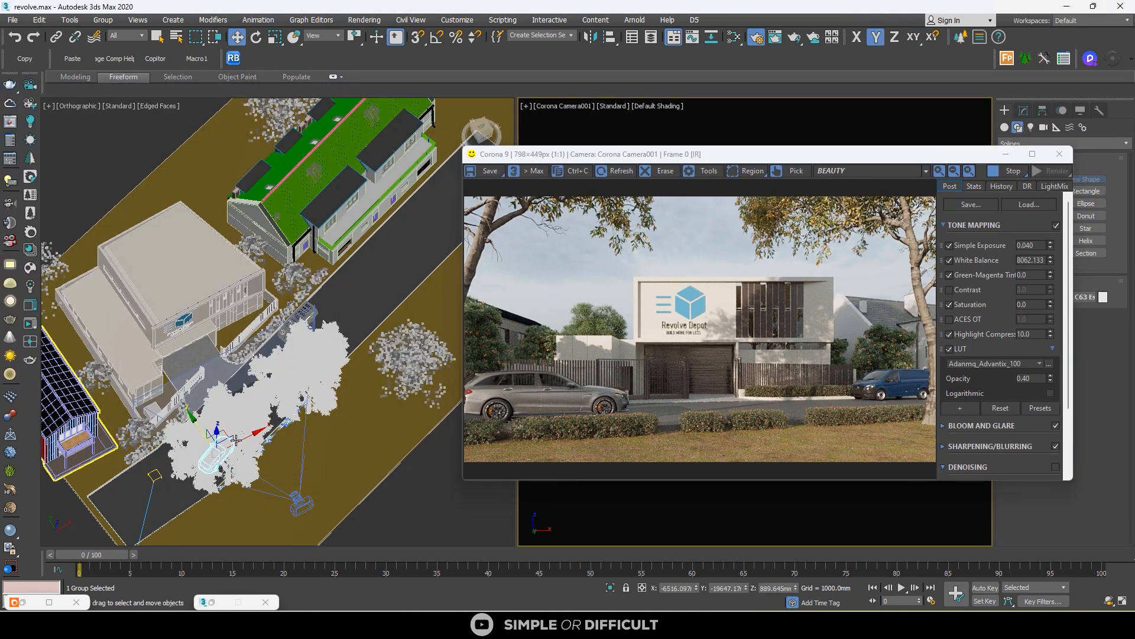
scroll(252, 436, up, 6)
scroll(252, 436, down, 5)
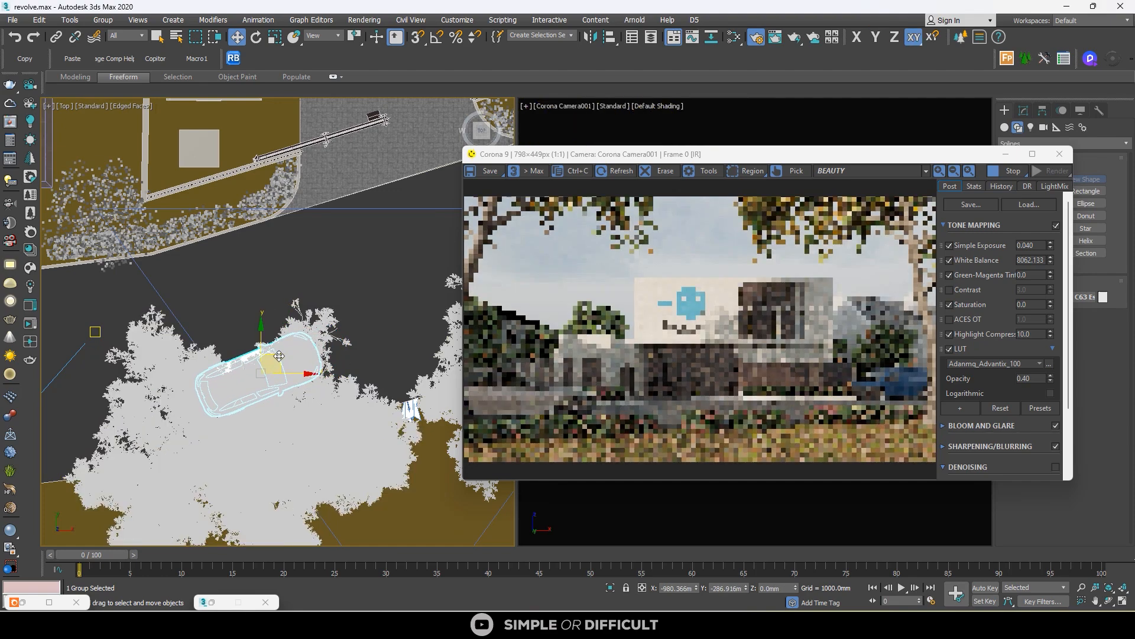
drag(279, 355, 269, 377)
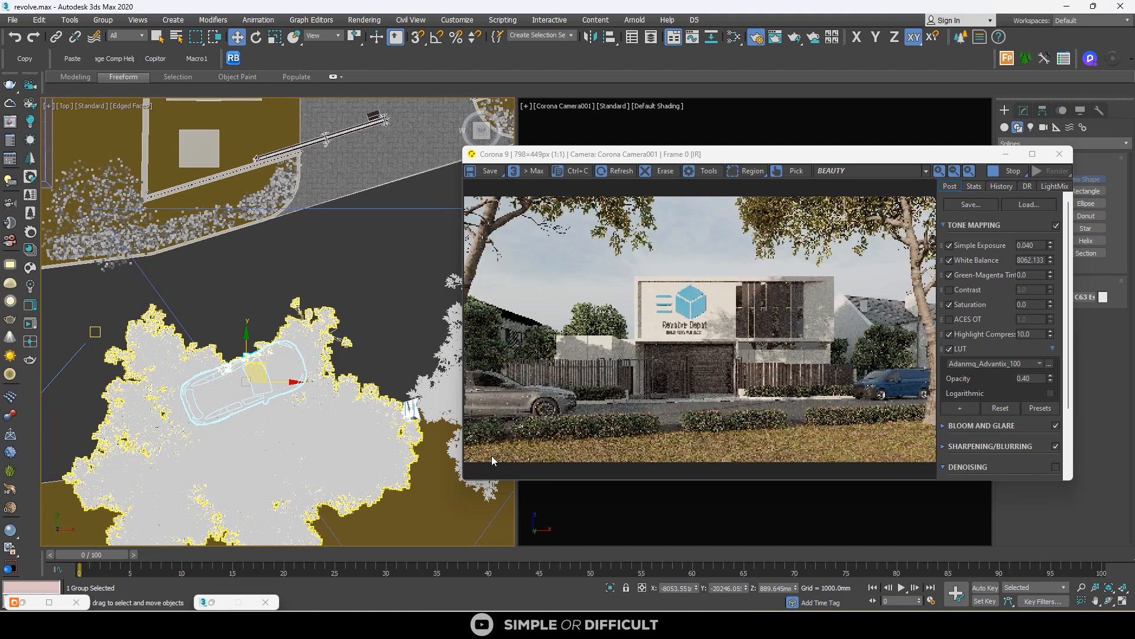
Step: Enlarge the interactive render and set its Simple Exposure to -0.3
click(1032, 154)
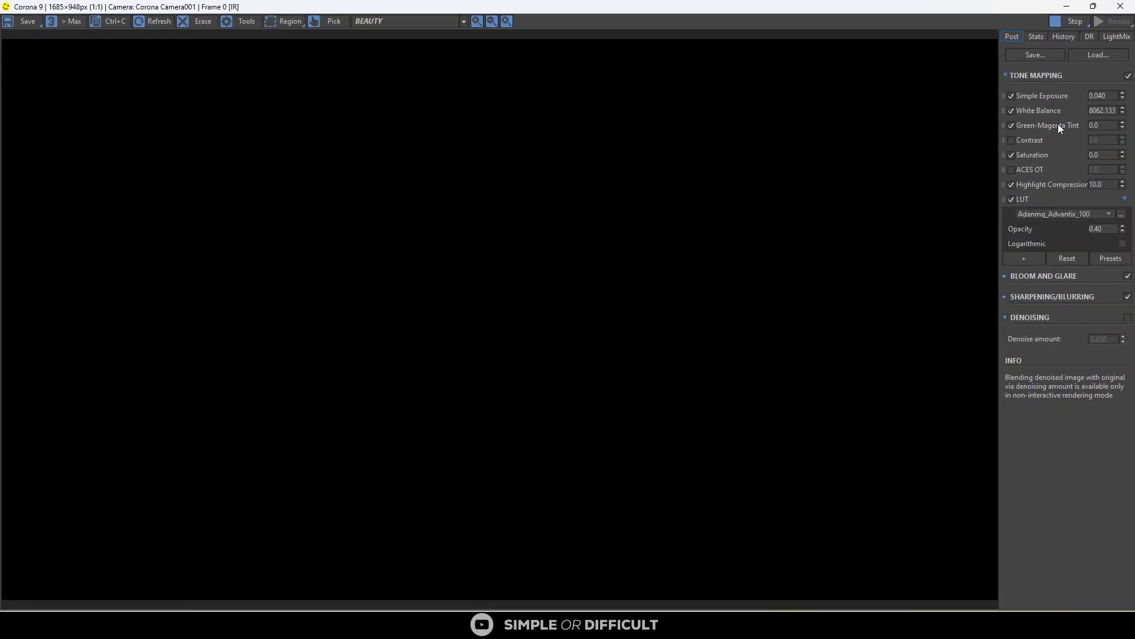
text(-0.3)
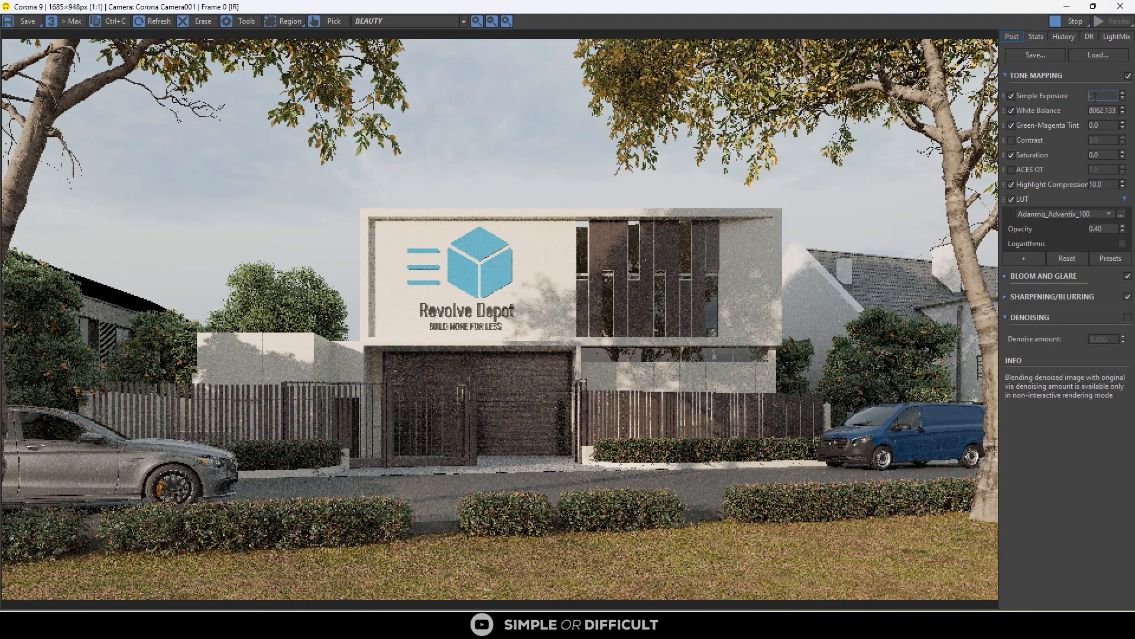
key(Return)
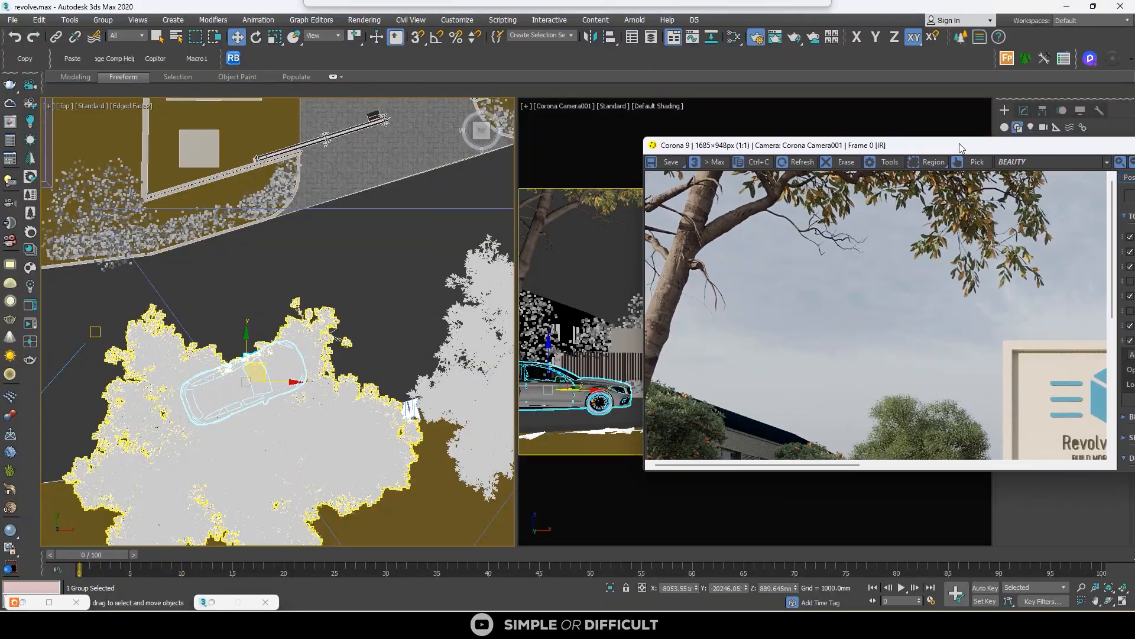
Step: Open Material #66 in the Slate Material Editor, set its reflection glossiness to 0.5 and enlarge its preview
scroll(420, 275, down, 3)
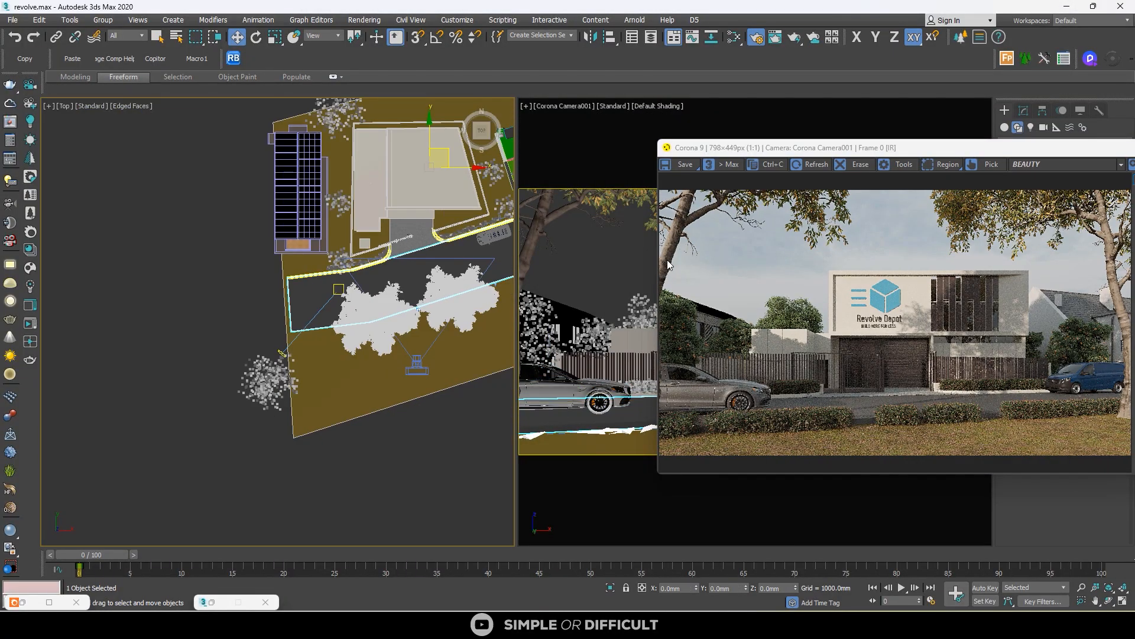
click(736, 37)
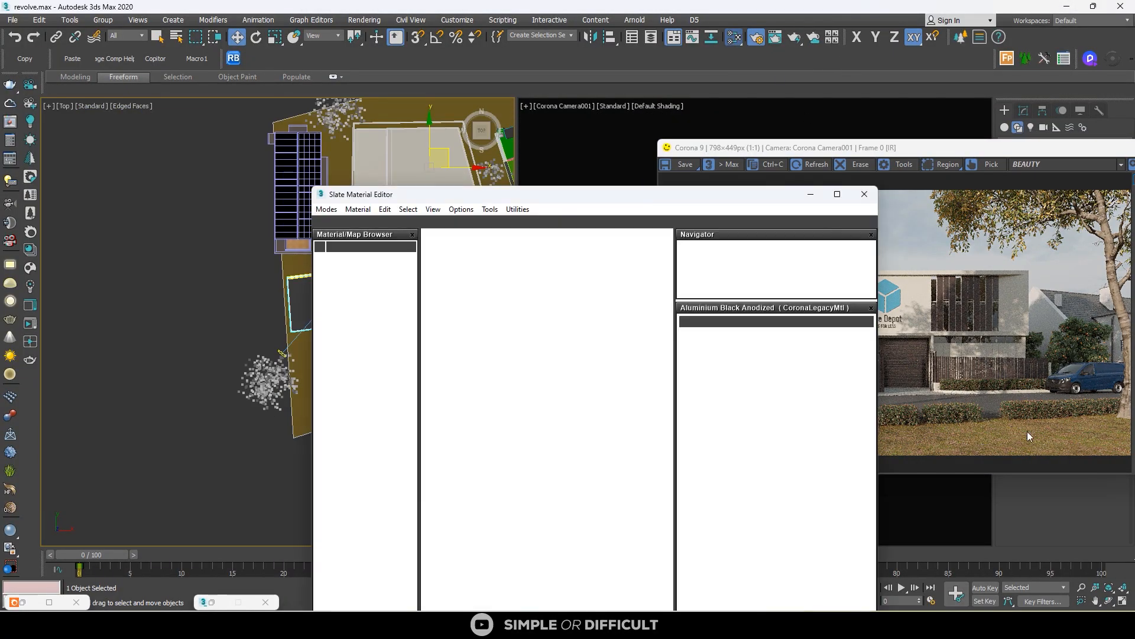
scroll(493, 321, down, 4)
middle_drag(493, 321, 602, 311)
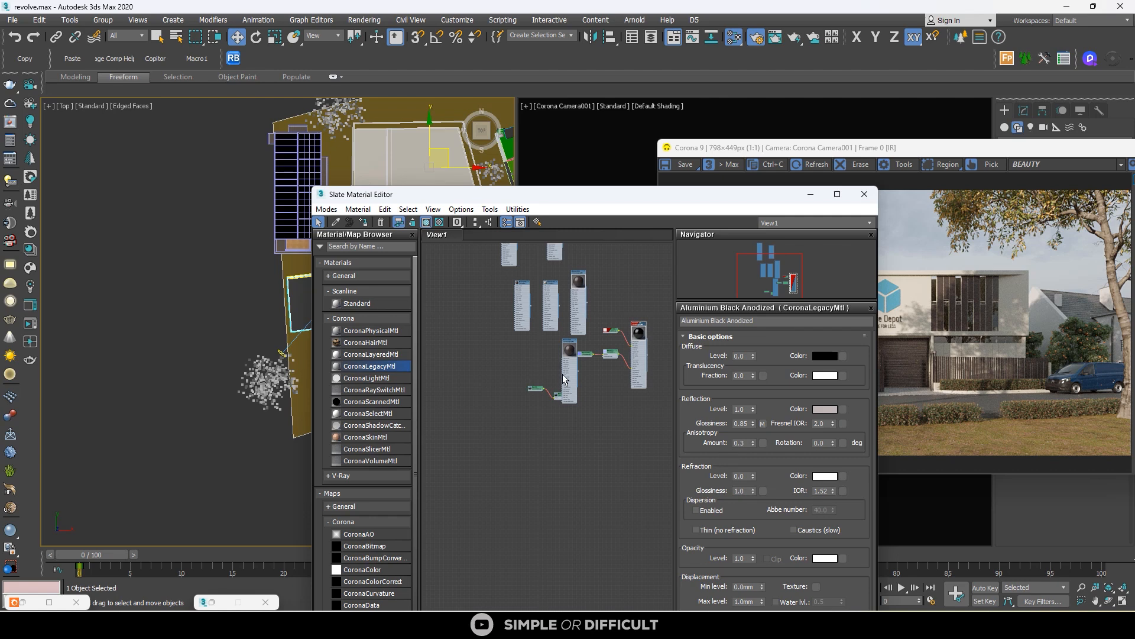
scroll(562, 379, up, 4)
drag(548, 409, 502, 367)
scroll(501, 367, down, 2)
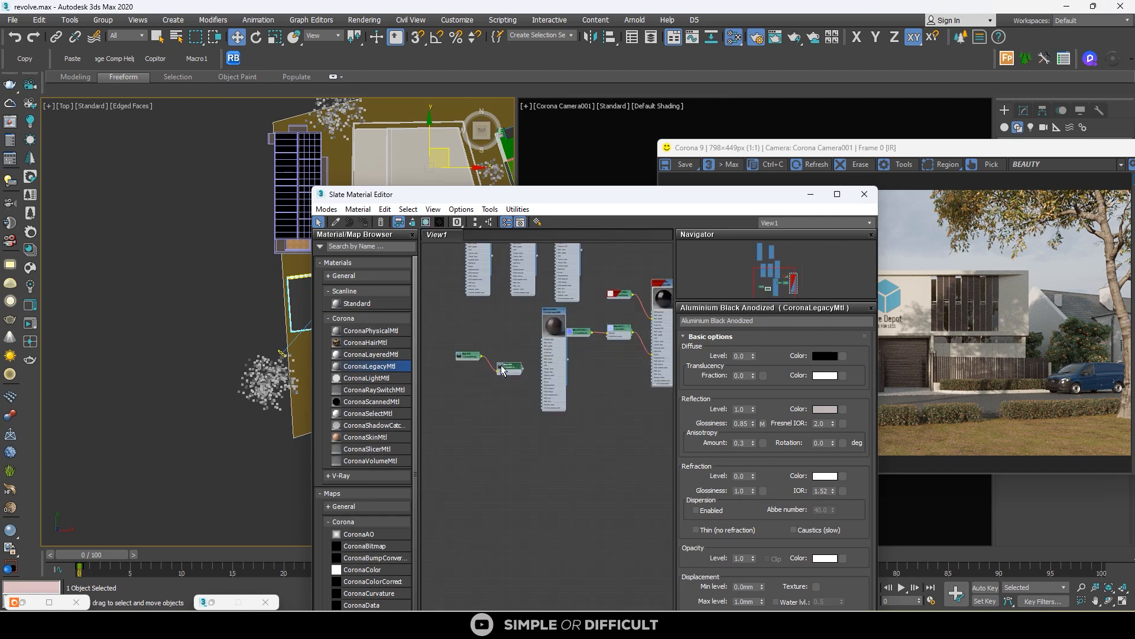
middle_drag(501, 368, 526, 482)
scroll(563, 371, up, 4)
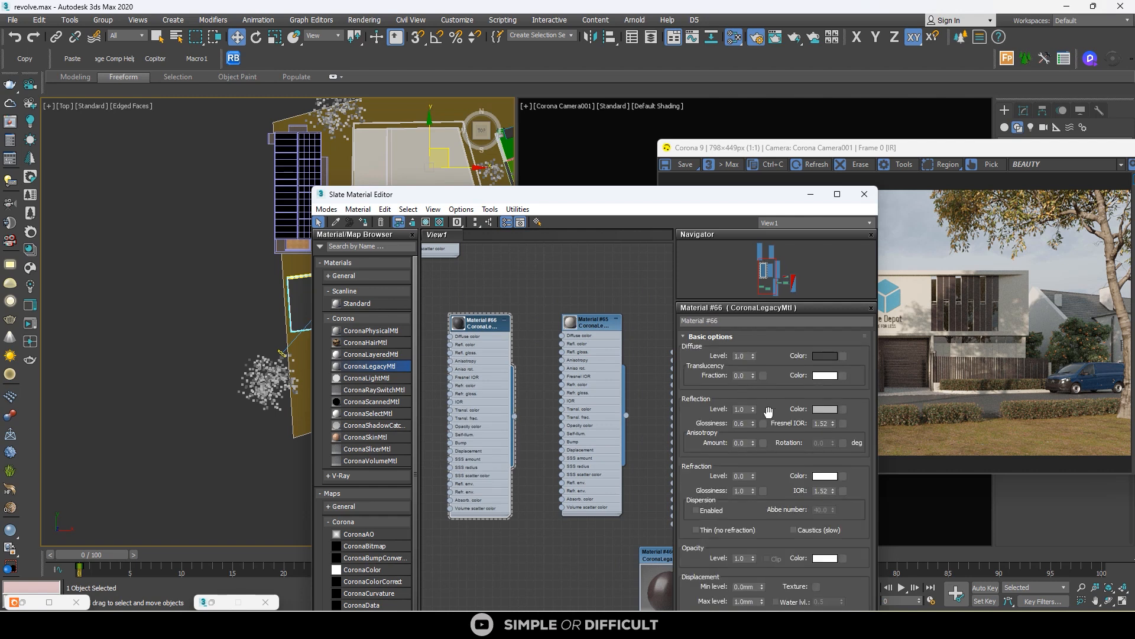
double_click(747, 422)
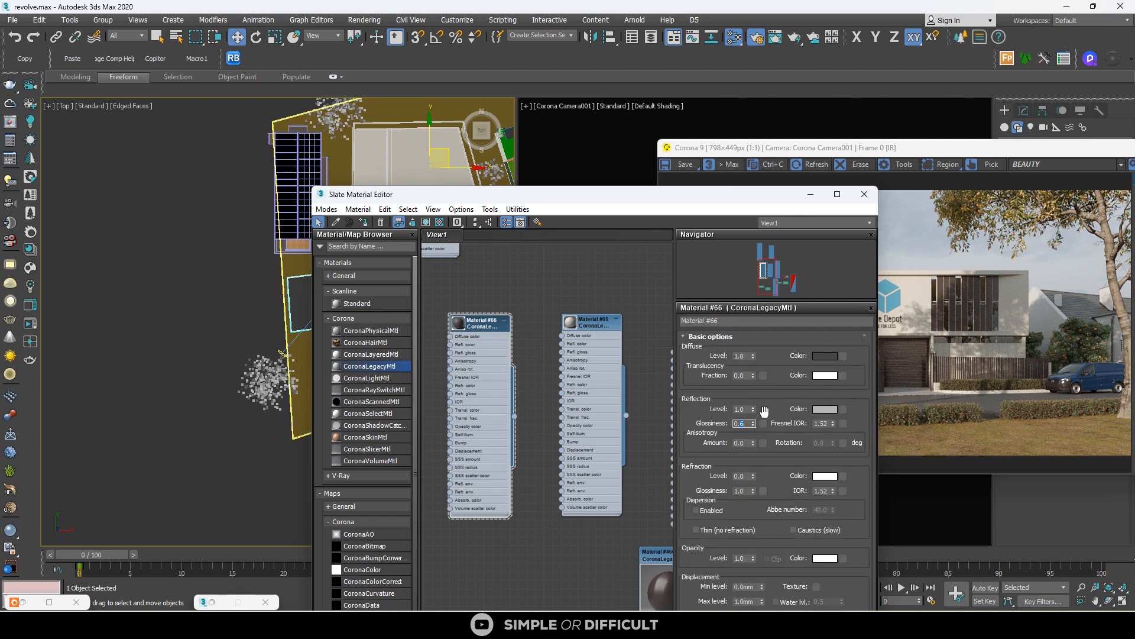
key(Return)
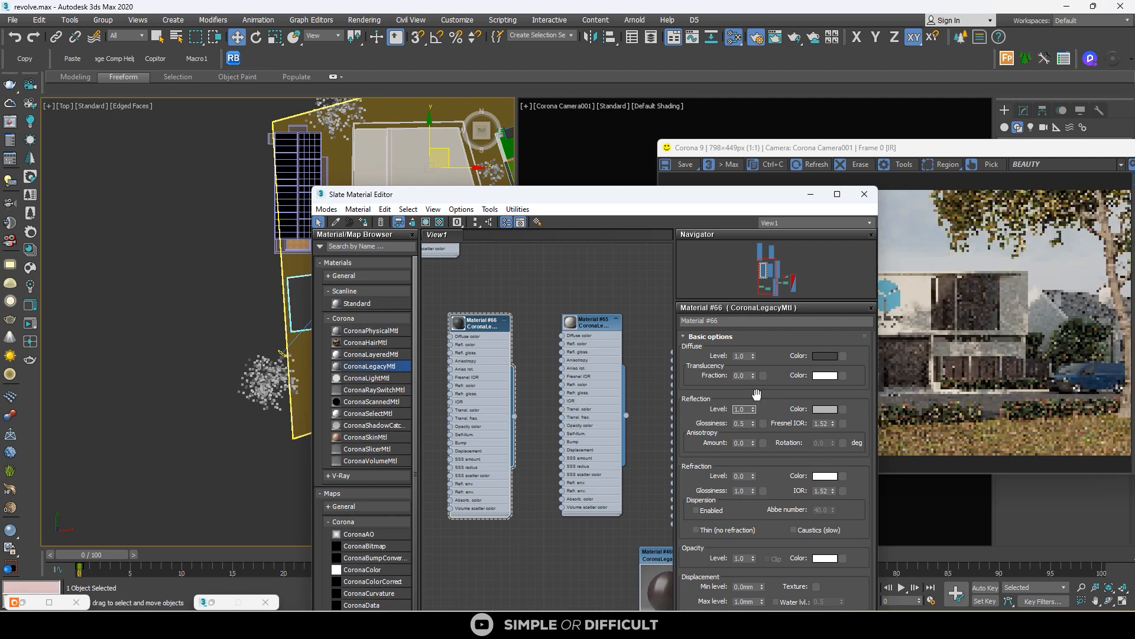
double_click(458, 324)
scroll(478, 343, up, 2)
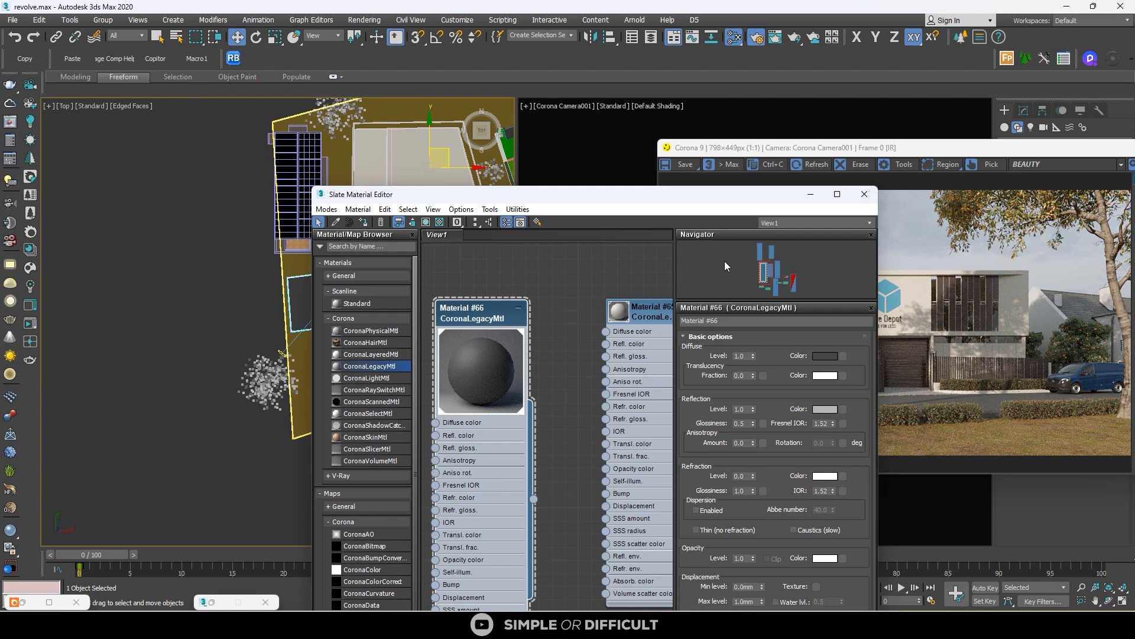
Step: Select the kerb beside the paved driveway and assign it Concrete Plates Dirty from the Concrete category of the Corona Material Library
drag(679, 202, 848, 292)
scroll(411, 208, up, 10)
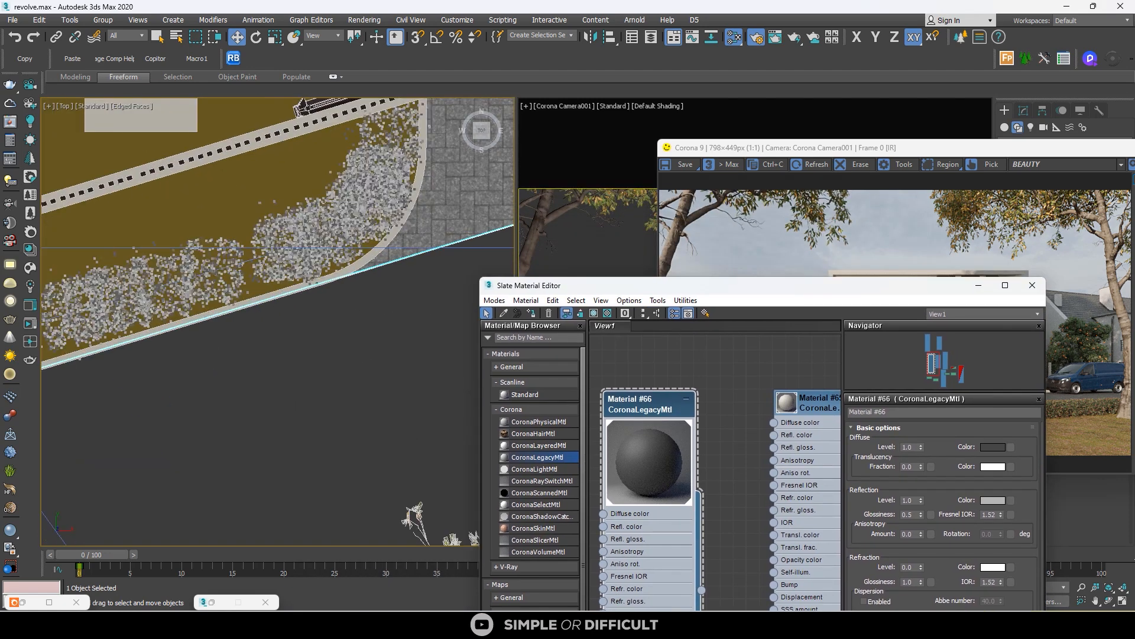
scroll(411, 208, up, 3)
click(1032, 285)
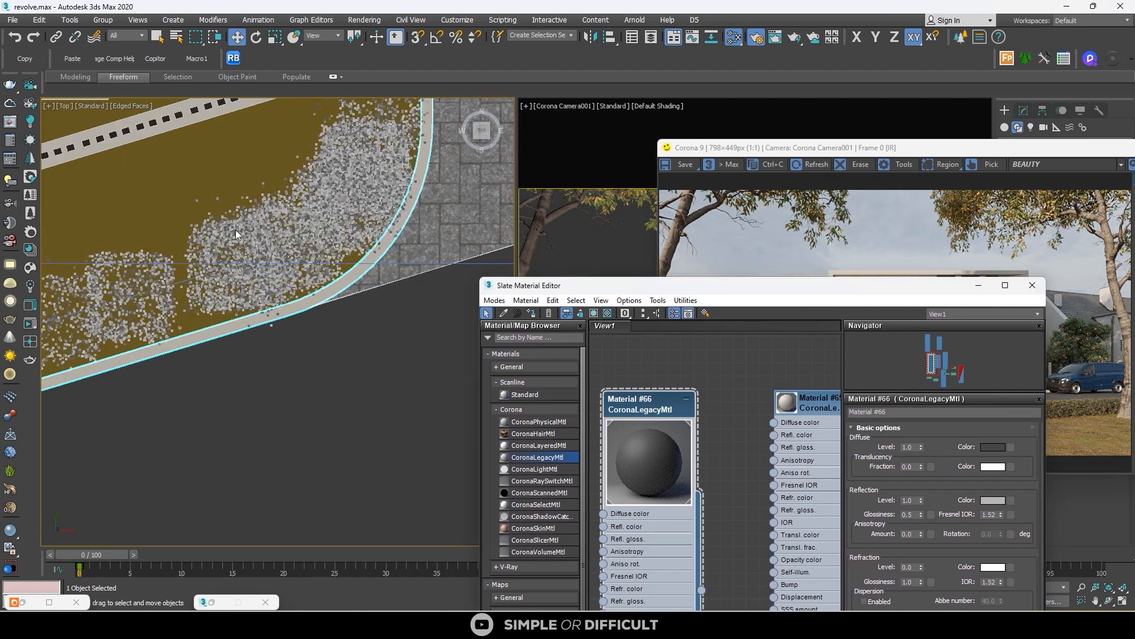
click(31, 249)
drag(132, 99, 463, 113)
click(335, 213)
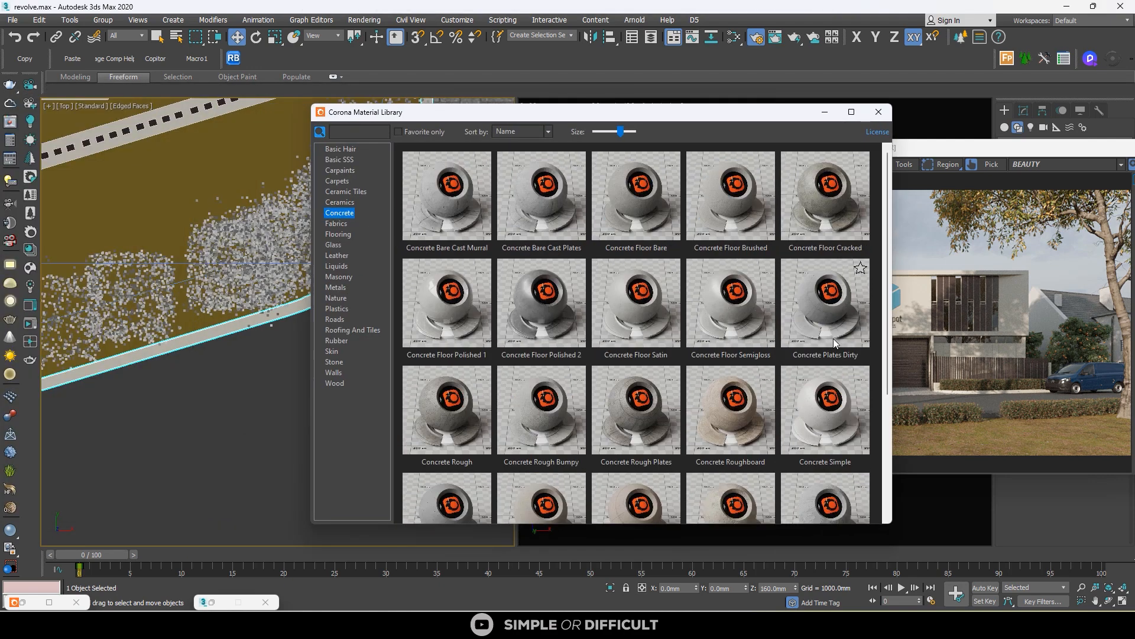
right_click(826, 318)
click(867, 350)
scroll(282, 356, down, 6)
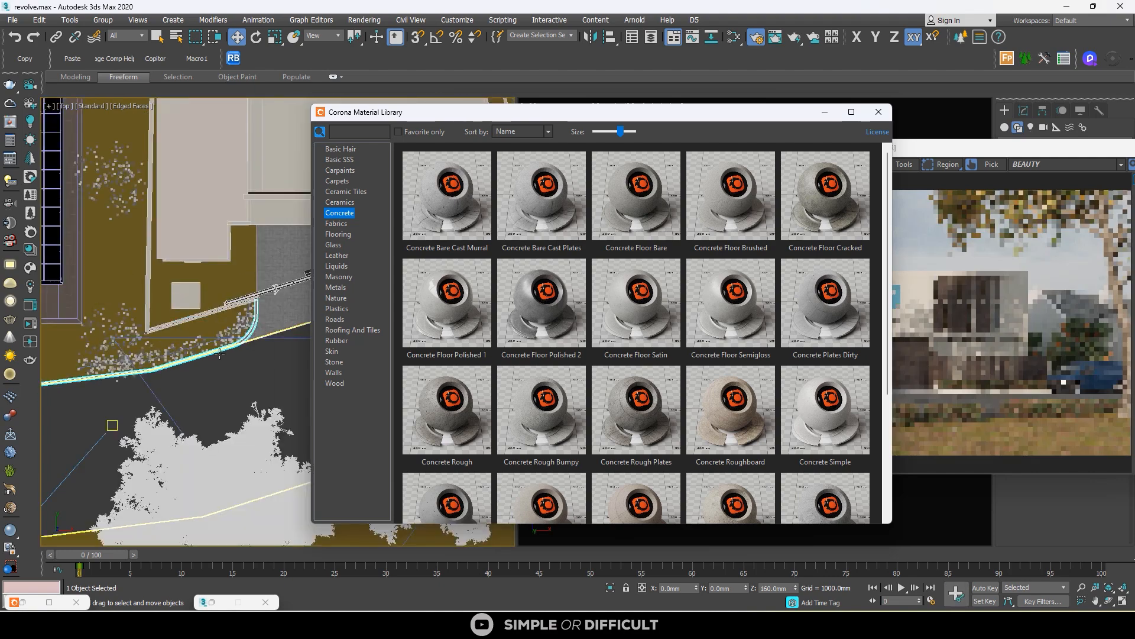
middle_drag(221, 345, 128, 342)
scroll(177, 284, up, 6)
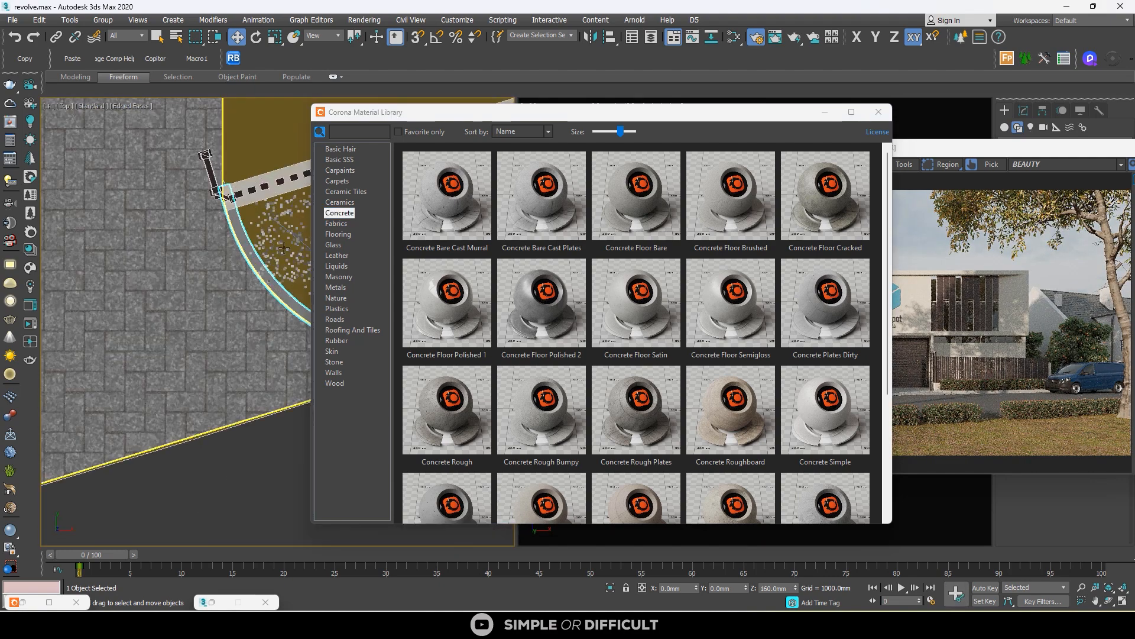
click(879, 112)
Step: Add a UVW Map modifier with Box mapping to the kerb, set length, width and height to 0.005 mm, and inspect it in the render
drag(946, 147, 524, 162)
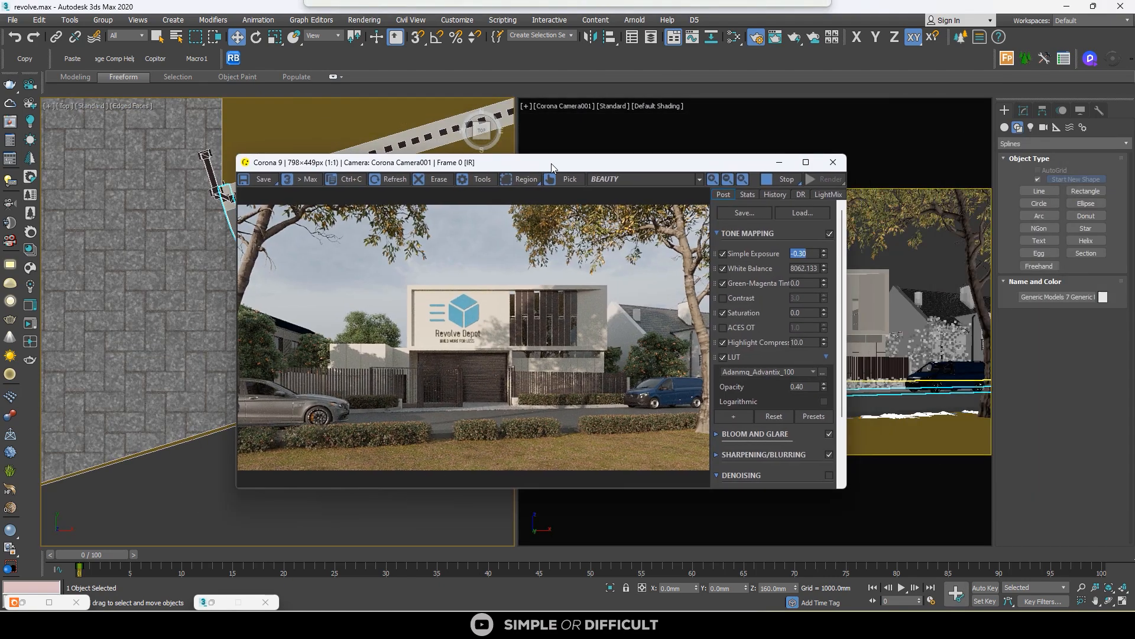
click(1024, 110)
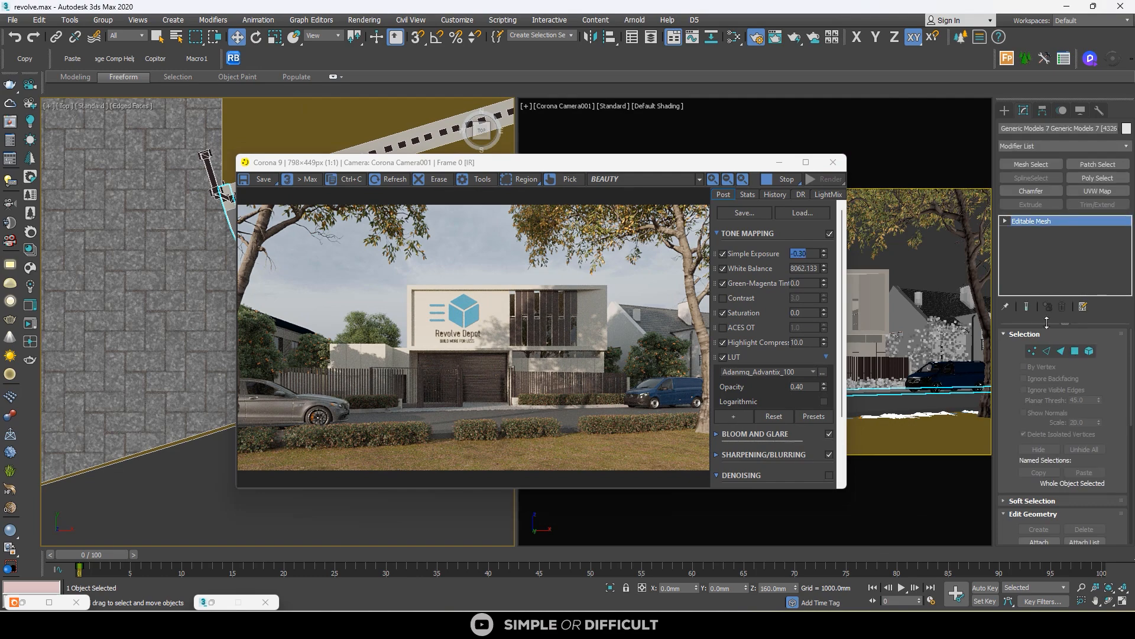
click(1098, 191)
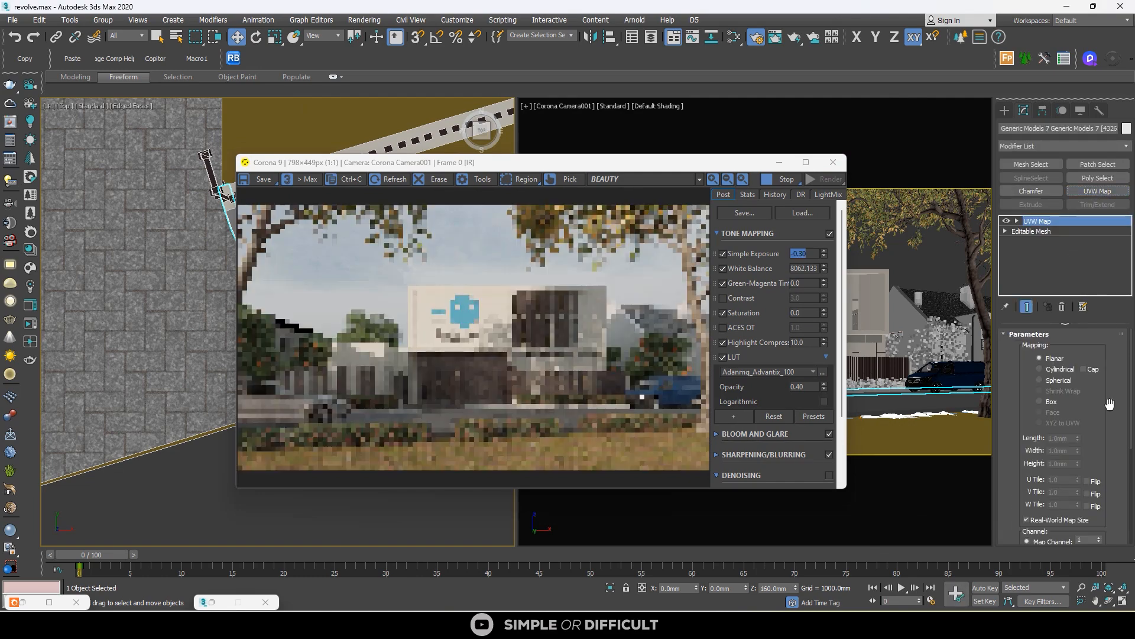
double_click(1059, 438)
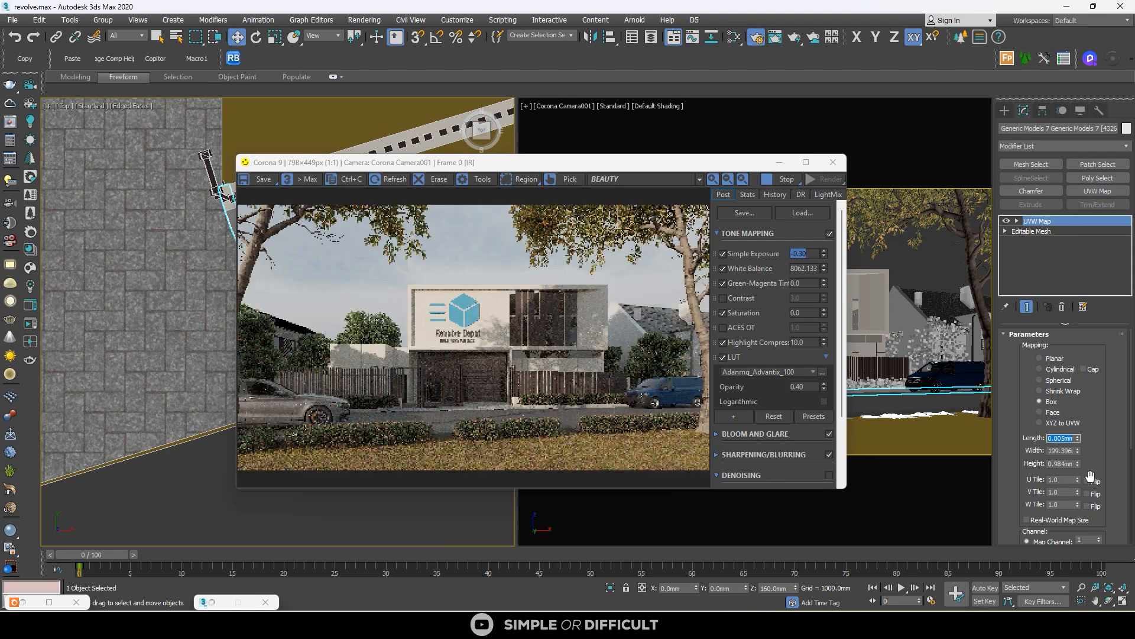
double_click(1065, 450)
text(0.005)
key(Return)
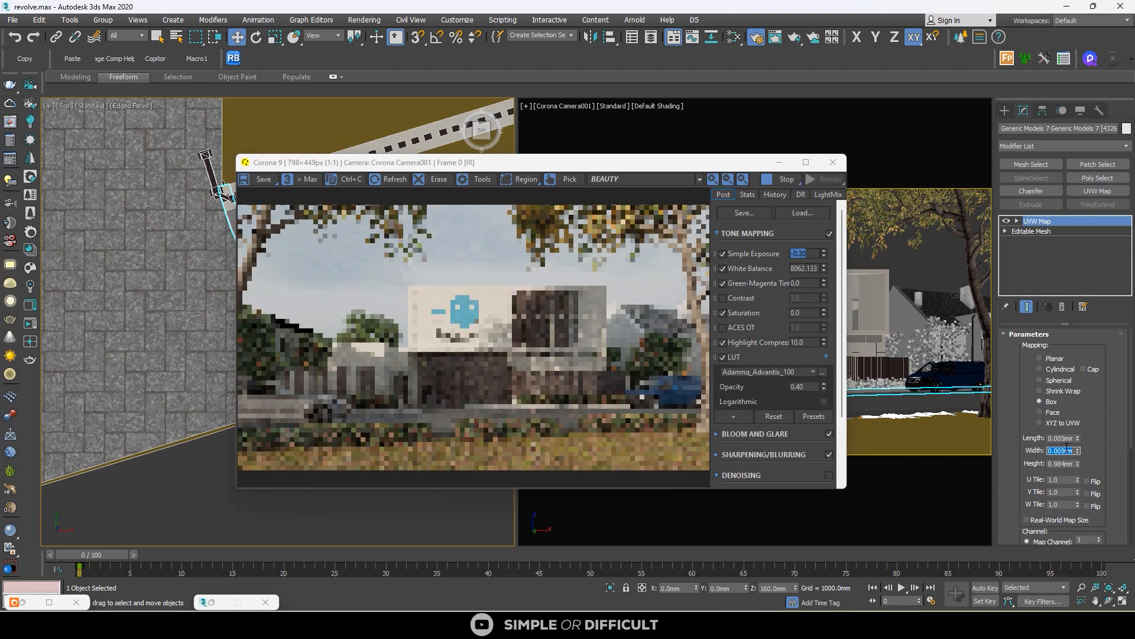
double_click(1065, 463)
text(0.005)
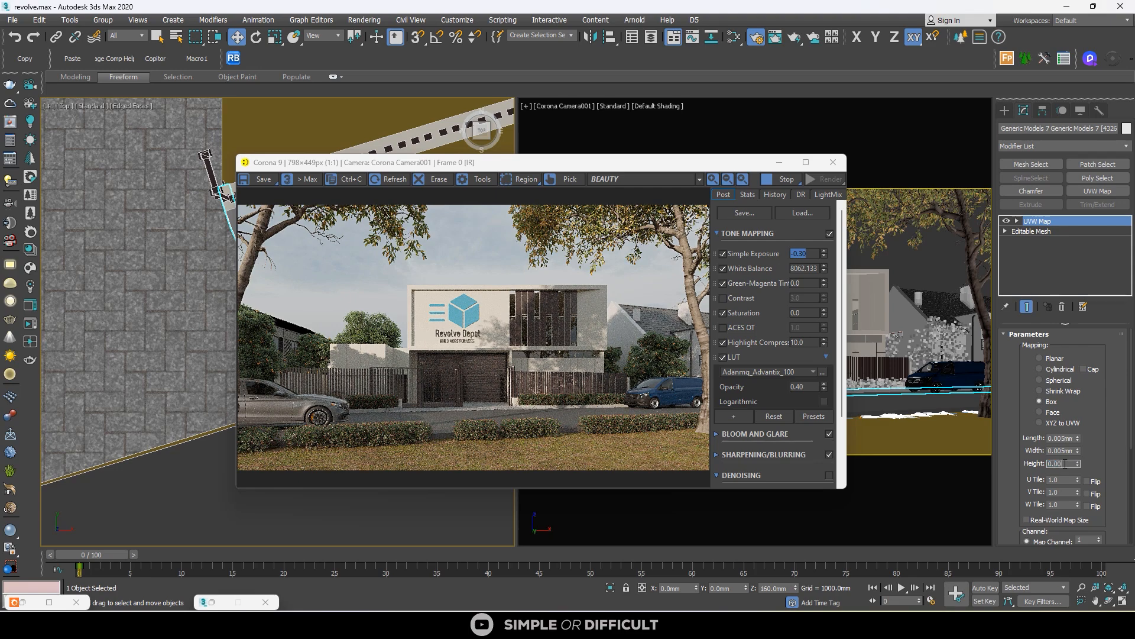
key(Return)
scroll(533, 414, up, 4)
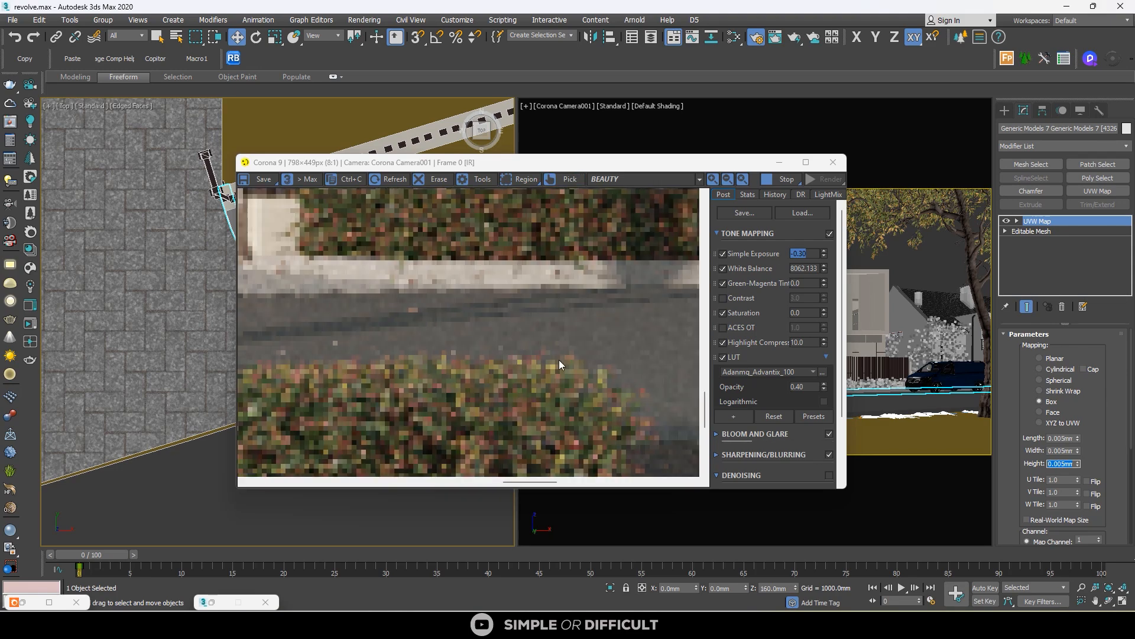
scroll(556, 323, down, 4)
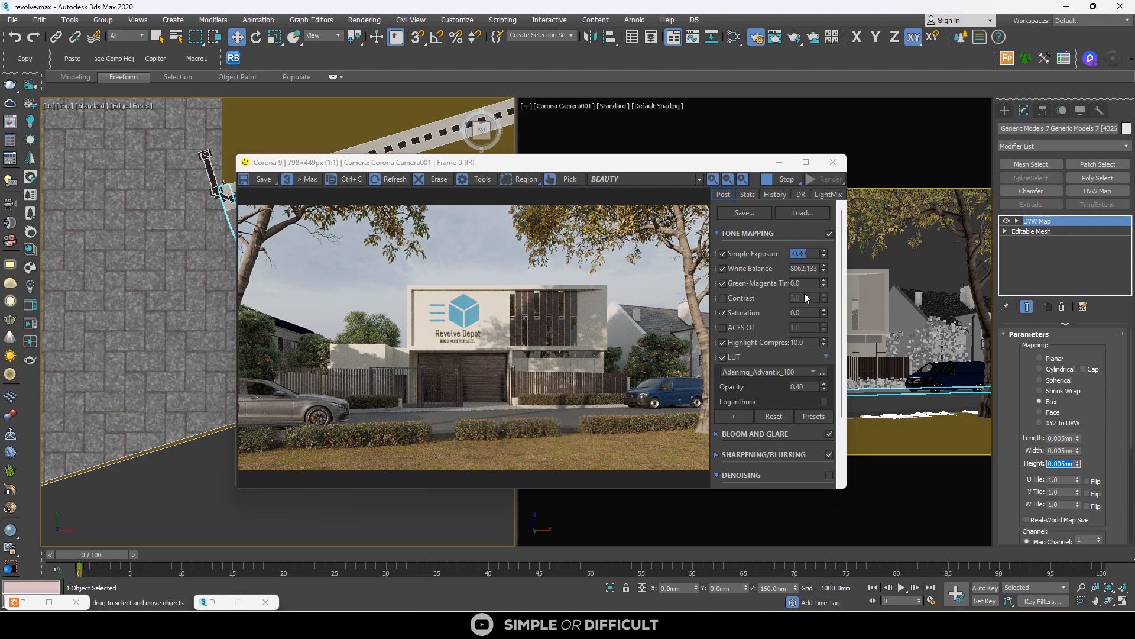
Step: Enable Contrast in the render's tone mapping at 2.0 and set Simple Exposure to 1.0
click(724, 298)
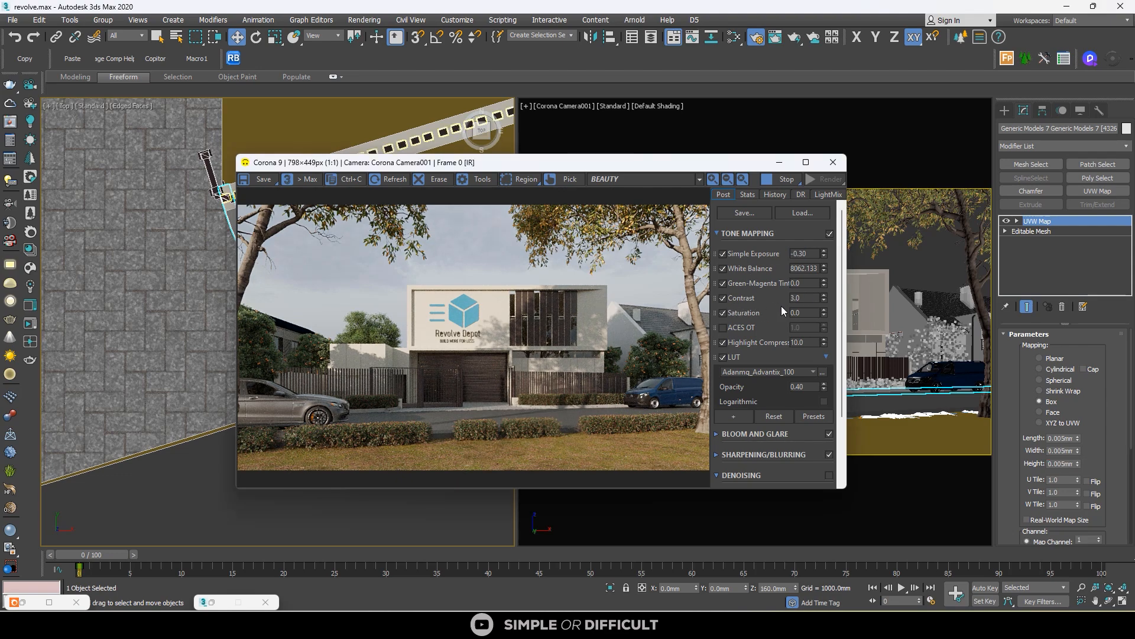
click(805, 162)
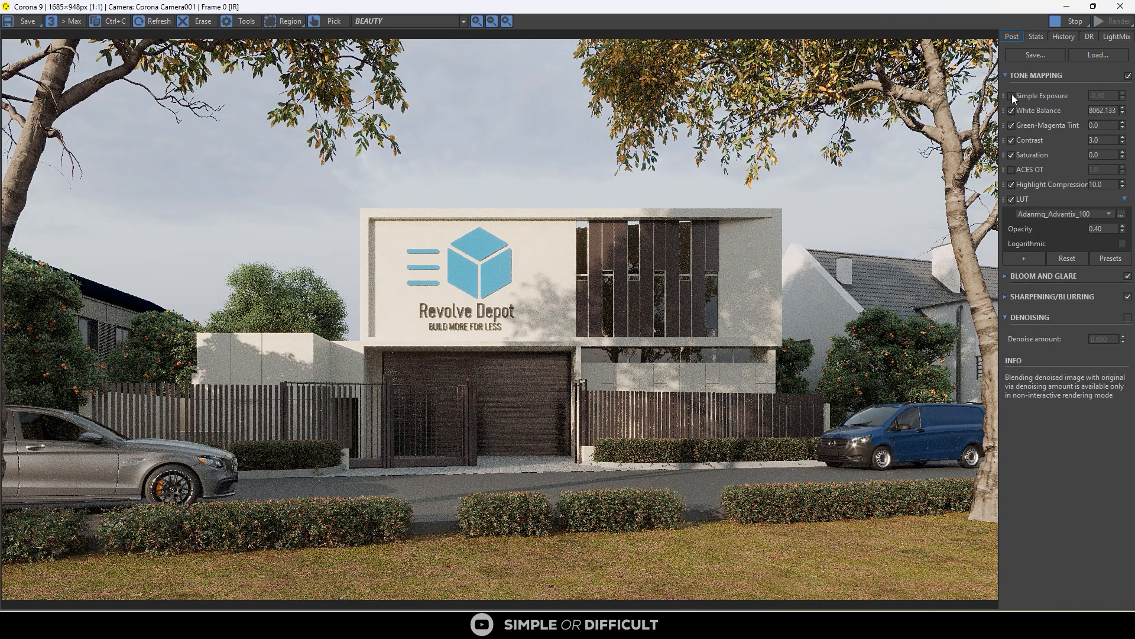
double_click(1097, 140)
key(Return)
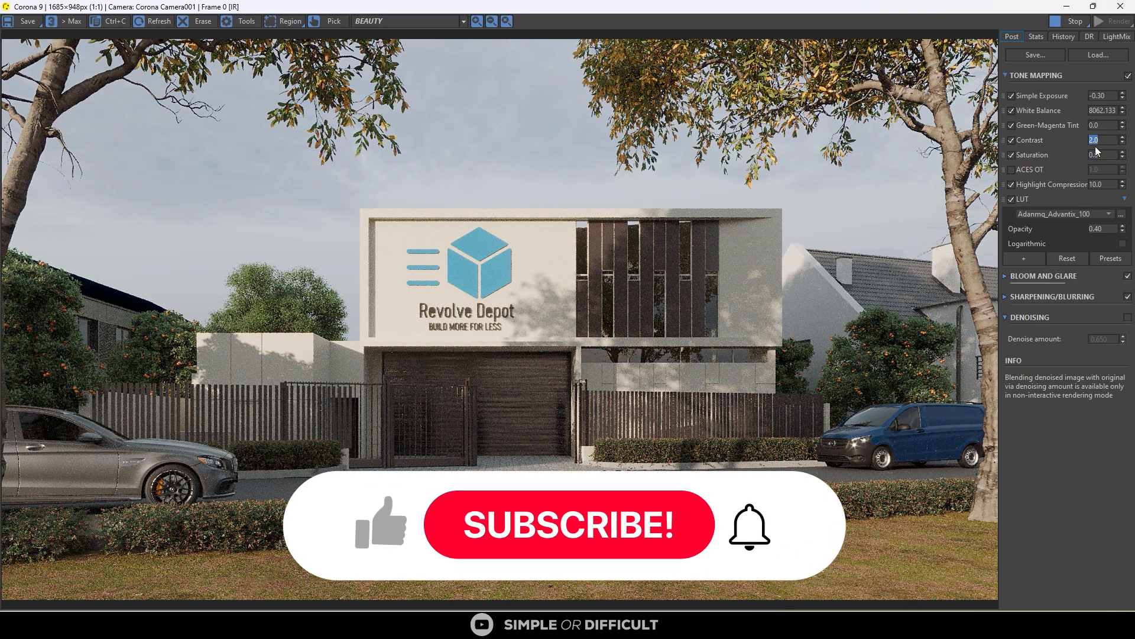
double_click(1103, 96)
text(1)
key(Return)
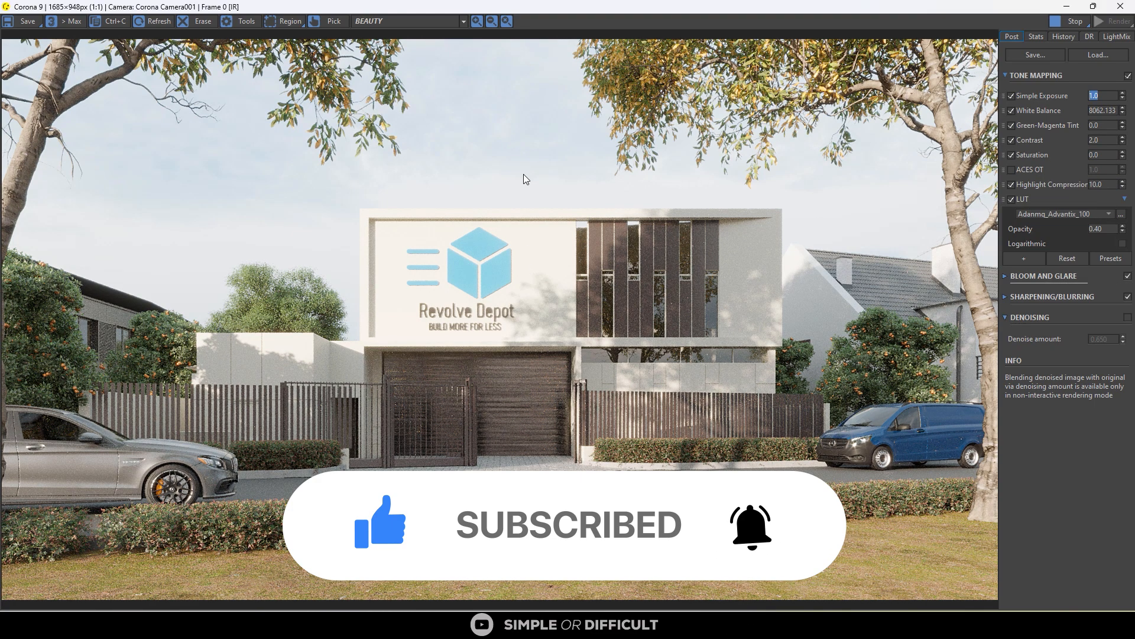
Step: Select the sky HDRI's CoronaColorCorrect map in the material editor, set its linear exposure to 0, and place editor and render side by side
drag(624, 6, 441, 175)
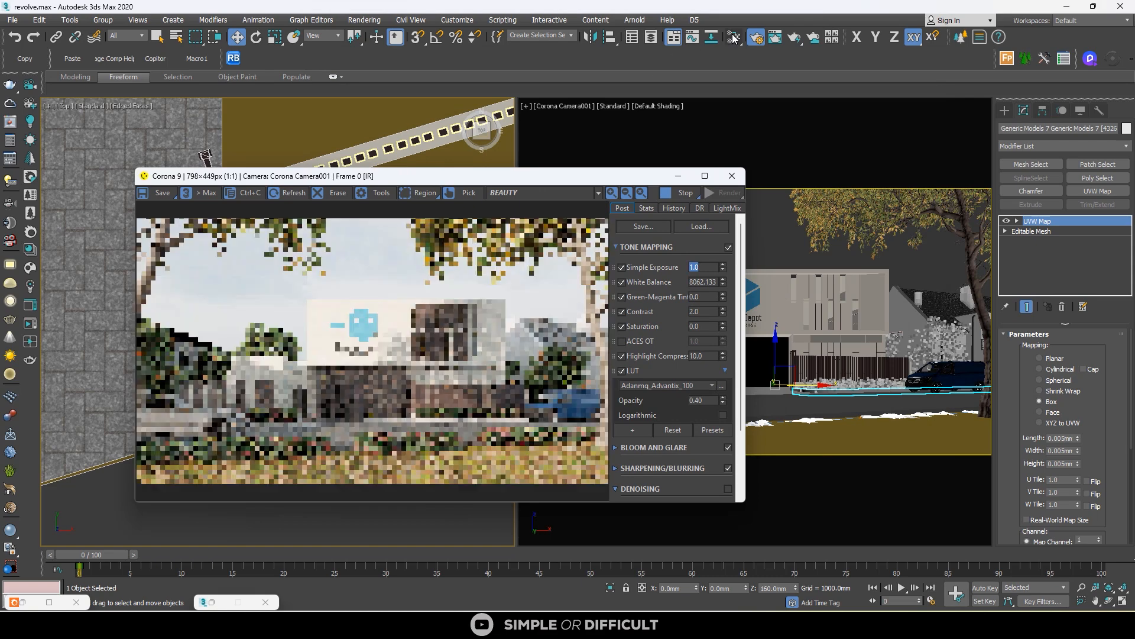
key(m)
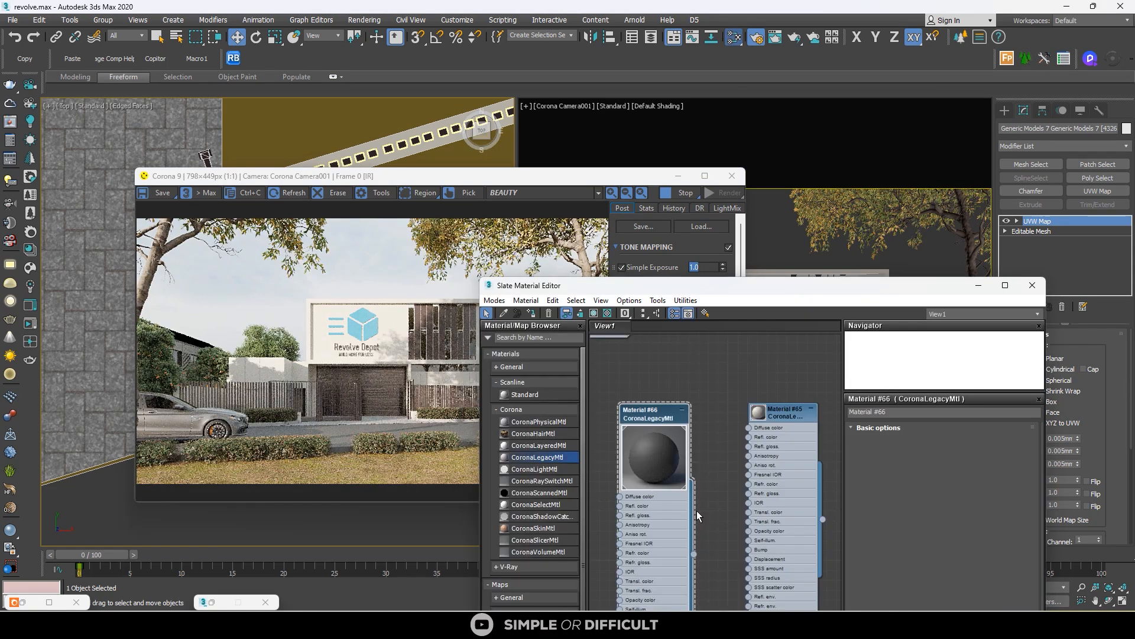
scroll(711, 419, down, 7)
scroll(771, 536, up, 5)
double_click(663, 477)
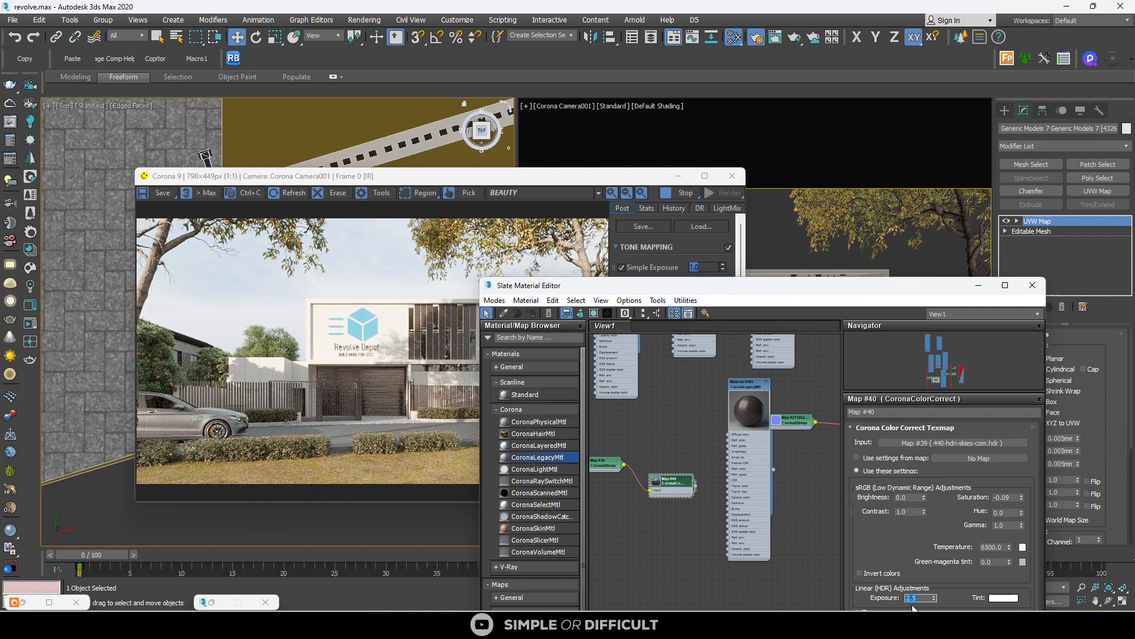
text(0)
key(Return)
drag(766, 289, 884, 86)
drag(395, 184, 378, 177)
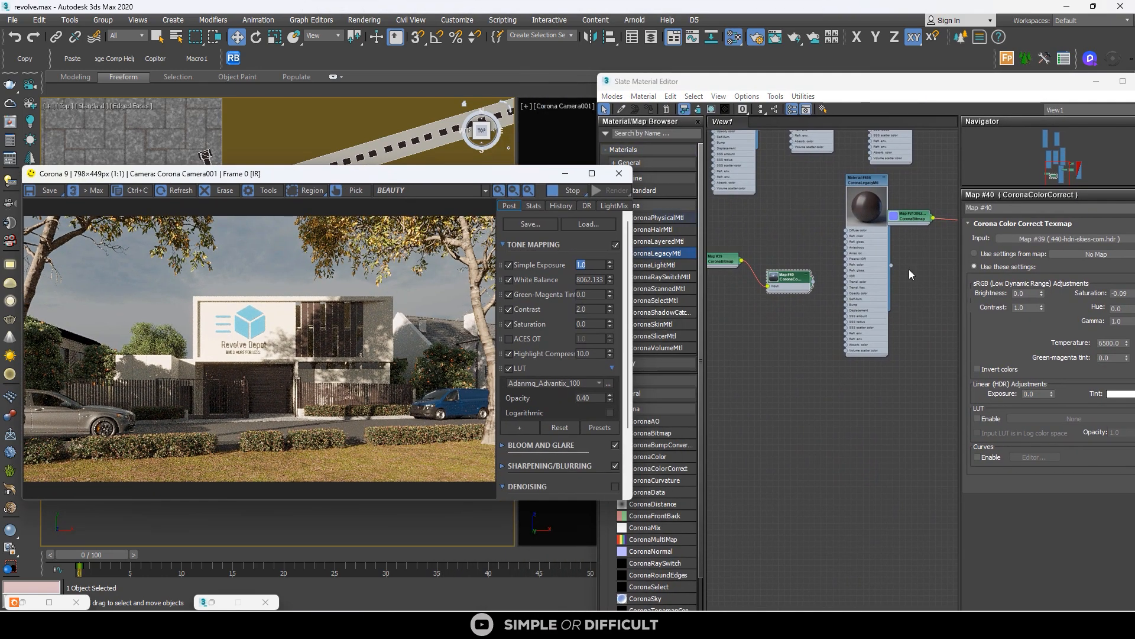
Step: Raise the linear exposure of the sky's CoronaColorCorrect map to 1.0 and finally to 1.5
double_click(1040, 394)
text(1)
key(Return)
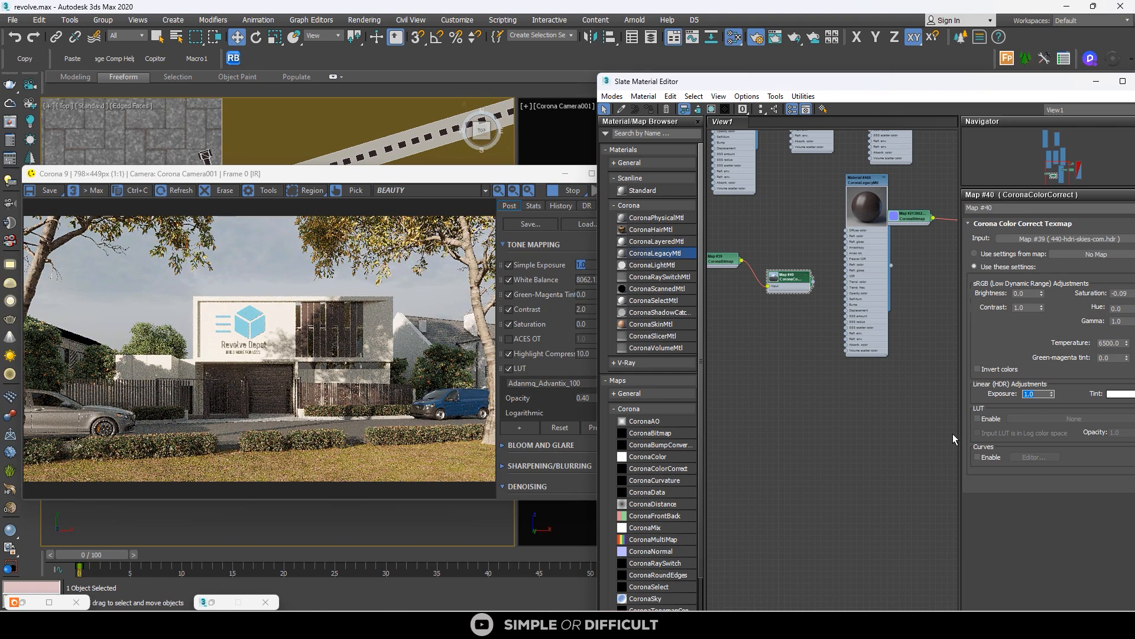
key(Return)
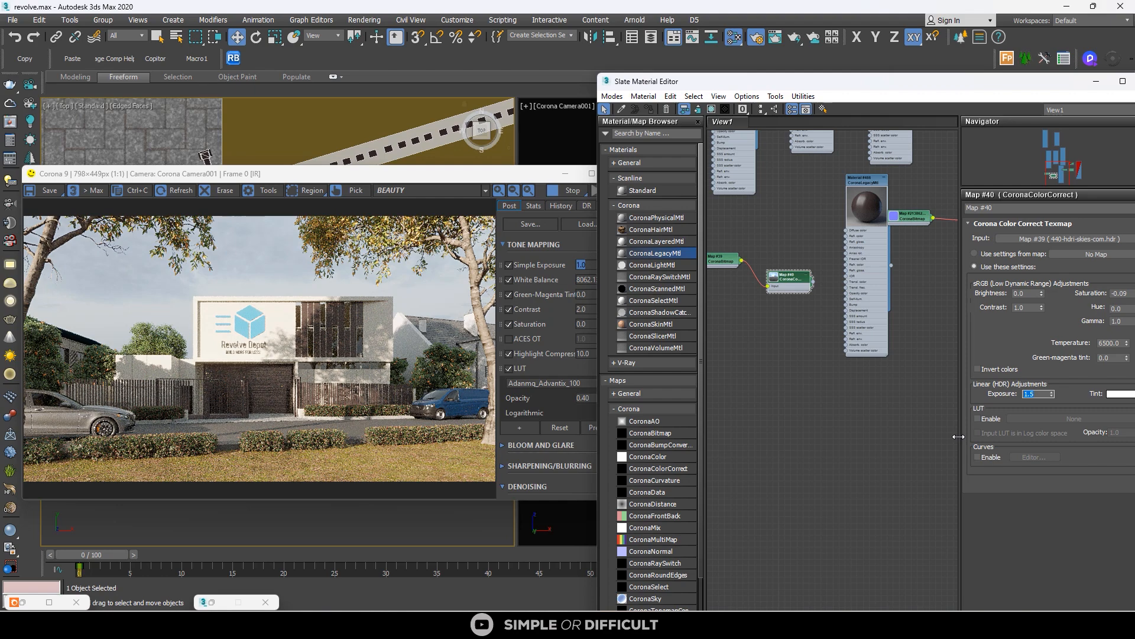
Step: Move the isolated tree from the site's edge toward the road in the top view, then raise it vertically in an orbited orthographic view
double_click(566, 176)
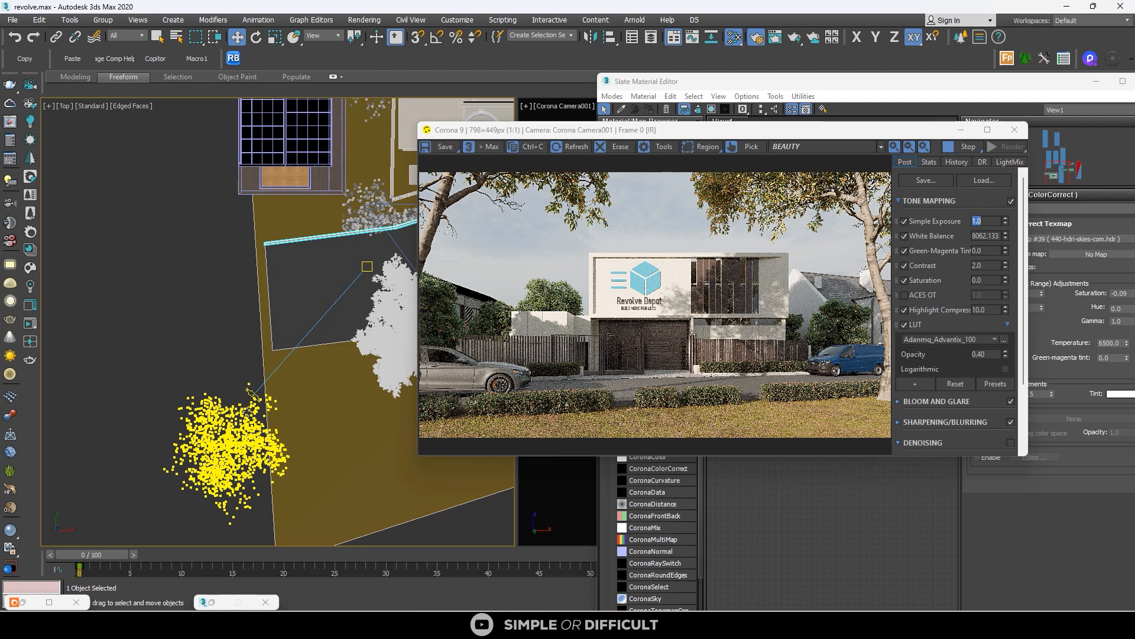
click(183, 448)
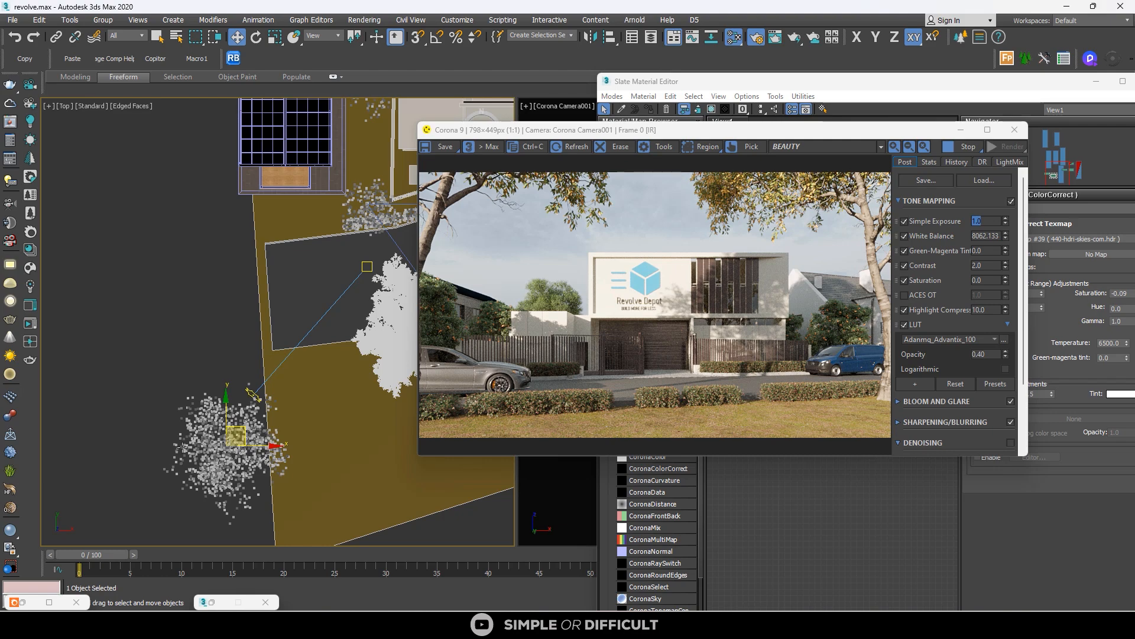
drag(244, 433, 312, 318)
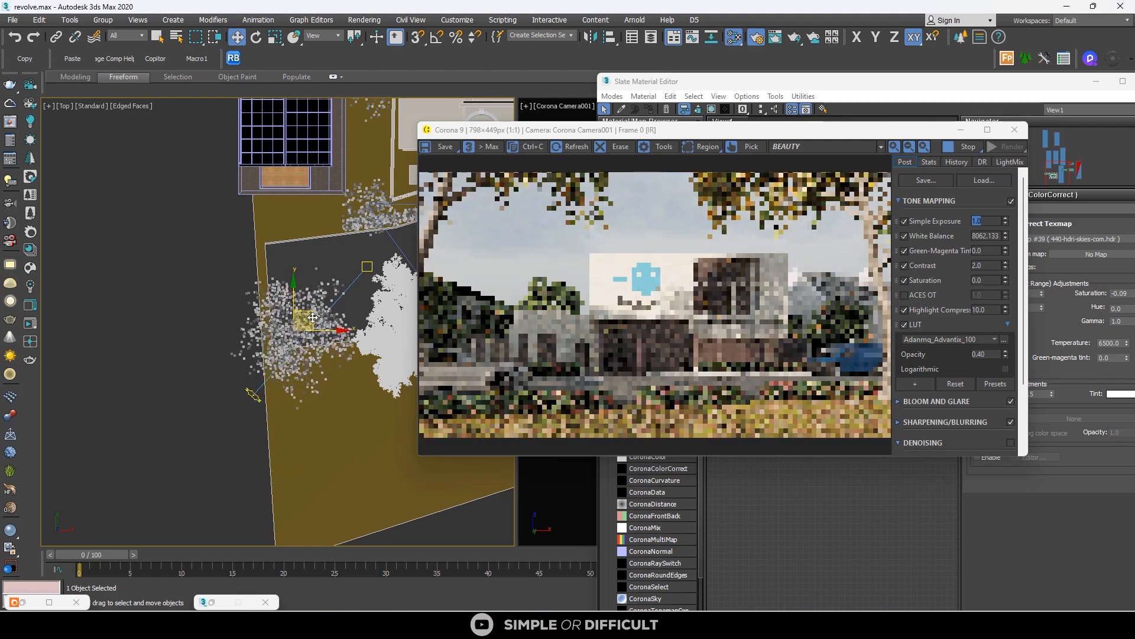
alt+middle_drag(307, 335, 295, 370)
drag(295, 370, 282, 288)
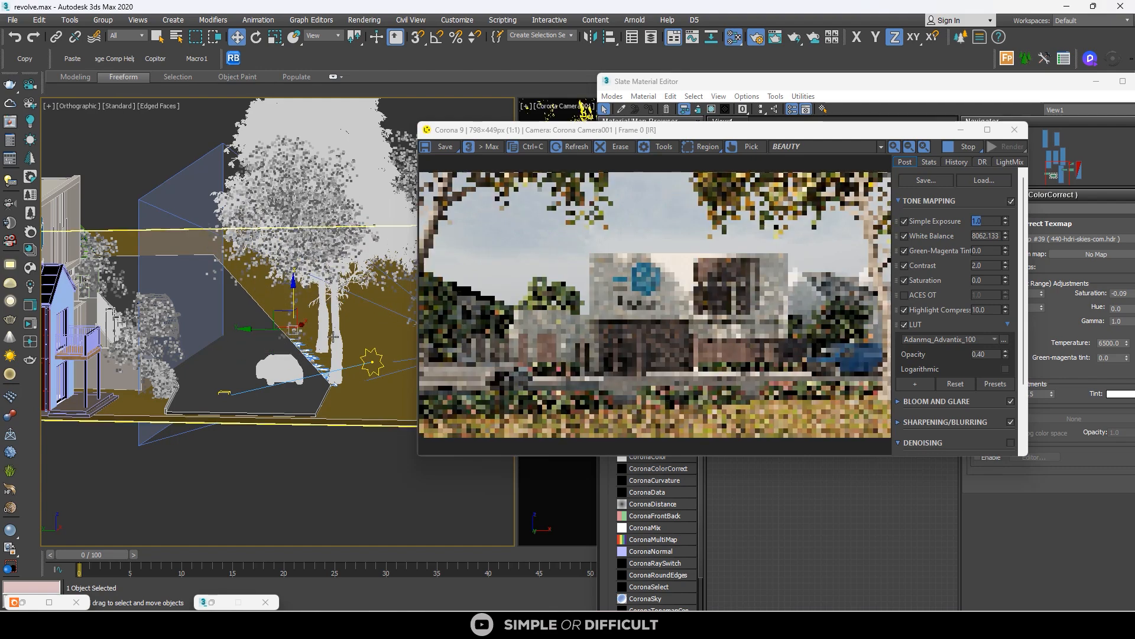
Step: Shift the isolated roadside tree slightly along the X axis, then place one copy of it behind the main building
scroll(336, 336, down, 4)
alt+middle_drag(352, 361, 322, 376)
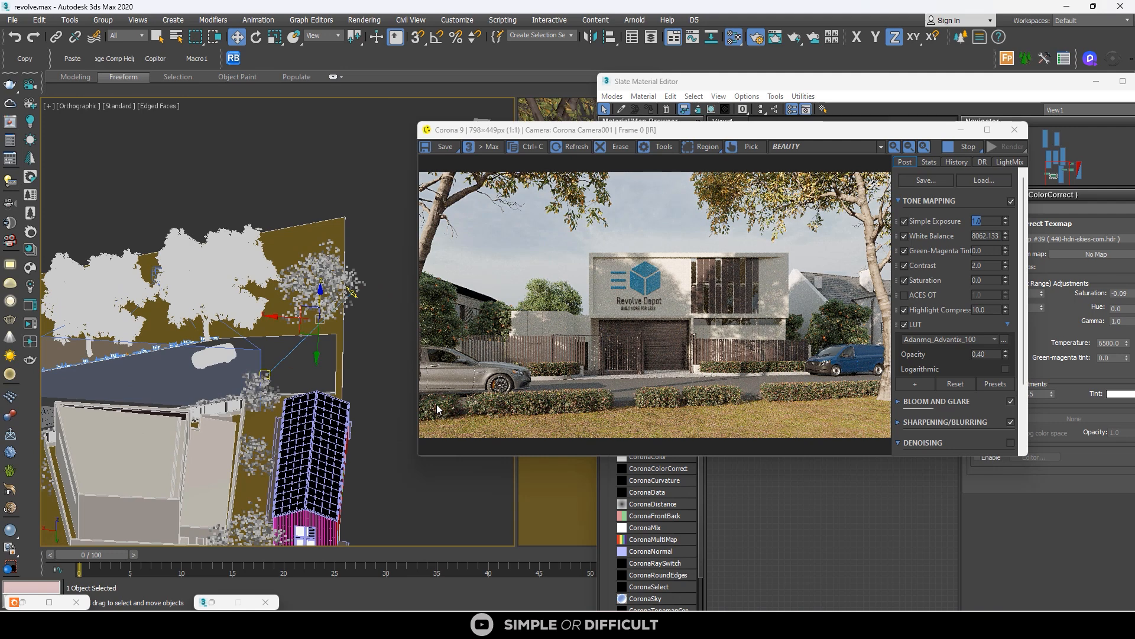
drag(278, 318, 265, 318)
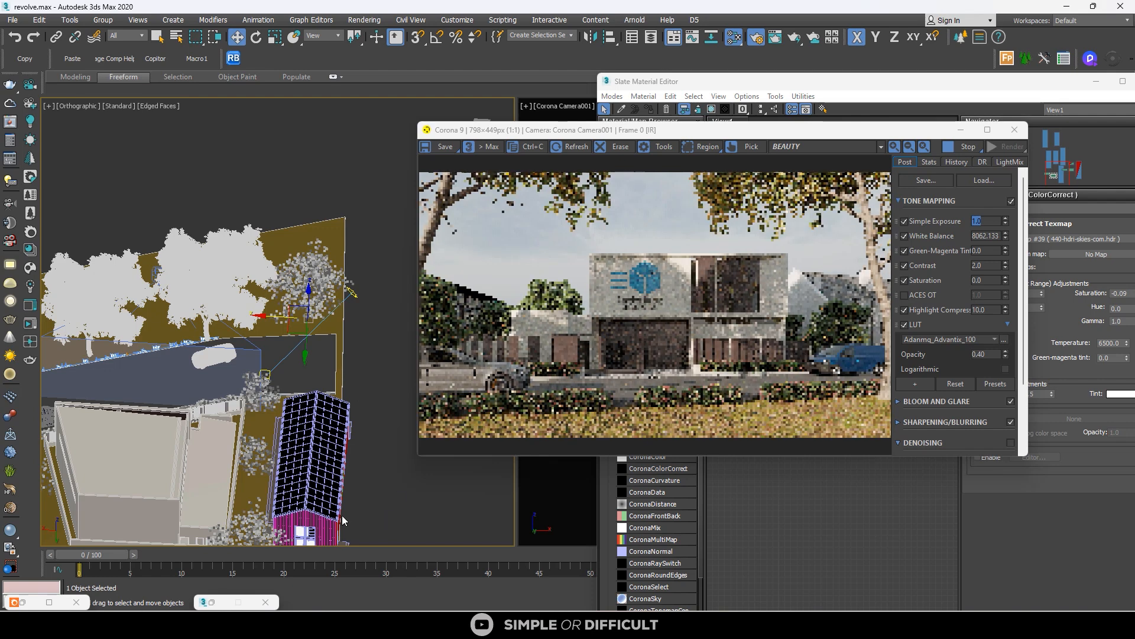
alt+middle_drag(268, 383, 270, 370)
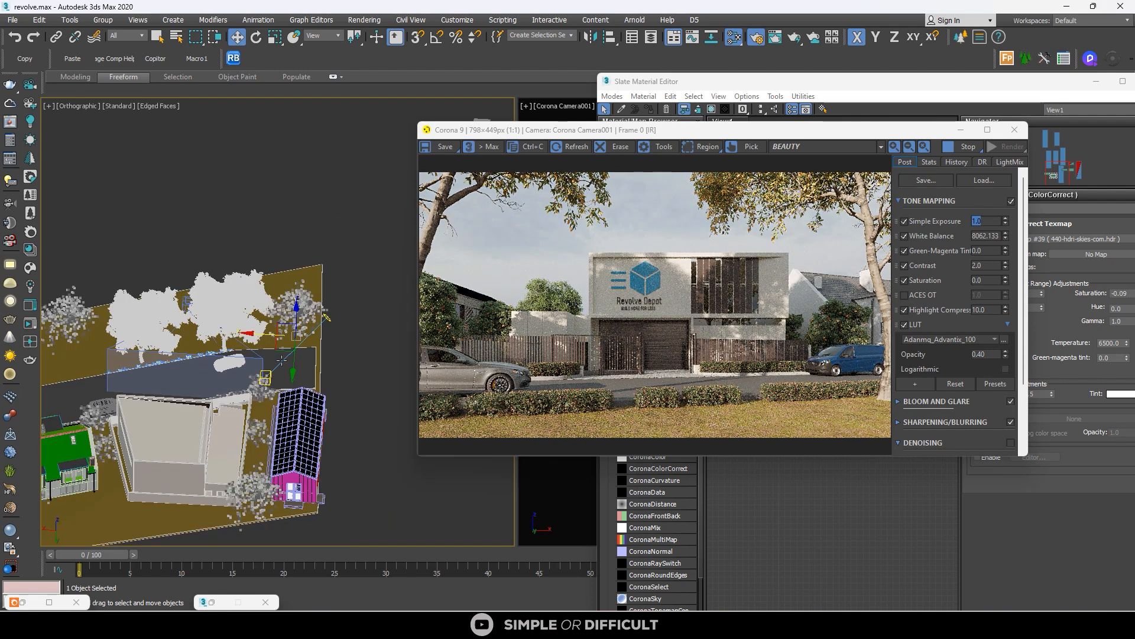
shift+drag(258, 412, 162, 503)
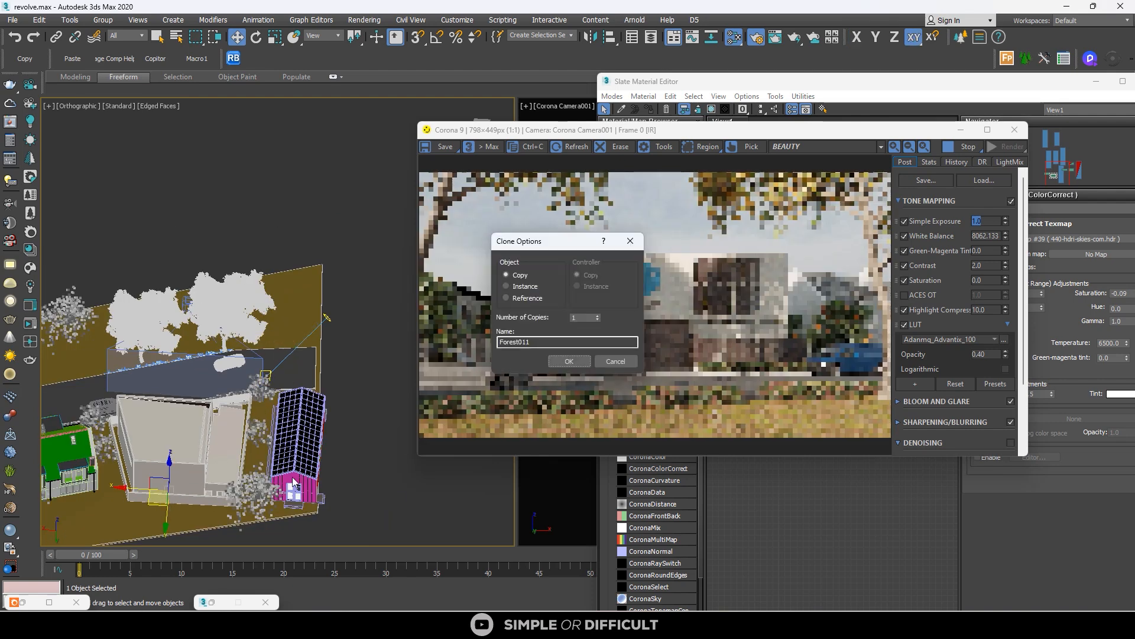
click(568, 360)
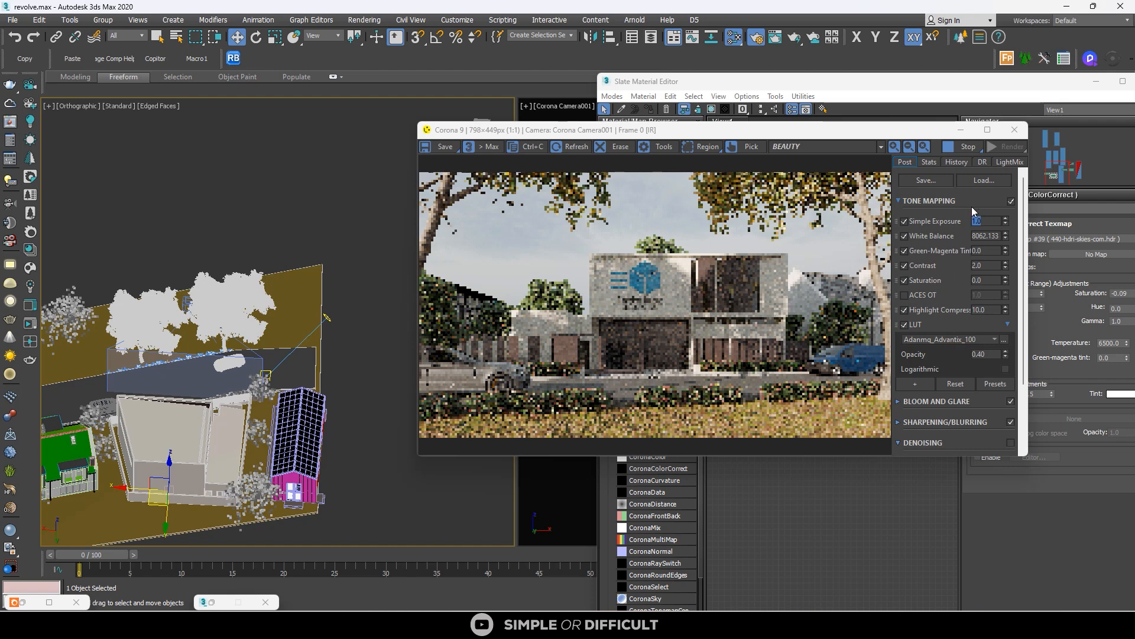
Step: Make one more copy of the tree behind the main building and position it behind the green-roofed house
scroll(633, 259, up, 1)
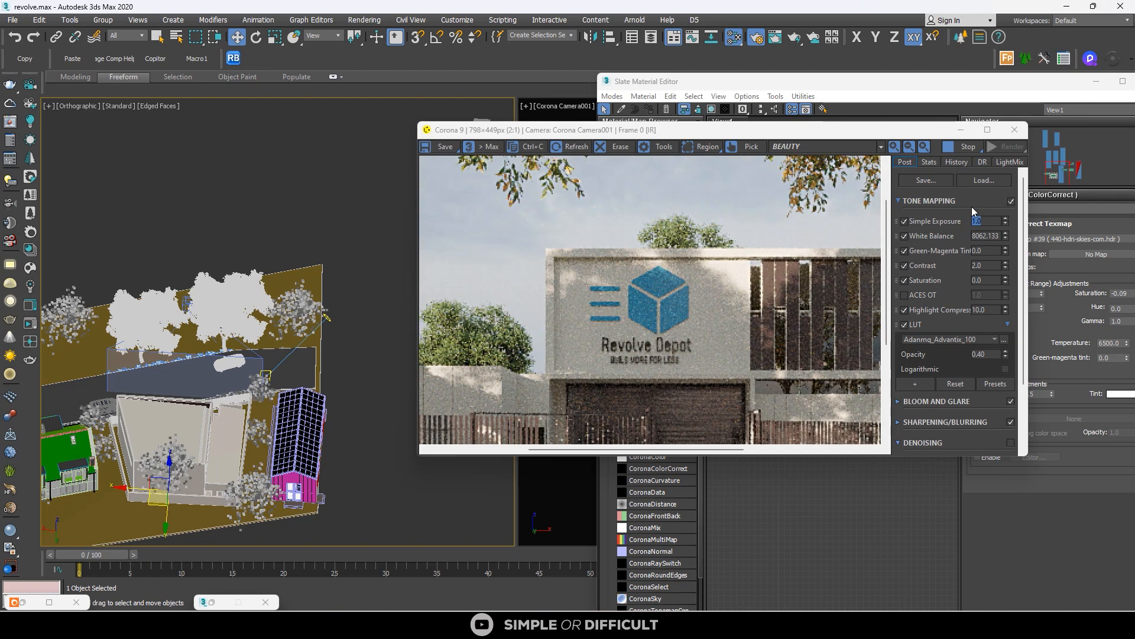
scroll(594, 321, down, 1)
scroll(859, 325, up, 1)
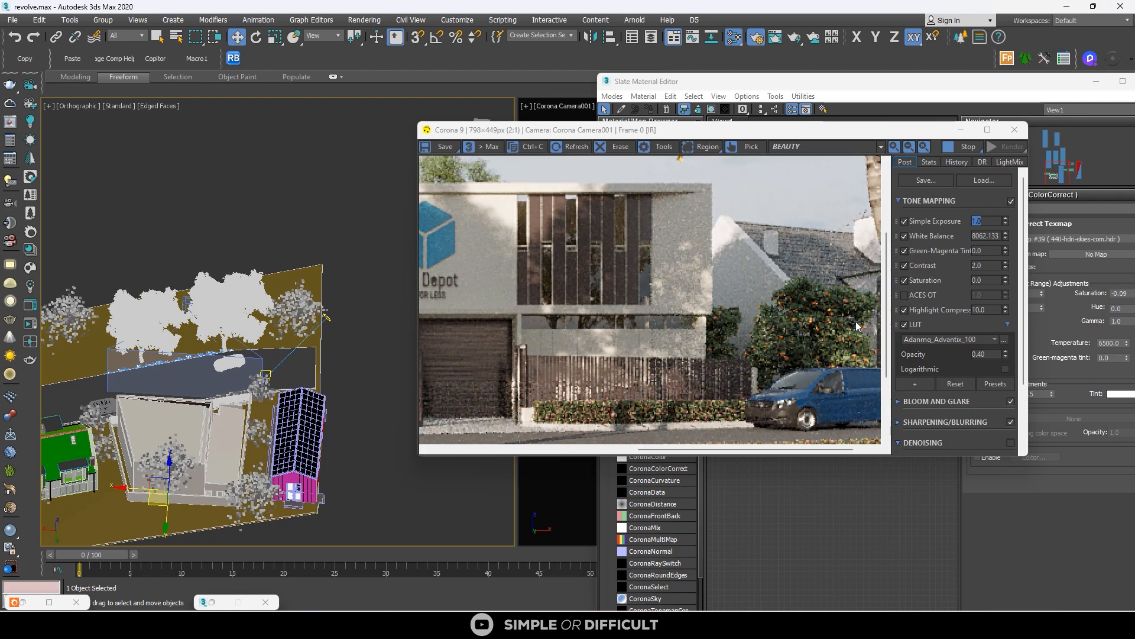
scroll(858, 326, down, 1)
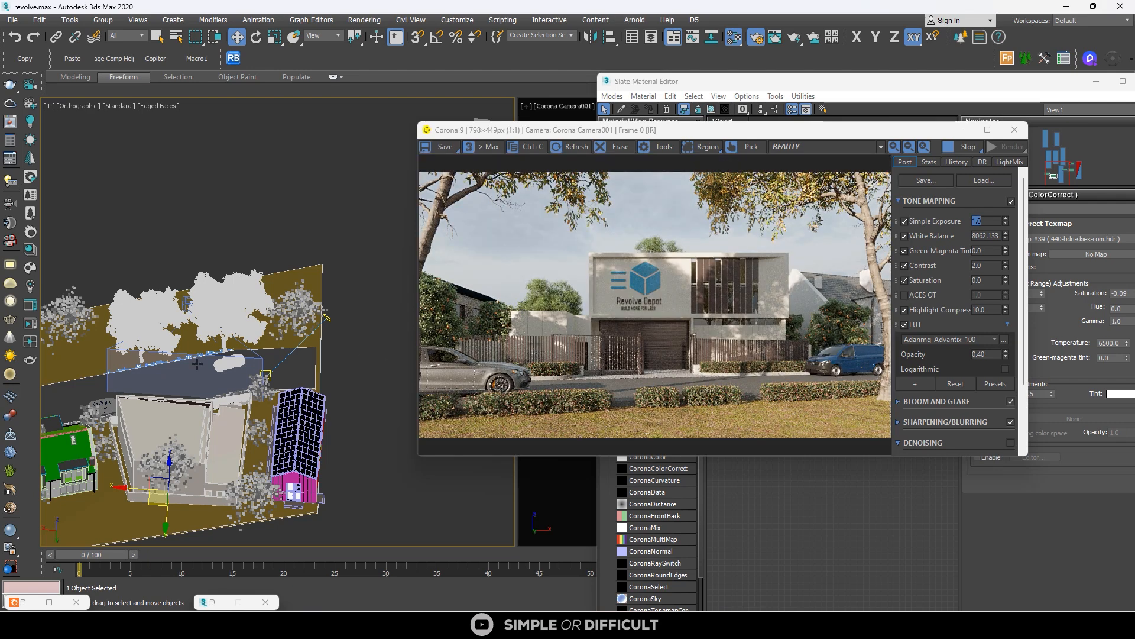
scroll(251, 449, down, 3)
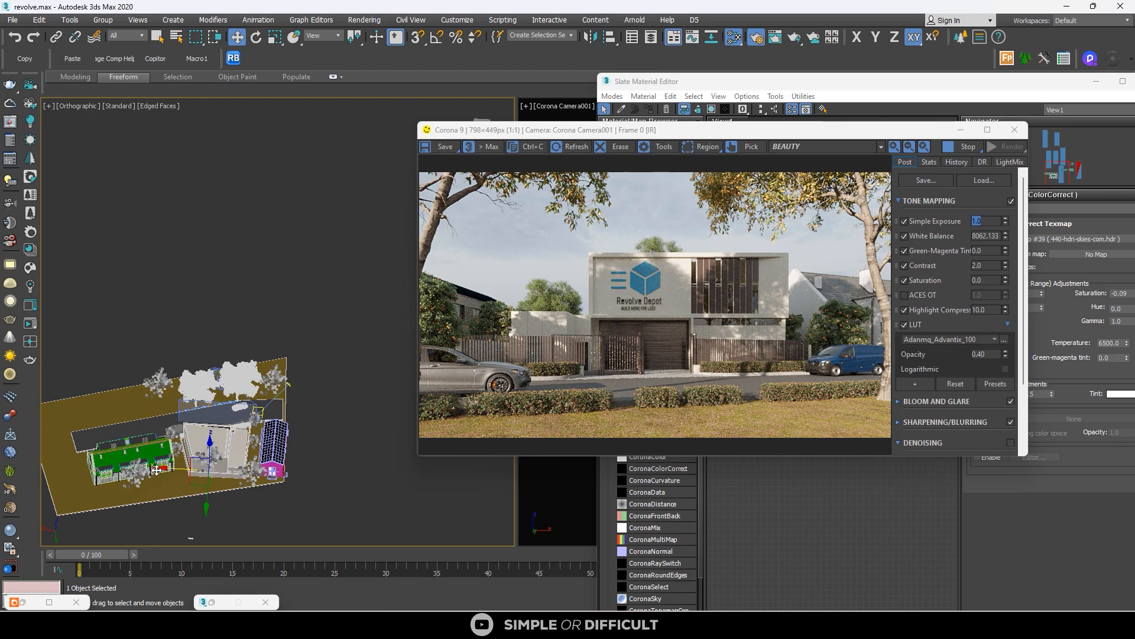
shift+drag(155, 470, 117, 471)
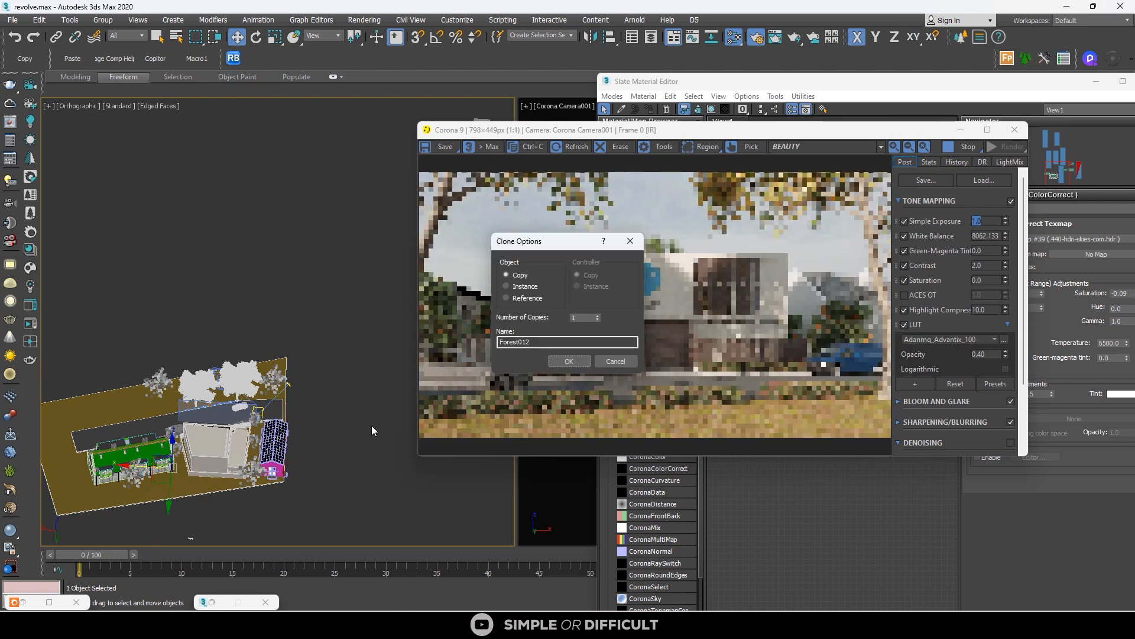
click(571, 360)
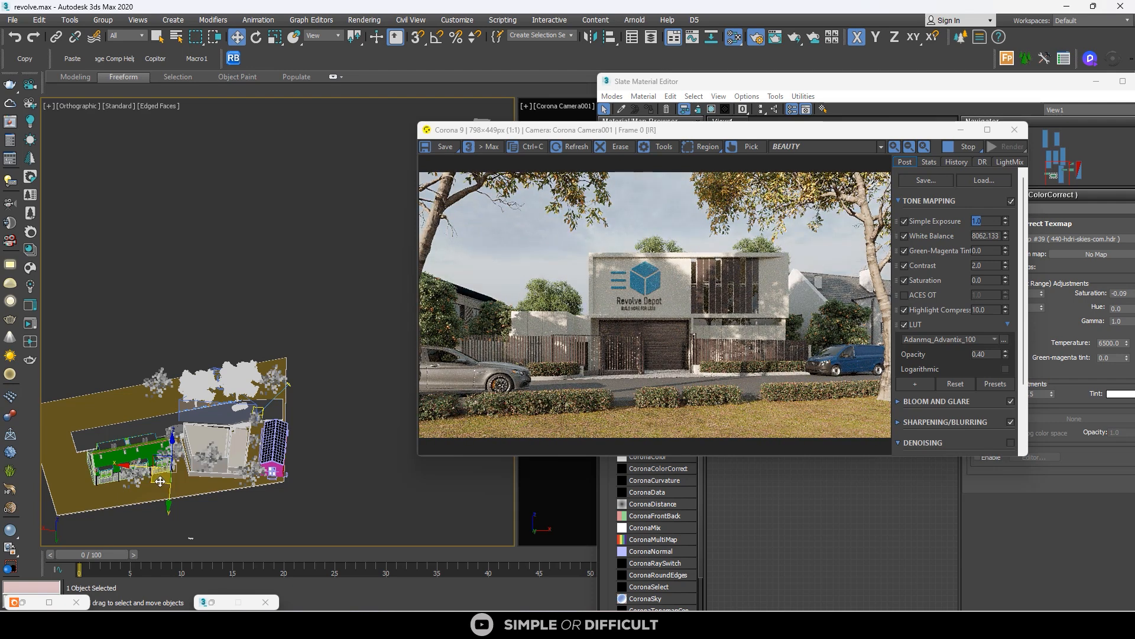
drag(159, 477, 139, 487)
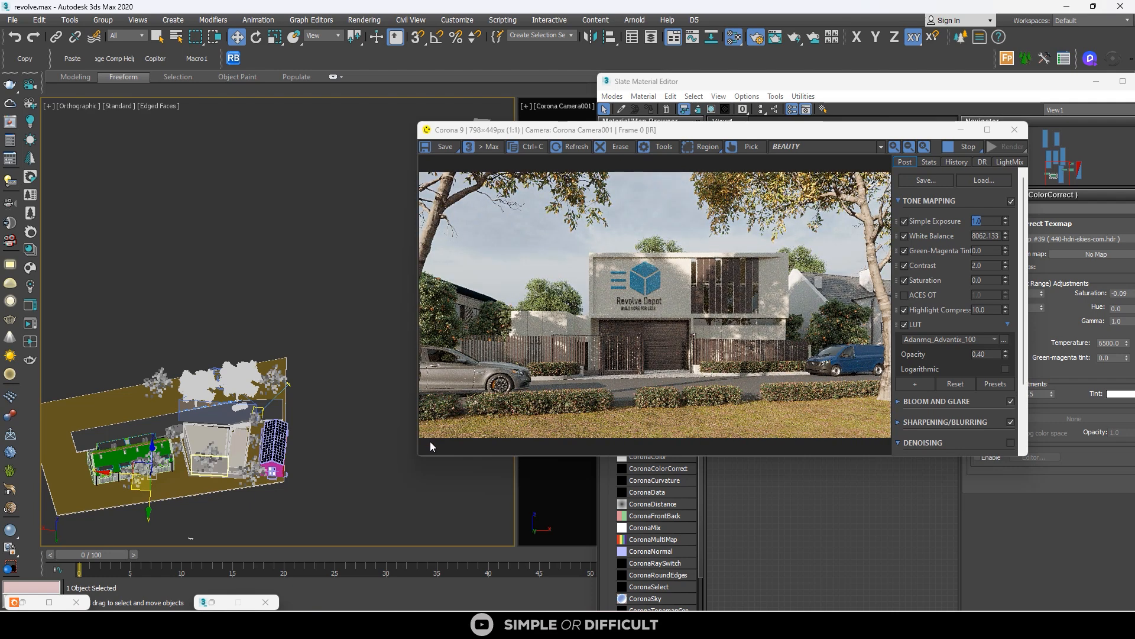
Step: Deselect the tree and examine the tree layout around the buildings and road in the top view
alt+middle_drag(430, 445, 293, 446)
click(306, 448)
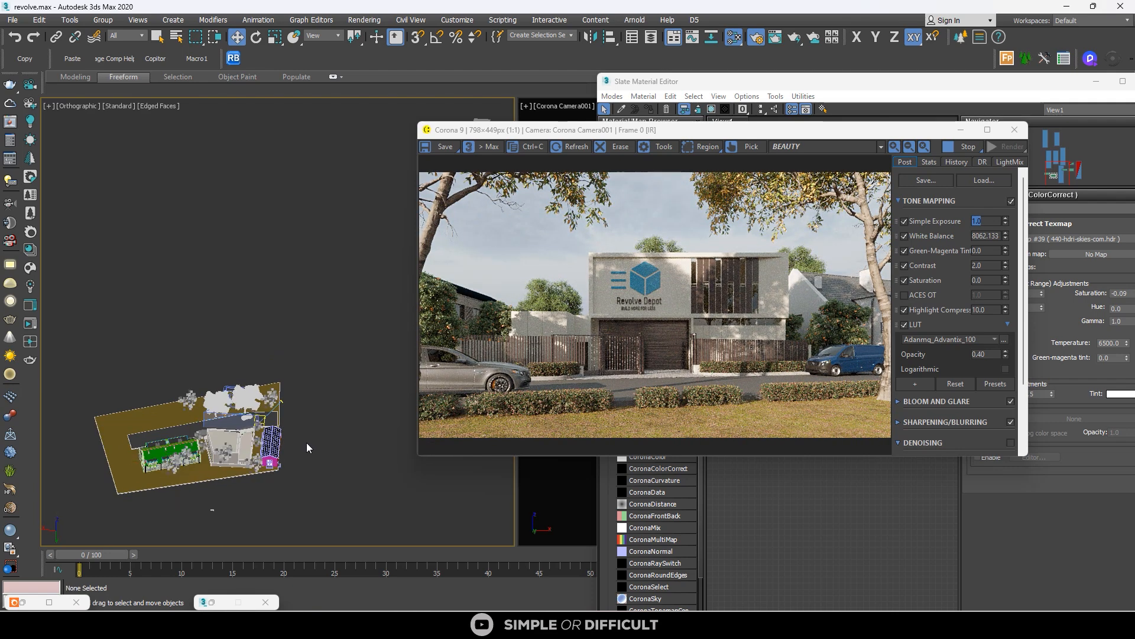
key(t)
scroll(307, 448, down, 2)
scroll(306, 447, down, 3)
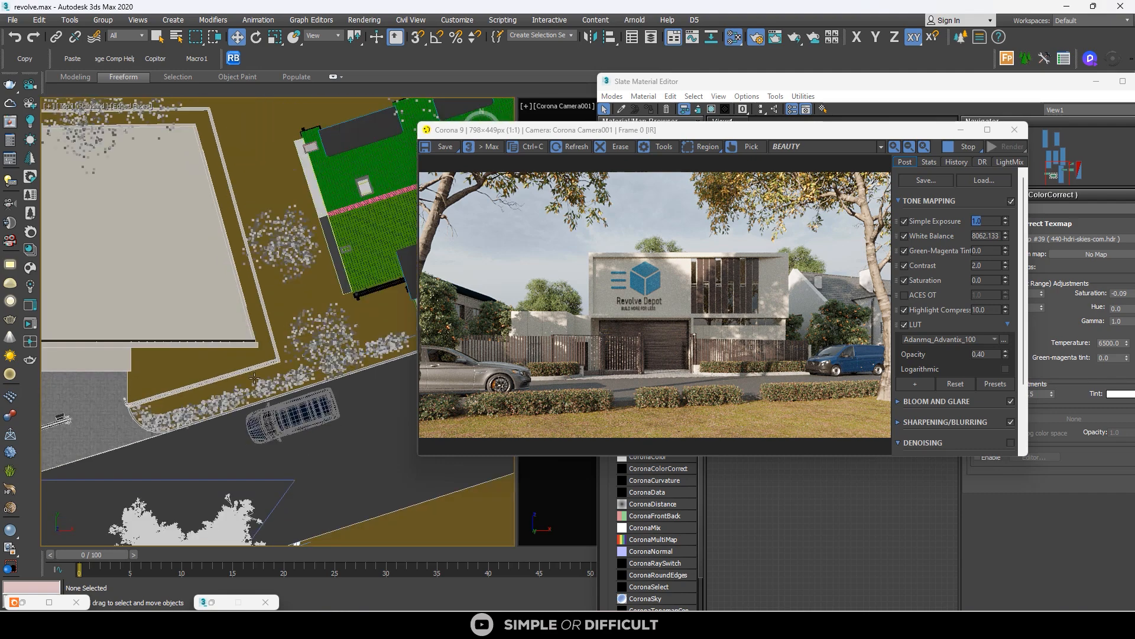
scroll(254, 378, down, 2)
scroll(231, 337, down, 2)
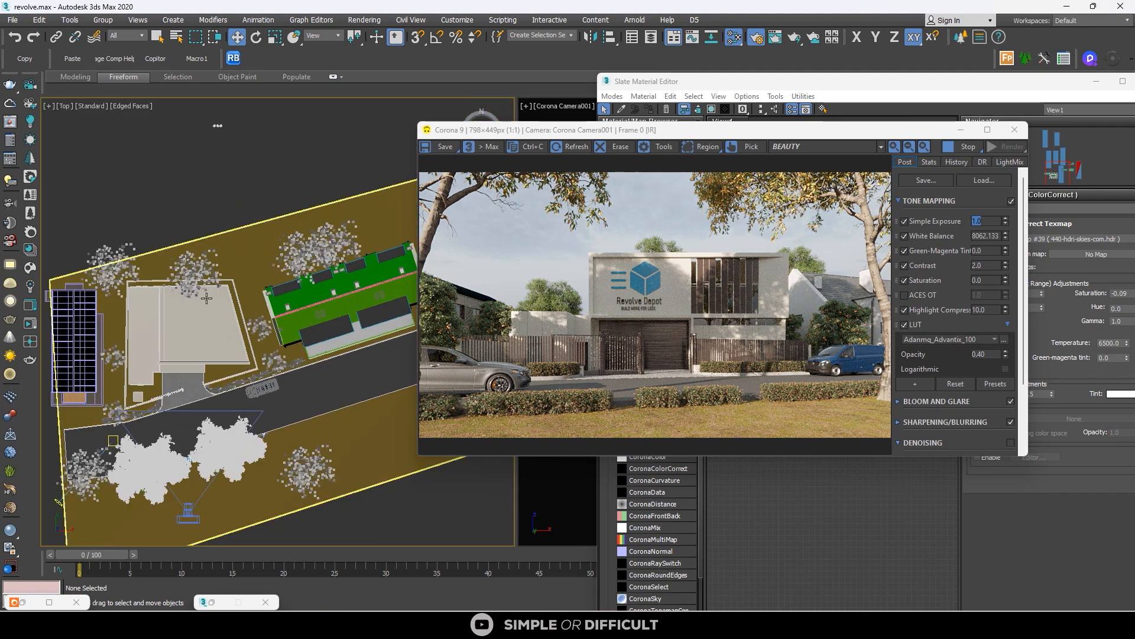
scroll(211, 327, down, 3)
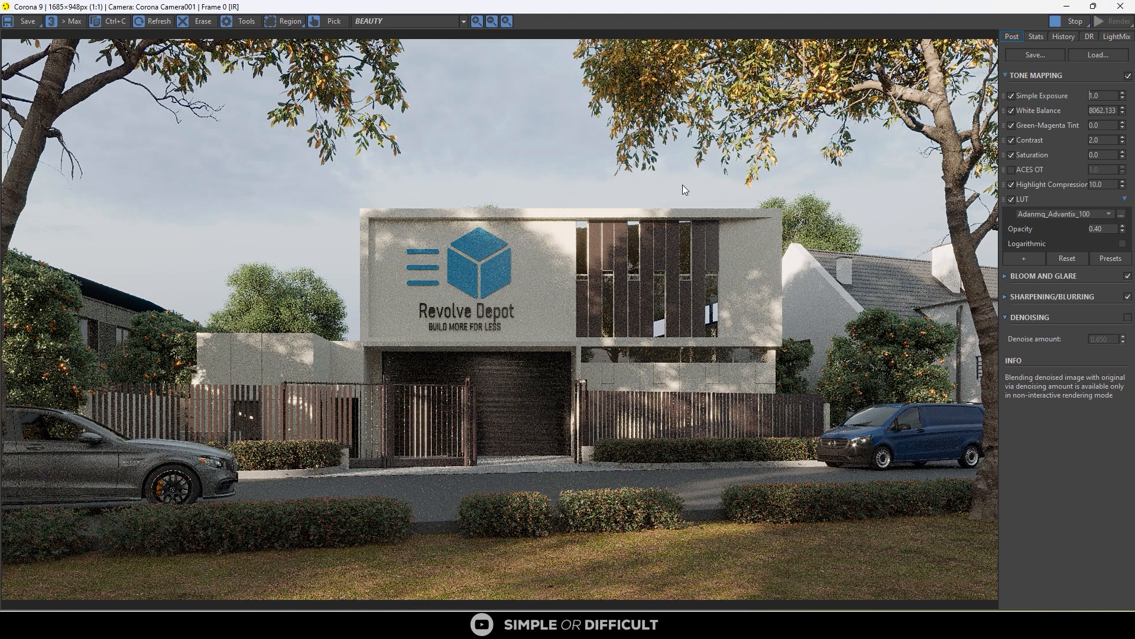
Step: Set the tone mapping Contrast to 1.0, try a lower value, and restore it to 1.0
double_click(1107, 144)
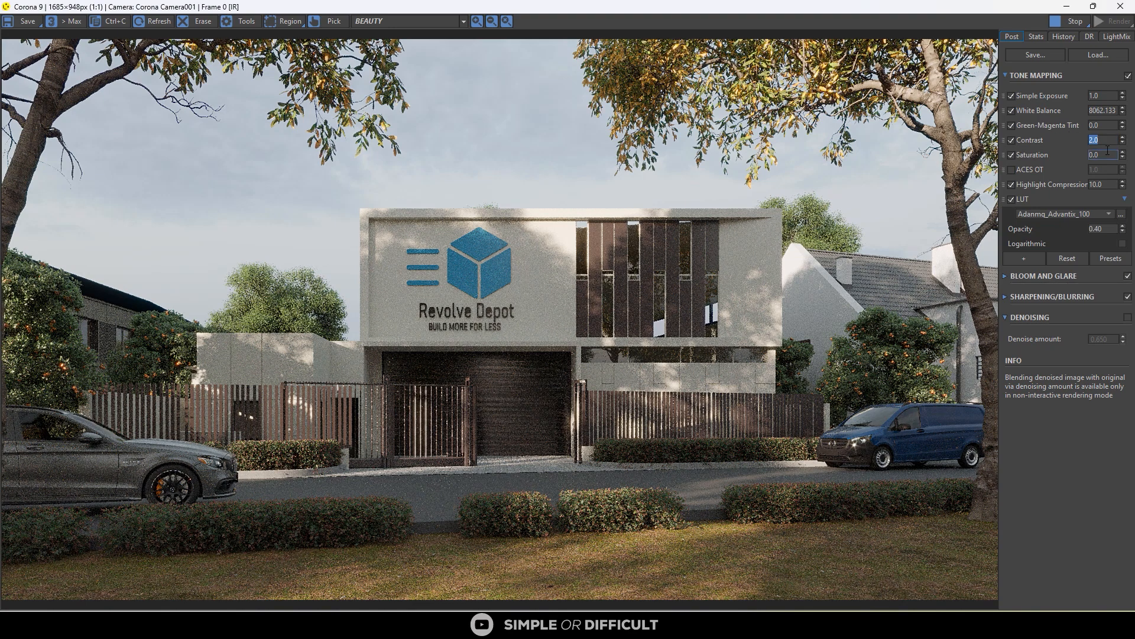
text(1)
key(Return)
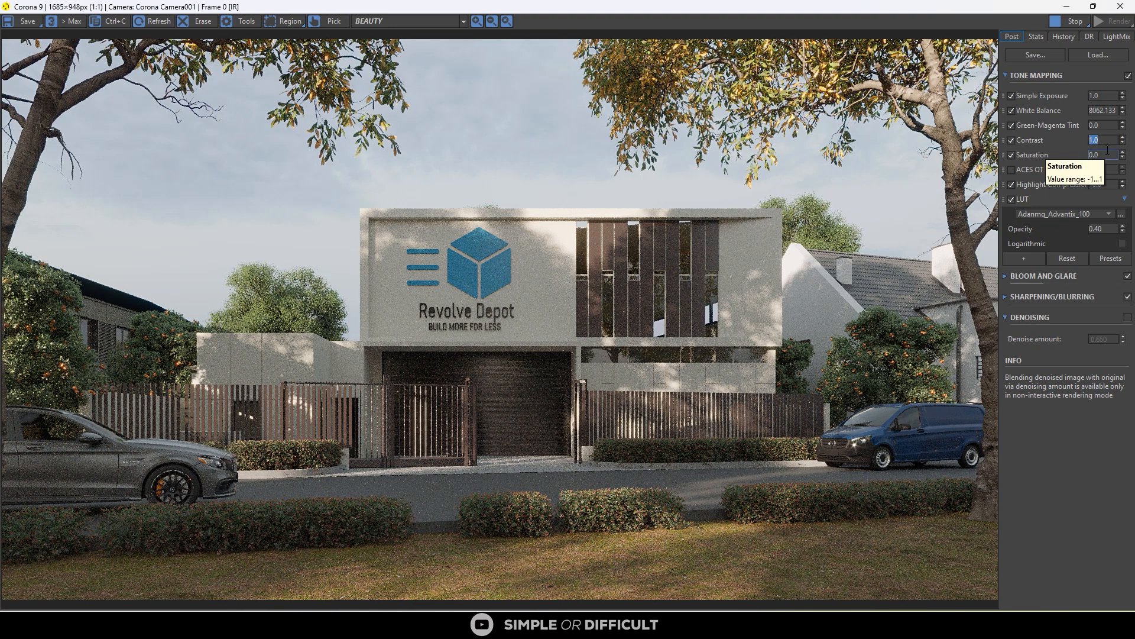
drag(1122, 140, 1125, 170)
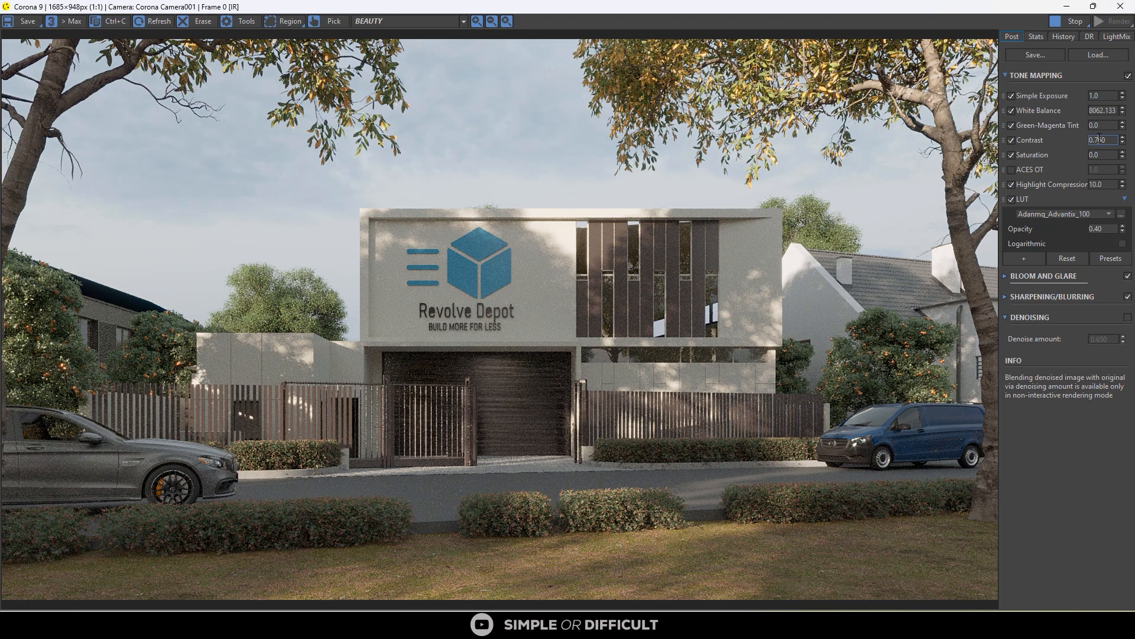
double_click(1099, 140)
text(1)
key(Return)
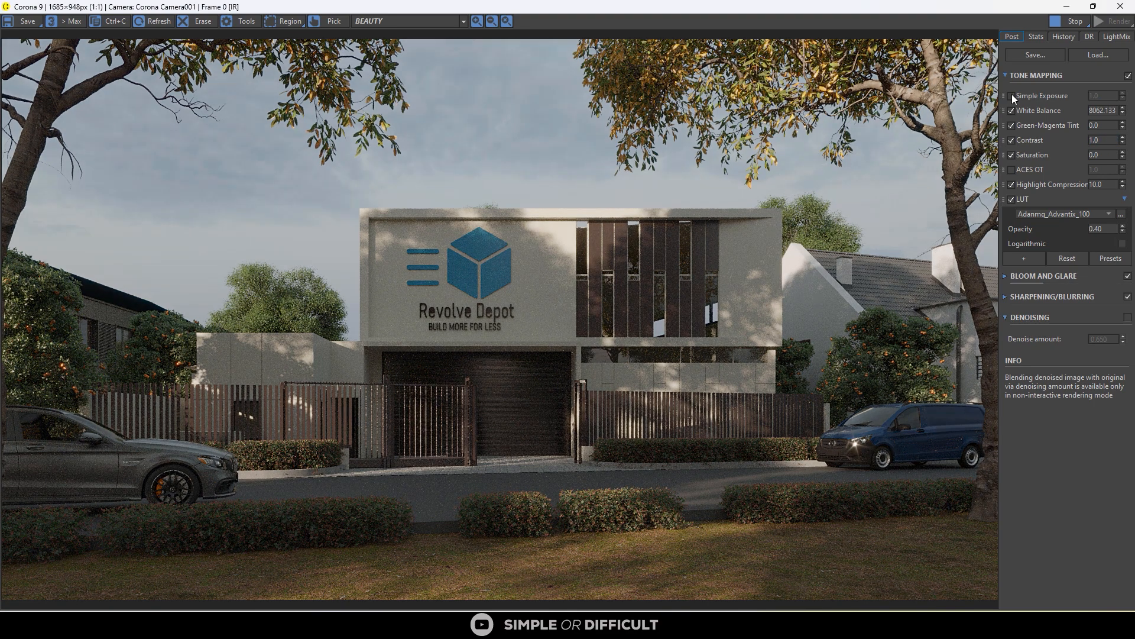
Step: Compare the render with White Balance off and on, then lower the tone mapping Saturation to -0.068
click(1012, 110)
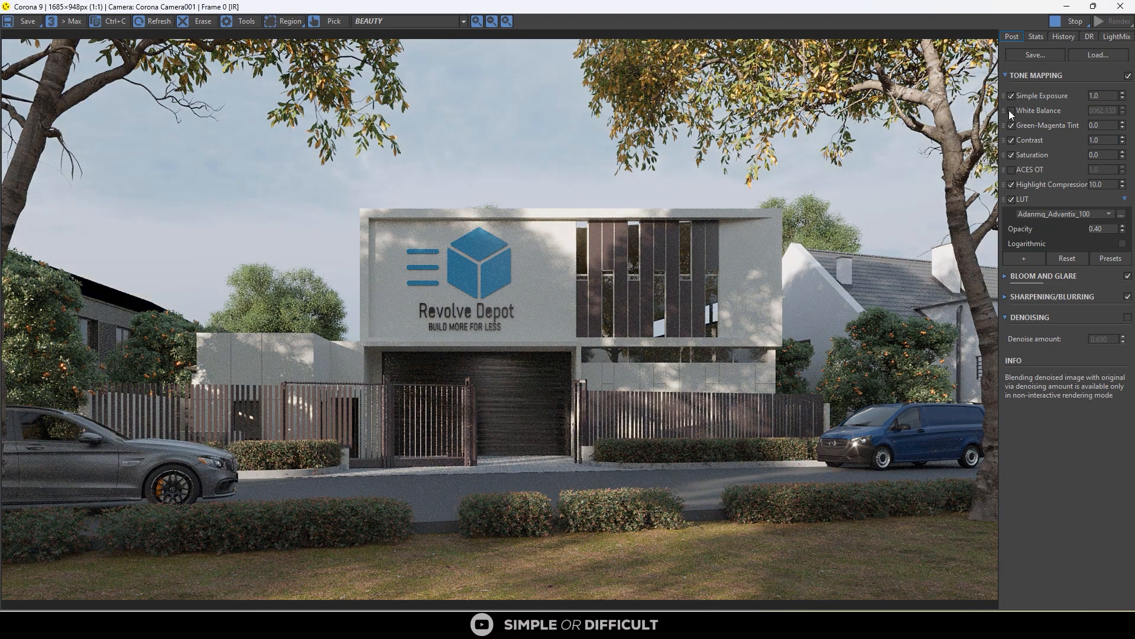
click(1011, 111)
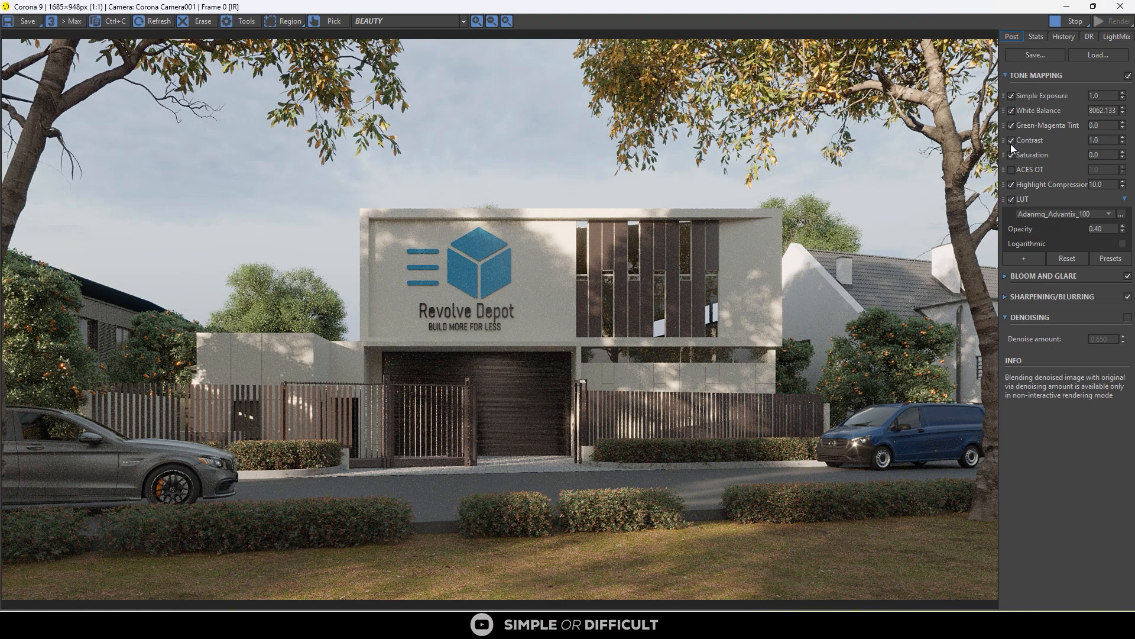
click(1116, 155)
click(1123, 157)
click(1124, 158)
click(1124, 158)
Step: Toggle Contrast and ACES OT for comparison, then try Contrast at 2 before returning it to 1.0
click(1011, 140)
click(1011, 141)
click(1014, 170)
click(1014, 170)
double_click(1106, 140)
text(2.)
text(1)
key(Return)
Step: Try Simple Exposure at 1.20 and 2, then set it to 1.50
double_click(1093, 95)
text(1.20)
key(Return)
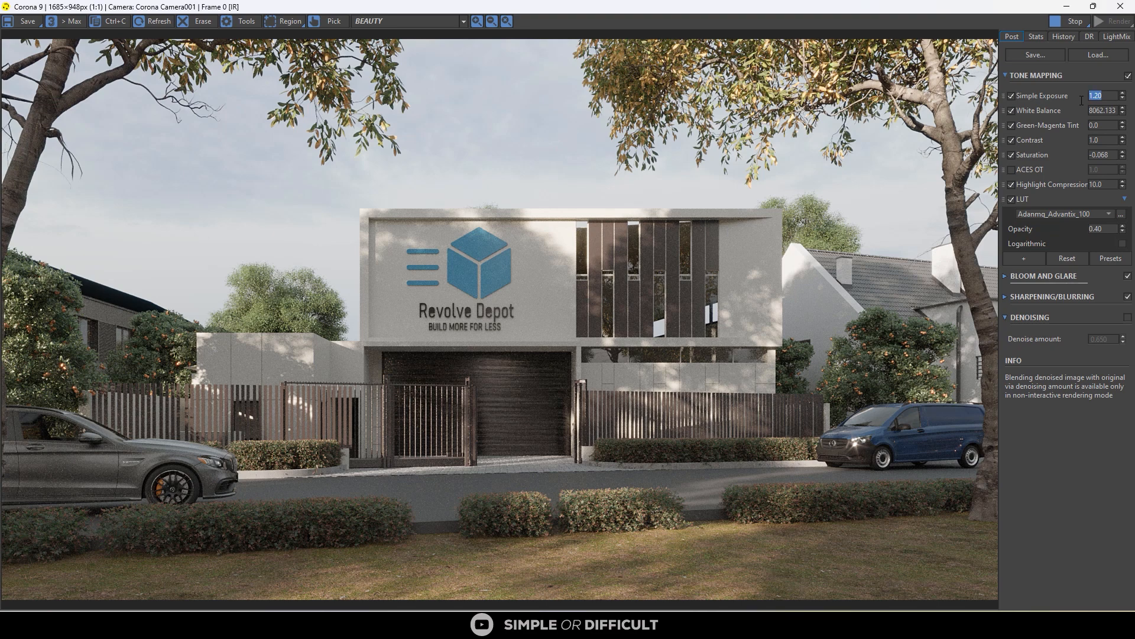
text(2)
key(Return)
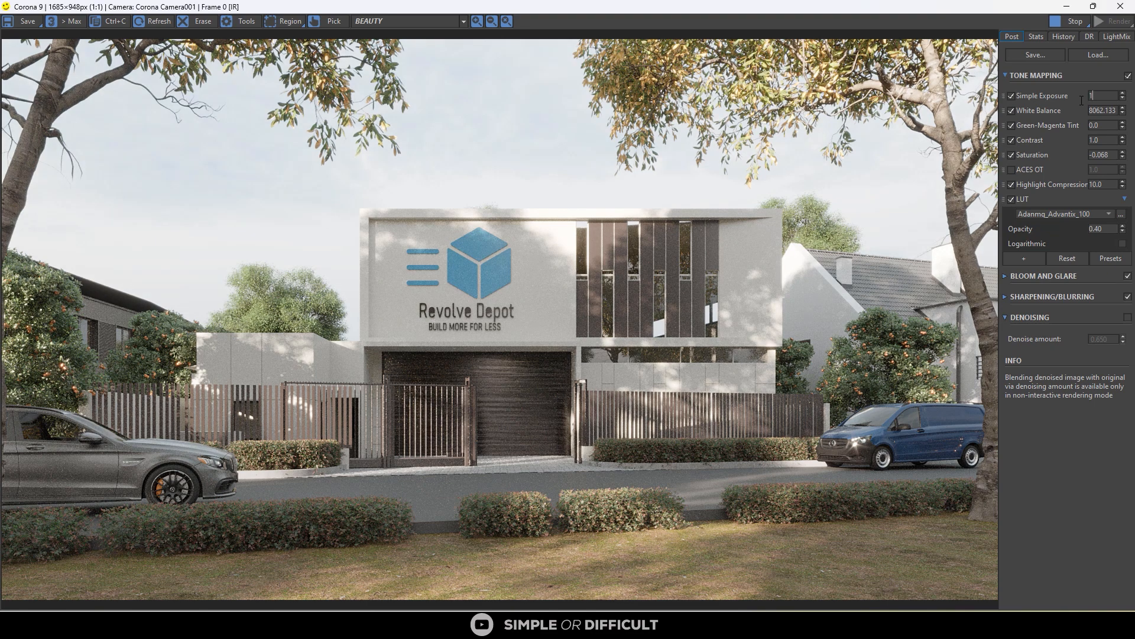
text(1.5)
key(Return)
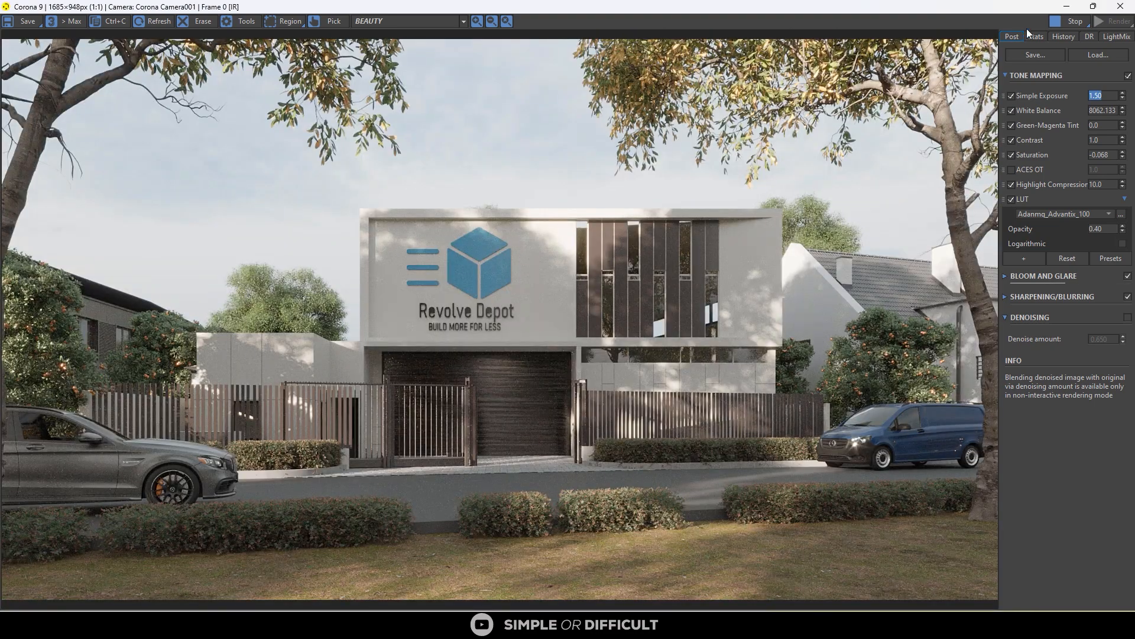
Step: Stop the interactive render, slightly adjust the White Balance, and move the render window off the viewports
click(1067, 22)
mouse_move(1123, 110)
mouse_down()
mouse_move(1130, 76)
mouse_move(1128, 141)
mouse_move(1124, 107)
mouse_up()
drag(779, 15, 1134, 227)
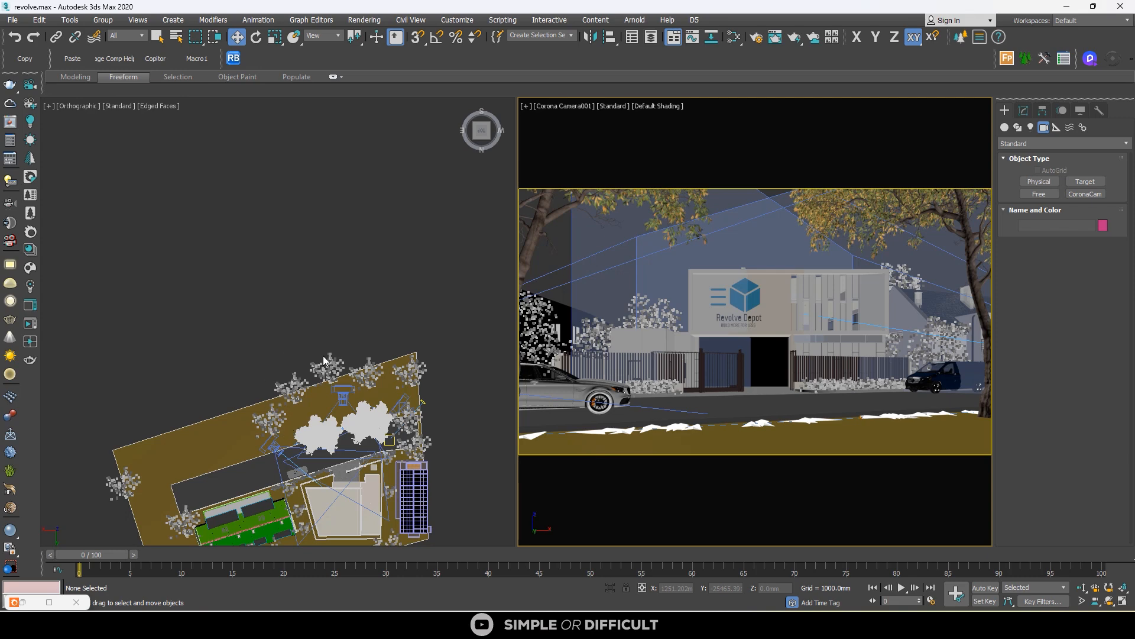
Step: Change the orthographic viewport to the top view, framed on the road and trees in front of the building
click(361, 275)
key(t)
scroll(205, 351, up, 9)
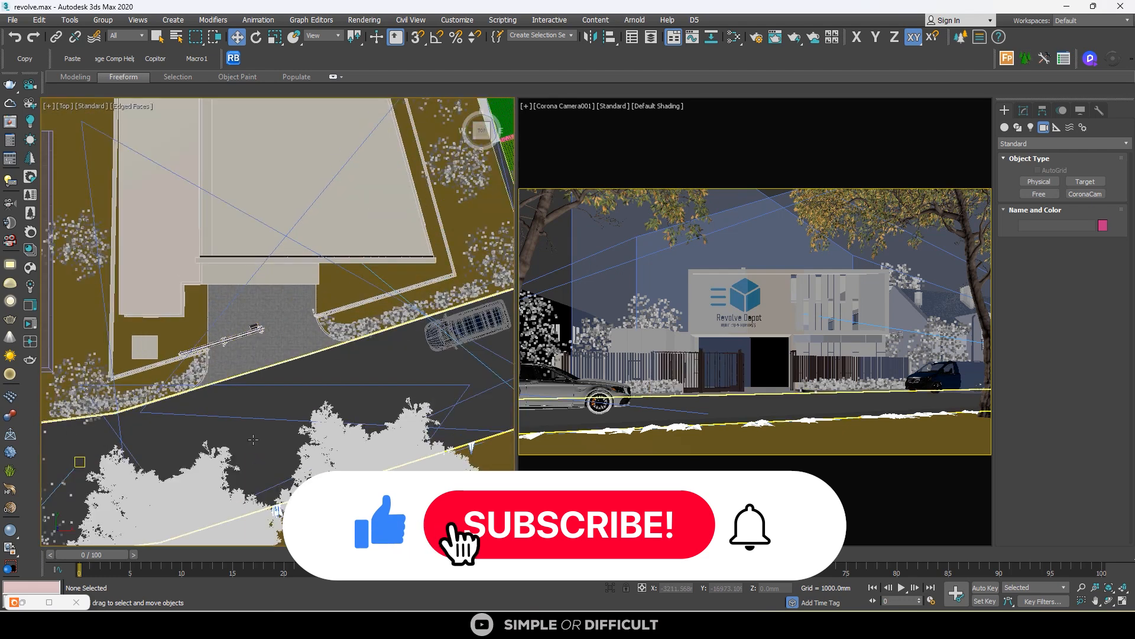
scroll(284, 224, down, 3)
click(1026, 112)
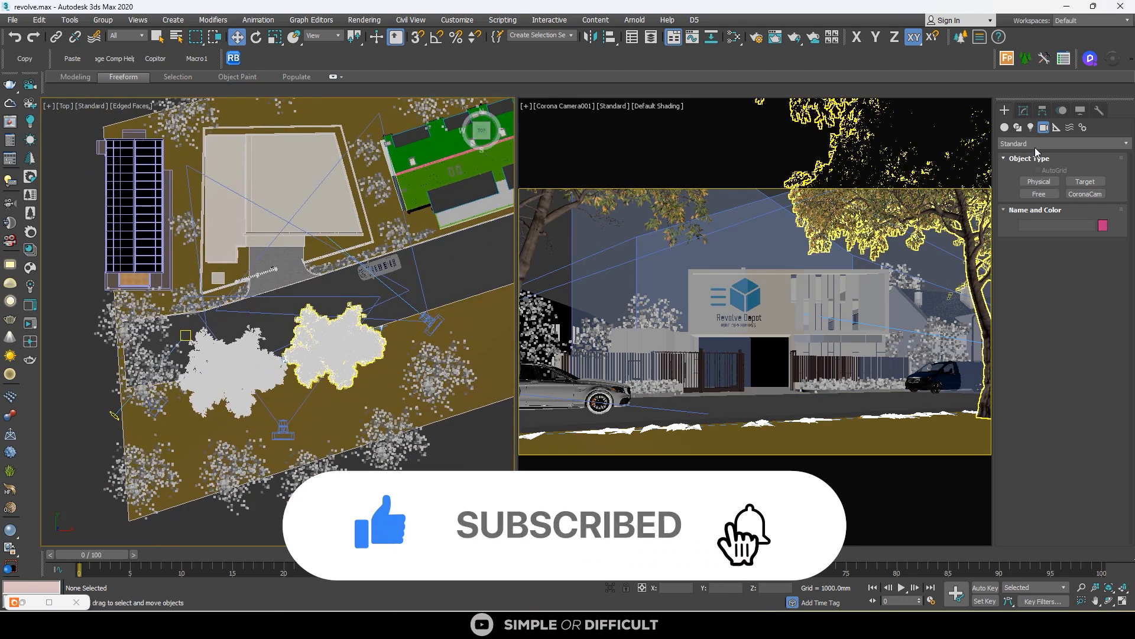
click(1006, 111)
click(1018, 127)
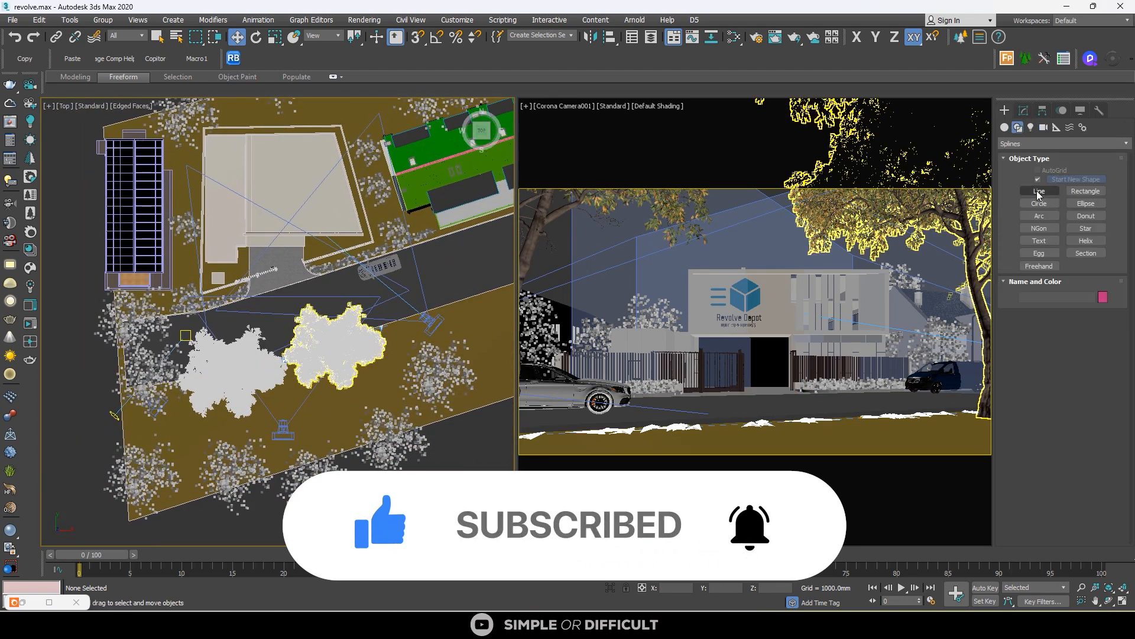
click(1039, 190)
scroll(285, 415, up, 3)
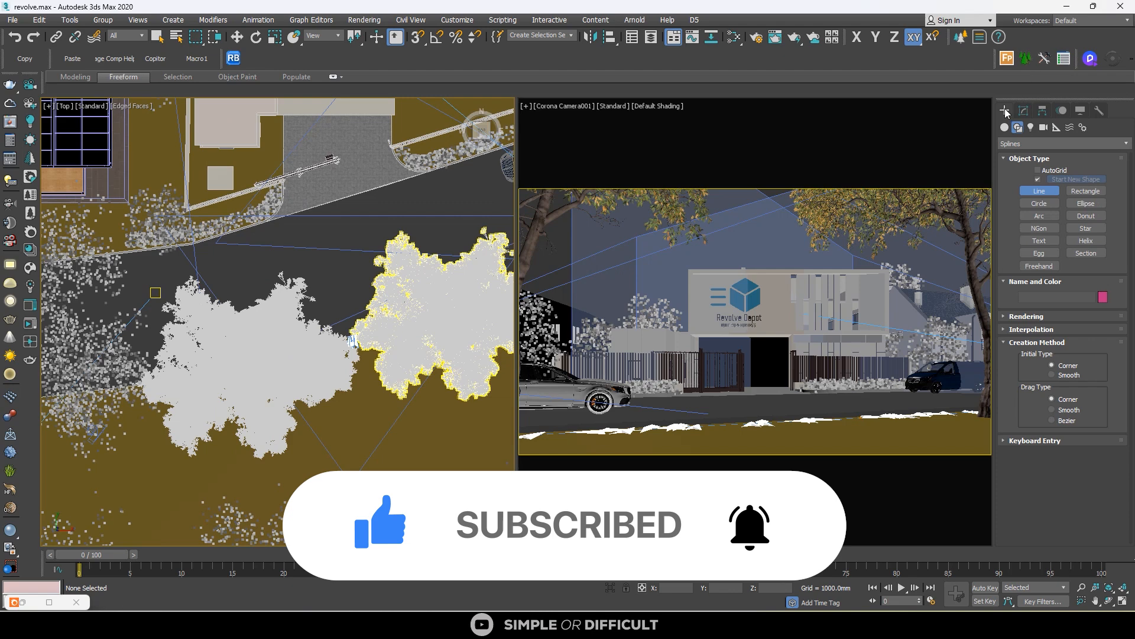
scroll(382, 371, down, 3)
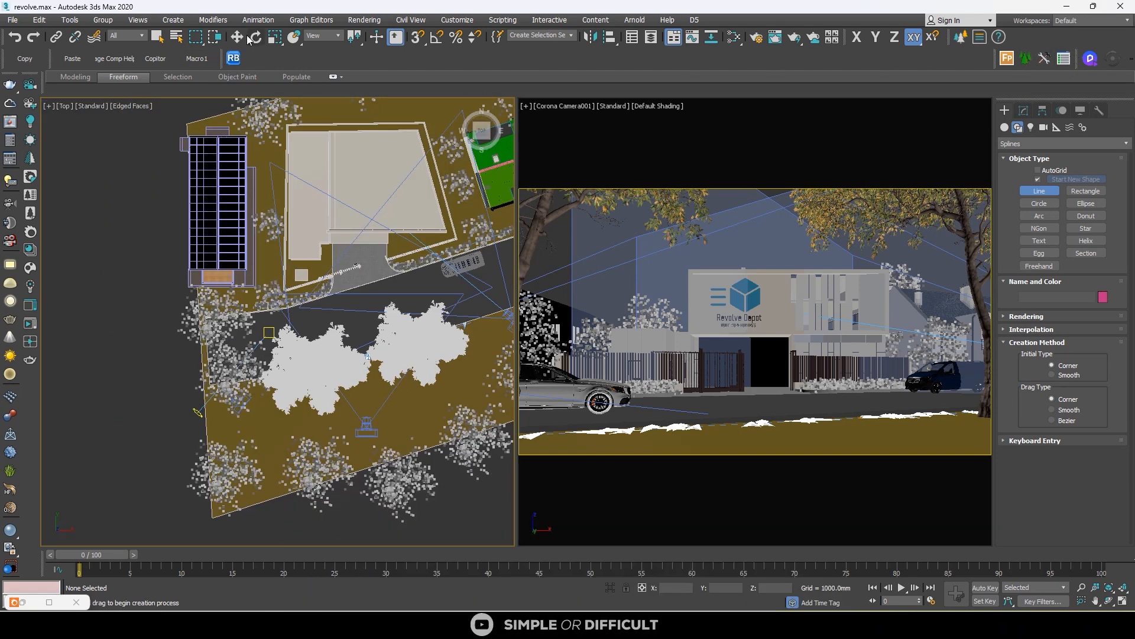
Step: Select the camera, the ground and the road, isolate them in the viewports and clear the selection
click(157, 37)
click(410, 395)
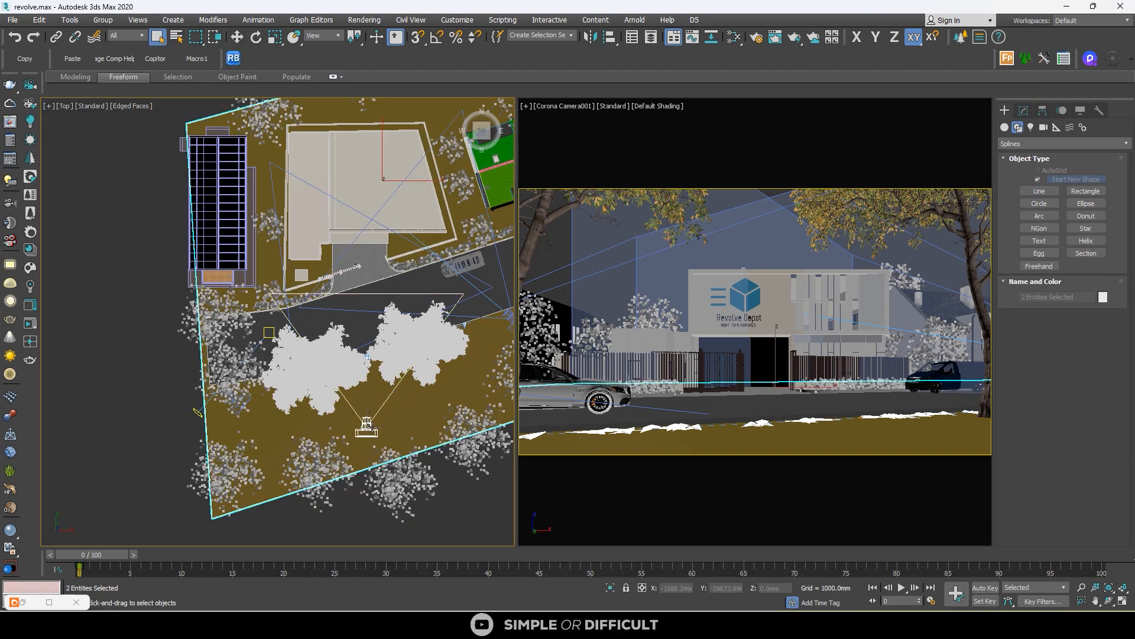
ctrl+click(396, 276)
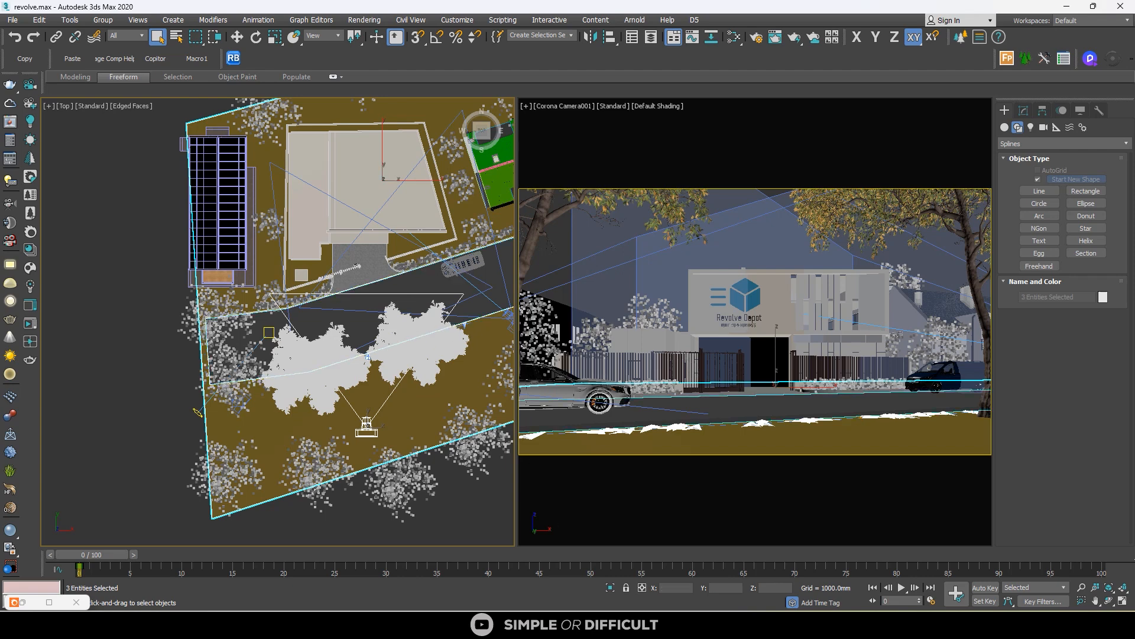
click(610, 588)
click(381, 445)
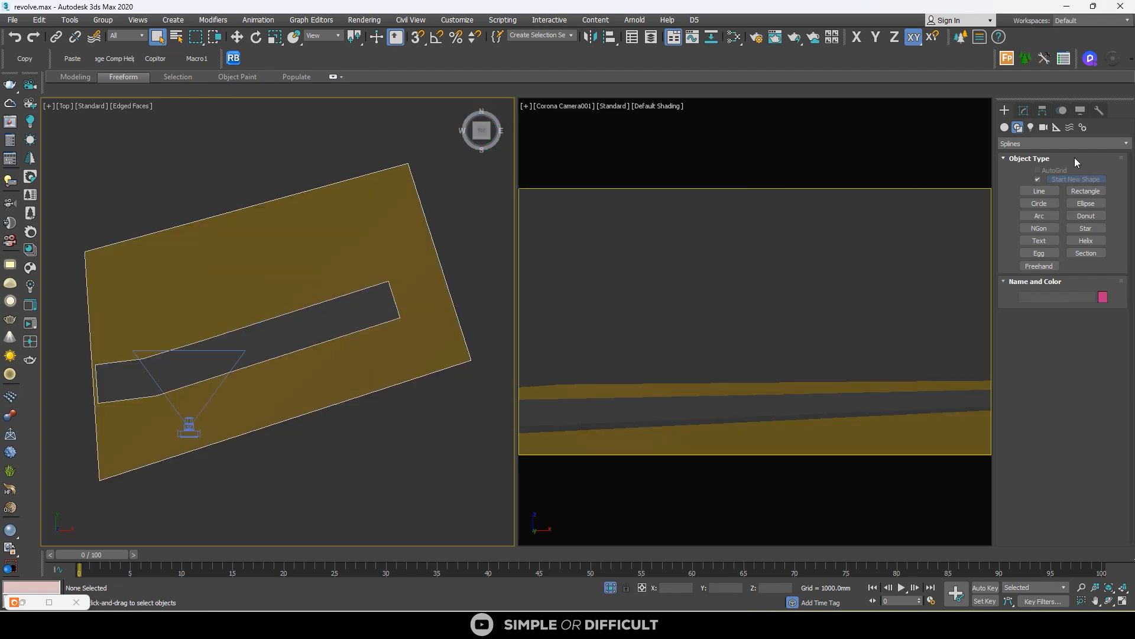
Step: Draw a closed Line spline over the grass in front of the camera, following the near road edge and wrapping behind the camera
click(1039, 191)
scroll(180, 376, up, 5)
click(188, 370)
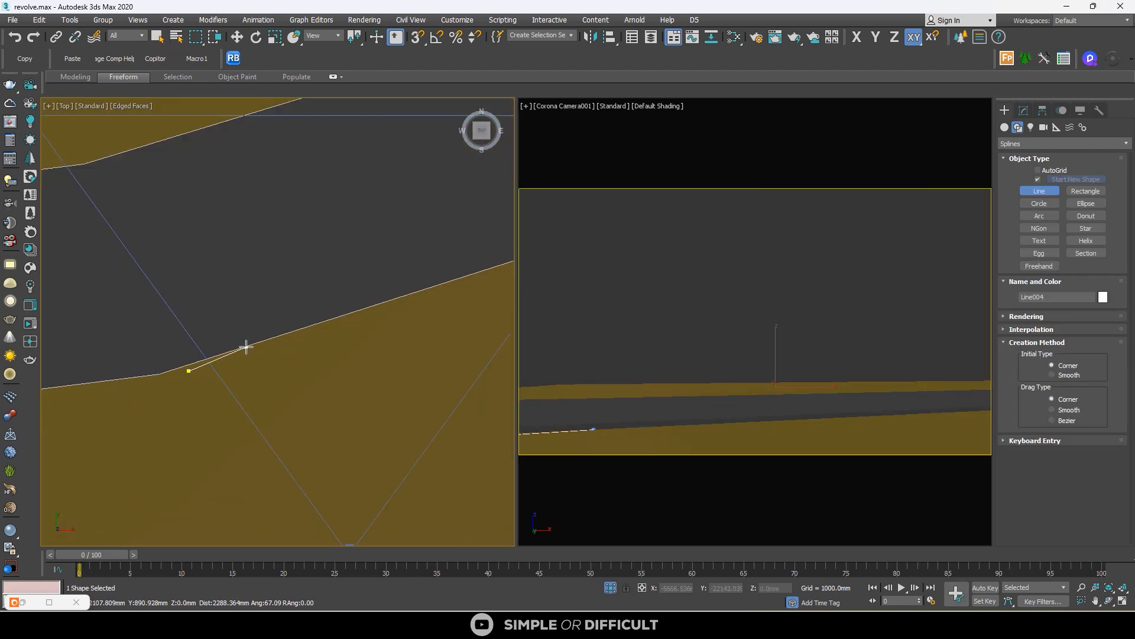
click(245, 346)
middle_drag(295, 344, 126, 386)
click(415, 281)
scroll(413, 296, down, 6)
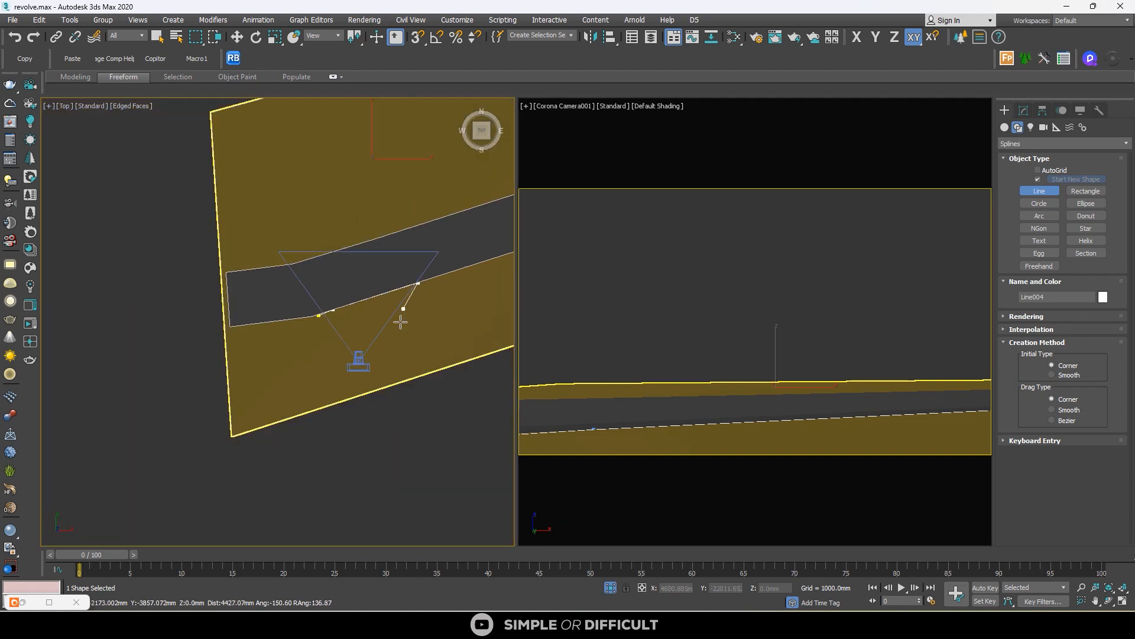
click(398, 337)
scroll(366, 360, up, 5)
click(388, 382)
click(291, 379)
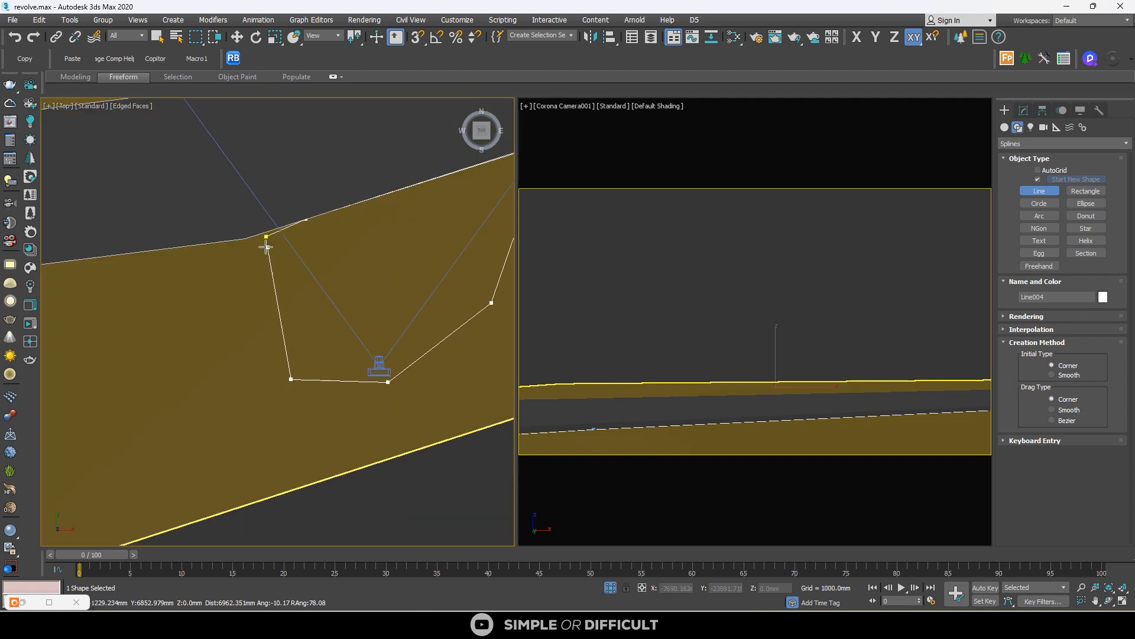
click(266, 236)
click(550, 348)
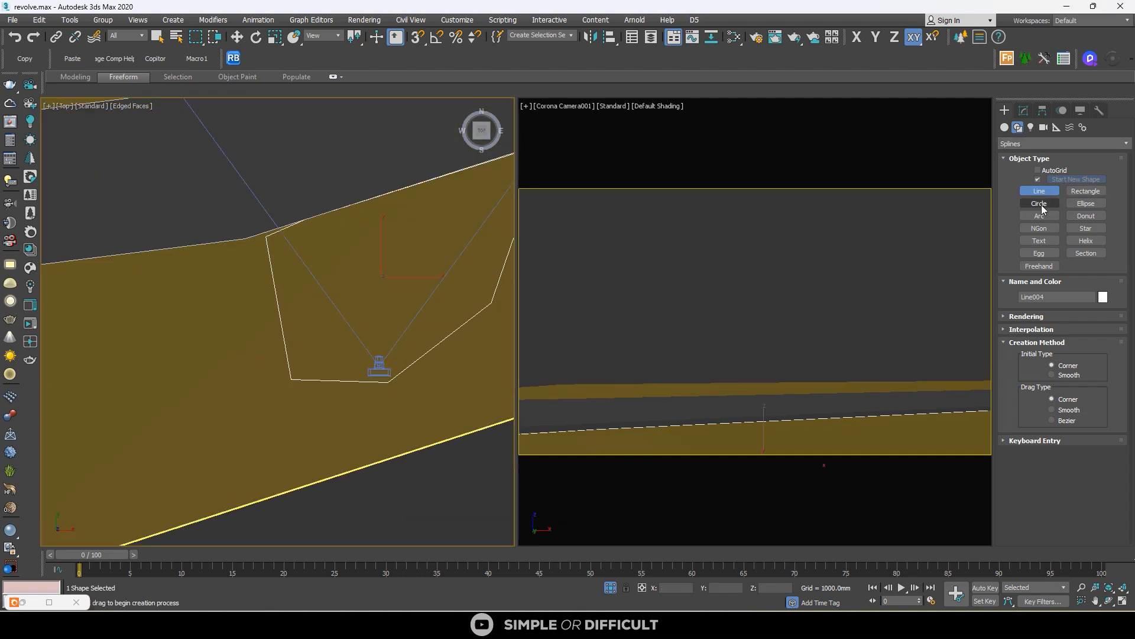
click(1002, 314)
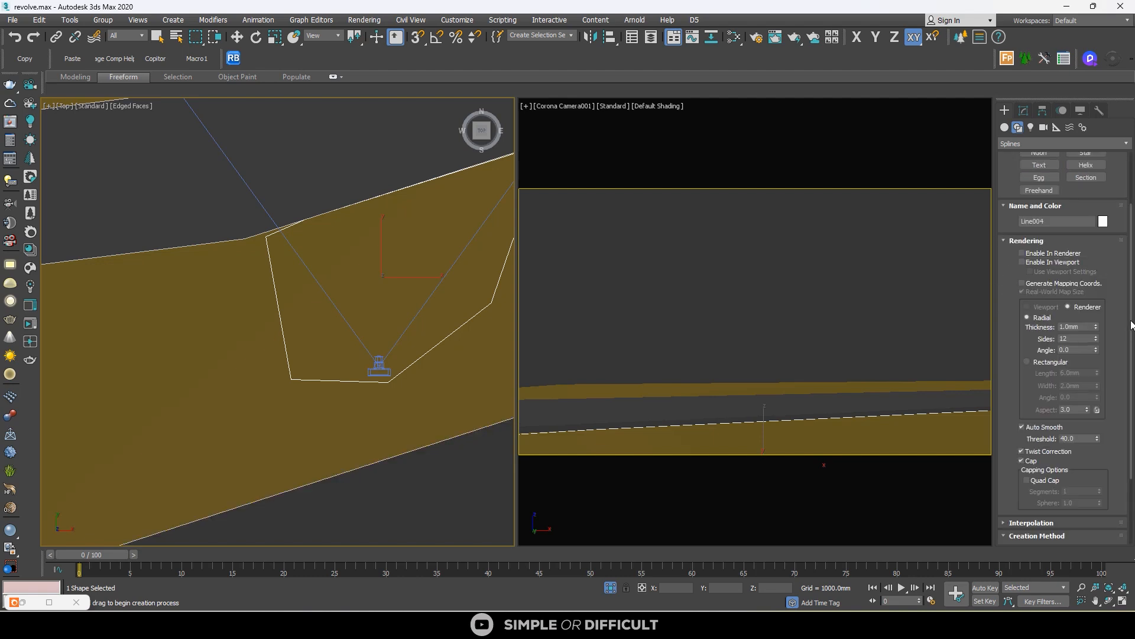
scroll(1124, 366, down, 5)
click(1009, 440)
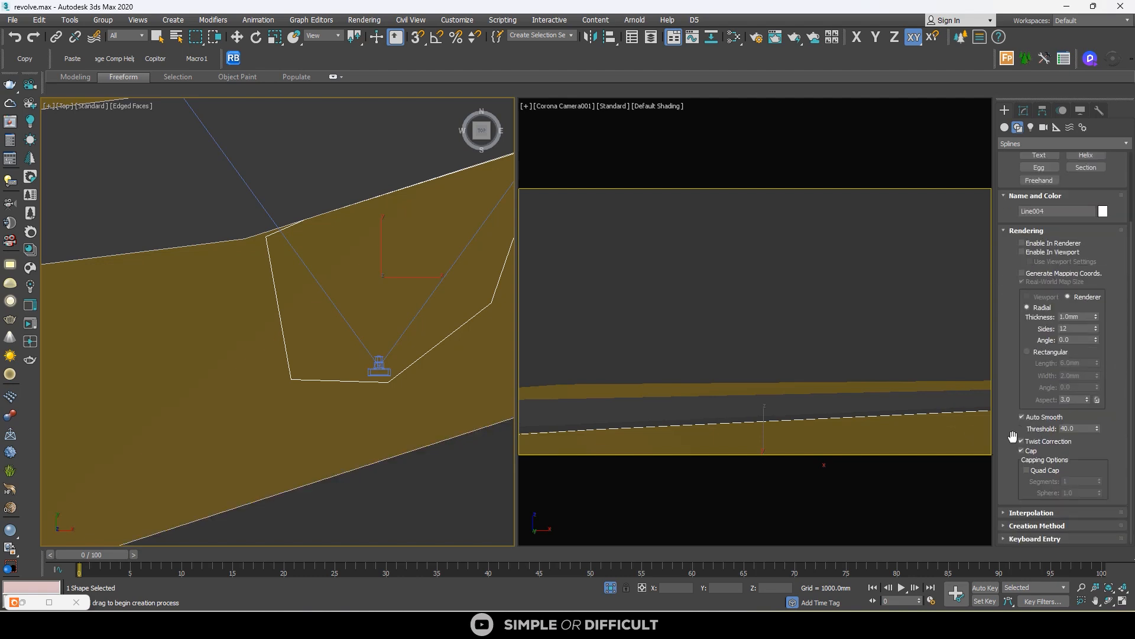
Step: Edit the new line's vertices and bring the two rear ones close together behind the camera
click(157, 37)
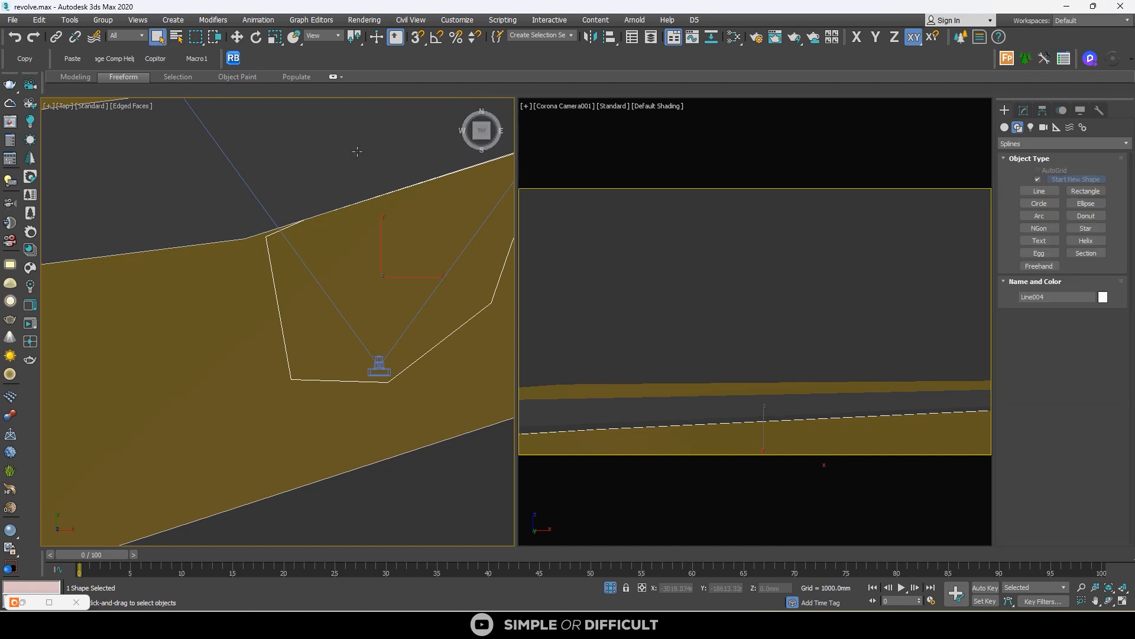
click(281, 289)
click(282, 288)
click(1024, 111)
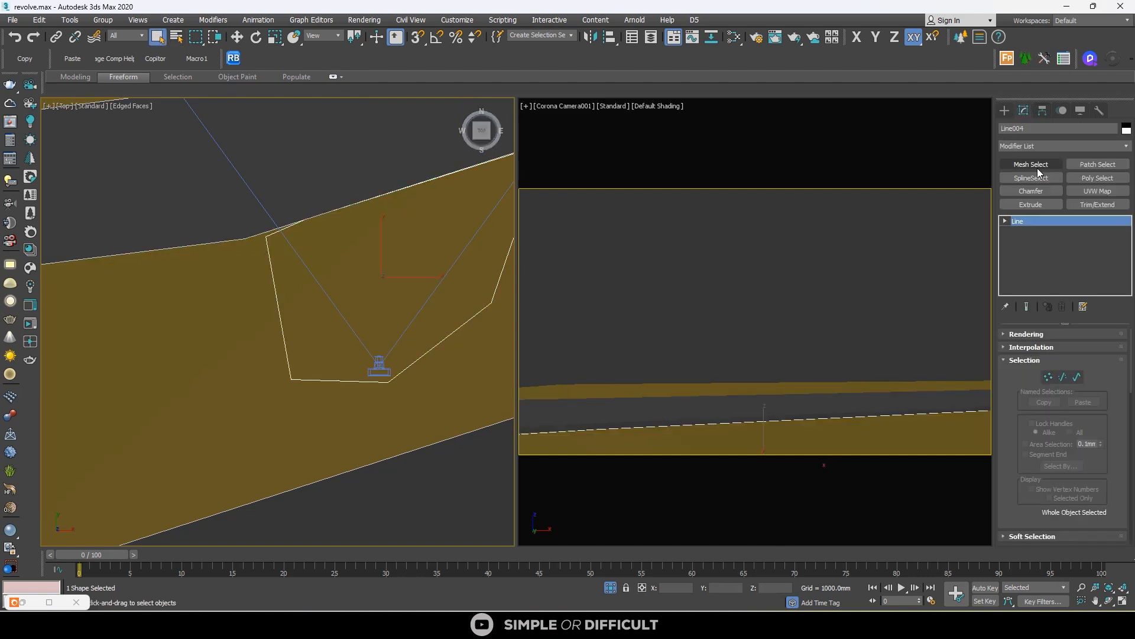
click(1049, 377)
drag(254, 360, 474, 408)
Step: Move the spline's corner vertex at the left side of the camera cone up to the road edge
click(237, 37)
scroll(288, 324, up, 3)
drag(229, 121, 263, 157)
scroll(263, 157, up, 5)
middle_drag(263, 156, 265, 256)
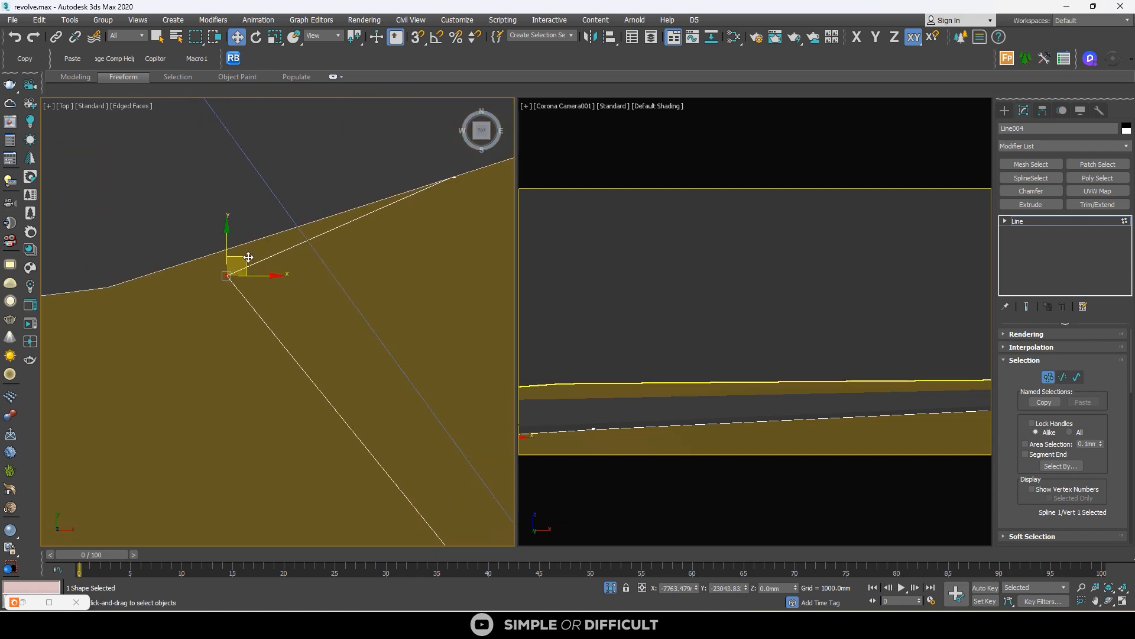
drag(248, 257, 264, 230)
scroll(264, 230, down, 5)
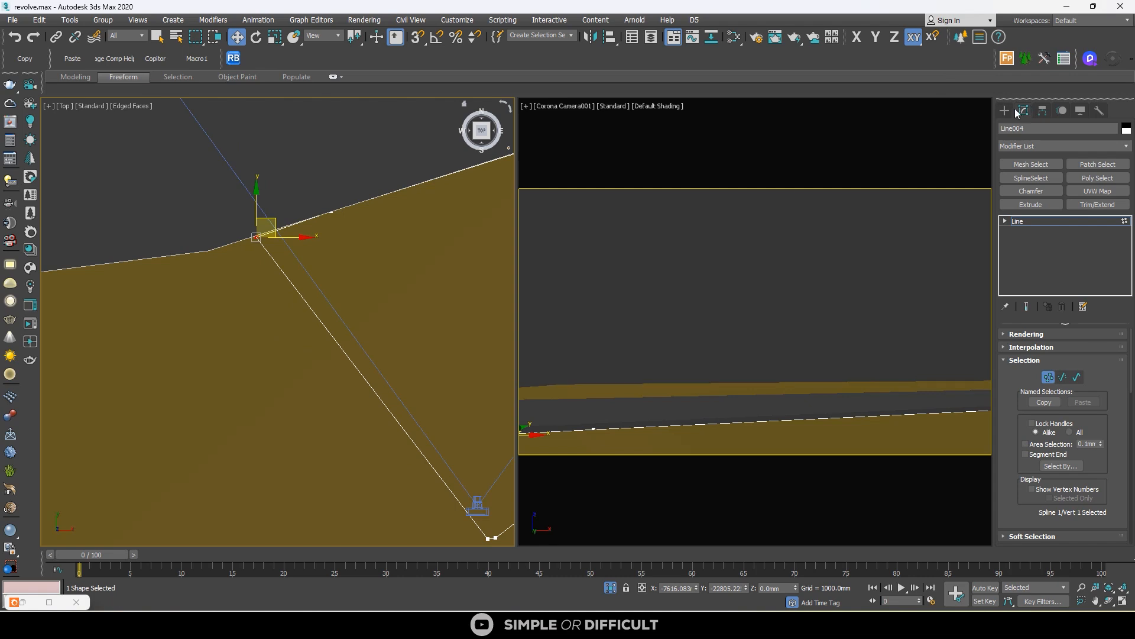
Step: Prepare a Forest Pro scatter using the Grass Base Layer 6 - Large preset from the Layered_Lawns library
click(1005, 110)
click(1039, 181)
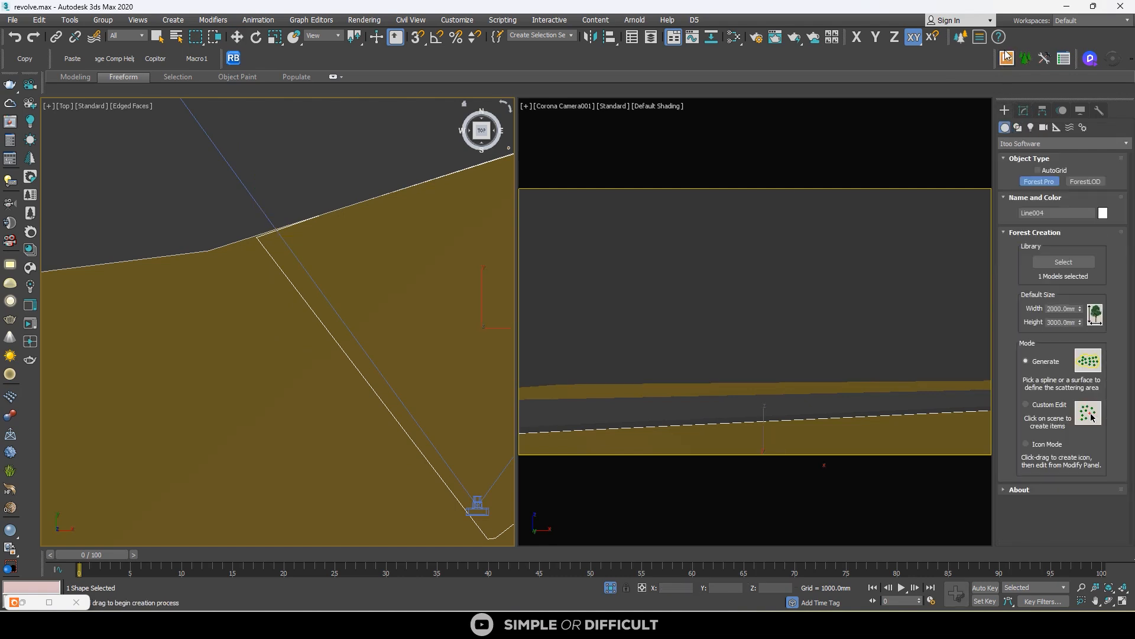
click(1066, 261)
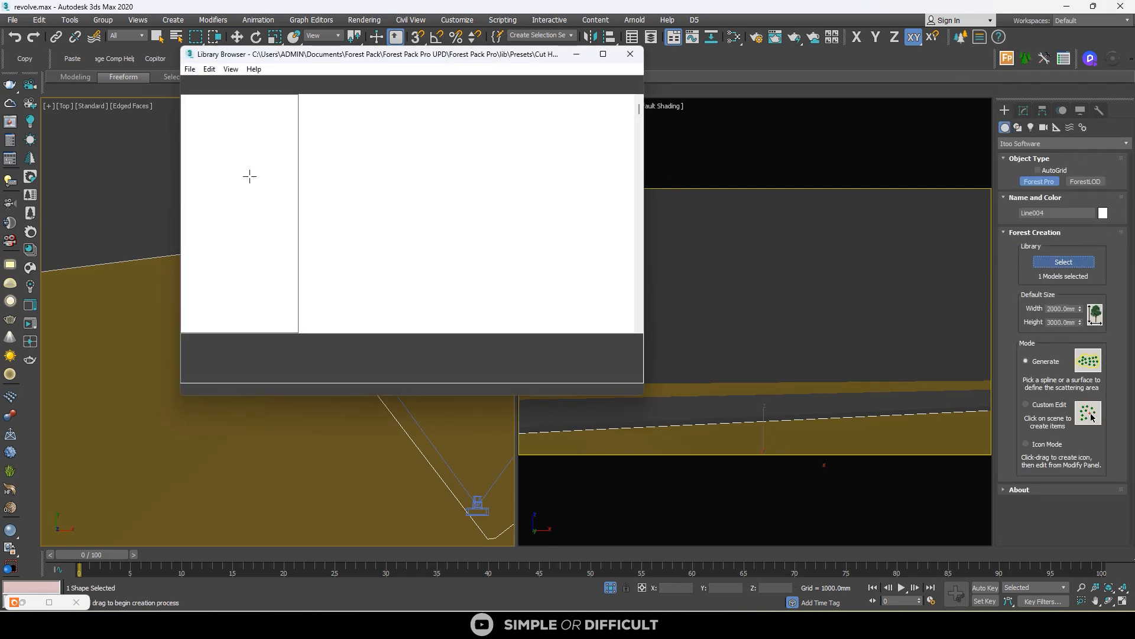
click(260, 207)
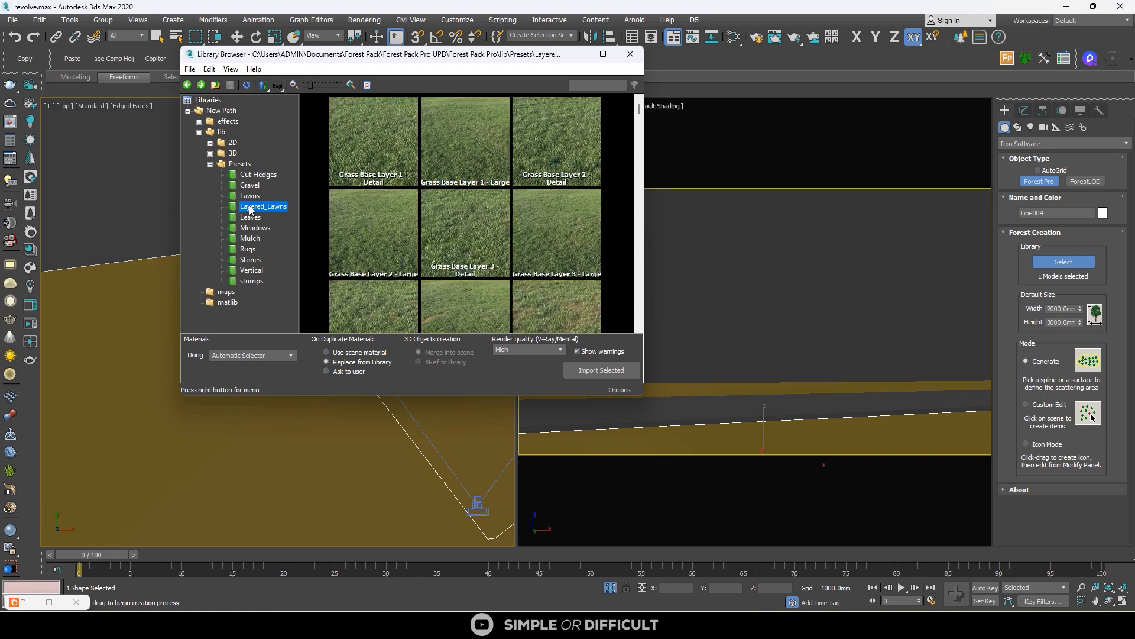
drag(640, 111, 637, 170)
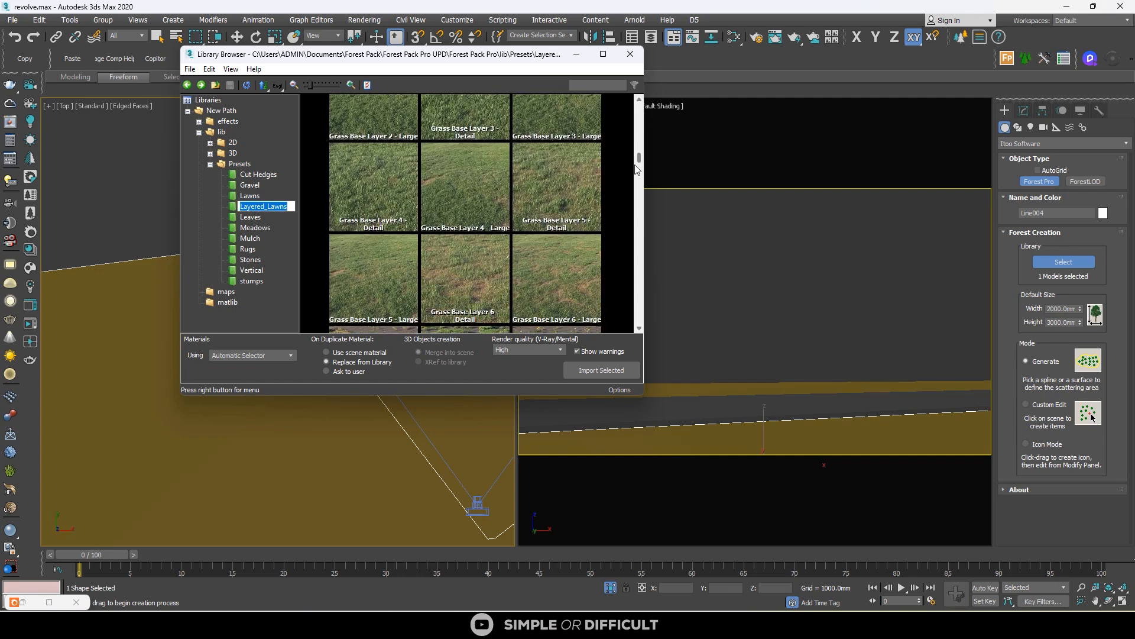
click(559, 199)
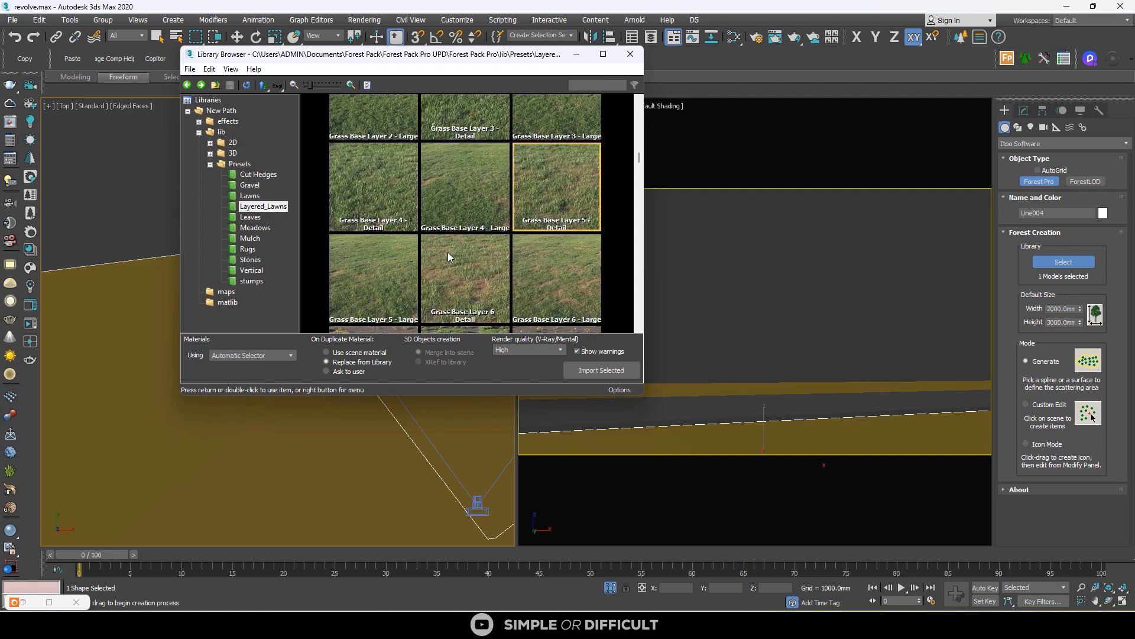
click(577, 290)
click(598, 370)
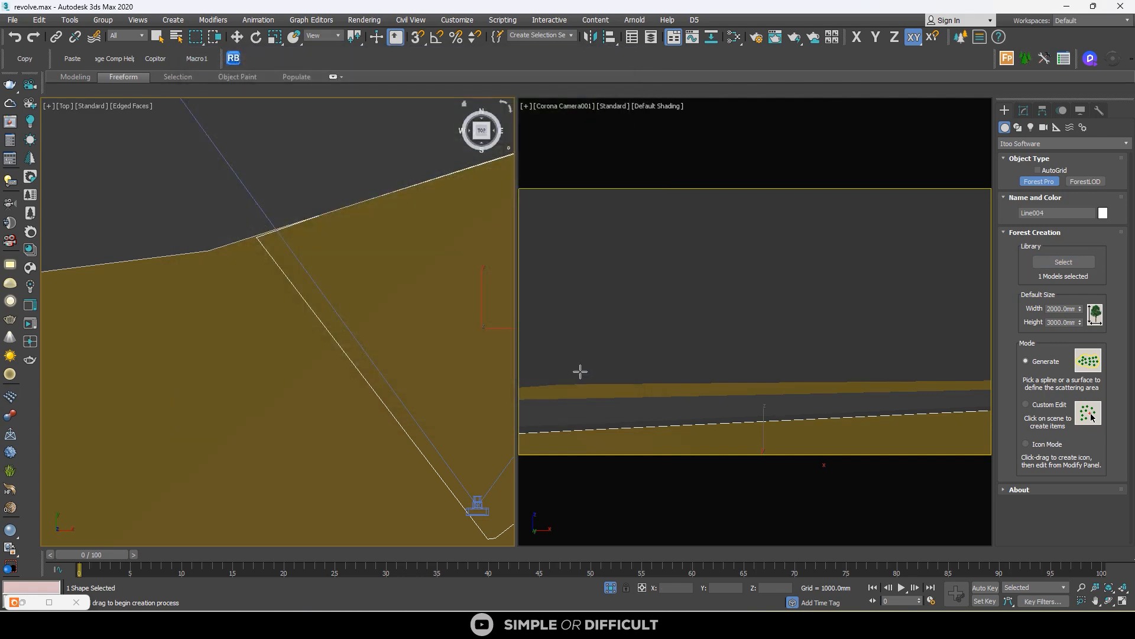
Step: Restrict selection to shapes and pick the new spline as the scattering area for the grass
click(132, 37)
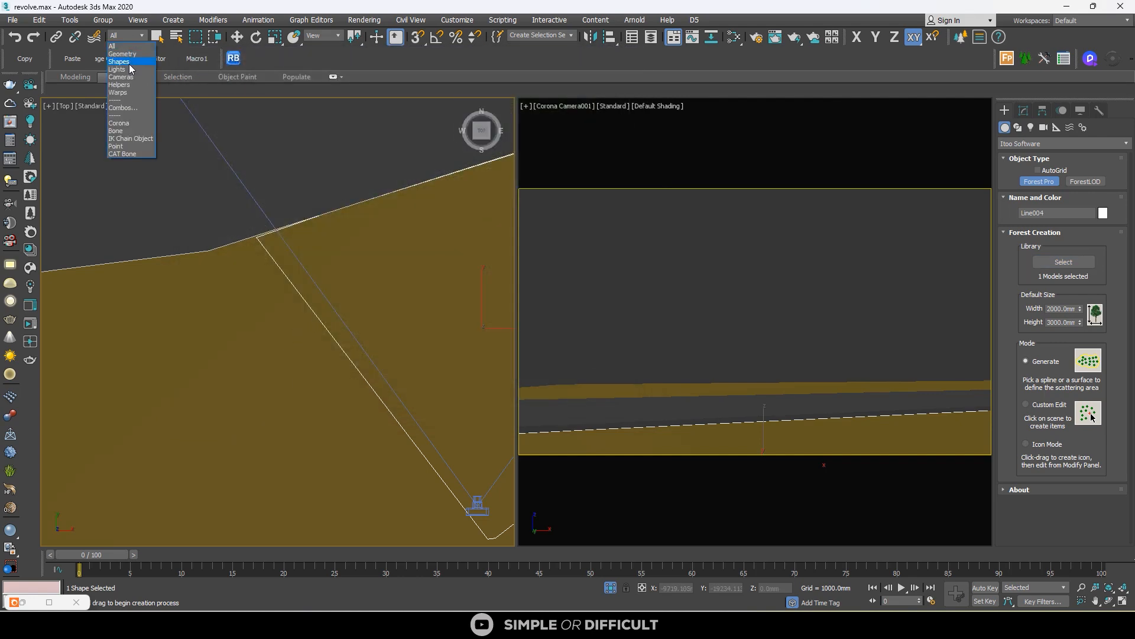
click(121, 61)
click(288, 277)
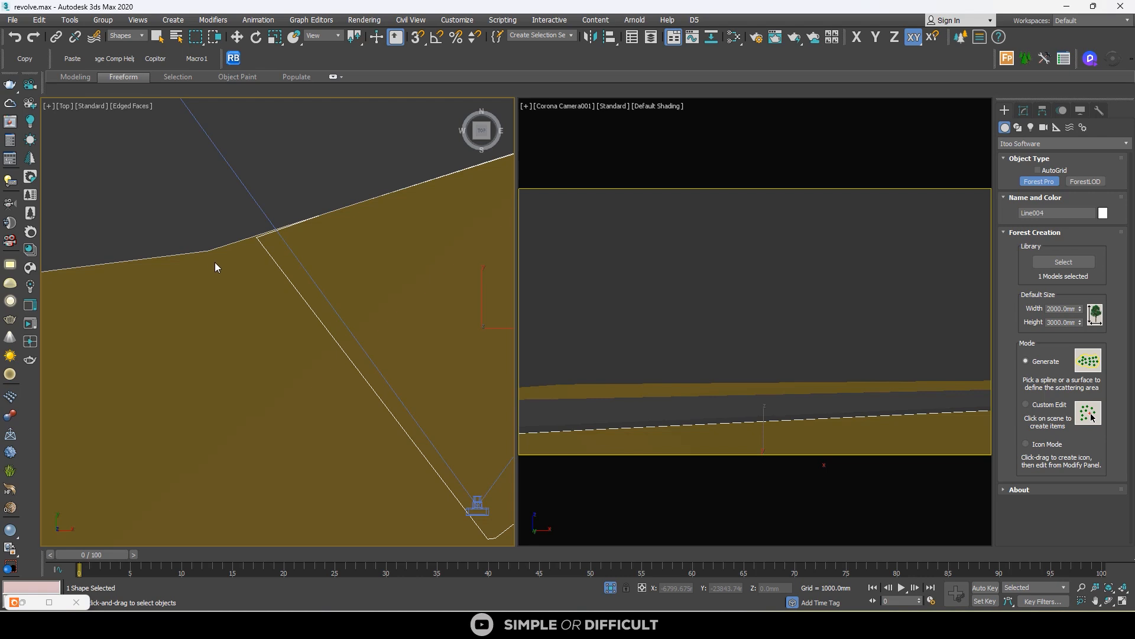
click(250, 226)
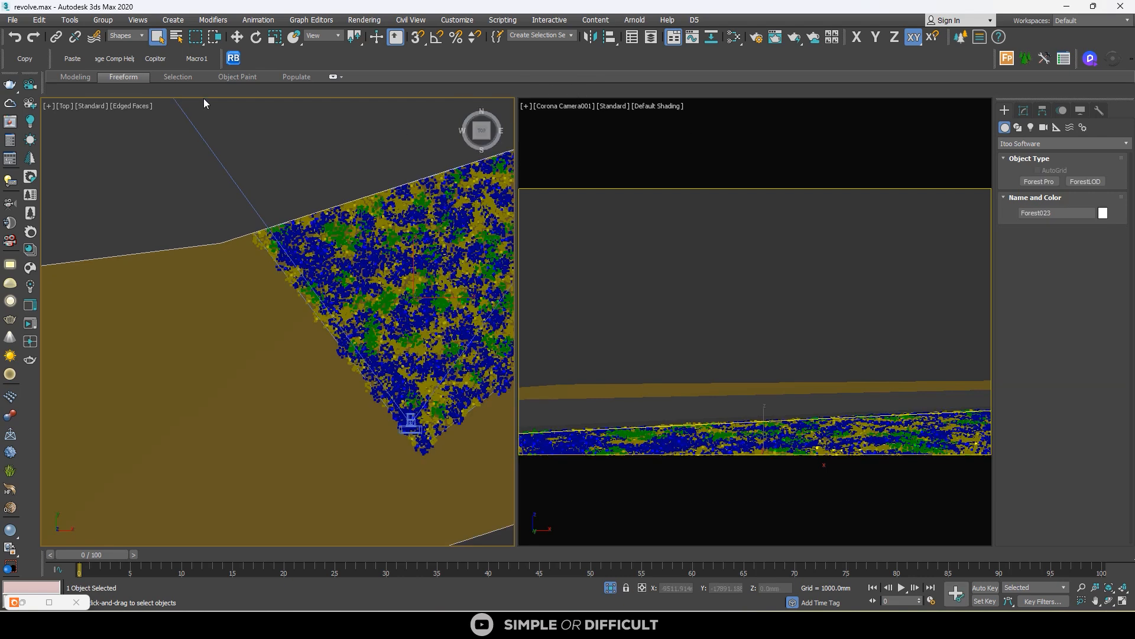
Step: End the isolation to bring back the whole scene and save the scene file
click(237, 36)
scroll(327, 246, down, 5)
scroll(327, 246, down, 3)
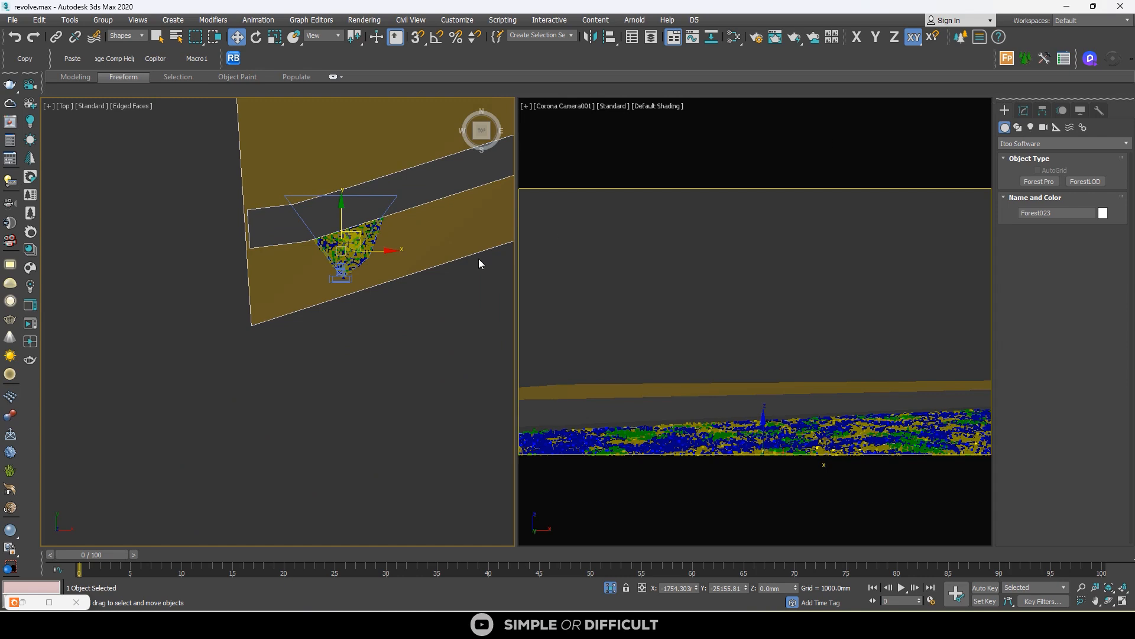
click(443, 320)
click(611, 587)
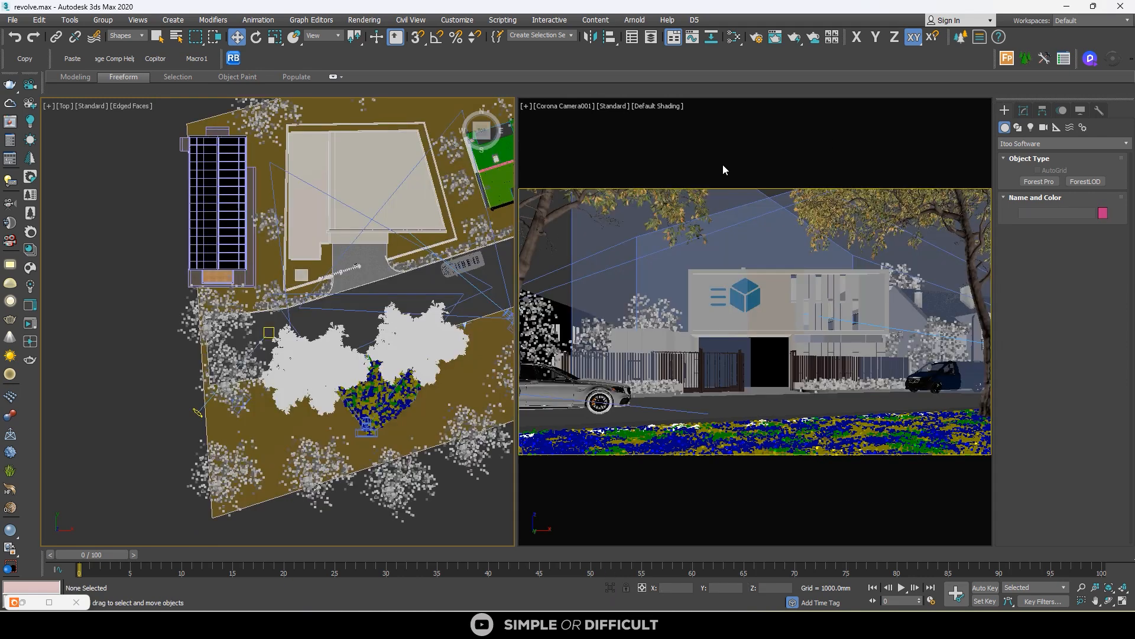
click(13, 20)
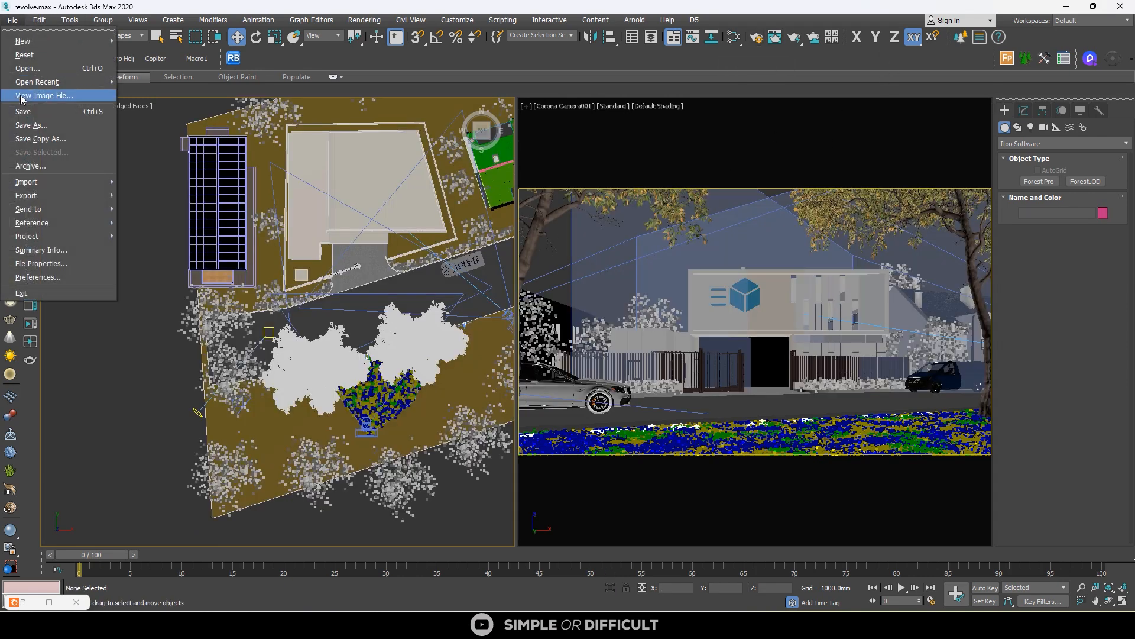
click(20, 113)
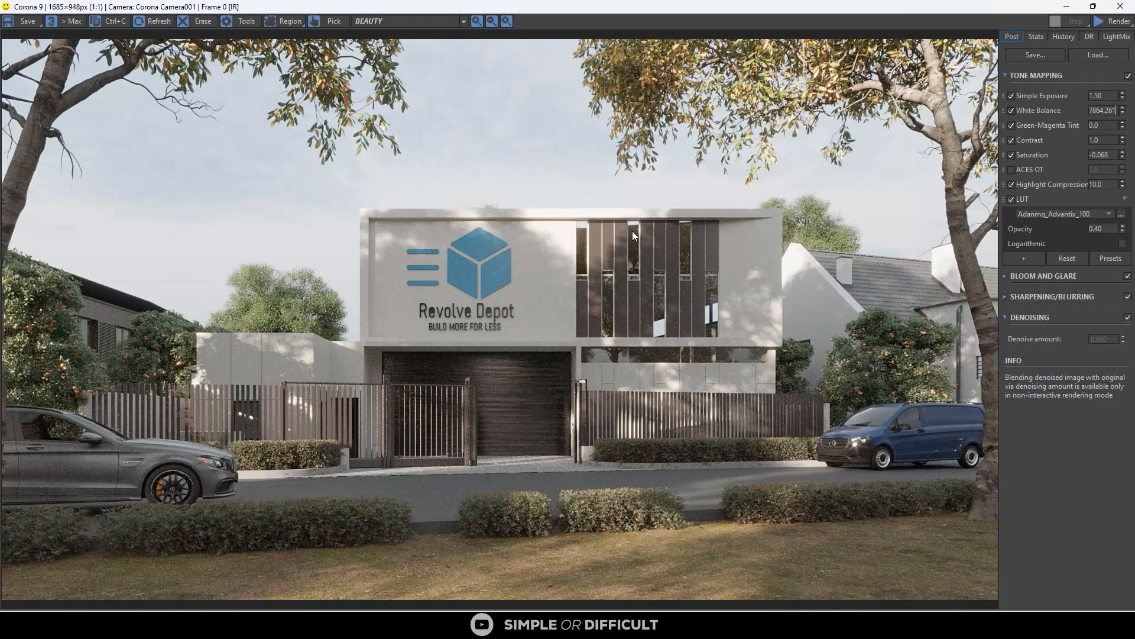
Step: Start the final render of the camera view and display its render statistics
click(1114, 21)
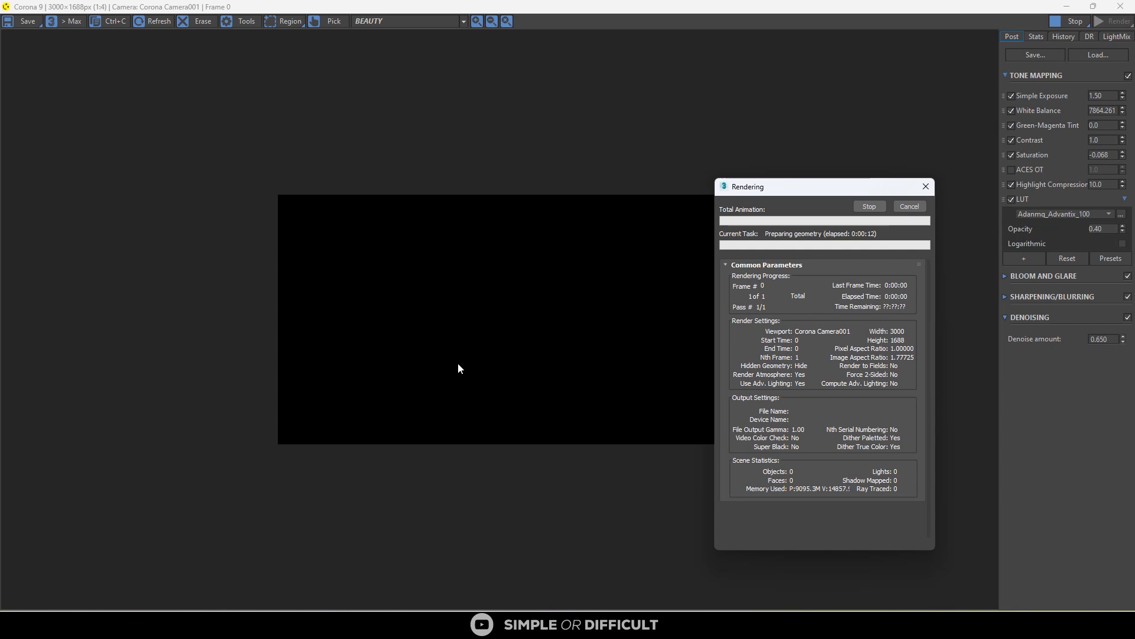
click(1038, 36)
scroll(491, 349, up, 1)
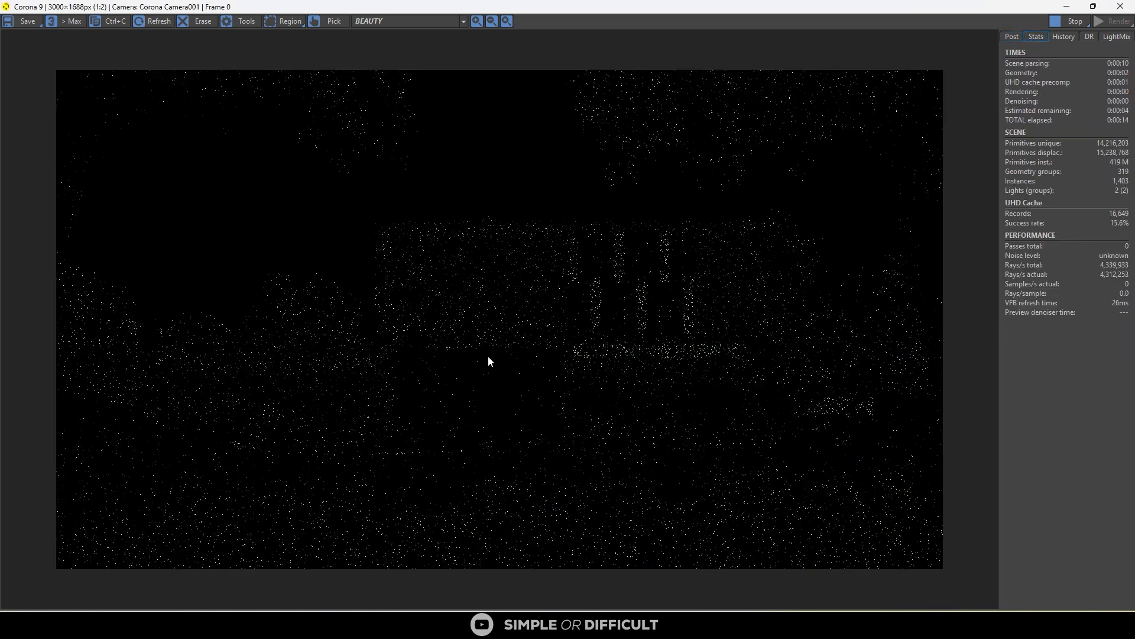
scroll(509, 291, down, 1)
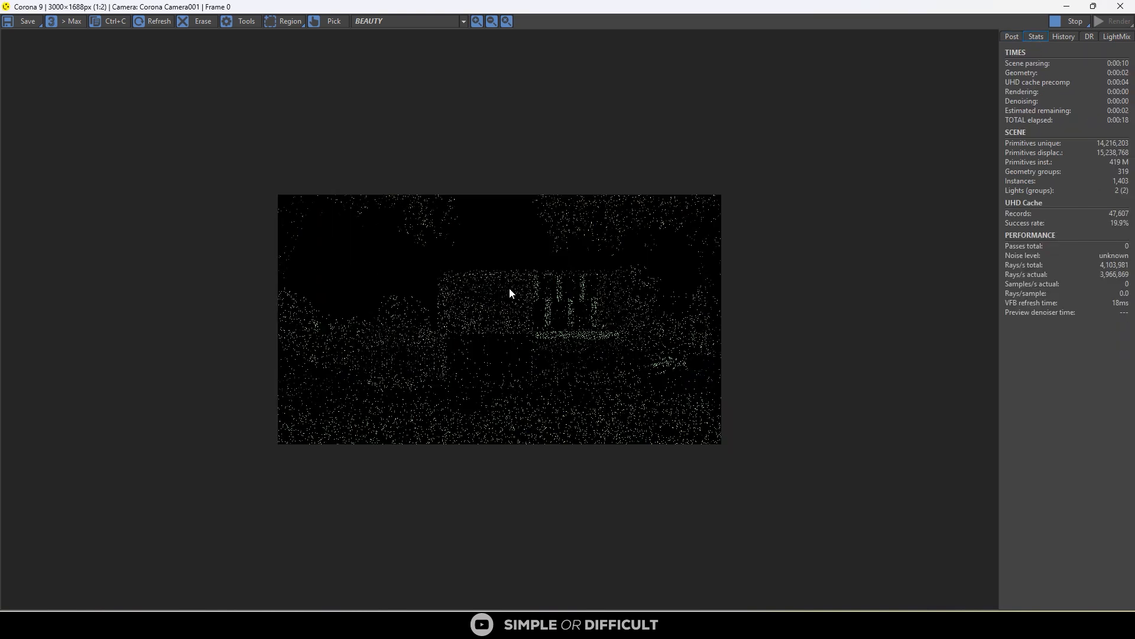
scroll(509, 290, up, 1)
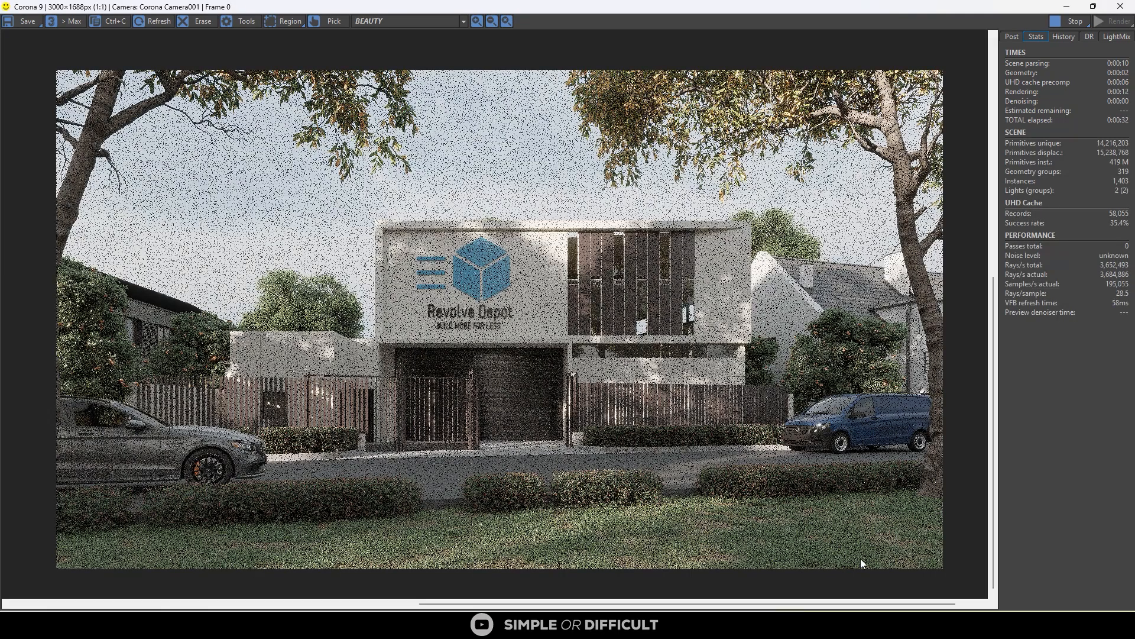
Step: Examine the grass, hedges, road edge and building façade up close and as a whole in the running render
scroll(859, 547, up, 1)
scroll(762, 395, down, 1)
scroll(434, 502, up, 2)
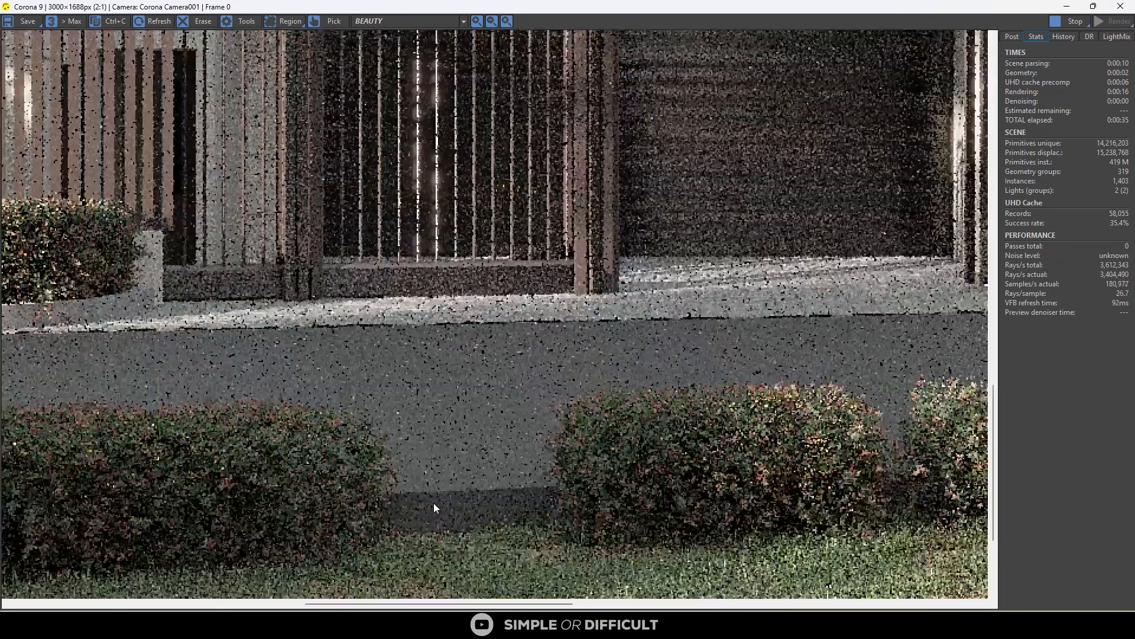
scroll(476, 381, down, 1)
scroll(477, 384, down, 1)
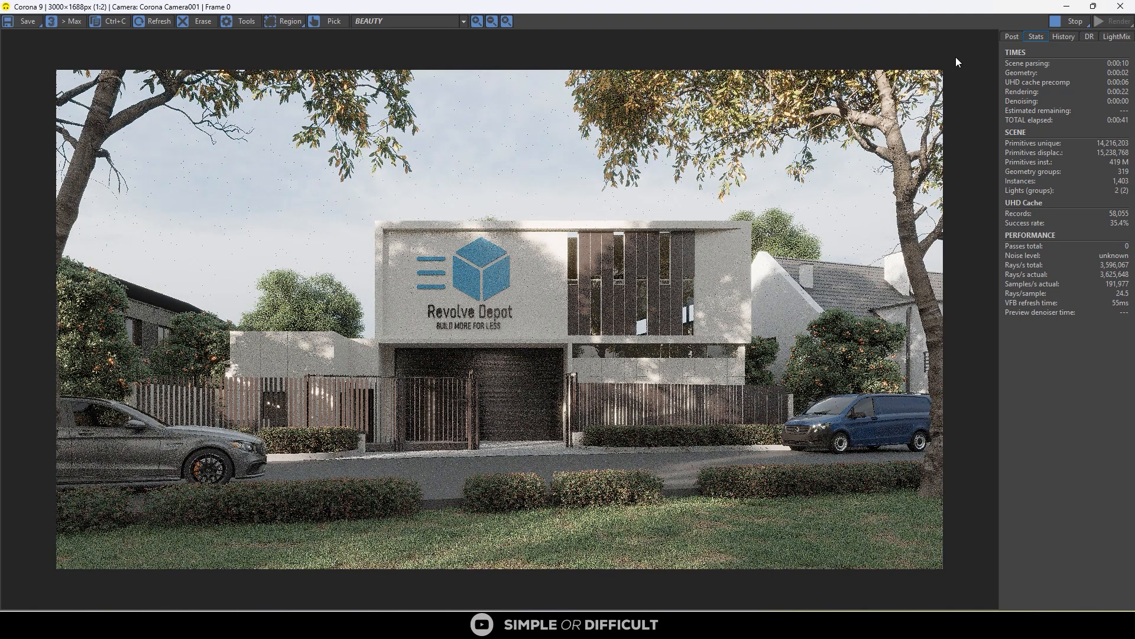
scroll(618, 384, down, 1)
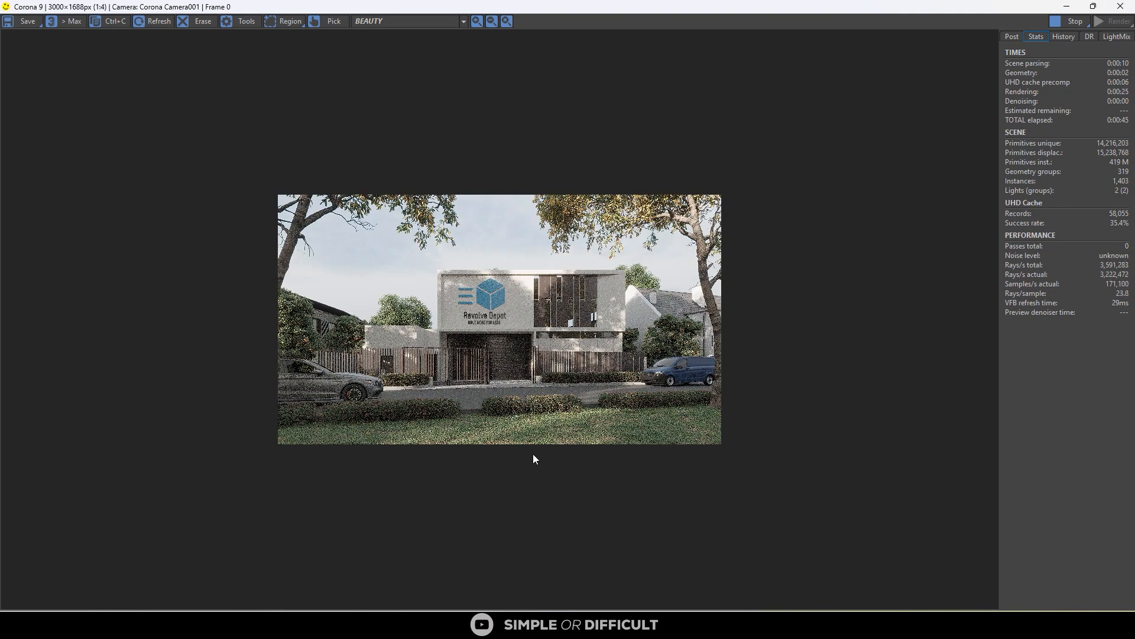
scroll(460, 444, up, 1)
scroll(460, 445, up, 1)
scroll(444, 527, up, 1)
scroll(481, 379, down, 2)
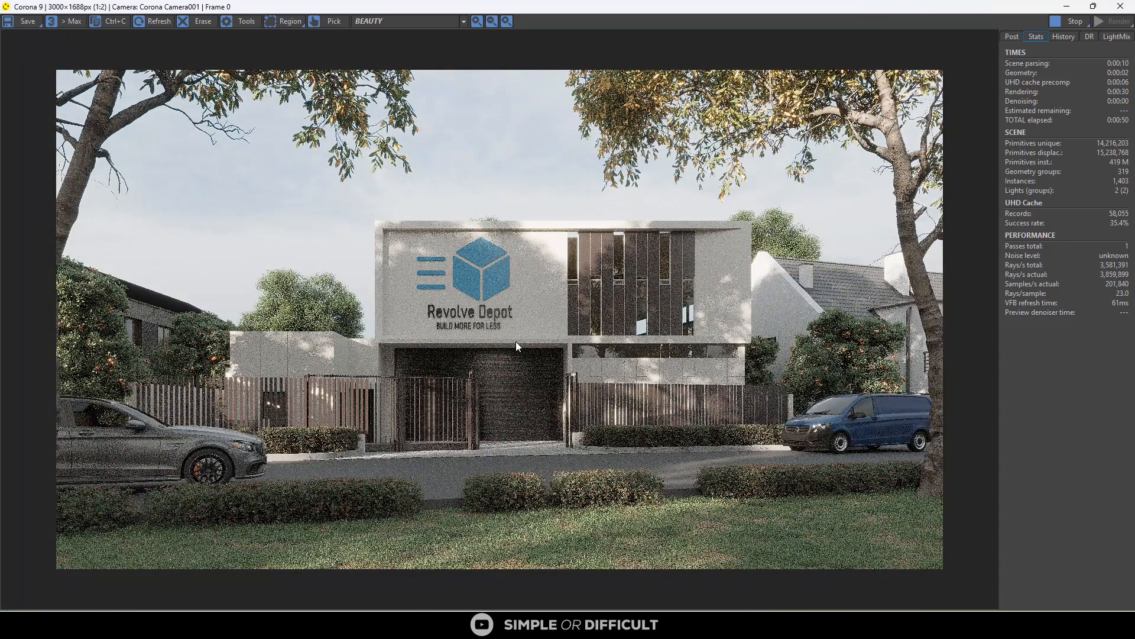
scroll(515, 342, down, 1)
scroll(442, 445, up, 1)
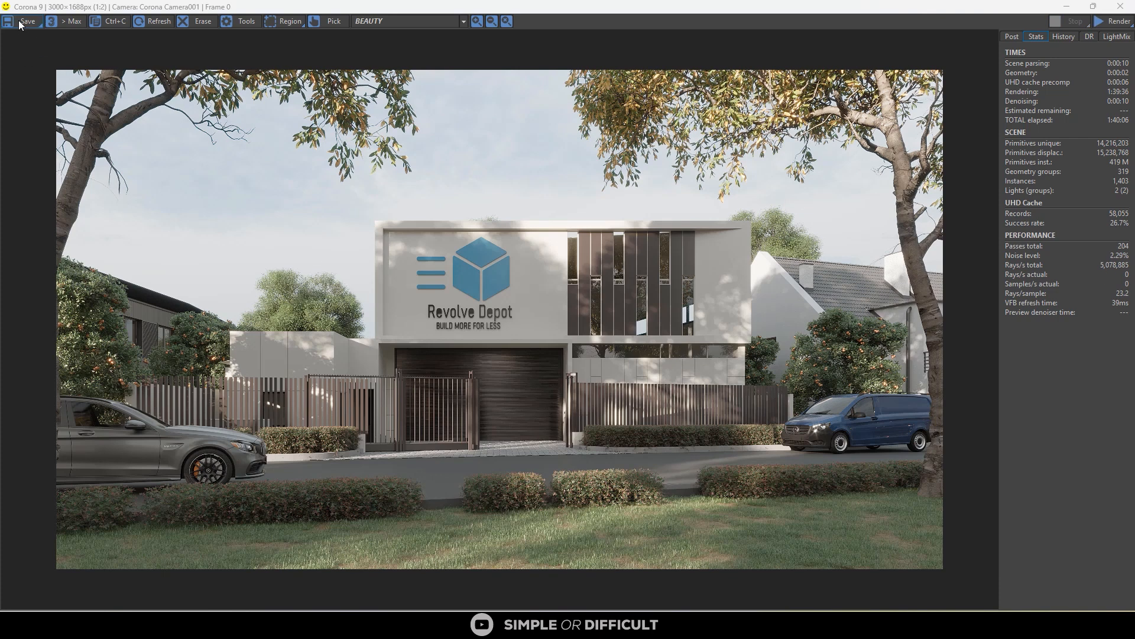
Step: Save the finished render to drive H: as PNG image 2 with a gamma override of 2.2 and RGB 48 bit colors
click(24, 21)
click(40, 197)
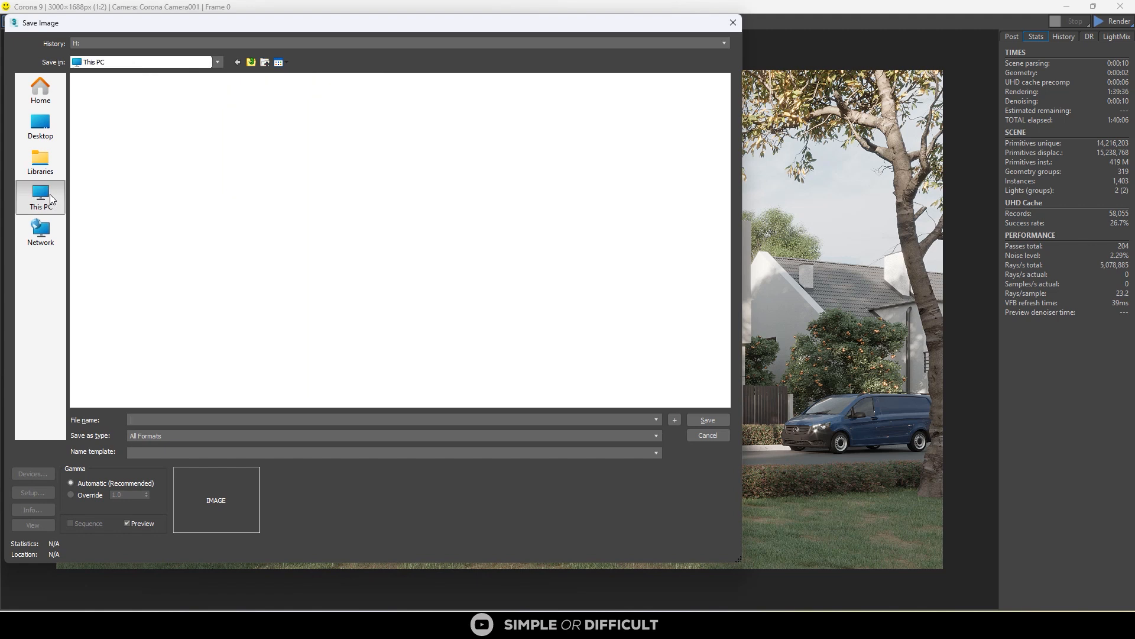
double_click(541, 105)
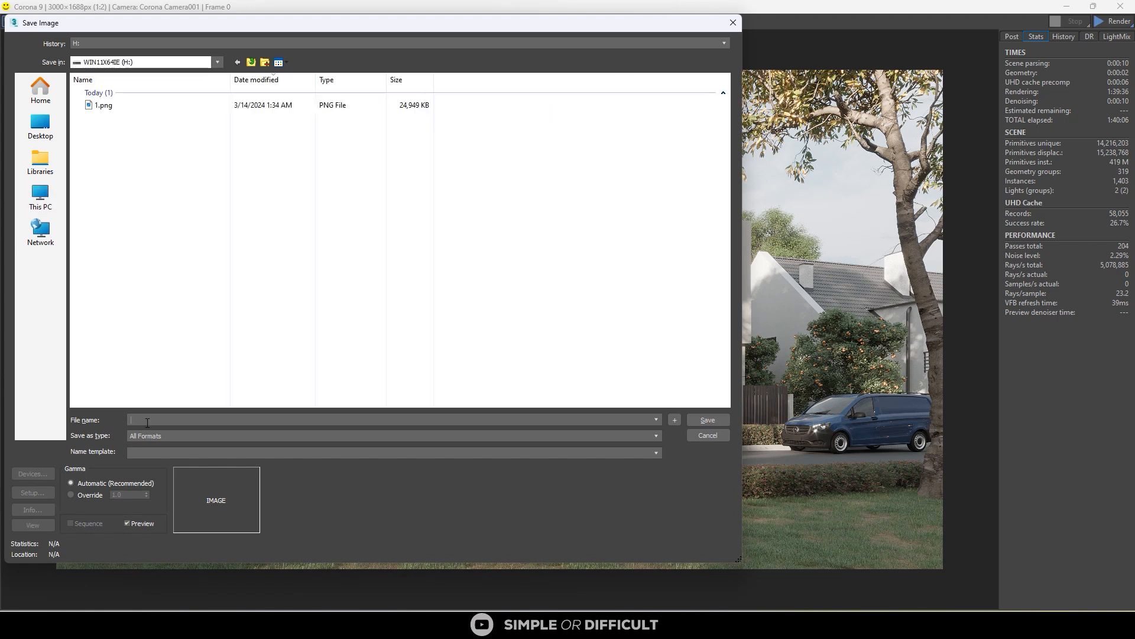
click(136, 437)
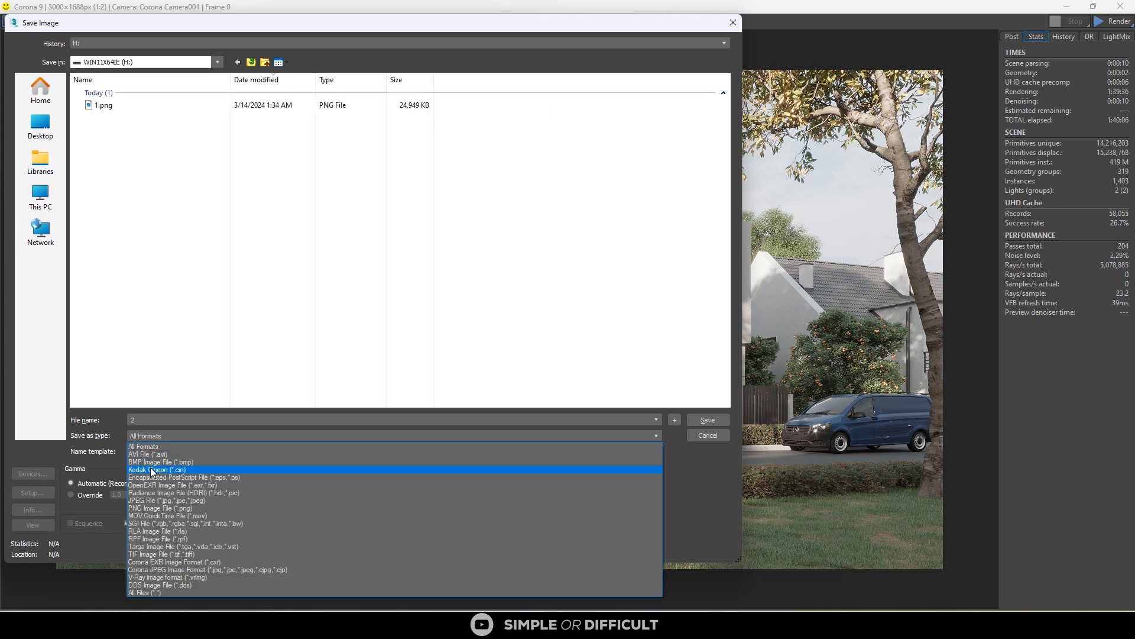
click(165, 508)
click(91, 495)
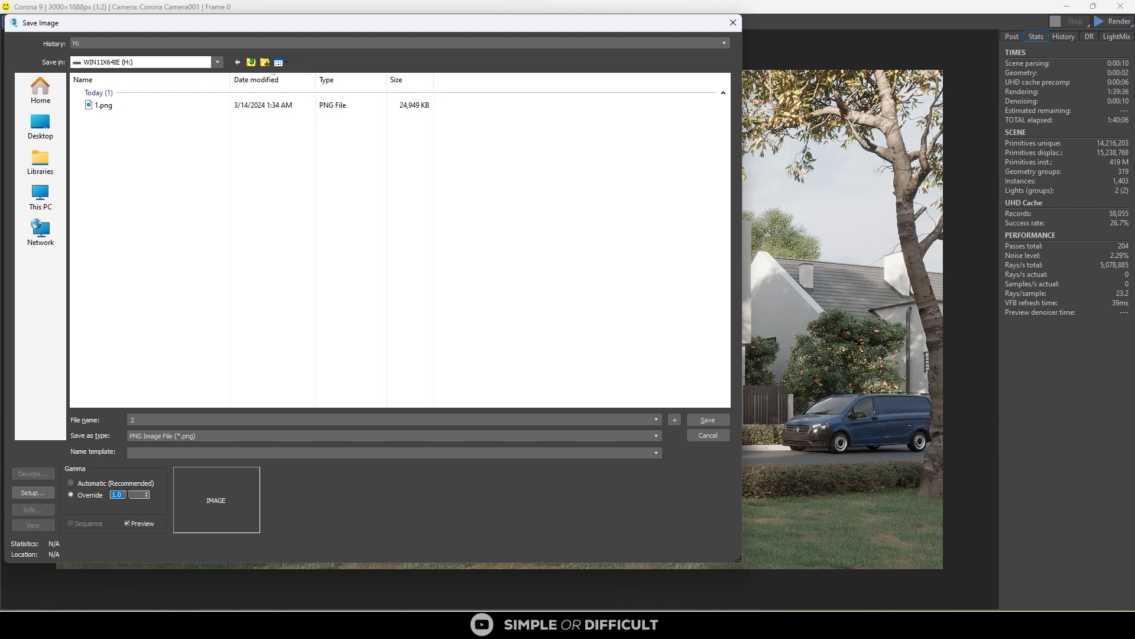
text(2.2)
click(708, 419)
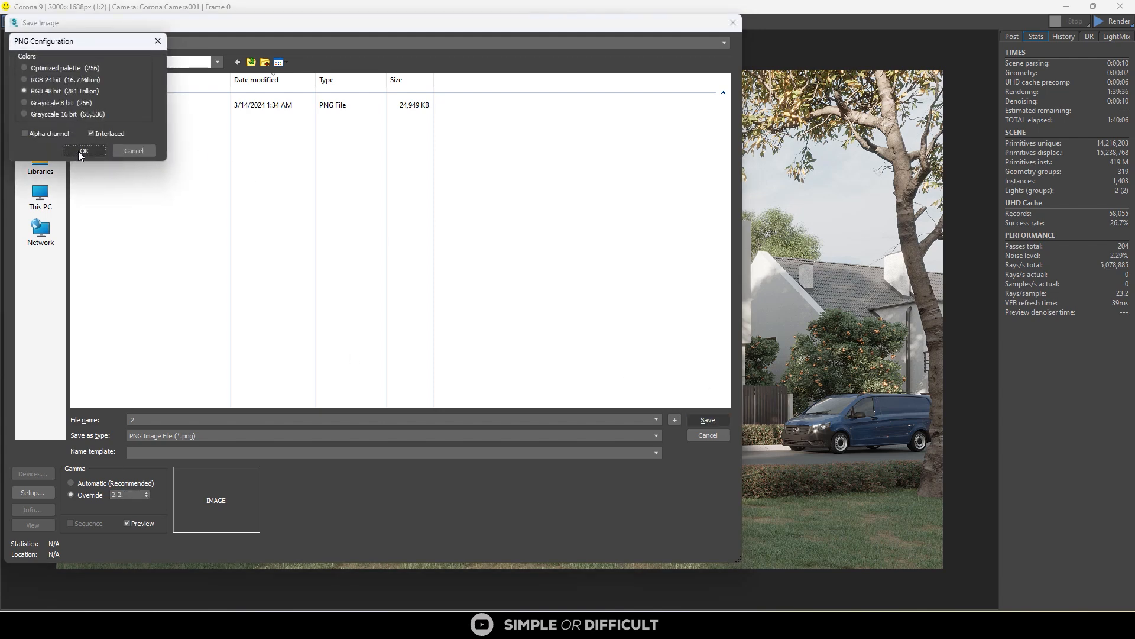
click(83, 151)
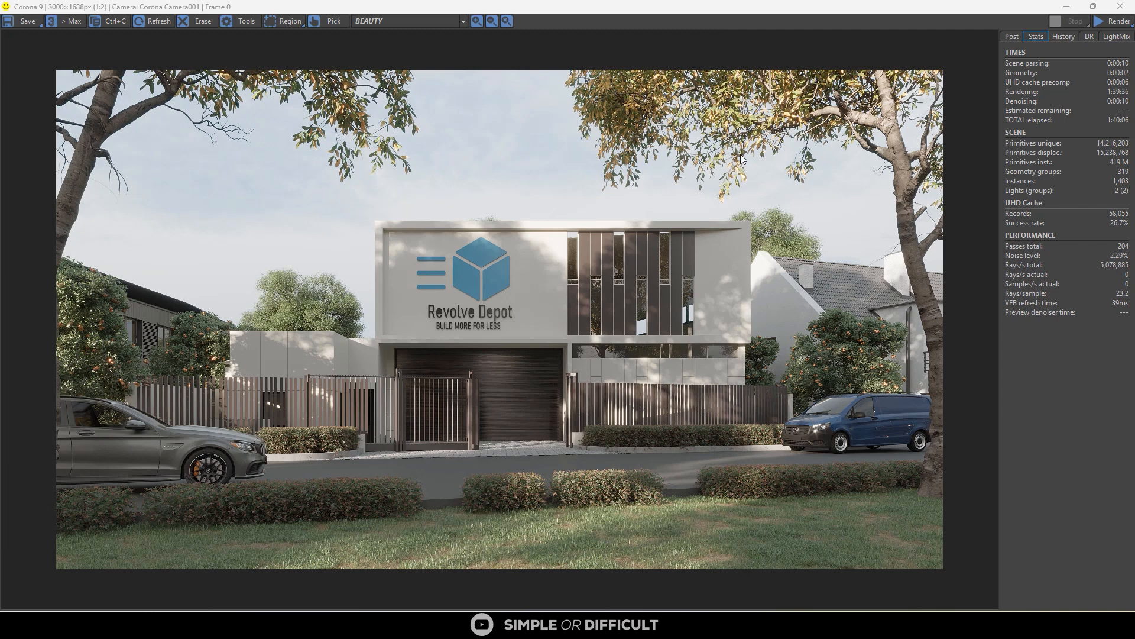